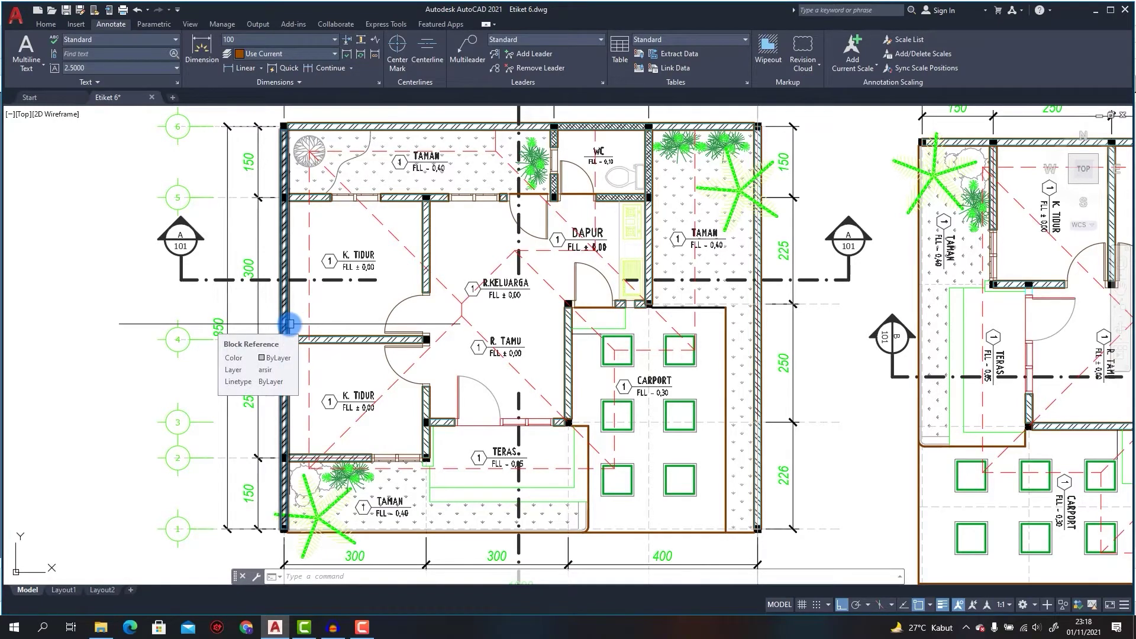
Examine the floor plan, the sections Potongan A-A and Potongan B-B, and the elevations Tampak Depan and Tampak Samping.
middle_click_drag(582, 263, 565, 439)
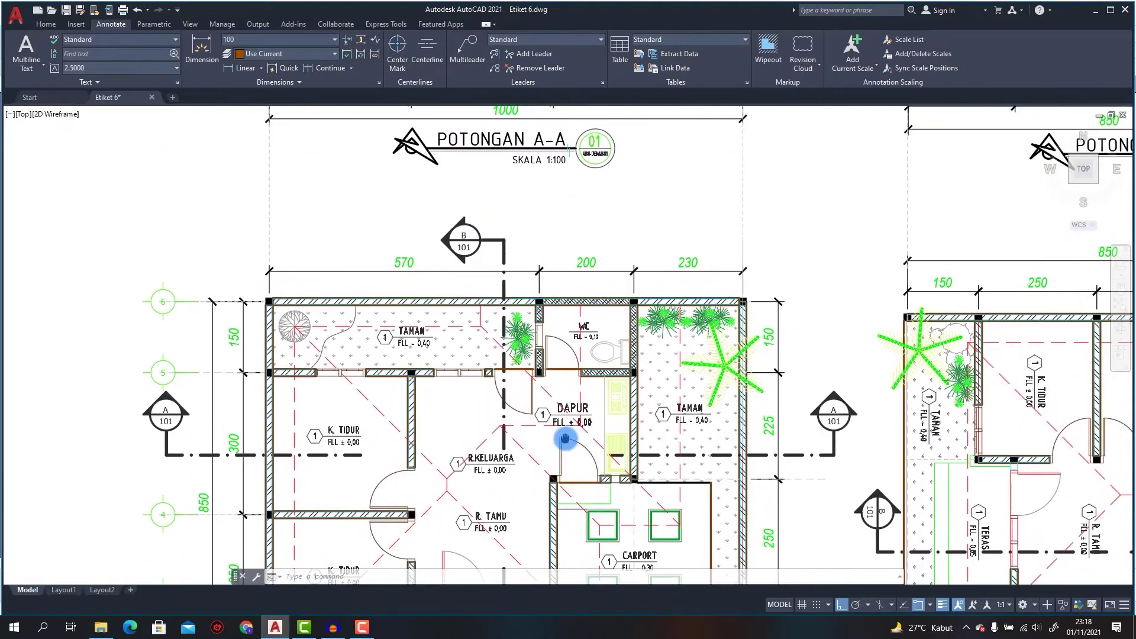
middle_click_drag(464, 243, 446, 525)
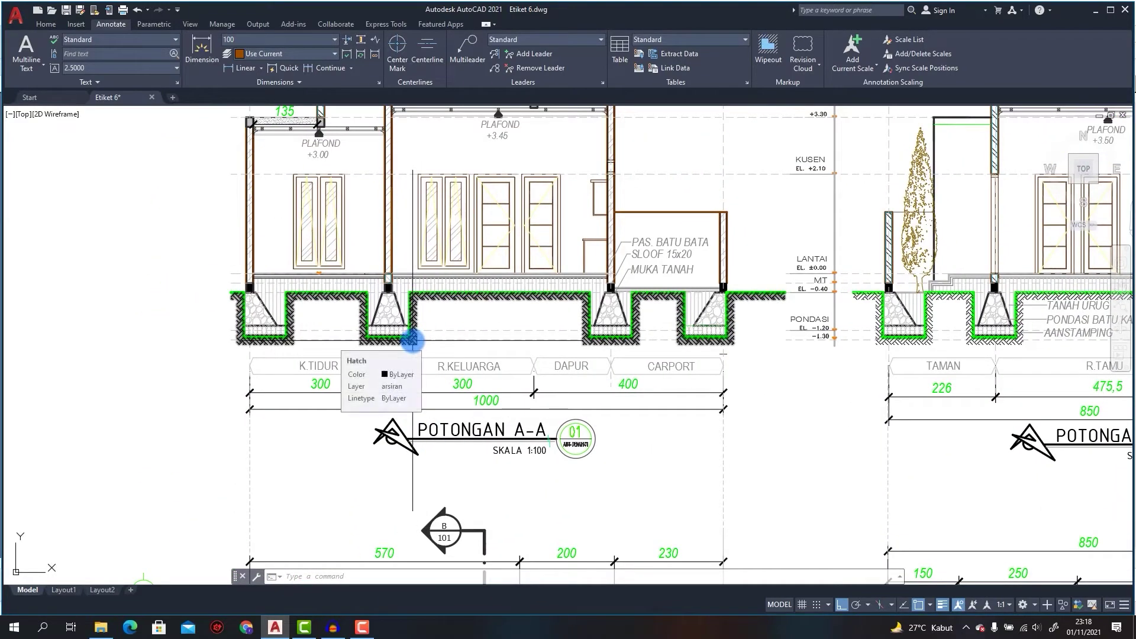
mouse_move(412, 338)
middle_mouse_down()
mouse_move(411, 388)
mouse_move(479, 388)
mouse_move(474, 358)
mouse_move(406, 388)
middle_mouse_up()
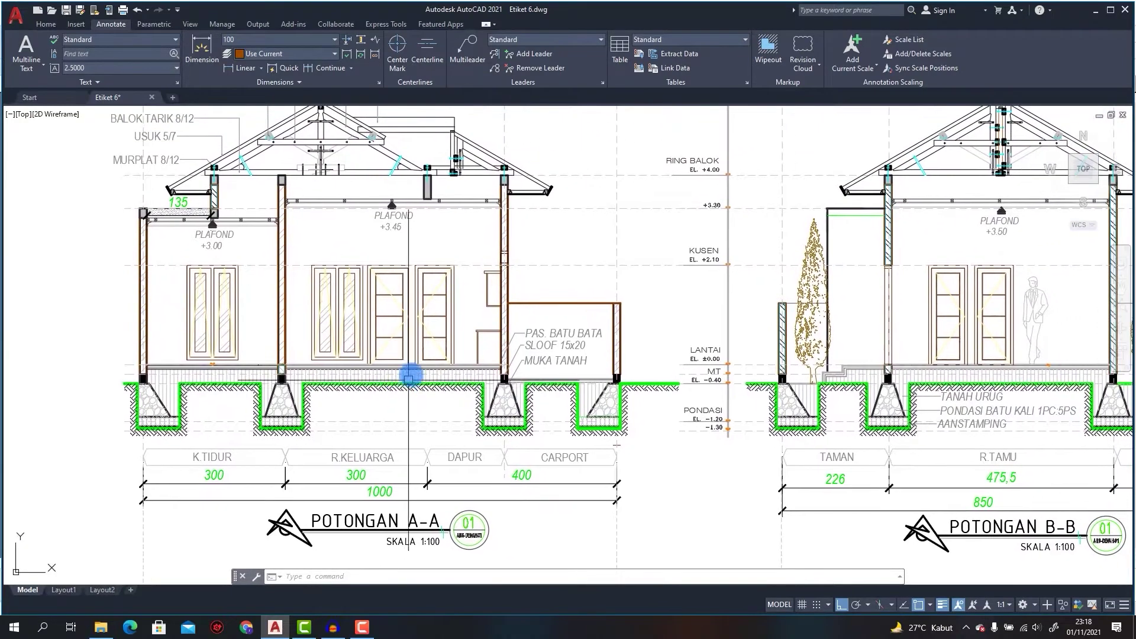
scroll(591, 327, "down", 5)
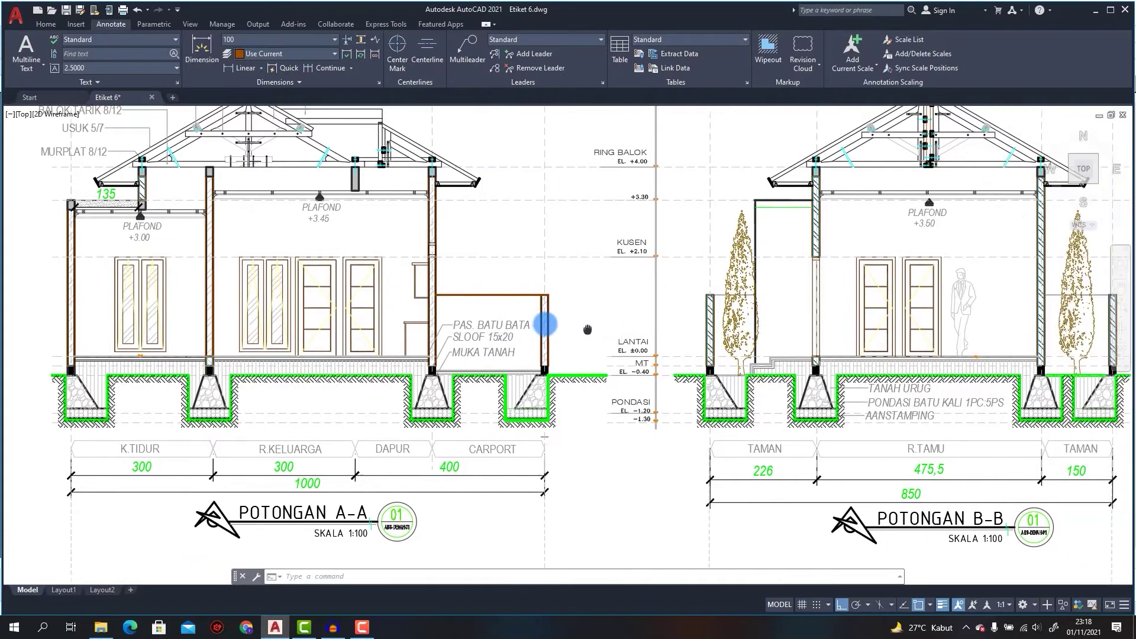
scroll(502, 473, "up", 2)
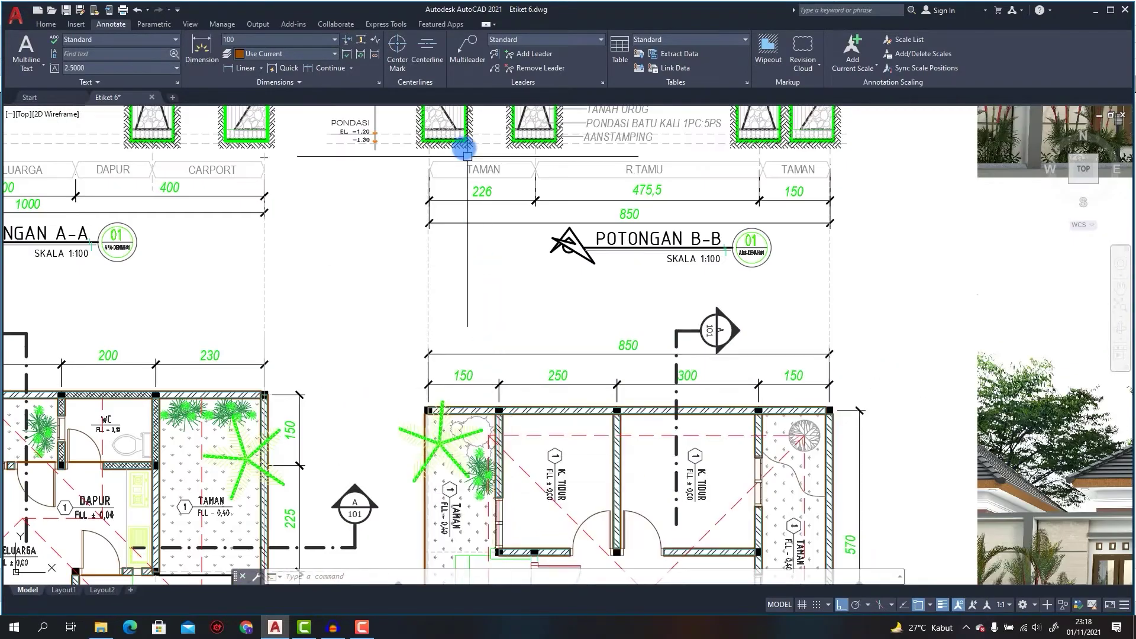
middle_click_drag(451, 279, 453, 595)
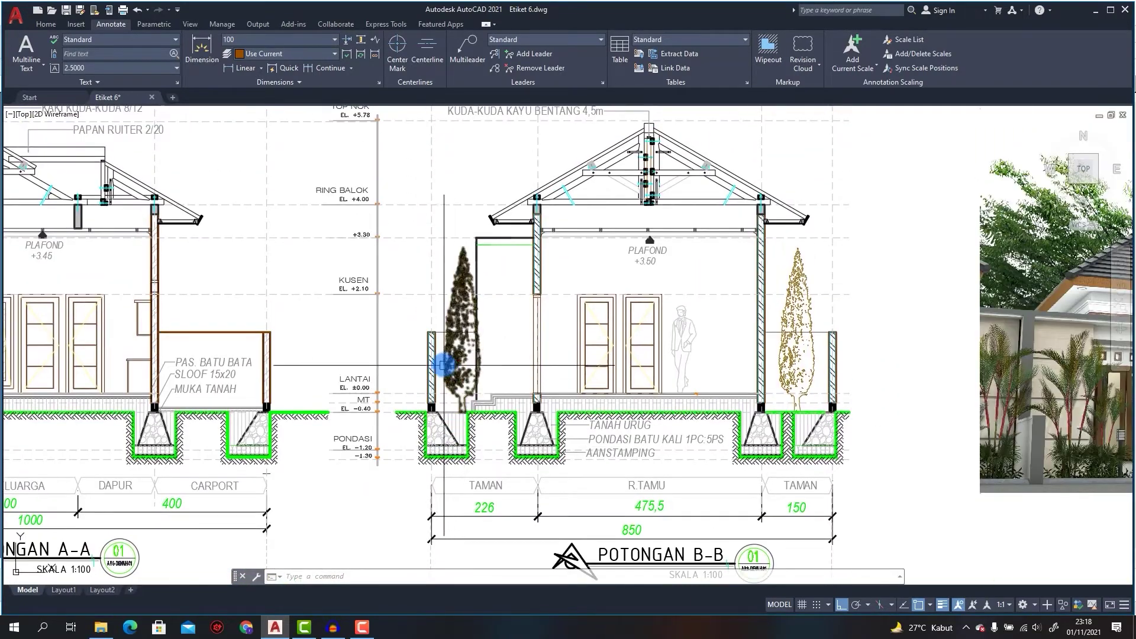
mouse_move(354, 324)
middle_mouse_down()
mouse_move(402, 332)
mouse_move(389, 367)
mouse_move(445, 533)
middle_mouse_up()
middle_click_drag(291, 289, 424, 454)
middle_click_drag(365, 314, 408, 377)
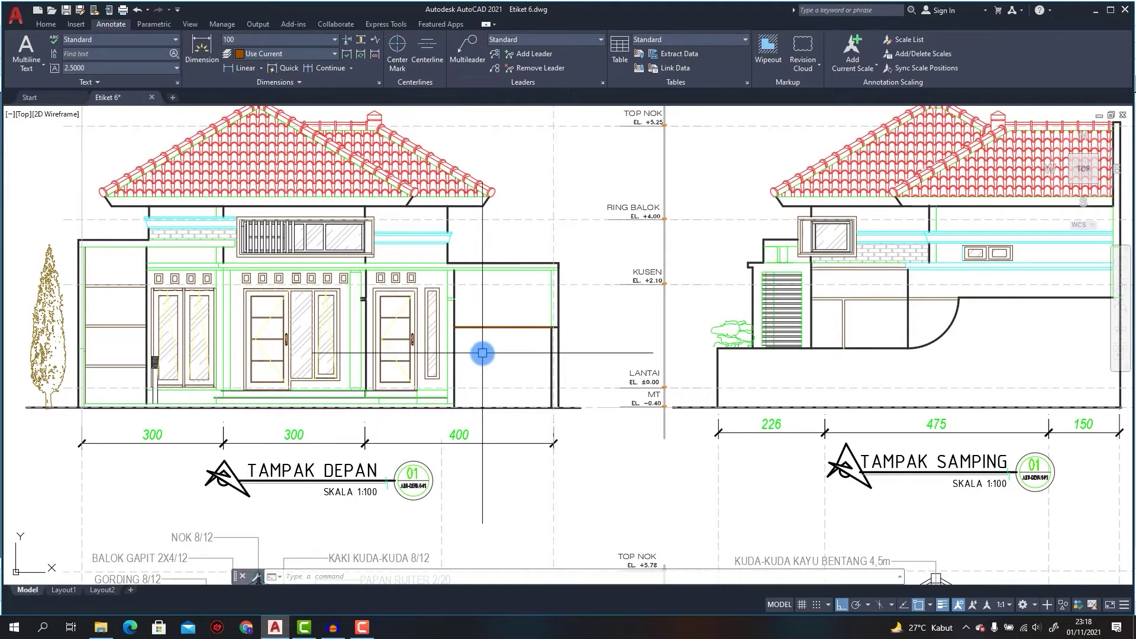
Examine section Potongan A-A closely, including the roof truss members, doors, windows and foundations.
scroll(238, 255, "down", 4)
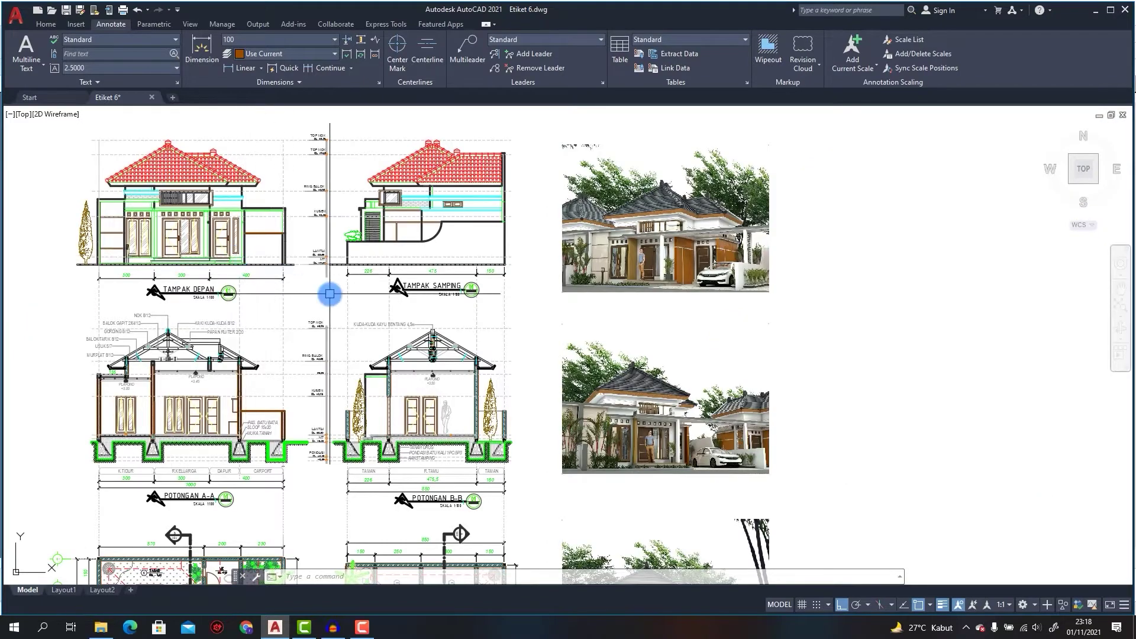
middle_click_drag(327, 294, 309, 265)
scroll(129, 327, "up", 5)
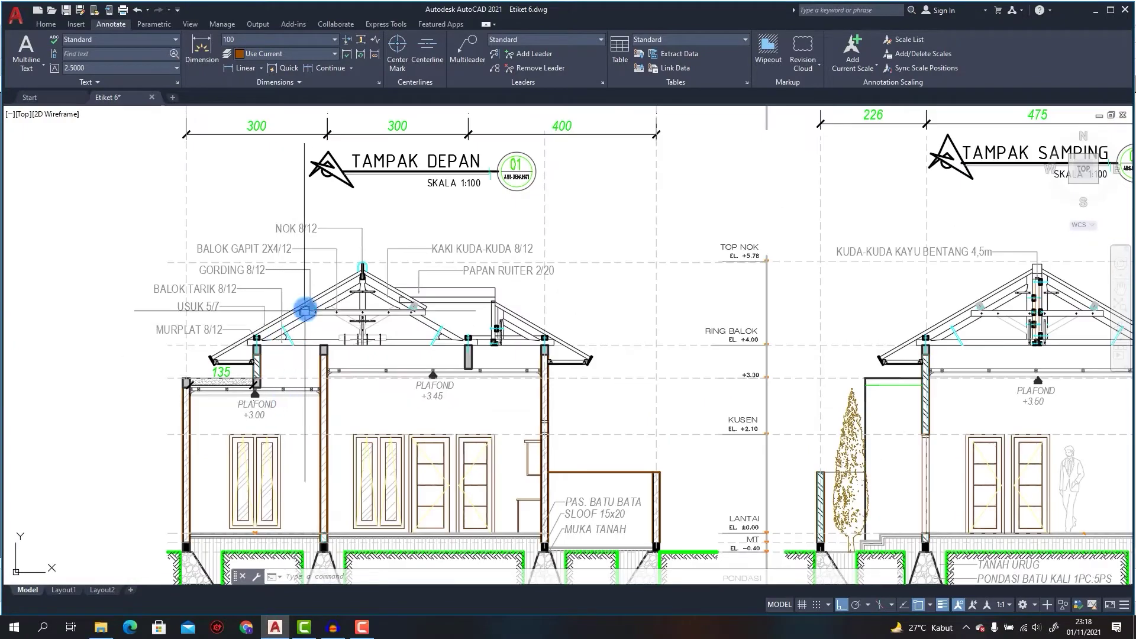
scroll(304, 307, "up", 4)
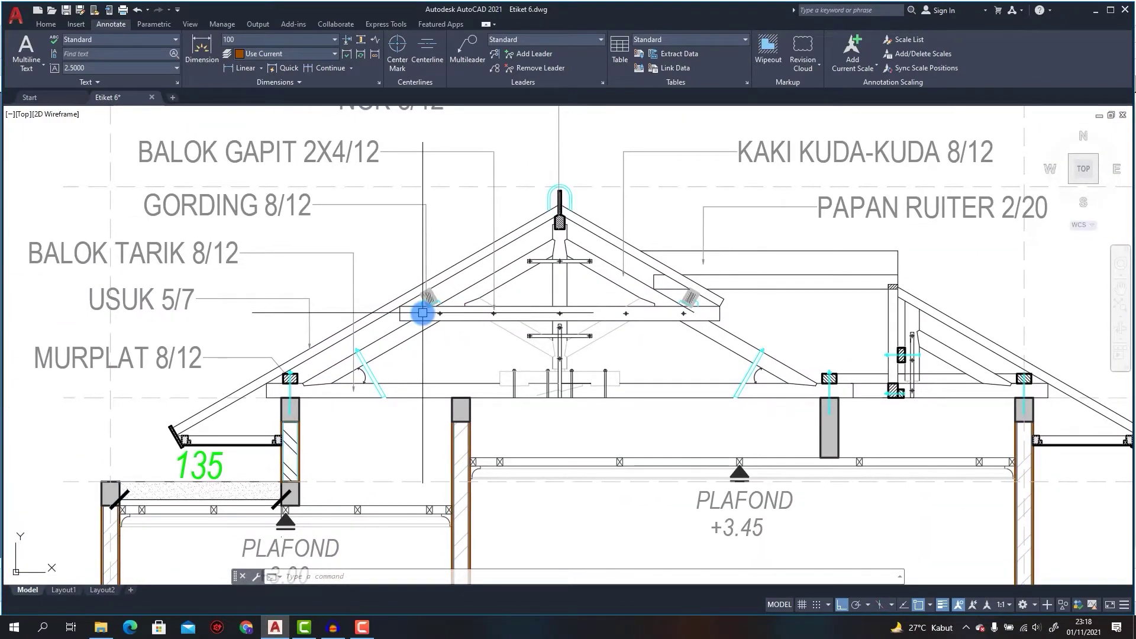
middle_click_drag(422, 313, 336, 235)
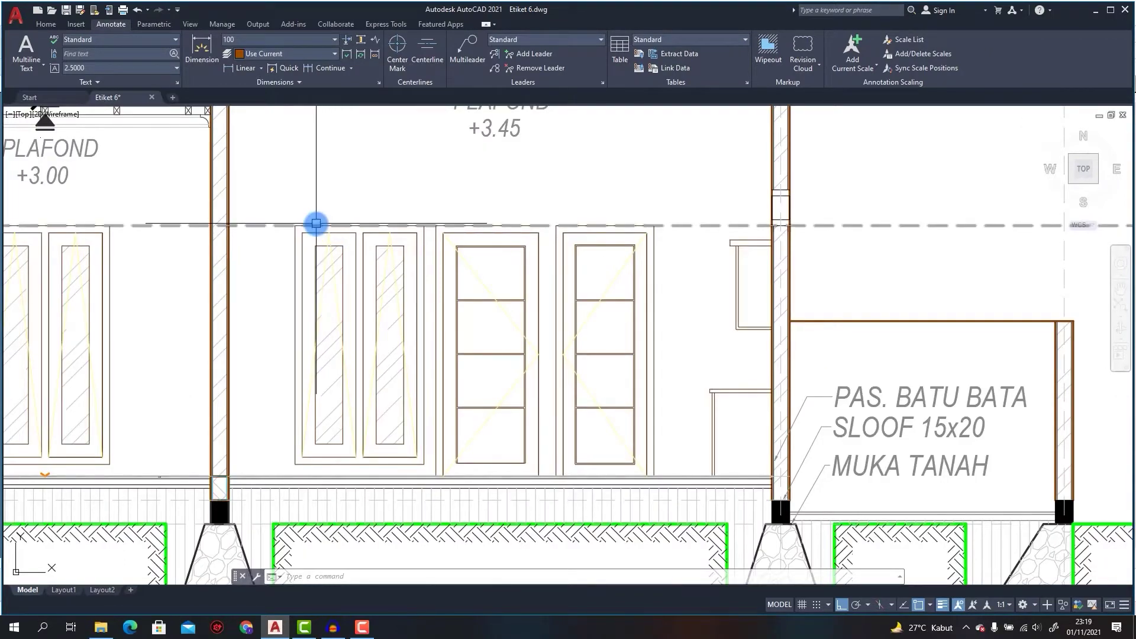
scroll(325, 167, "down", 1)
scroll(325, 413, "up", 1)
scroll(331, 372, "up", 4)
scroll(331, 372, "down", 3)
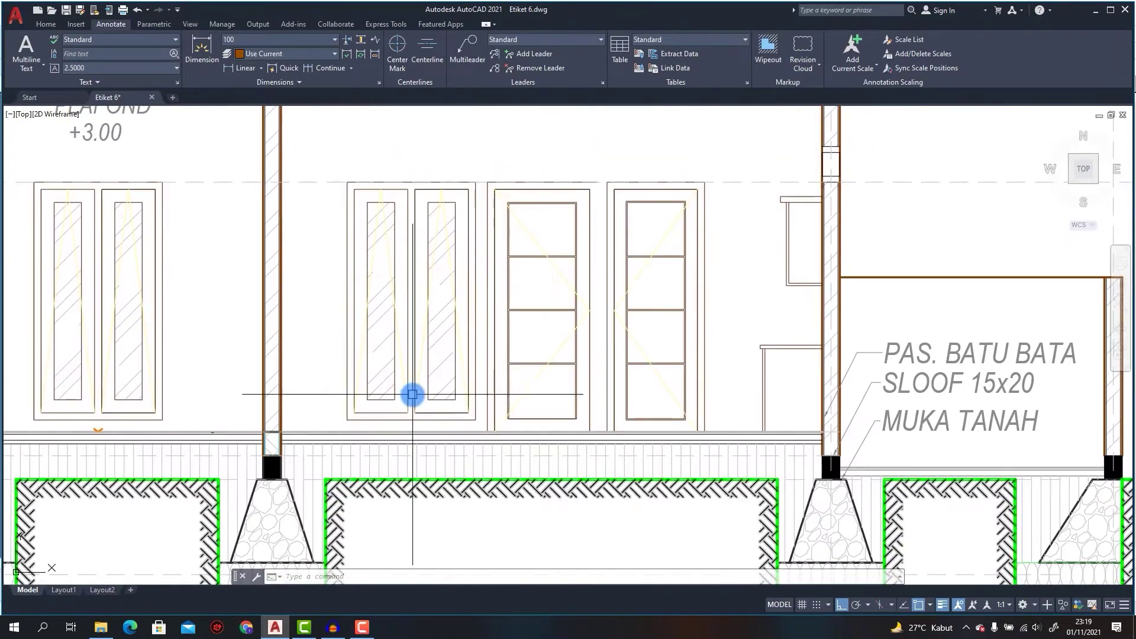
scroll(411, 393, "up", 2)
scroll(393, 271, "down", 1)
middle_click_drag(393, 271, 394, 388)
scroll(415, 340, "up", 2)
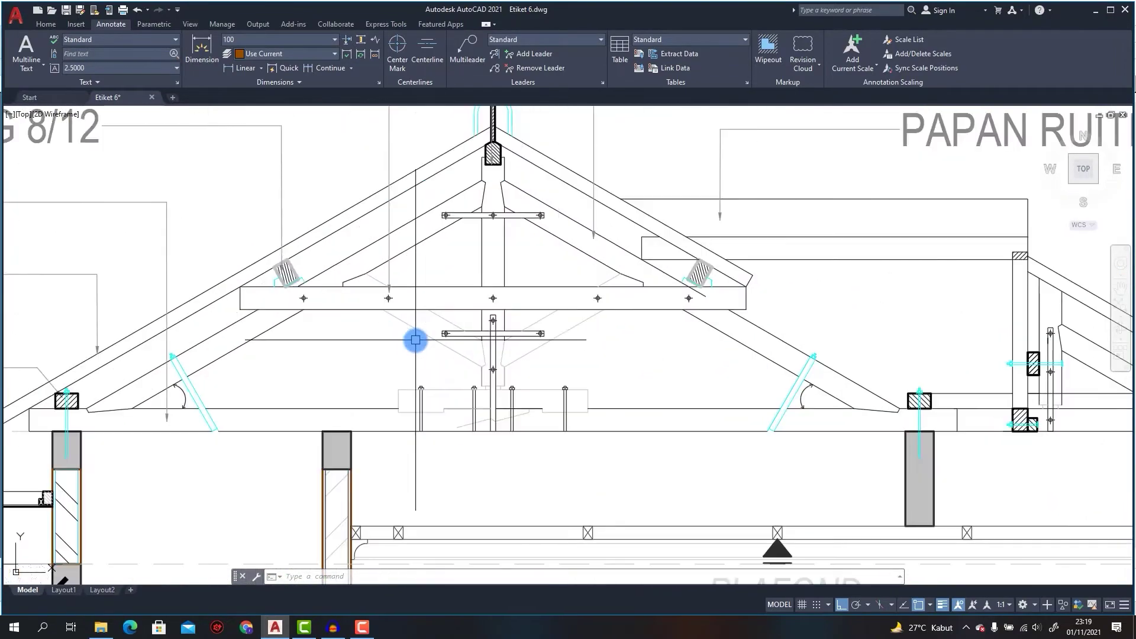
scroll(415, 340, "down", 2)
middle_click_drag(384, 155, 365, 561)
middle_click_drag(412, 327, 436, 554)
scroll(449, 481, "down", 2)
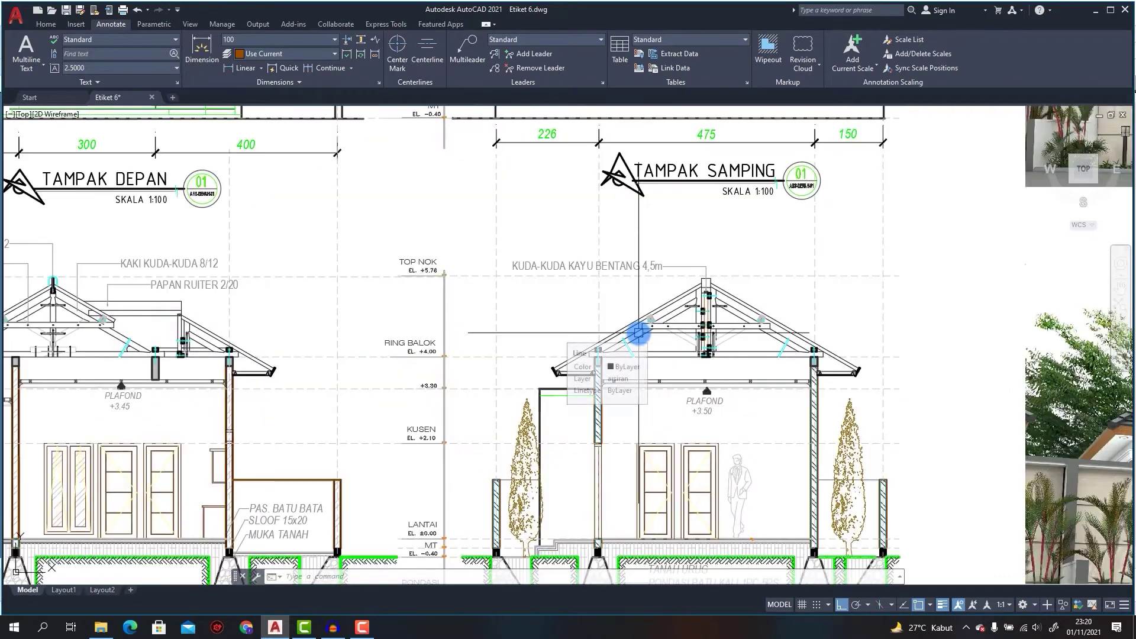
Inspect the rendered house facade images placed beside the section drawings and plans.
middle_click_drag(639, 332, 427, 313)
middle_click_drag(578, 296, 355, 160)
middle_click_drag(610, 348, 432, 171)
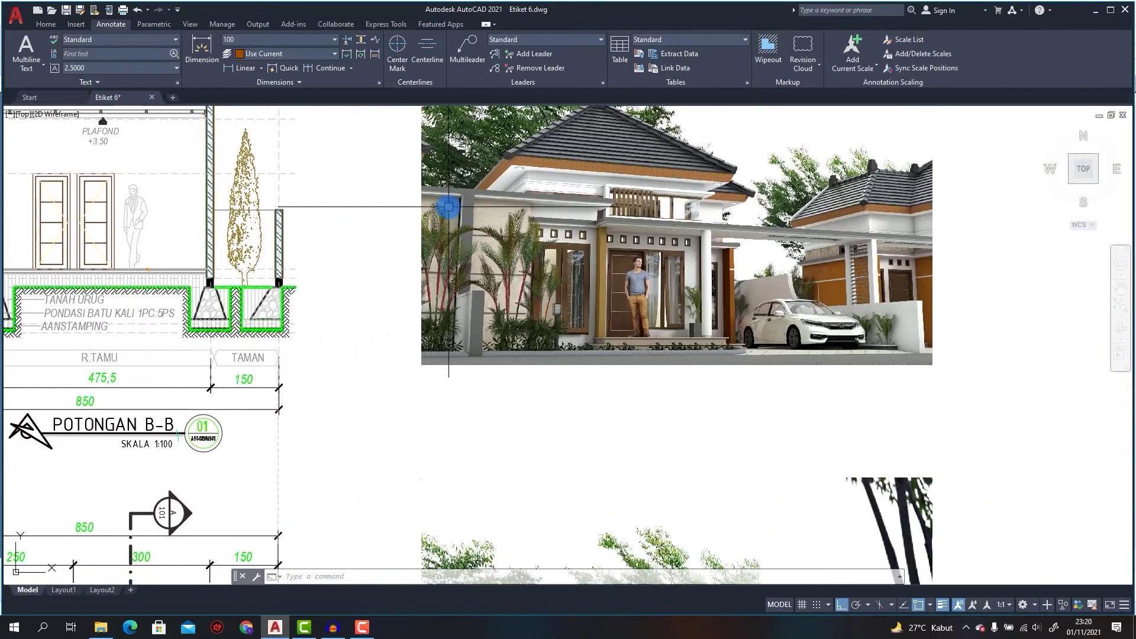
middle_click_drag(589, 325, 520, 236)
middle_click_drag(499, 388, 481, 292)
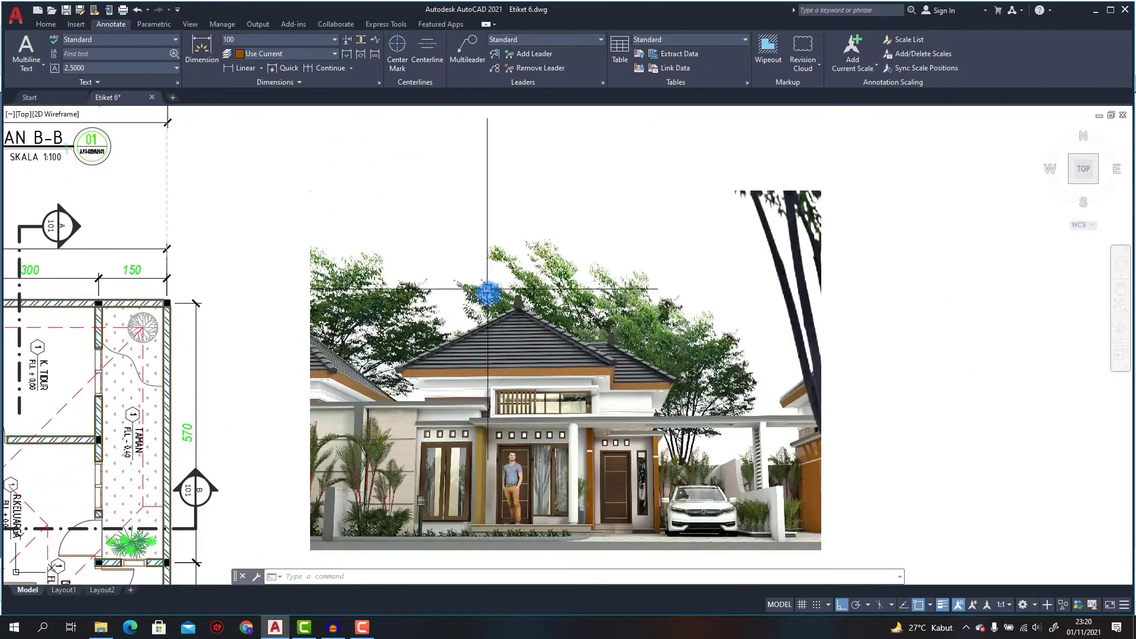
scroll(532, 422, "up", 5)
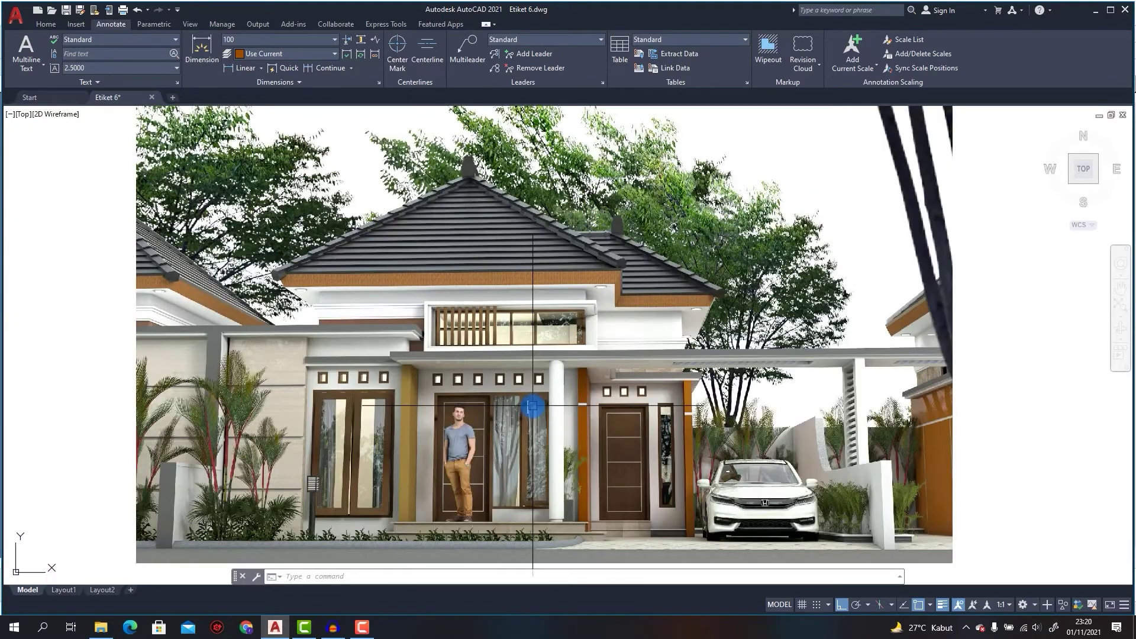
scroll(523, 409, "down", 3)
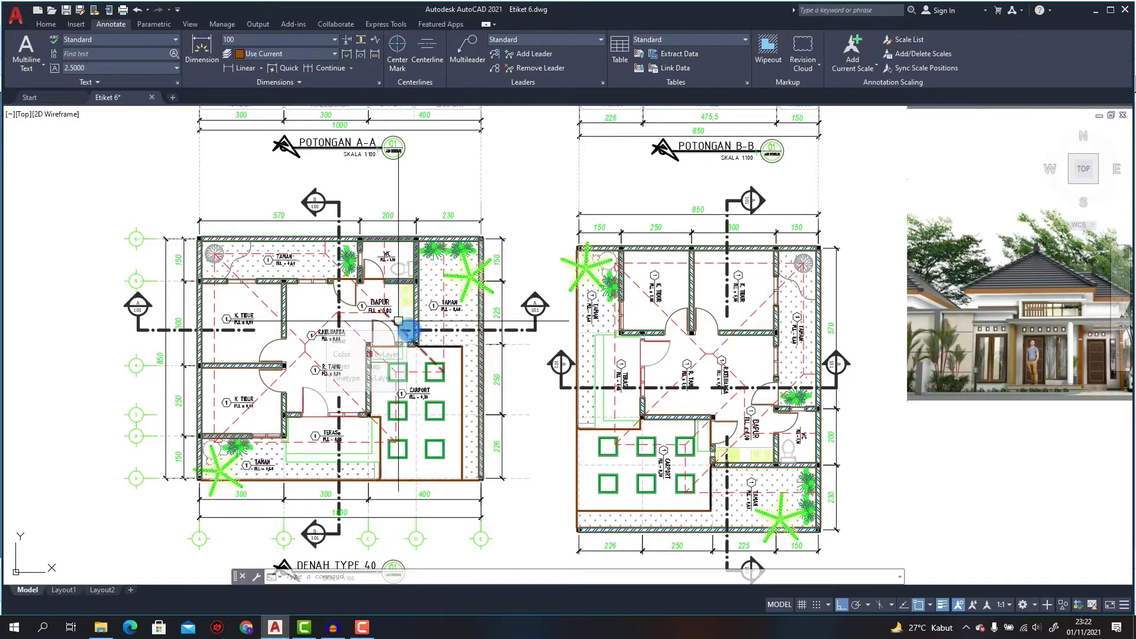
Compare the two floor plan orientations with the rendered front facade of the house.
middle_click_drag(479, 342, 400, 334)
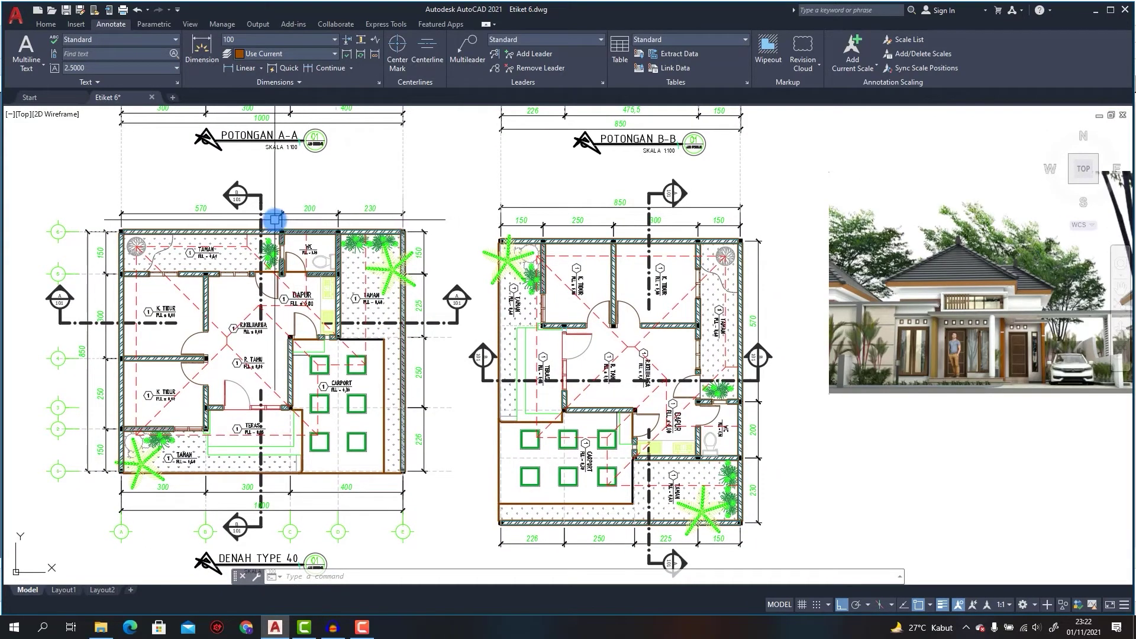
scroll(647, 261, "up", 3)
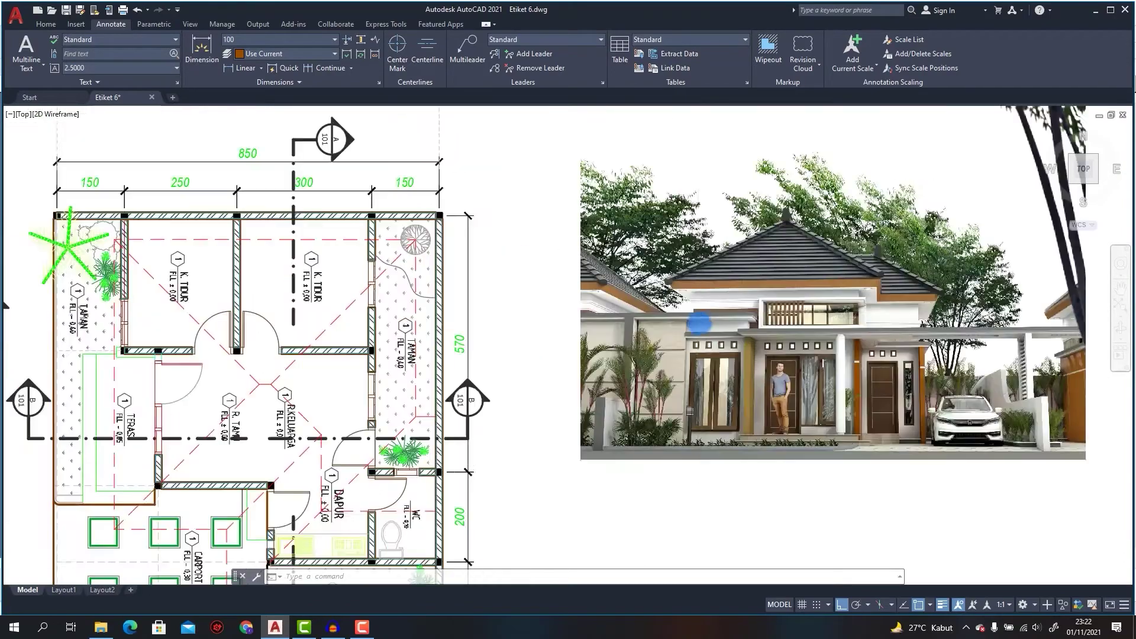
scroll(699, 322, "up", 4)
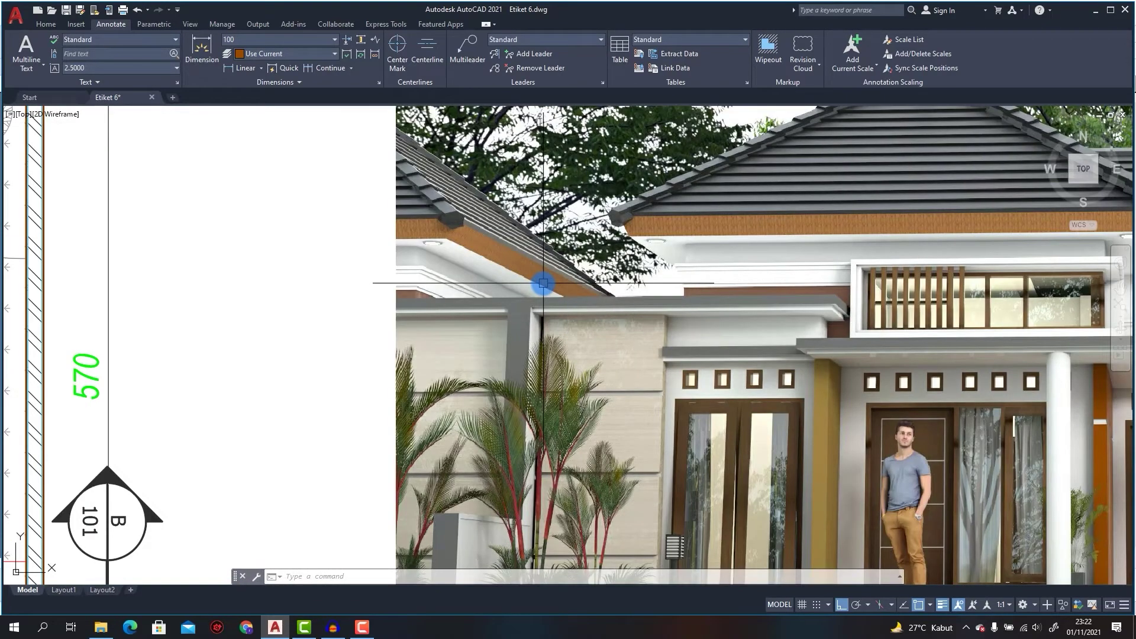
scroll(541, 284, "down", 5)
scroll(748, 304, "up", 2)
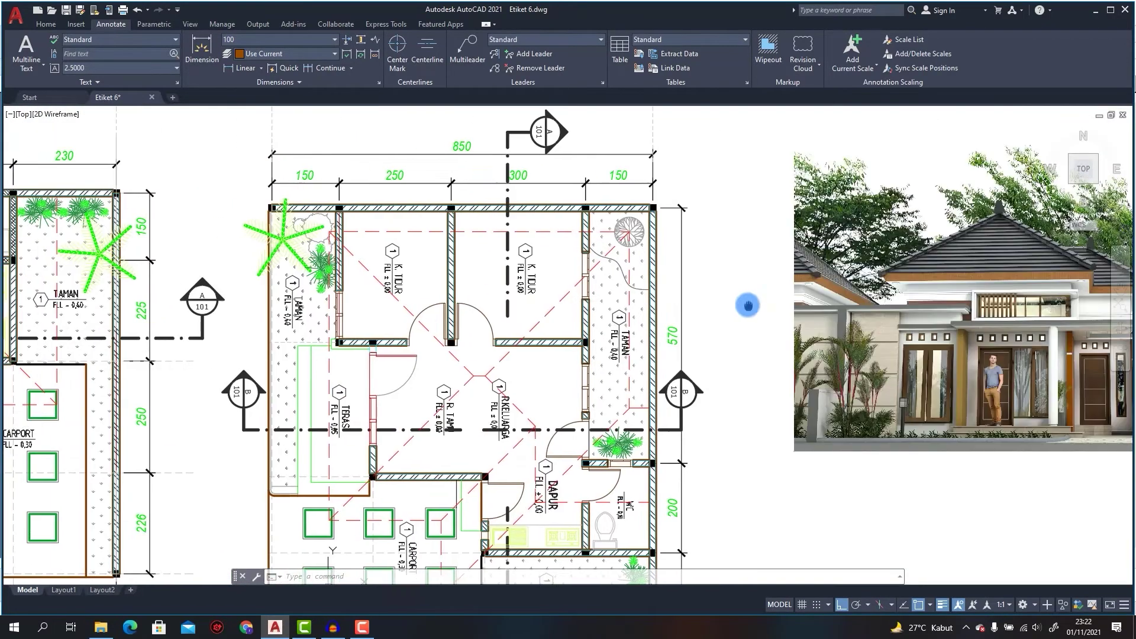
scroll(649, 332, "up", 2)
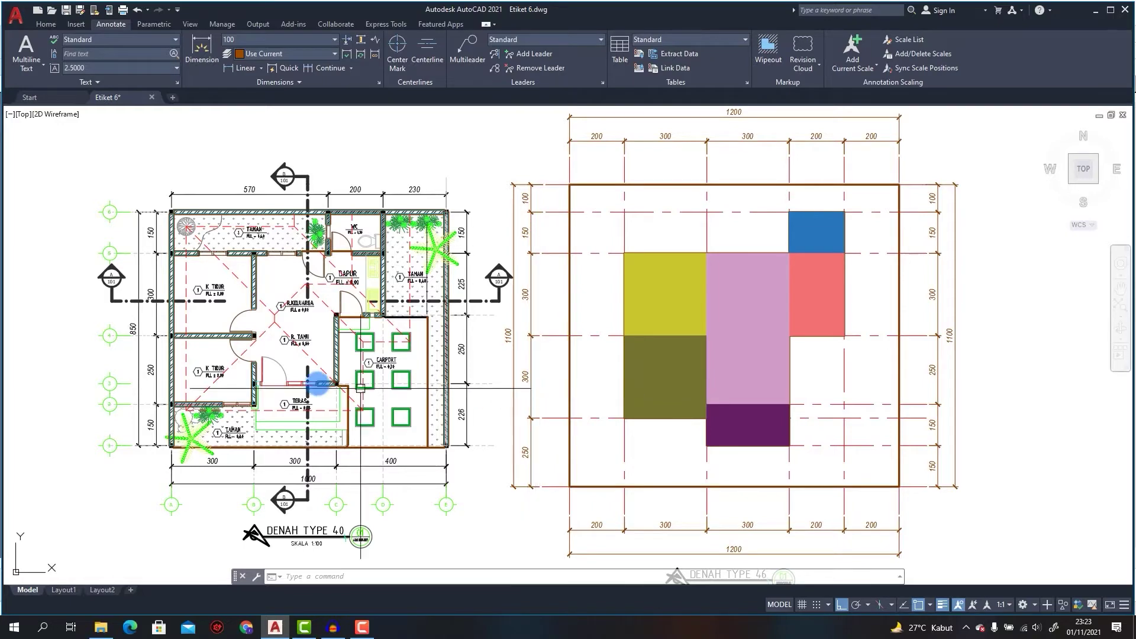
Examine the coloured room blocks and dimensions of Denah Type 46 alongside the Denah Type 40 floor plan.
scroll(101, 373, "up", 2)
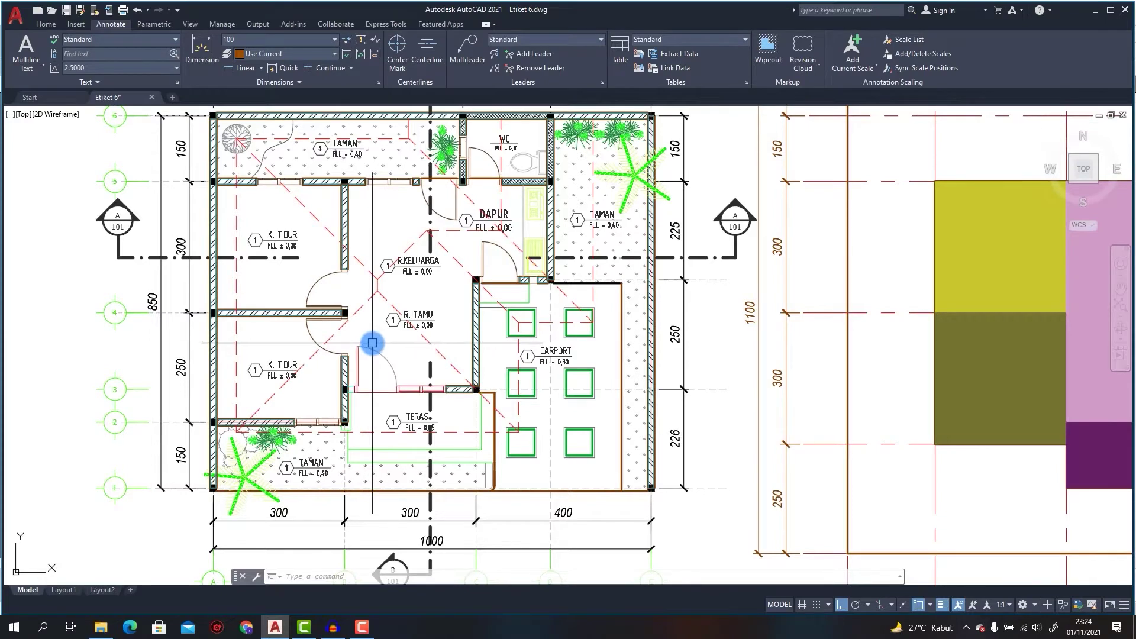
scroll(393, 331, "down", 2)
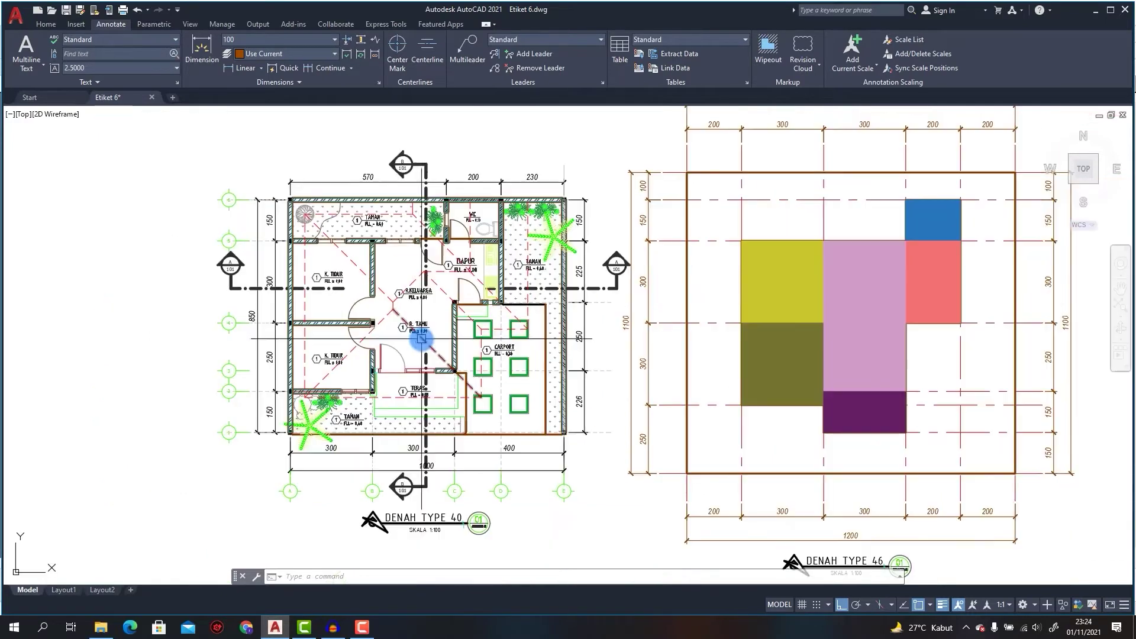
middle_click_drag(393, 332, 115, 325)
scroll(445, 370, "up", 2)
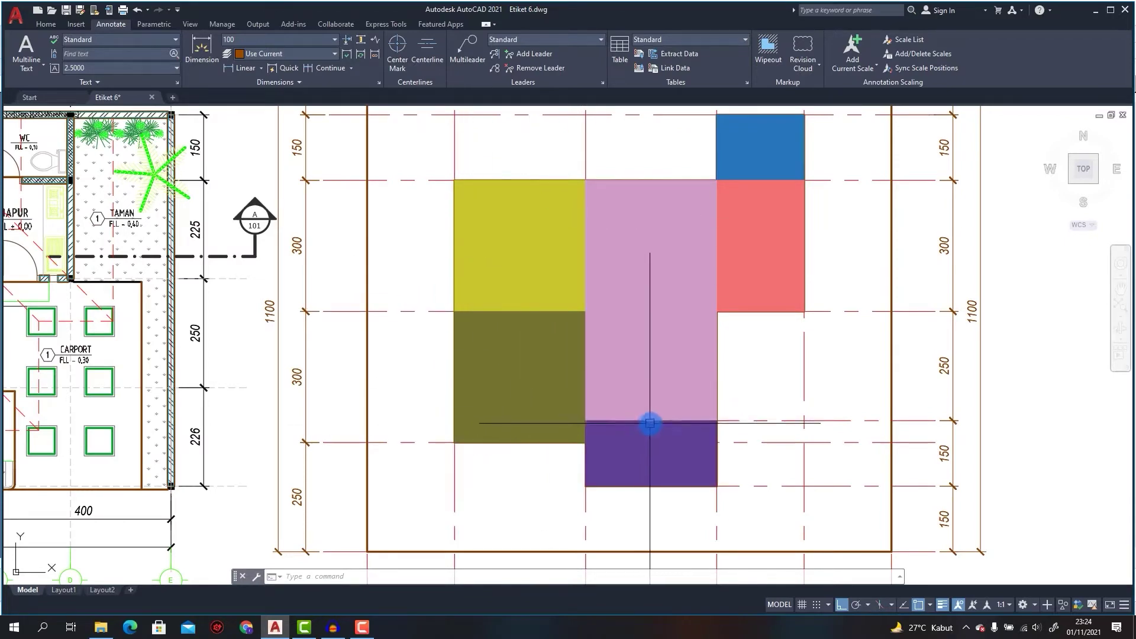
middle_click(649, 445)
mouse_move(649, 445)
middle_mouse_down()
mouse_move(614, 312)
mouse_move(602, 489)
middle_mouse_up()
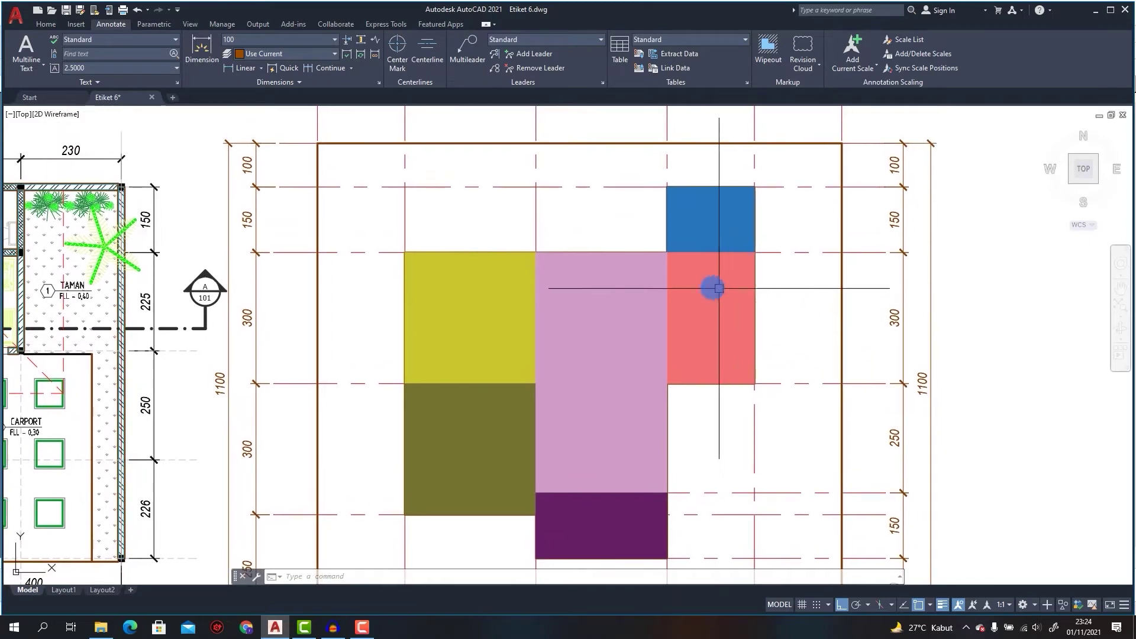
scroll(712, 289, "down", 2)
scroll(711, 298, "up", 2)
middle_click_drag(710, 251, 733, 312)
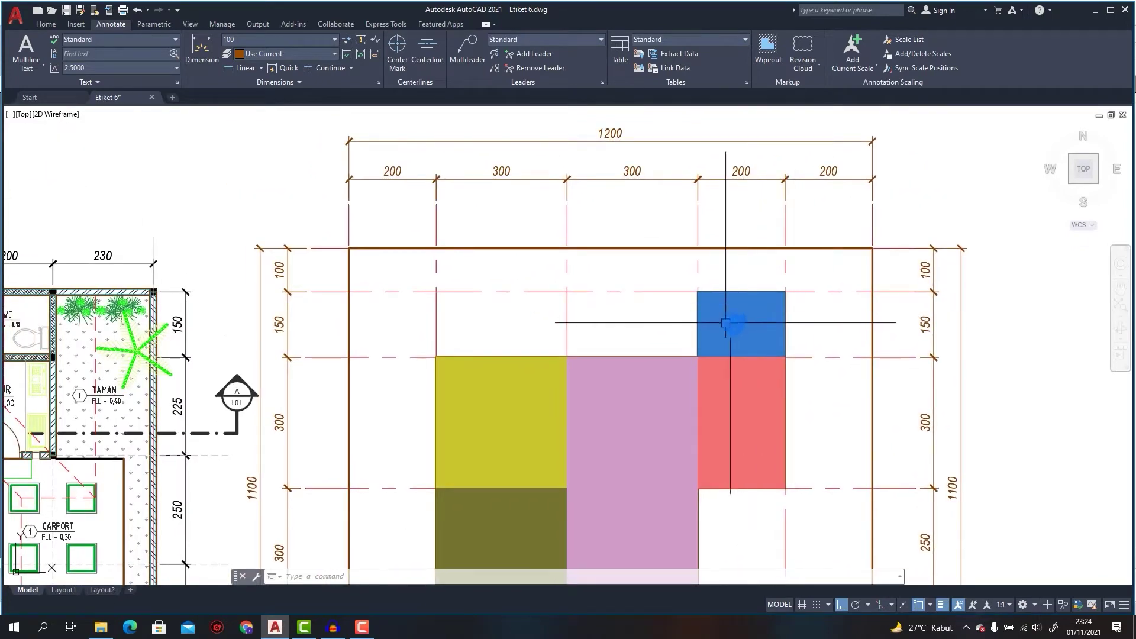
scroll(789, 321, "down", 2)
middle_click_drag(791, 322, 780, 243)
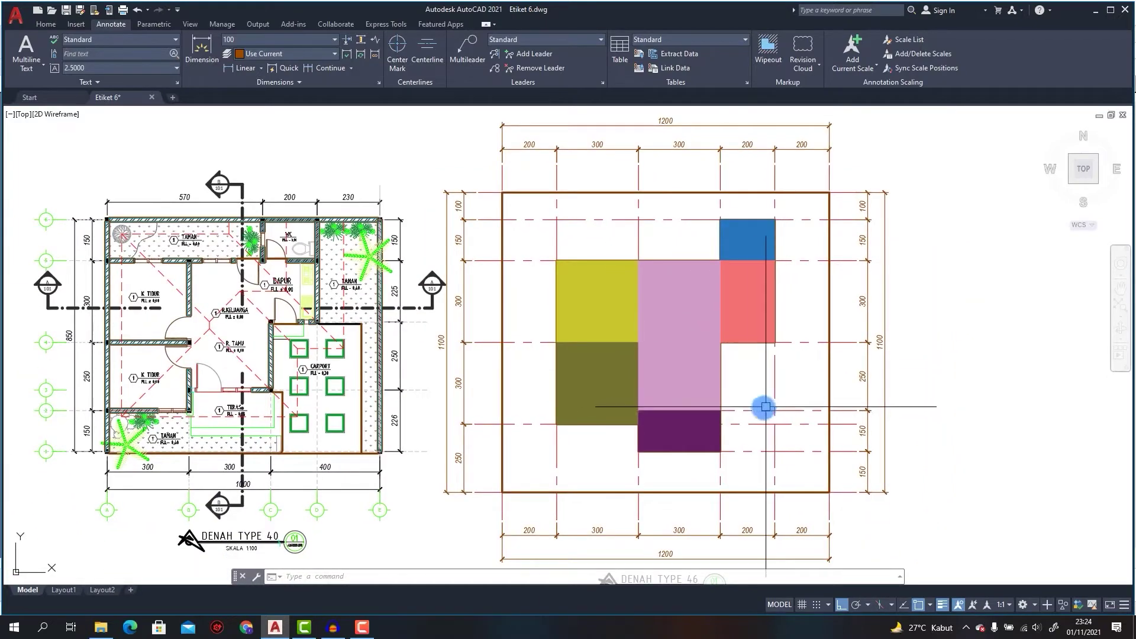
middle_click_drag(731, 413, 843, 420)
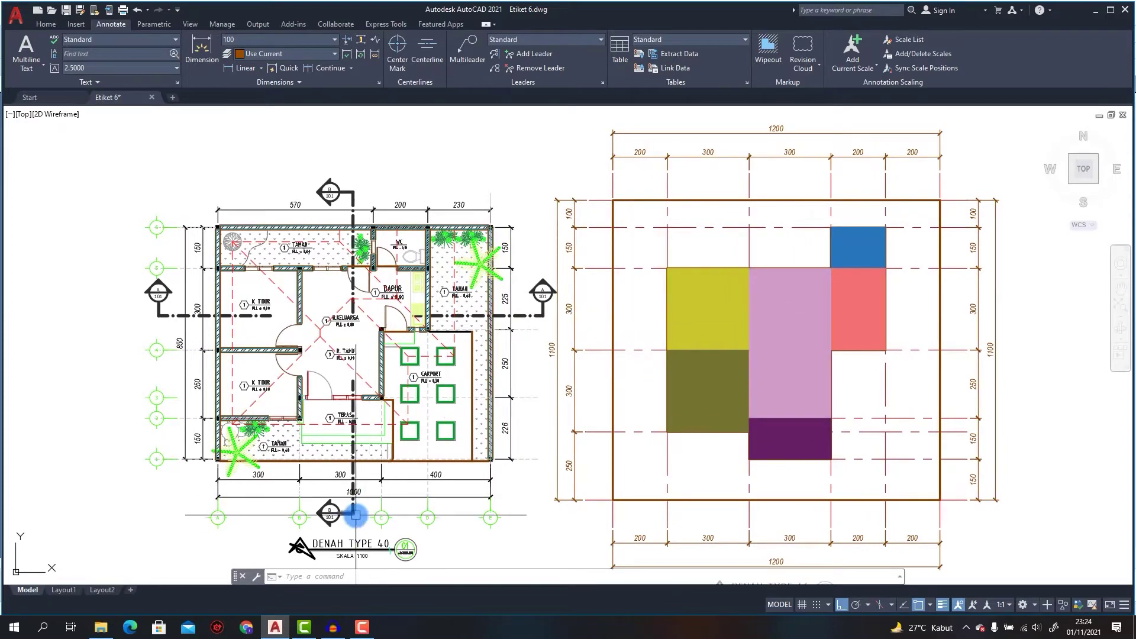
Start an area measurement on the Denah Type 40 plan at the front bedroom's outer corner column on grid A-2.
scroll(387, 549, "up", 2)
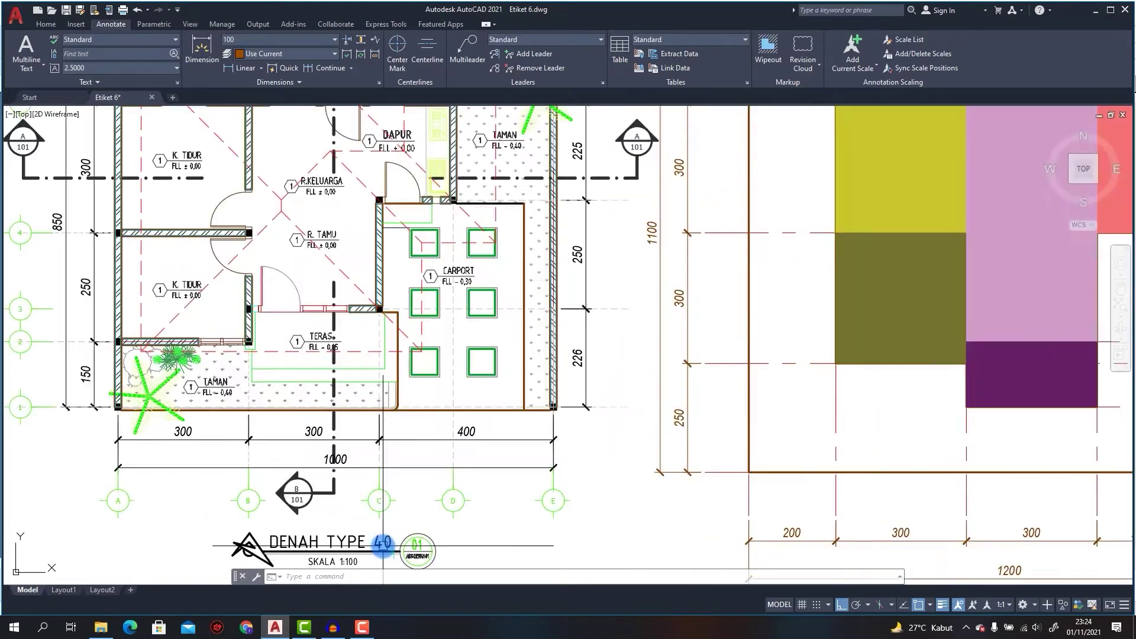
middle_click_drag(284, 446, 349, 440)
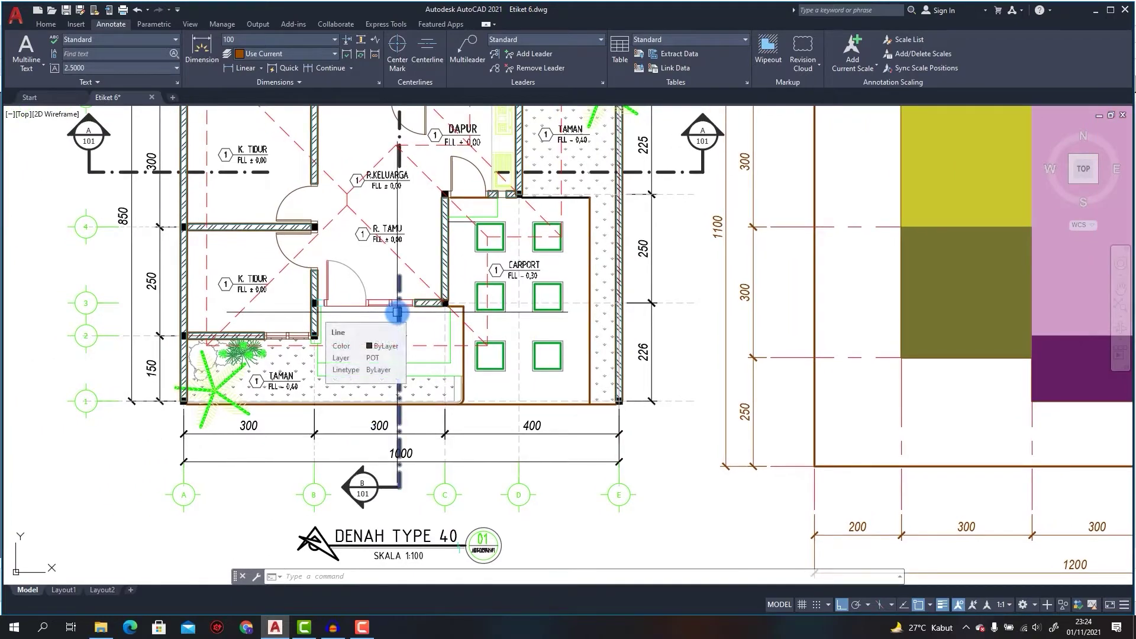
middle_click_drag(355, 246, 377, 286)
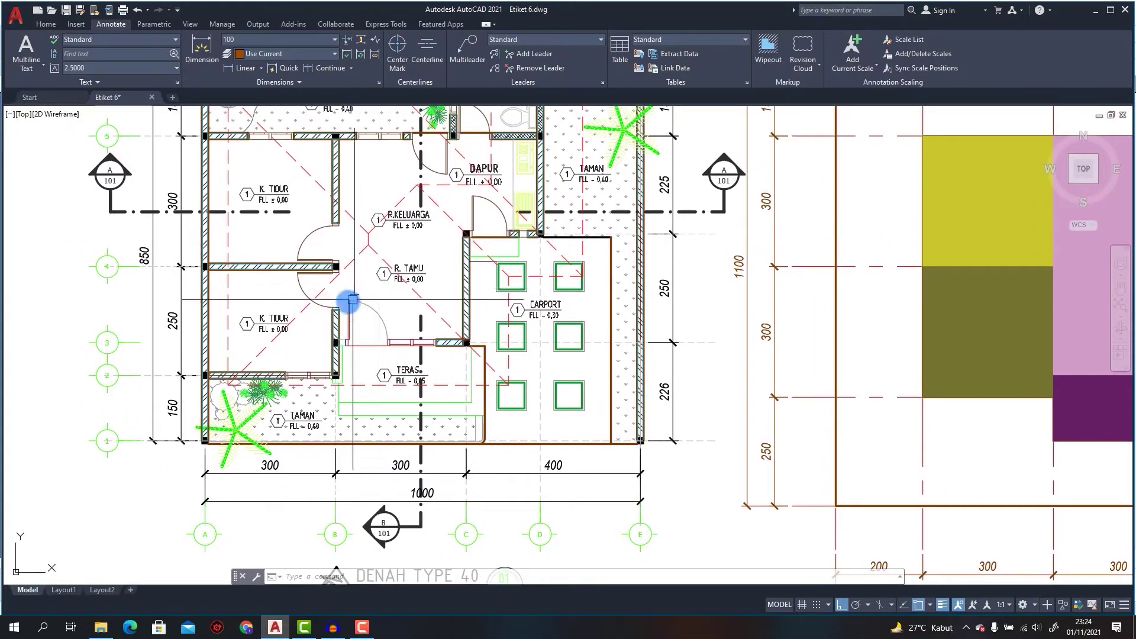
key("Return")
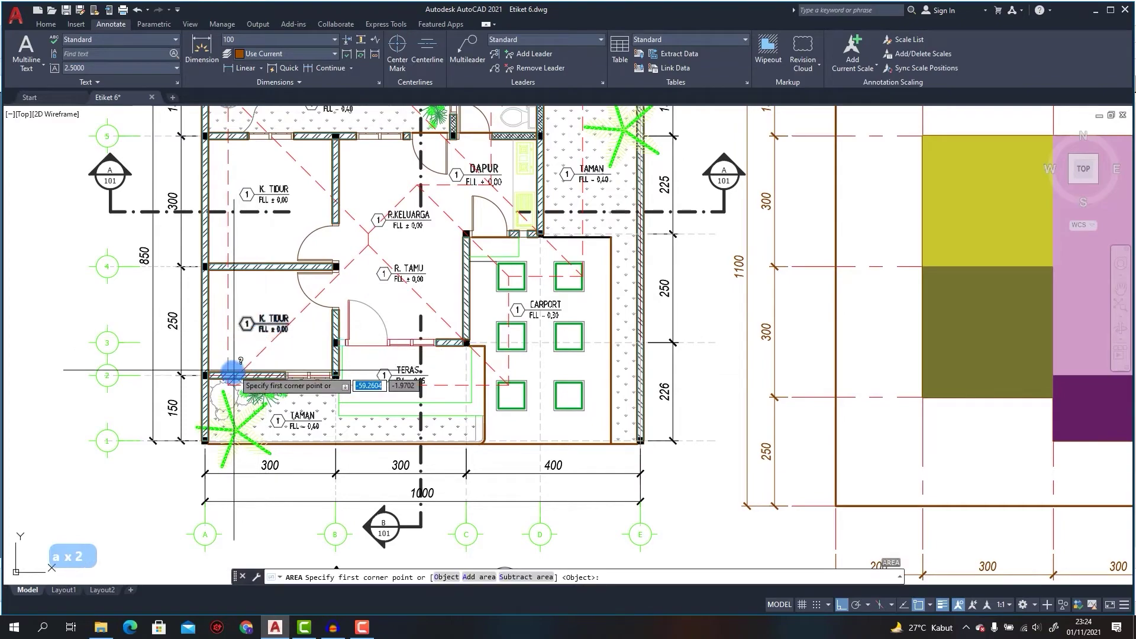
scroll(218, 370, "up", 8)
left_click(220, 355)
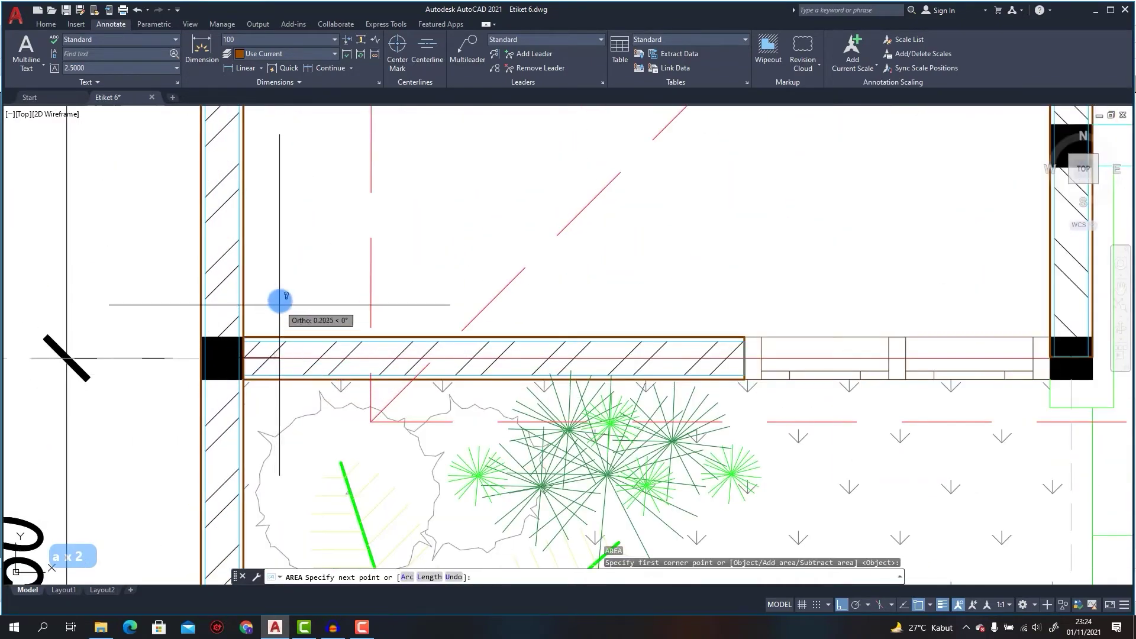
Extend the measured area boundary up the bedrooms' outer wall and along the grid 5 wall to the WC column.
scroll(248, 452, "down", 10)
scroll(269, 247, "down", 2)
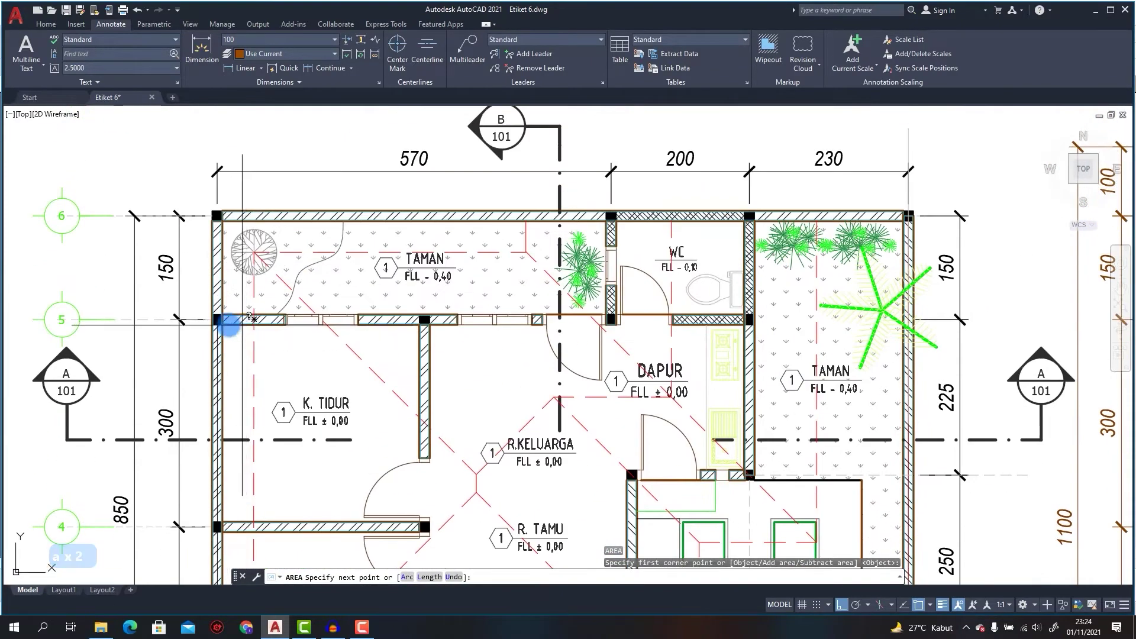
scroll(195, 320, "up", 5)
left_click(371, 307)
middle_click_drag(621, 307, 358, 305)
left_click(550, 308)
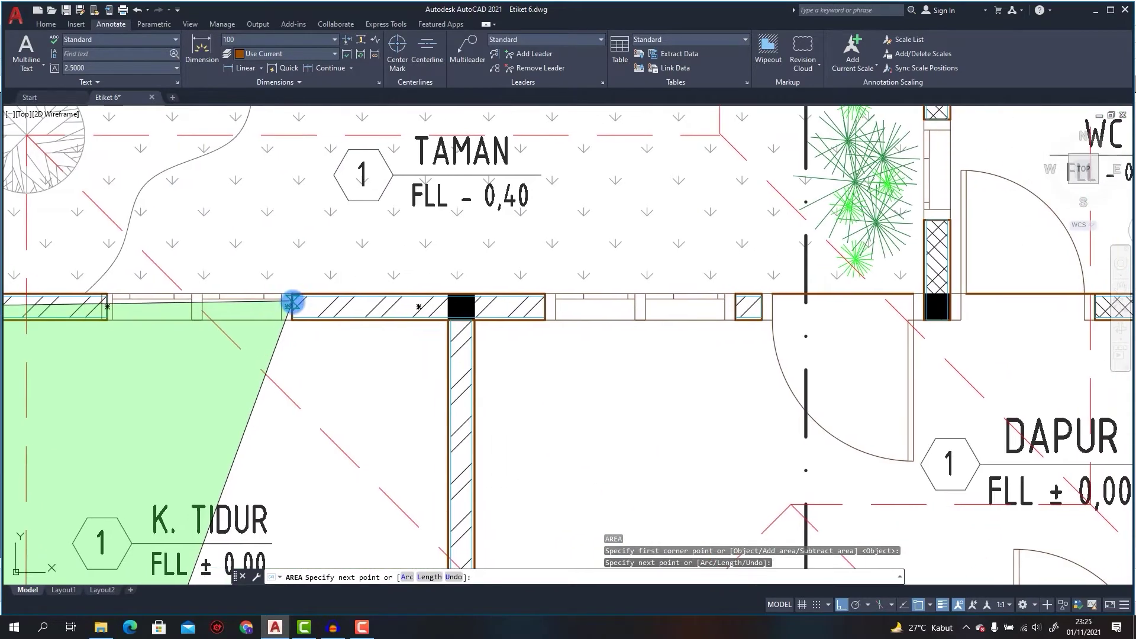
left_click(680, 307)
left_click(1012, 307)
left_click(933, 309)
scroll(535, 340, "down", 2)
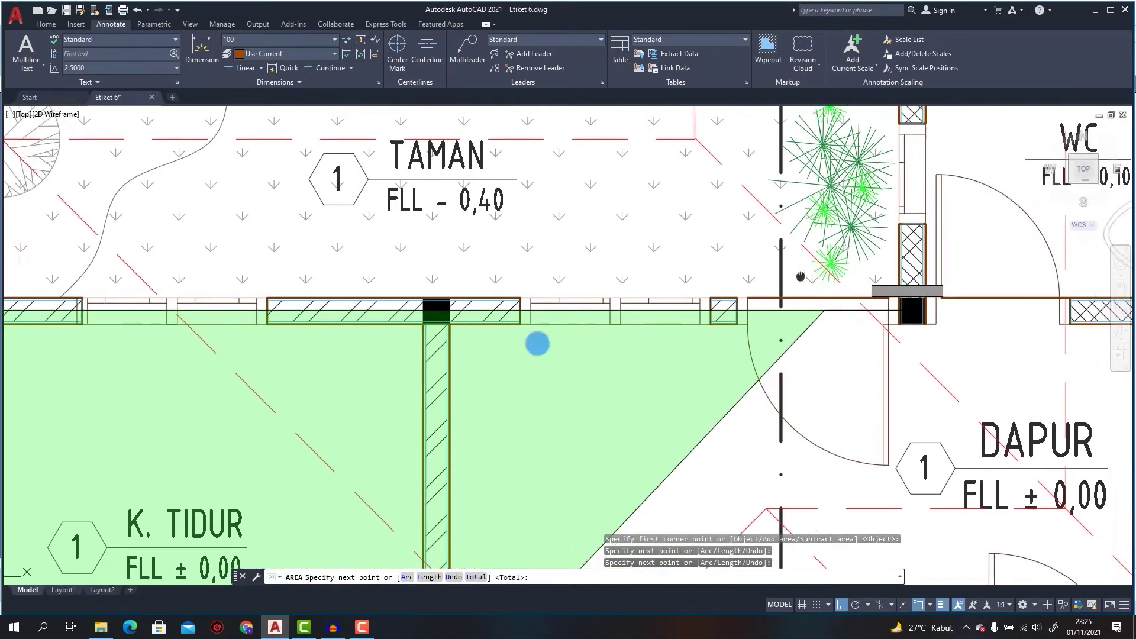
Carry the area boundary around the WC through its two rear corner columns.
middle_click_drag(805, 269, 324, 294)
scroll(401, 286, "up", 2)
left_click(405, 281)
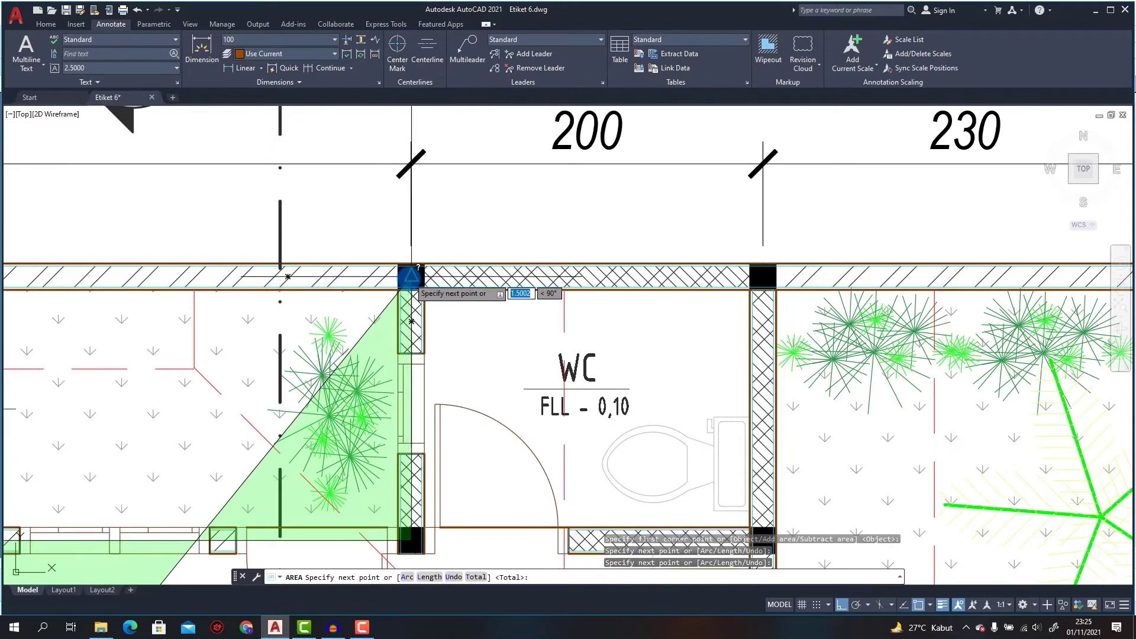
left_click(764, 275)
Continue the area boundary down the Dapur's outer wall and along its carport-side wall to the column beside the door.
scroll(743, 359, "down", 2)
middle_click_drag(743, 359, 551, 199)
scroll(573, 317, "down", 1)
scroll(568, 319, "up", 1)
scroll(556, 337, "down", 3)
scroll(553, 440, "up", 3)
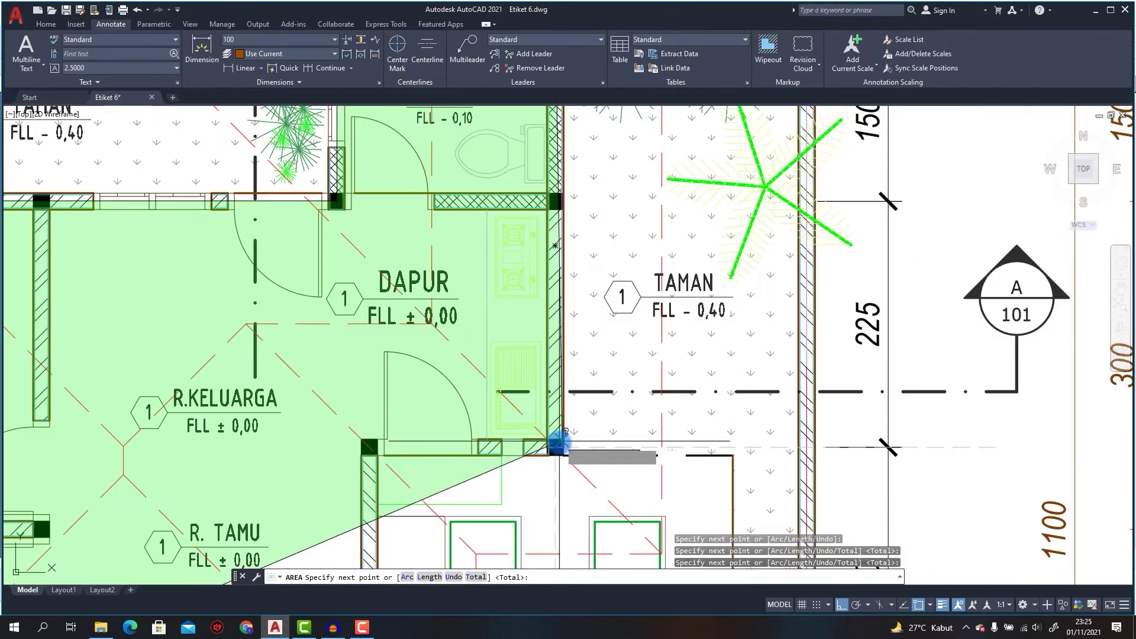
left_click(554, 445)
scroll(354, 444, "up", 2)
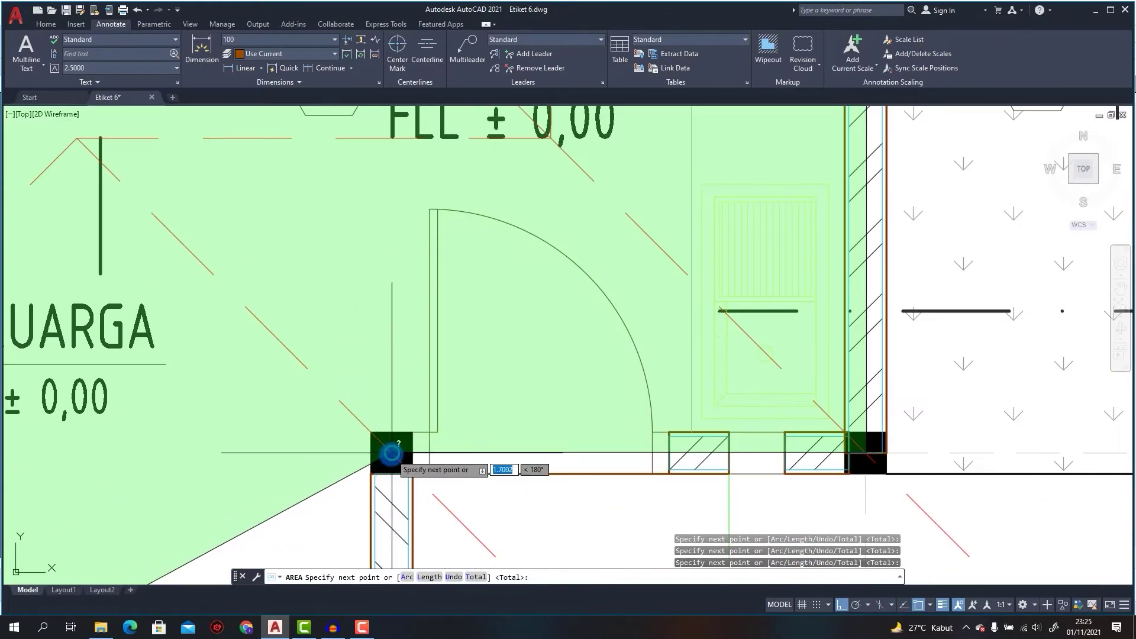
left_click(392, 452)
Complete the indoor area measurement along the R. Tamu wall, the terrace front and the front bedroom's inner corner.
scroll(395, 455, "down", 3)
middle_click_drag(399, 462, 434, 118)
left_click(432, 285)
scroll(433, 285, "up", 5)
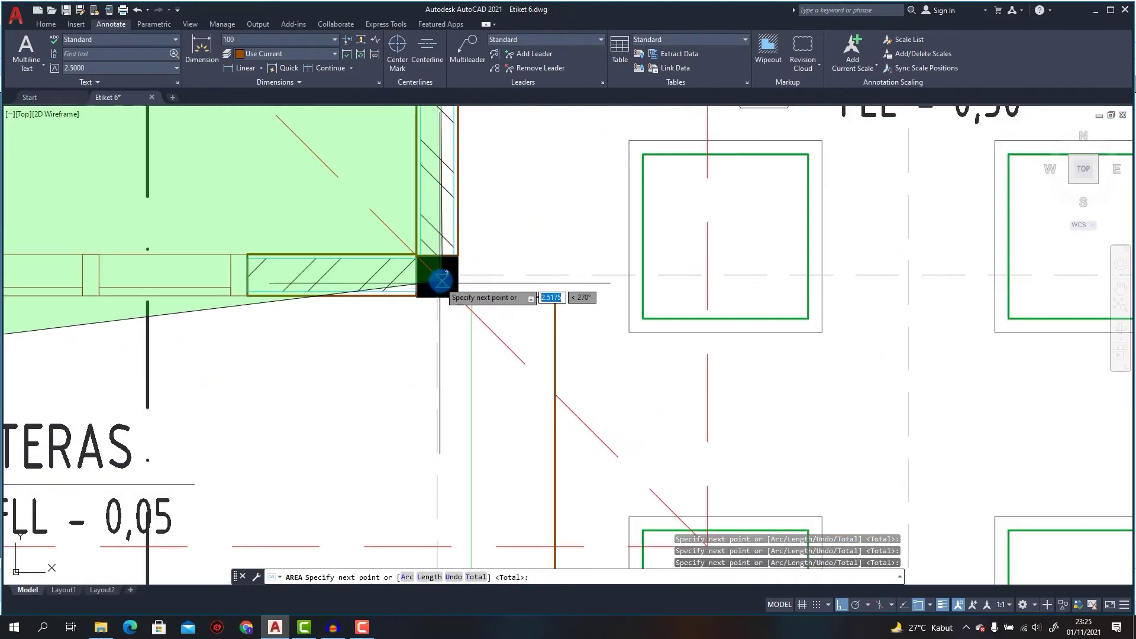
scroll(361, 285, "down", 3)
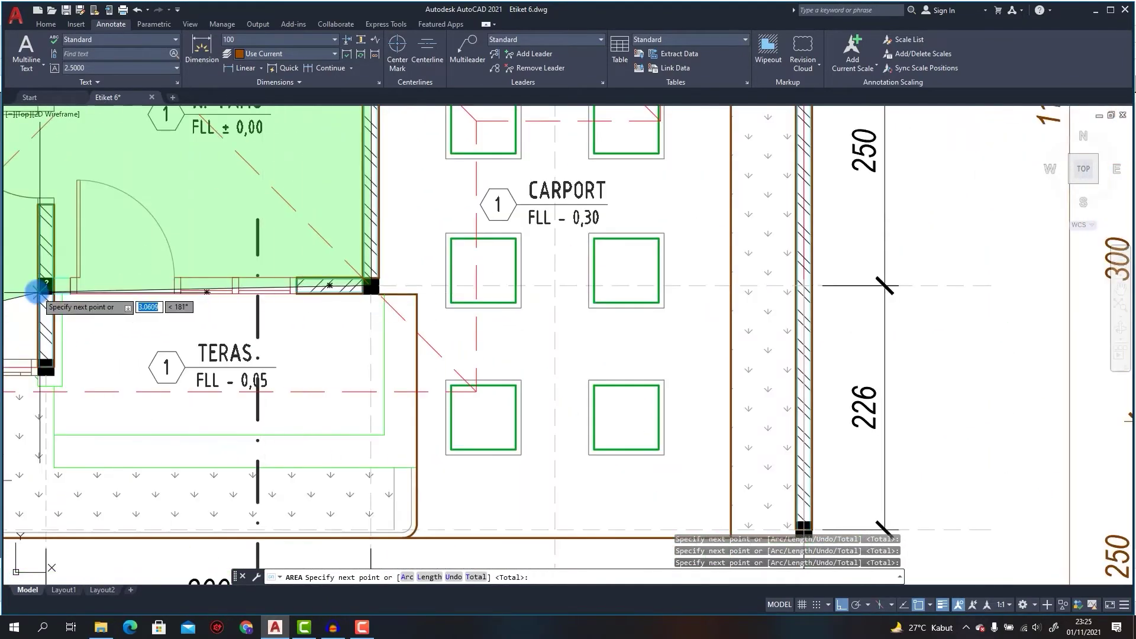
scroll(42, 287, "up", 3)
left_click(59, 276)
scroll(56, 446, "down", 8)
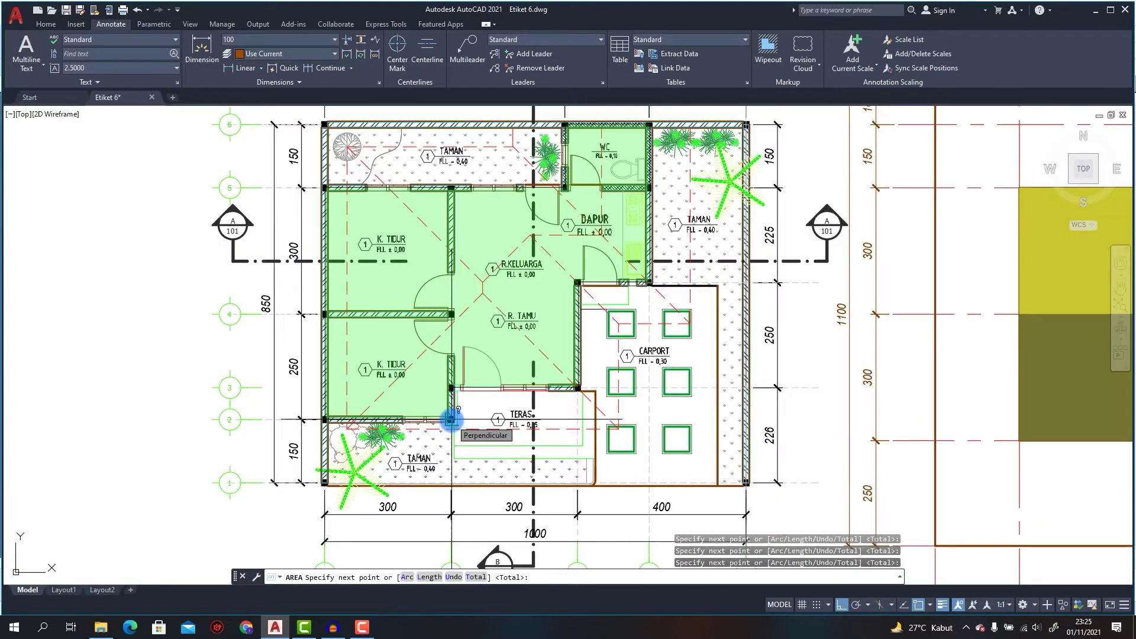
key("space")
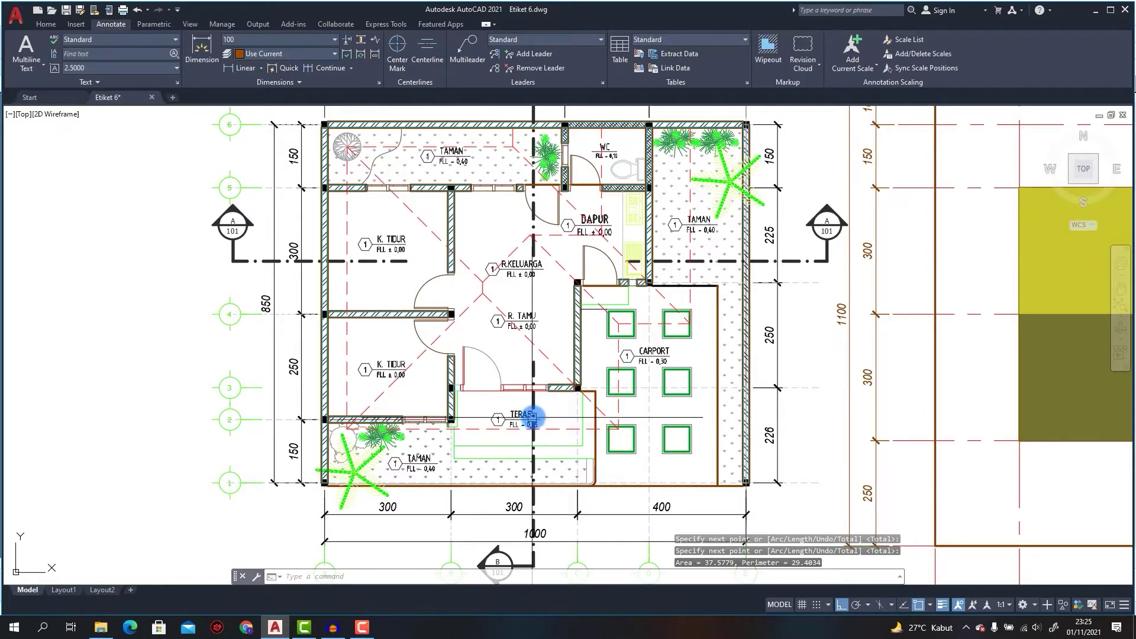
Measure the Teras area of Denah Type 40 between the two front wall columns and the terrace's outer edge.
middle_click_drag(541, 410, 512, 380)
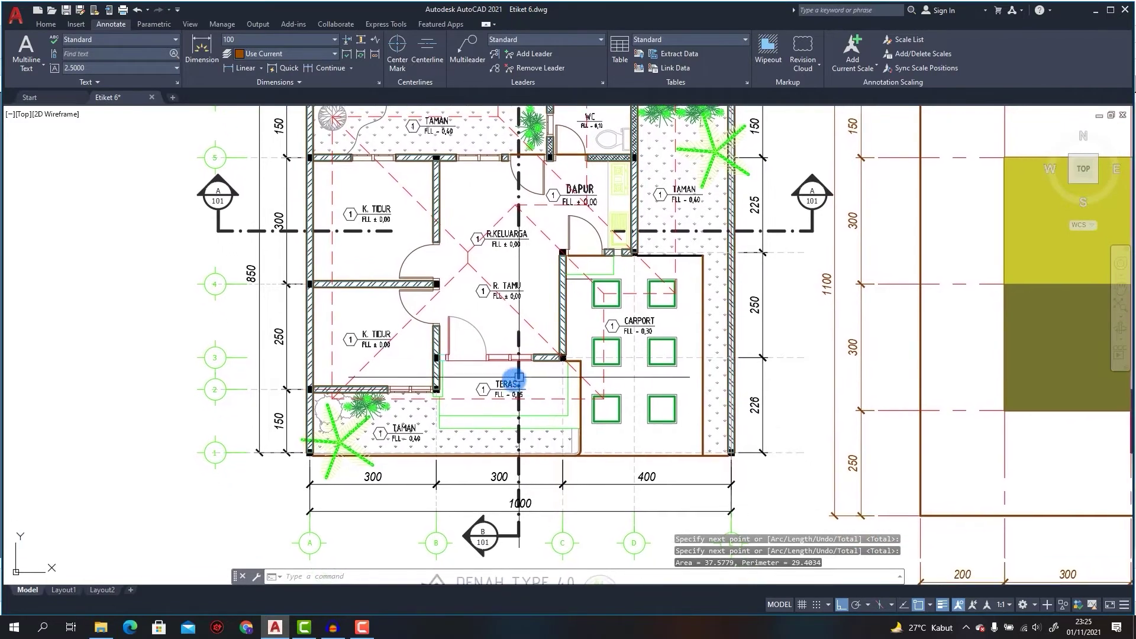
key("Return")
scroll(445, 357, "up", 5)
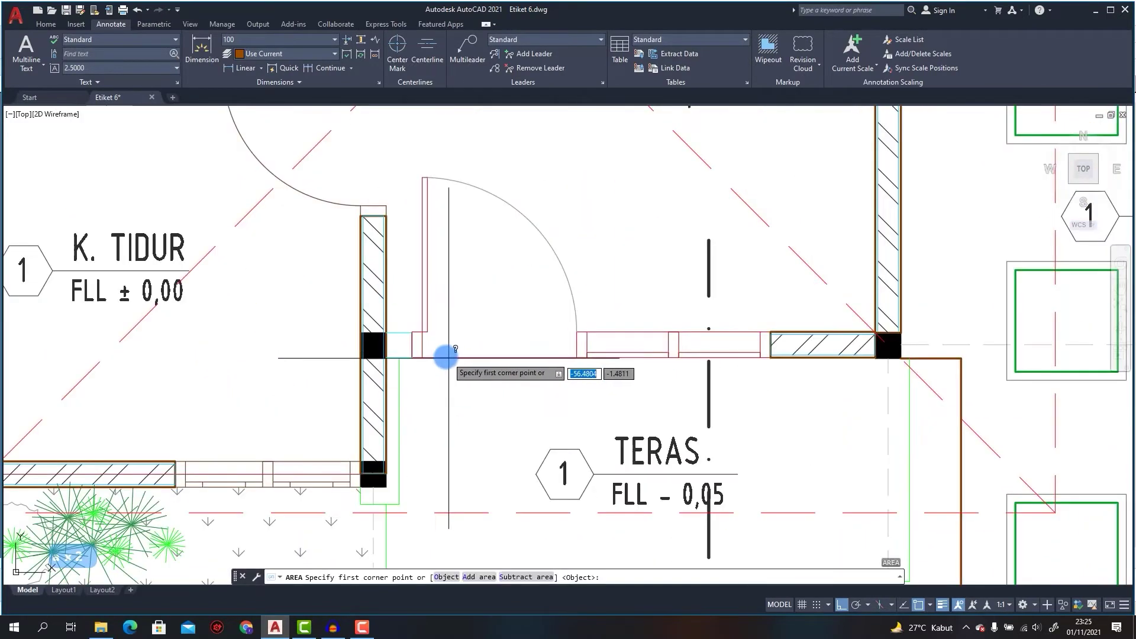
left_click(374, 344)
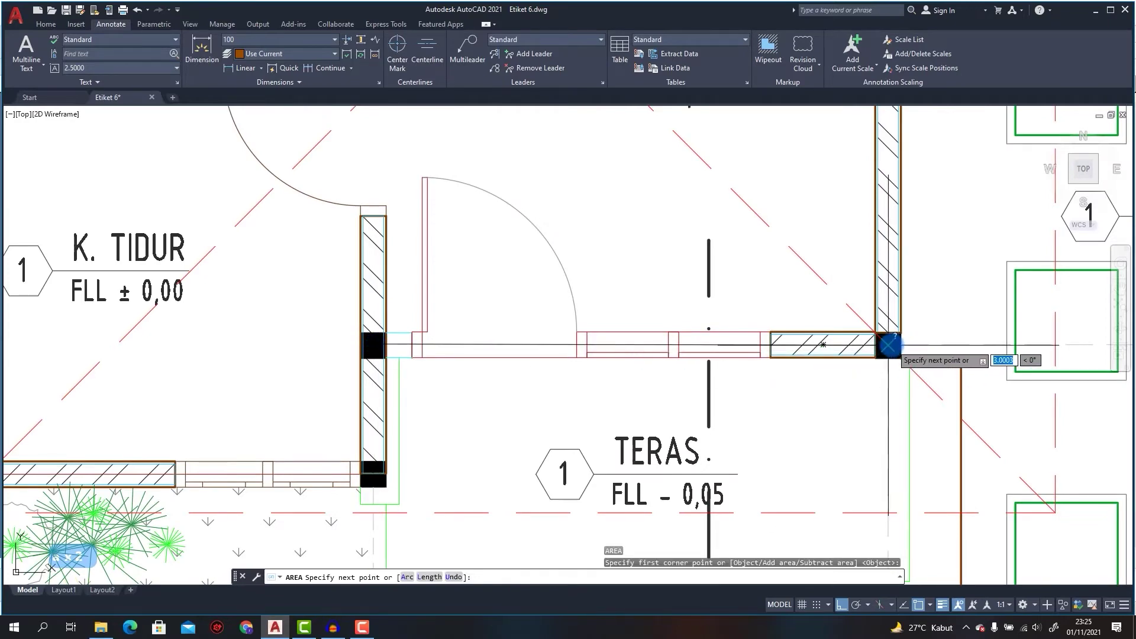
left_click(894, 345)
scroll(882, 385, "down", 2)
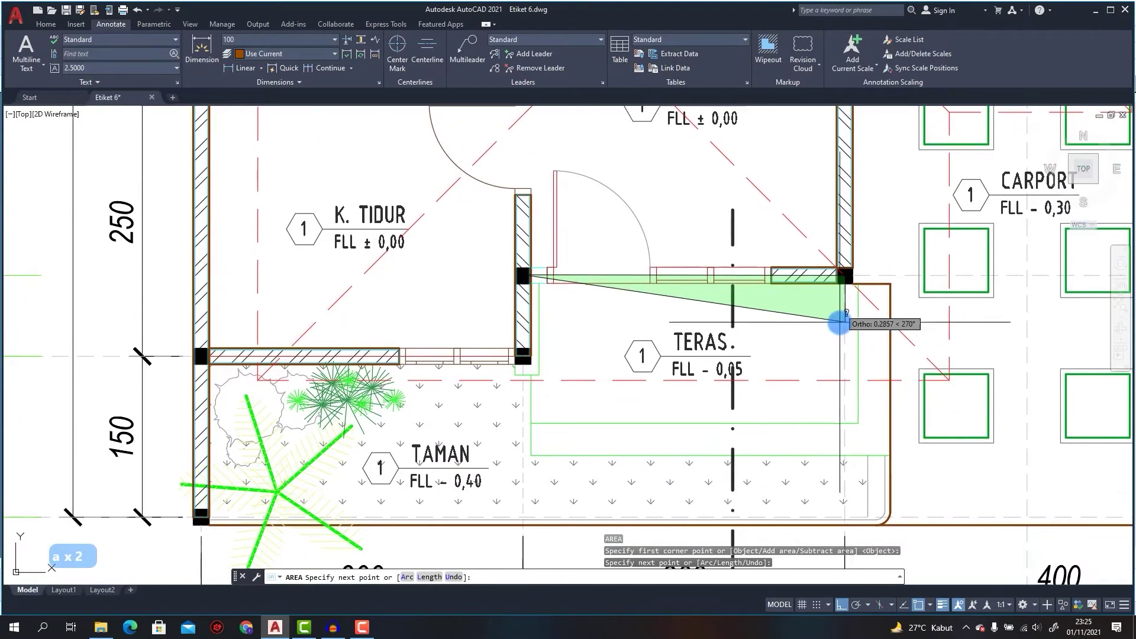
left_click(845, 423)
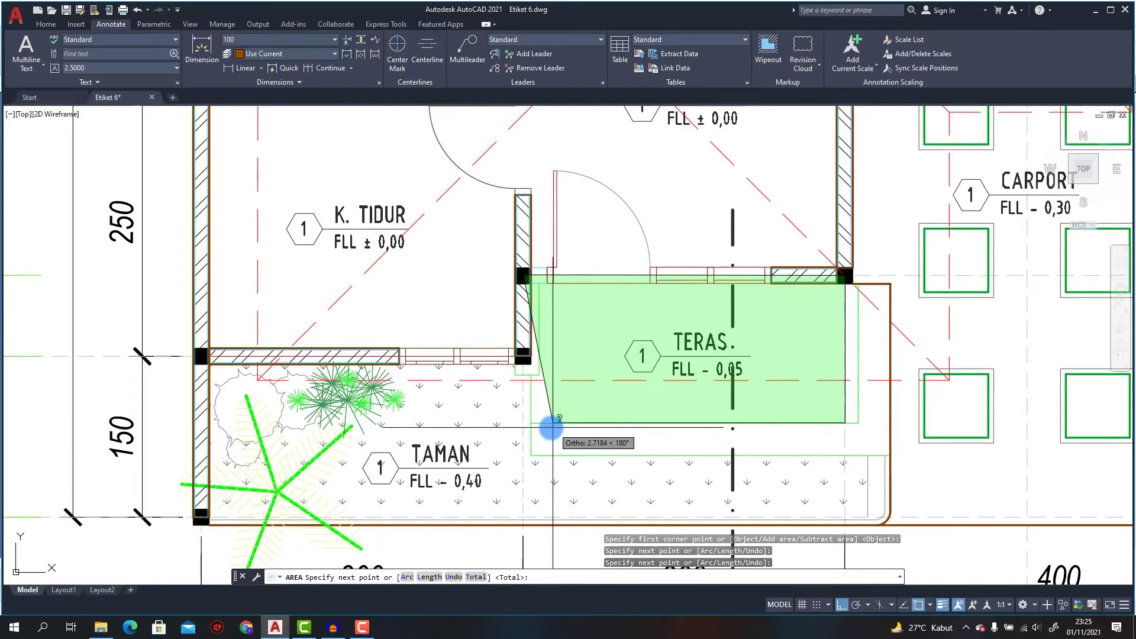
left_click(522, 423)
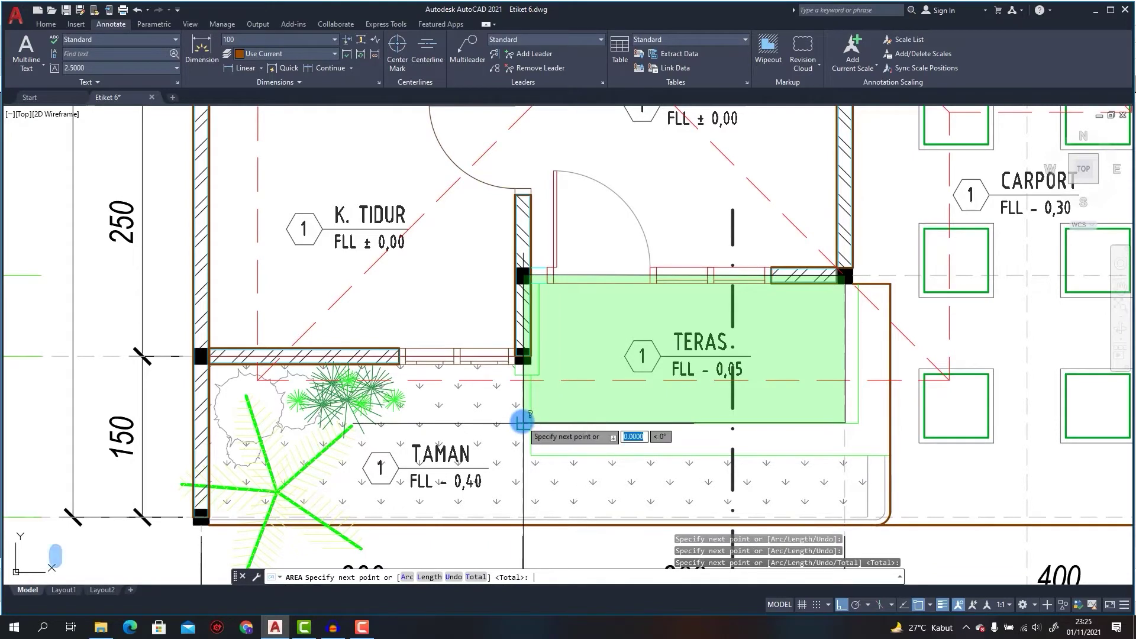
key("Return")
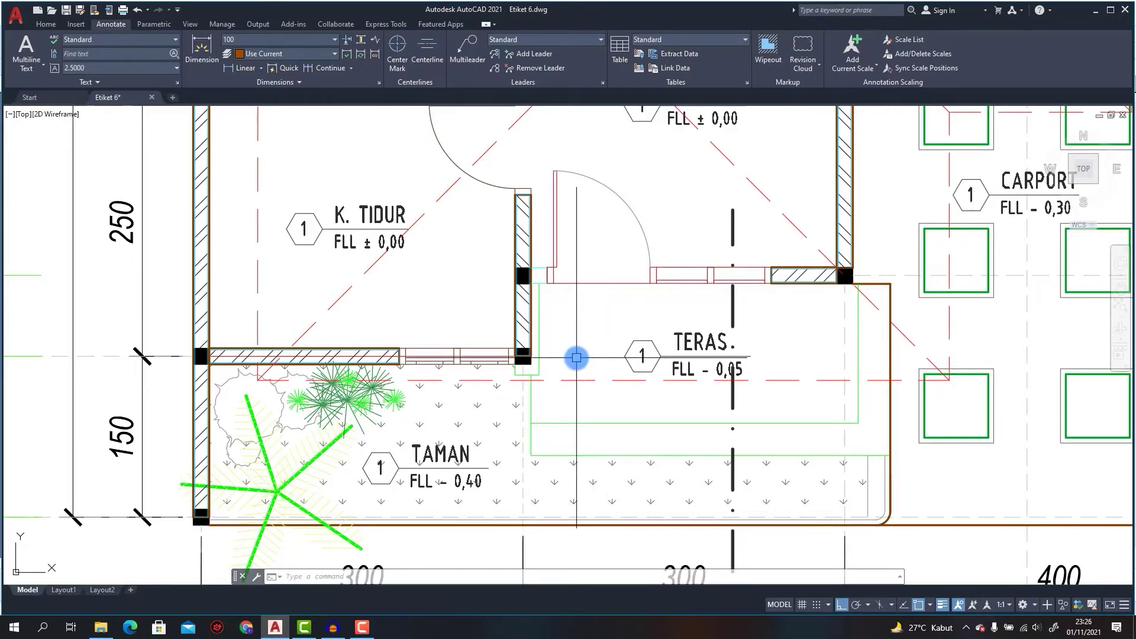
Review both area measurements in the command history and compare them with the Denah Type 40 title.
left_click(900, 577)
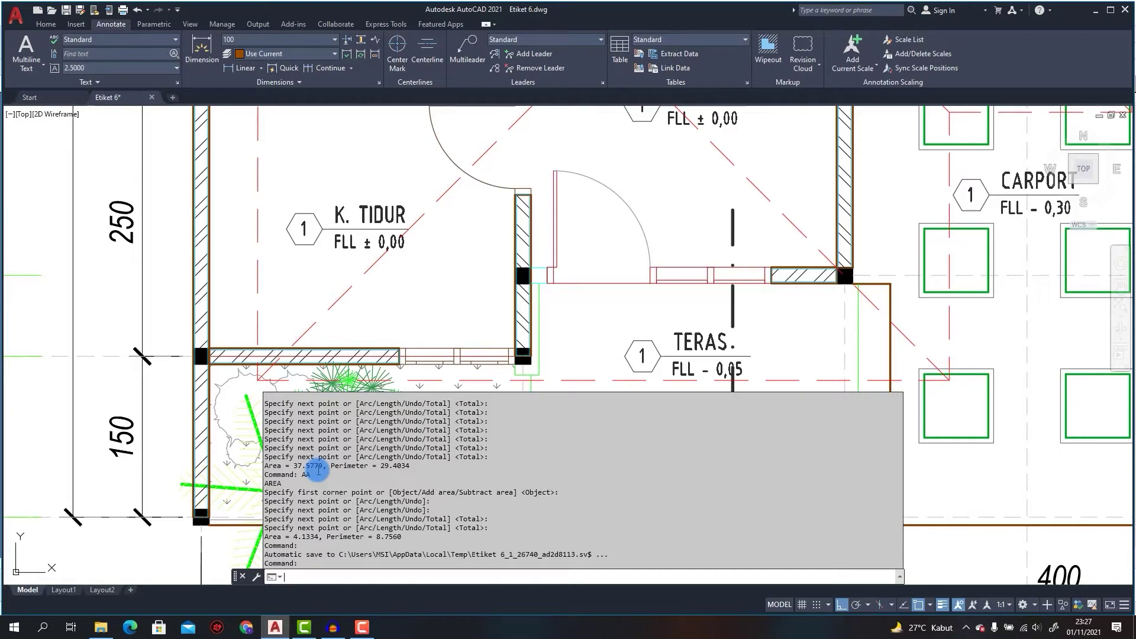
left_click(398, 315)
scroll(413, 318, "down", 2)
scroll(444, 350, "down", 1)
middle_click_drag(444, 350, 350, 213)
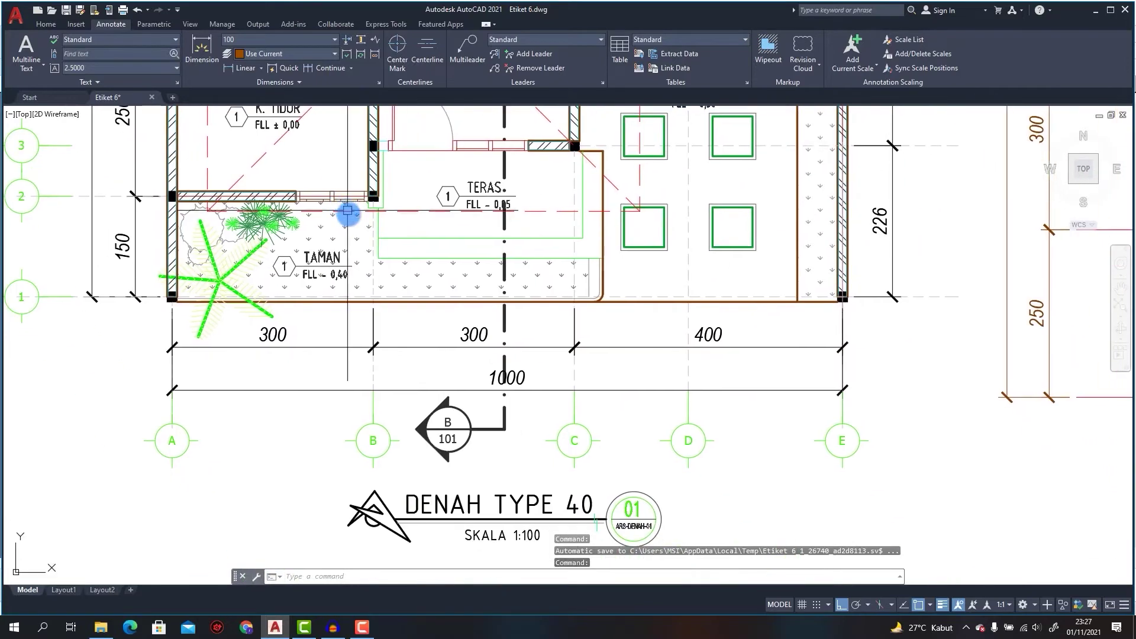
scroll(528, 560, "down", 1)
scroll(533, 408, "down", 2)
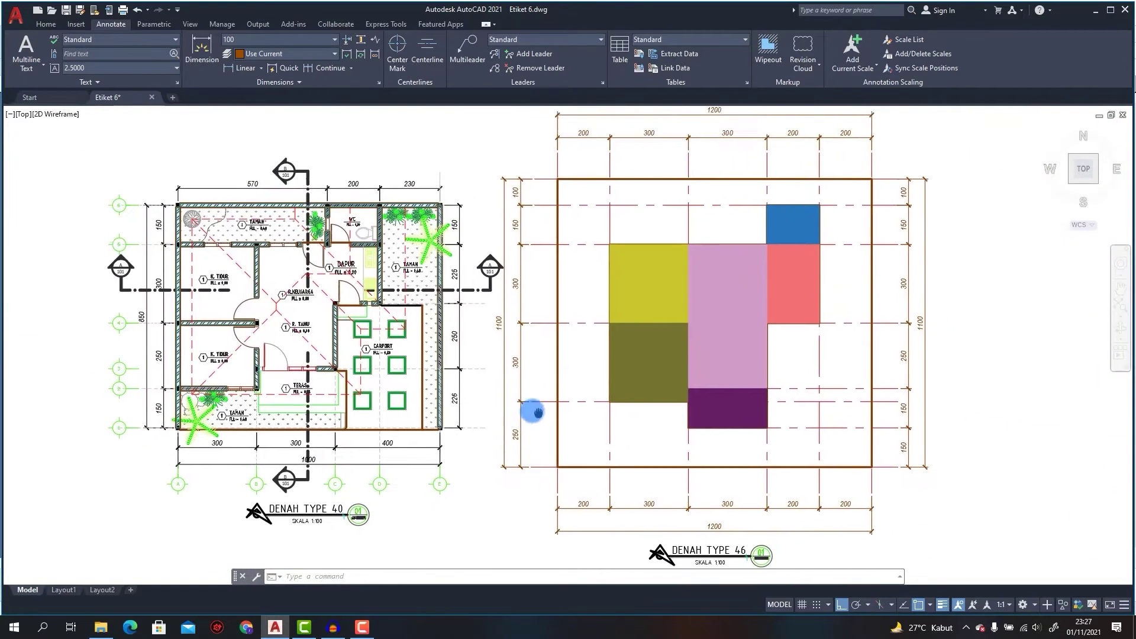
middle_click_drag(636, 431, 555, 437)
type("aa")
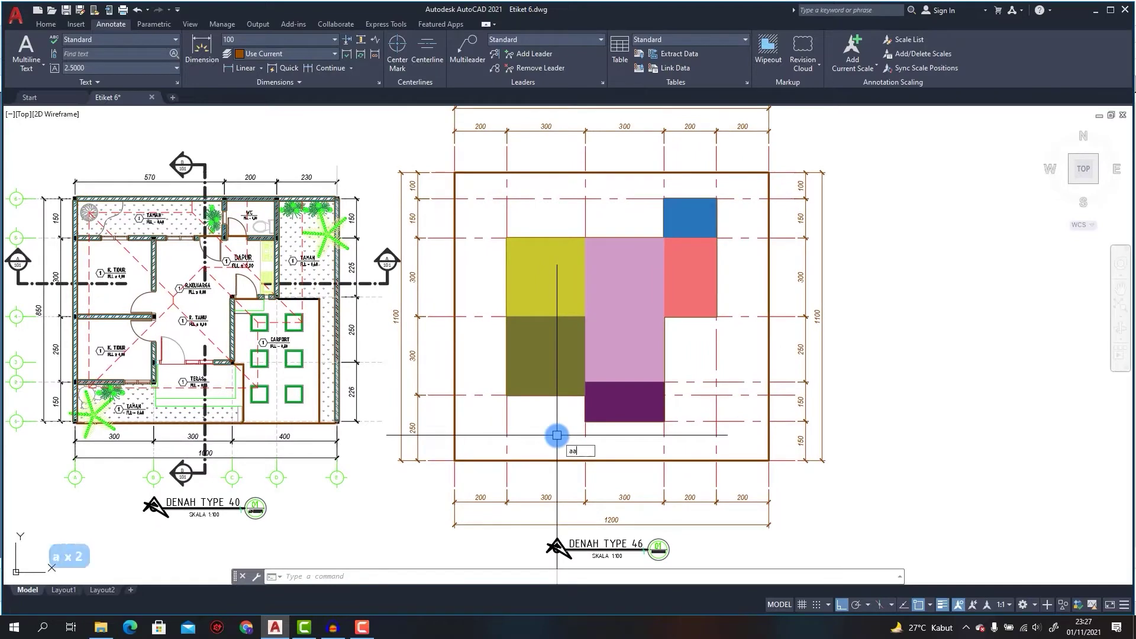
key("Return")
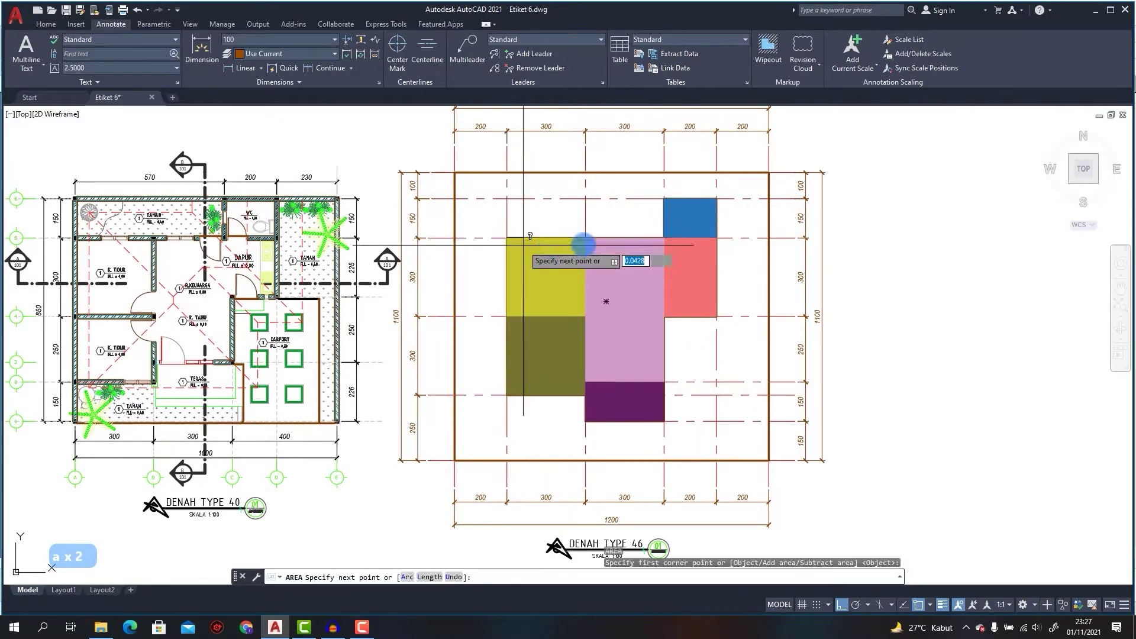
left_click(663, 237)
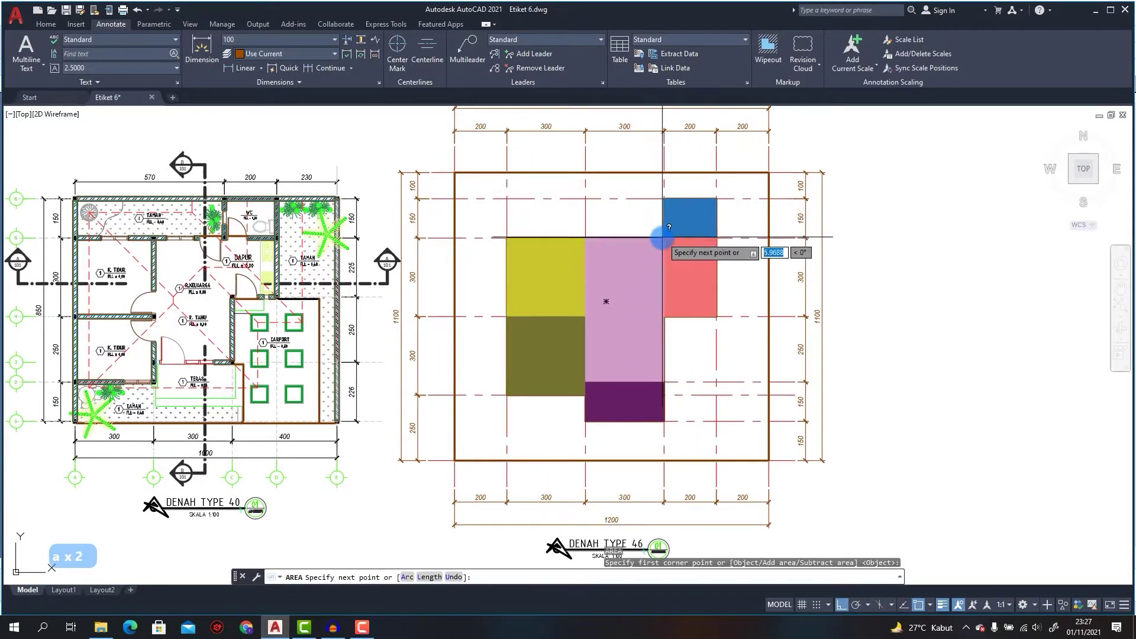
left_click(663, 198)
key("Escape")
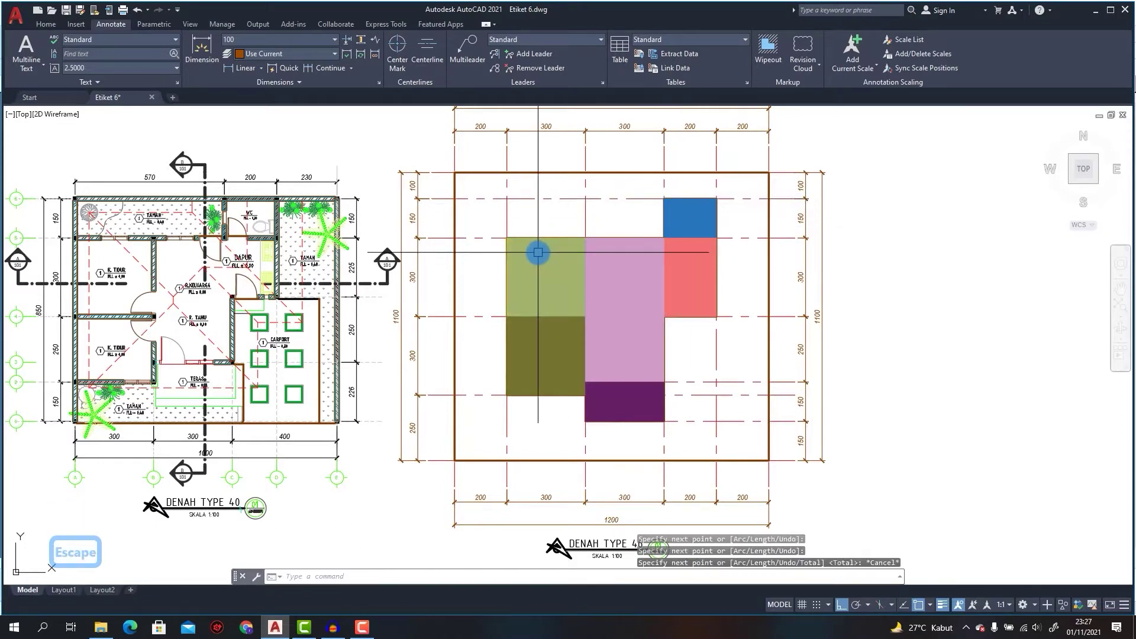
Measure the building area of Denah Type 46 with AREA around the outer corners of the coloured rooms, excluding the dark purple terrace.
type("aa")
key("Return")
left_click(507, 237)
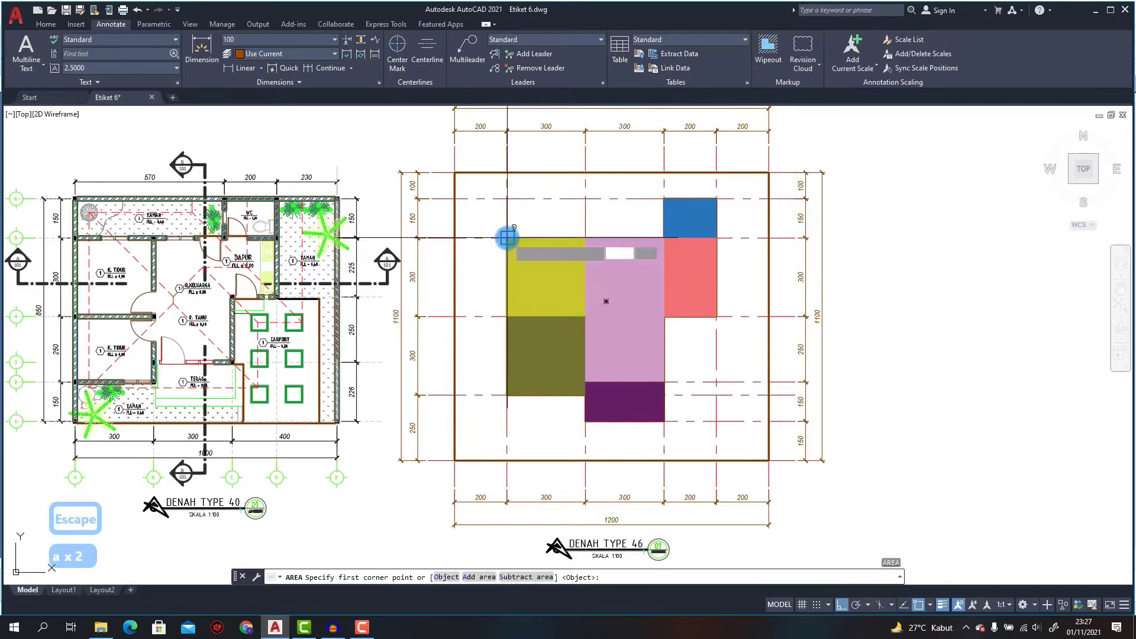
left_click(663, 237)
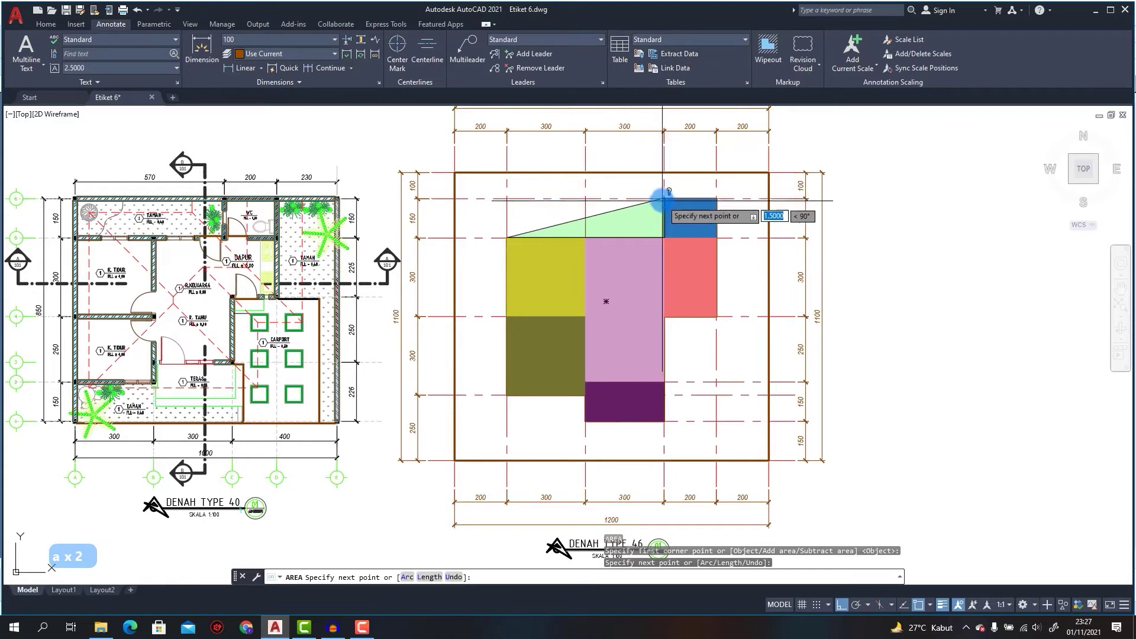
left_click(664, 198)
left_click(717, 198)
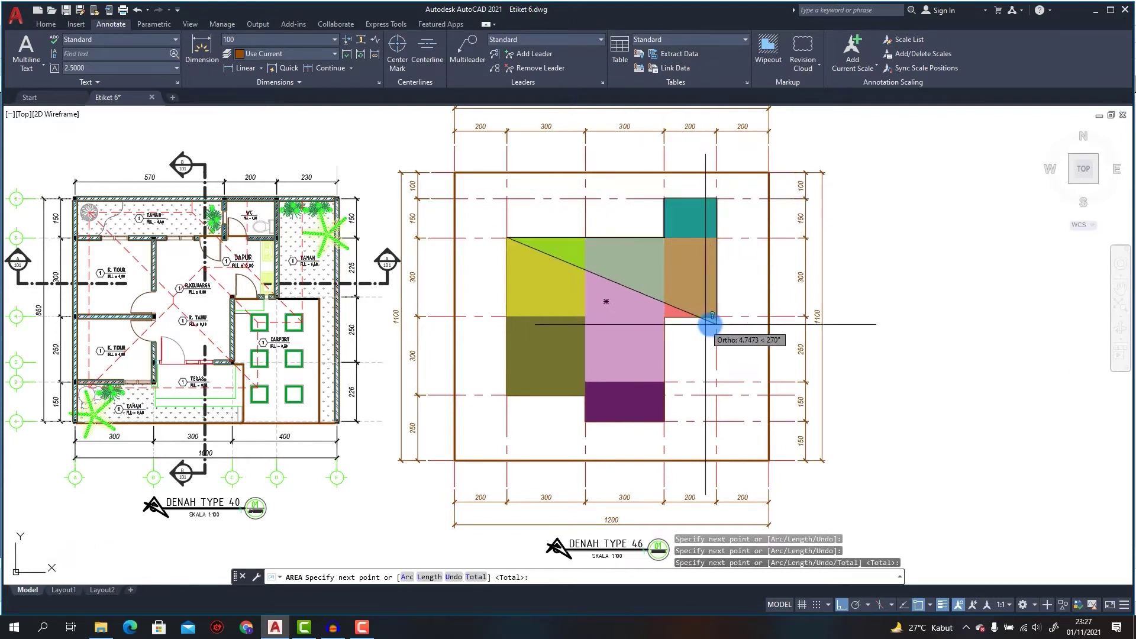
left_click(717, 316)
left_click(663, 317)
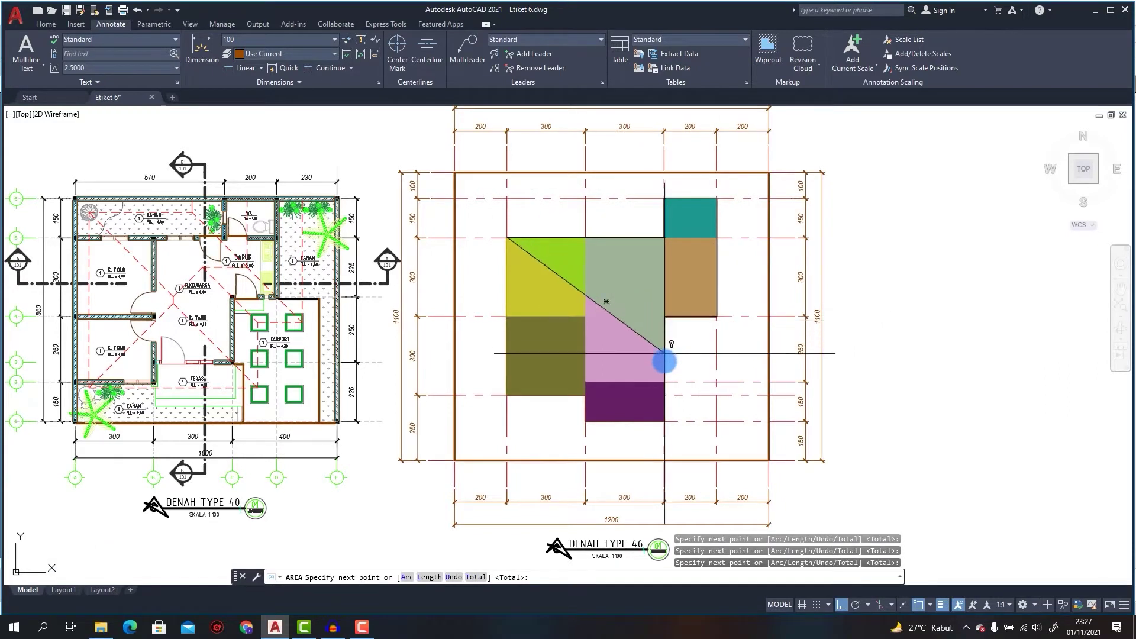
left_click(664, 381)
left_click(585, 382)
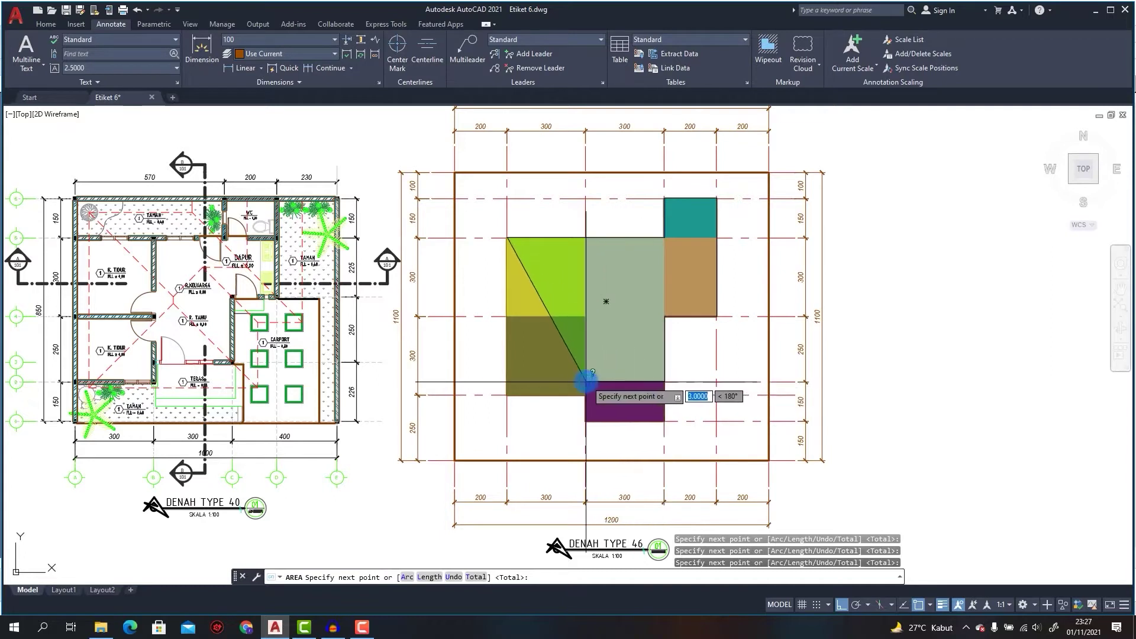
left_click(585, 395)
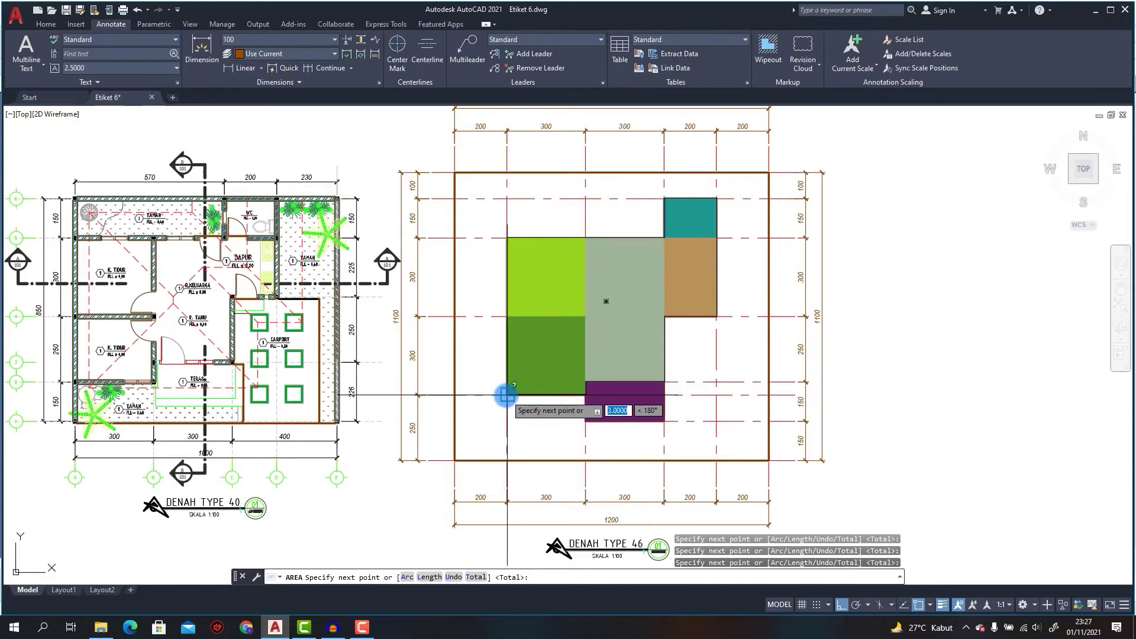
key("Return")
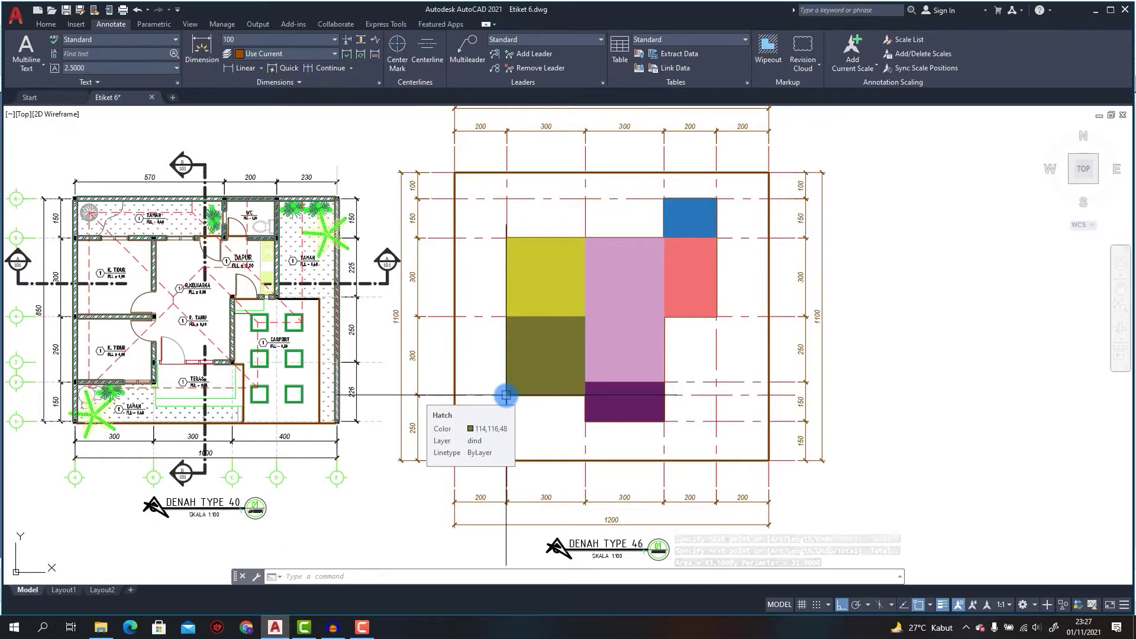
Measure the area of the dark purple terrace of Denah Type 46 between its four corners.
middle_click_drag(611, 401, 515, 299)
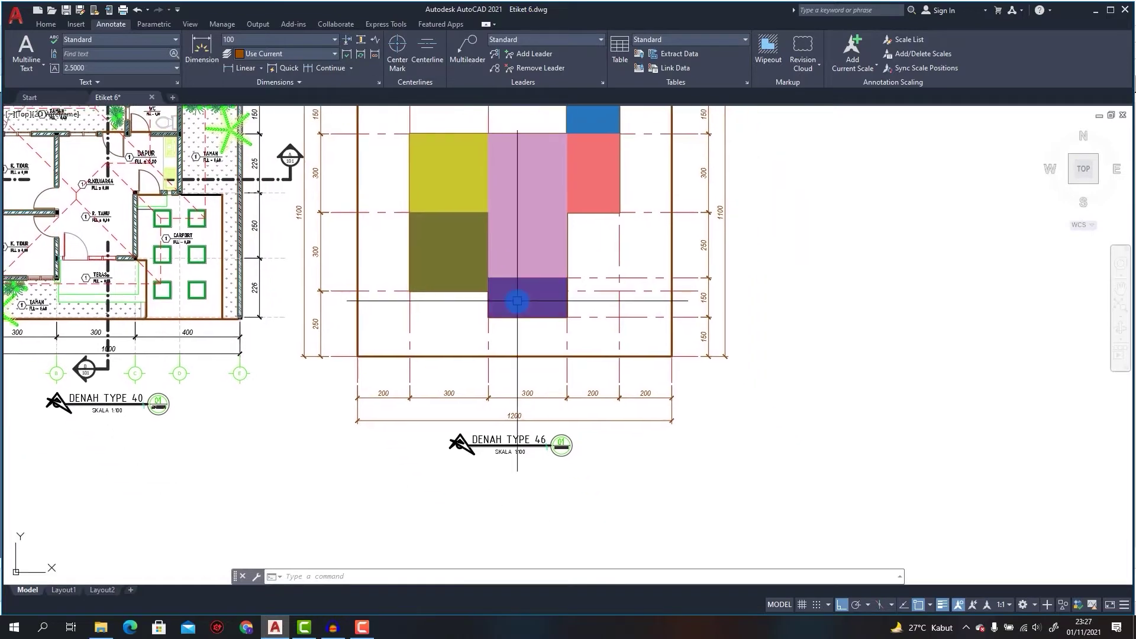
type("aa")
key("Return")
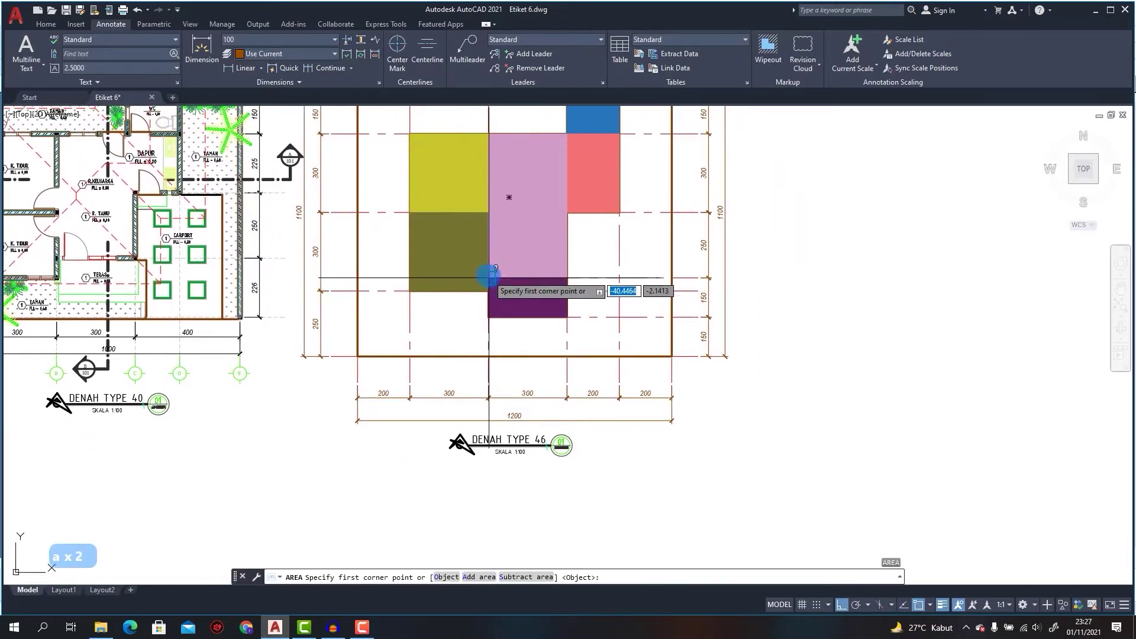
left_click(567, 277)
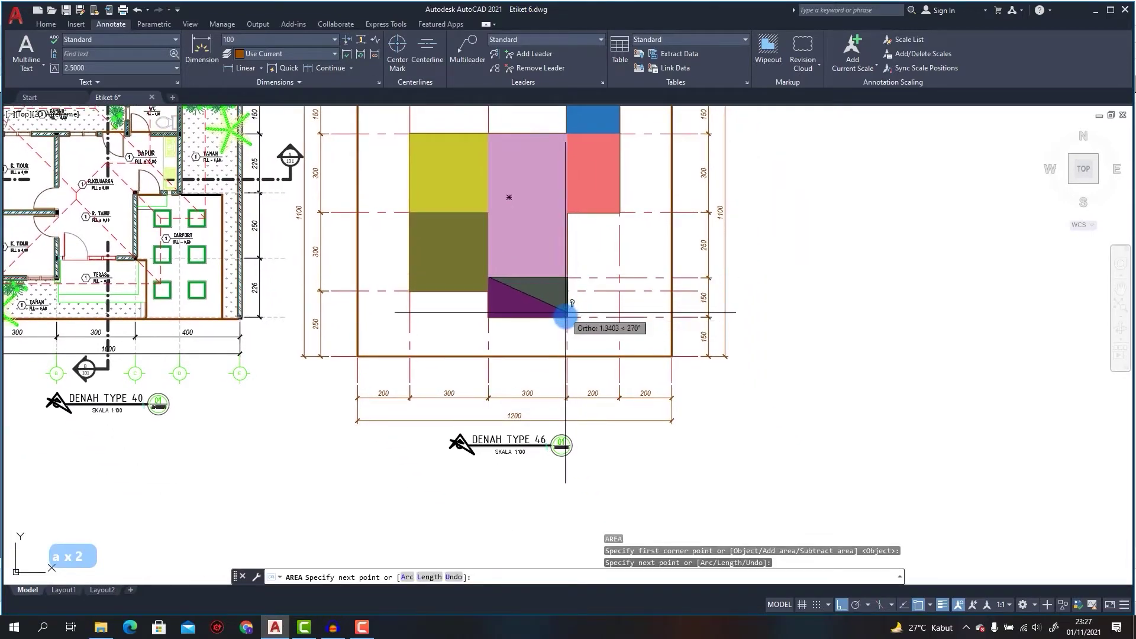
left_click(567, 318)
left_click(489, 317)
left_click(489, 320)
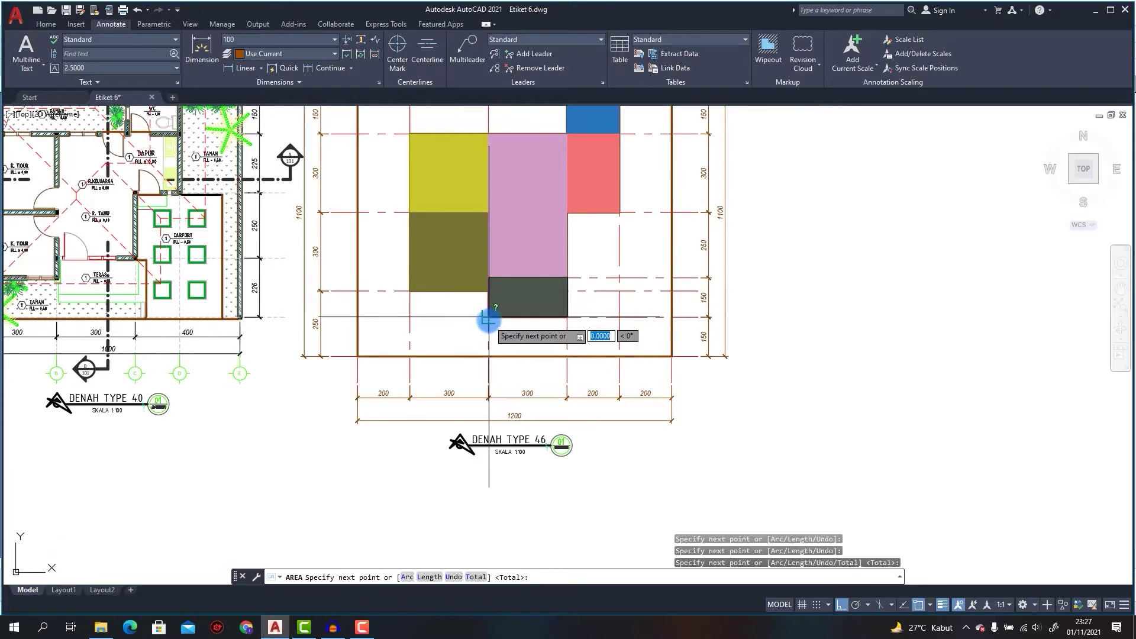
key("Return")
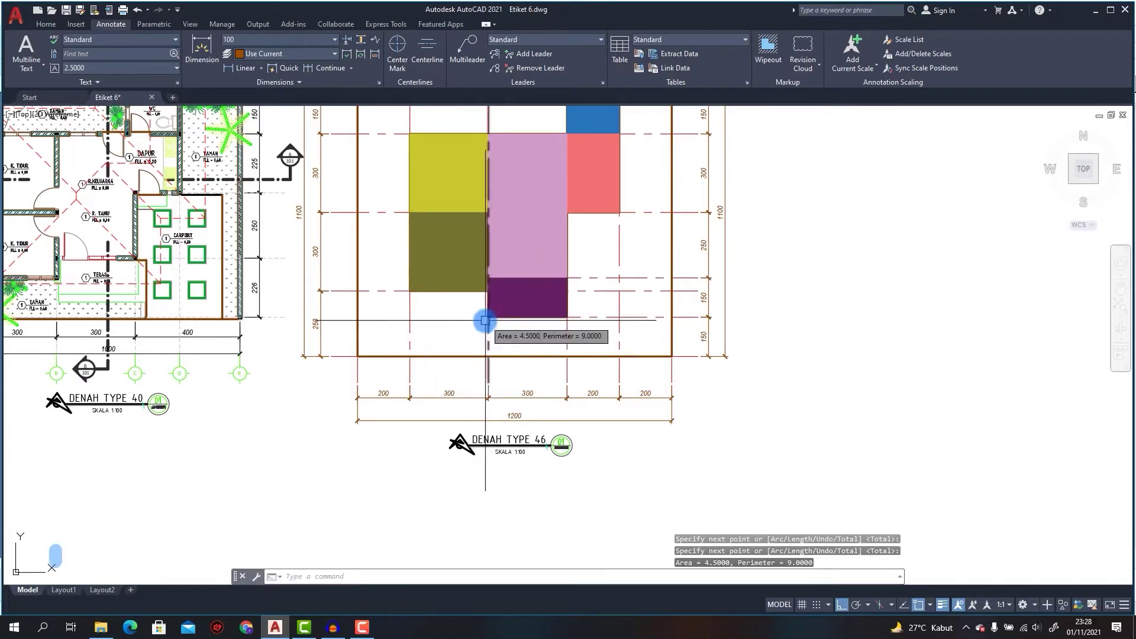
key("Escape")
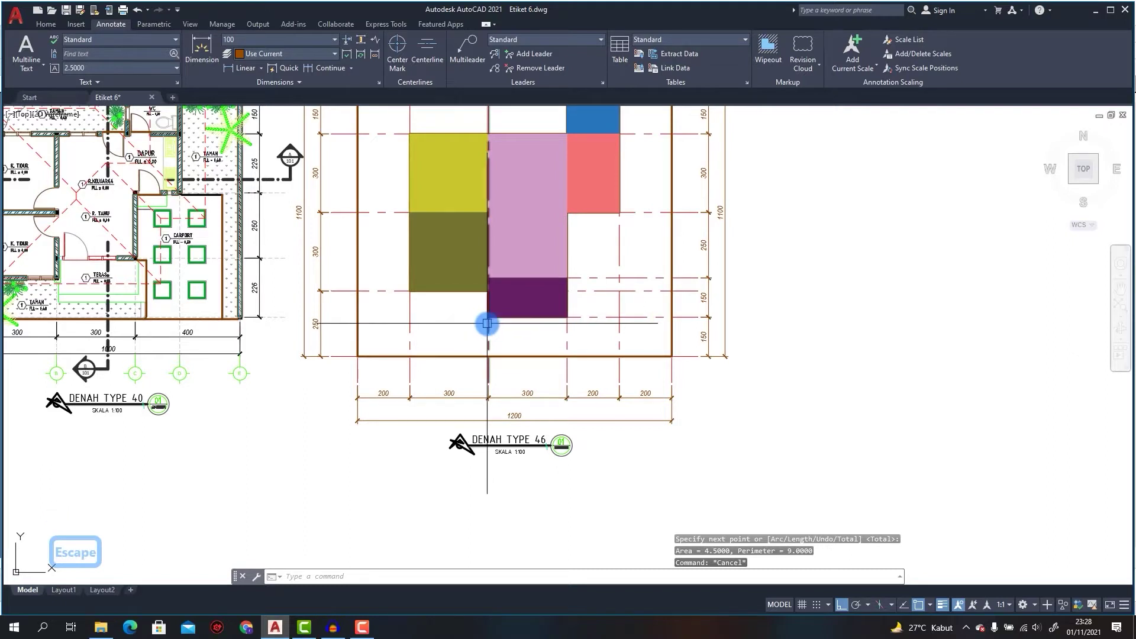
Review the building and terrace areas in the command history and compare them with the Denah Type 46 title.
key("F2")
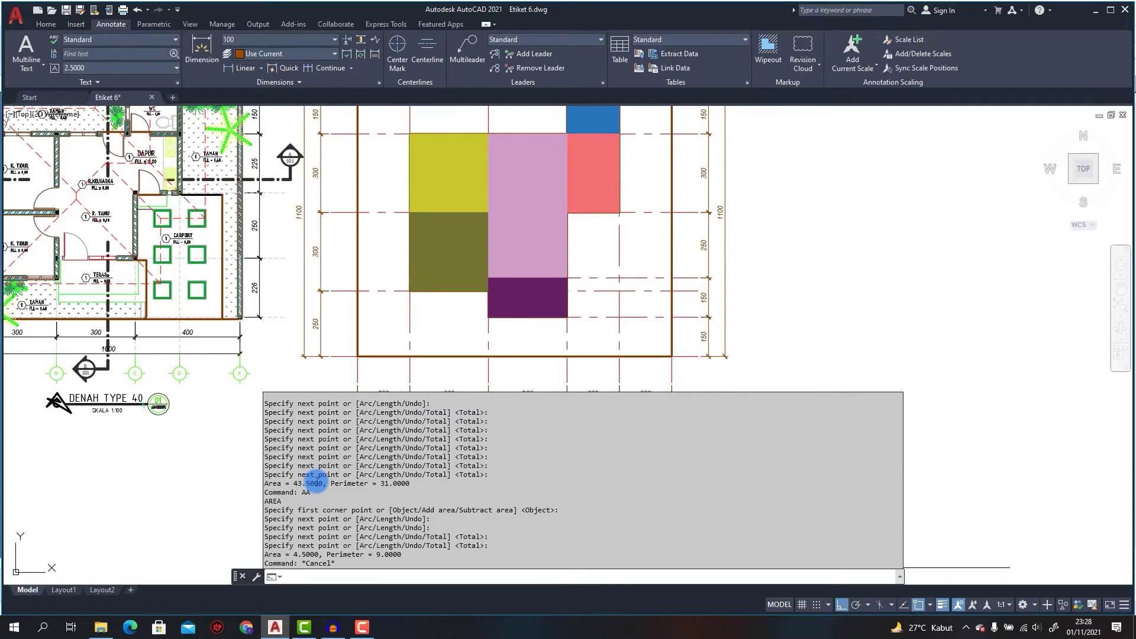
key("F2")
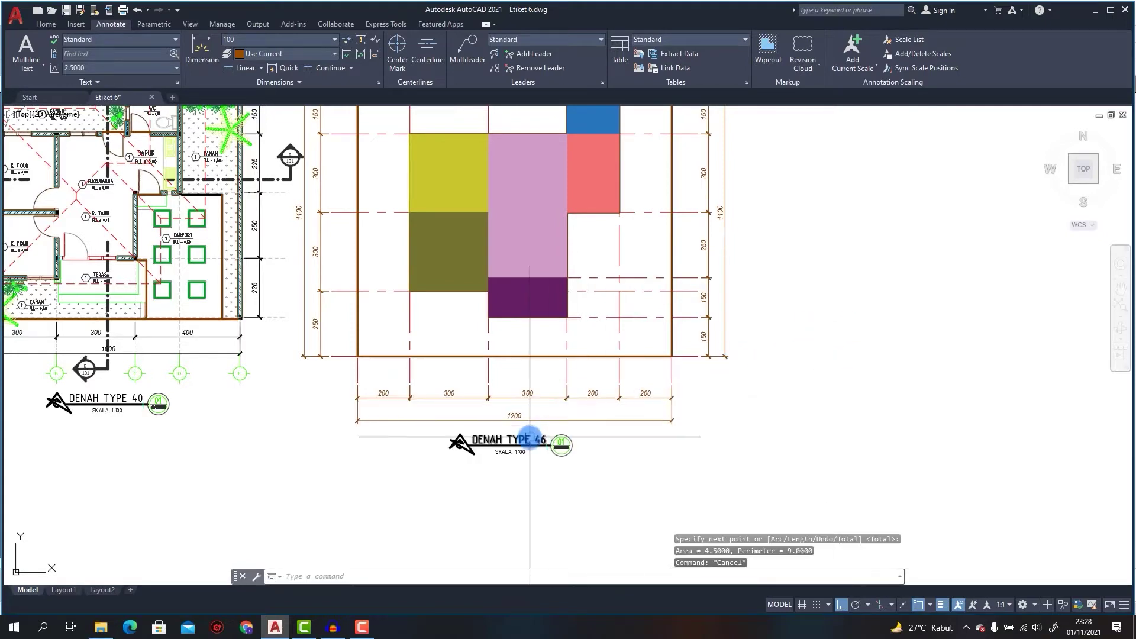
scroll(530, 438, "up", 6)
scroll(698, 379, "down", 4)
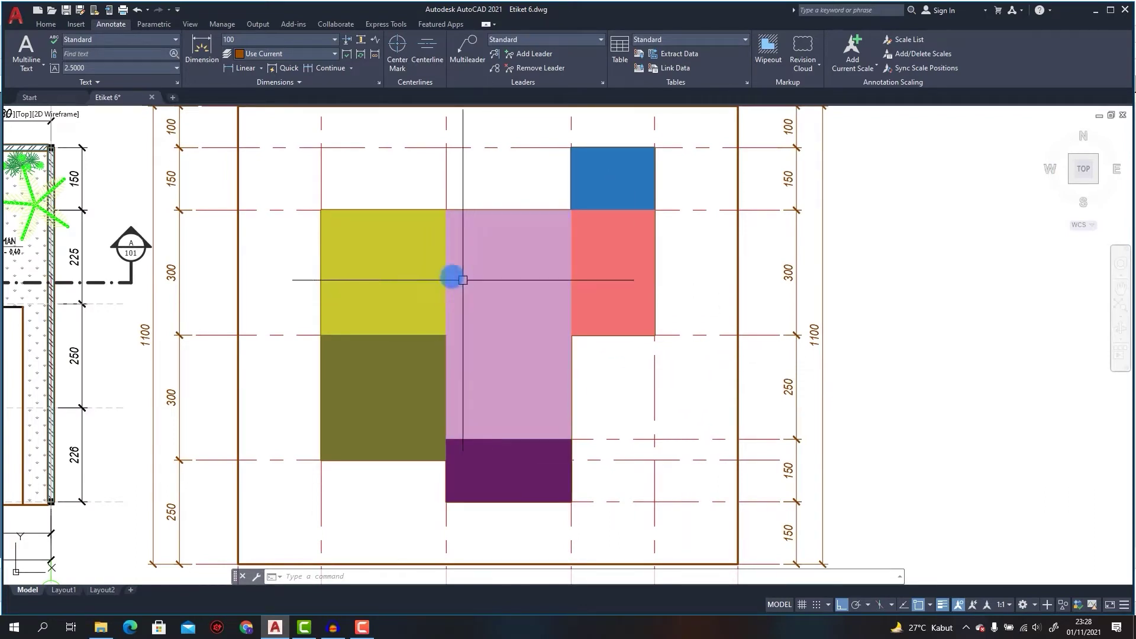
List the properties of the yellow room's hatch in Denah Type 46 to read its area.
left_click(401, 284)
key("Escape")
left_click(397, 376)
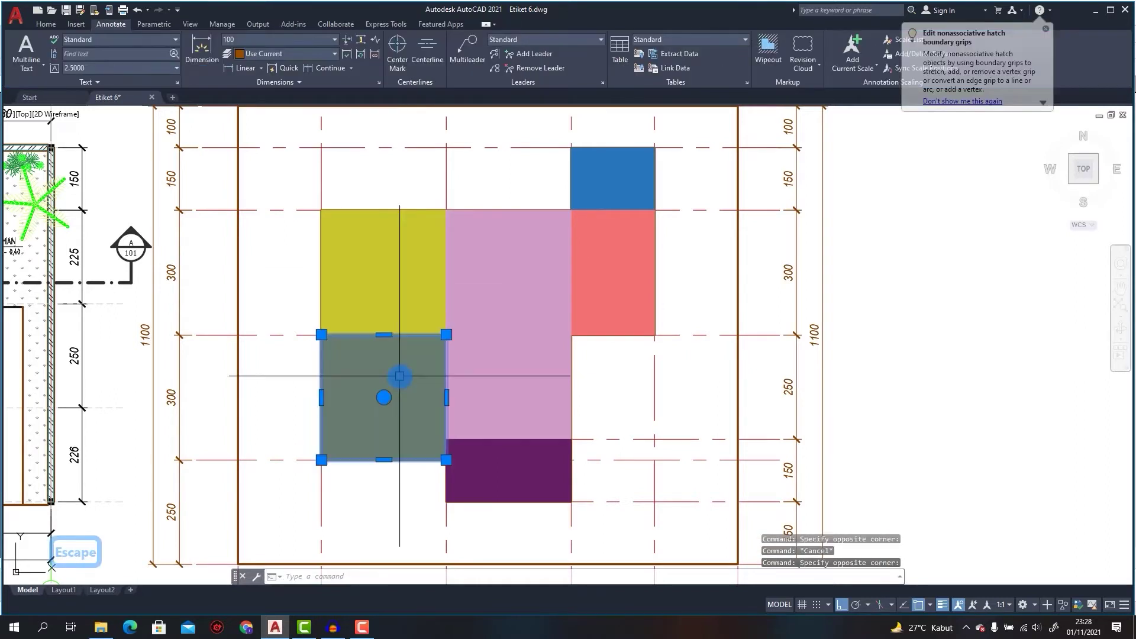
key("Escape")
left_click(383, 276)
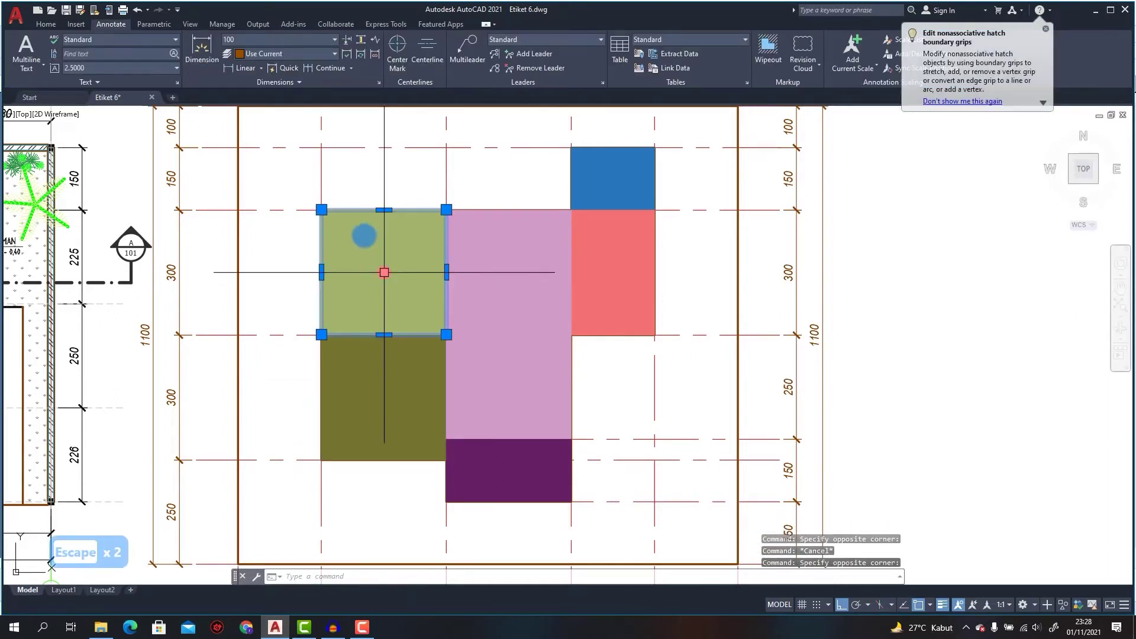
type("li")
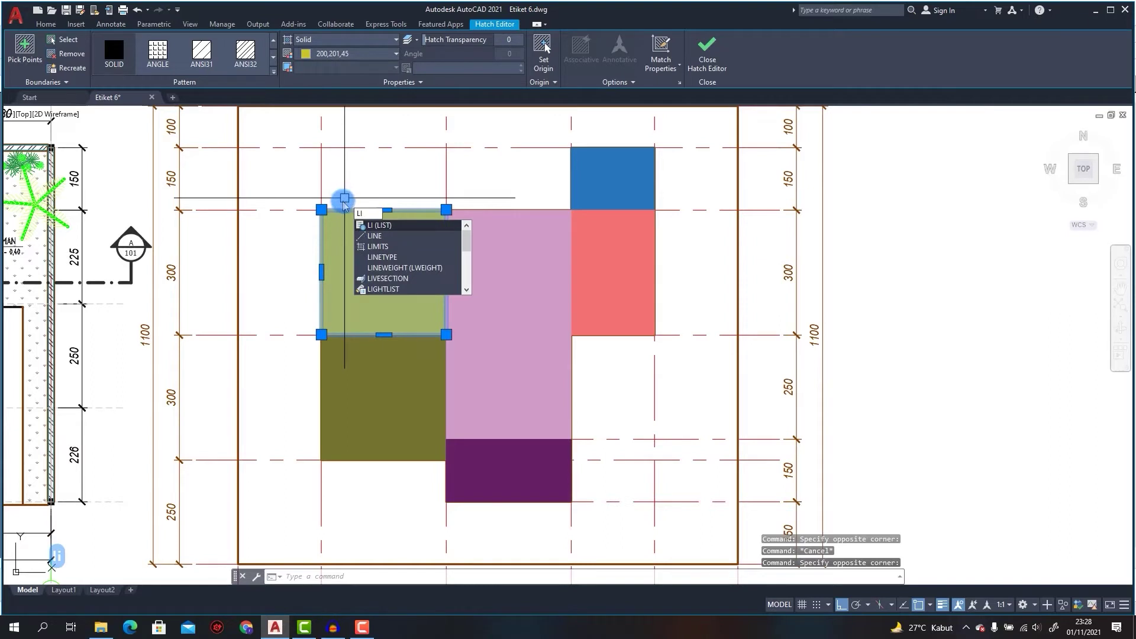
key("Return")
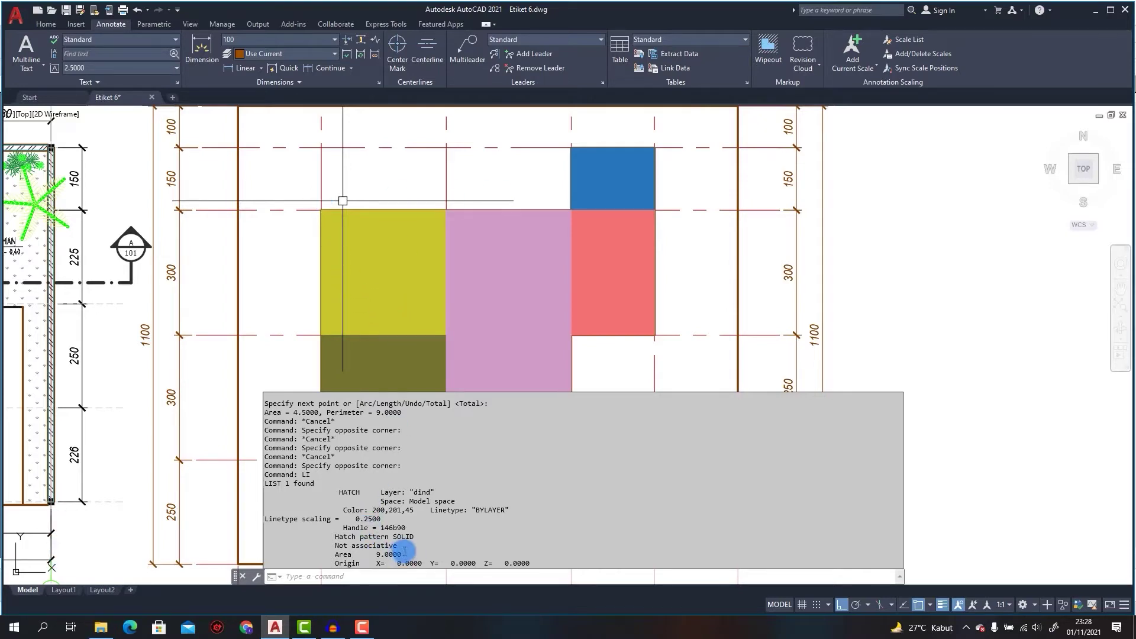
scroll(542, 230, "down", 3)
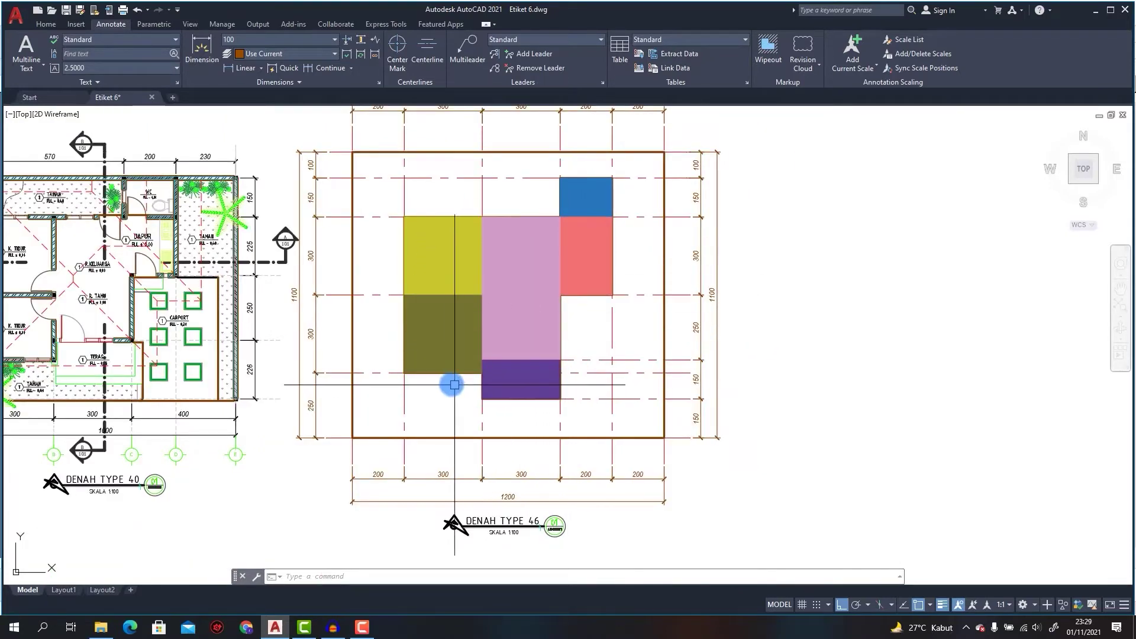
middle_click_drag(554, 278, 551, 311)
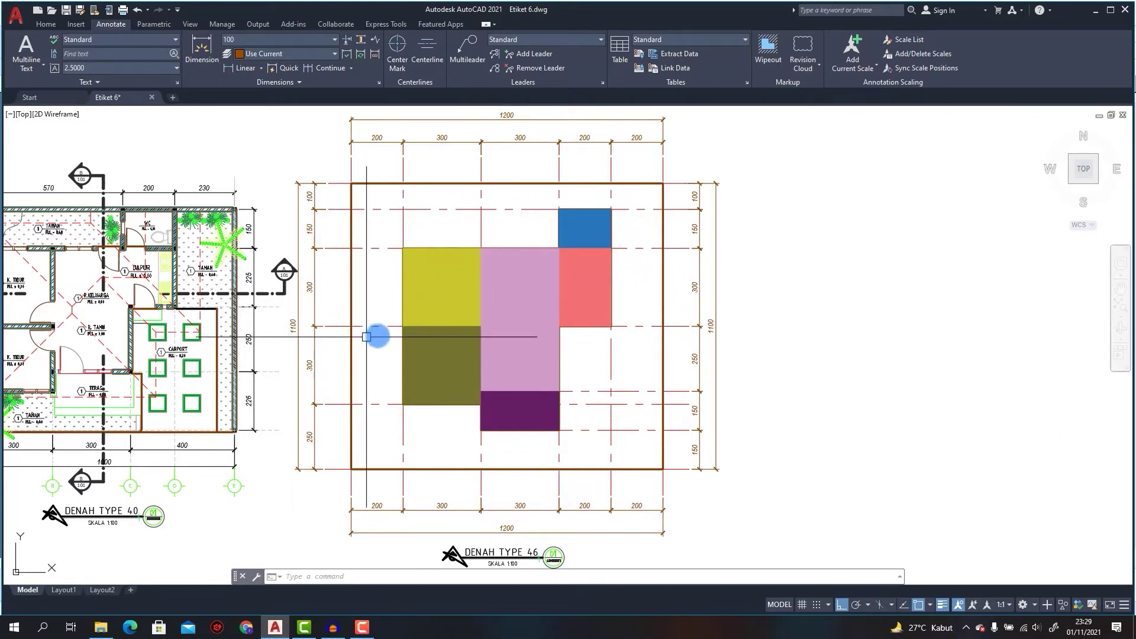
middle_click_drag(418, 363, 398, 360)
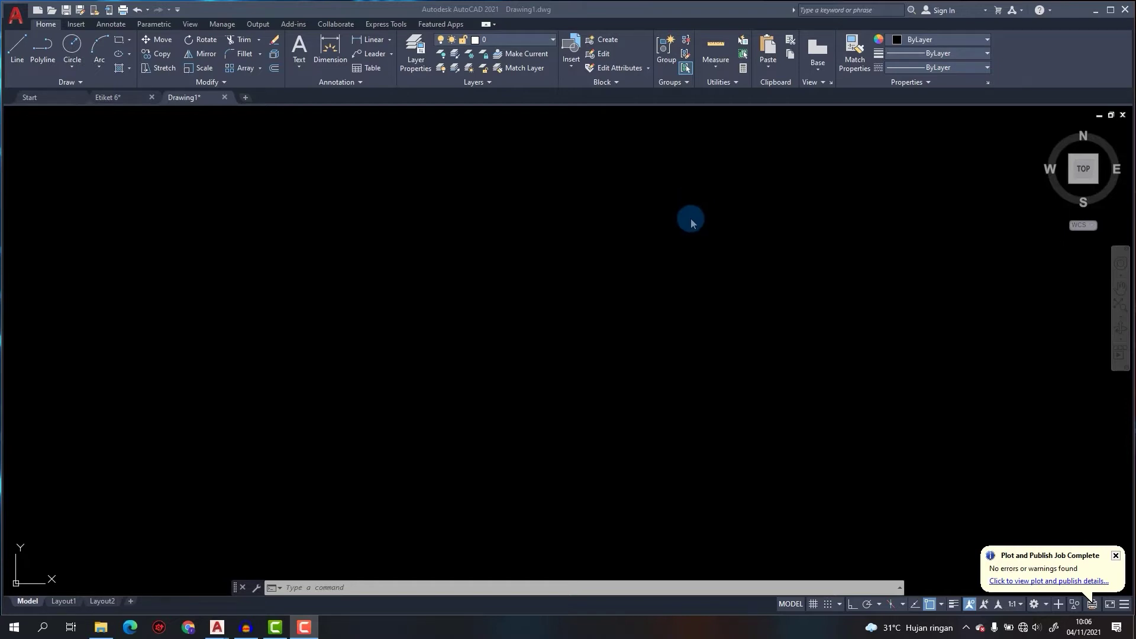
Check the new drawing's units and accept decimal lengths with millimetres as the insertion scale.
left_click(508, 188)
left_click(498, 211)
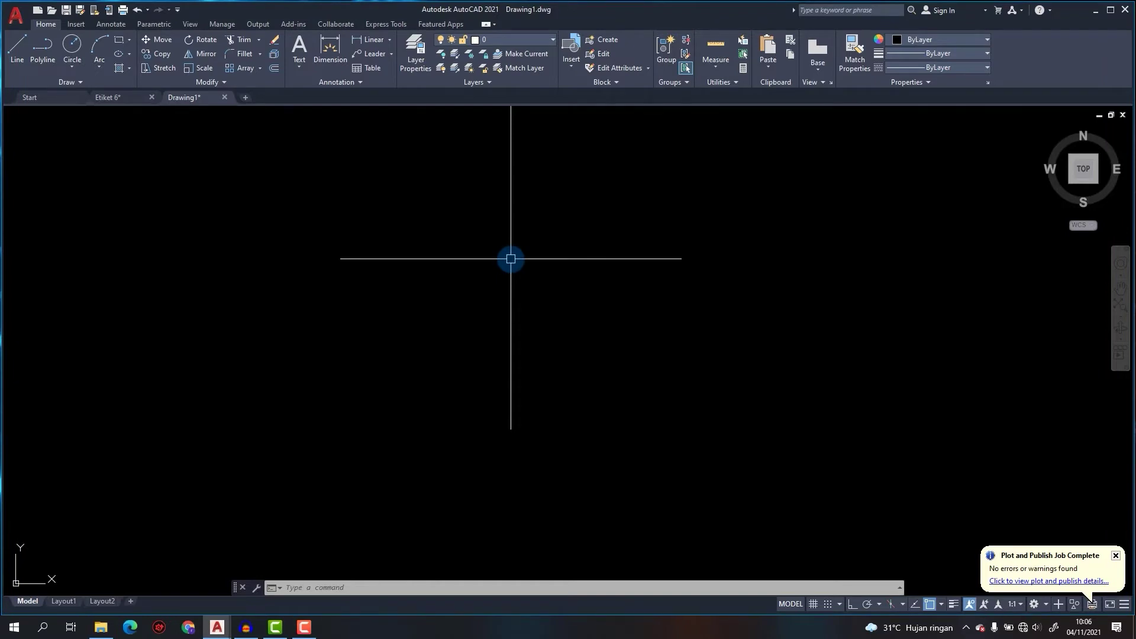
type("un")
key("Return")
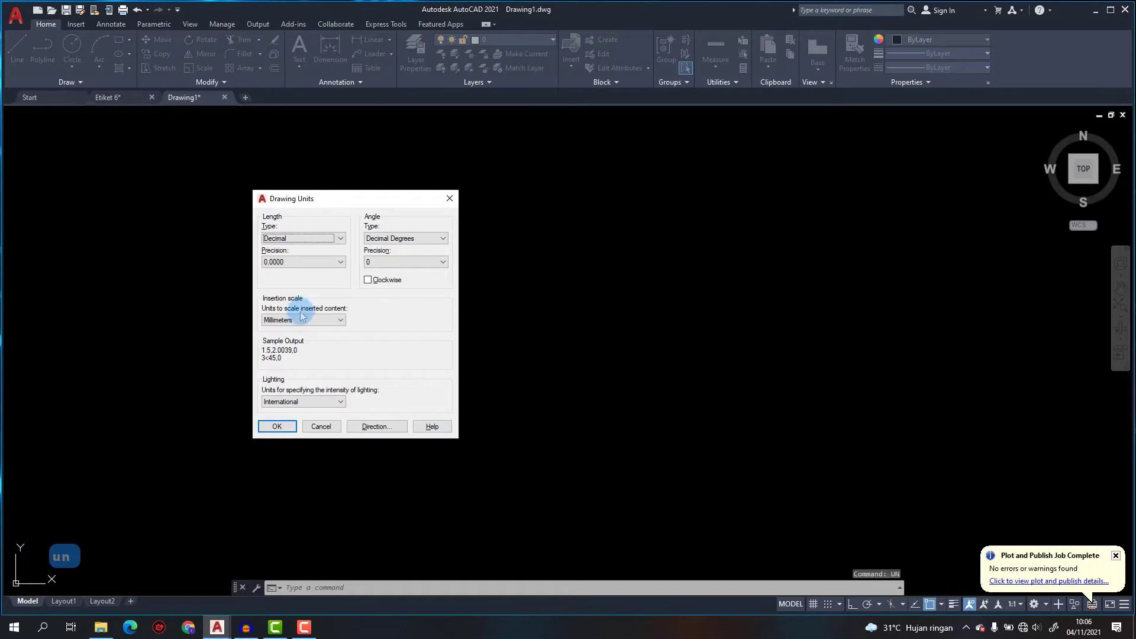
left_click(275, 426)
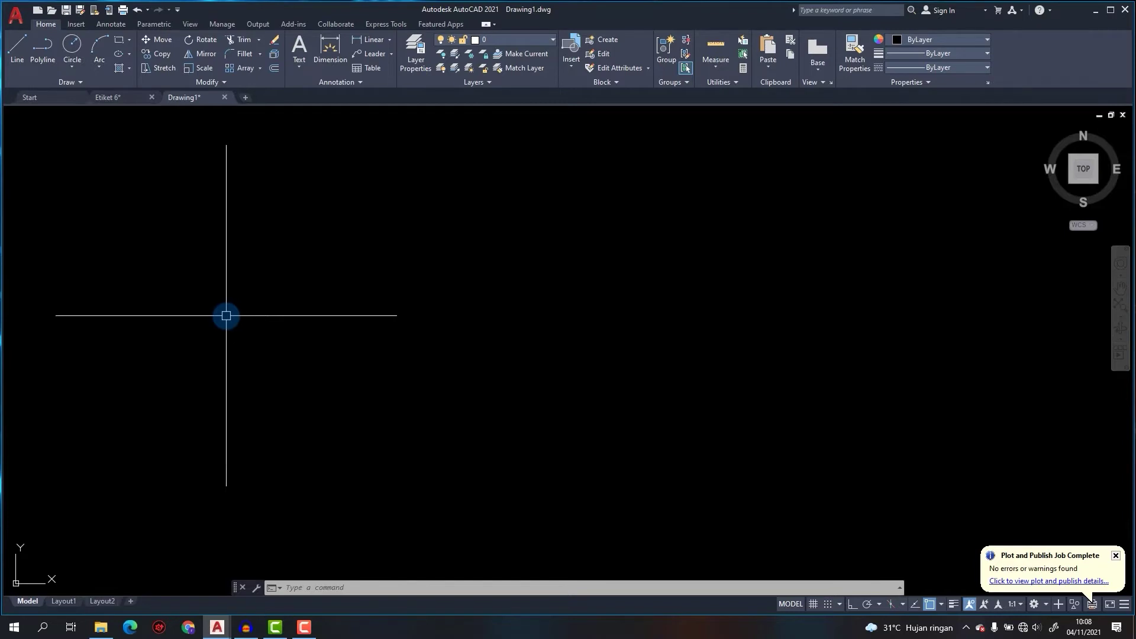
Create a new layer named As in the layer properties manager.
type("a")
key("Return")
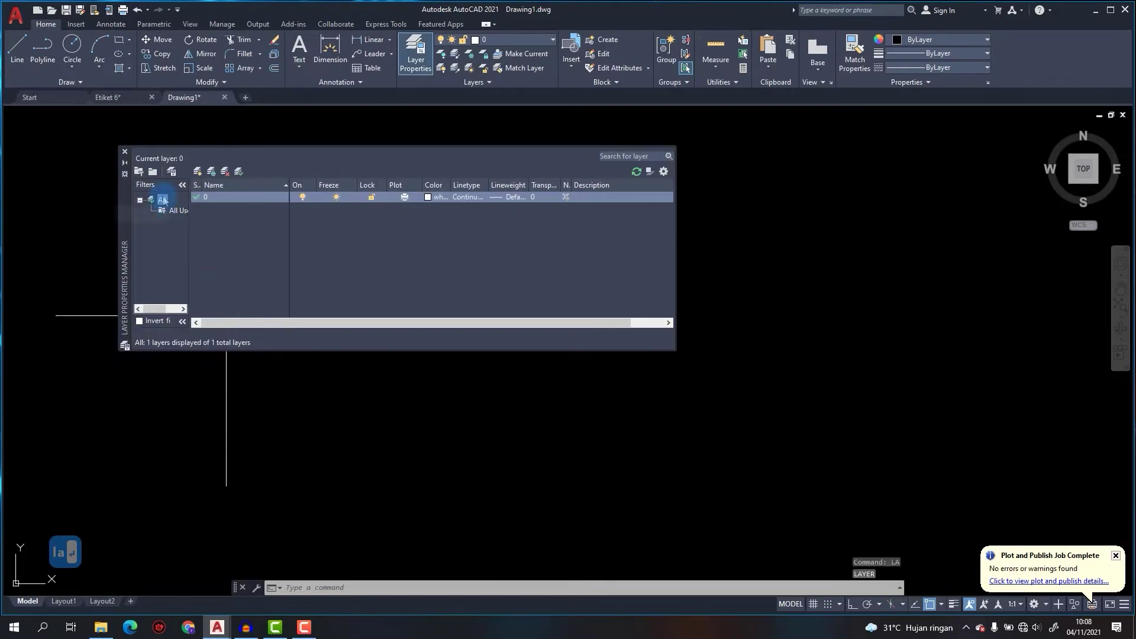
left_click_drag(122, 205, 121, 206)
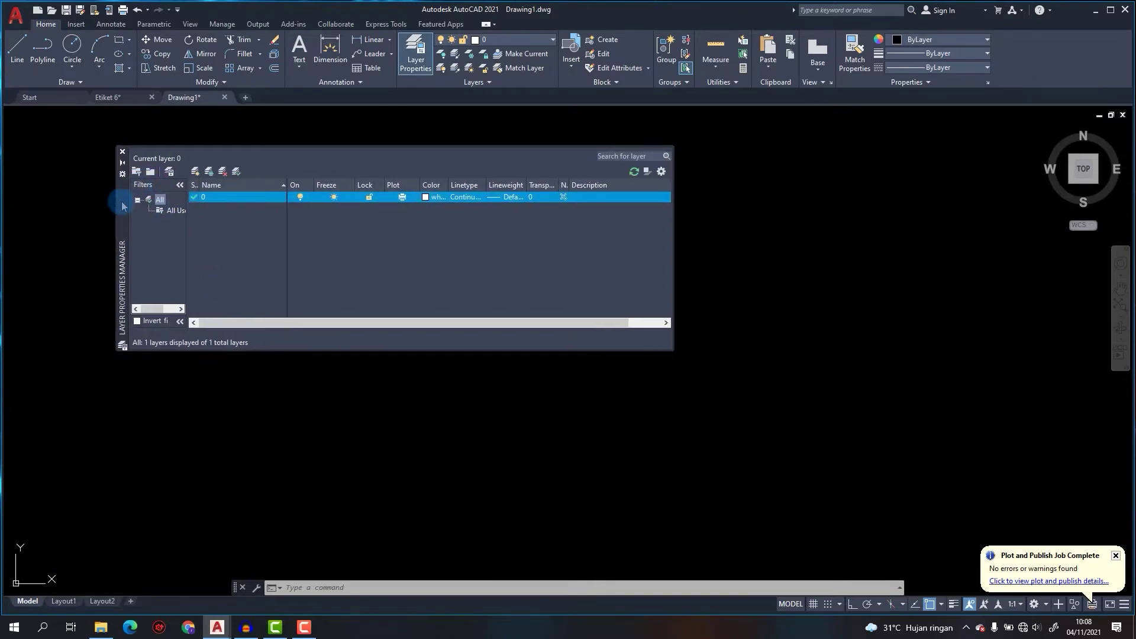
left_click(197, 173)
type("As")
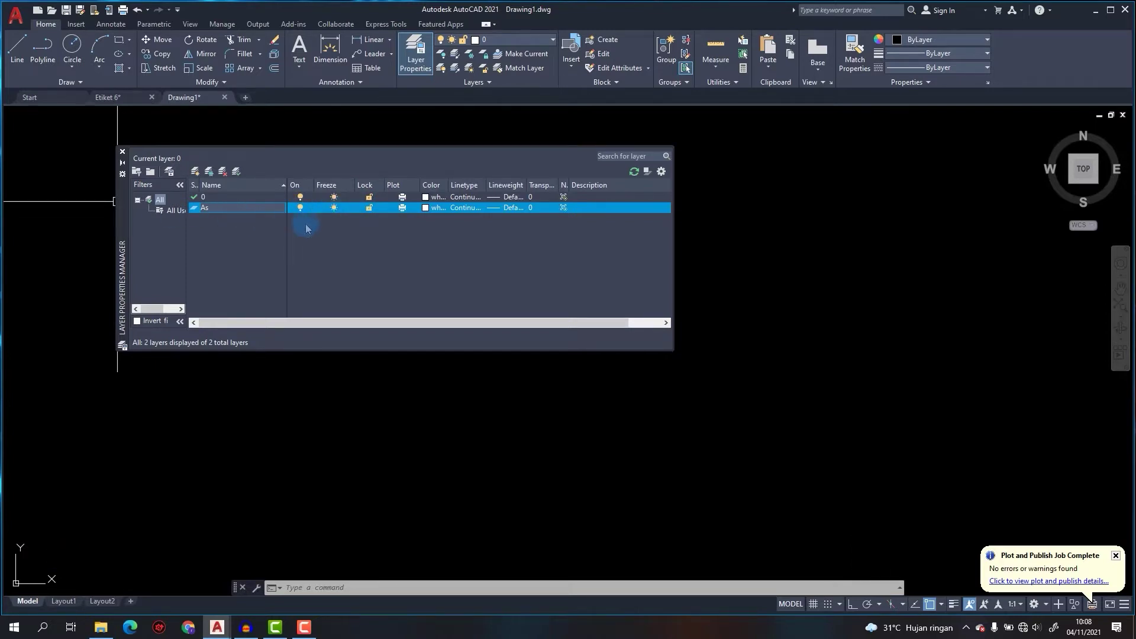
left_click(521, 231)
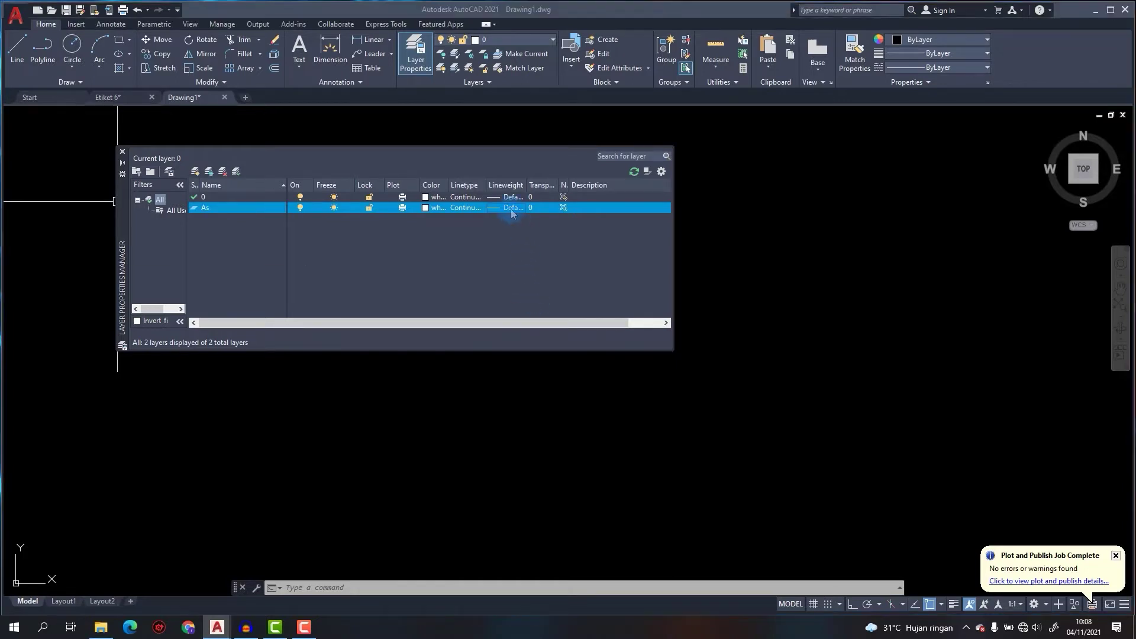
Set the As layer's lineweight to 0.15 mm and its colour to red, index 10.
left_click(512, 209)
left_click(544, 298)
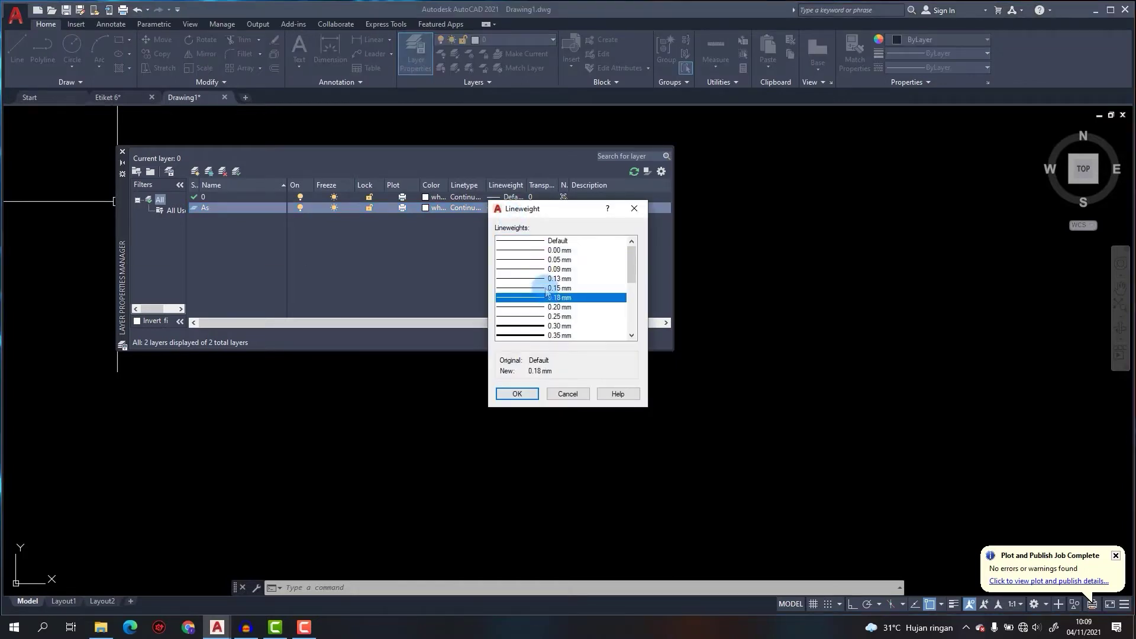
left_click(543, 288)
left_click(516, 394)
left_click(428, 211)
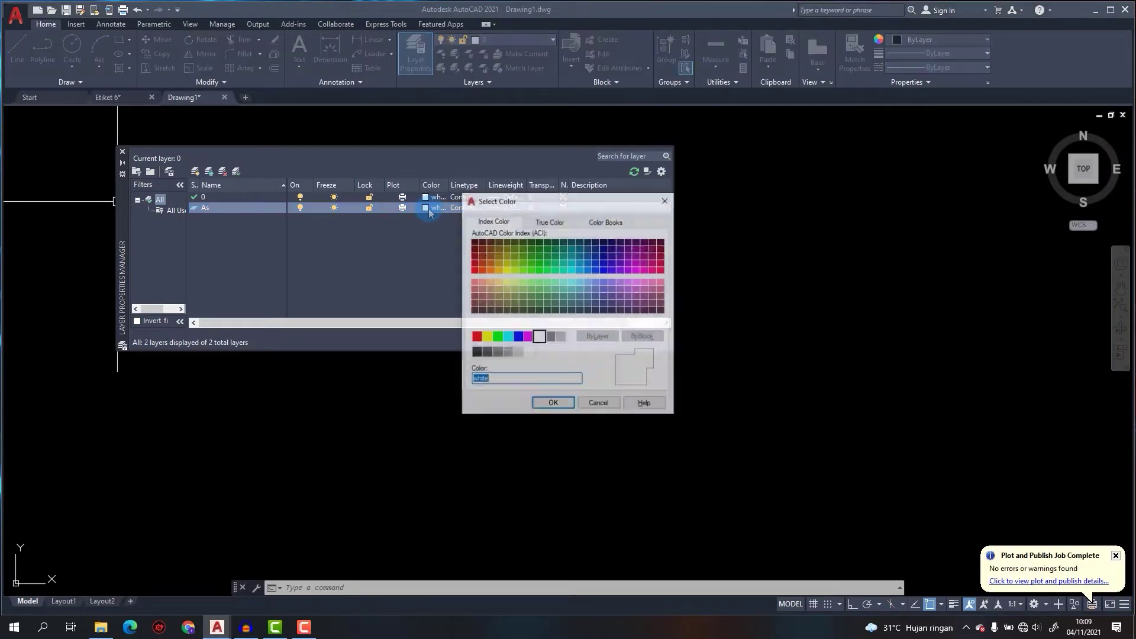
left_click(481, 270)
double_click(475, 270)
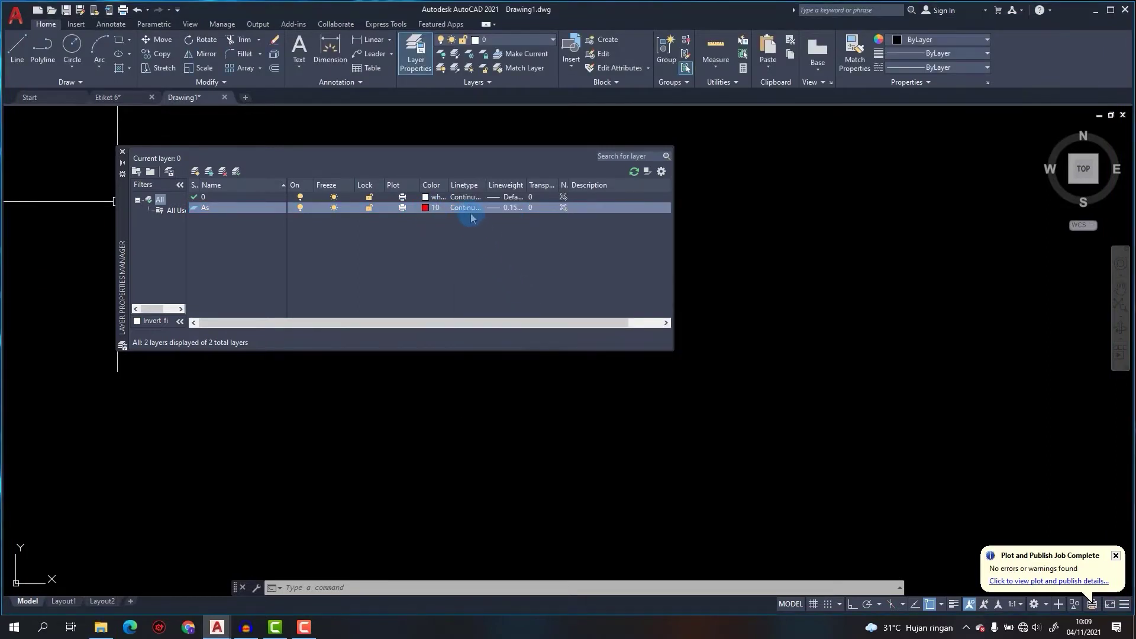
Load all the linetypes of the acadiso.lin file while choosing a linetype for the As layer.
left_click(472, 214)
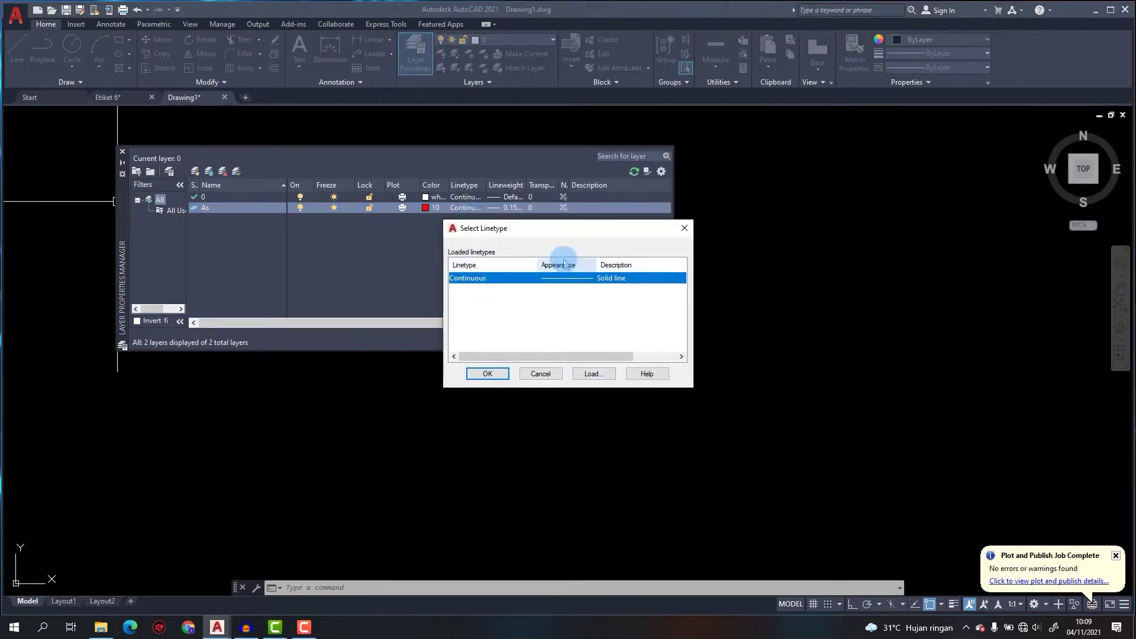
left_click(545, 287)
left_click(593, 374)
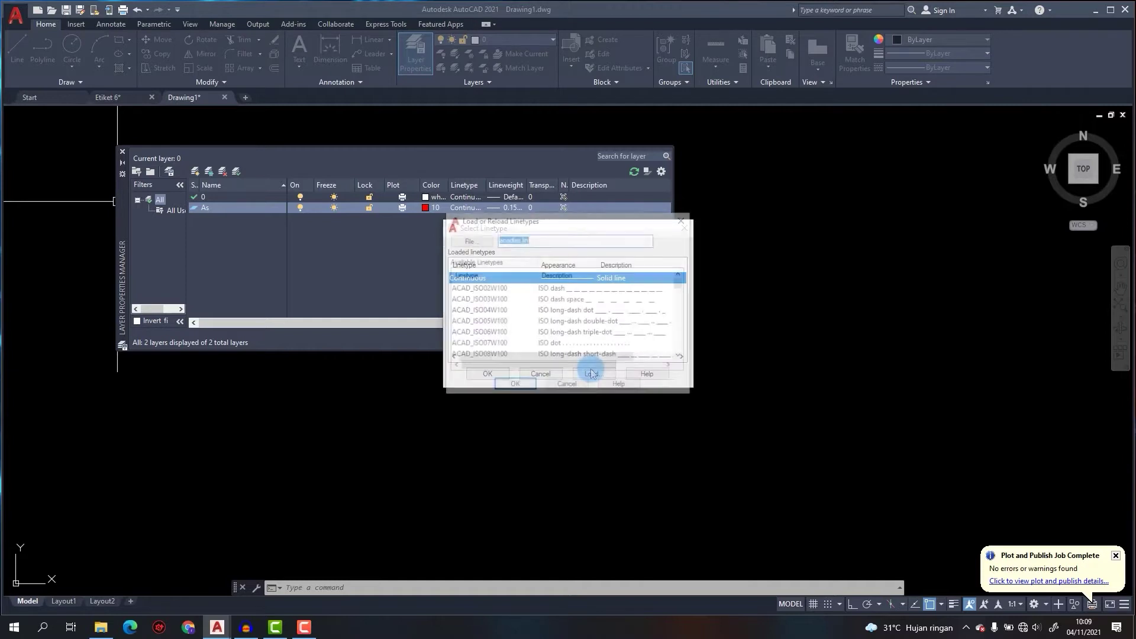
left_click(499, 290)
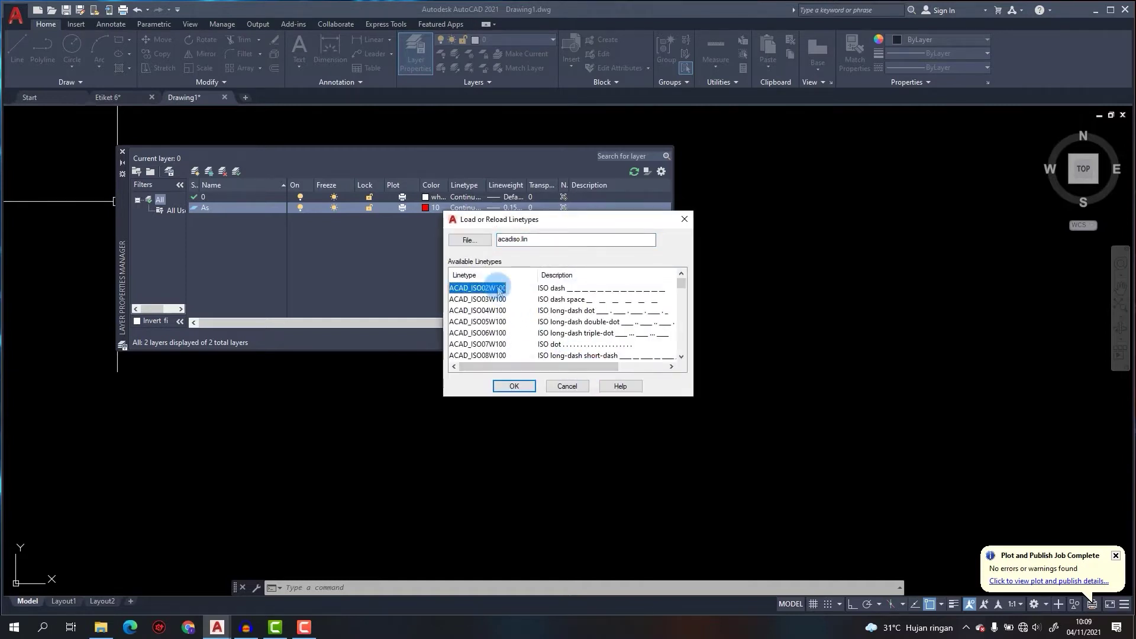
key("ctrl+a")
left_click(514, 385)
Assign the CENTER2 linetype to the As layer.
left_click(480, 311)
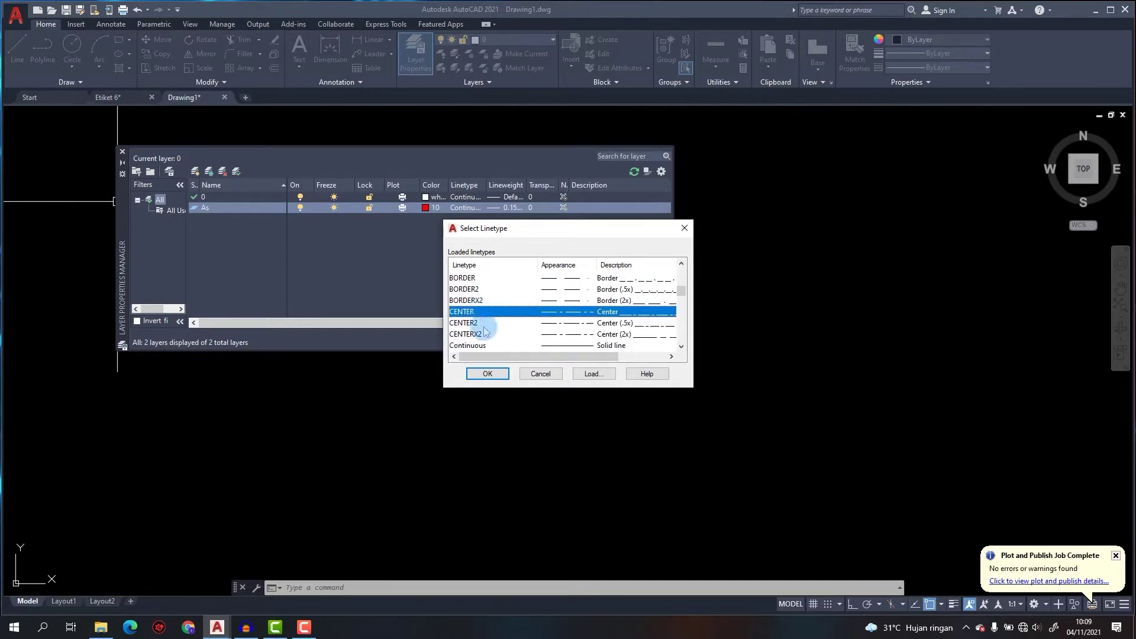
left_click(552, 324)
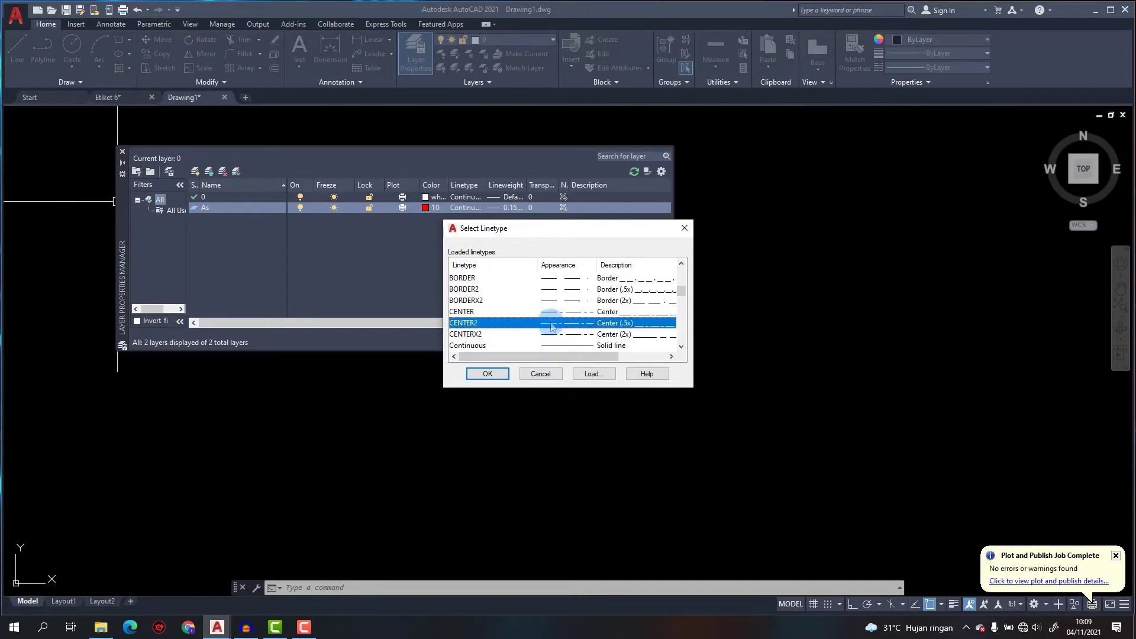
left_click(487, 373)
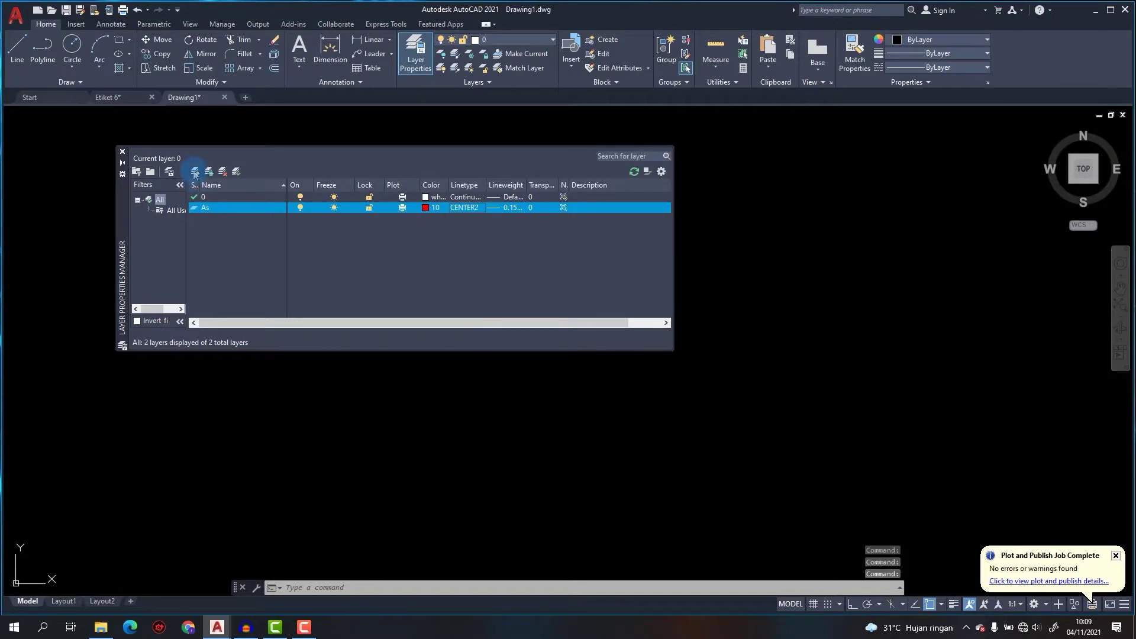
Create a new layer named Arsiran and set its colour to light grey, index 9.
left_click(195, 172)
type("A")
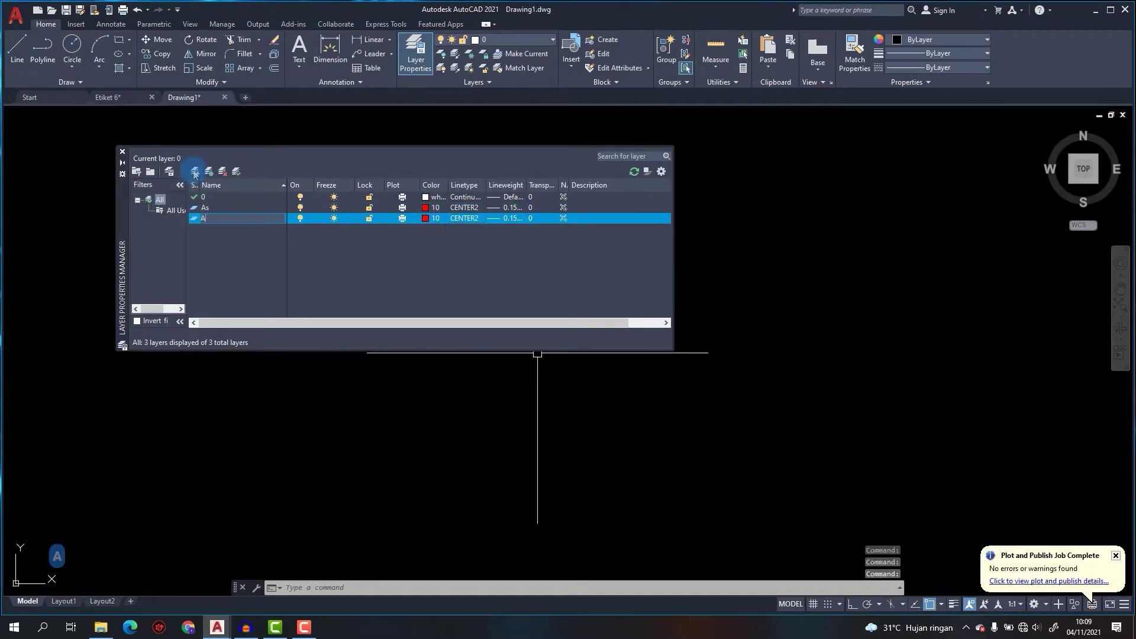
type("rsiran")
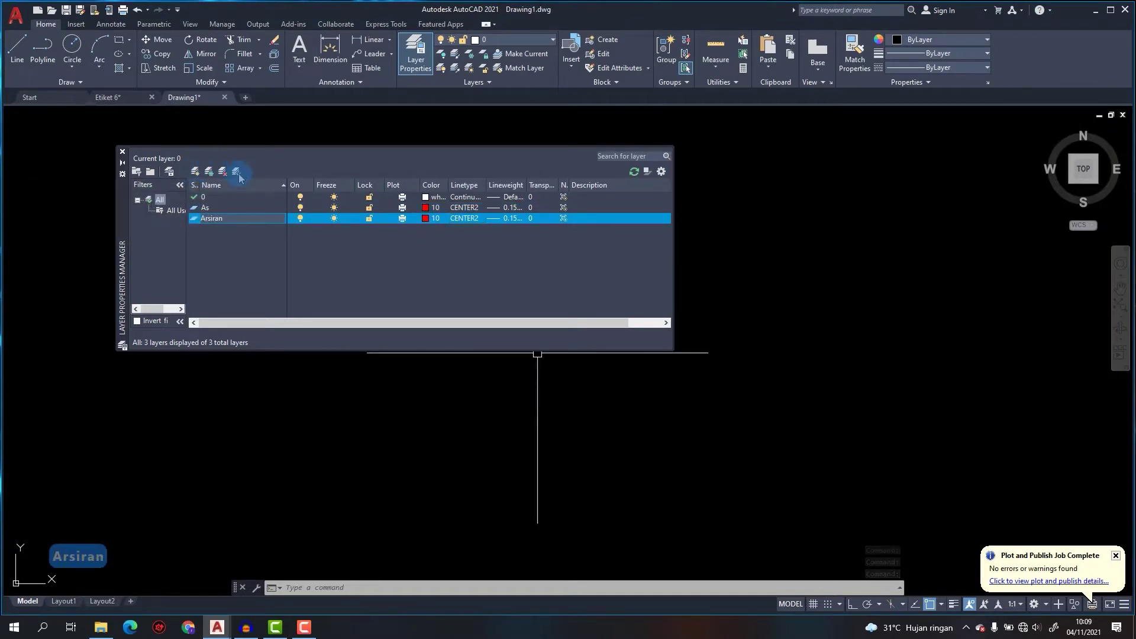
left_click(424, 219)
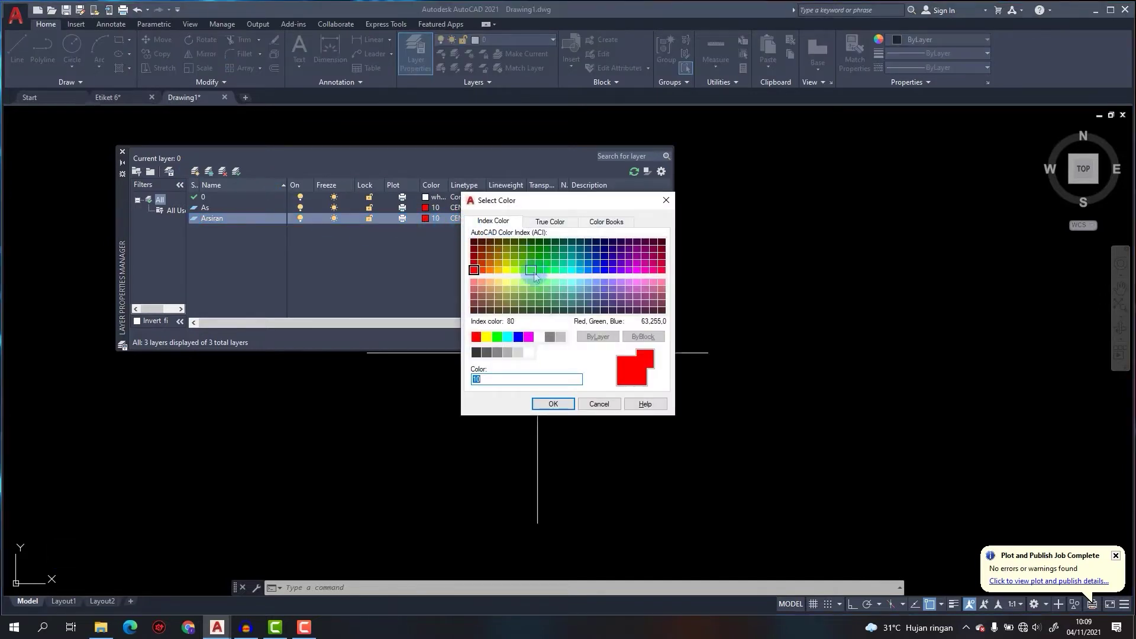
left_click(553, 404)
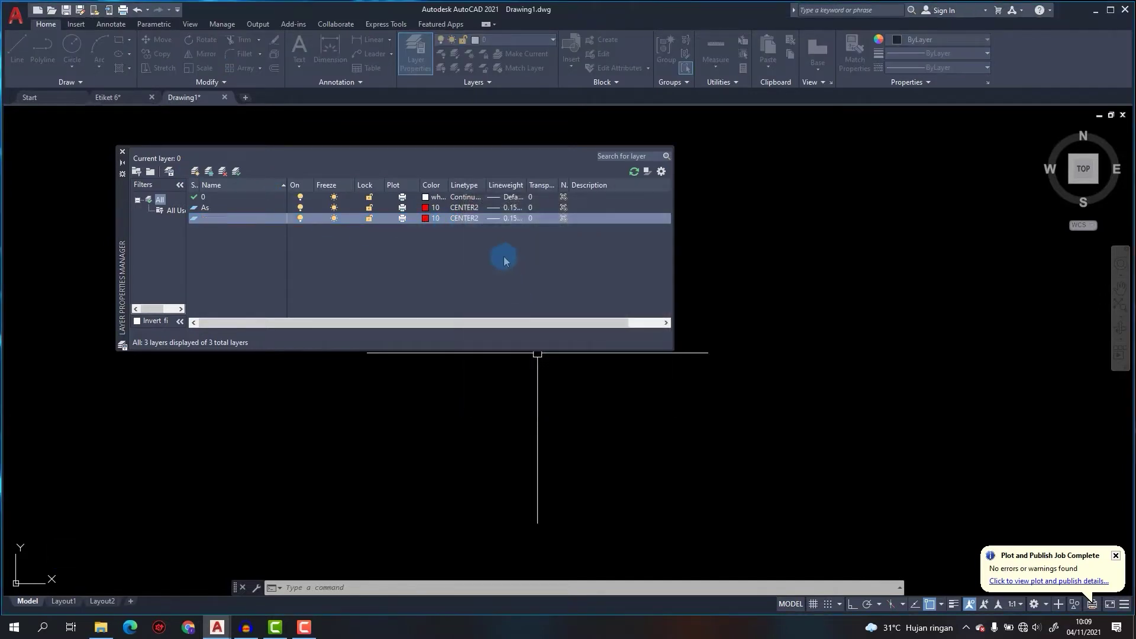
Set the Arsiran layer's lineweight to 0.05 mm and its linetype to Continuous.
left_click(508, 220)
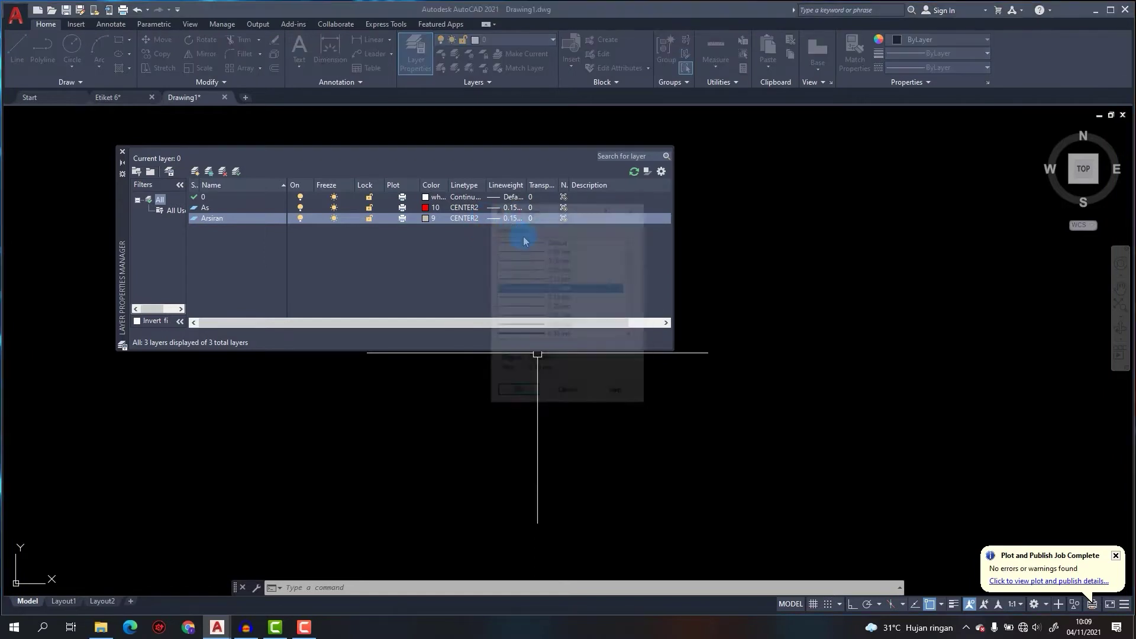
left_click(559, 260)
left_click(516, 394)
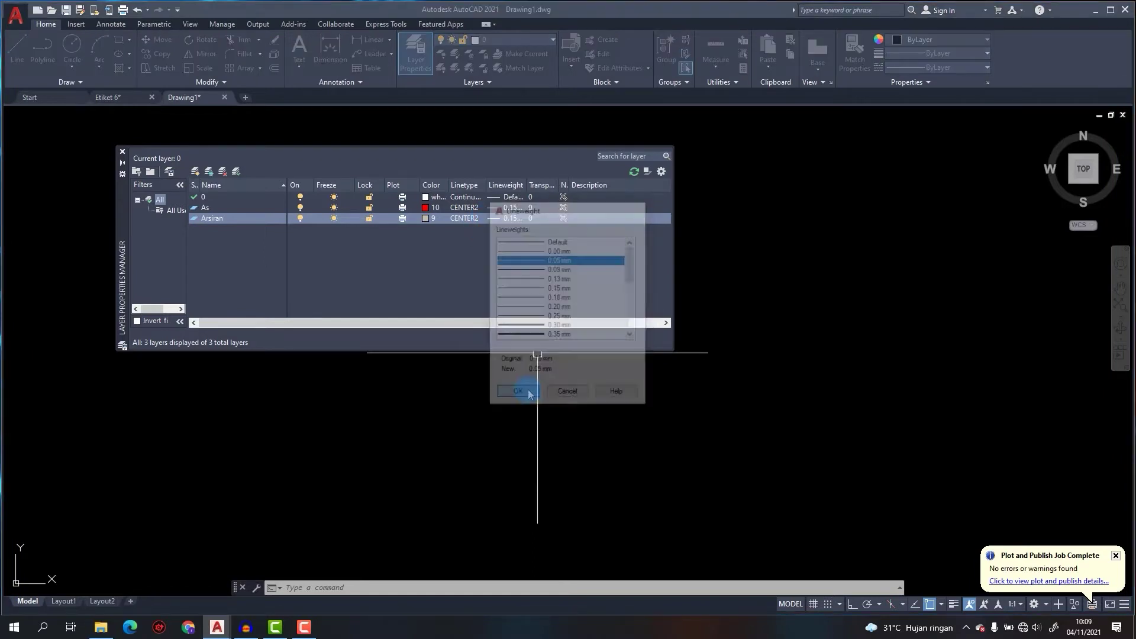
left_click(468, 219)
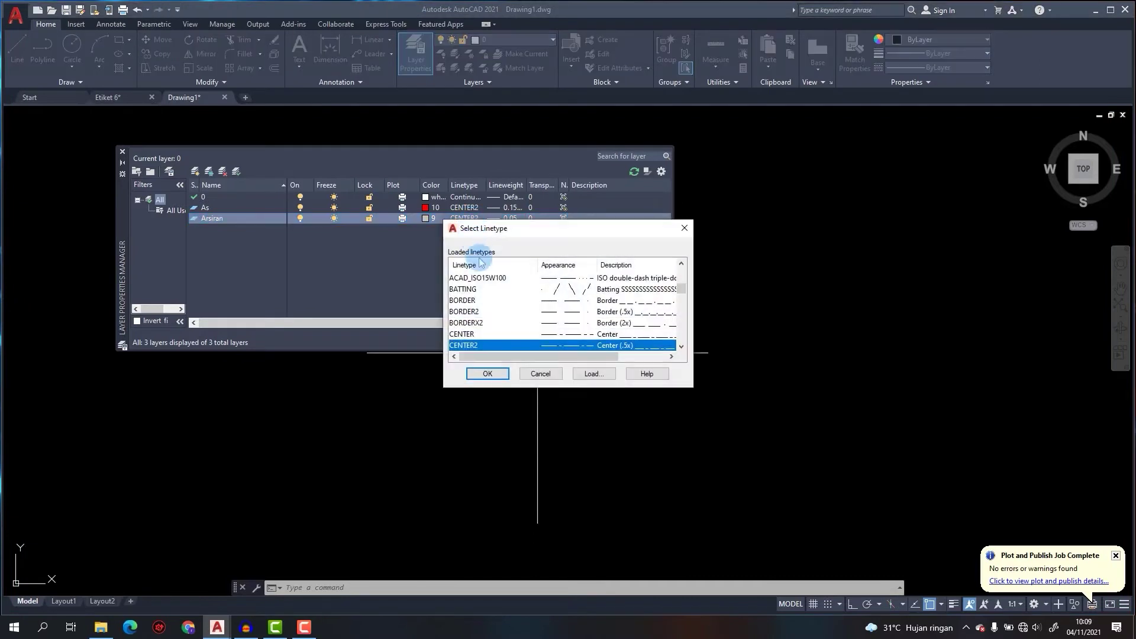
scroll(494, 296, "up", 3)
scroll(494, 300, "down", 5)
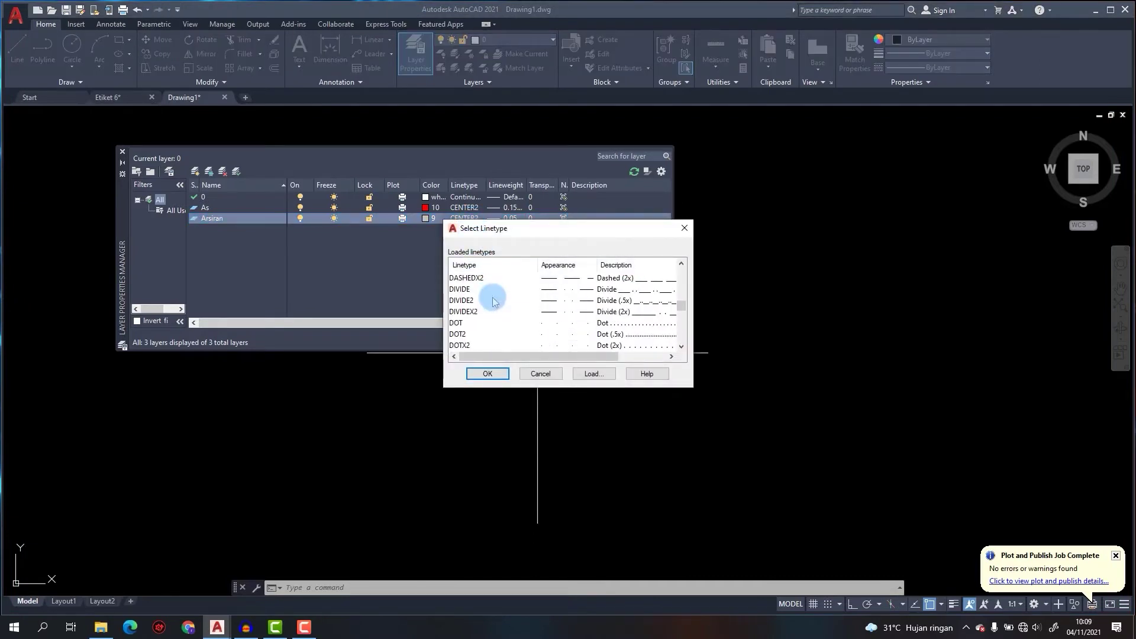
left_click(468, 333)
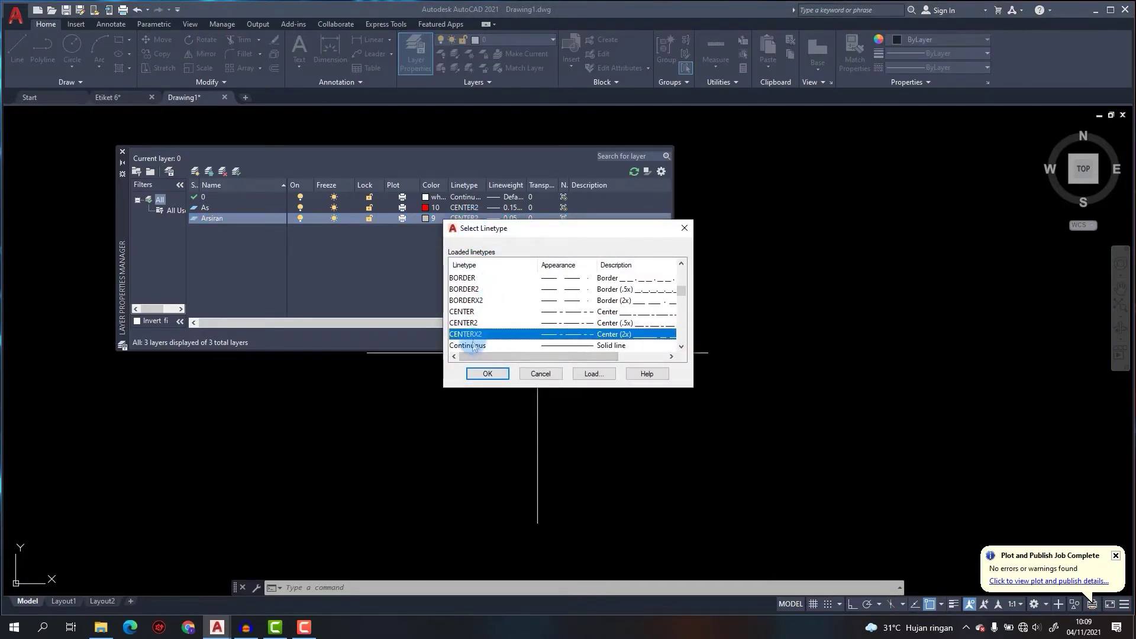
left_click(468, 345)
left_click(481, 375)
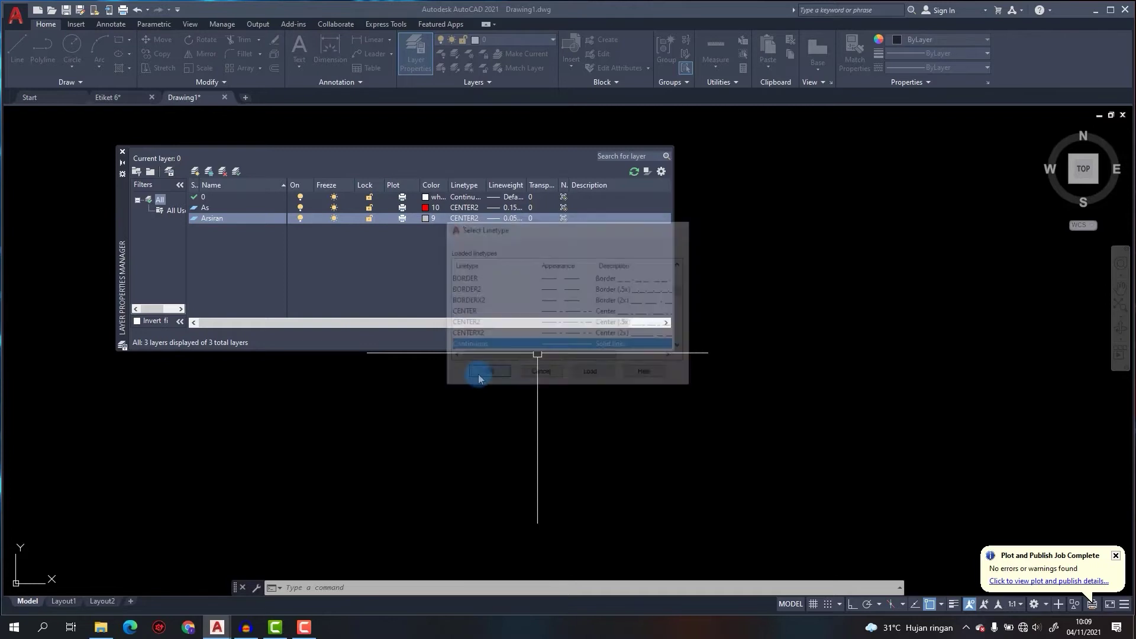
Create a new layer named Dinding Luar and set its colour to orange, index 30.
left_click(196, 172)
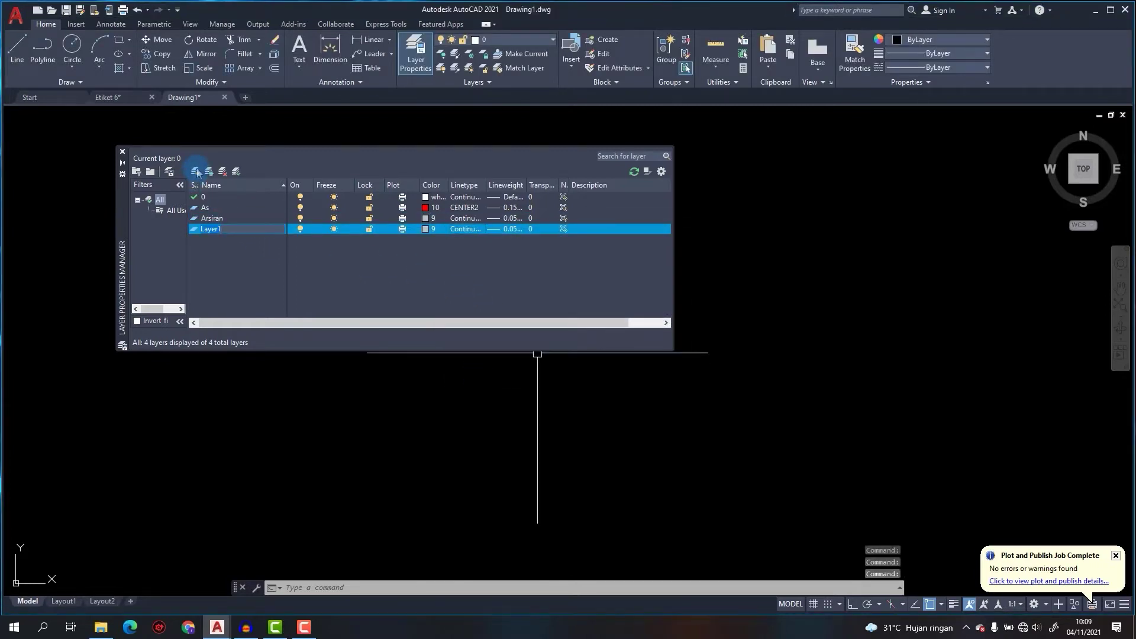
type("Dinding Luar")
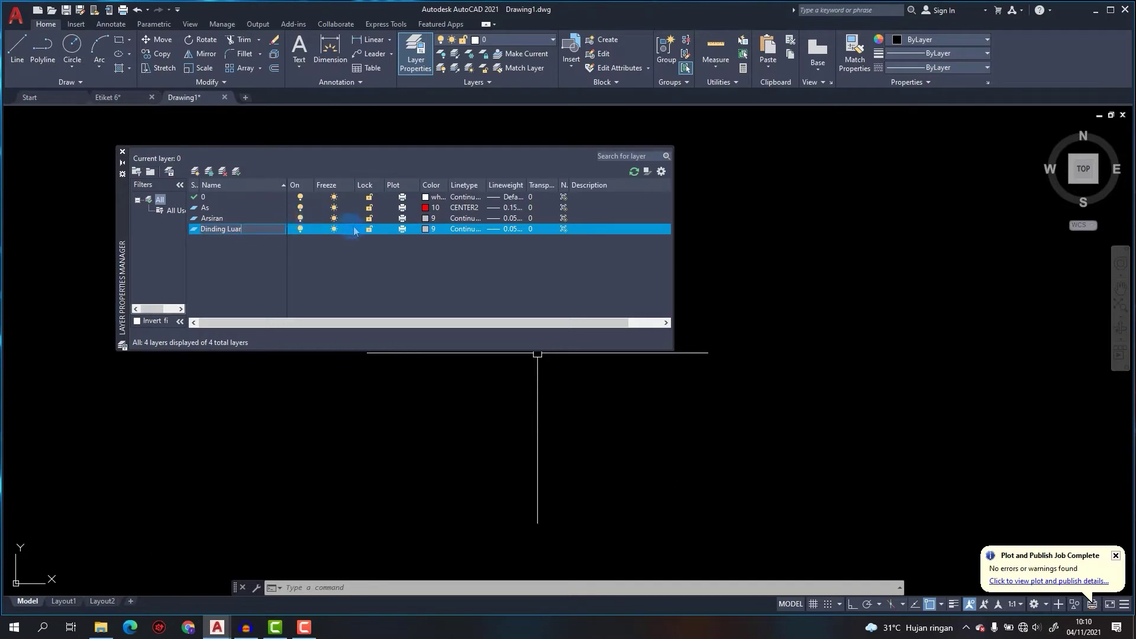
left_click(433, 229)
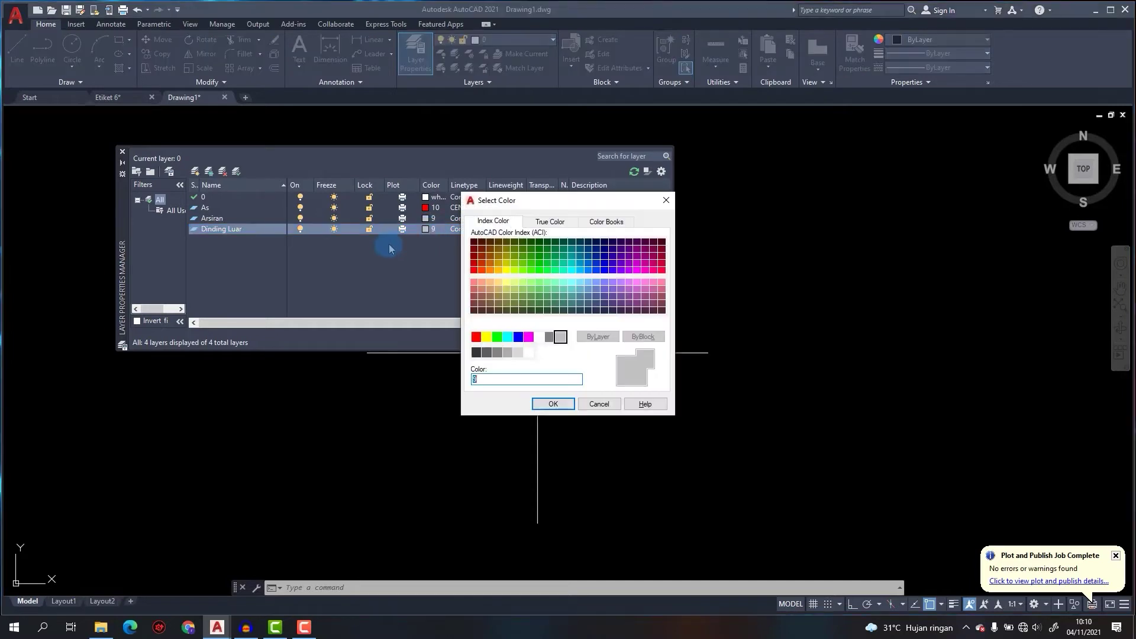
left_click(489, 270)
left_click(489, 263)
left_click(490, 270)
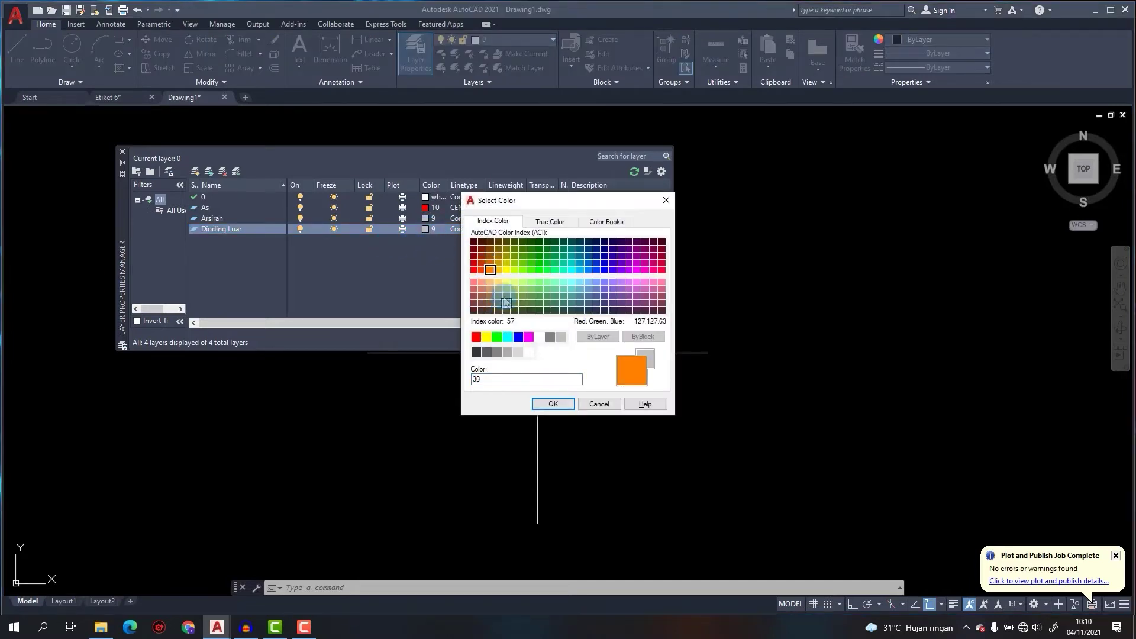
key("Return")
Set the Dinding Luar layer's lineweight to 0.30 mm.
left_click(510, 230)
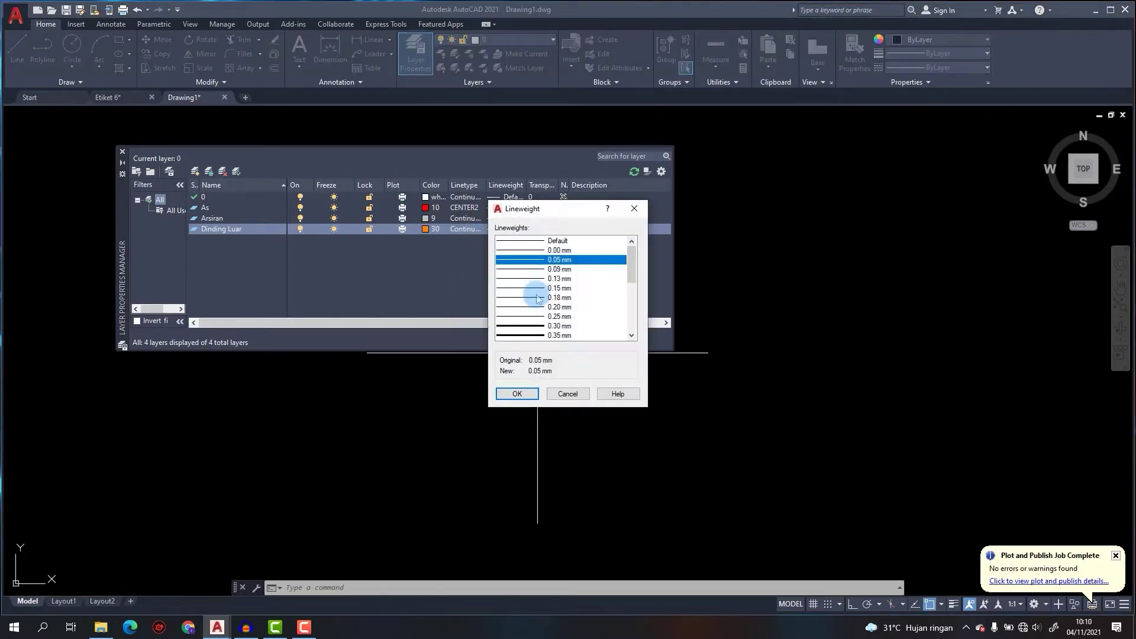
left_click(532, 326)
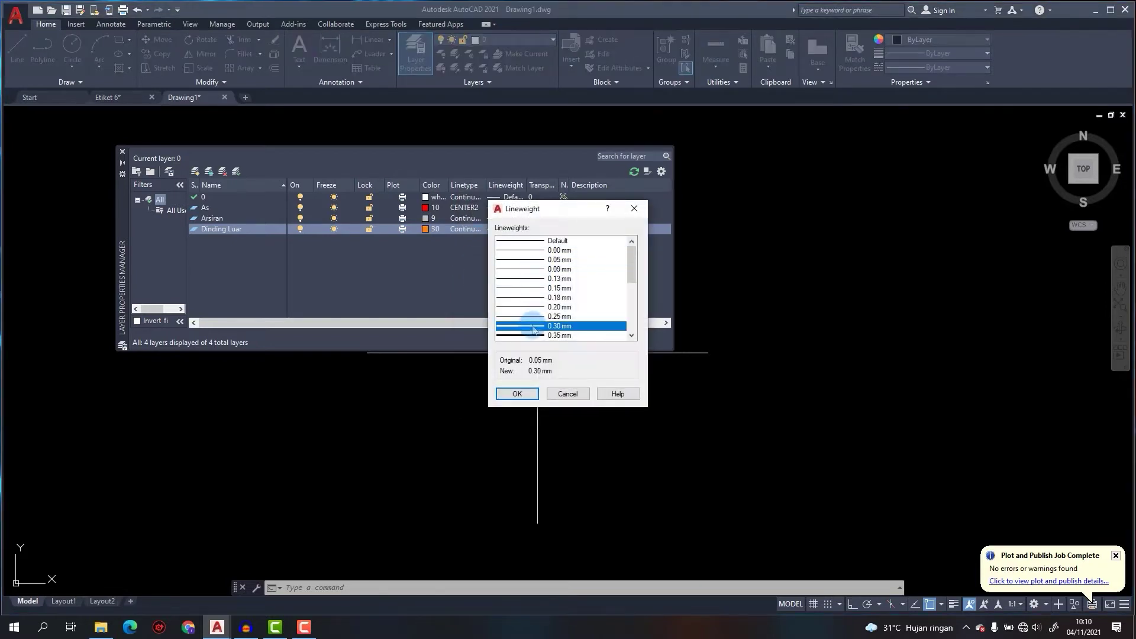
left_click(517, 394)
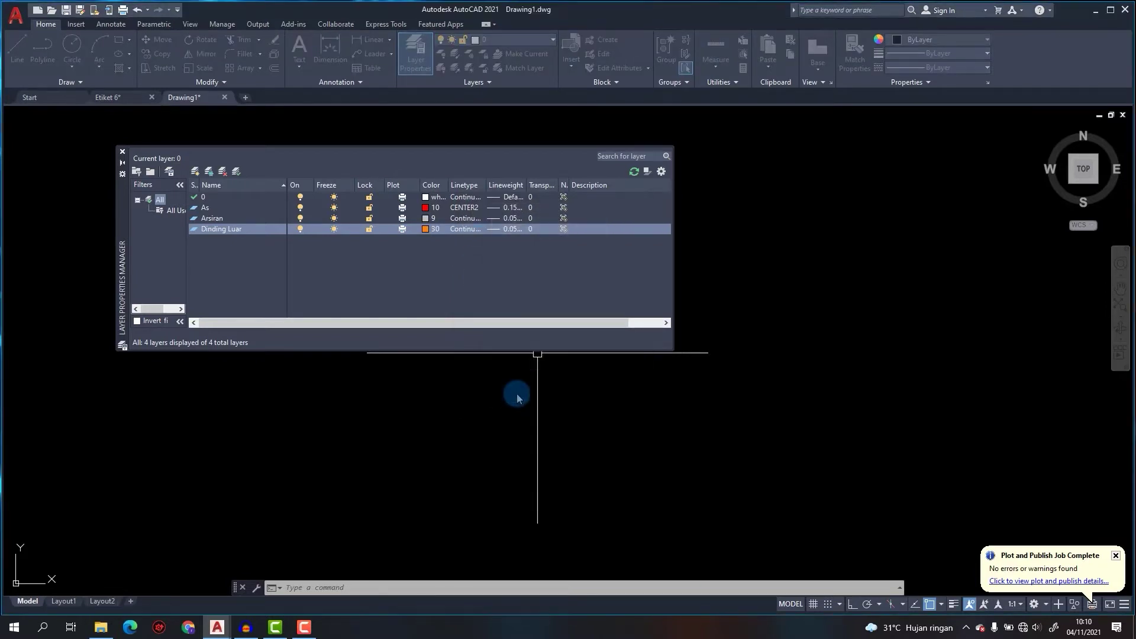
Create a new layer named Dinding Dalam and set its colour to cyan, index 132.
left_click(194, 171)
type("D")
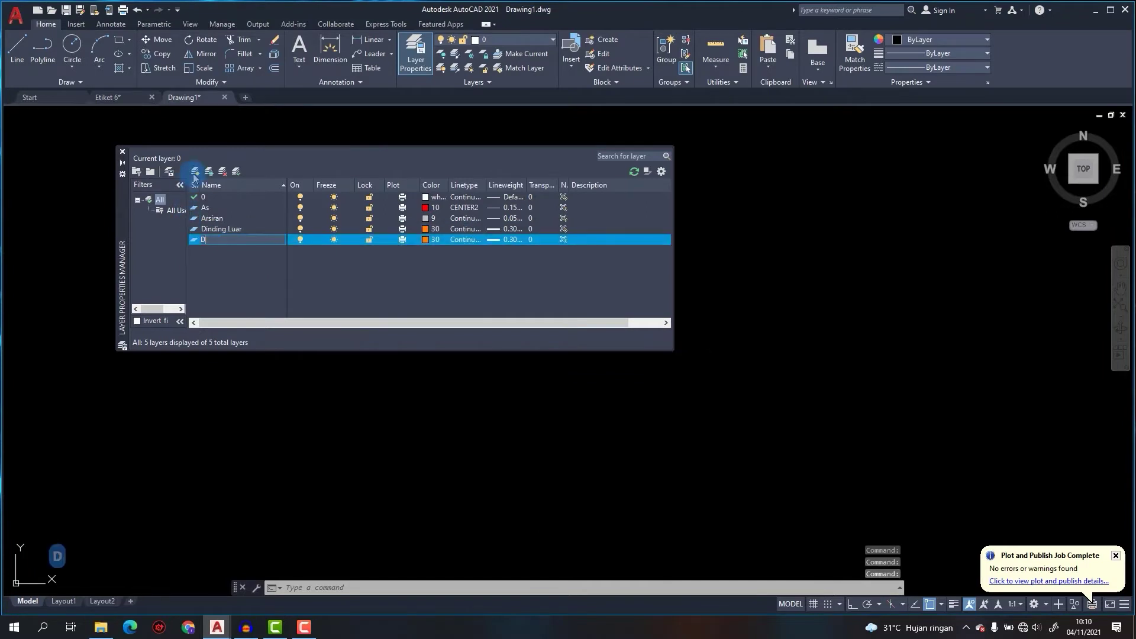
type("inding Dalam")
left_click(430, 239)
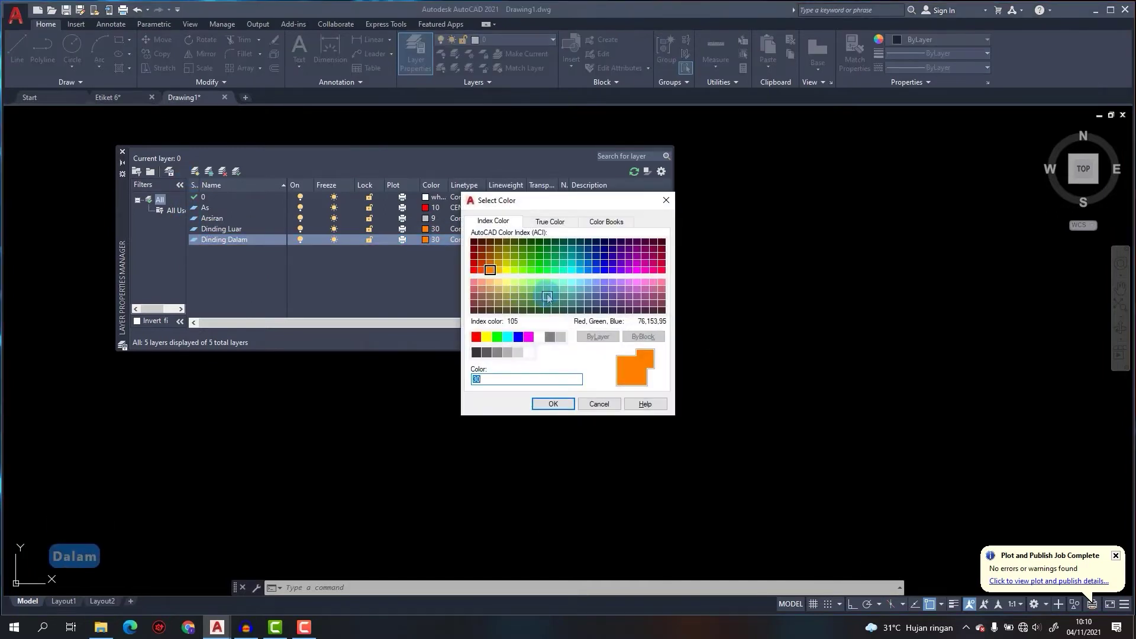
left_click(580, 265)
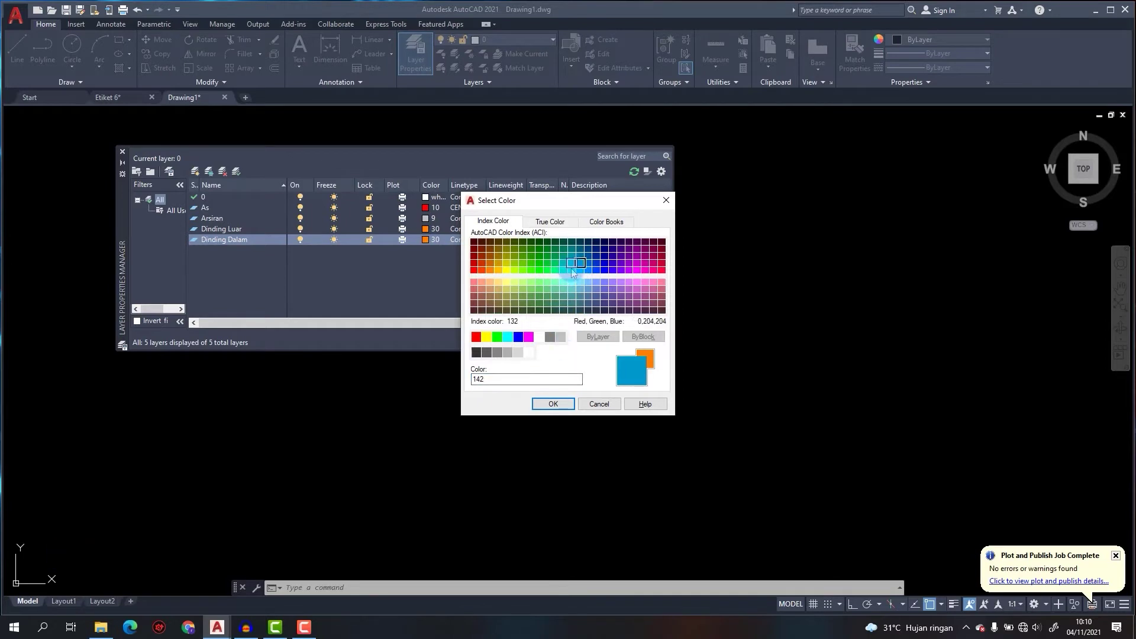
left_click(574, 270)
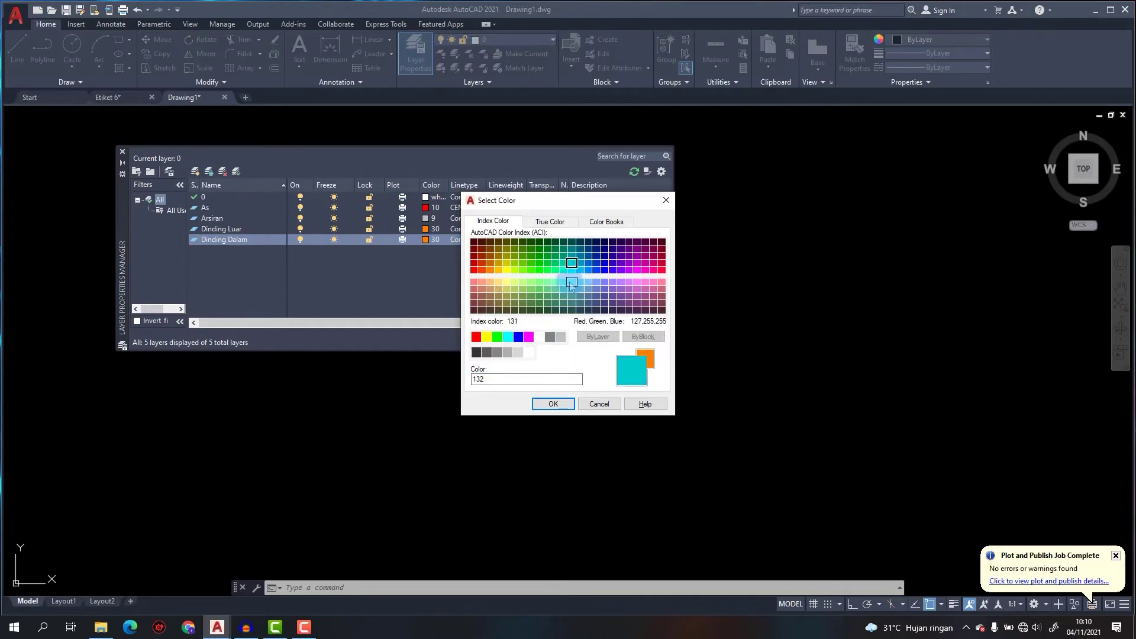
left_click(553, 404)
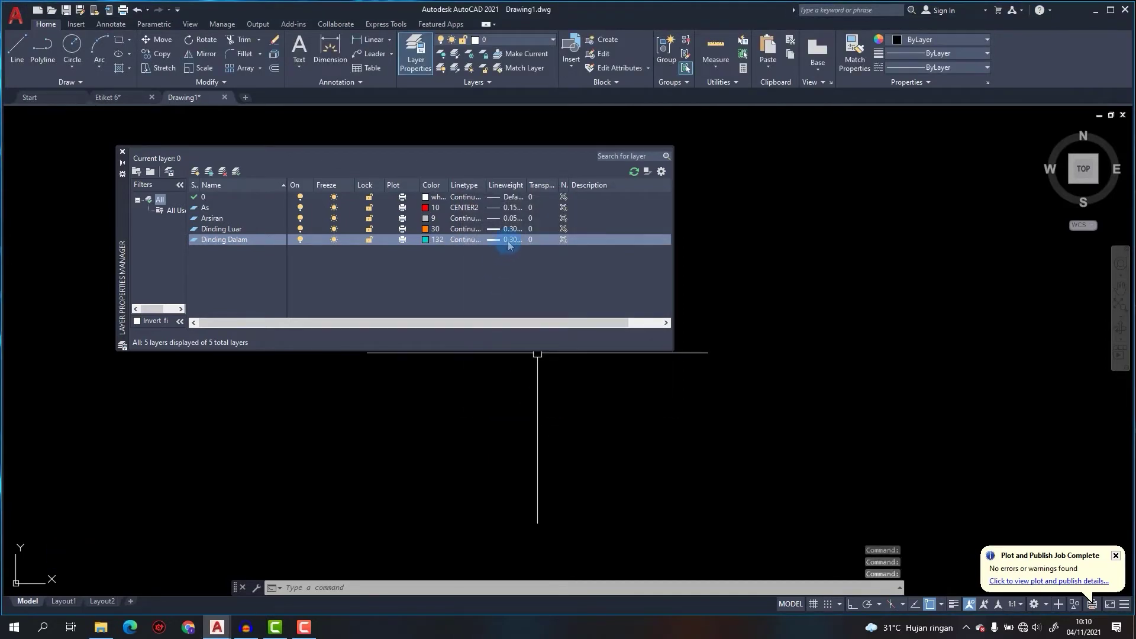
Set the Dinding Dalam layer's lineweight to 0.09 mm.
left_click(507, 239)
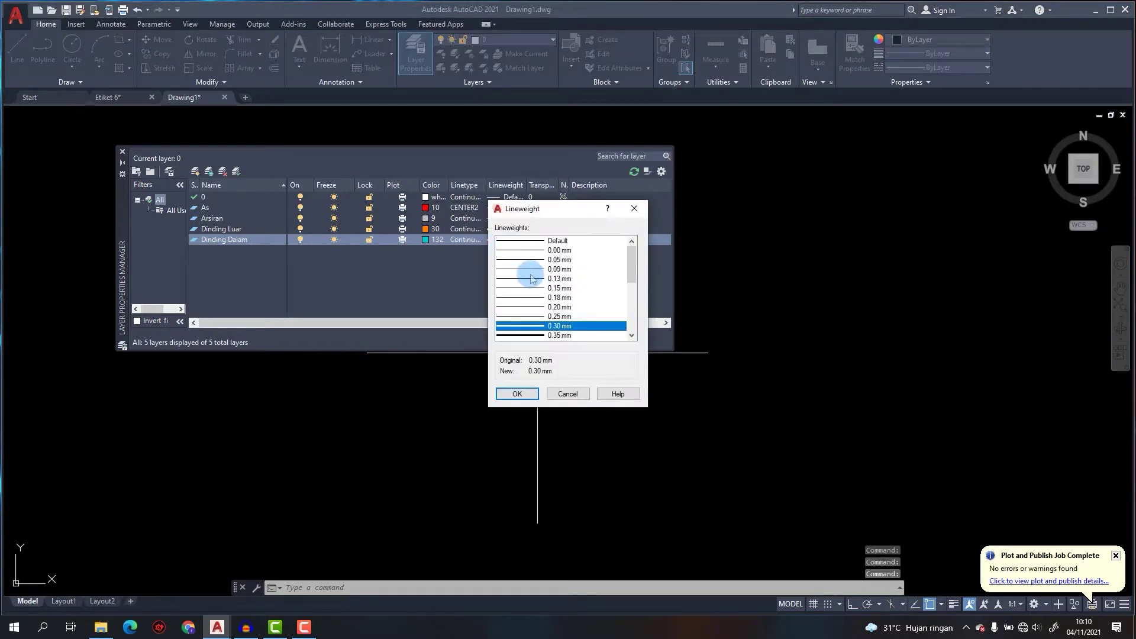
left_click(531, 271)
left_click(517, 394)
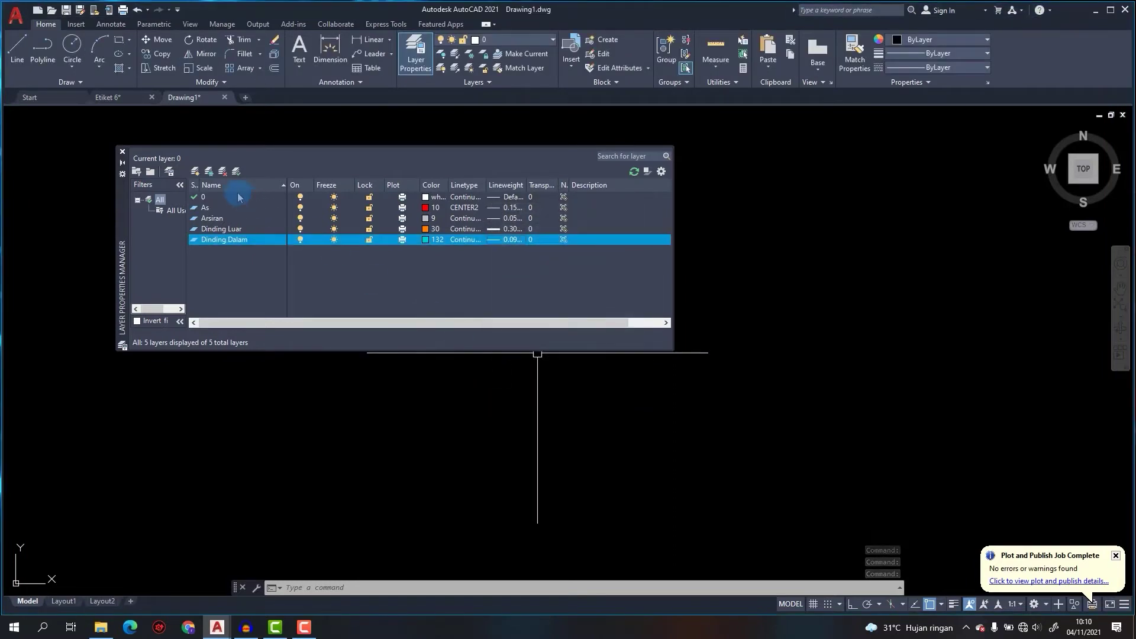
Create a layer named Kayu with brown colour index 34 and 0.20 mm lineweight, and name the following new layer Kusen.
left_click(195, 172)
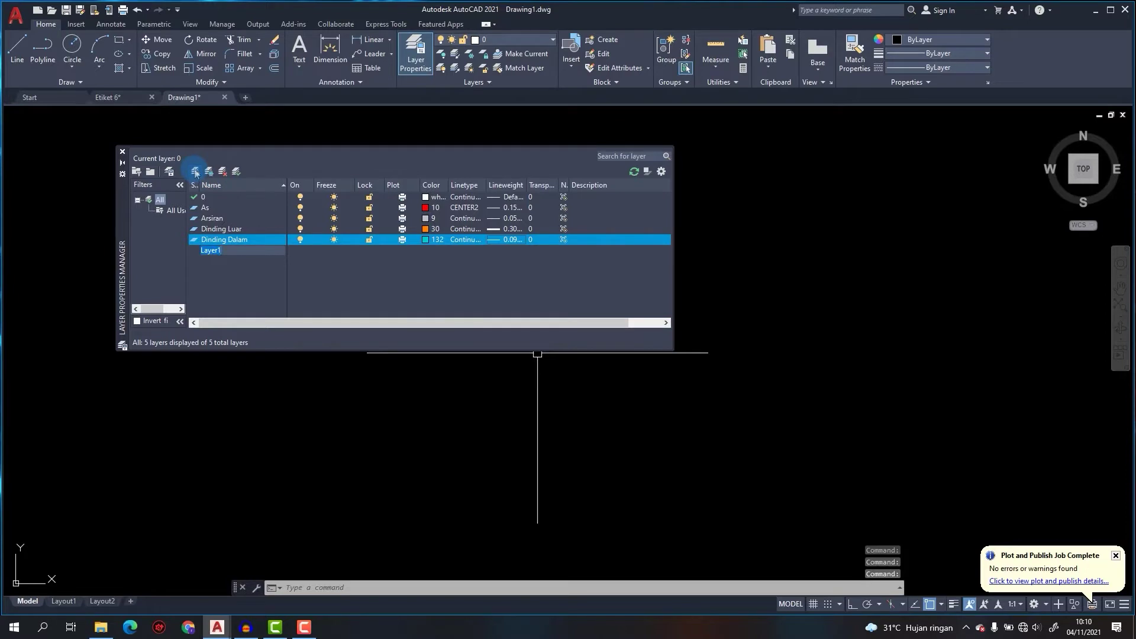
type("Kayu")
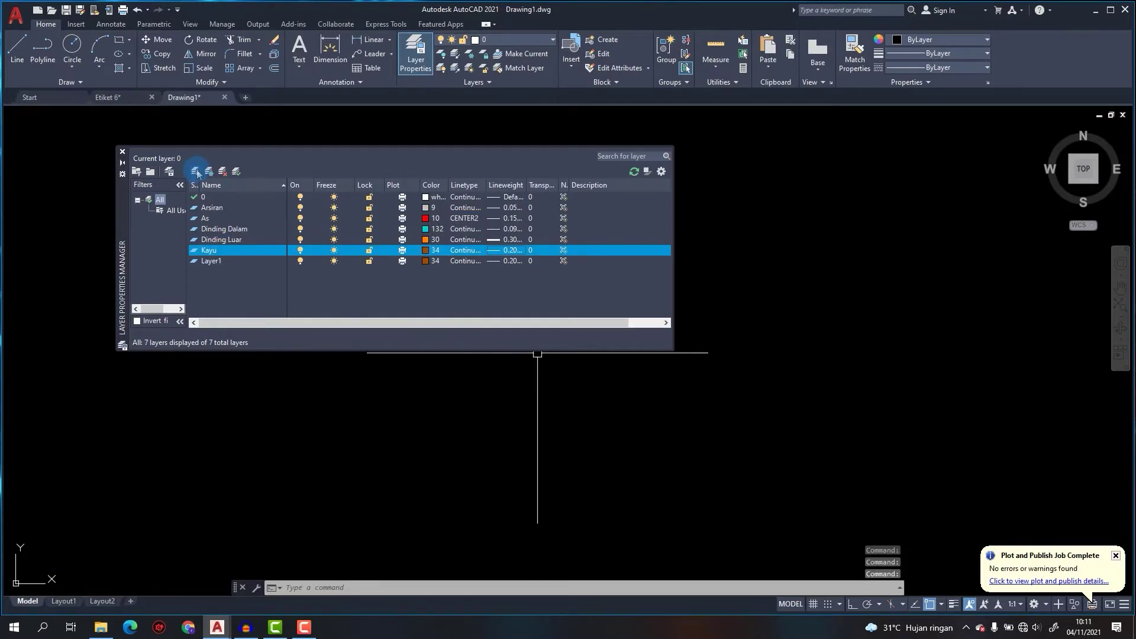
left_click(225, 261)
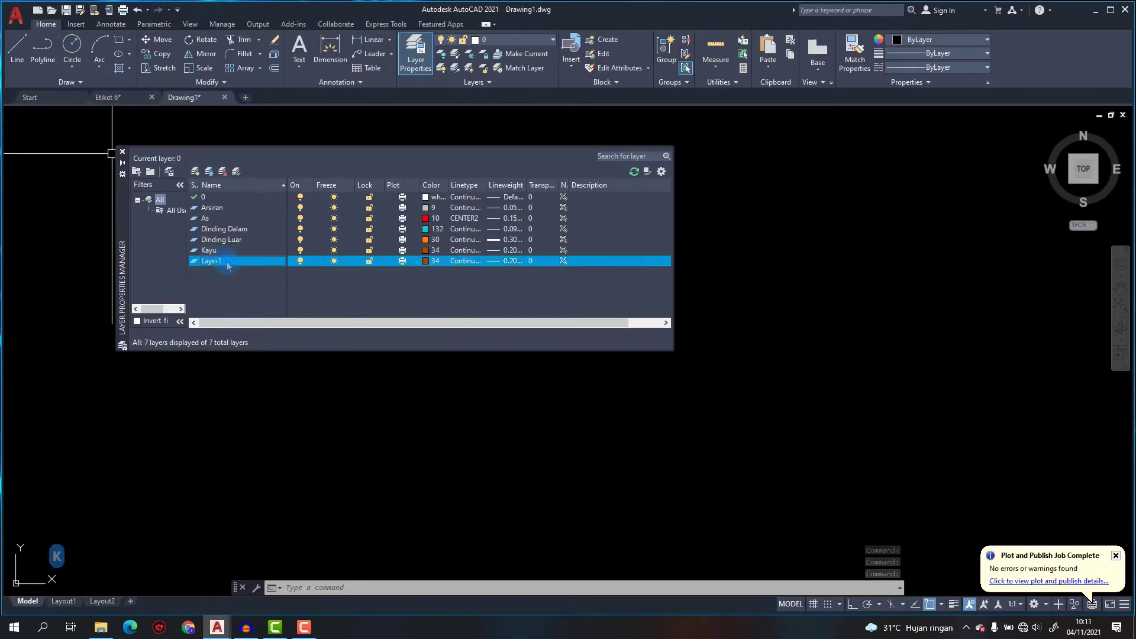
key("F2")
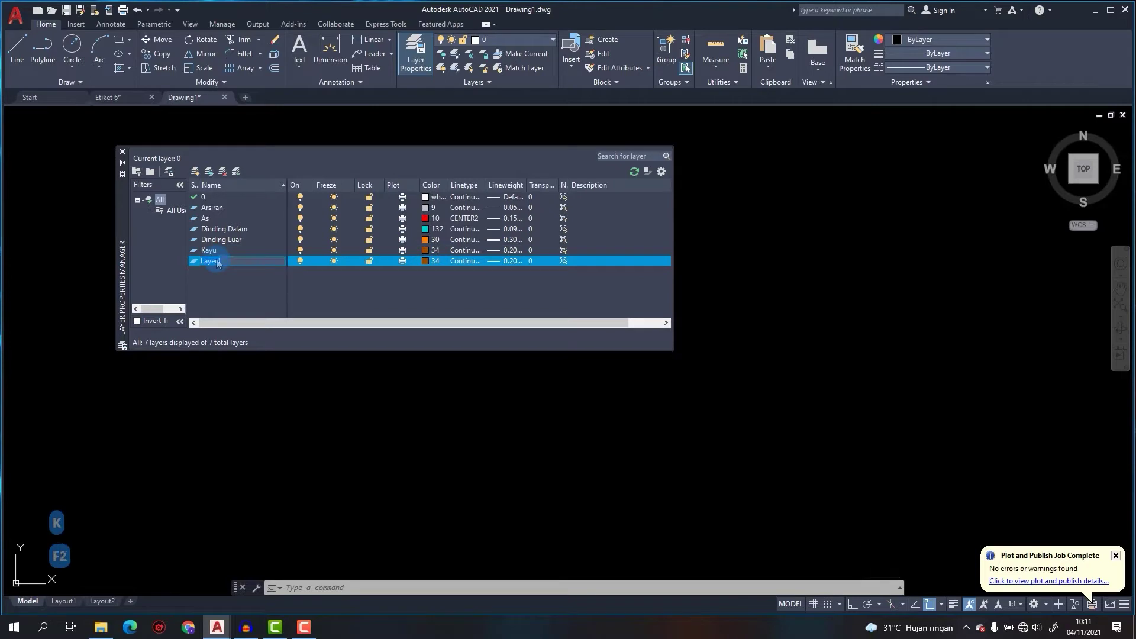
type("Kusen")
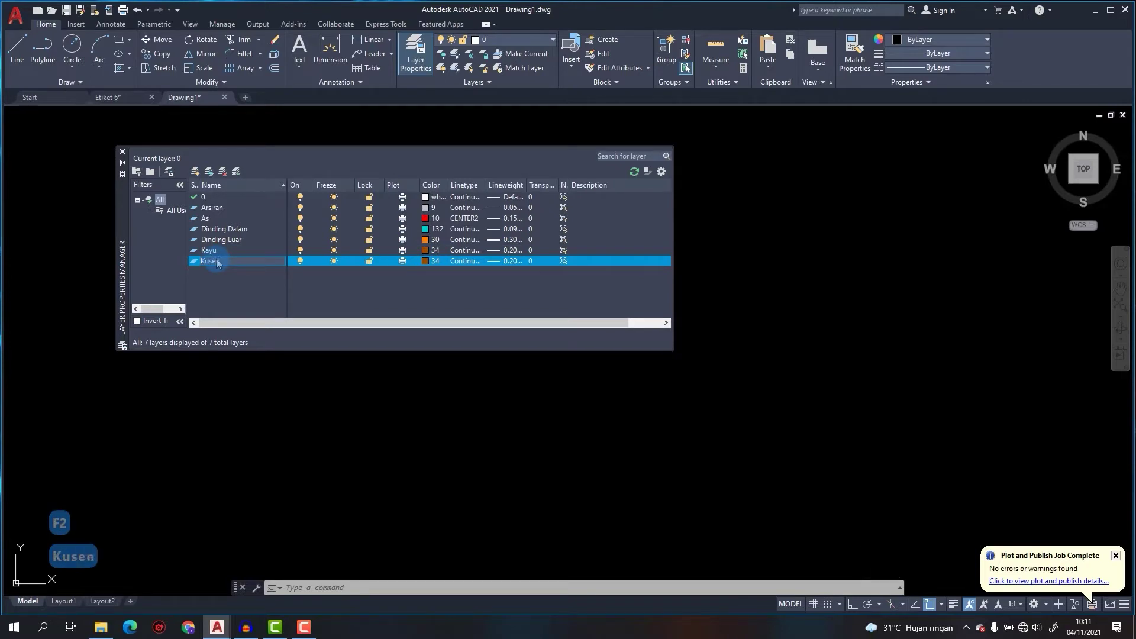
Set the Kusen layer's colour to index 42 and its lineweight to 0.18 mm.
left_click(425, 261)
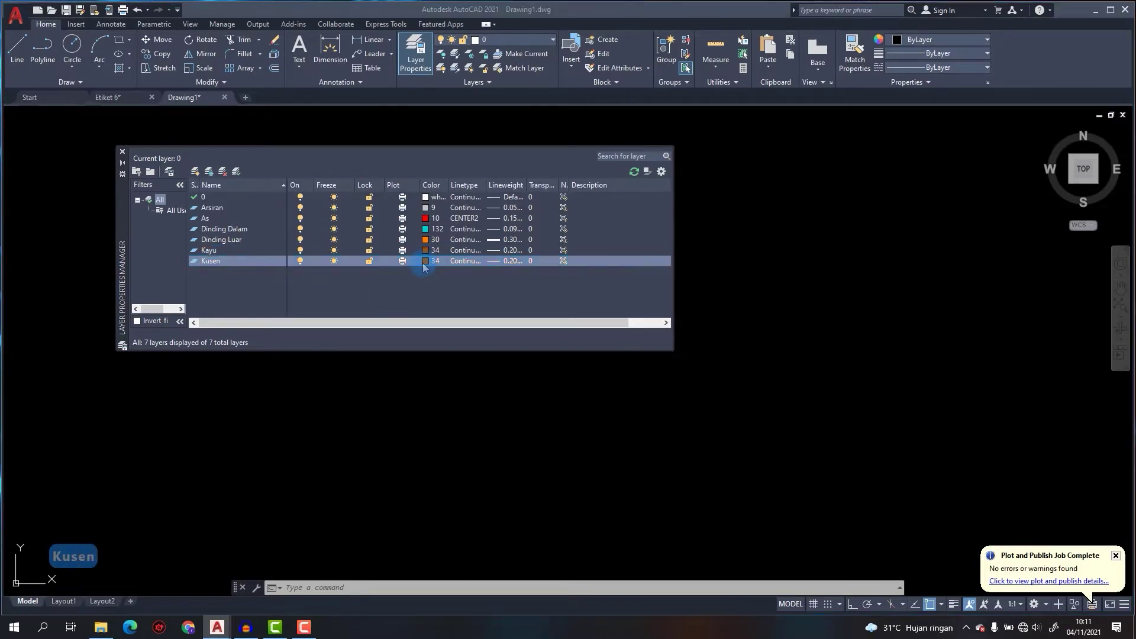
left_click(506, 265)
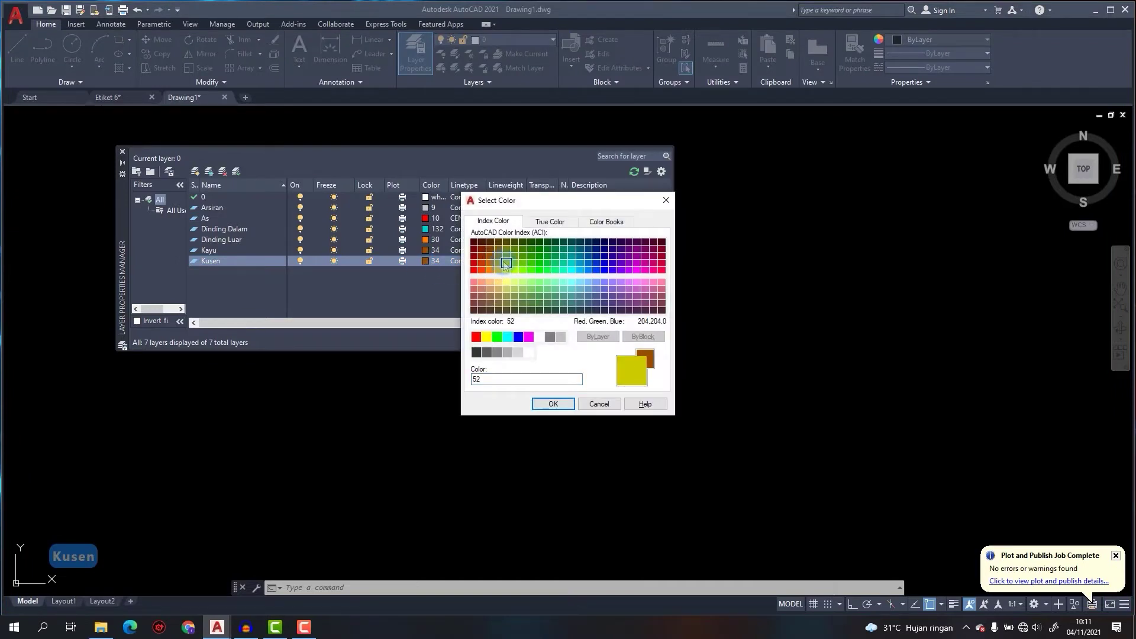
left_click(499, 264)
left_click(551, 405)
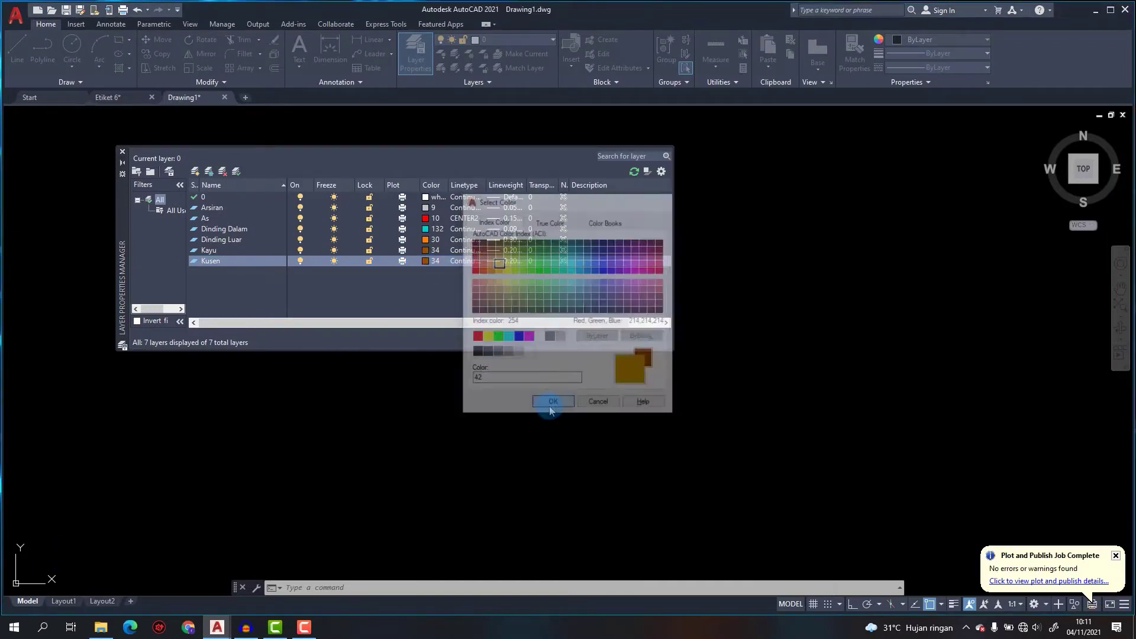
left_click(515, 261)
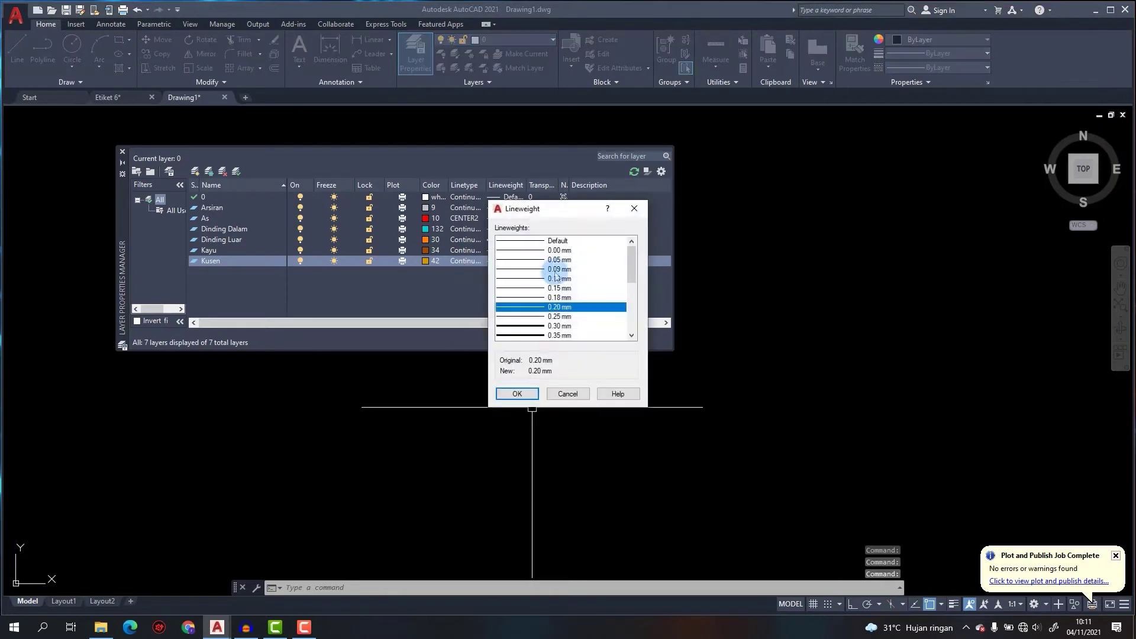
left_click(557, 287)
left_click(560, 306)
left_click(521, 393)
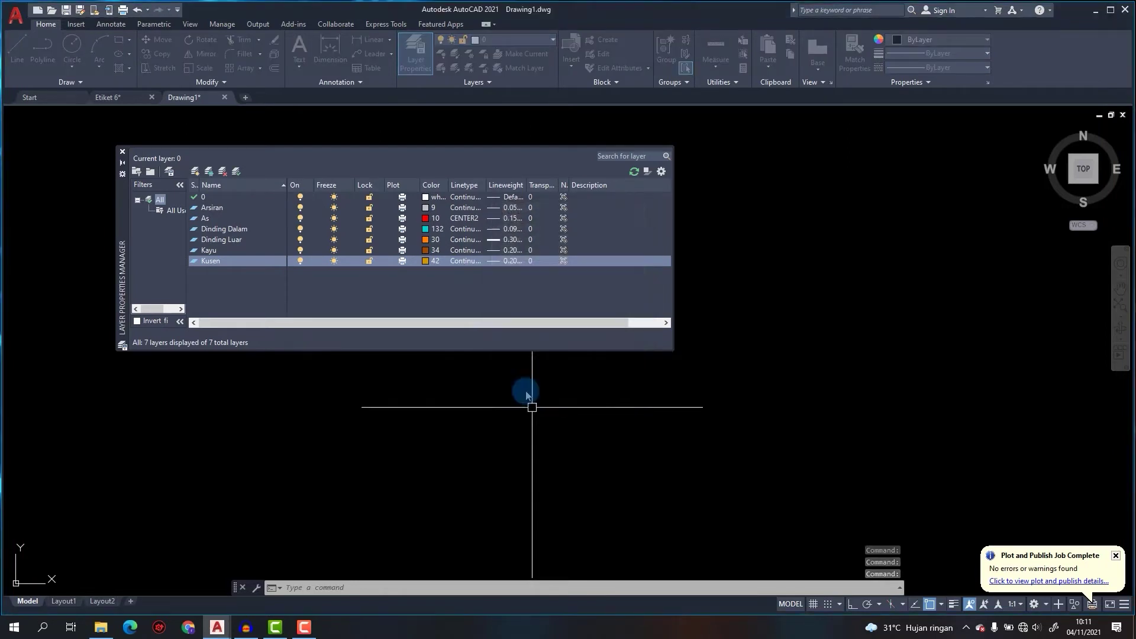
Create a new layer named Potongan and set its linetype to DASHDOT2.
left_click(180, 184)
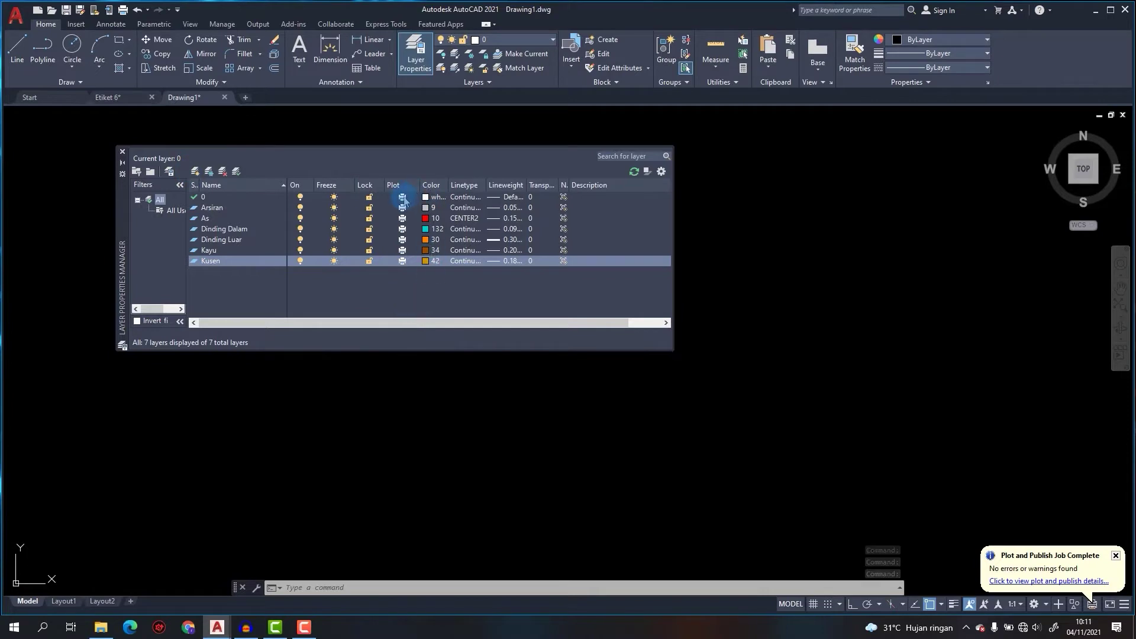
left_click(195, 171)
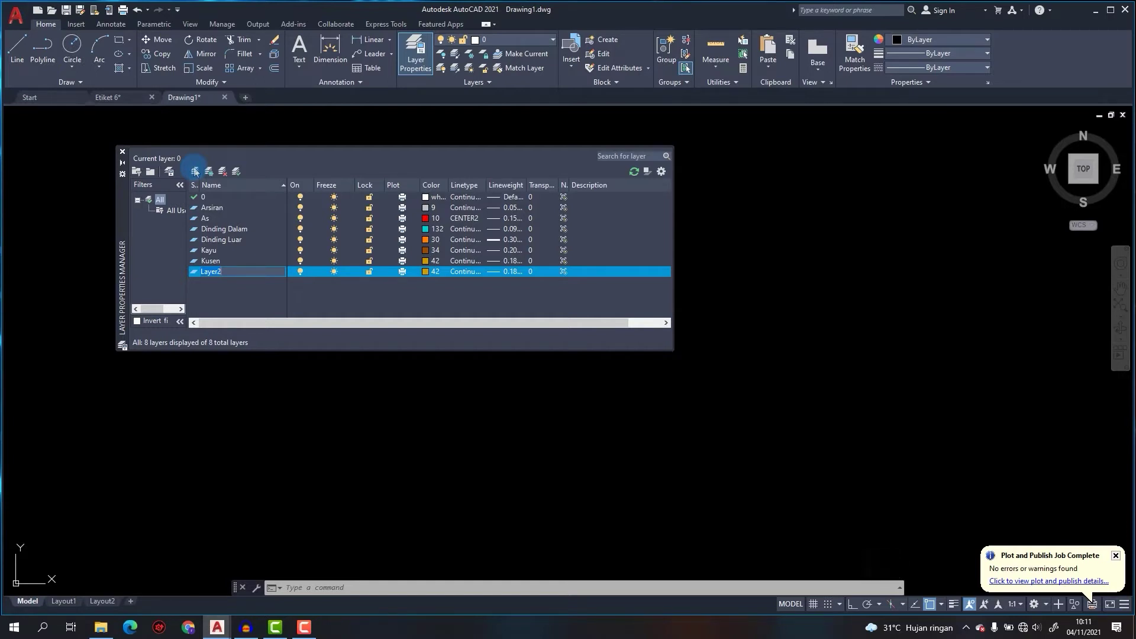
type("Po")
type("tongan")
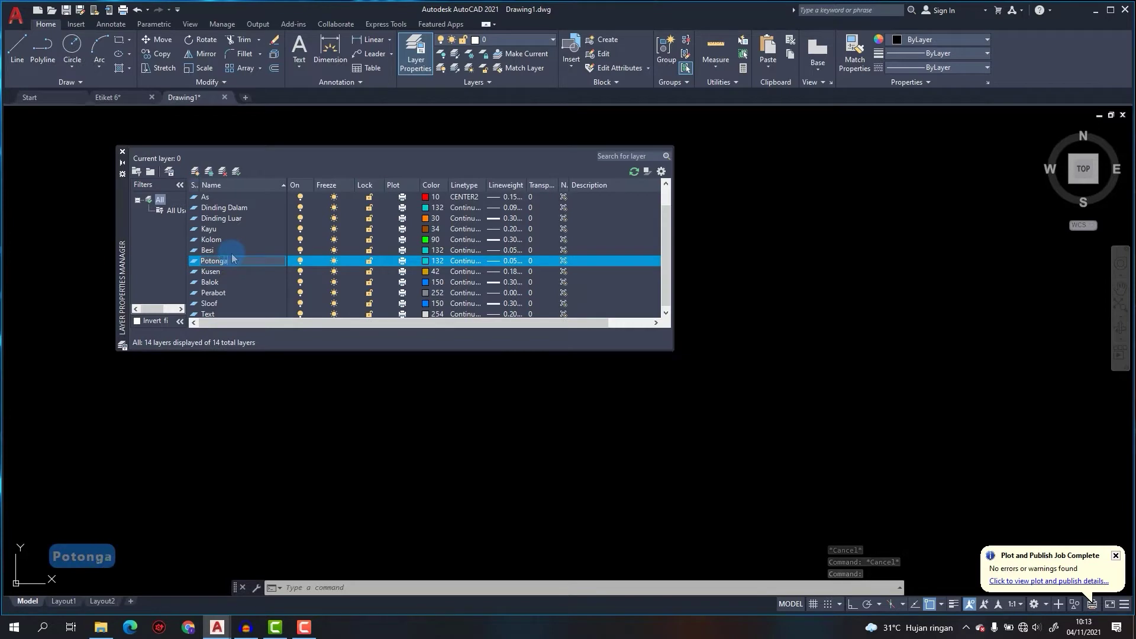
left_click(454, 262)
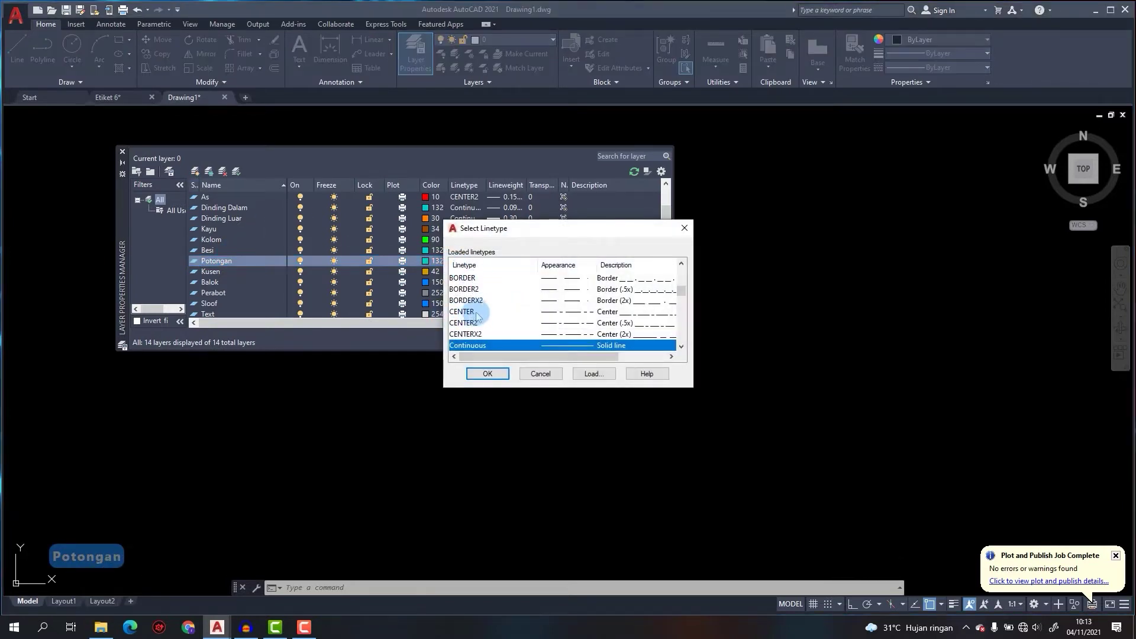
scroll(478, 319, "down", 1)
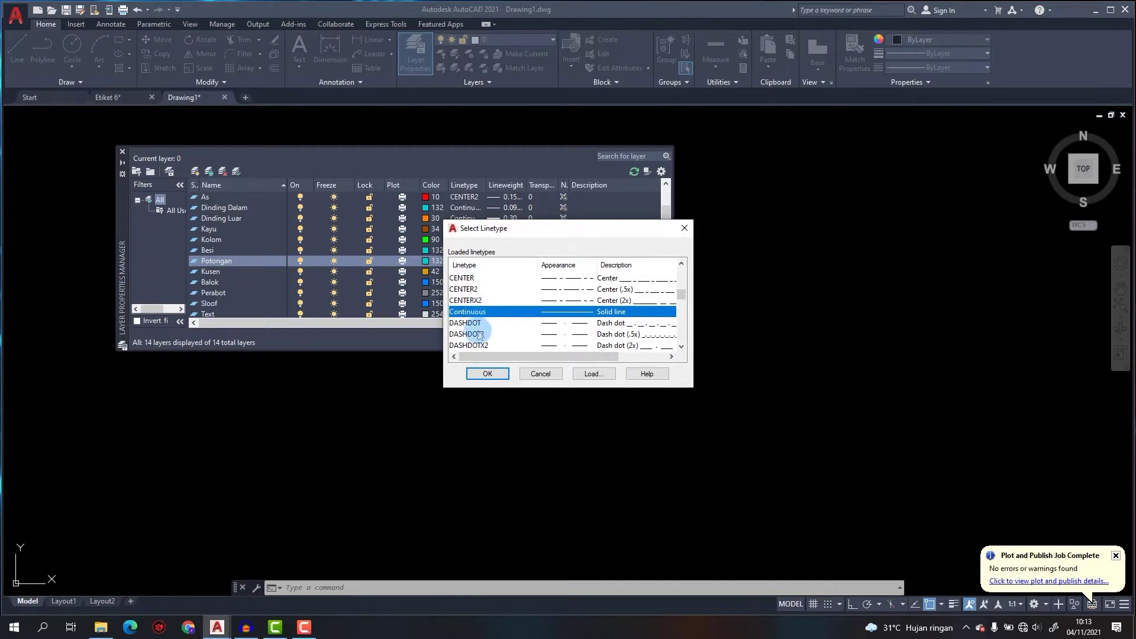
left_click(479, 334)
left_click(488, 373)
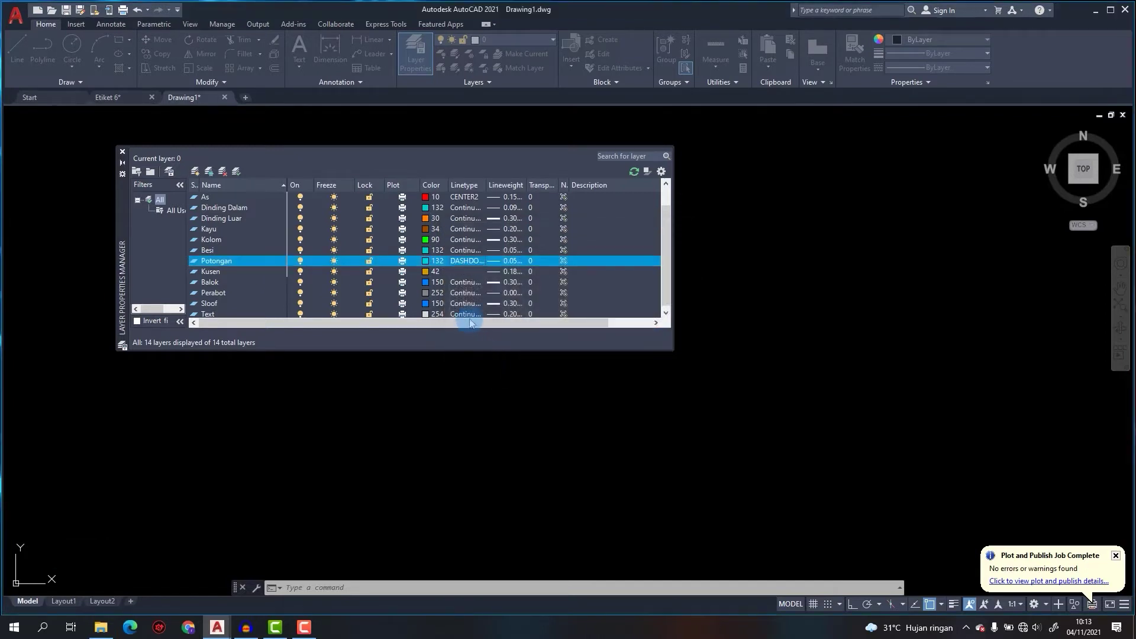
Set the Potongan layer's lineweight to 0.35 mm.
left_click(507, 261)
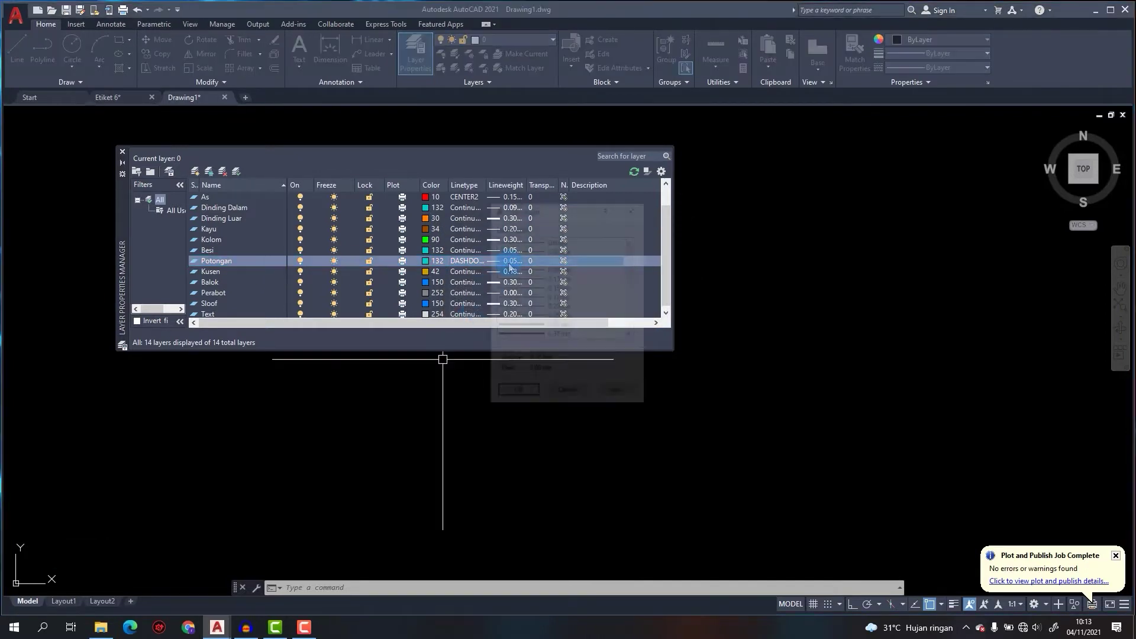
scroll(526, 307, "down", 3)
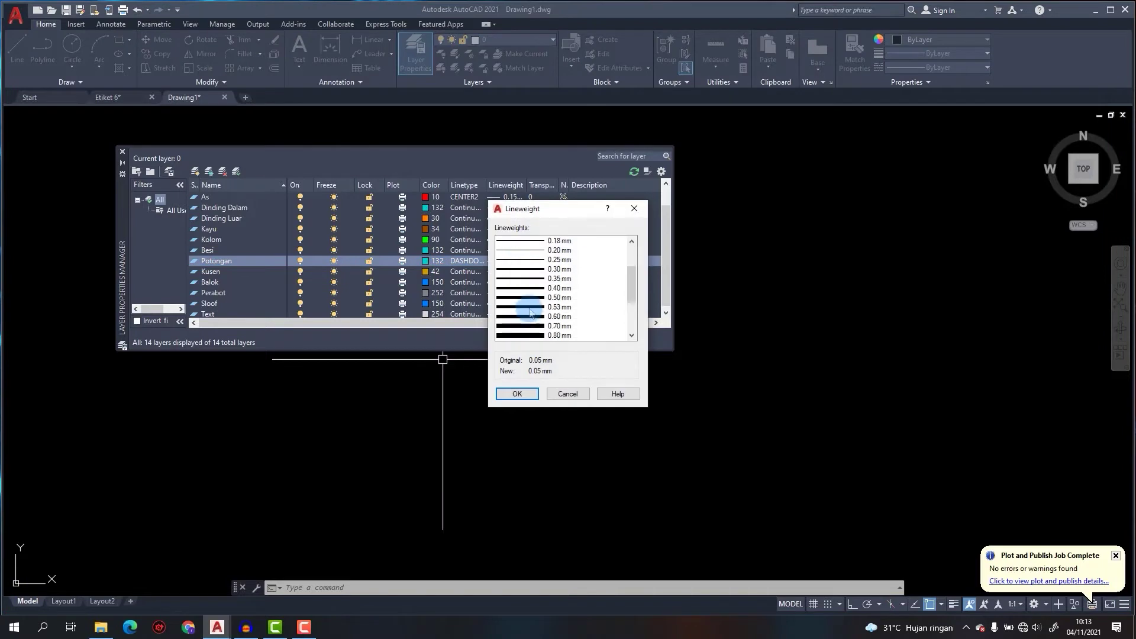
left_click(531, 278)
left_click(517, 394)
Enlarge and reposition the layer manager to review the full layer list, and close it.
left_click_drag(407, 350, 407, 458)
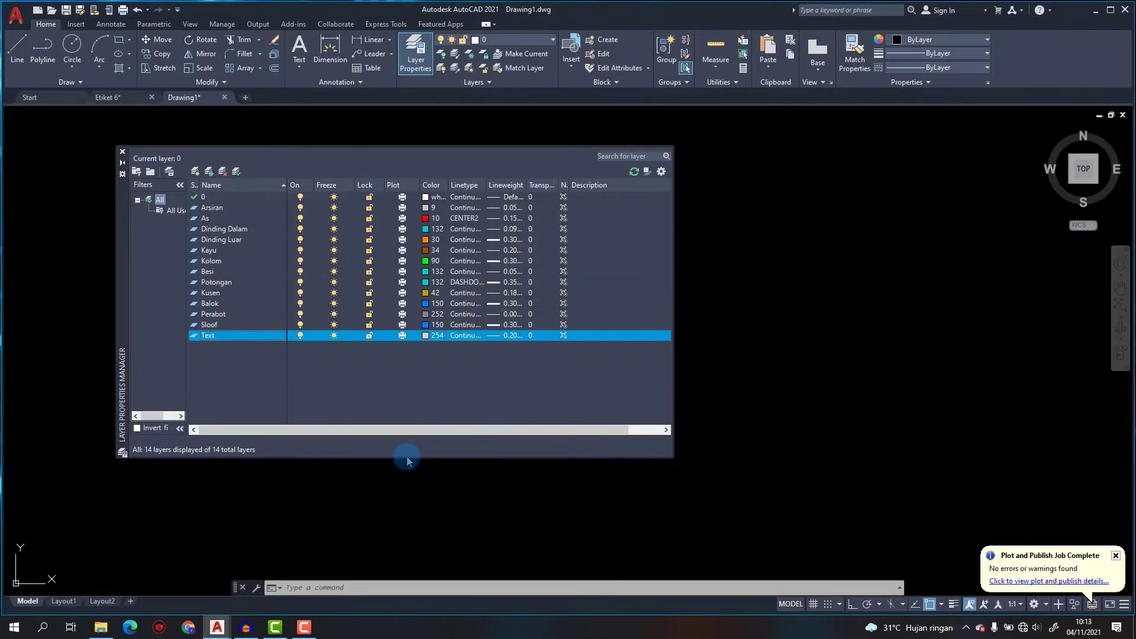
left_click_drag(123, 206, 59, 192)
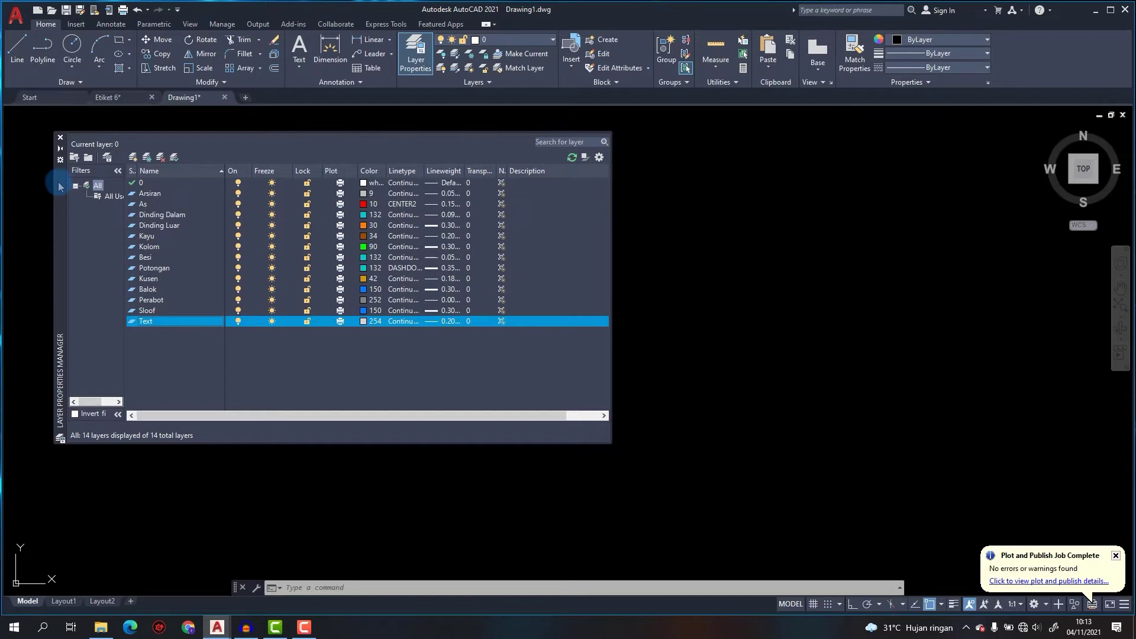
left_click(60, 136)
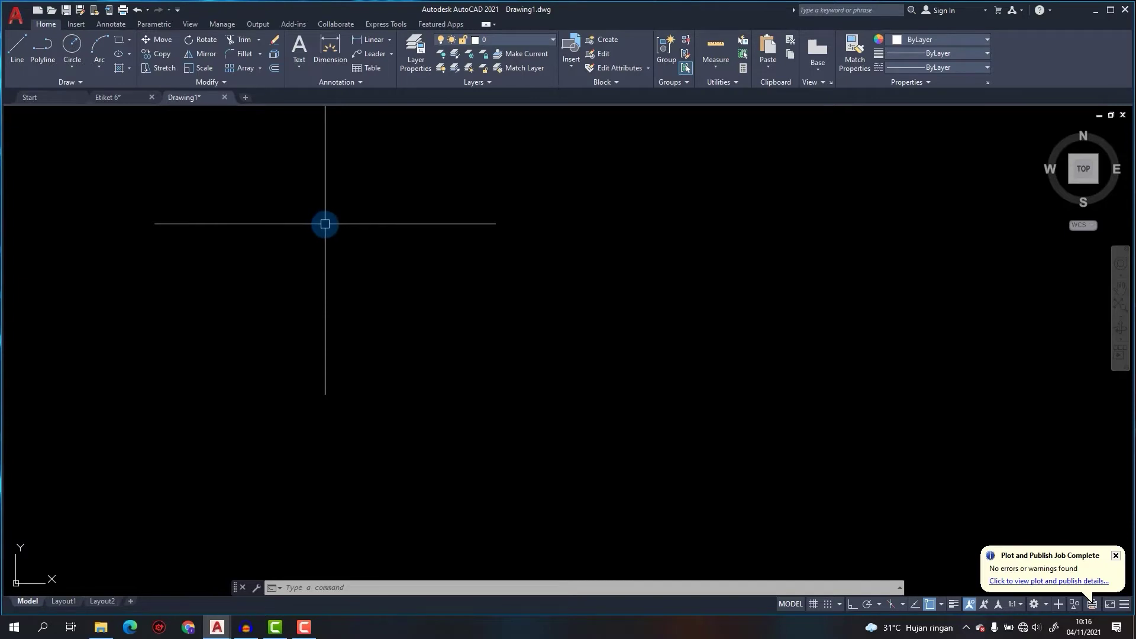
Make Kolom the current layer and draw a 150 by 150 mm rectangle for the column.
left_click(509, 41)
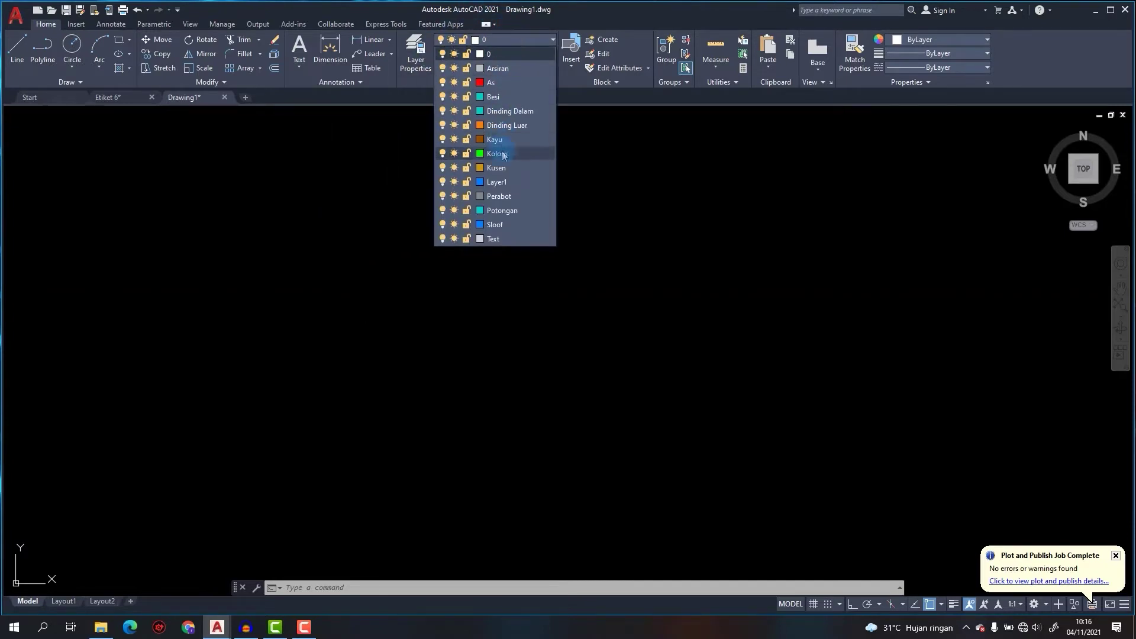
left_click(497, 153)
type("REC")
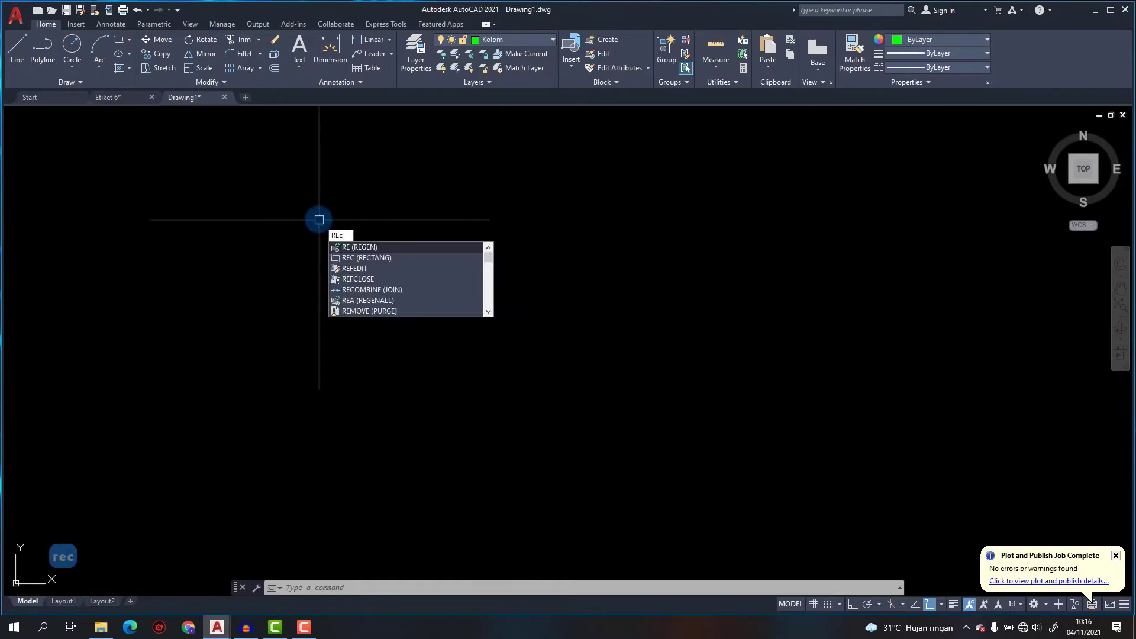
key("Return")
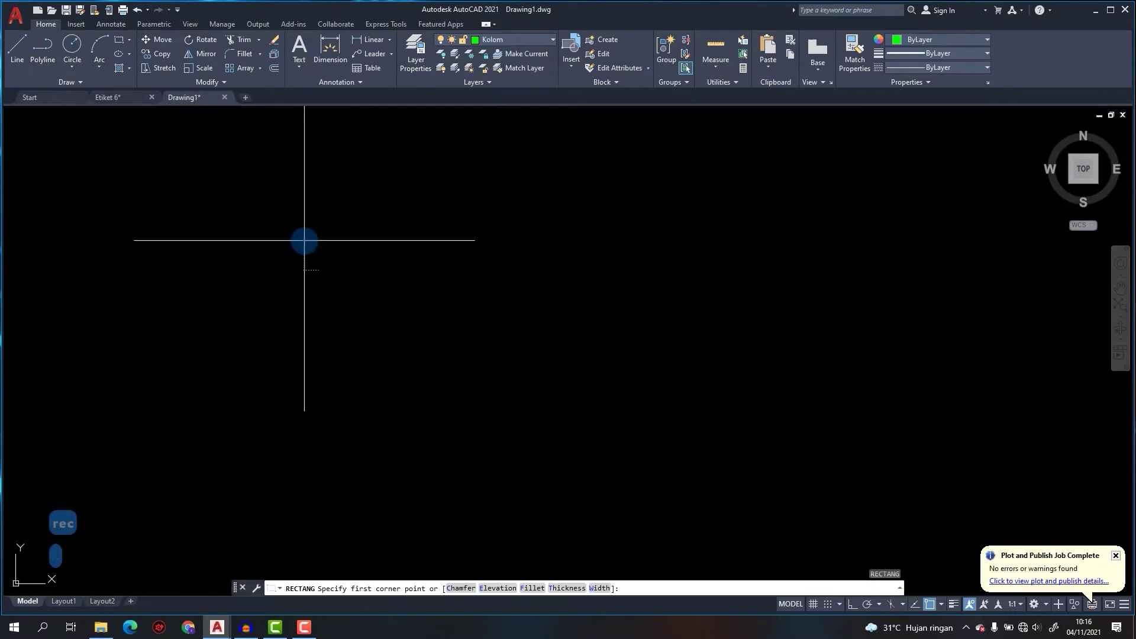
left_click(304, 241)
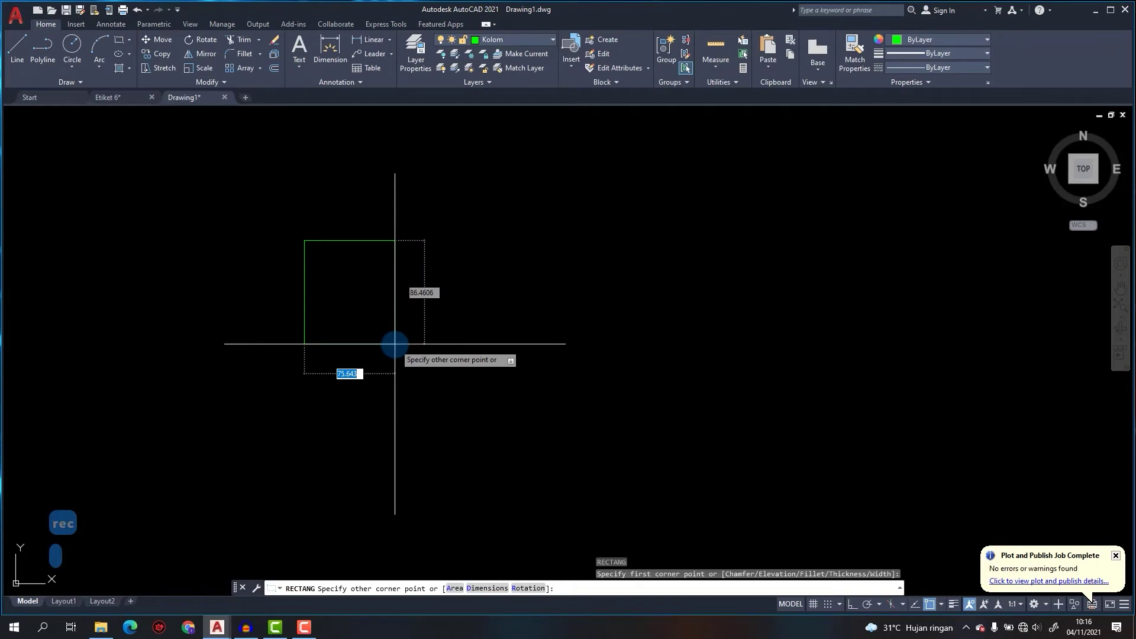
type("@150")
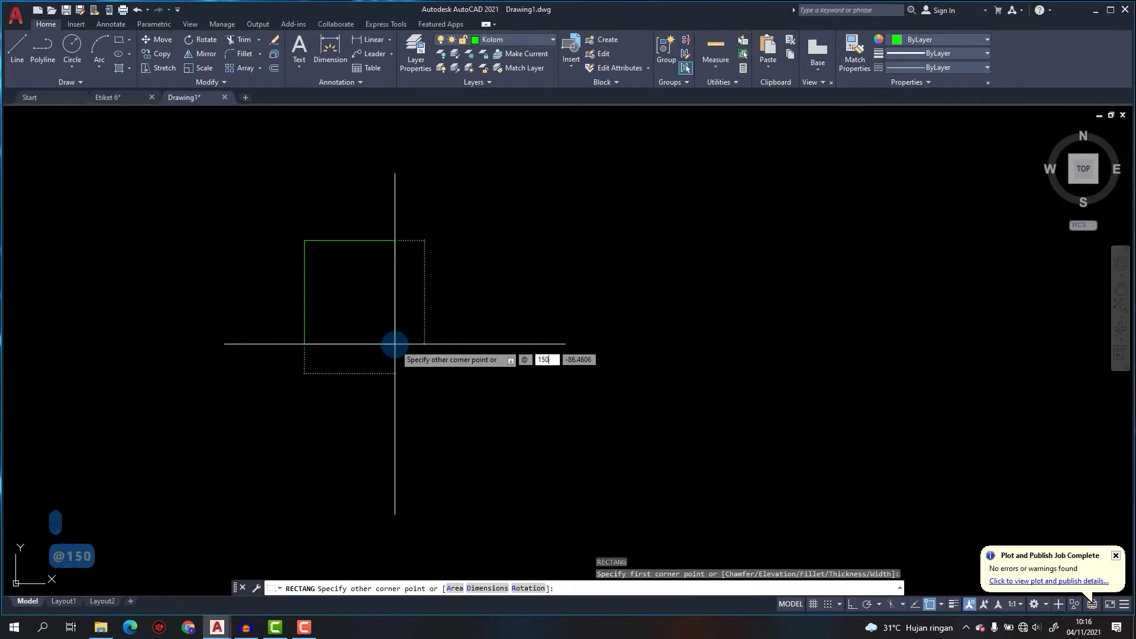
type(",150")
key("Return")
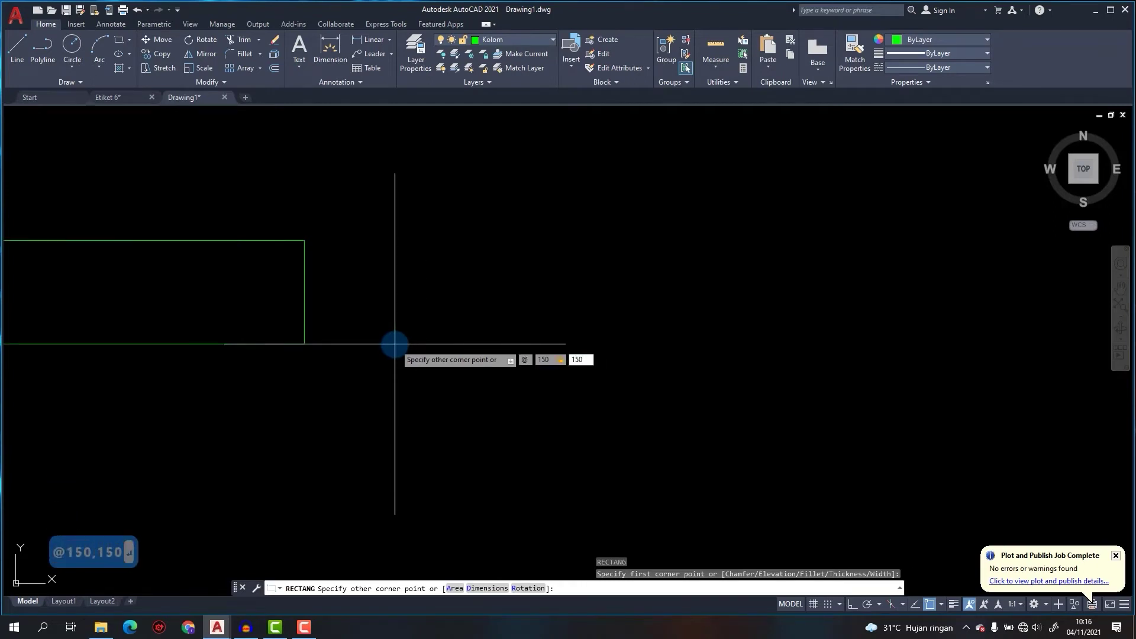
Fill the column square with a solid hatch.
middle_click_drag(466, 211, 416, 343)
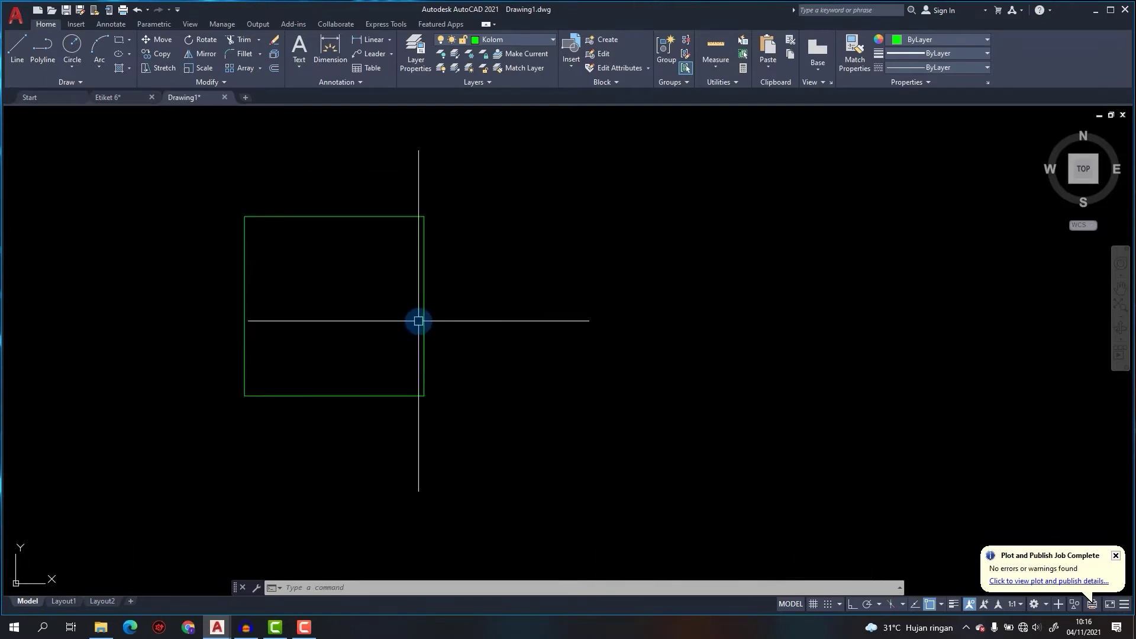
type("h")
key("Return")
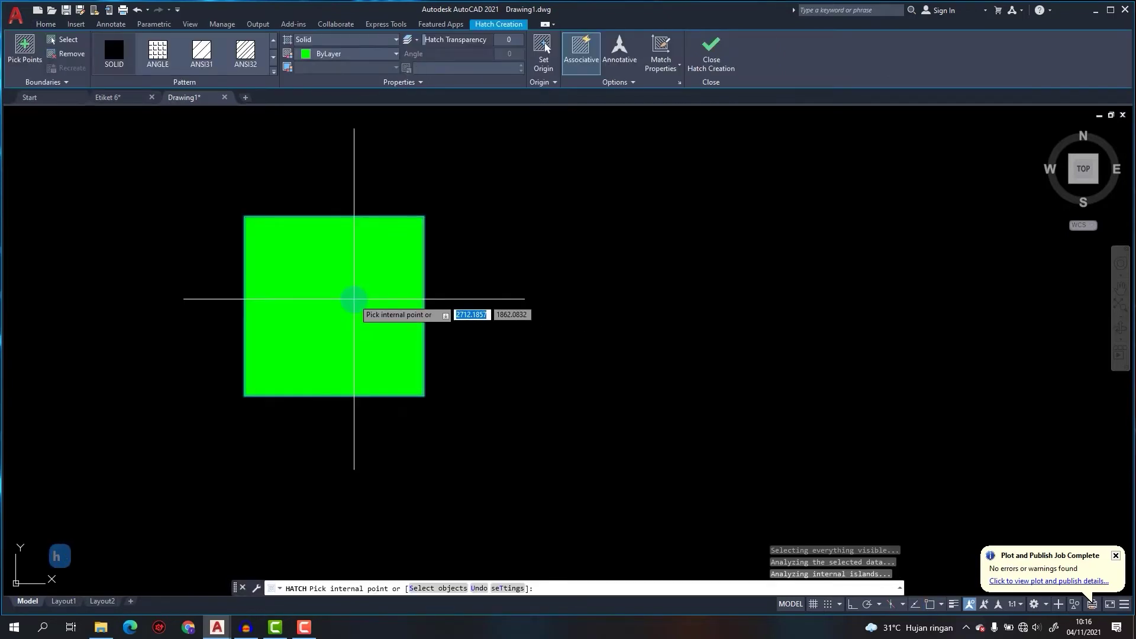
left_click(291, 240)
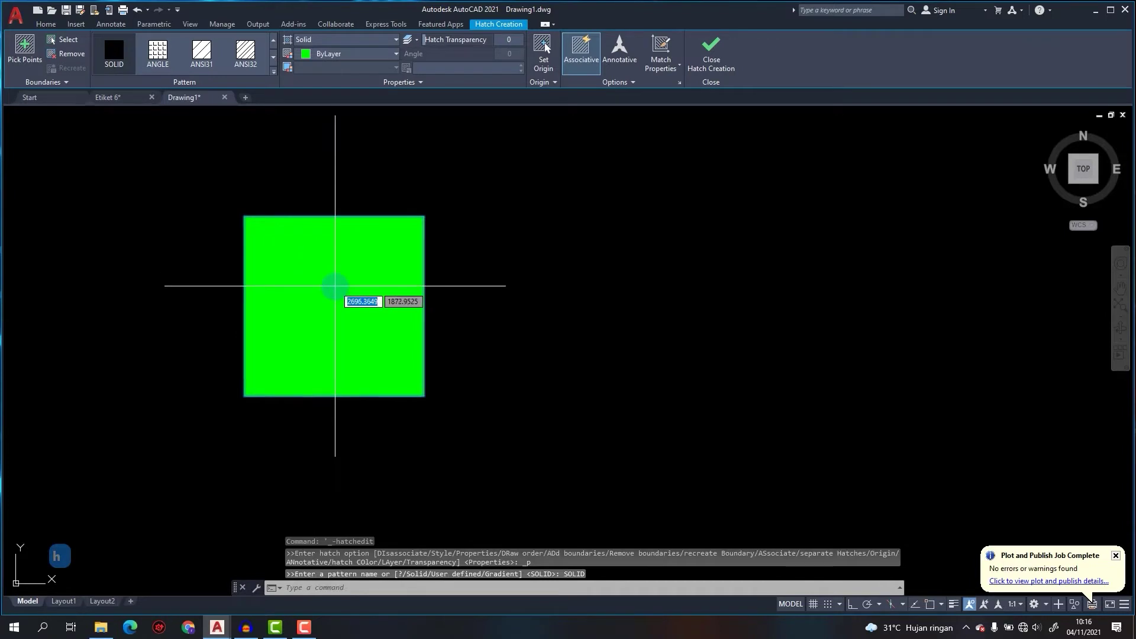
key("Return")
Draw a diagonal line across the column square from its upper-left corner to its lower-right corner.
type("l")
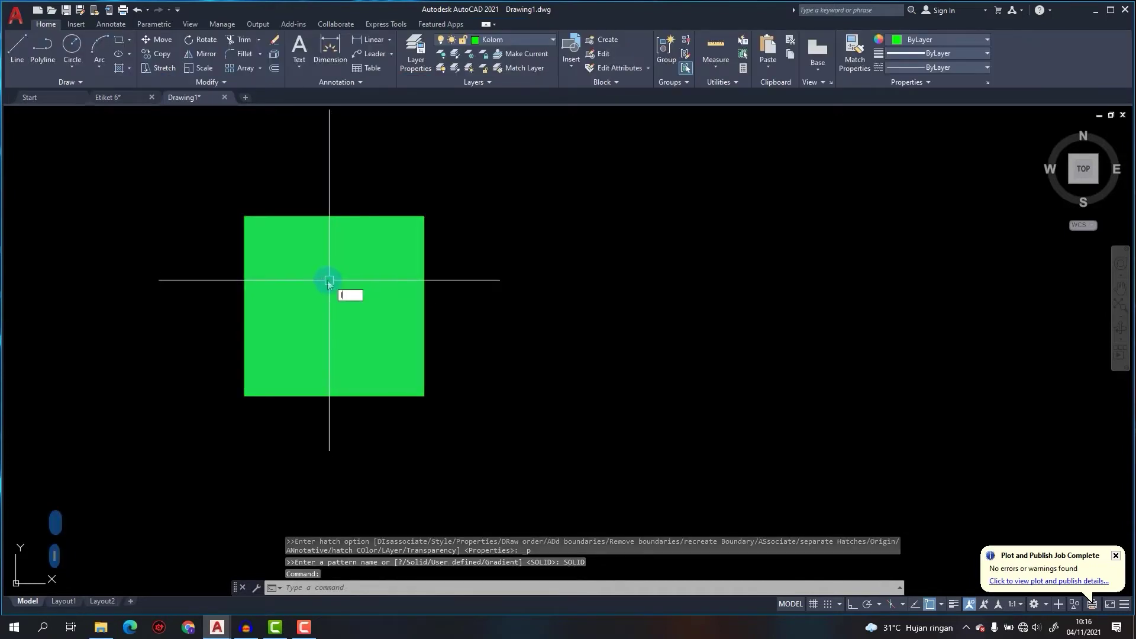
key("Return")
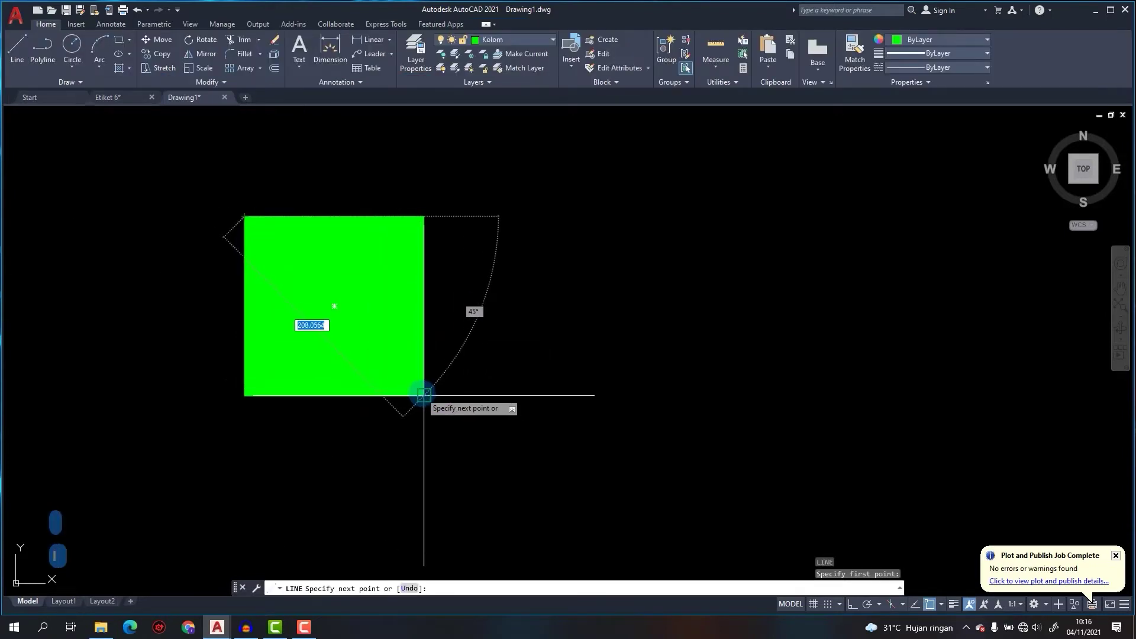
left_click(423, 394)
key("Escape")
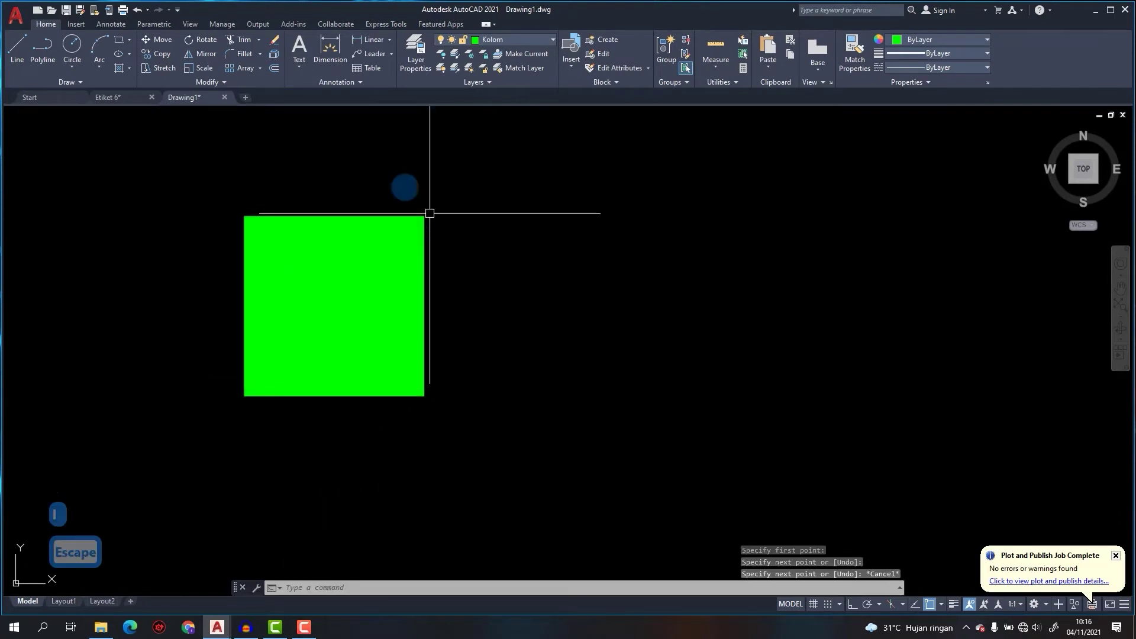
left_click(287, 244)
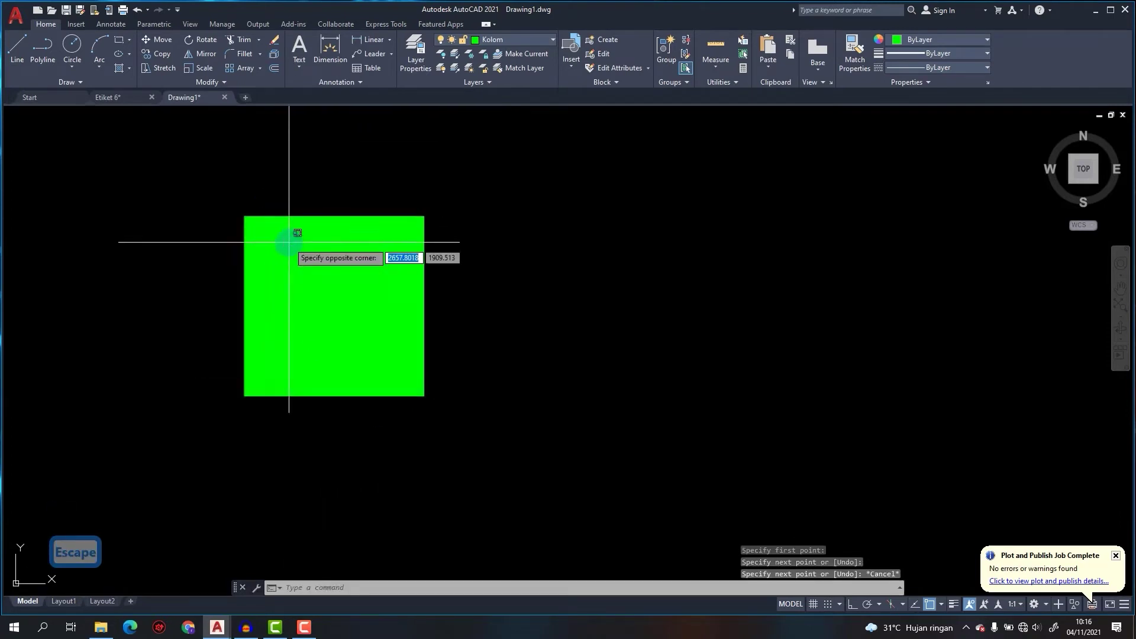
left_click(287, 240)
key("Escape")
left_click(284, 212)
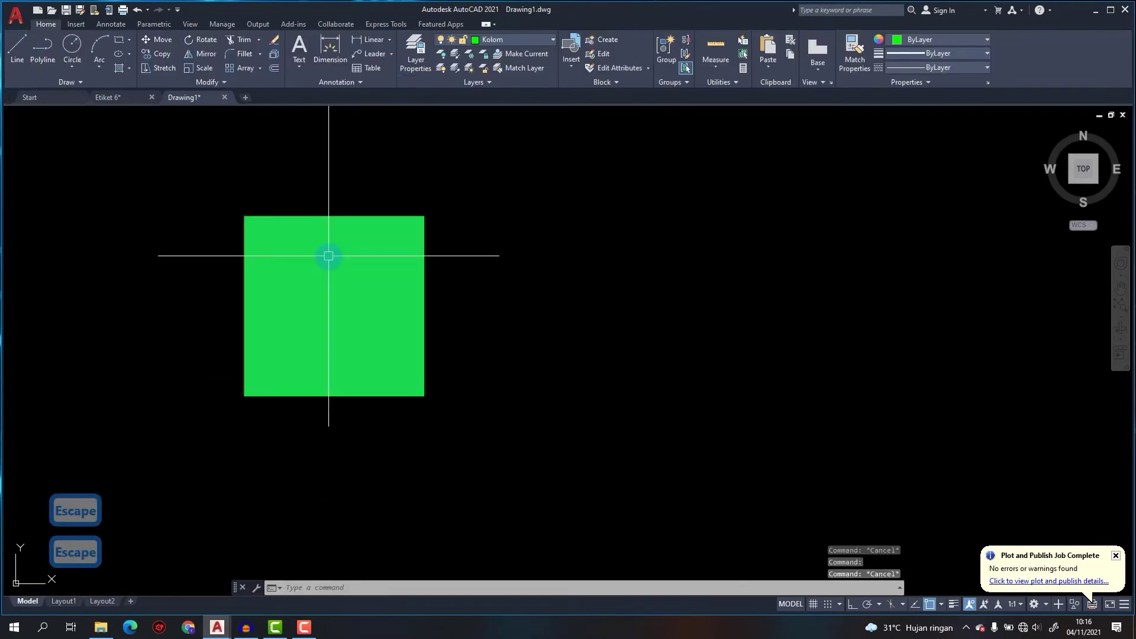
key("Escape")
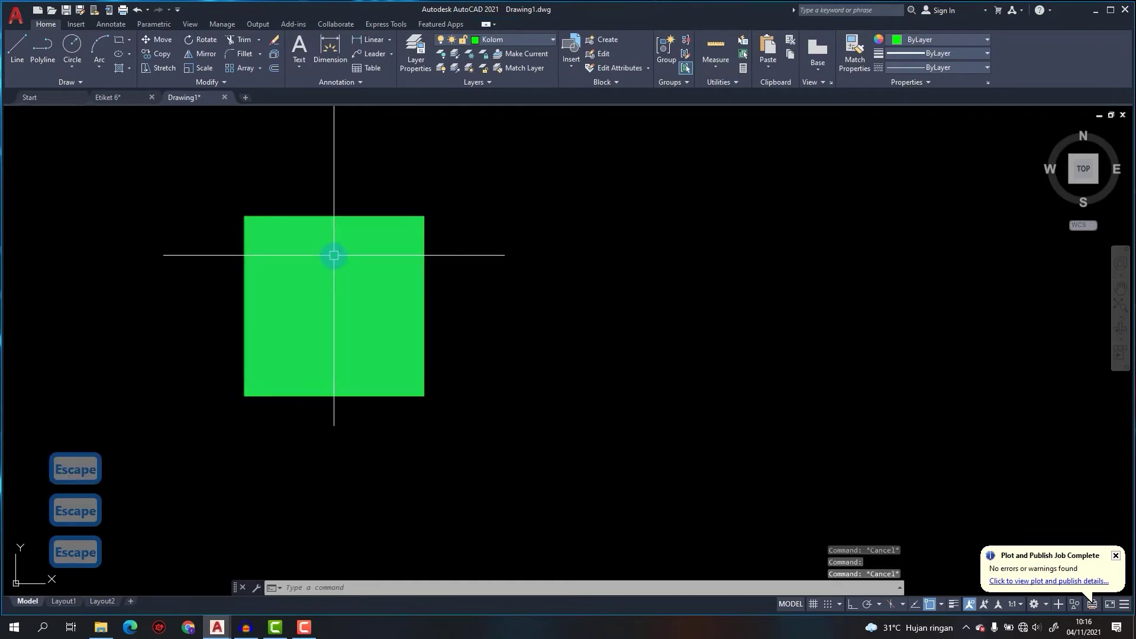
left_click(332, 253)
key("Escape")
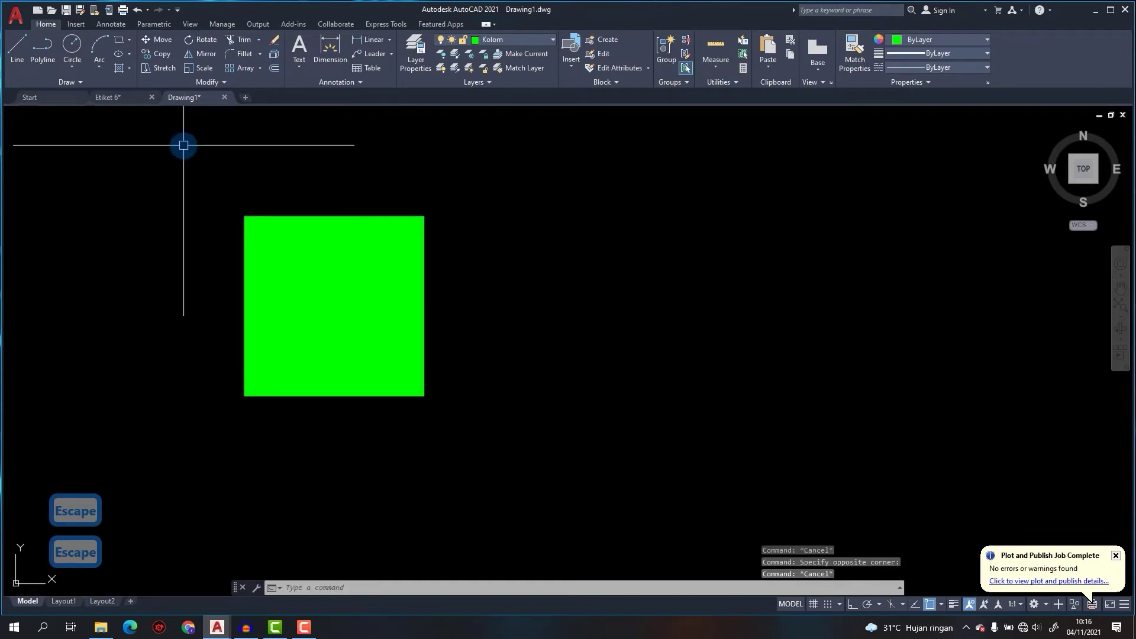
Define the column square, hatch and diagonal as block KP, with the diagonal's midpoint as base point, and close the block editor.
left_click(188, 149)
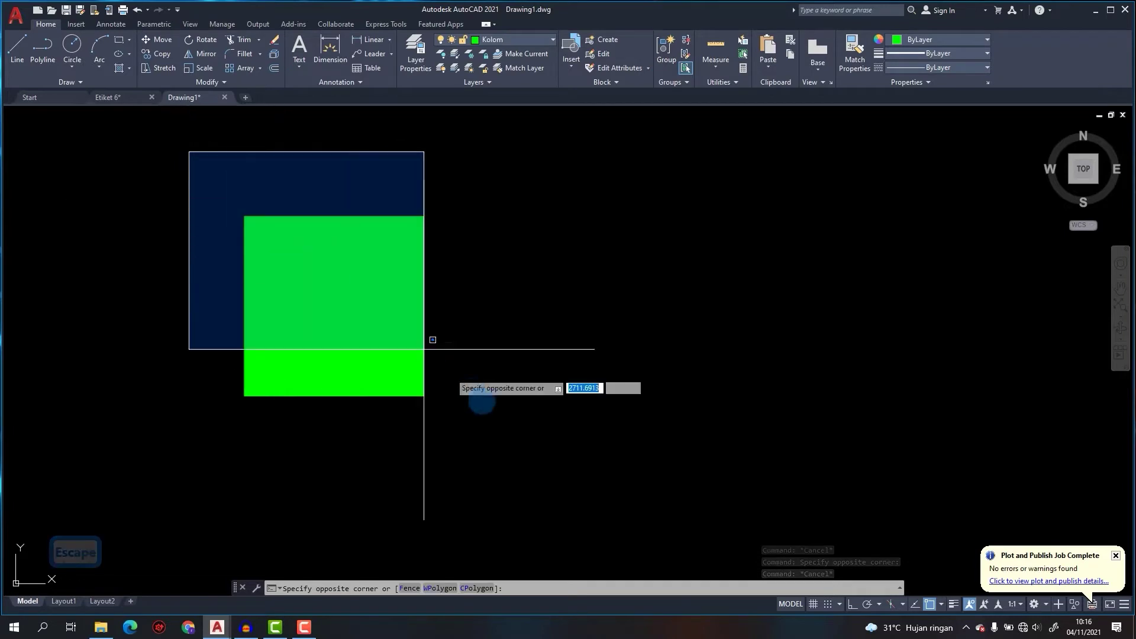
left_click(514, 450)
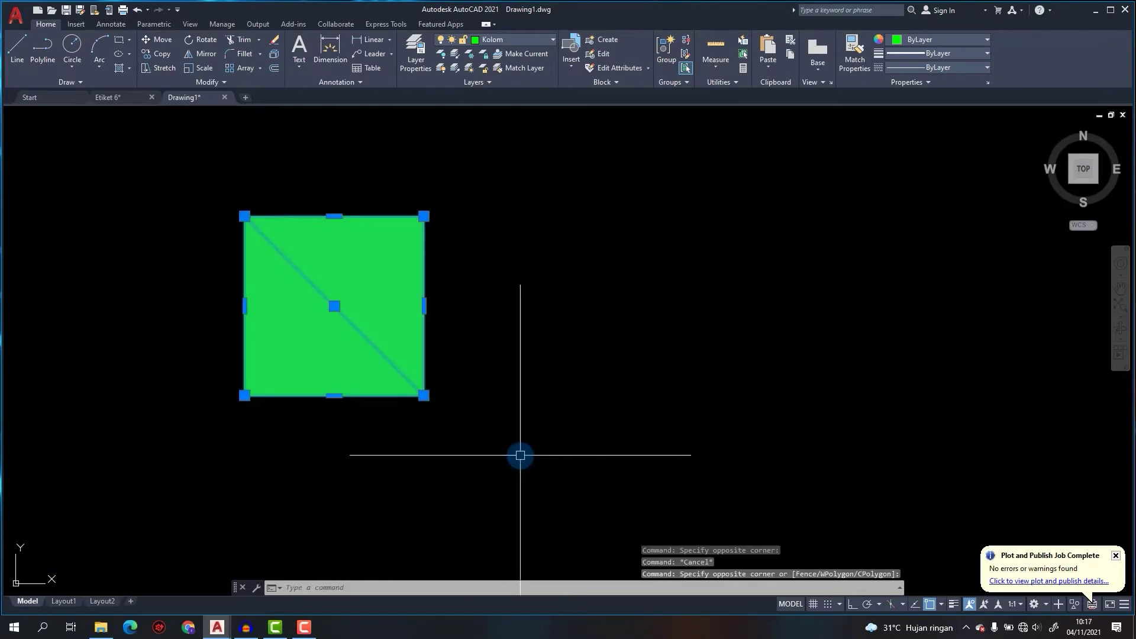
key("Return")
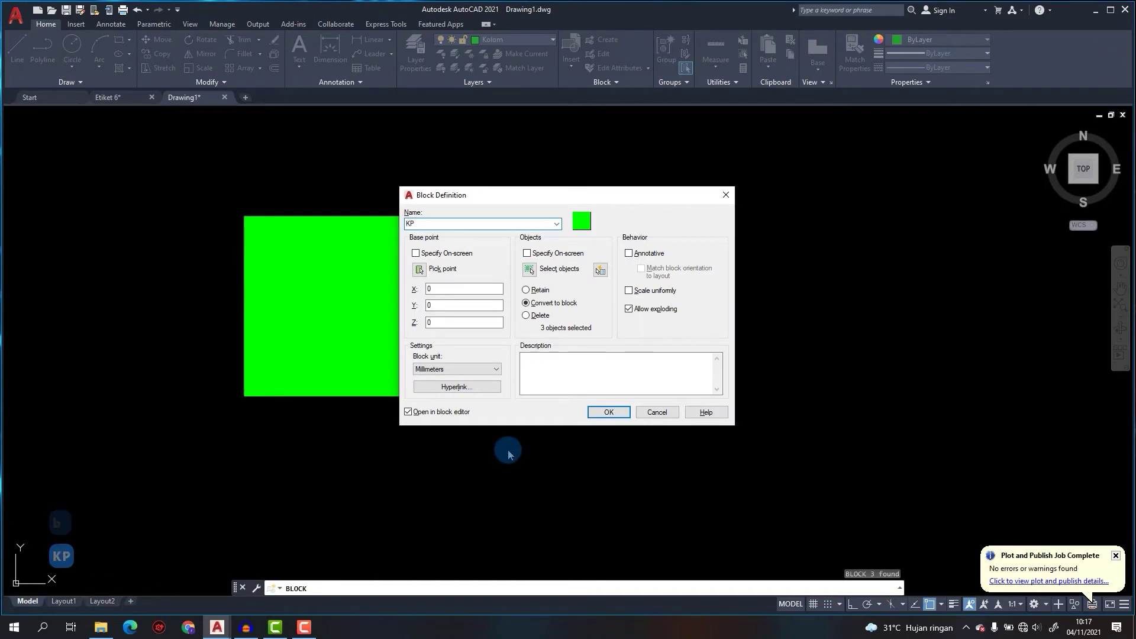
left_click(419, 271)
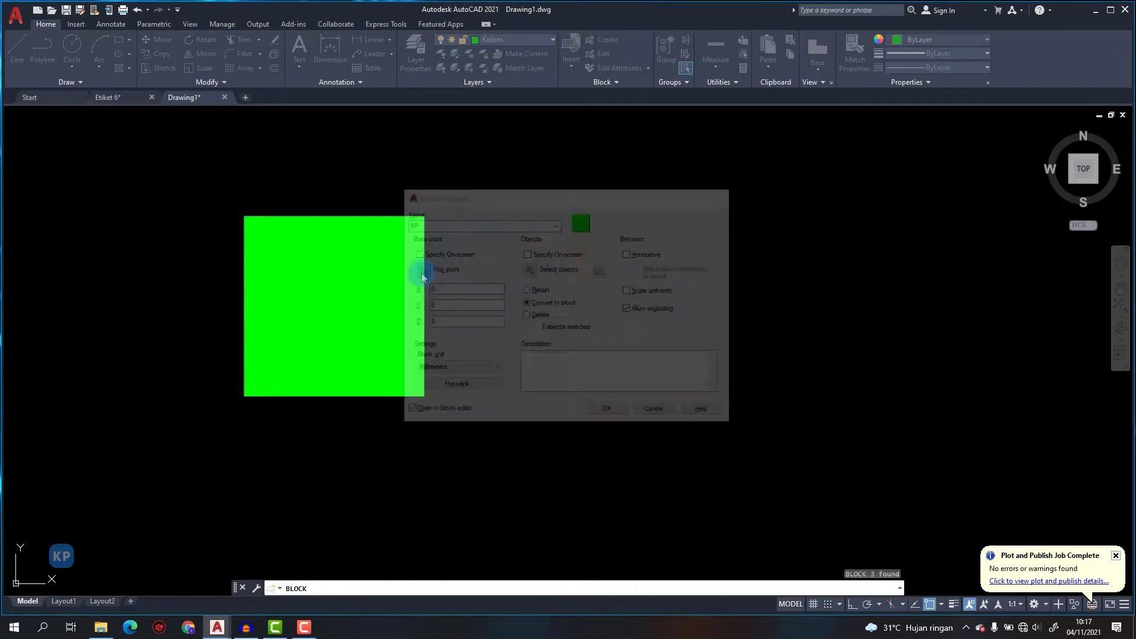
left_click(335, 306)
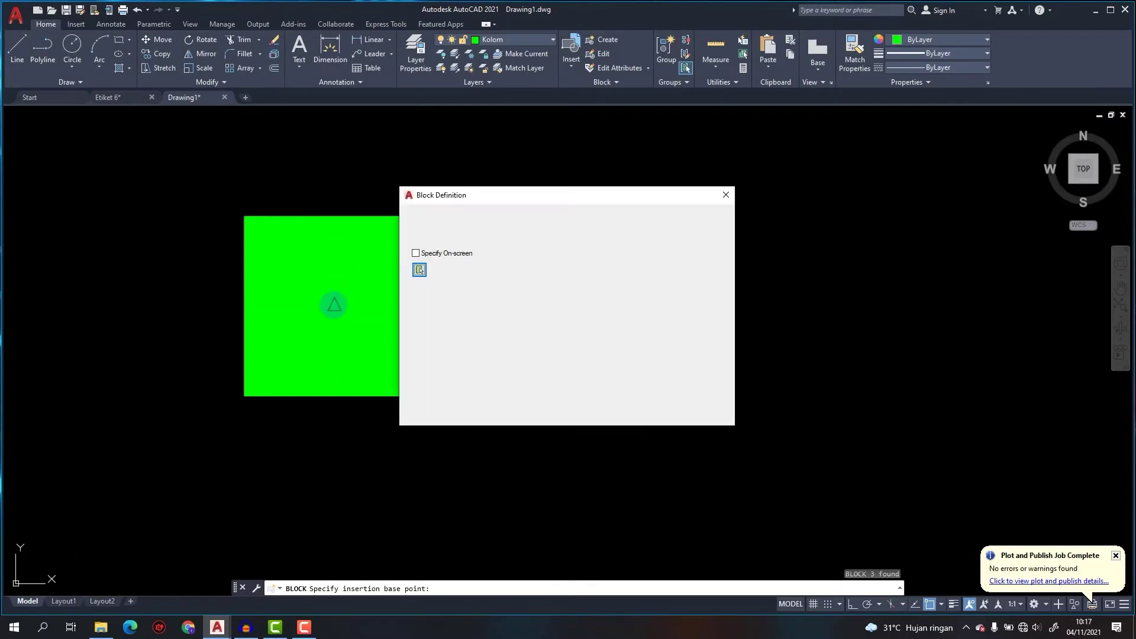
left_click(607, 413)
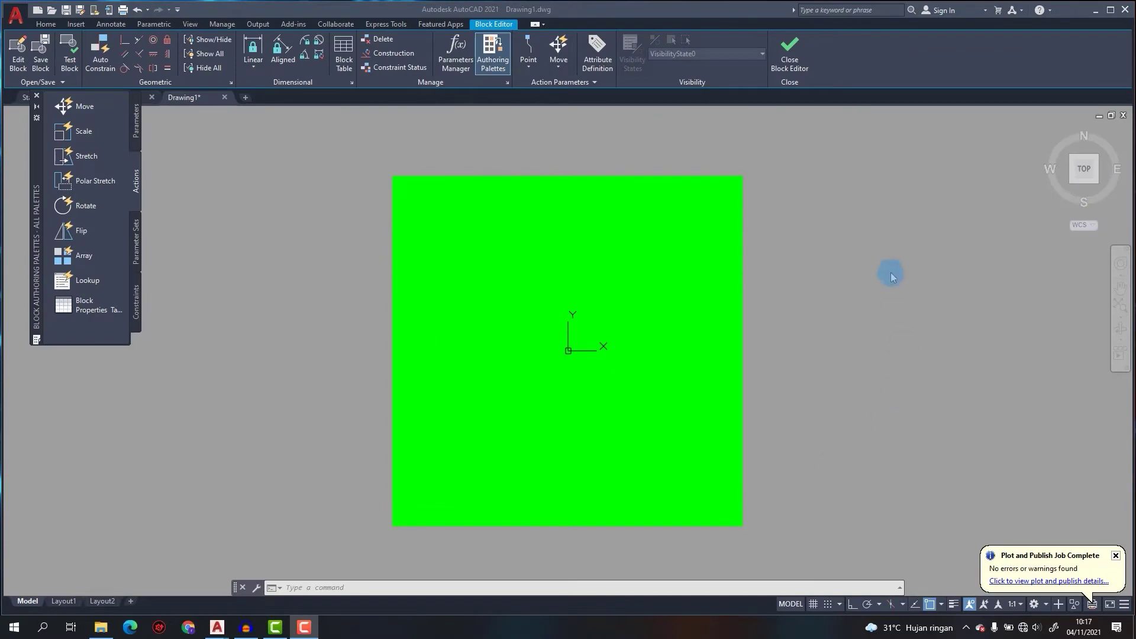
left_click(791, 59)
key("Escape")
key("Escape")
left_click(422, 212)
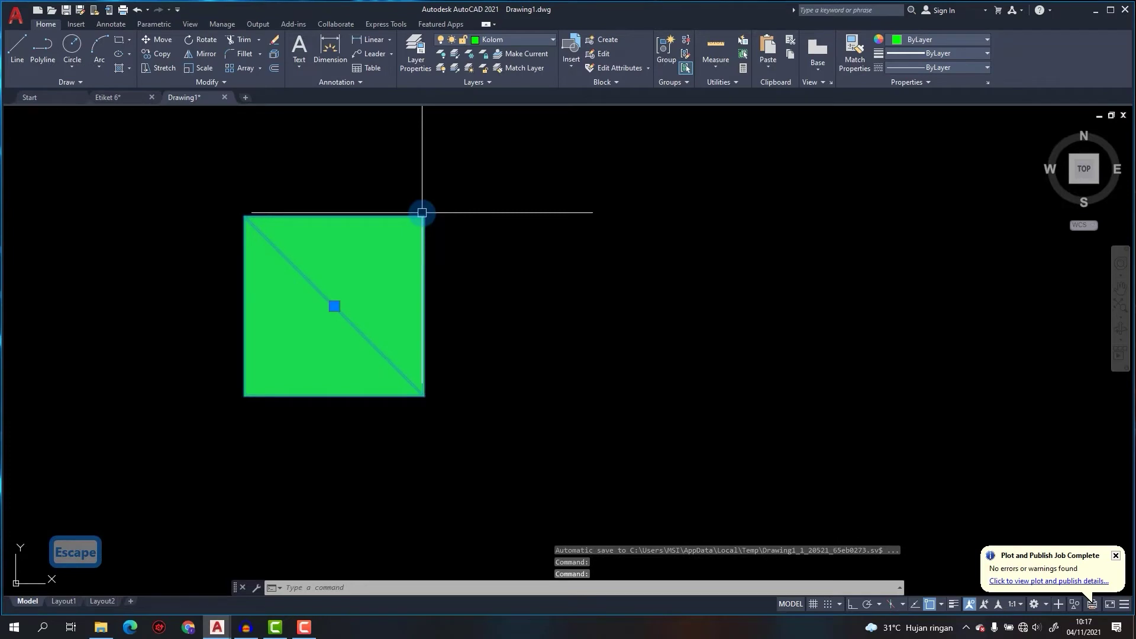
key("Escape")
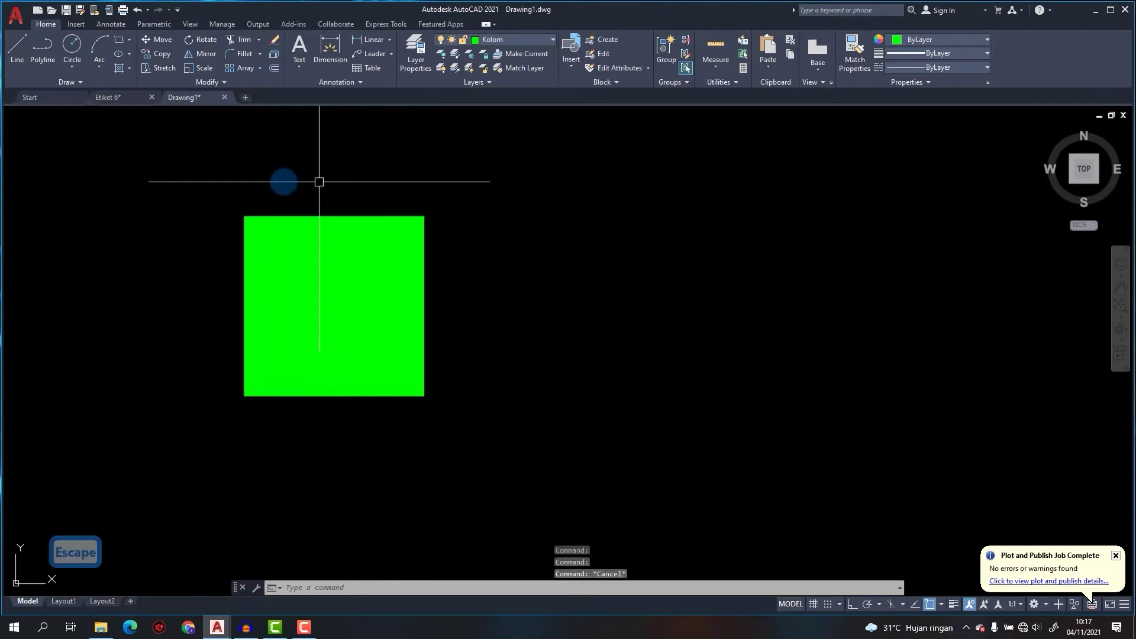
Draw a second 150 by 150 mm rectangle to the right of the filled KP column.
middle_click_drag(433, 330, 336, 283)
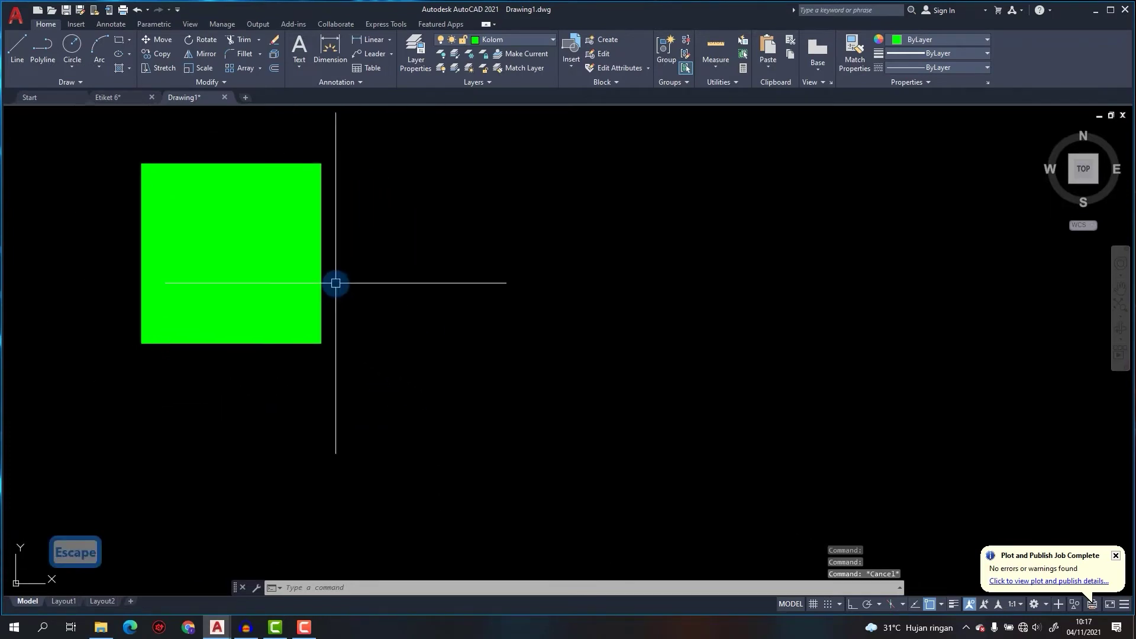
middle_click_drag(423, 296, 411, 323)
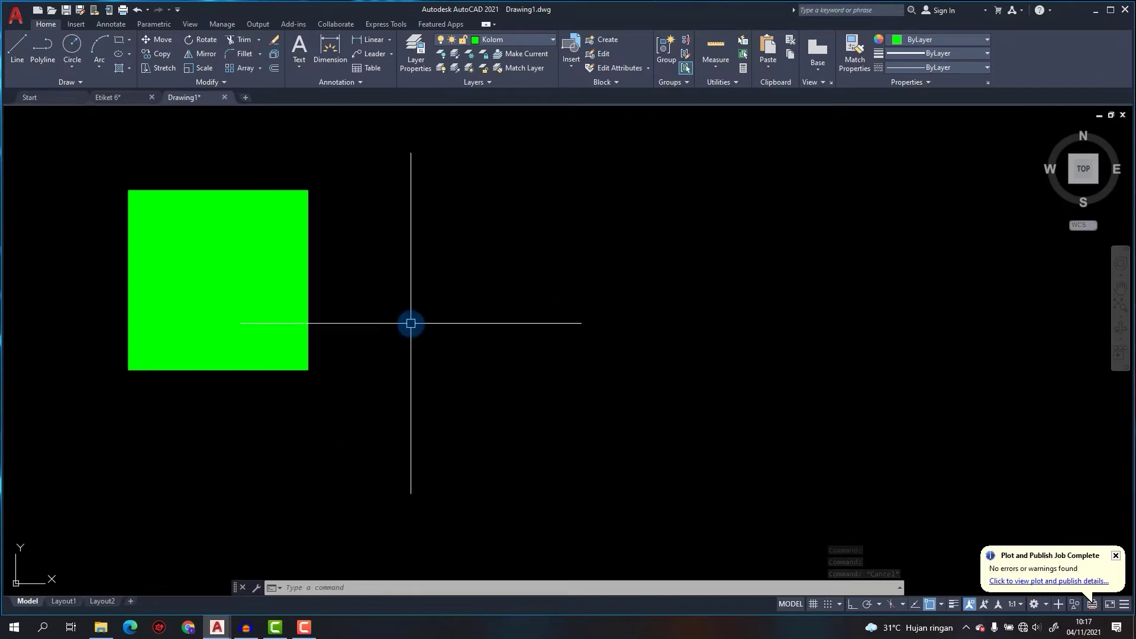
type("rec")
key("Return")
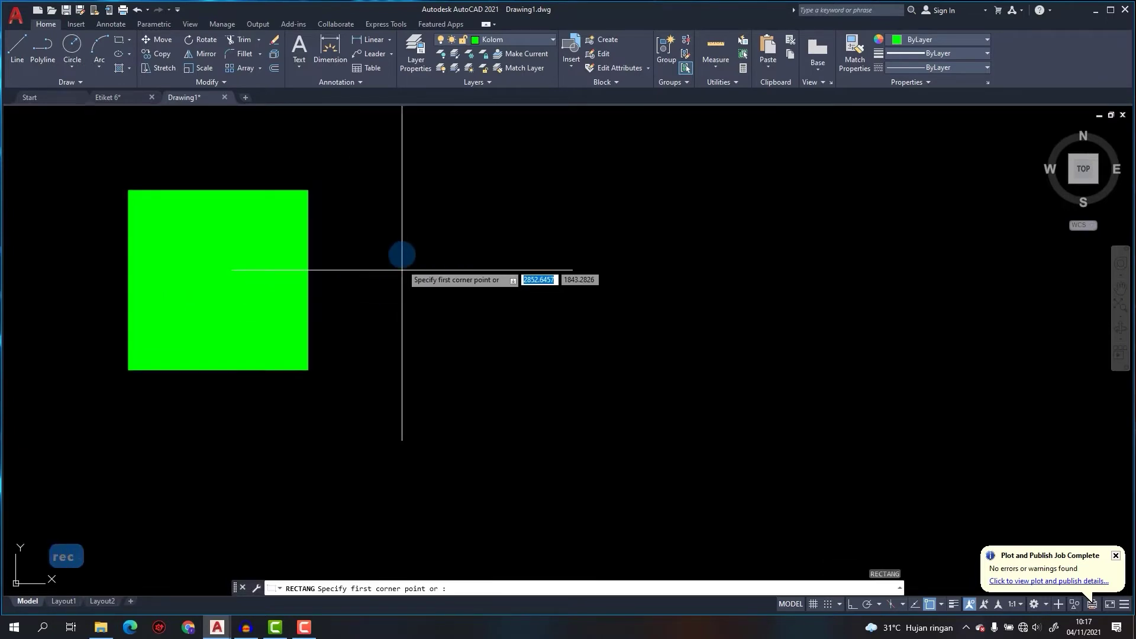
left_click(393, 220)
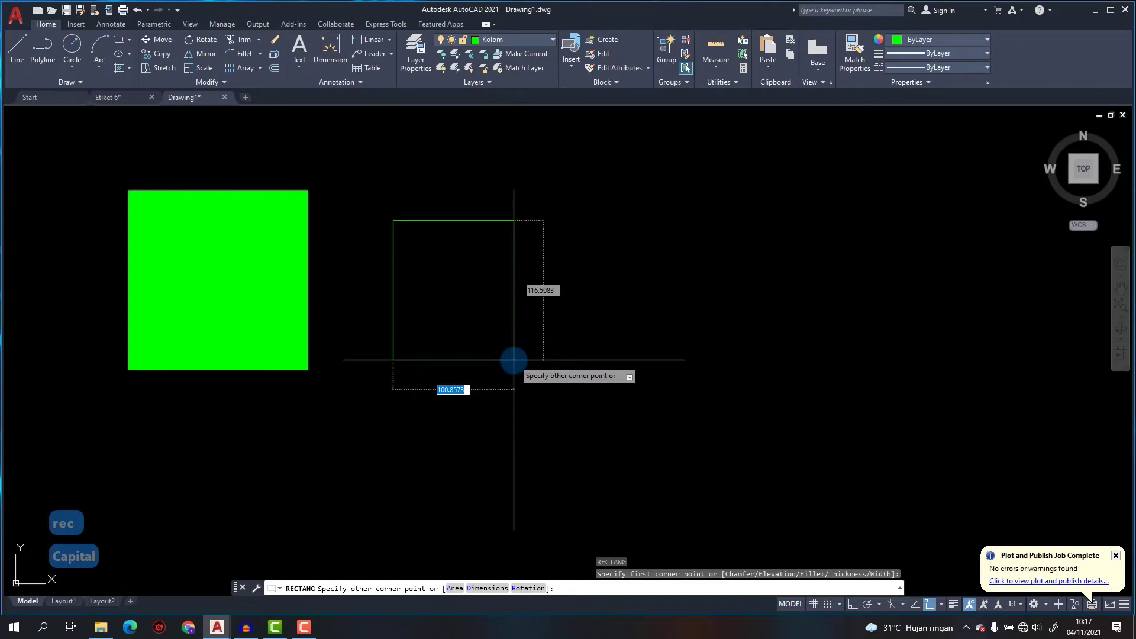
type("@1")
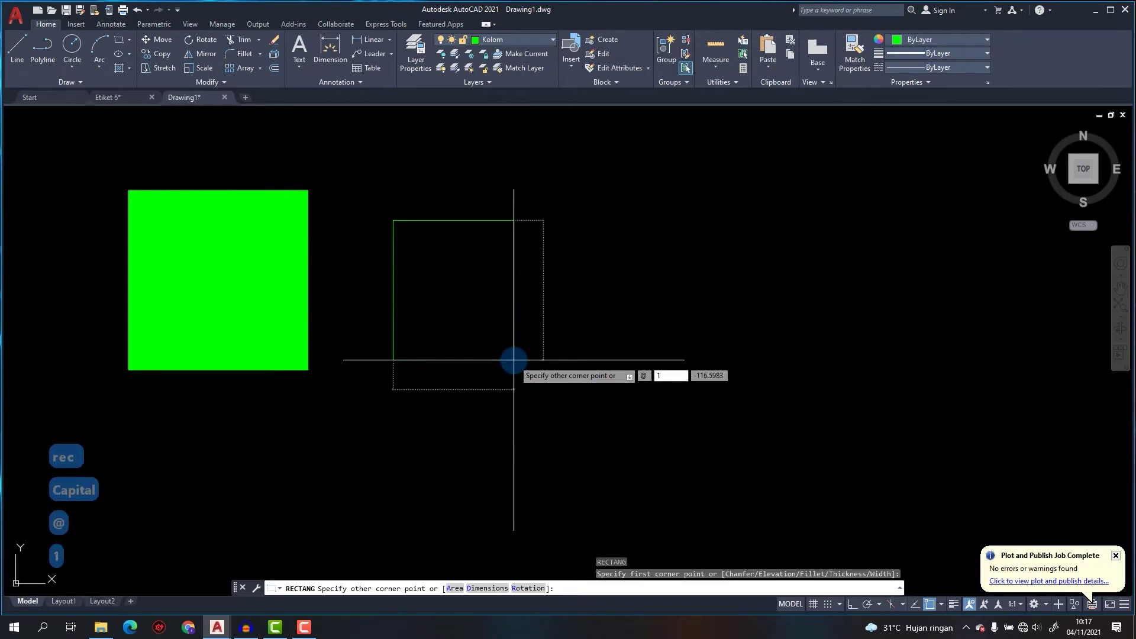
type("50,15")
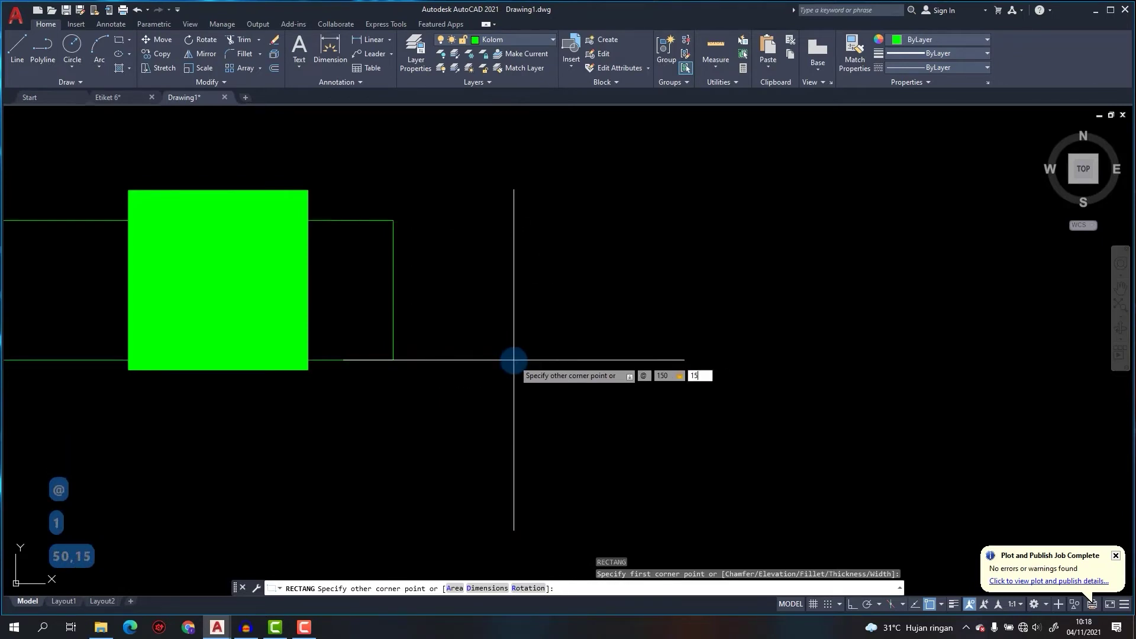
type("0")
key("Return")
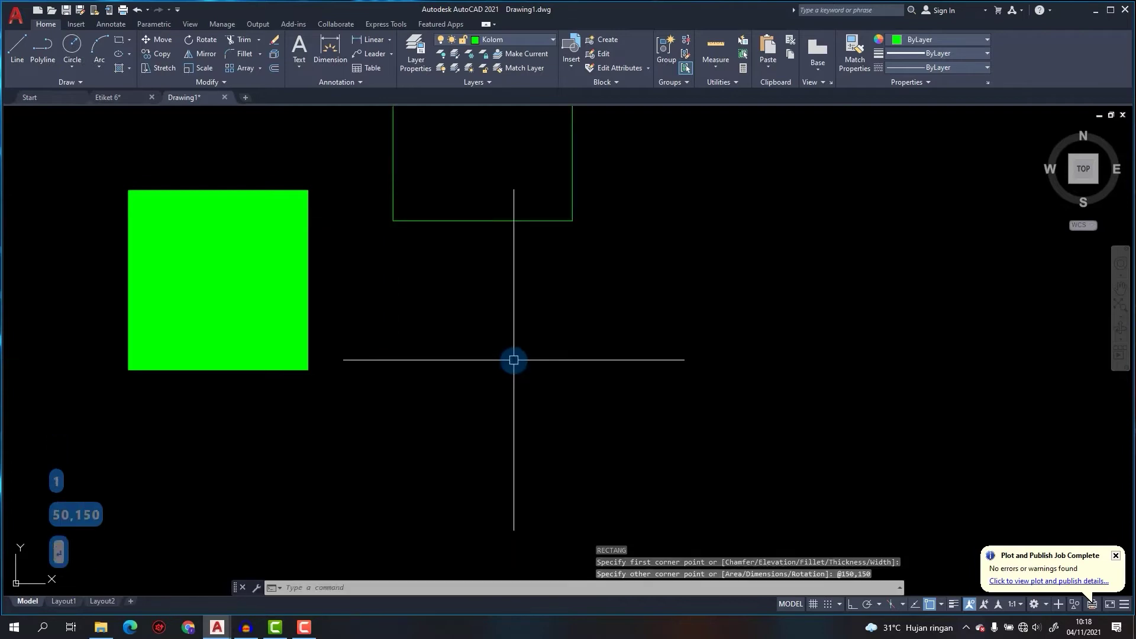
Move the new rectangle beside the filled column so that their upper edges line up.
left_click(453, 220)
middle_click_drag(441, 208, 447, 236)
type("m")
key("space")
middle_click_drag(432, 158, 462, 237)
left_click(429, 150)
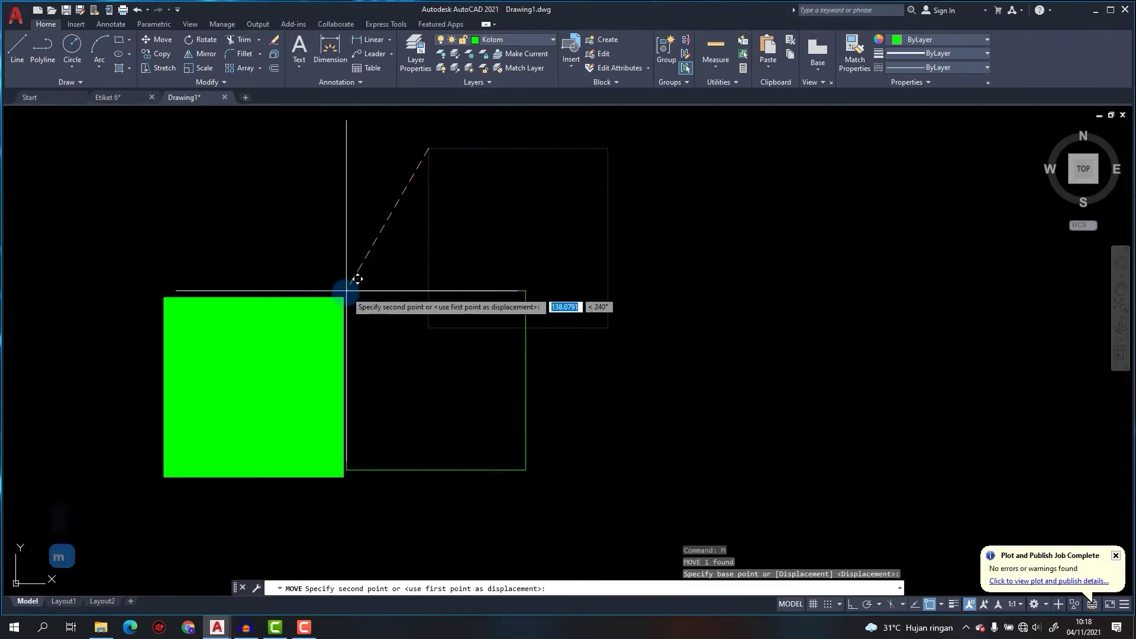
left_click(392, 298)
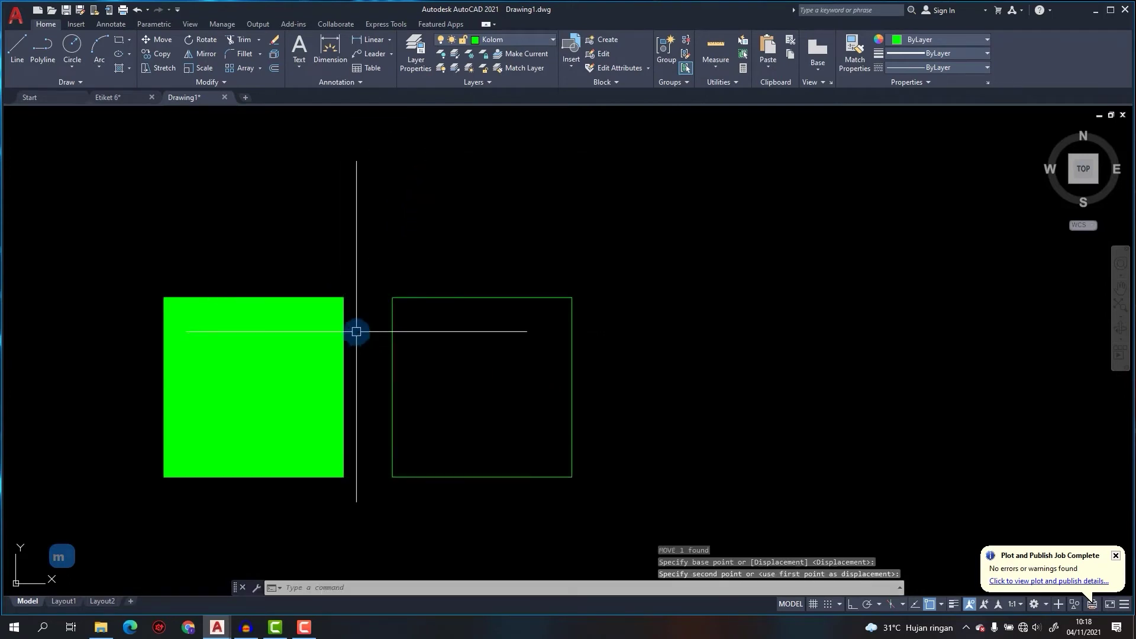
Offset the unfilled 150 mm square inward by 15 mm.
middle_click_drag(356, 331, 530, 271)
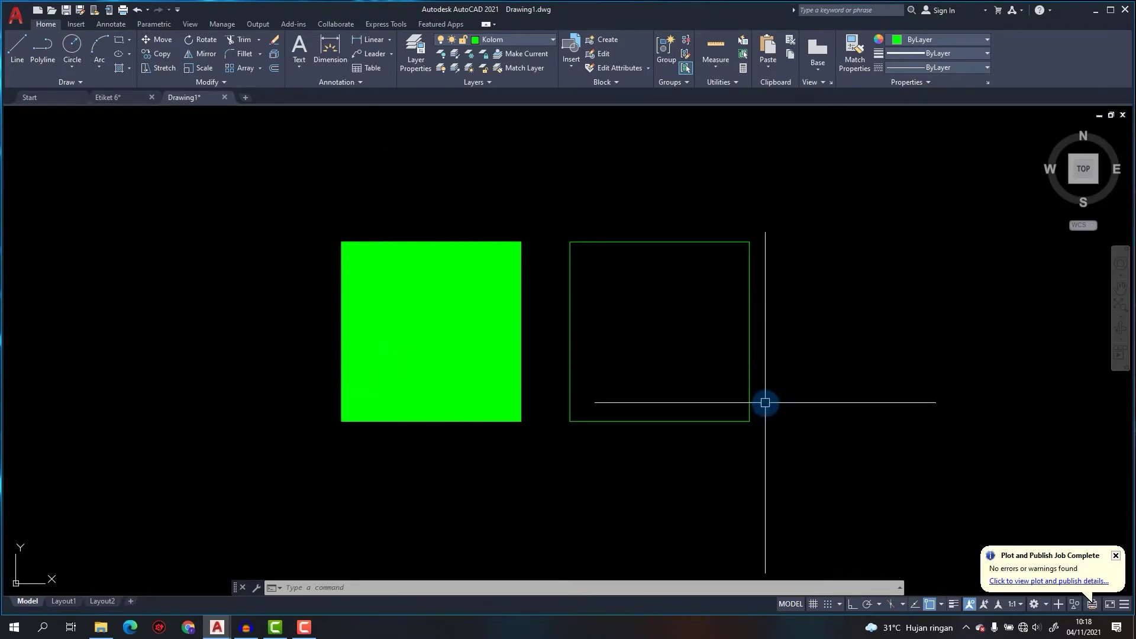
scroll(744, 347, "up", 2)
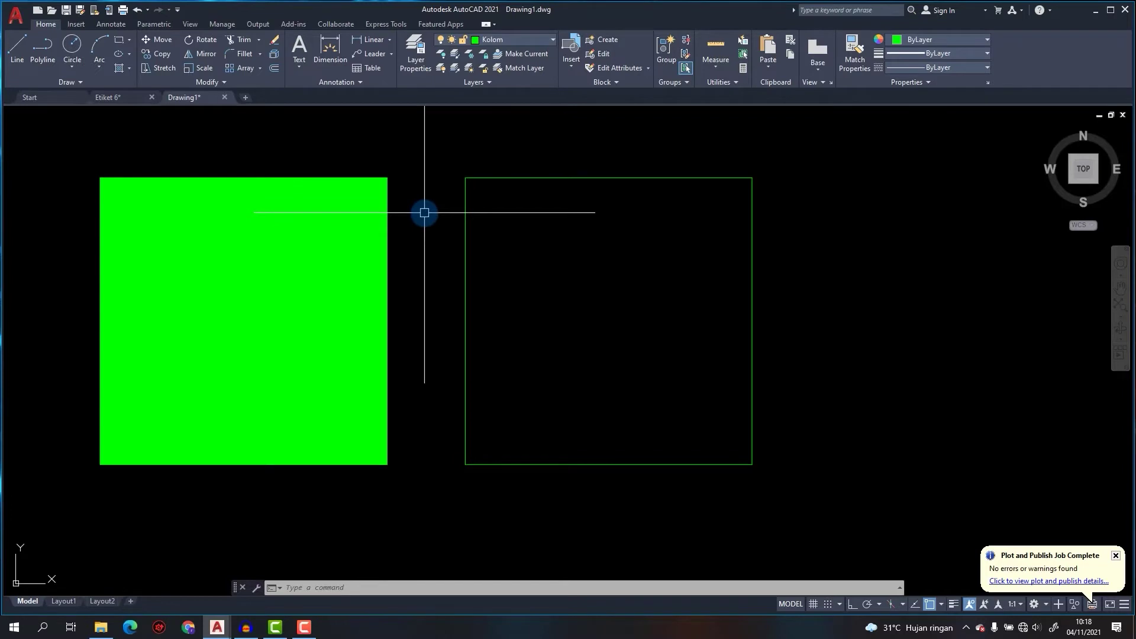
middle_click_drag(416, 212, 448, 218)
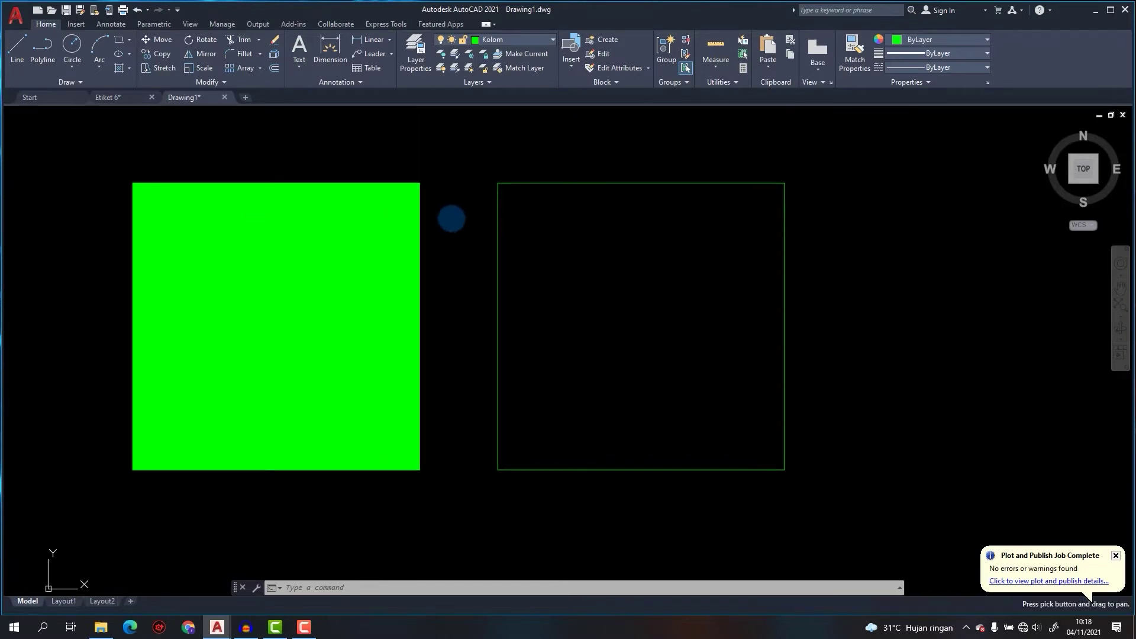
left_click(424, 196)
key("Escape")
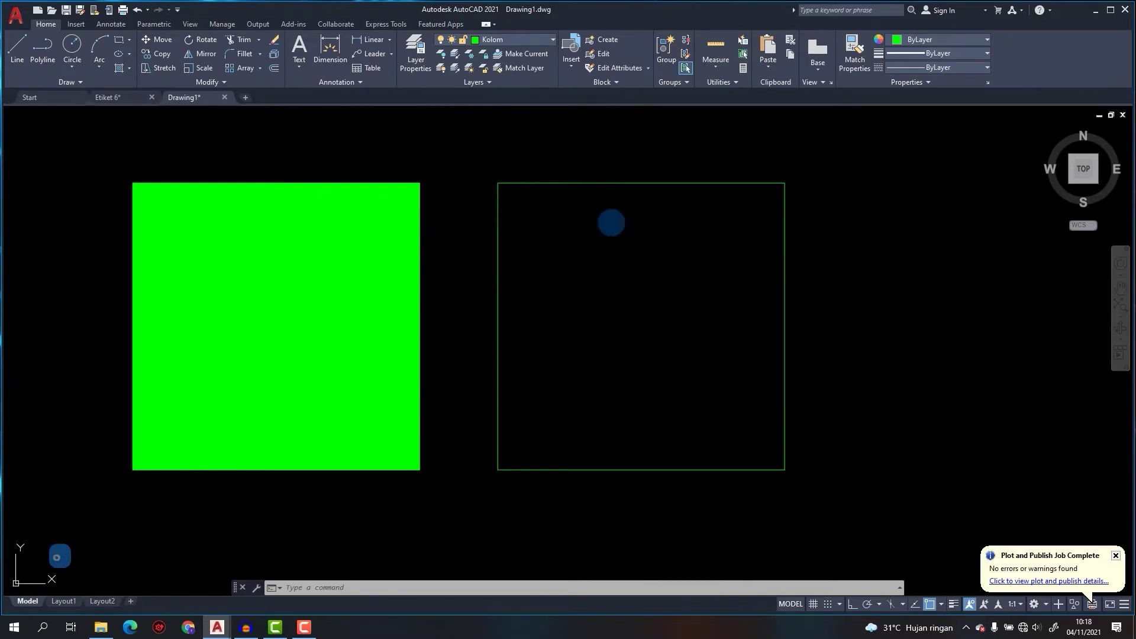
key("Return")
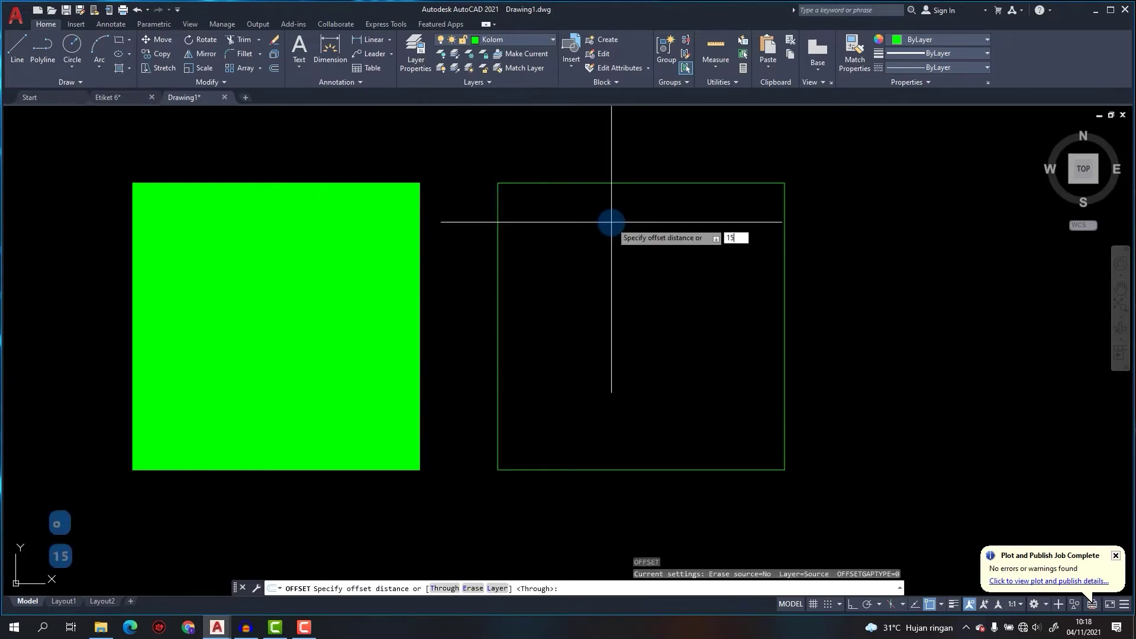
type("15")
key("Return")
left_click(608, 184)
left_click(603, 242)
key("Escape")
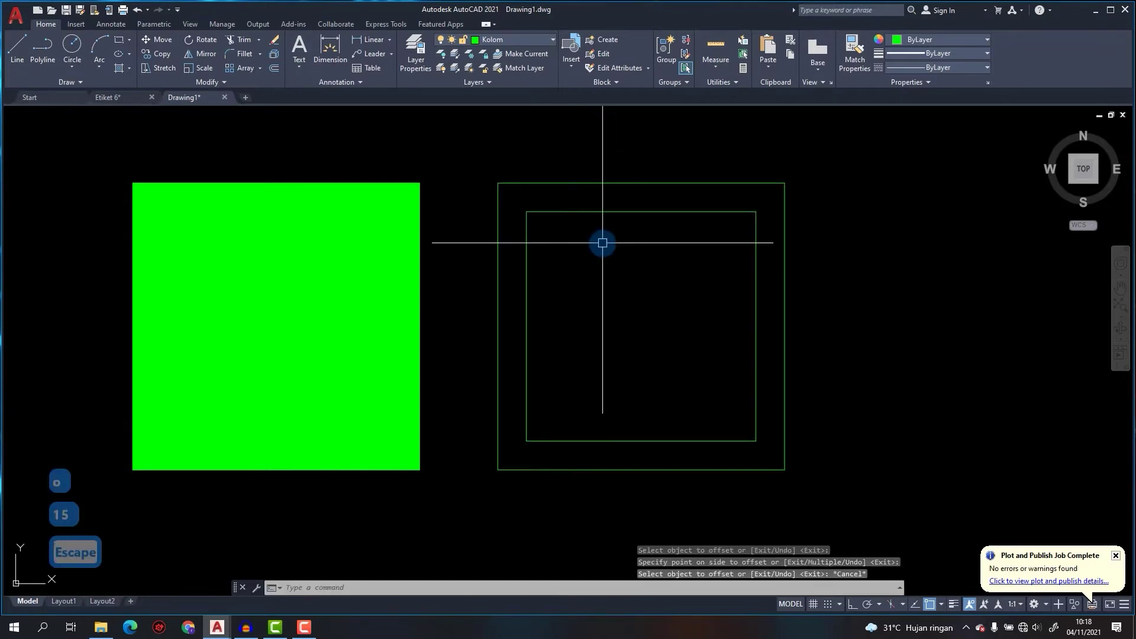
Offset the inner square inward by 4 mm to form a double outline.
scroll(602, 243, "up", 2)
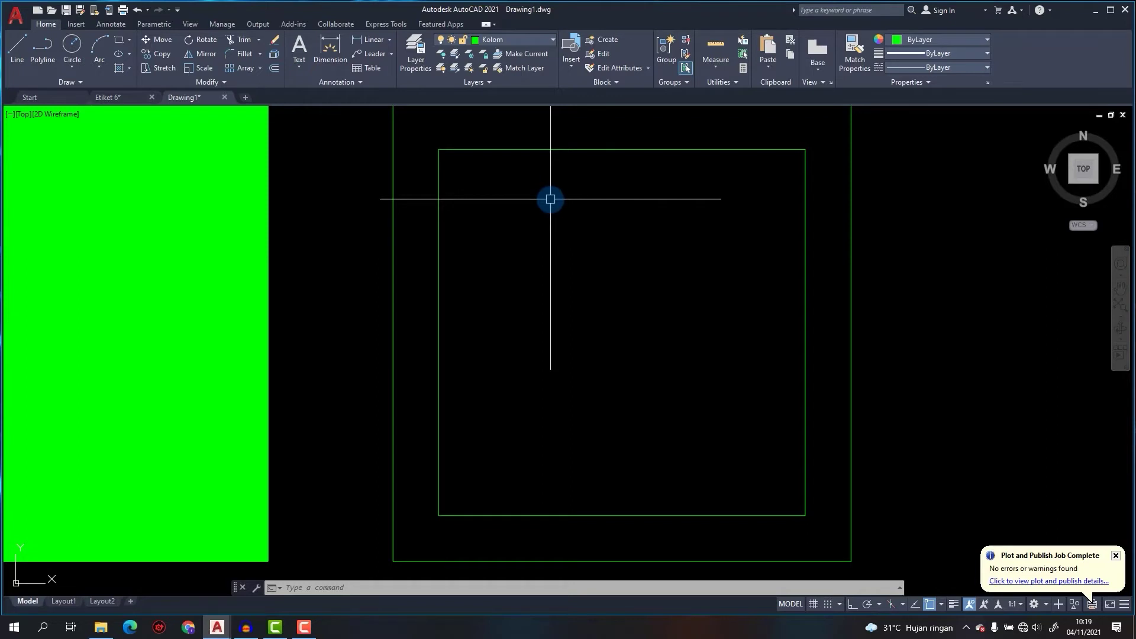
key("Return")
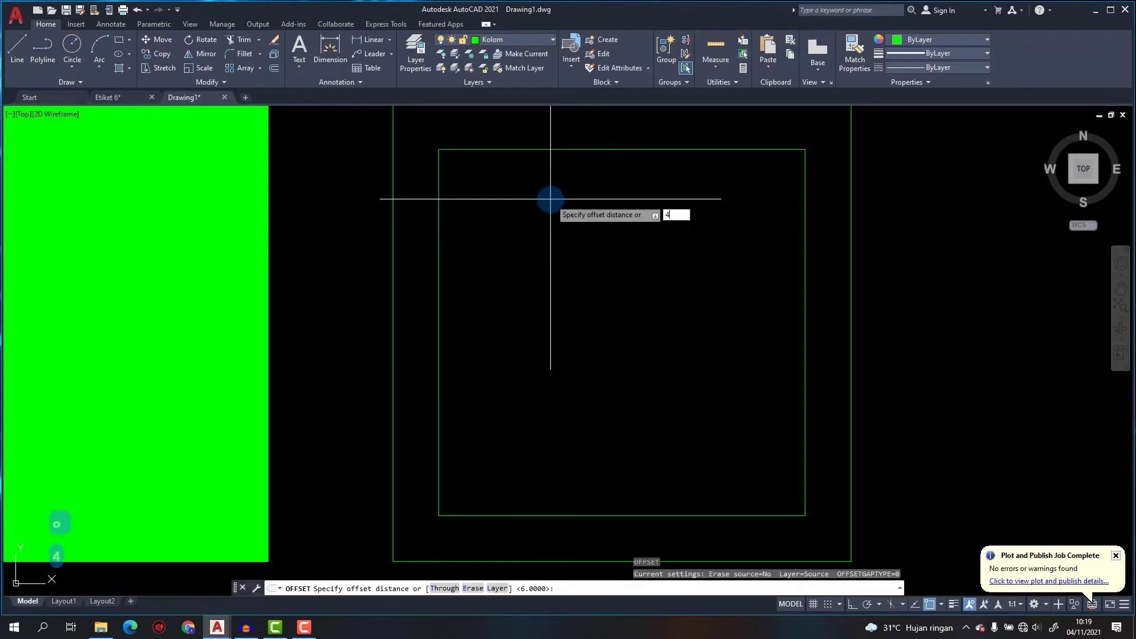
type("4")
key("Return")
left_click(552, 150)
left_click(554, 202)
key("Escape")
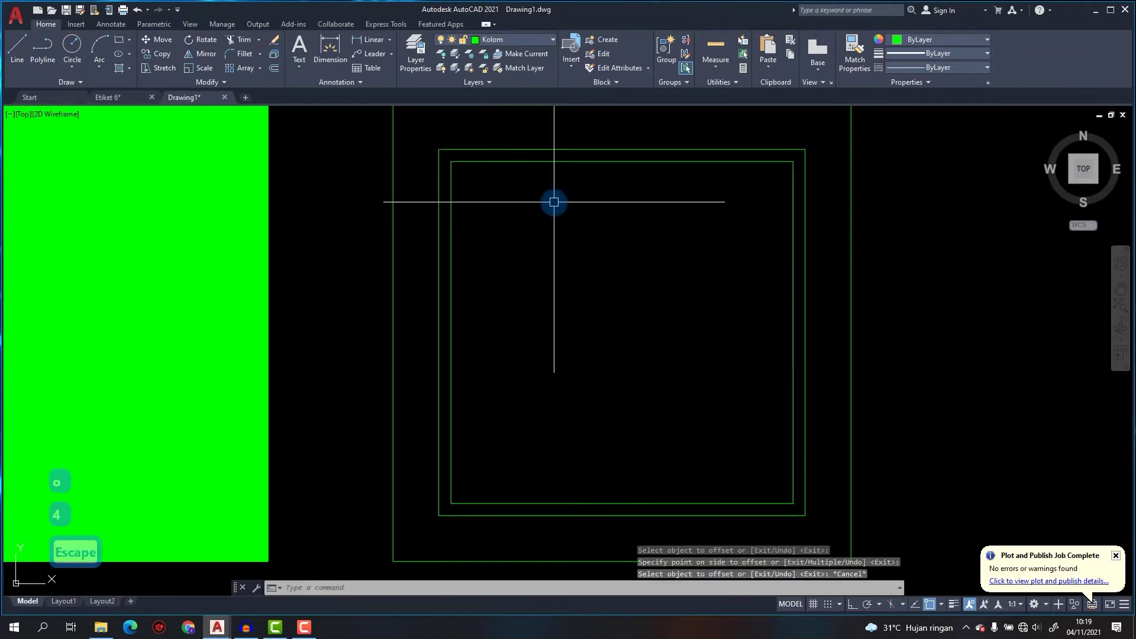
Draw a circle of radius 6 mm inside the innermost square.
type("c")
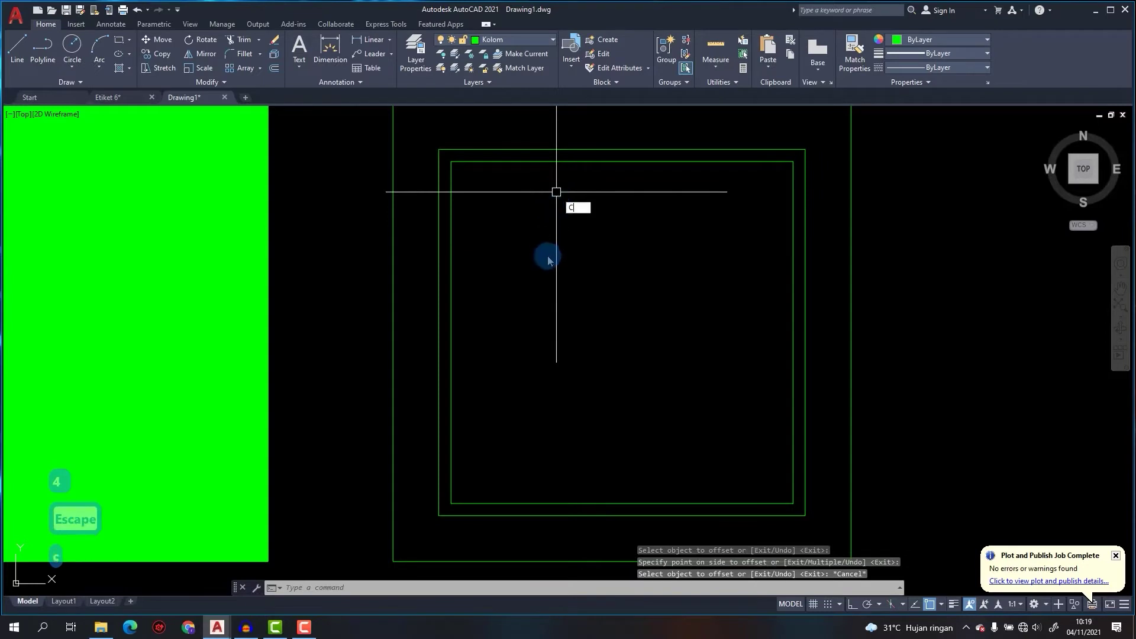
key("Return")
left_click(544, 265)
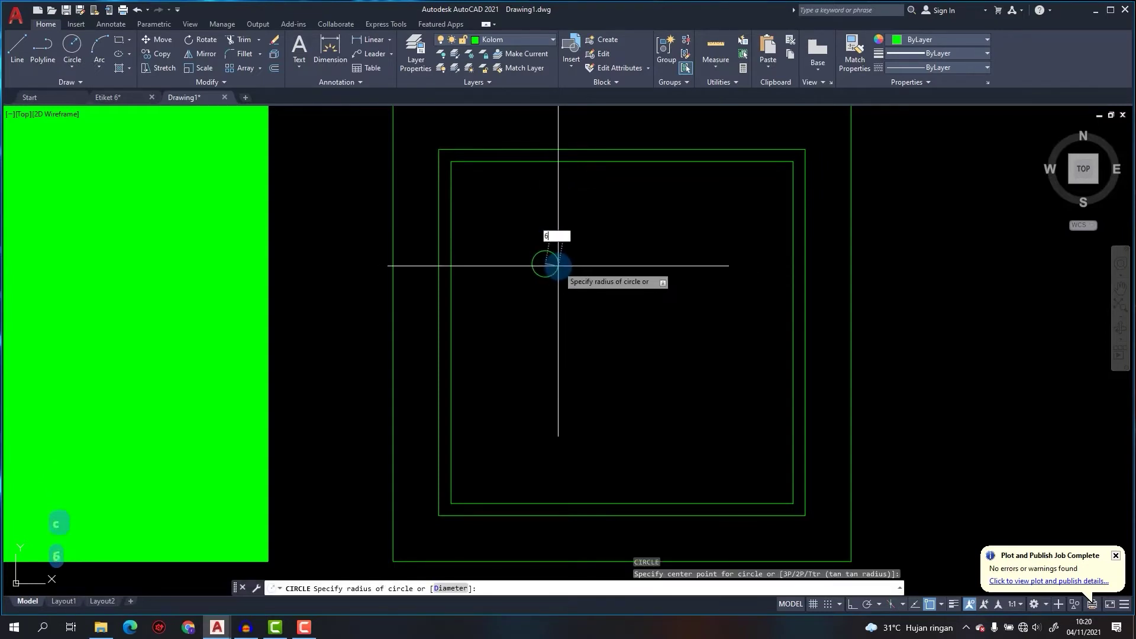
type("6")
key("Return")
Move the circle so its left quadrant point sits on the innermost square's upper-left corner.
left_click(558, 266)
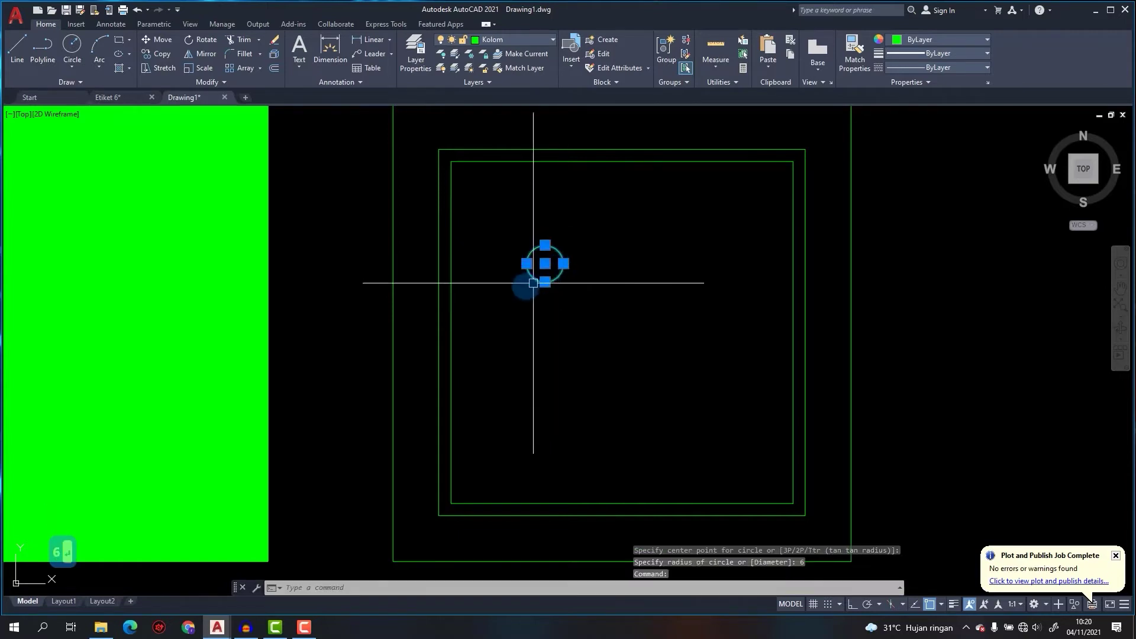
key("Return")
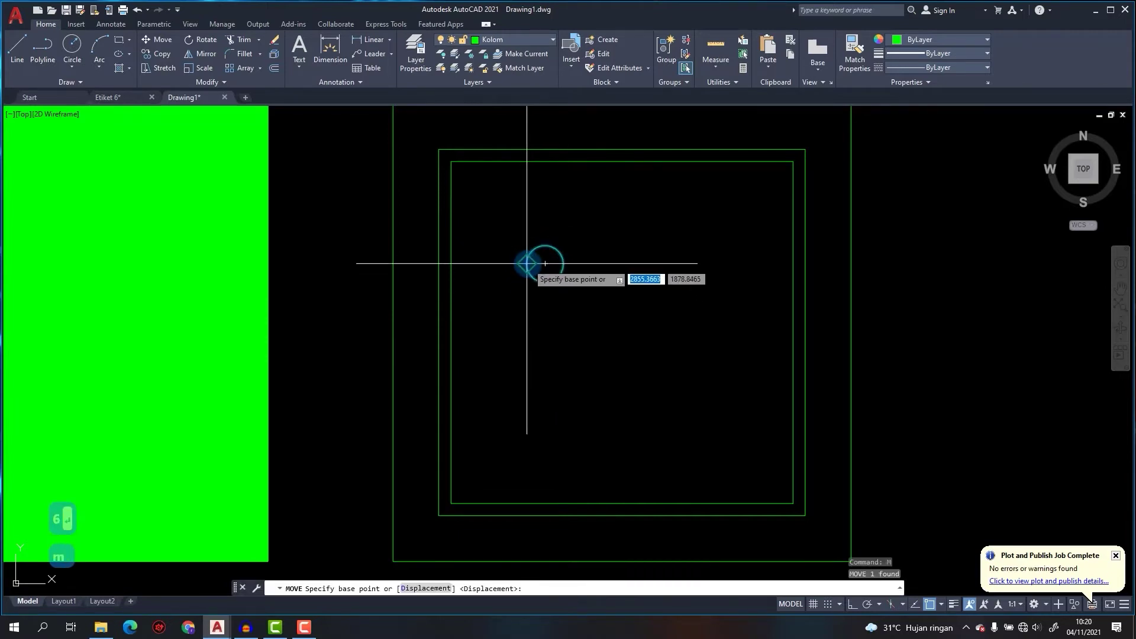
left_click(544, 263)
left_click(451, 160)
scroll(474, 144, "up", 4)
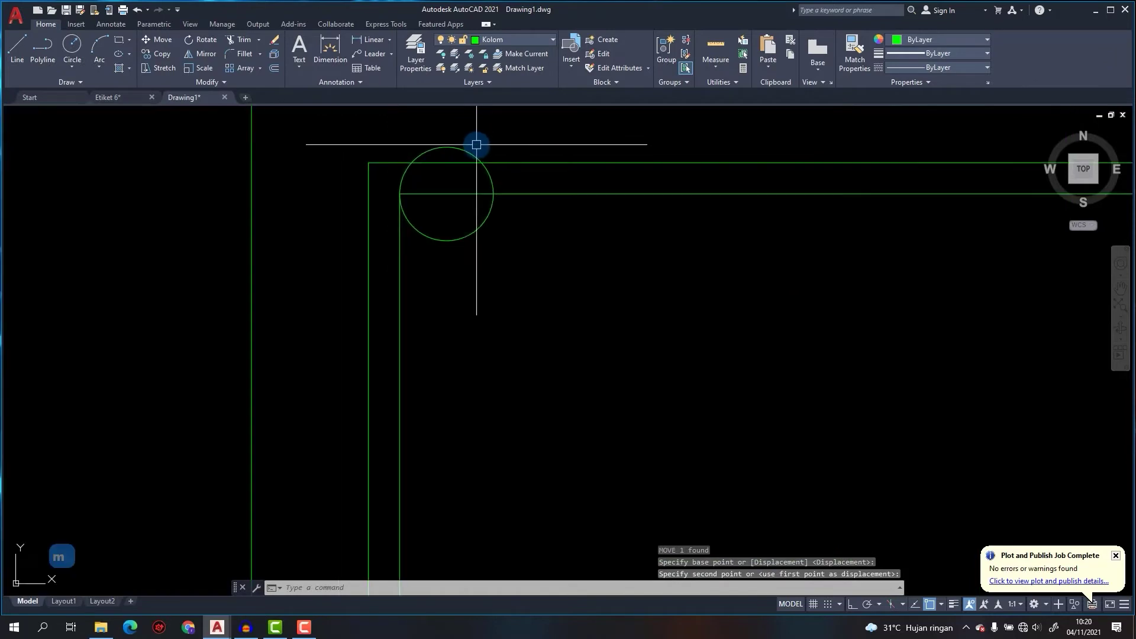
Move the circle straight down so its top quadrant point touches the innermost square's upper edge.
left_click(464, 144)
left_click(451, 153)
type("m")
key("Return")
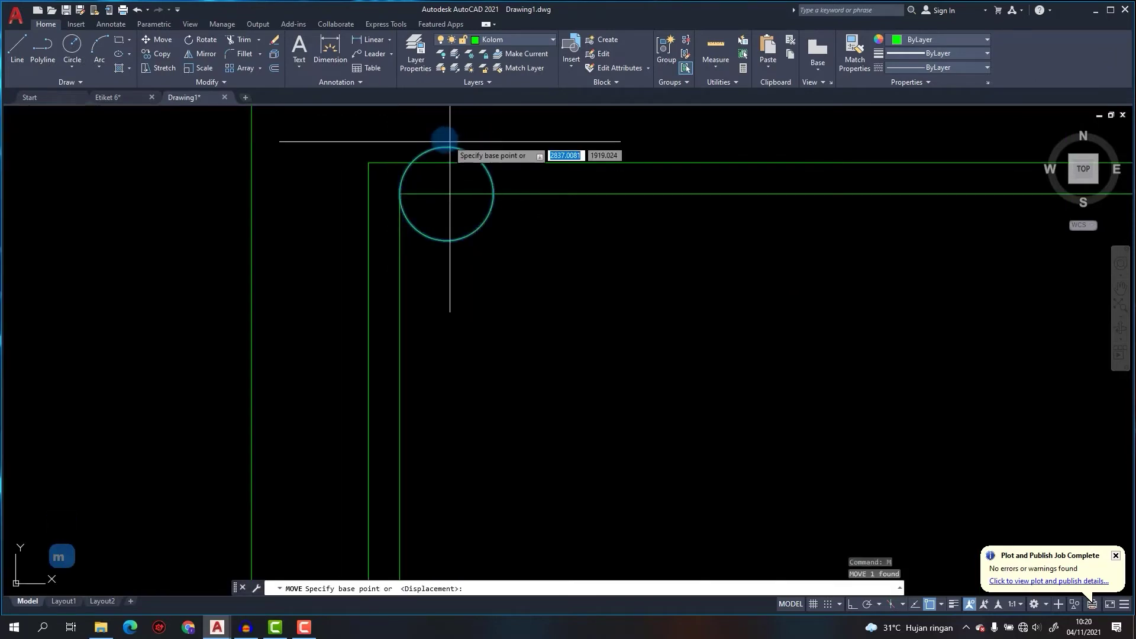
left_click(447, 148)
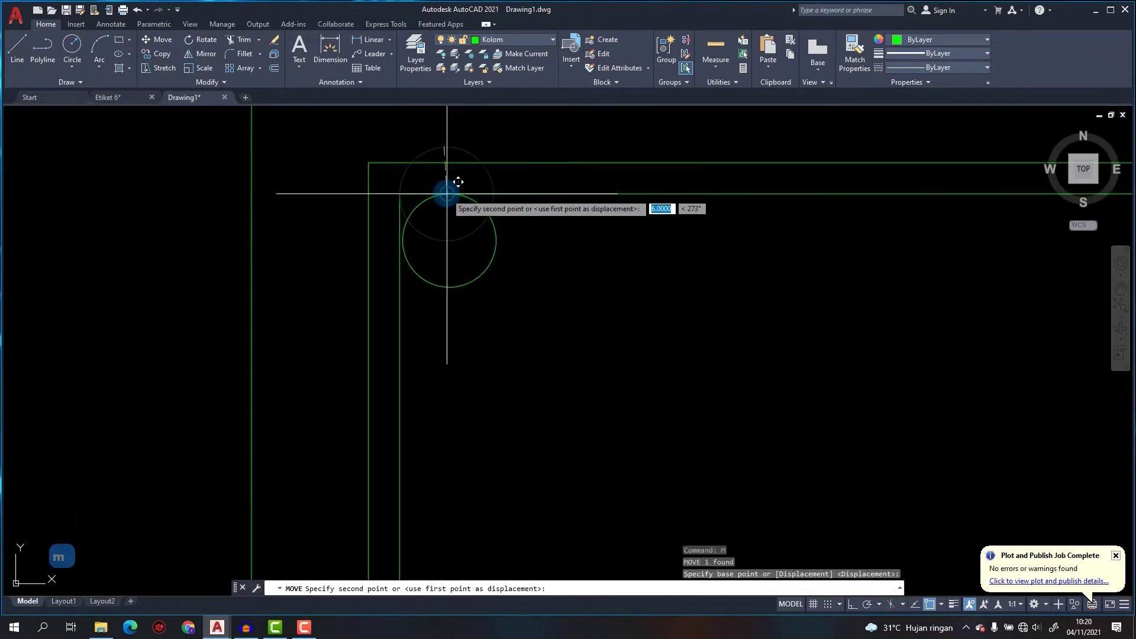
left_click(447, 193)
mouse_move(430, 196)
middle_mouse_down()
mouse_move(485, 183)
mouse_move(465, 160)
middle_mouse_up()
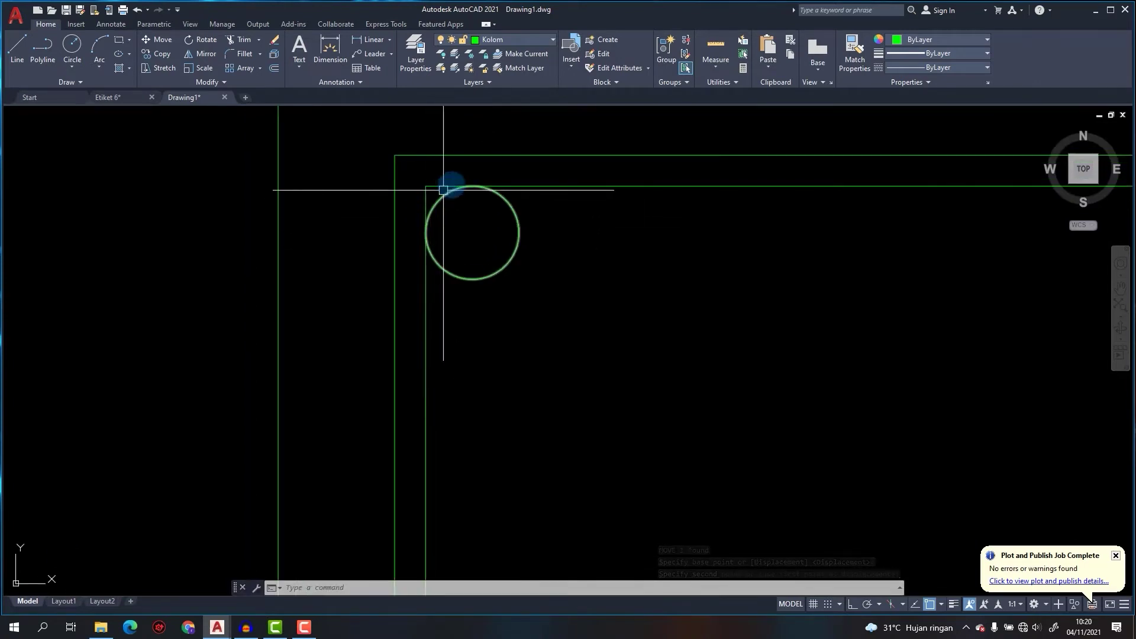
scroll(452, 183, "down", 5)
middle_click_drag(542, 207, 513, 186)
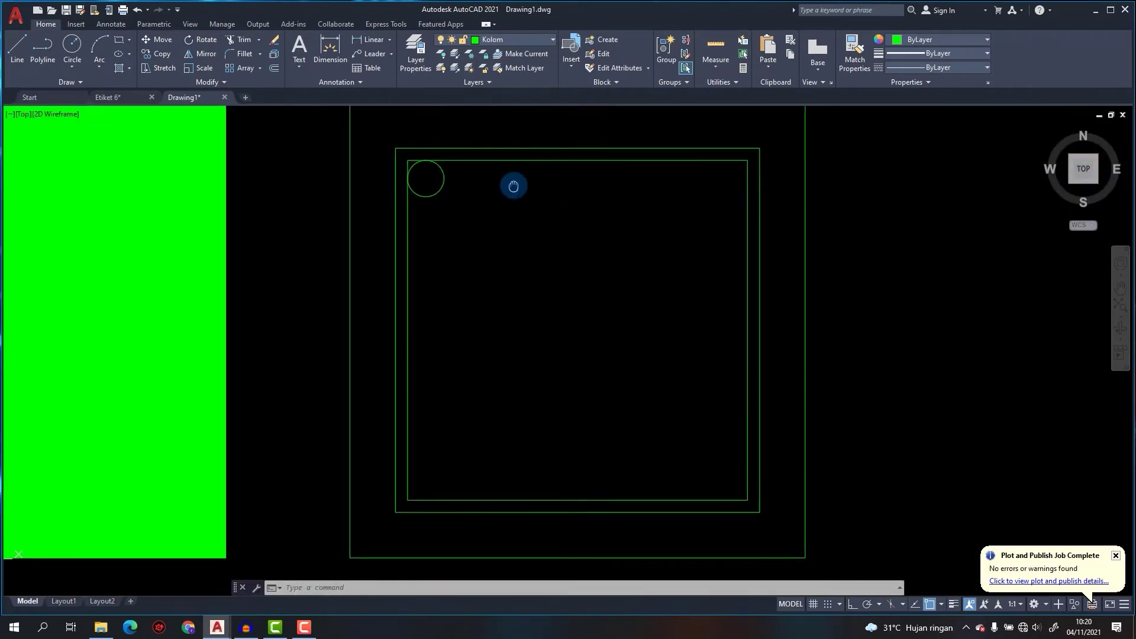
Fillet the upper-left corner of the innermost square with a radius of 6 mm.
type("f")
key("Return")
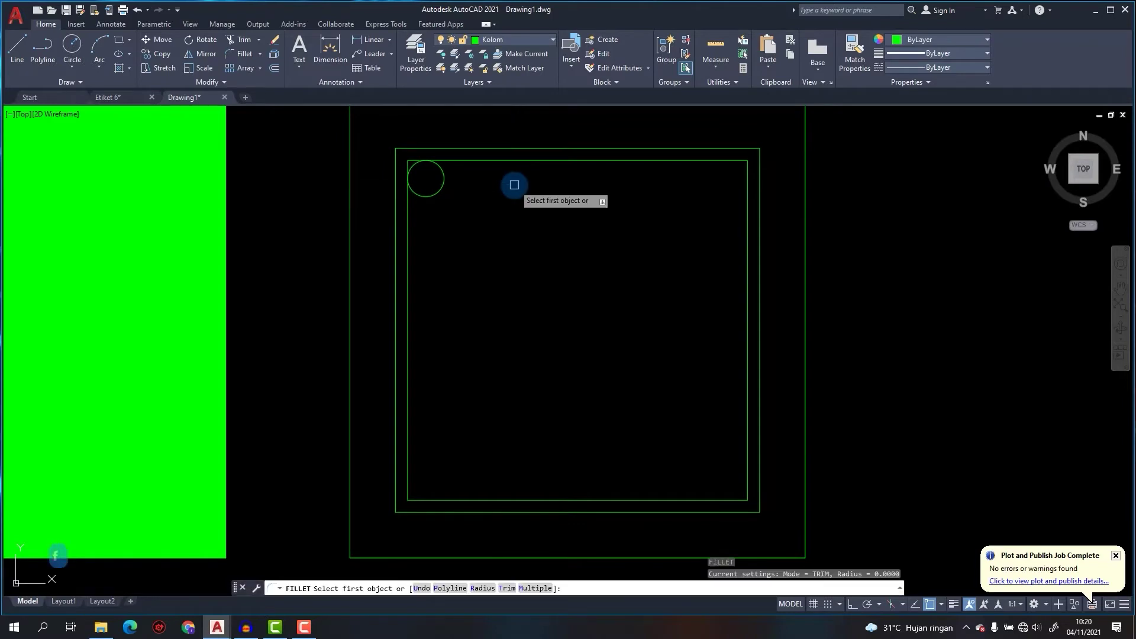
type("R")
key("Return")
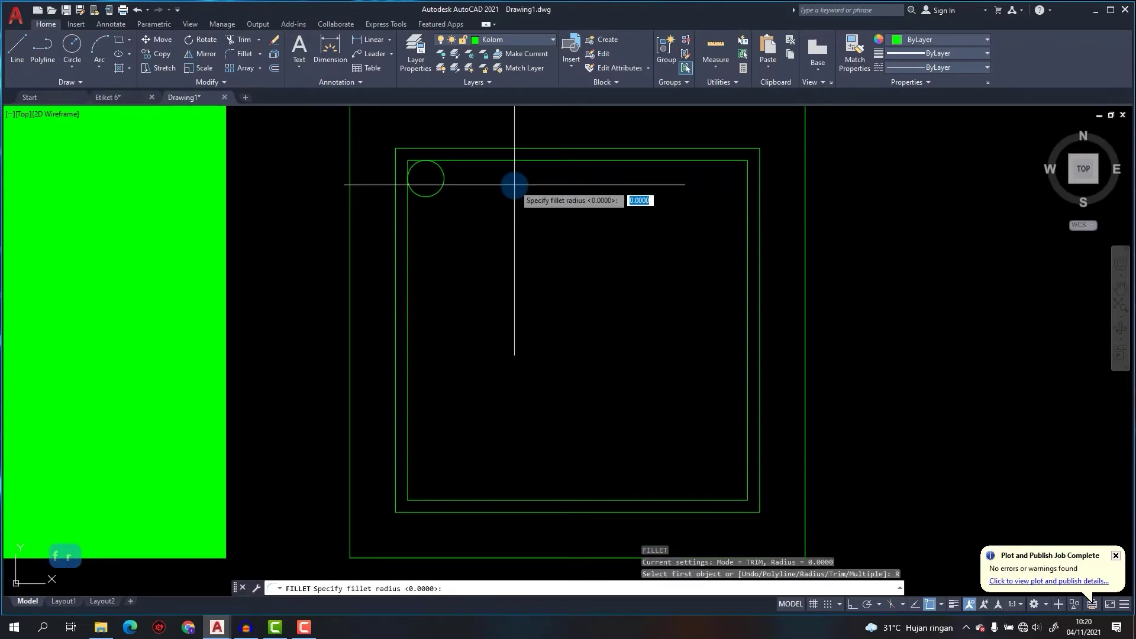
key("Return")
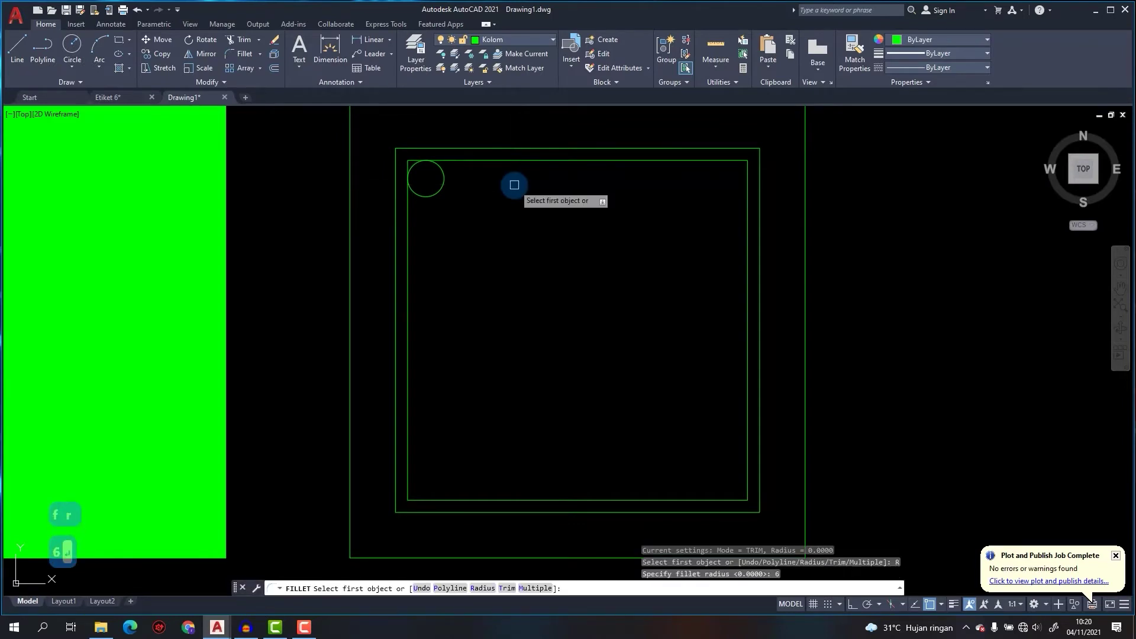
left_click(409, 236)
left_click(459, 161)
scroll(405, 165, "up", 6)
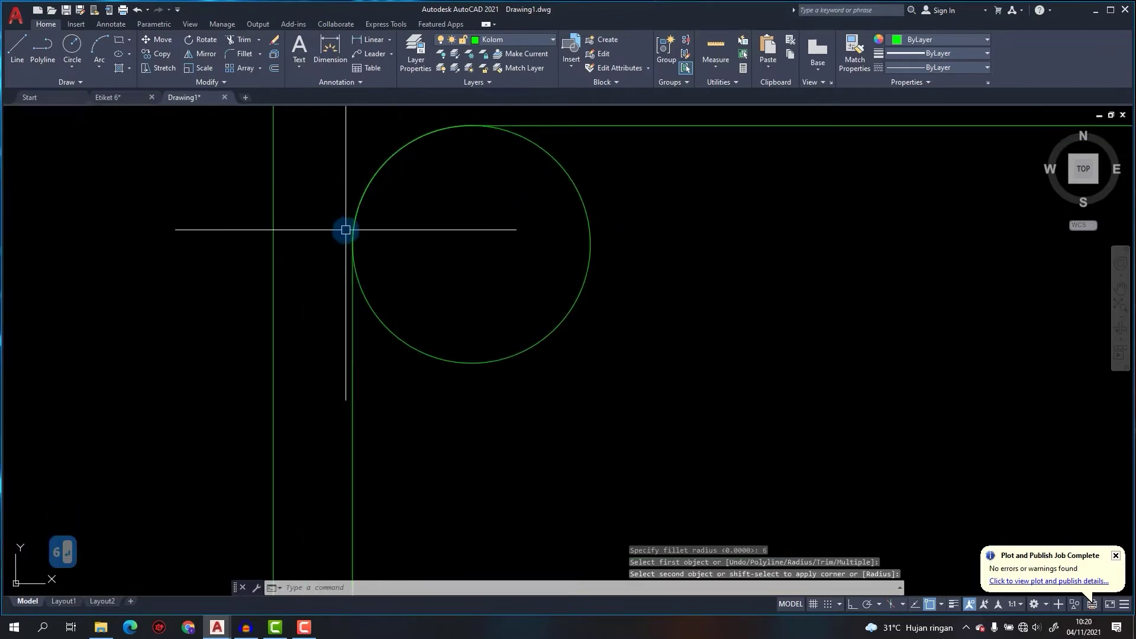
scroll(413, 172, "down", 8)
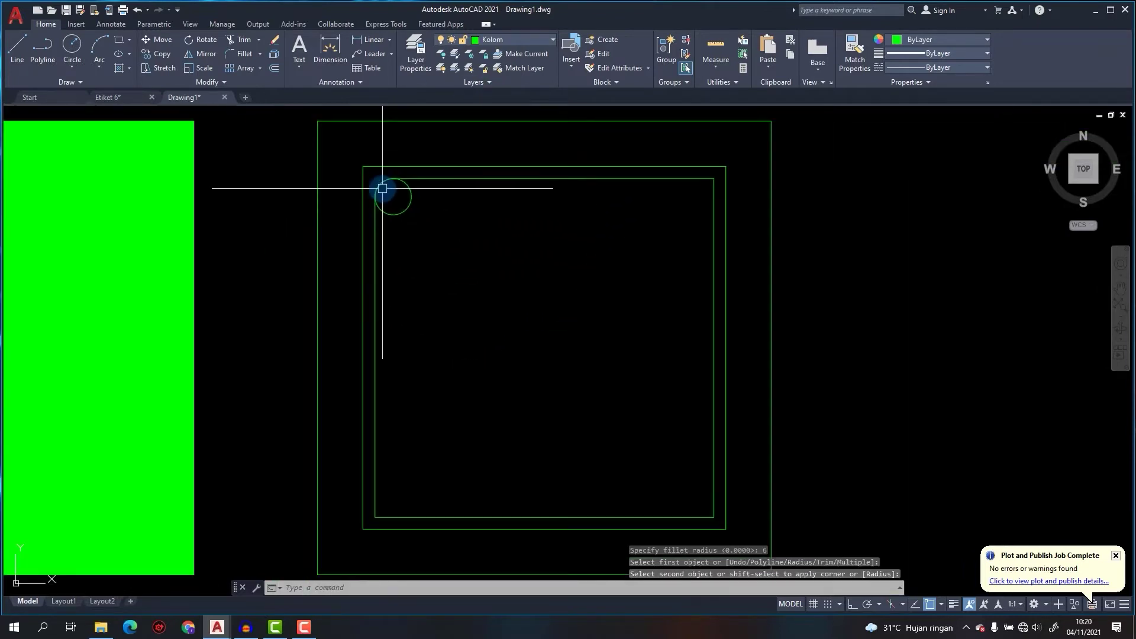
Fillet the remaining three corners of the innermost square with the same 6 mm radius.
key("Return")
left_click(685, 180)
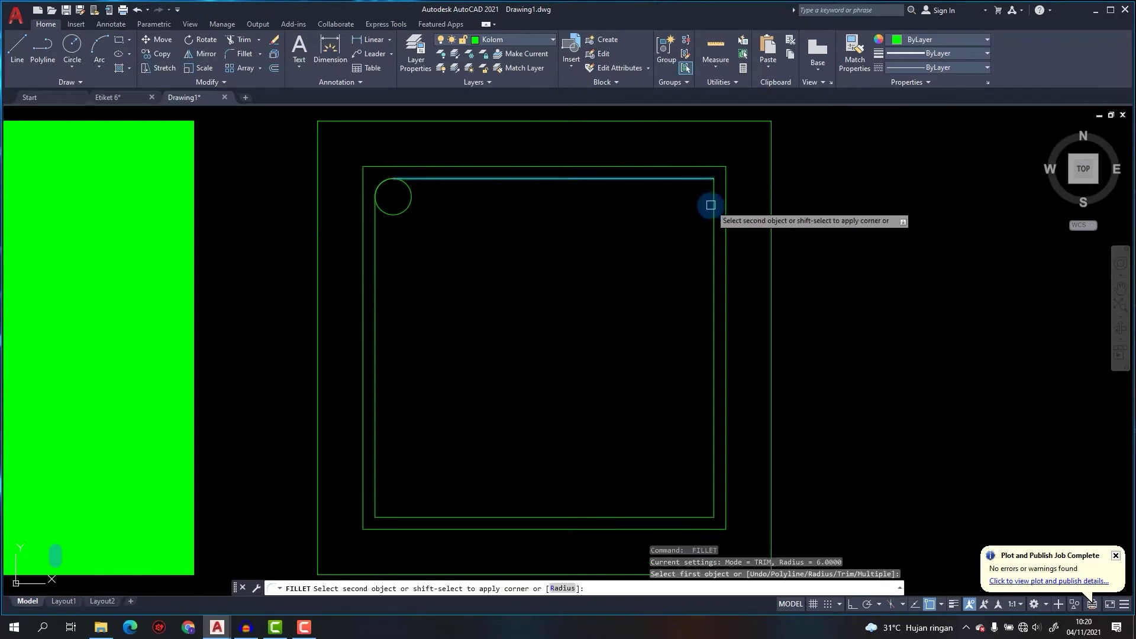
left_click(712, 205)
key("Return")
left_click(376, 500)
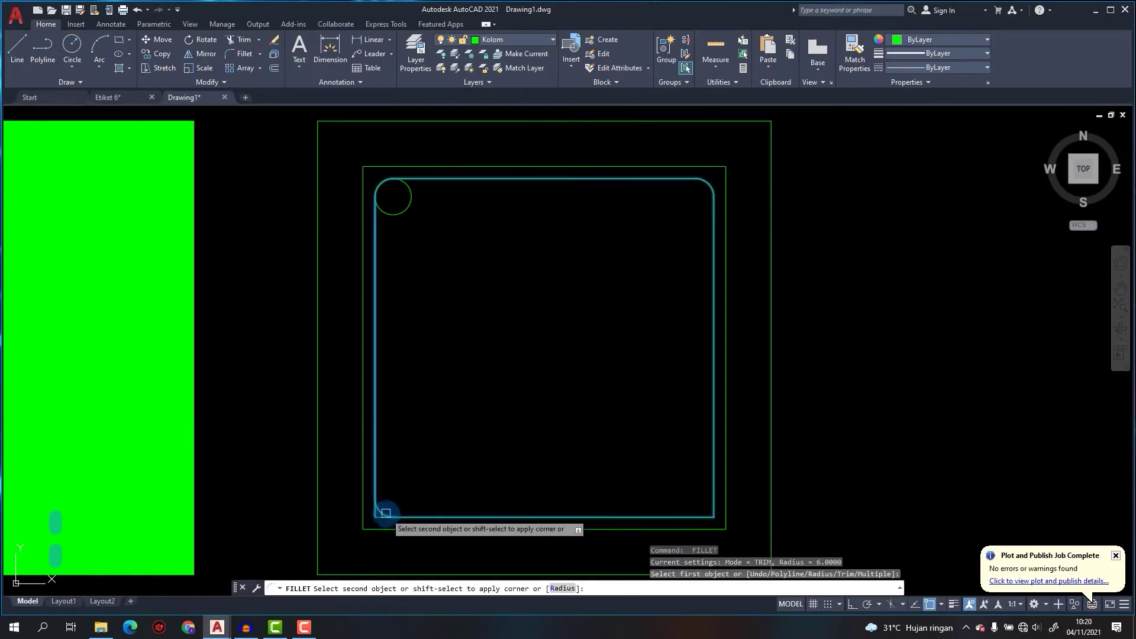
left_click(404, 515)
key("Return")
left_click(664, 517)
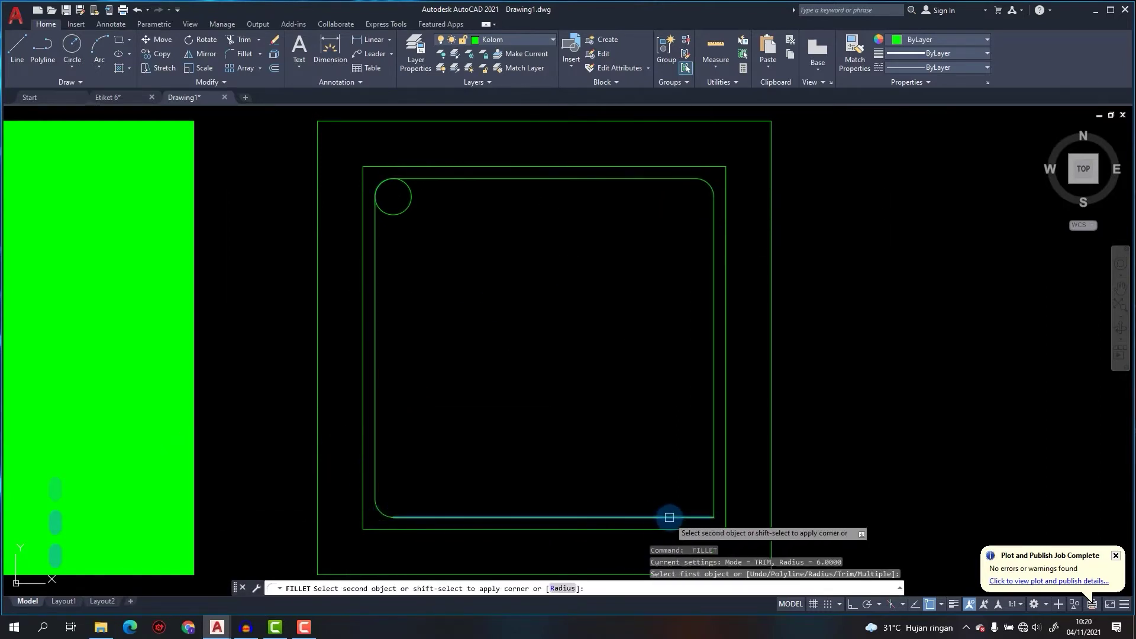
left_click(710, 490)
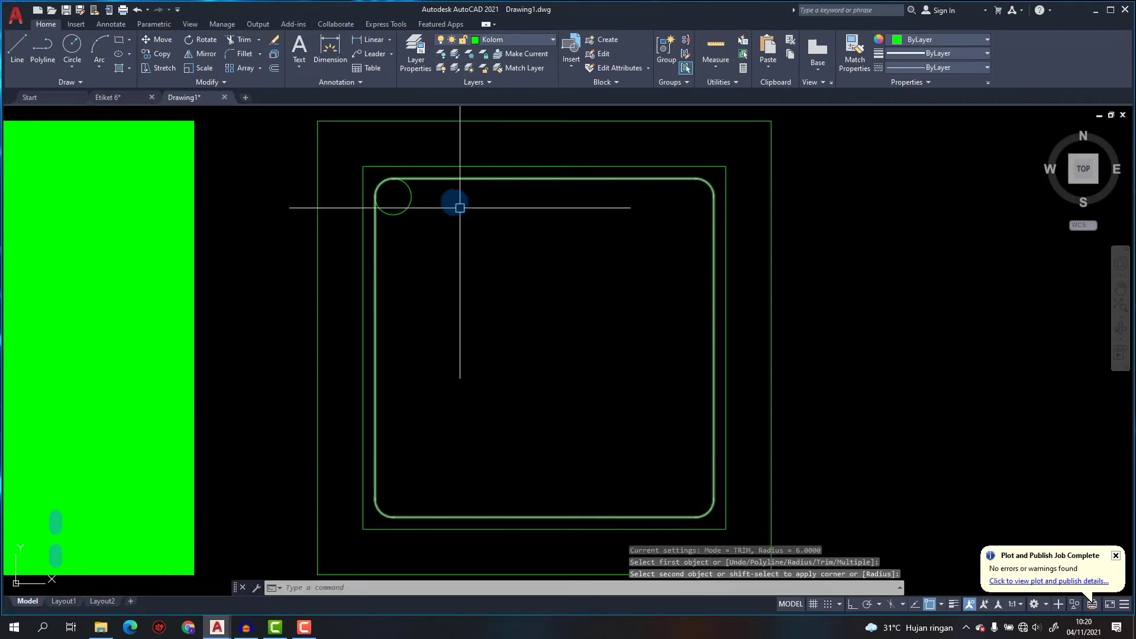
Mirror the bar circle across the column's vertical centreline into the upper-right corner, keeping the original.
left_click(413, 197)
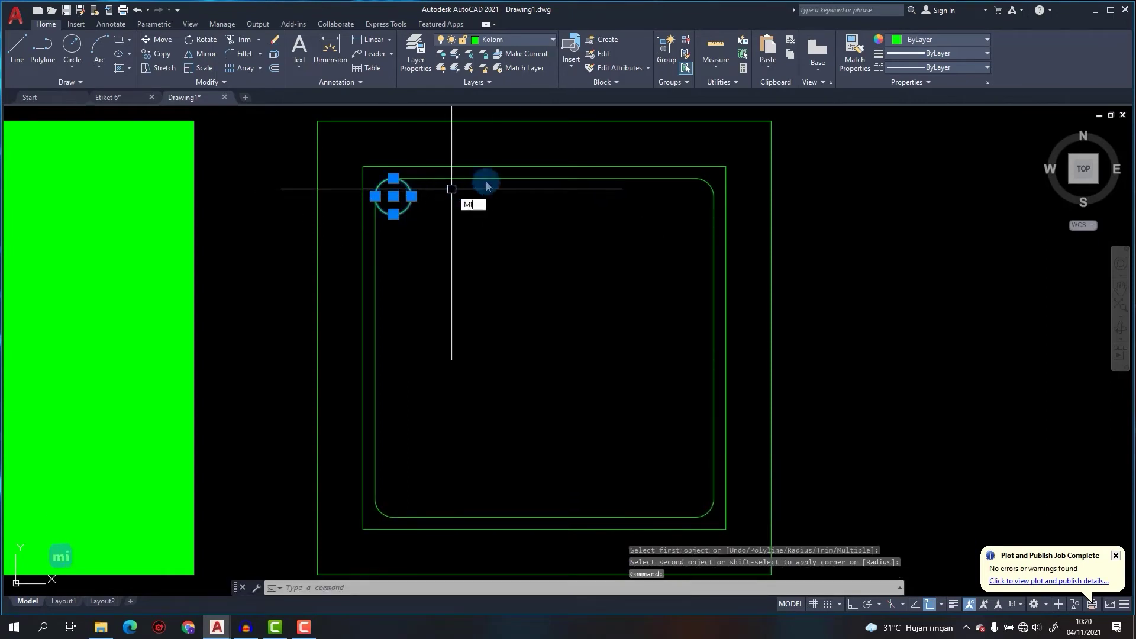
type("MI")
key("Return")
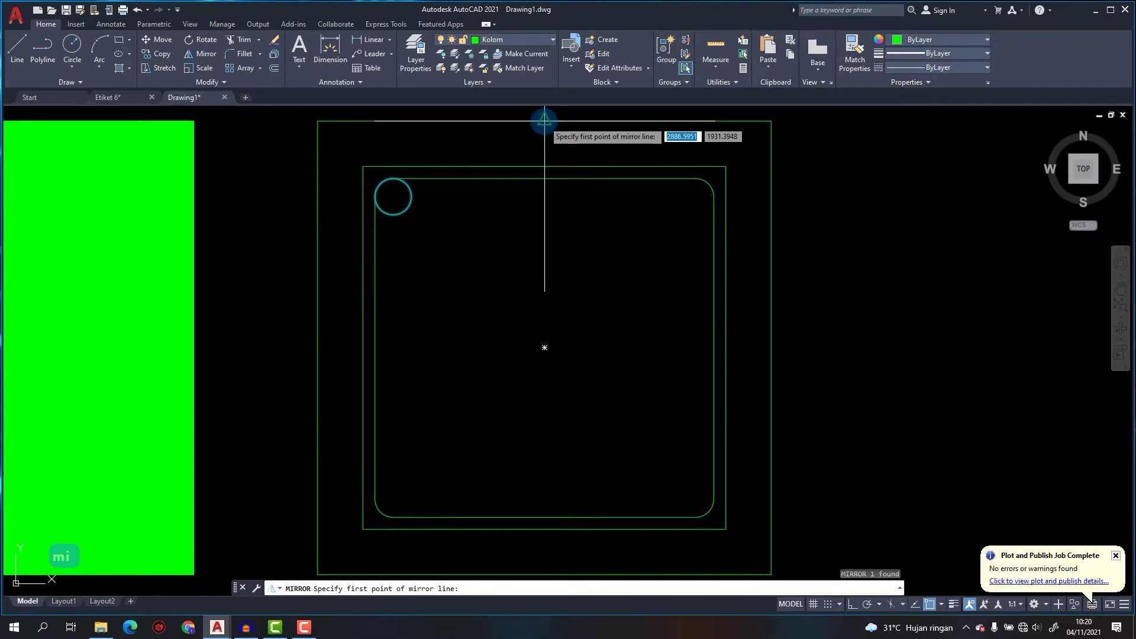
left_click(544, 121)
key("F8")
left_click(559, 257)
key("Return")
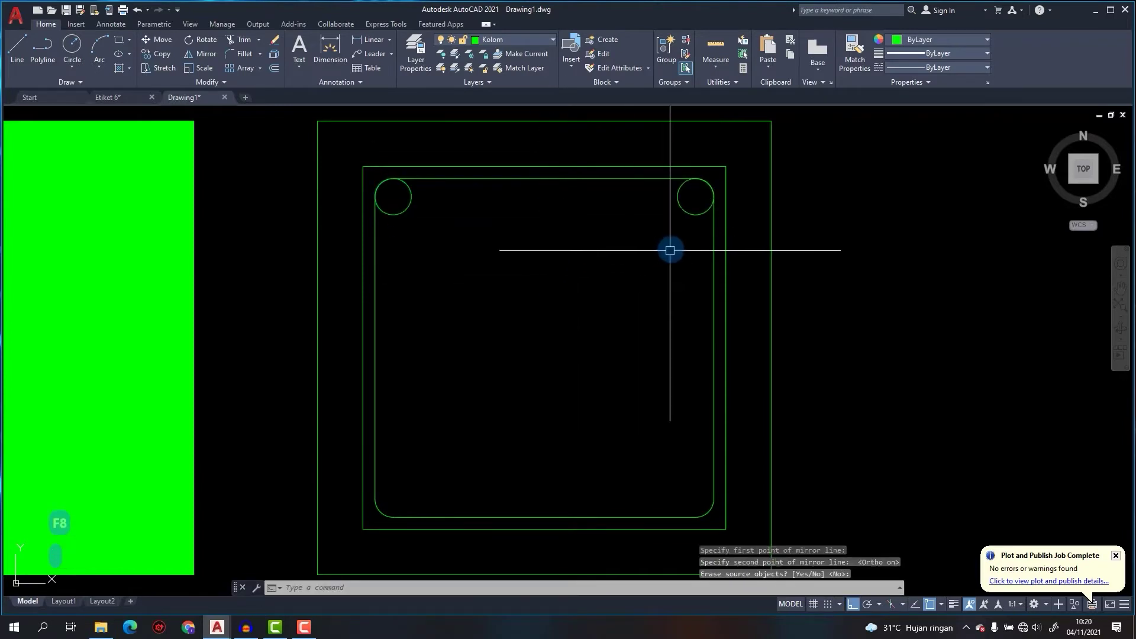
Mirror both upper bar circles across the column's horizontal centreline into the lower corners, keeping the originals.
left_click(697, 231)
left_click(398, 192)
scroll(440, 200, "down", 2)
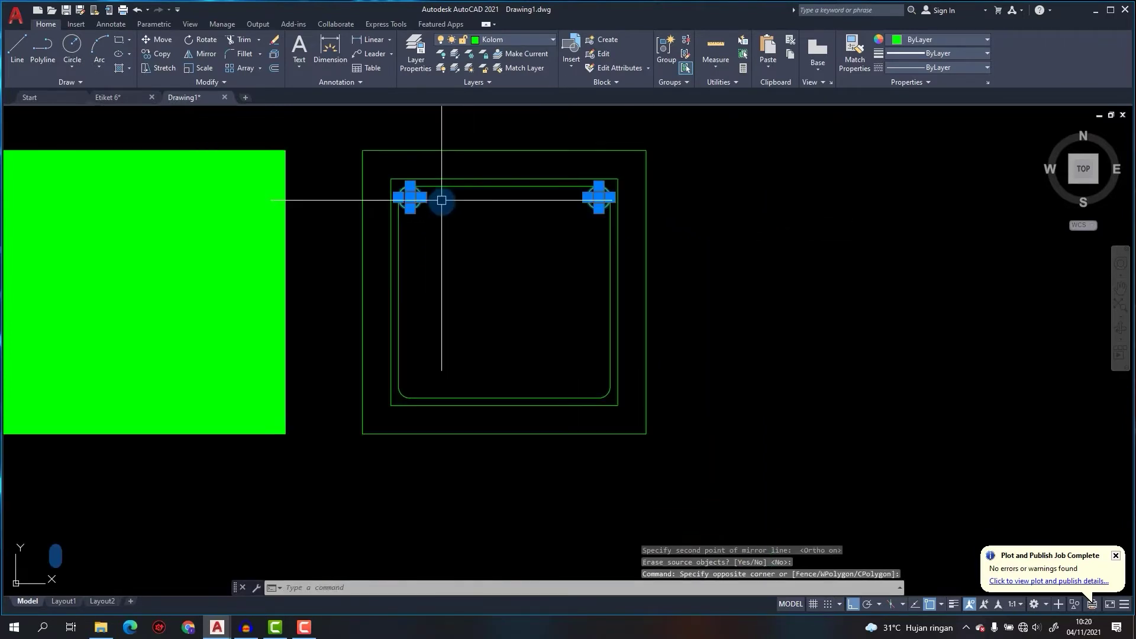
type("MI")
key("Return")
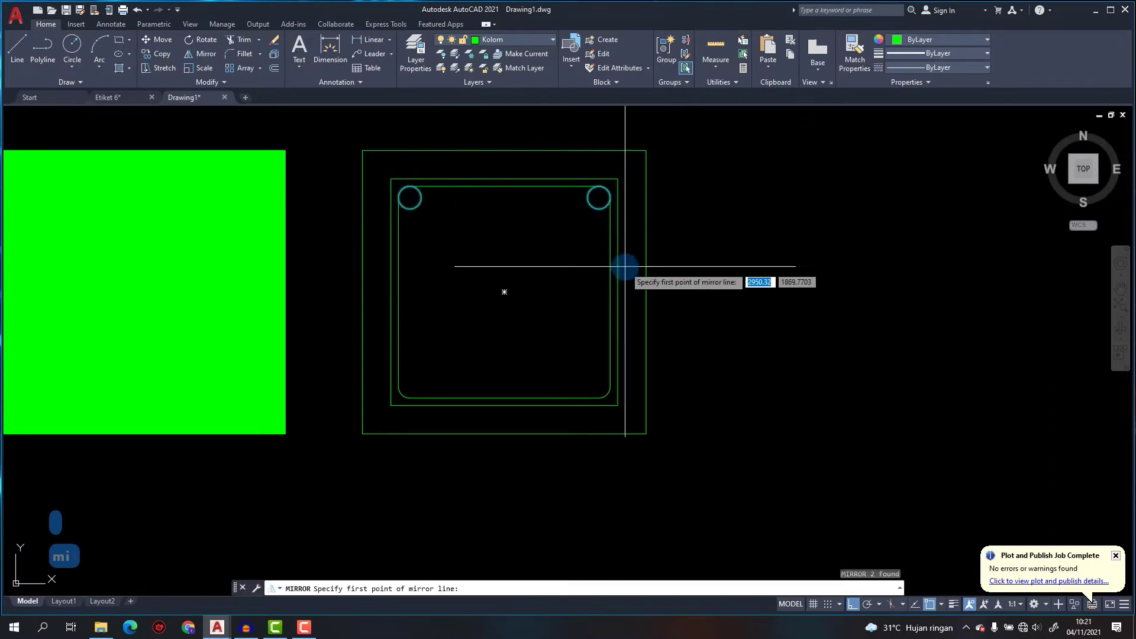
left_click(646, 291)
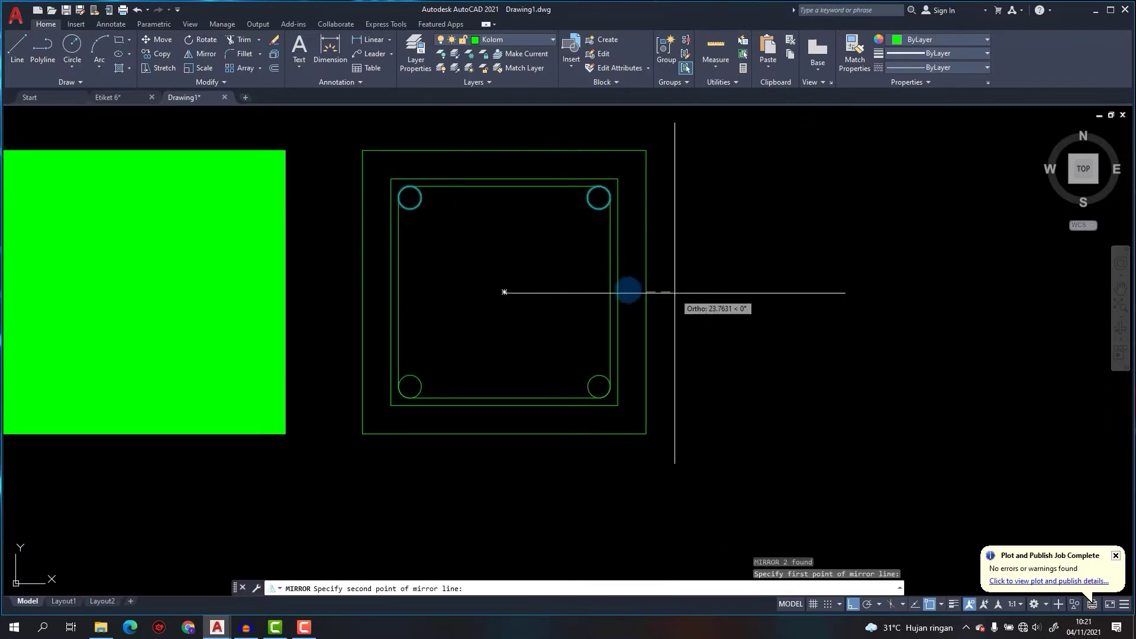
left_click(744, 293)
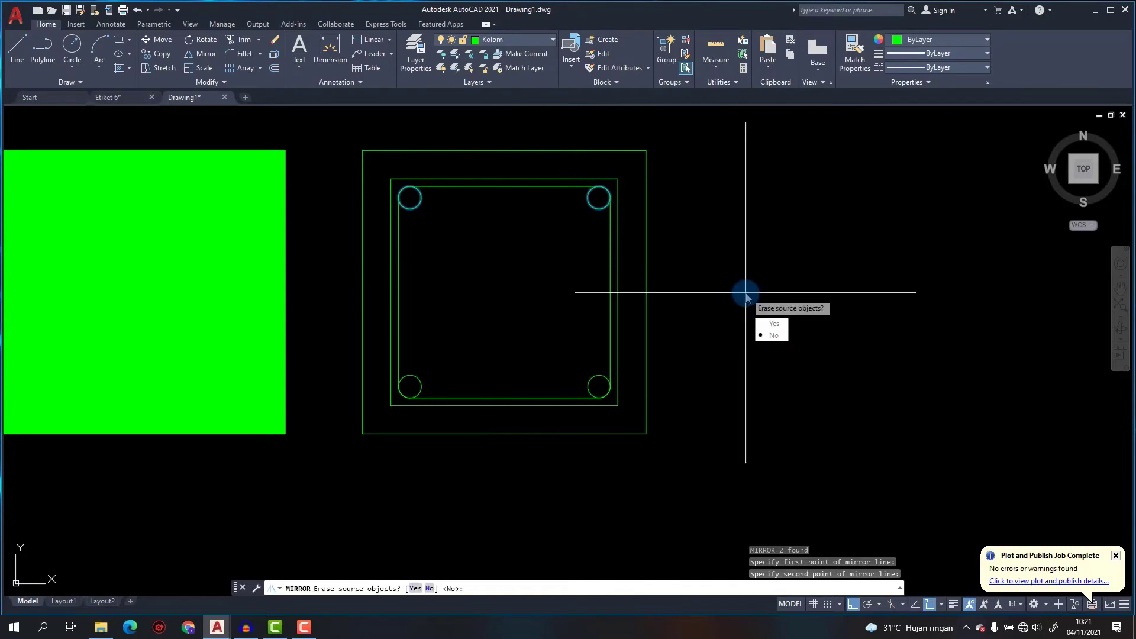
key("Return")
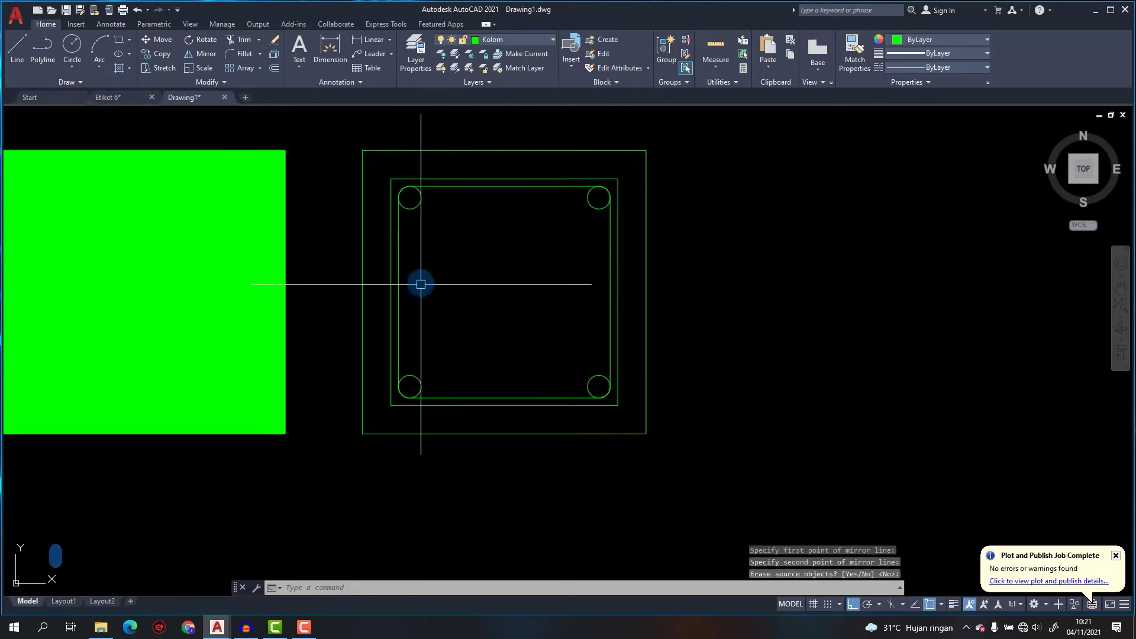
scroll(408, 399, "up", 5)
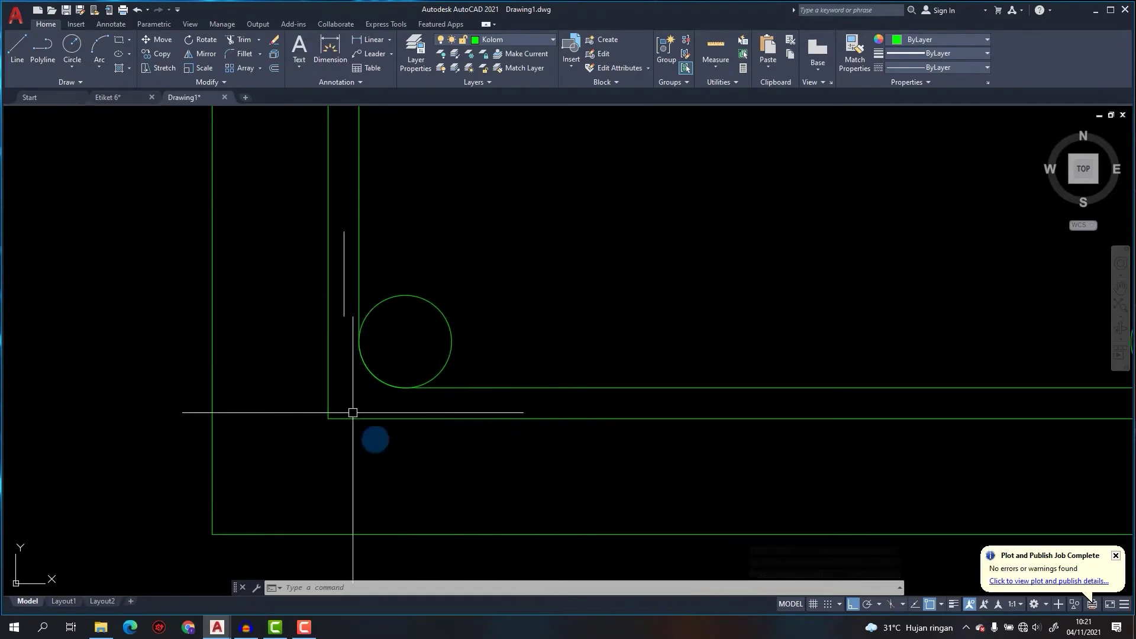
key("Escape")
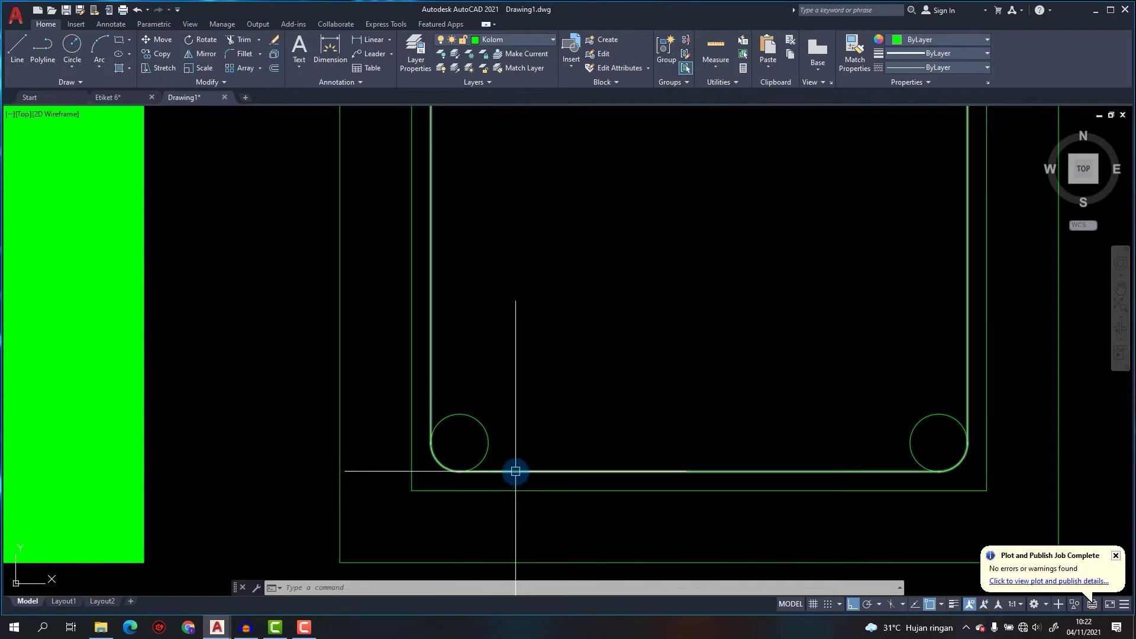
type("f")
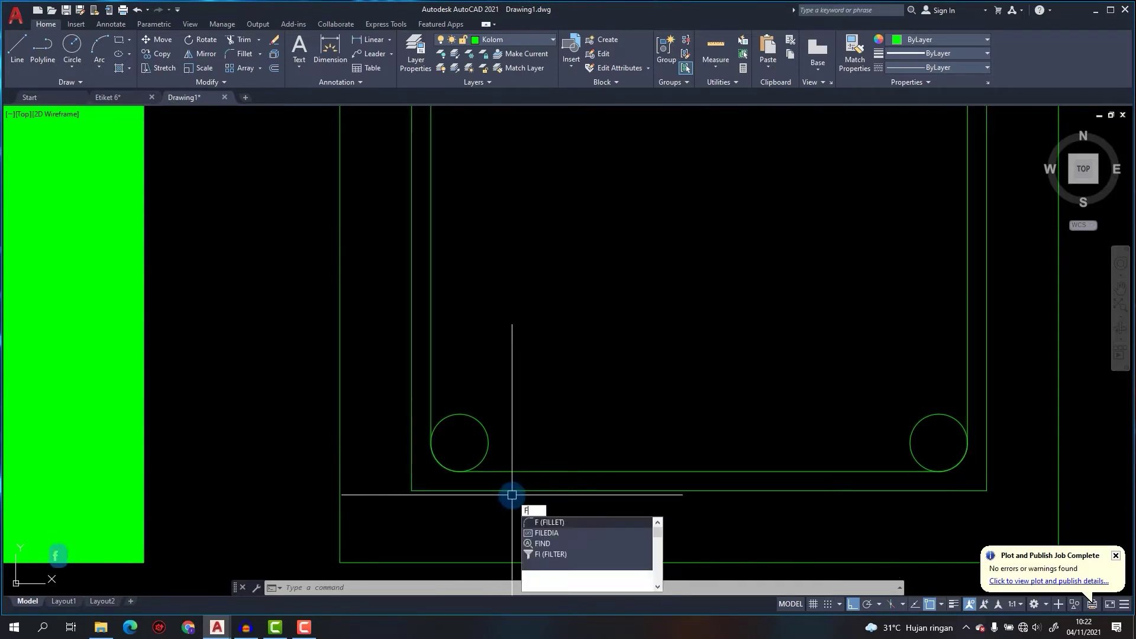
key("Return")
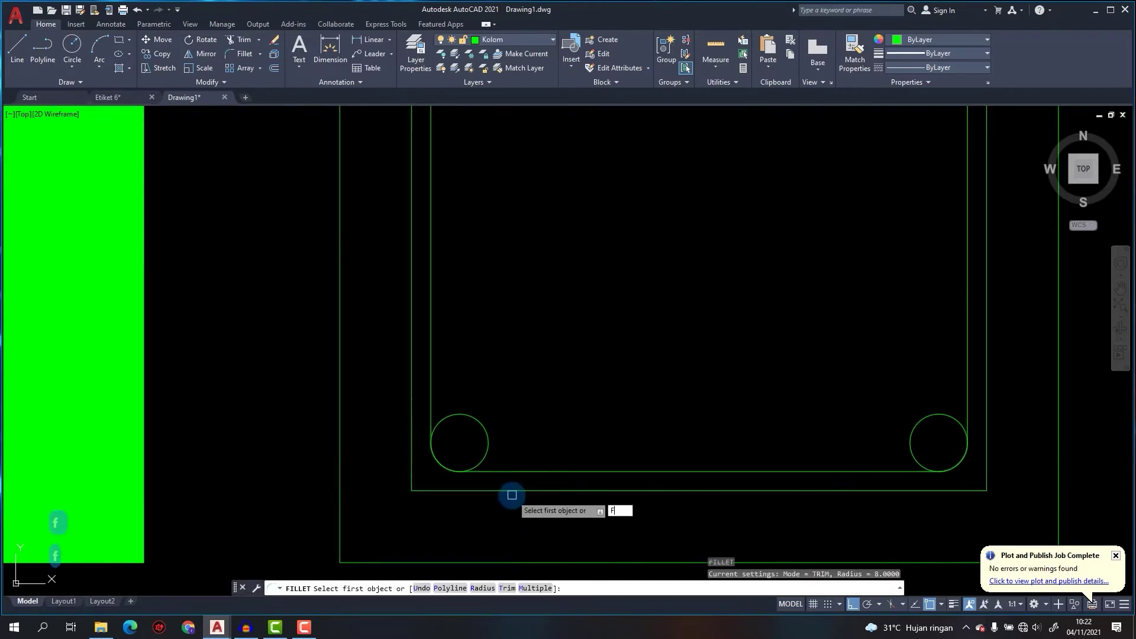
key("Escape")
Fillet the two lower corners of the outline surrounding the innermost one with a radius of 8 mm.
type("f")
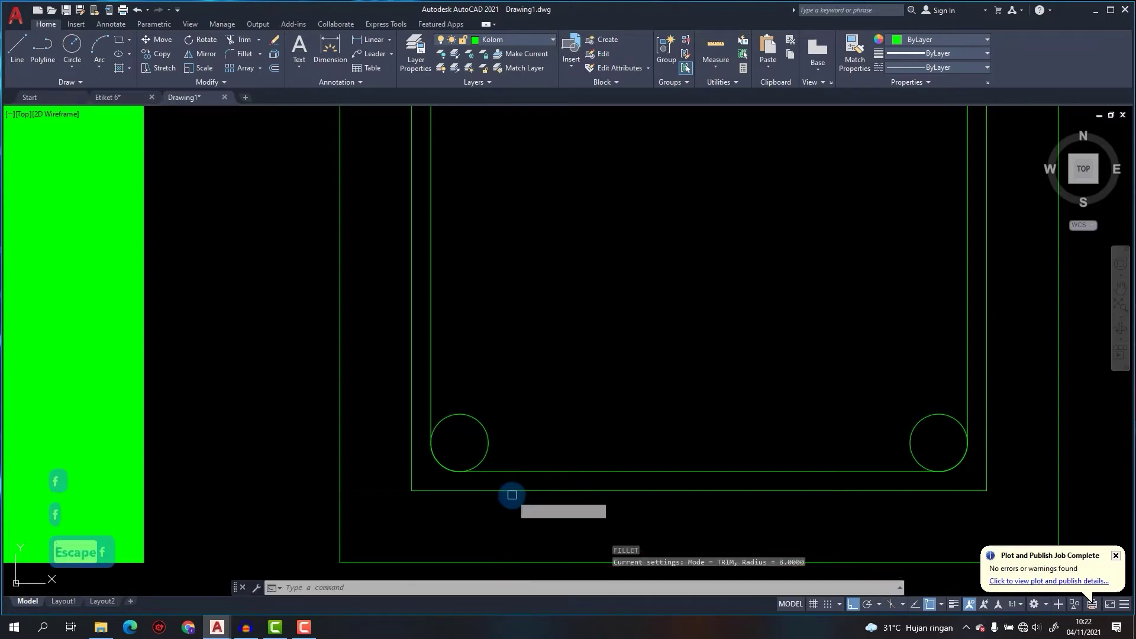
key("Return")
type("r")
key("Return")
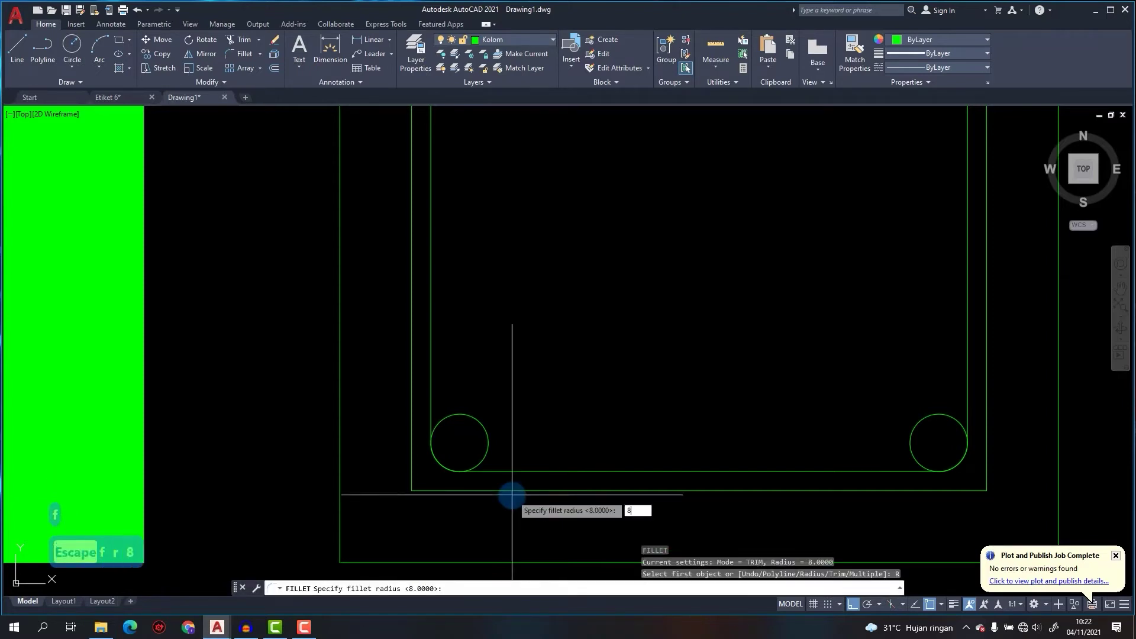
type("8")
key("Return")
left_click(502, 491)
left_click(411, 402)
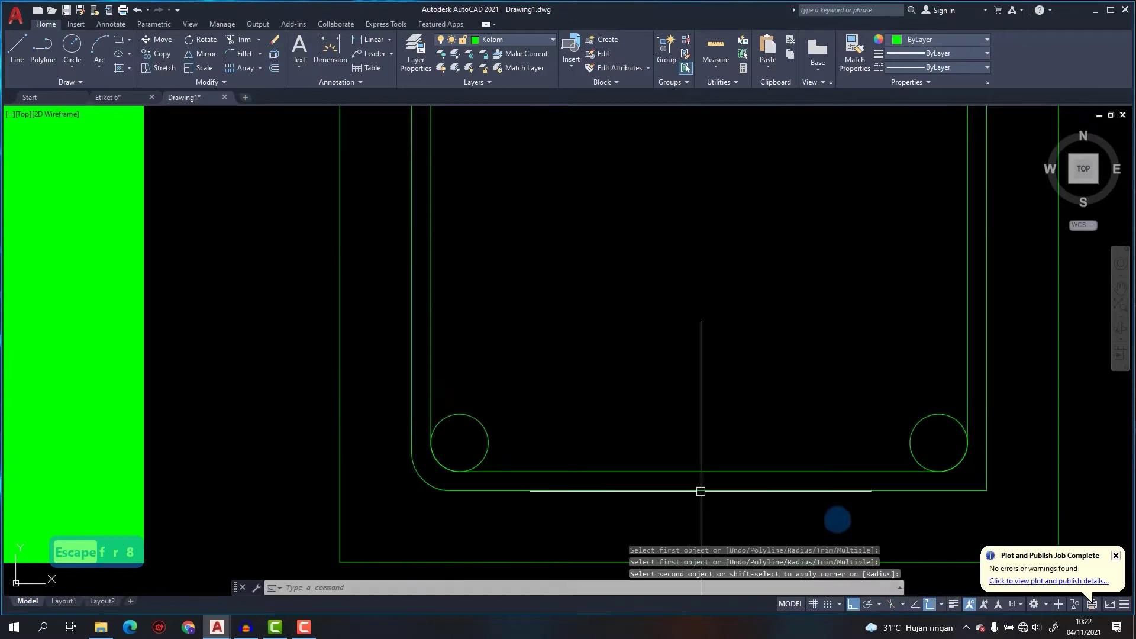
key("Return")
left_click(965, 491)
left_click(988, 447)
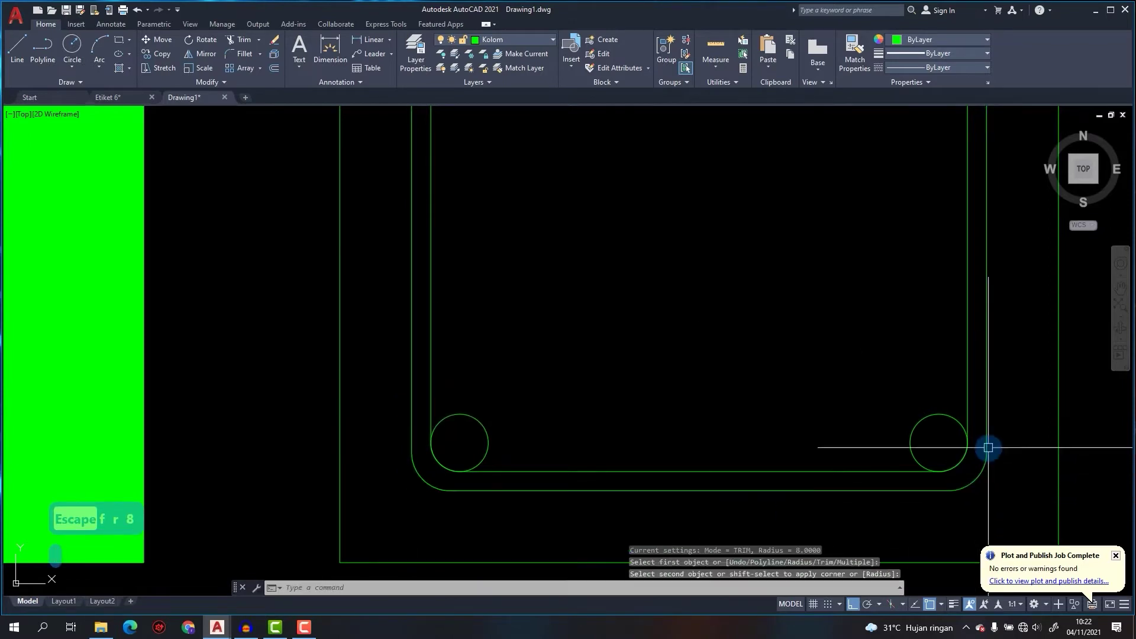
Fillet the two upper corners of that same outline with the 8 mm radius.
middle_click_drag(673, 329, 687, 517)
middle_click_drag(427, 121, 445, 242)
key("space")
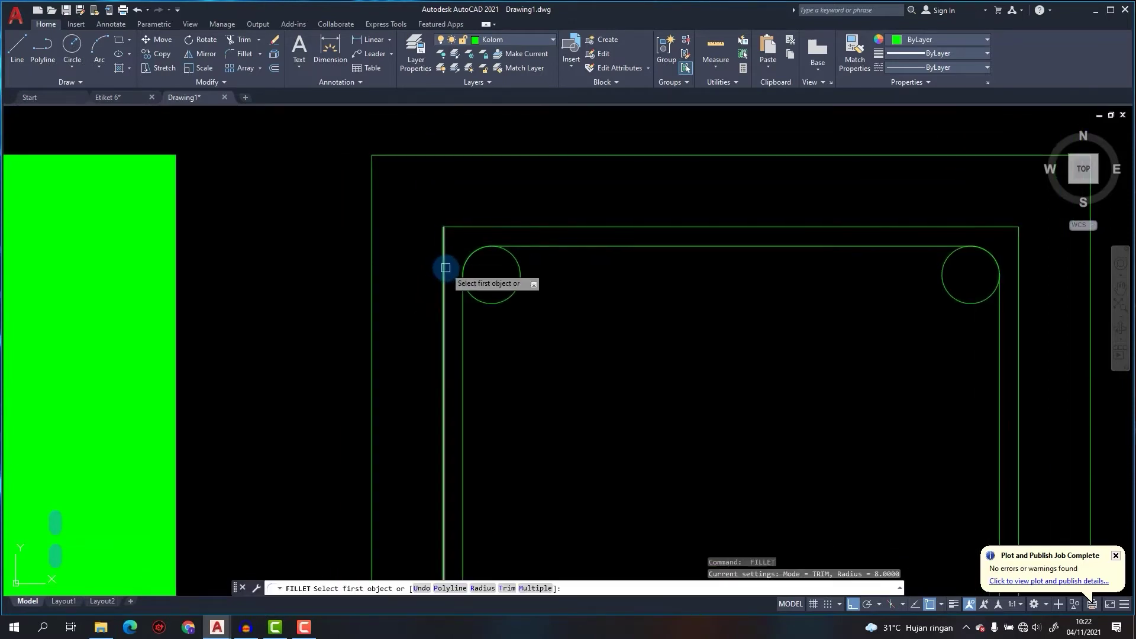
left_click(445, 267)
left_click(482, 228)
key("space")
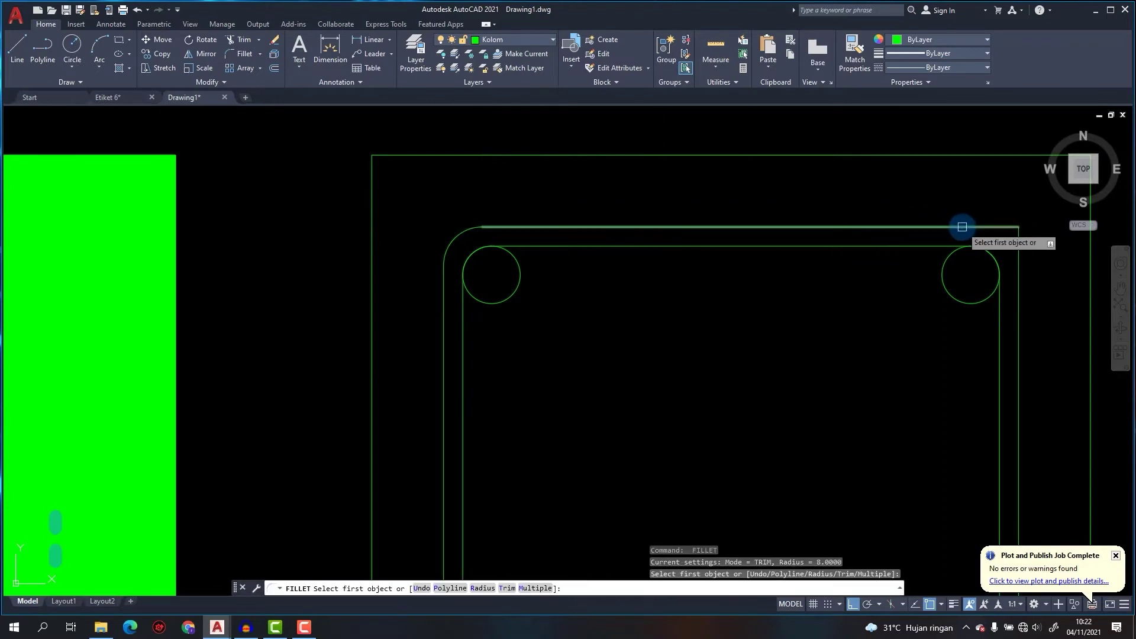
left_click(962, 227)
left_click(1017, 262)
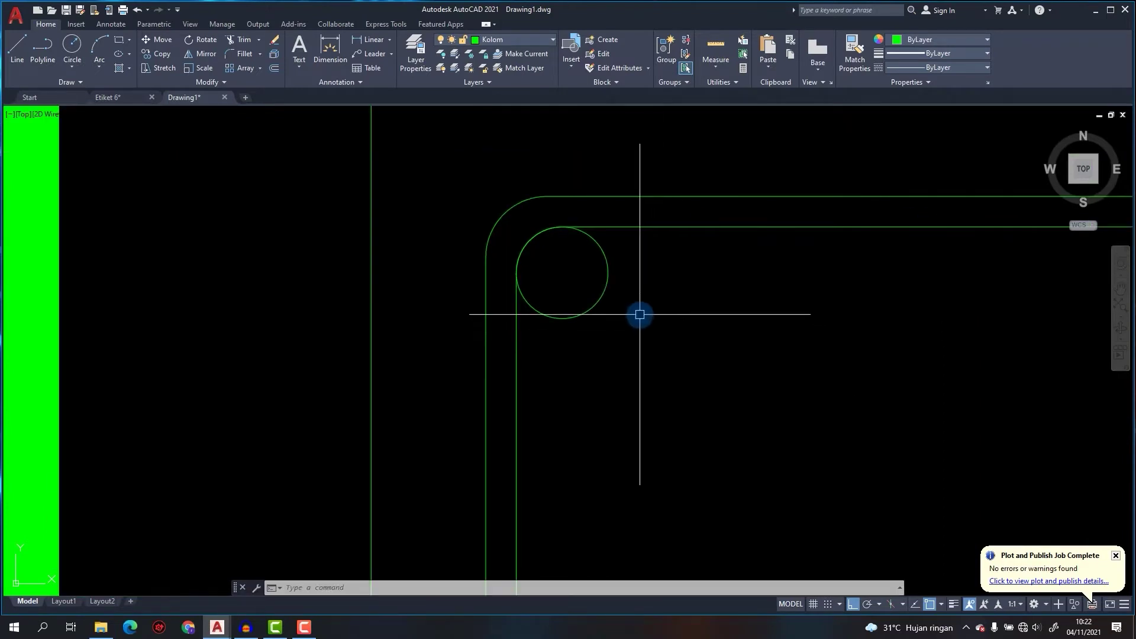
Draw a 15 mm line from the upper-left bar circle's centre toward the column's interior, with its angle locked to 135 degrees.
middle_click_drag(639, 315, 549, 311)
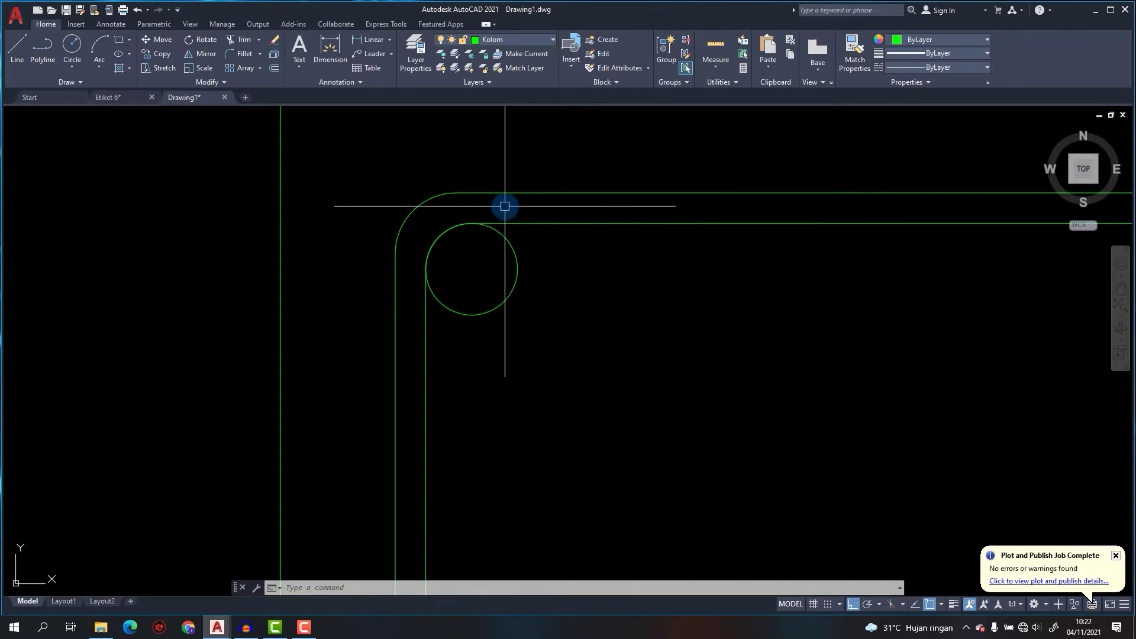
key("Return")
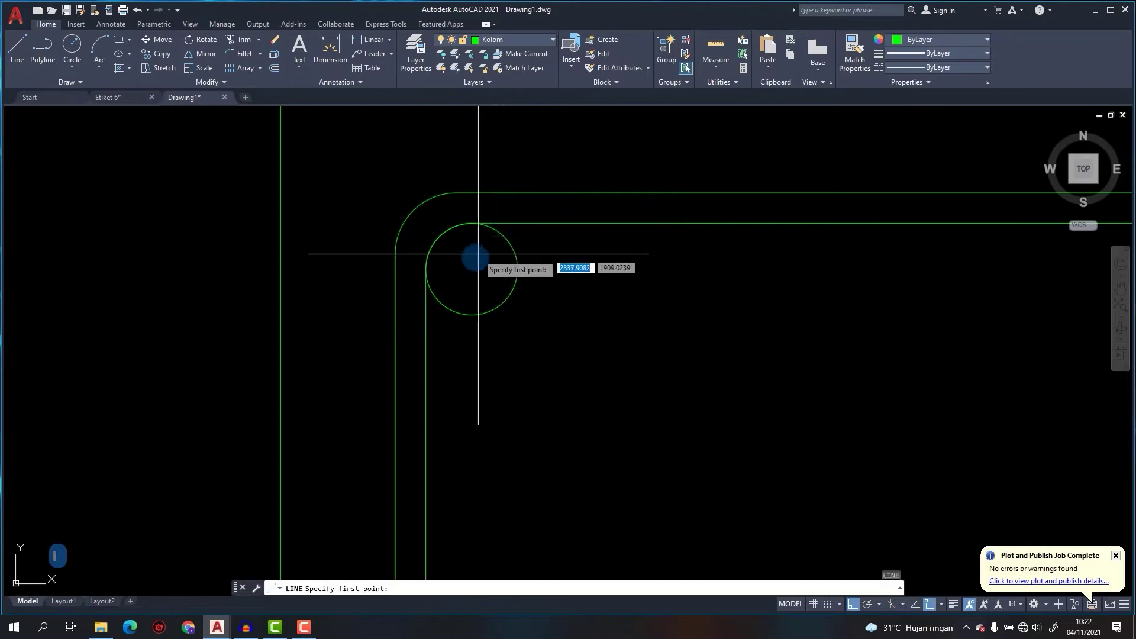
scroll(471, 265, "down", 4)
left_click(471, 265)
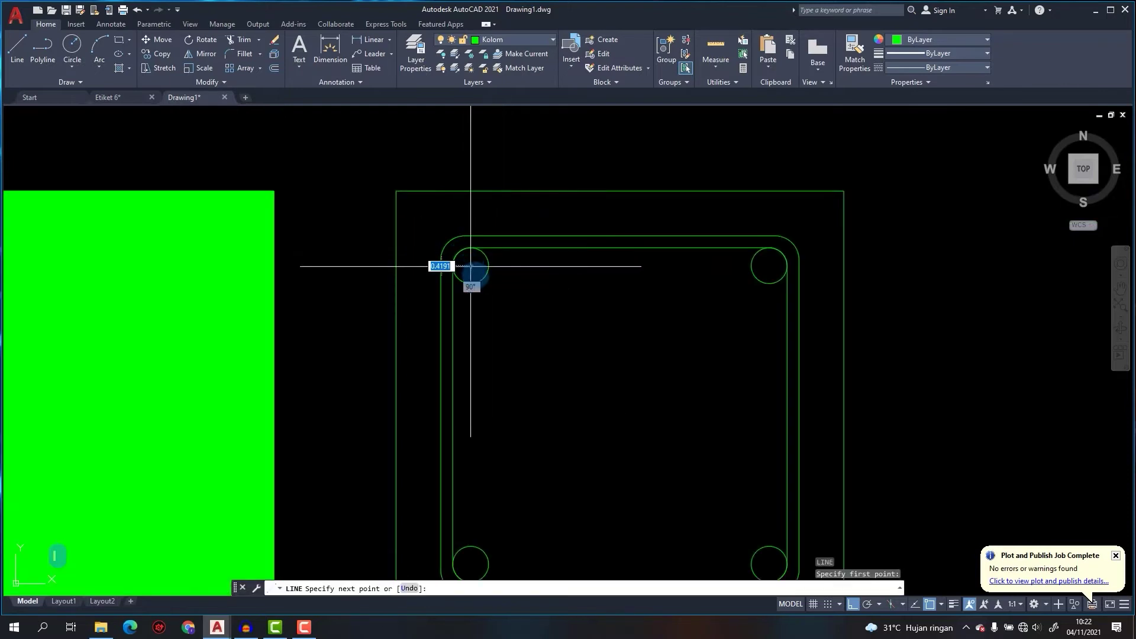
scroll(473, 268, "up", 4)
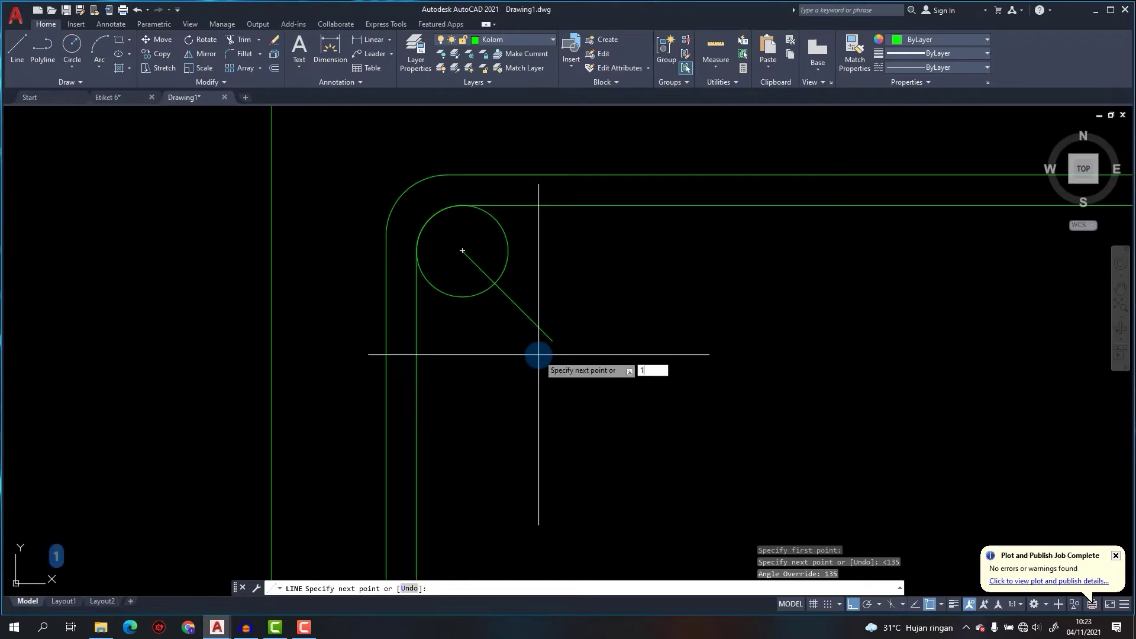
key("Return")
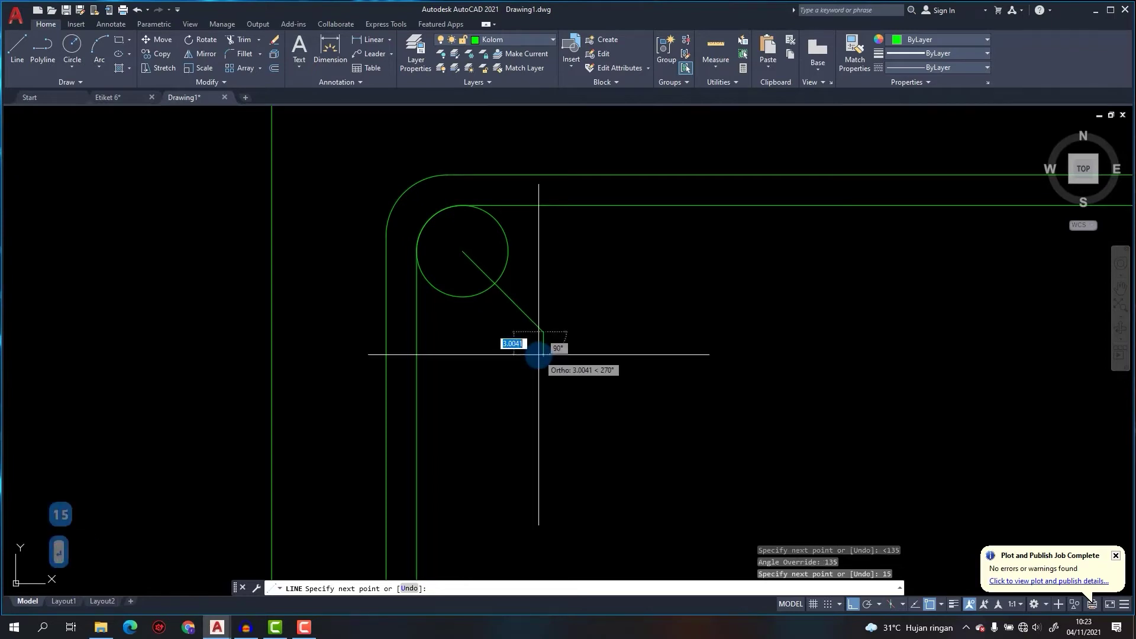
key("Escape")
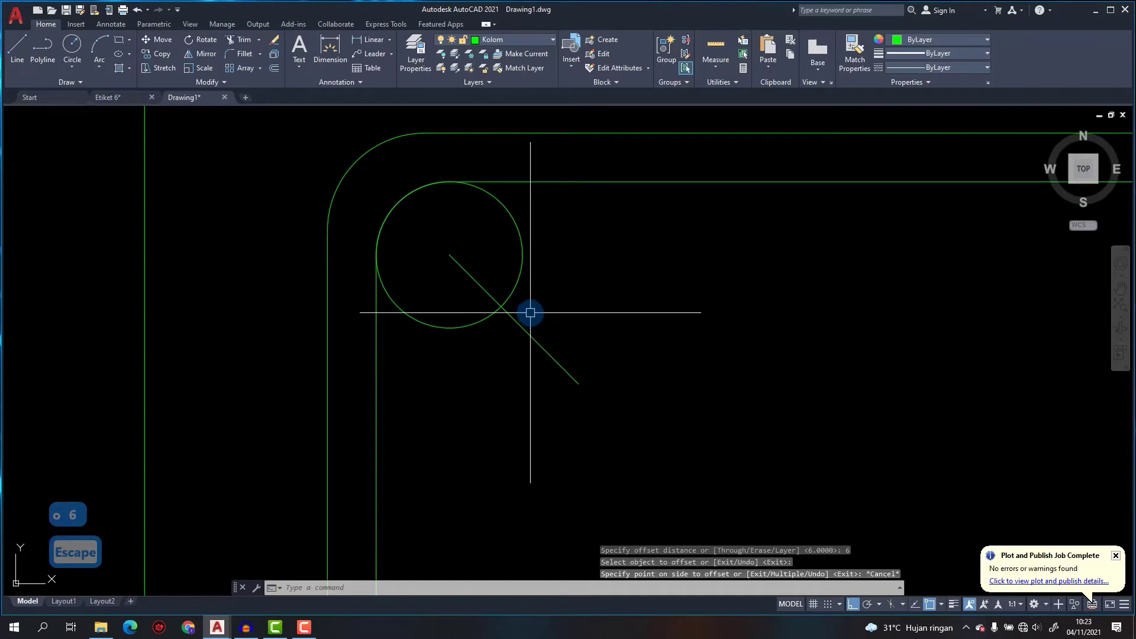
Offset the diagonal line from the upper-left bar circle's centre by 6 mm to both sides.
type("o")
key("space")
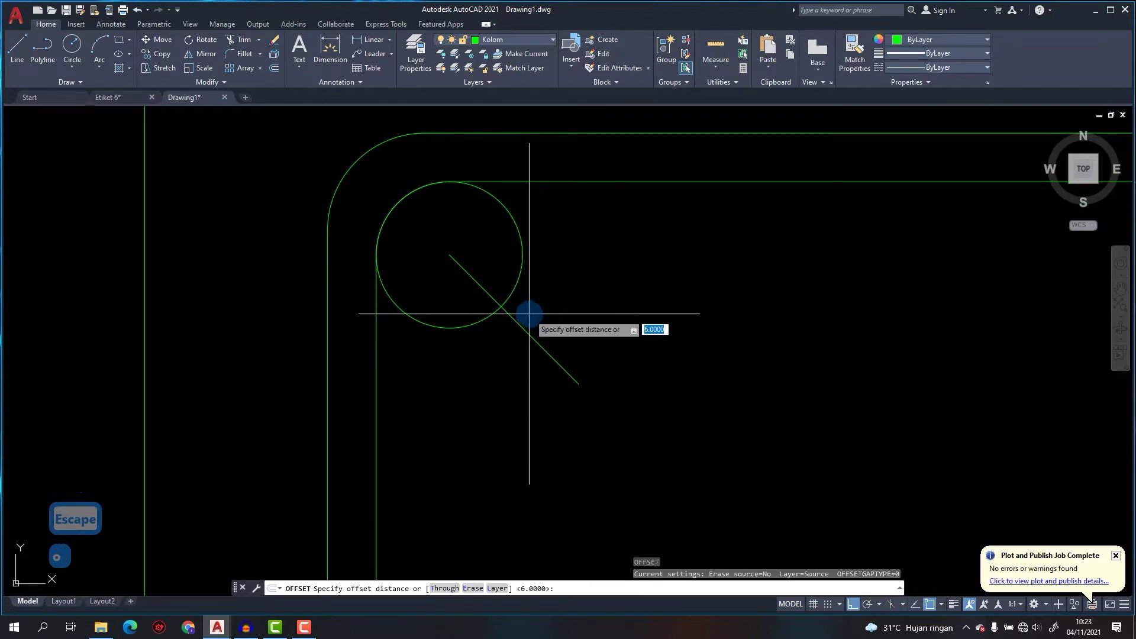
type("6")
key("Return")
left_click(526, 332)
left_click(553, 305)
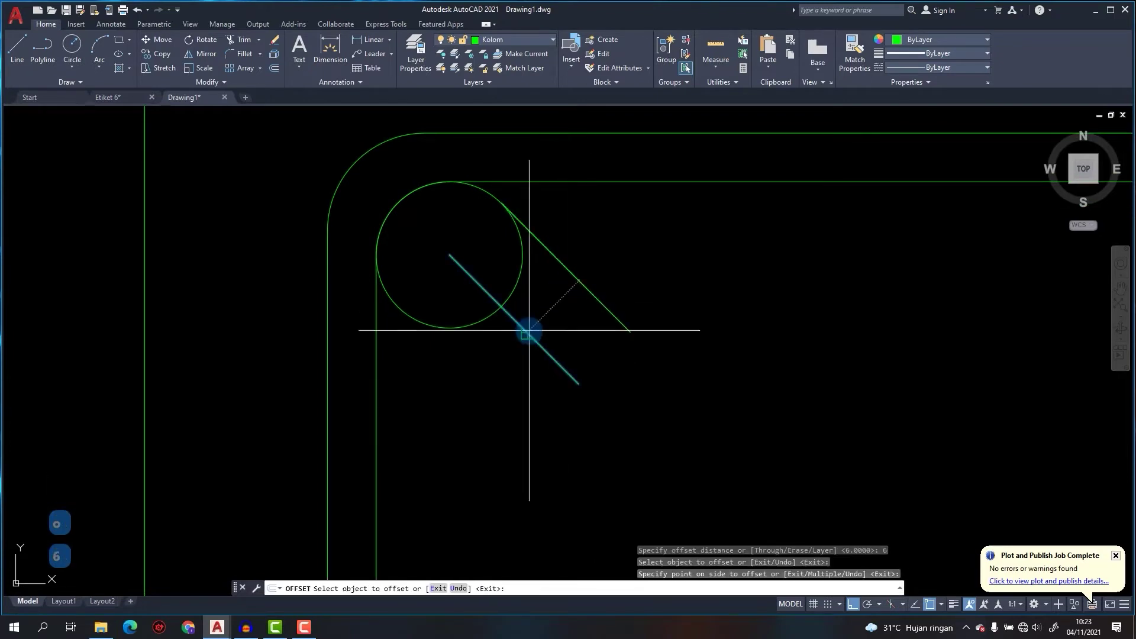
left_click(527, 334)
left_click(498, 356)
key("Escape")
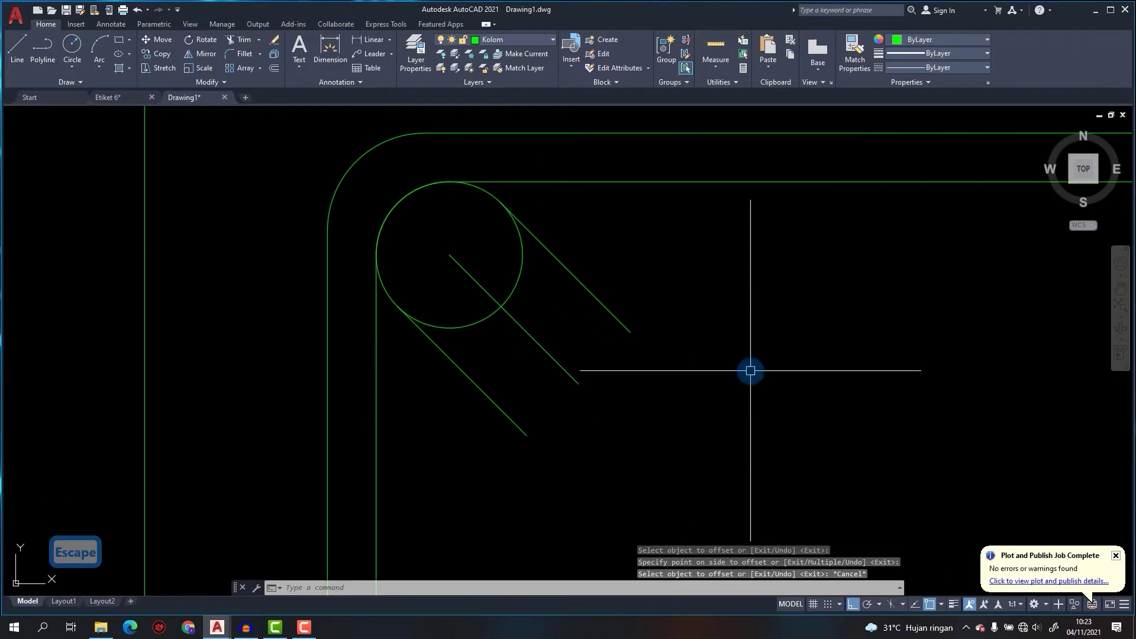
Offset the two diagonal lines tangent to the upper-left bar circle outward by 4 mm each.
type("o")
key("space")
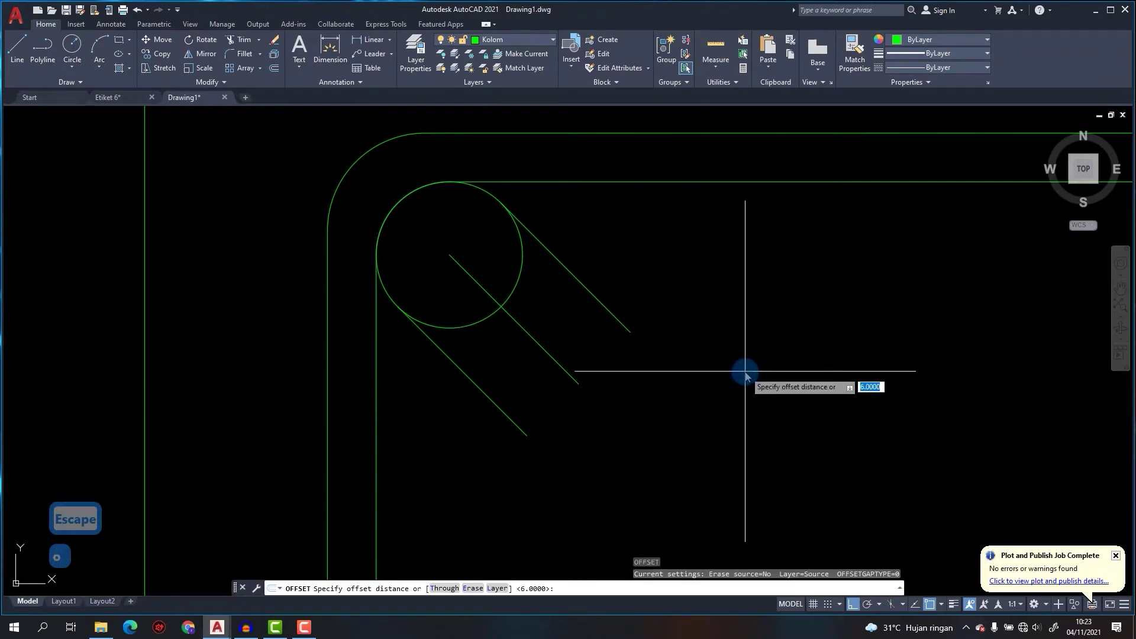
type("4")
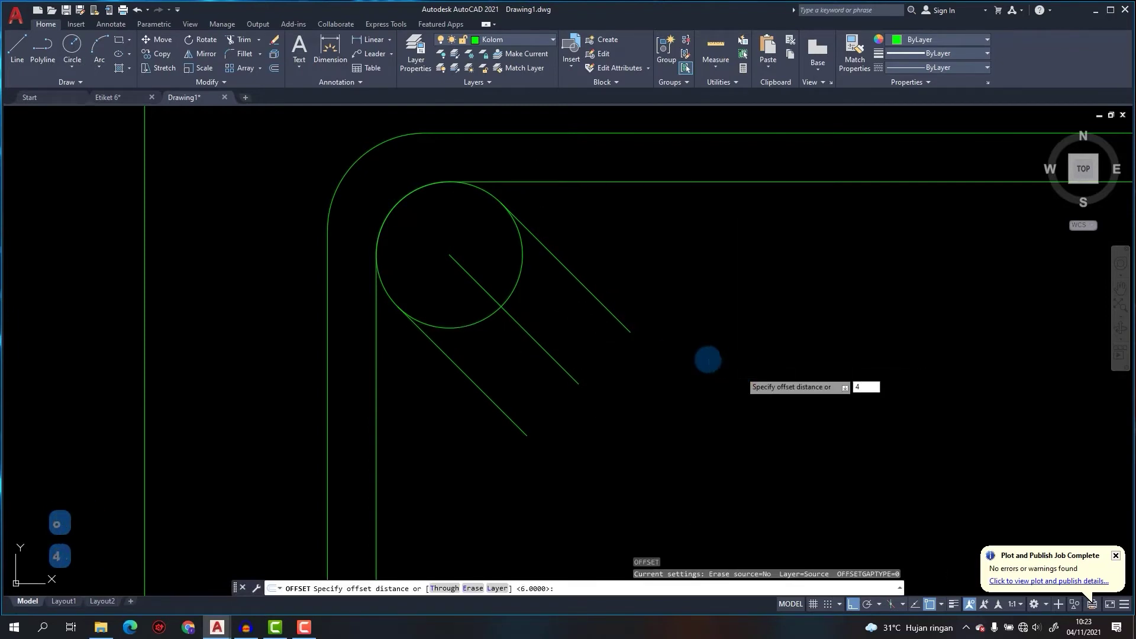
key("Return")
left_click(611, 313)
left_click(642, 259)
left_click(474, 384)
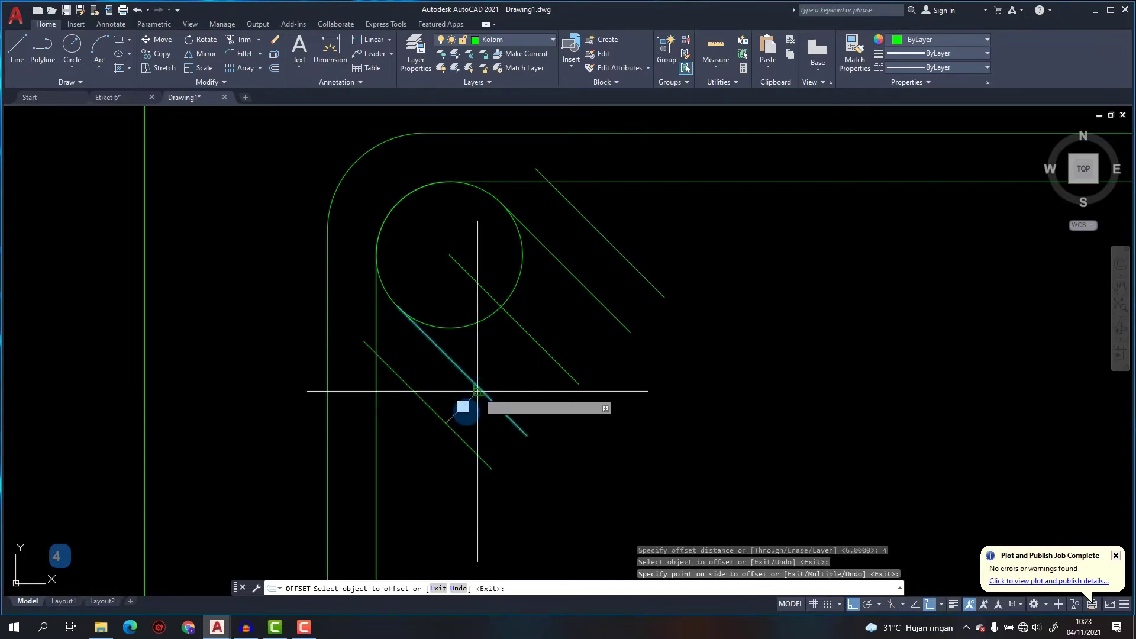
left_click(468, 406)
key("Escape")
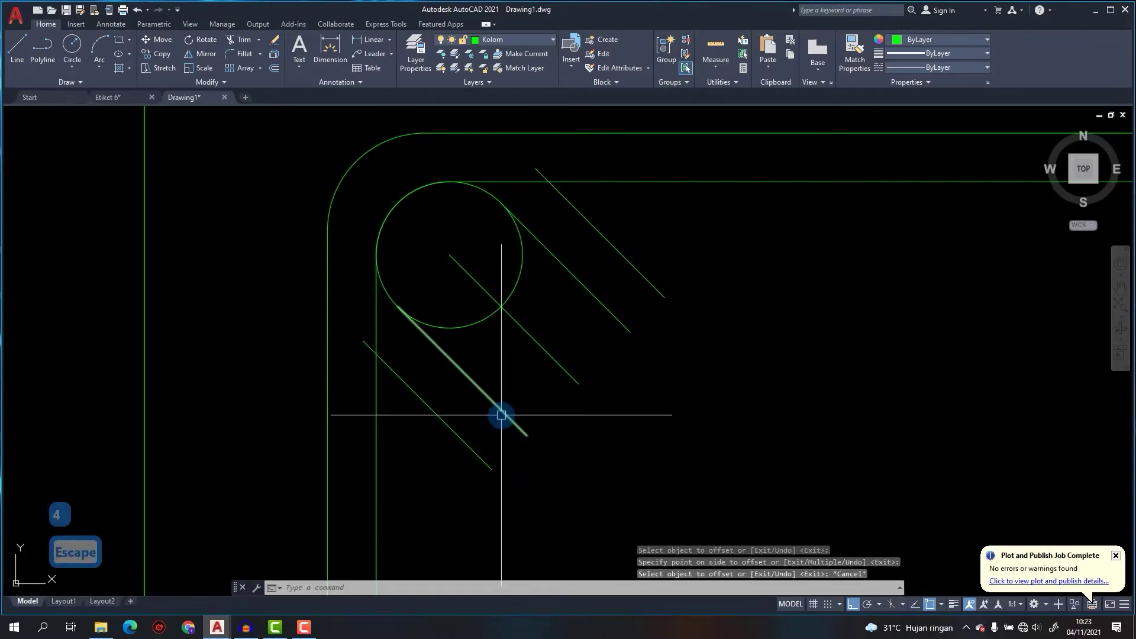
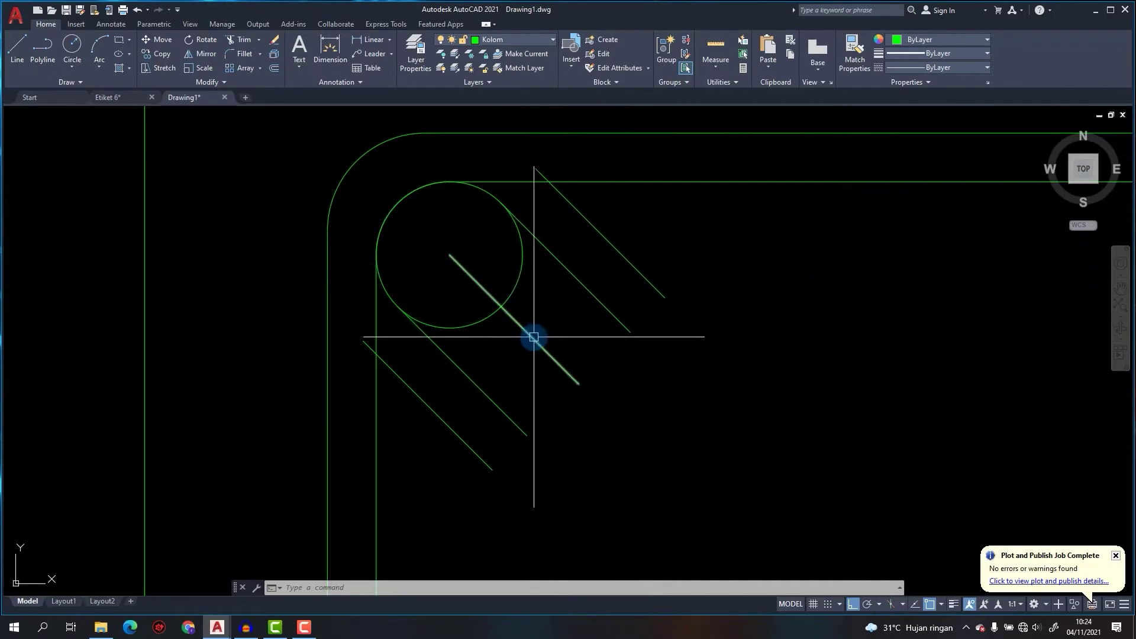
Draw a line joining the inner ends of the two outermost diagonal hook lines.
type("l")
key("Return")
left_click(492, 469)
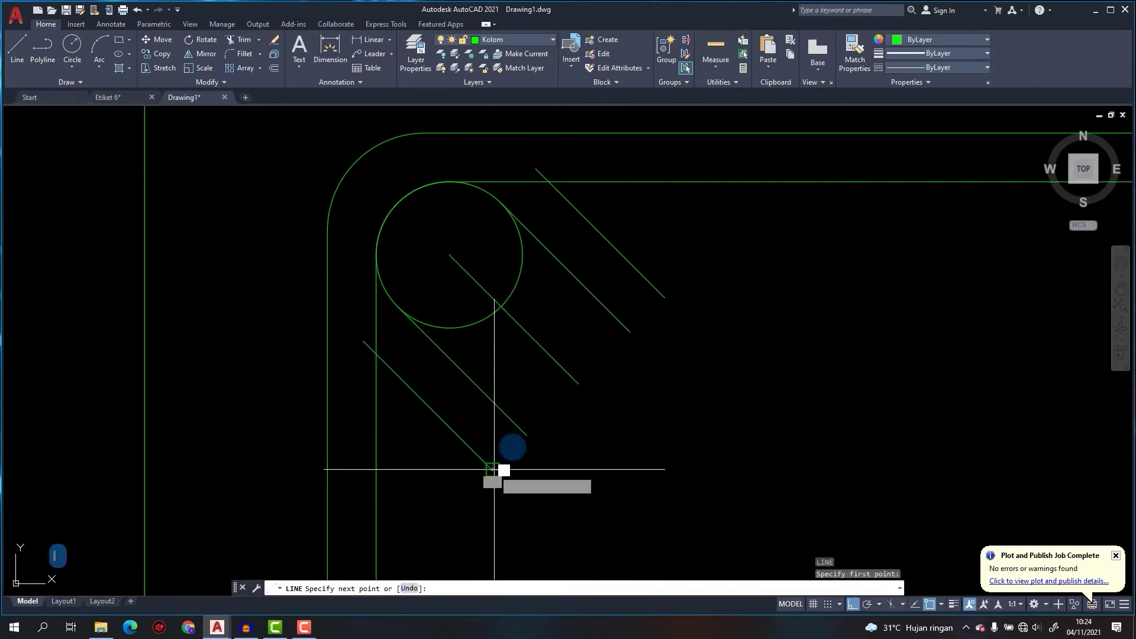
left_click(663, 299)
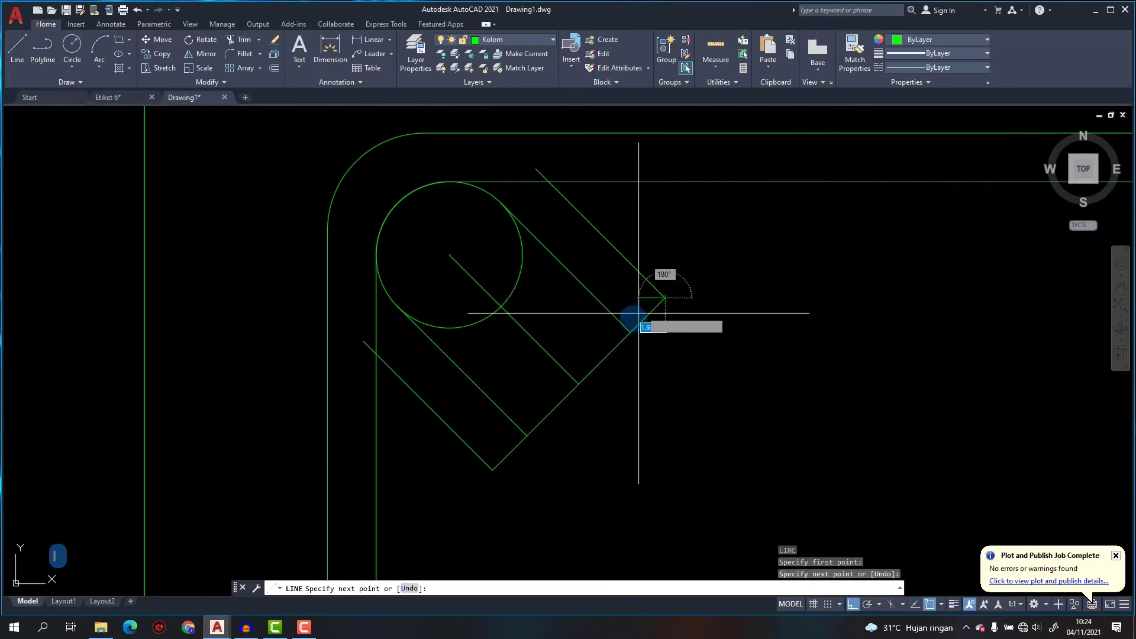
key("Escape")
Erase the middle diagonal line starting at the upper-left bar circle's centre.
left_click(545, 349)
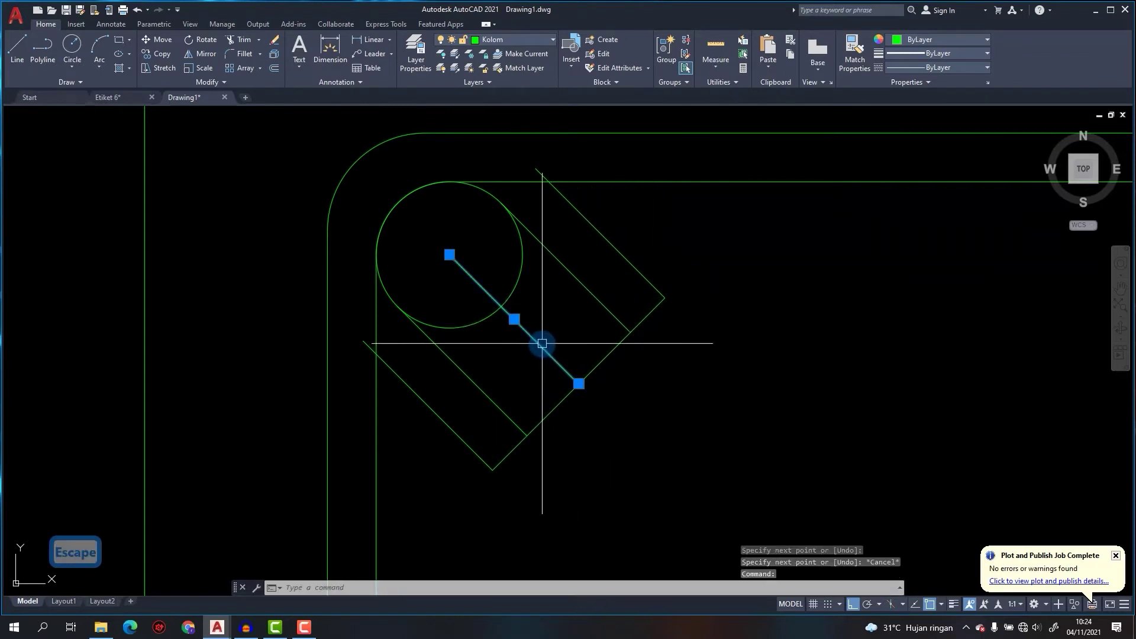
type("e")
key("Return")
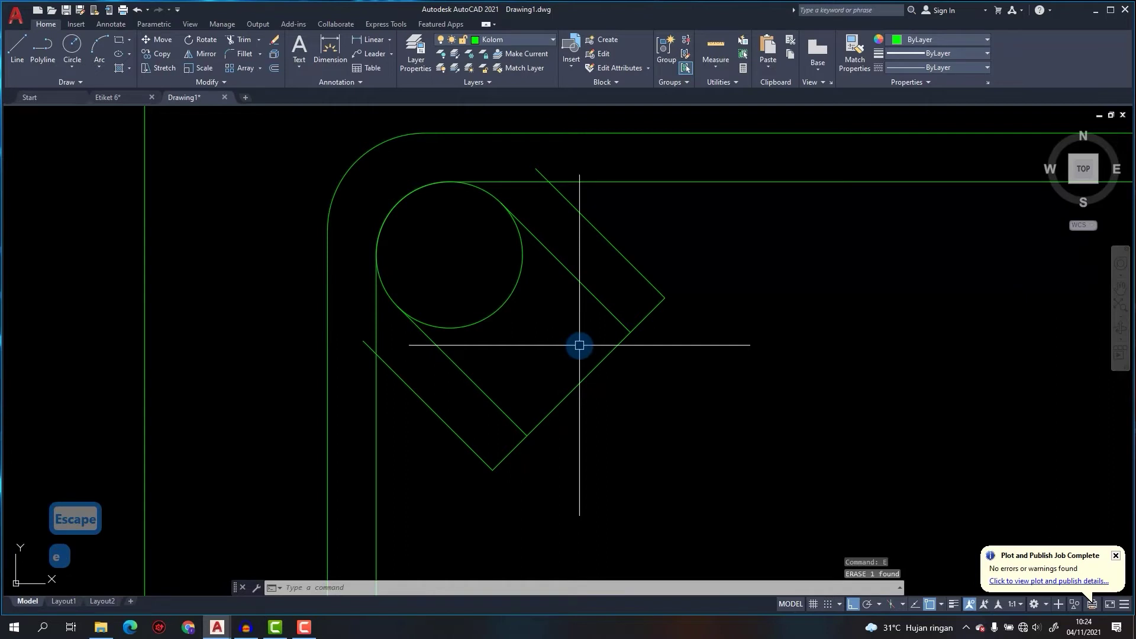
Trim the end line between the two hooks and the upper hook line's overhang above the inner stirrup outline.
type("tr")
key("Return")
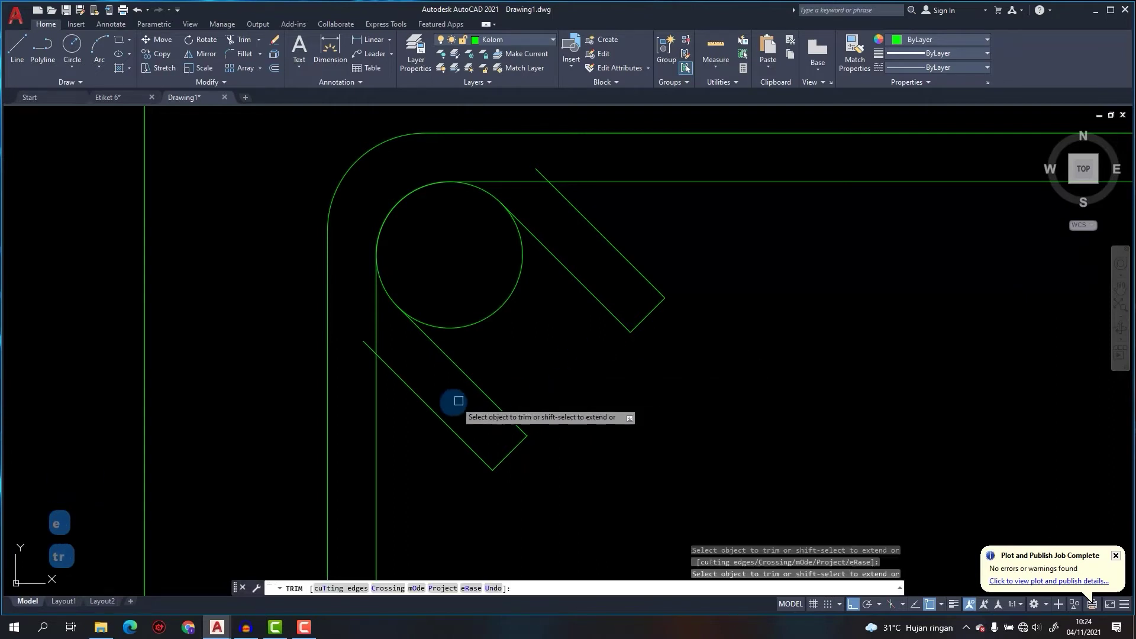
scroll(535, 167, "up", 4)
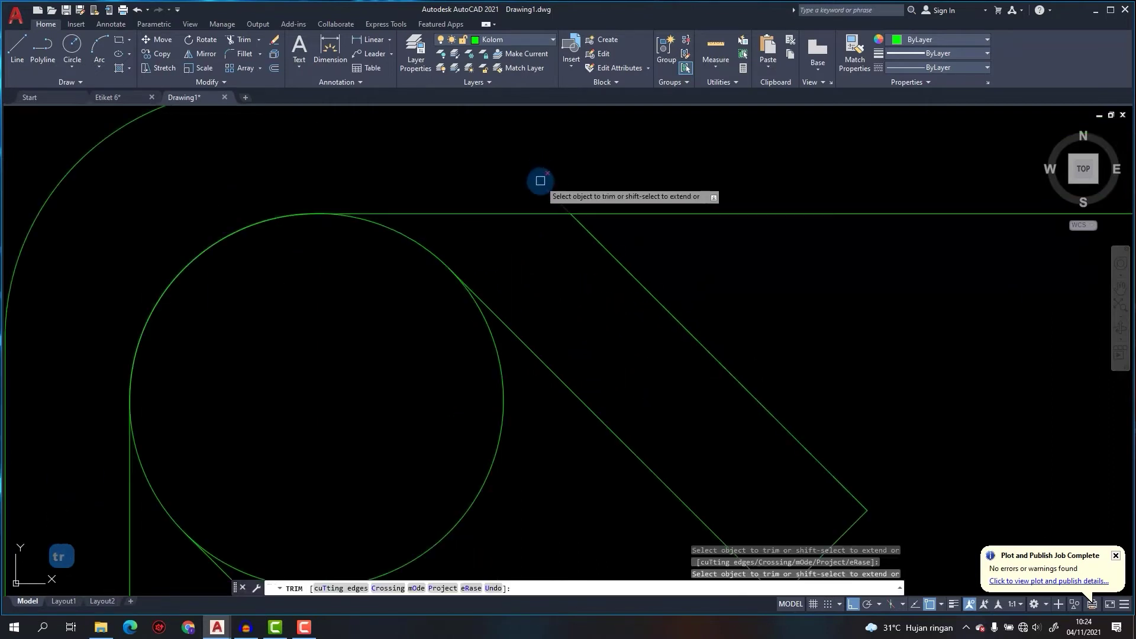
scroll(540, 180, "down", 4)
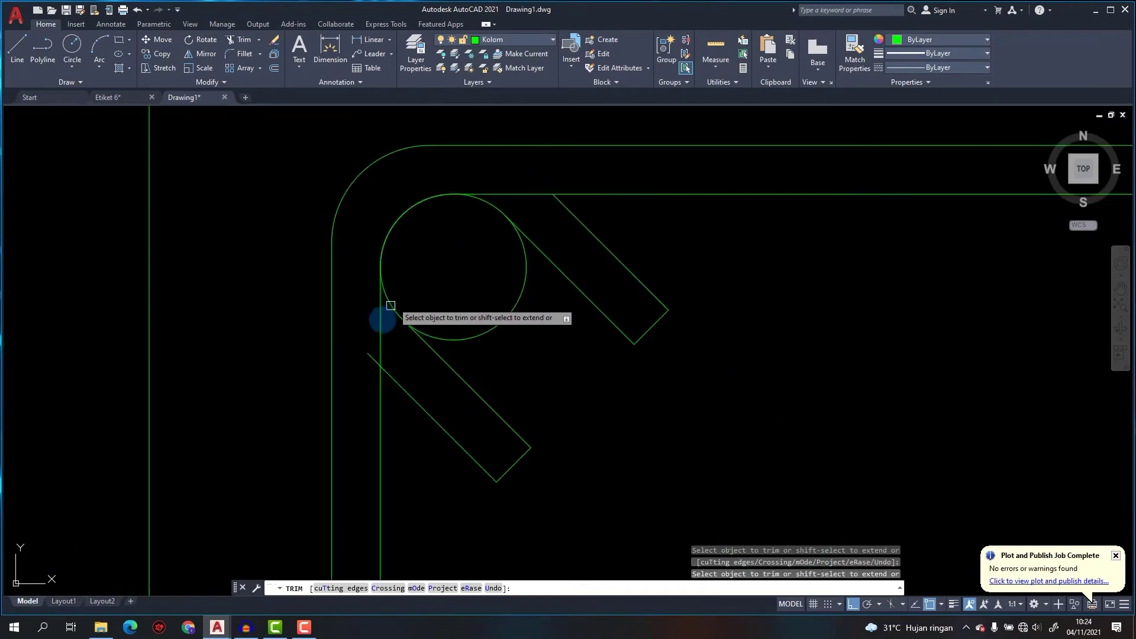
key("Escape")
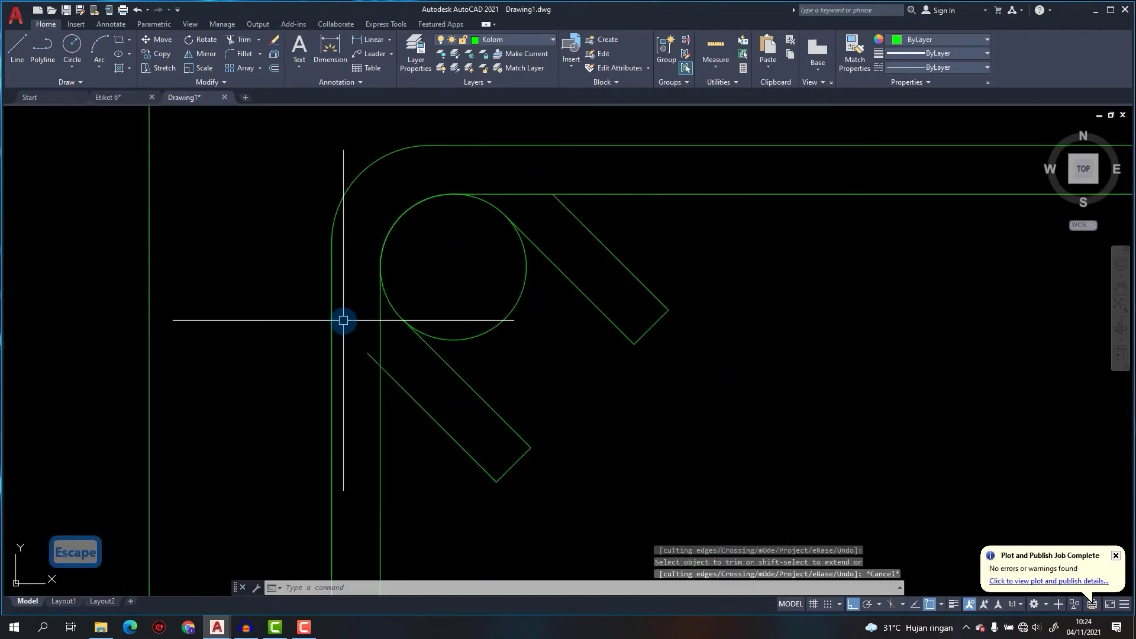
Extend the lower hook's outer line to the left side of the outer stirrup outline.
type("ex")
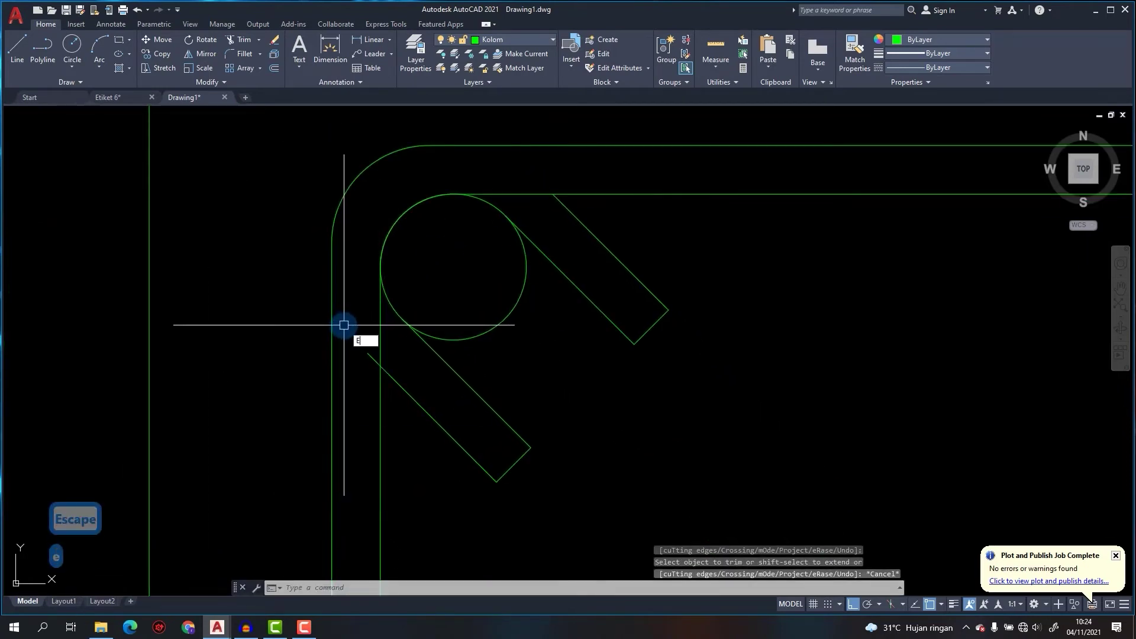
key("Return")
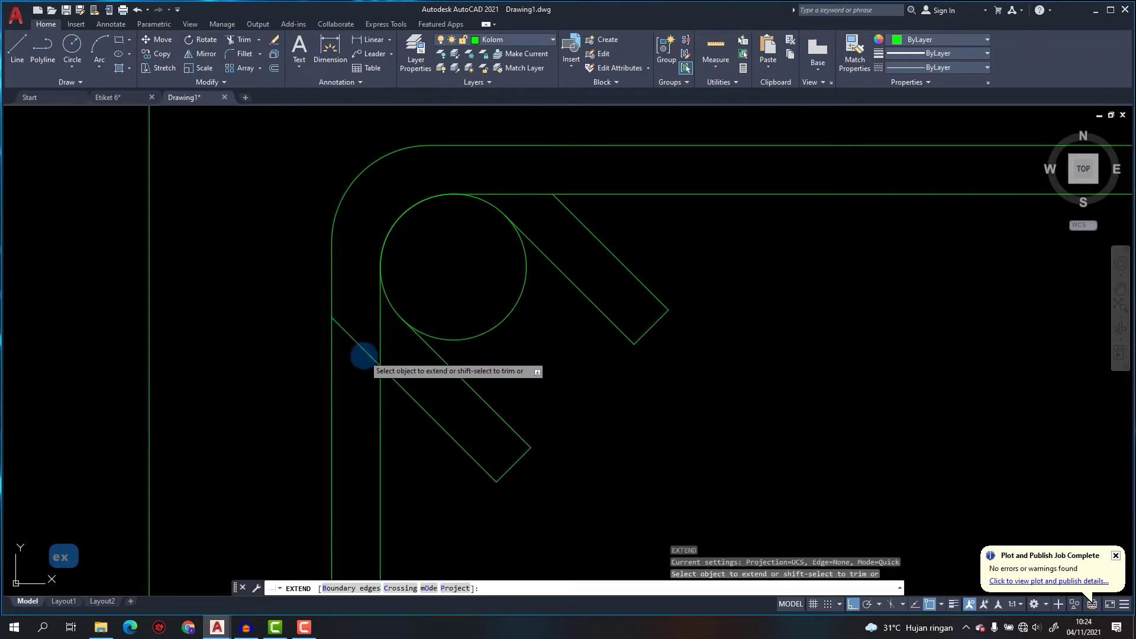
left_click(362, 353)
key("Escape")
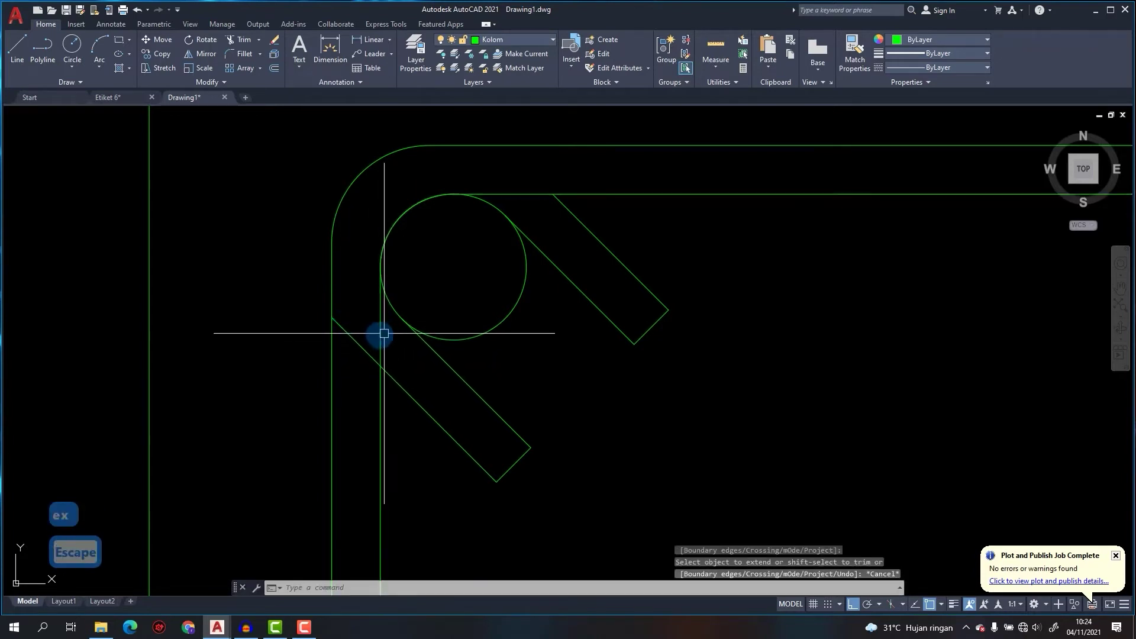
Hatch the band between the column's edge and the outer stirrup outline with the AR-CONC pattern at scale 0.3.
scroll(418, 201, "down", 5)
scroll(416, 207, "up", 3)
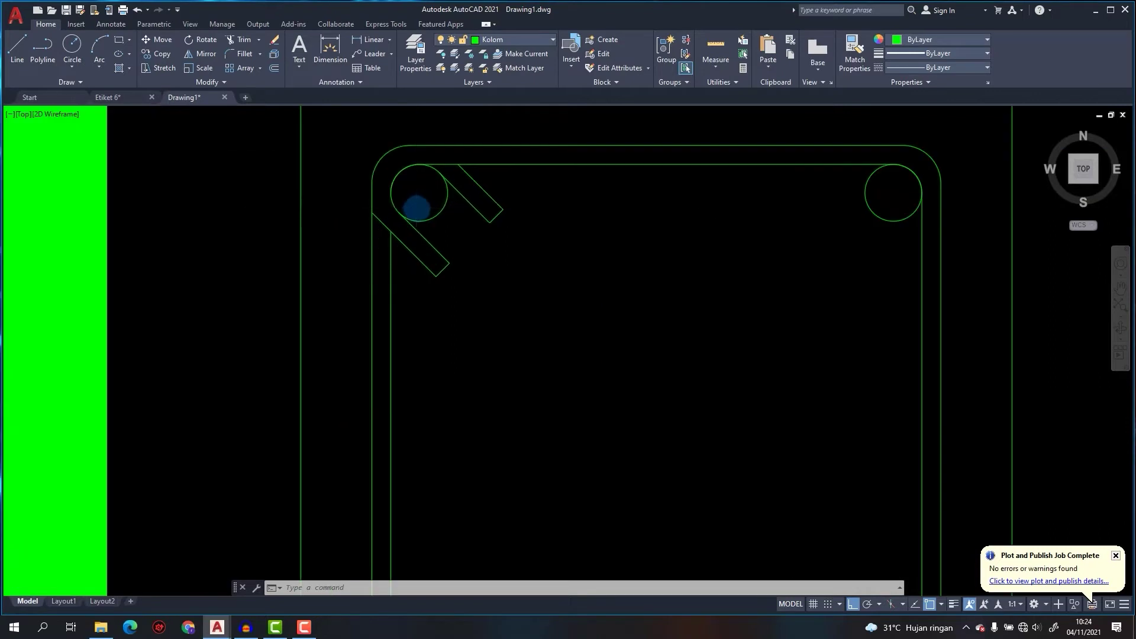
scroll(417, 207, "down", 2)
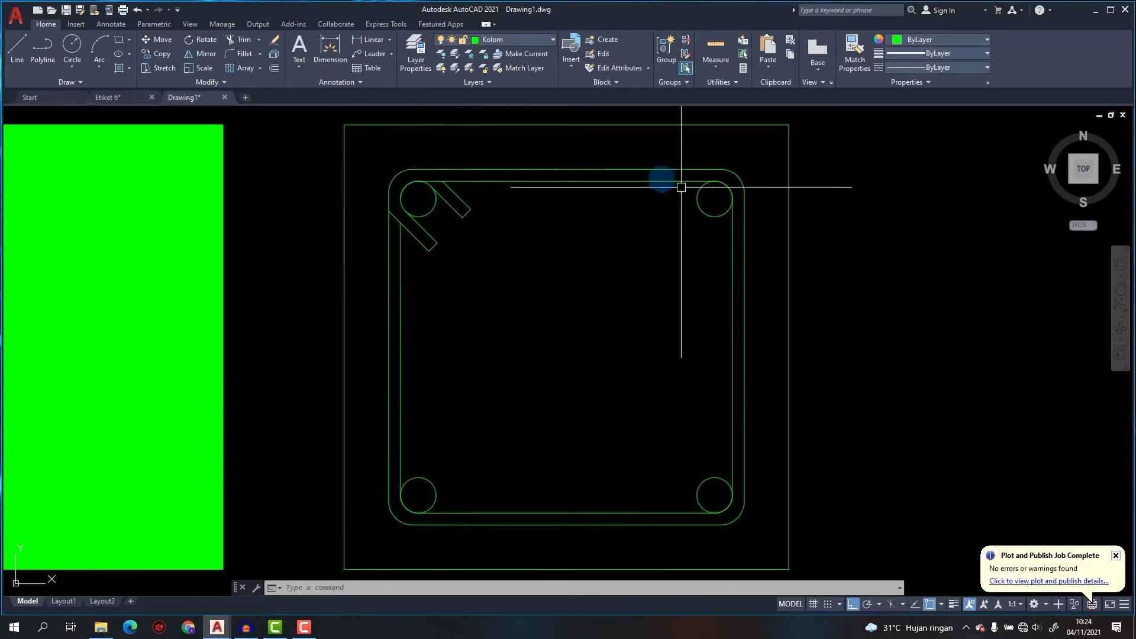
scroll(441, 294, "down", 4)
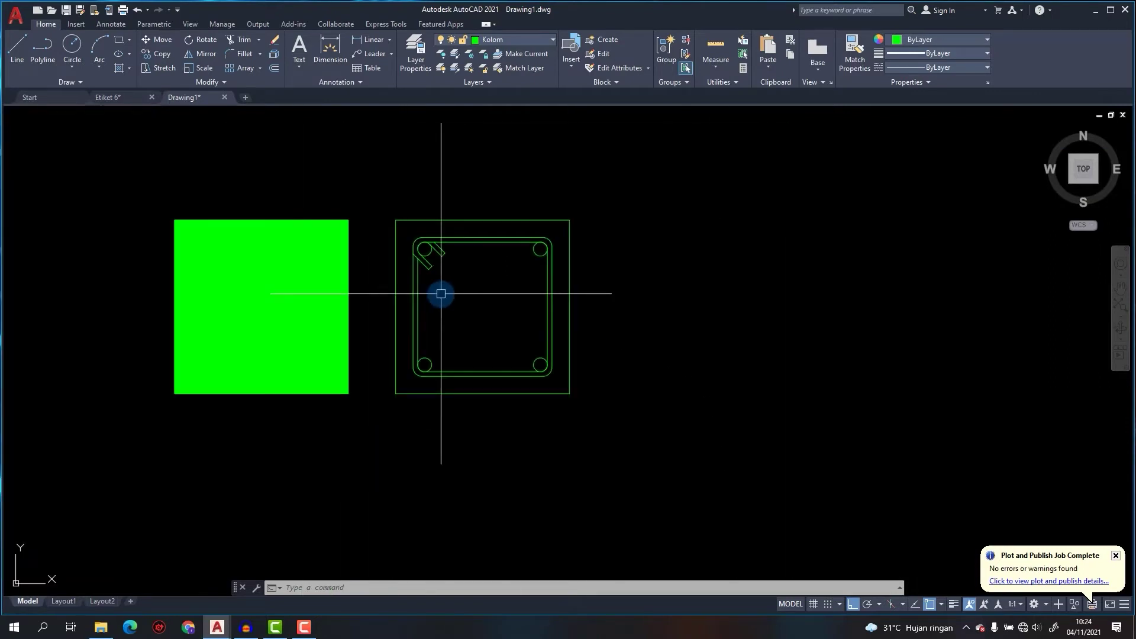
type("h")
key("Return")
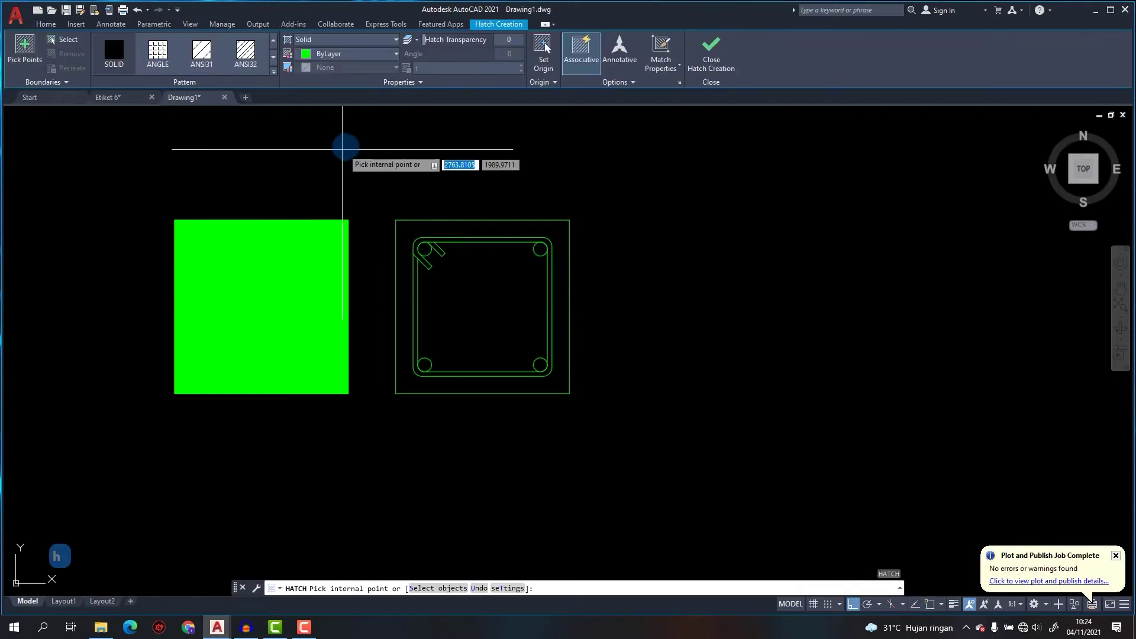
left_click(274, 72)
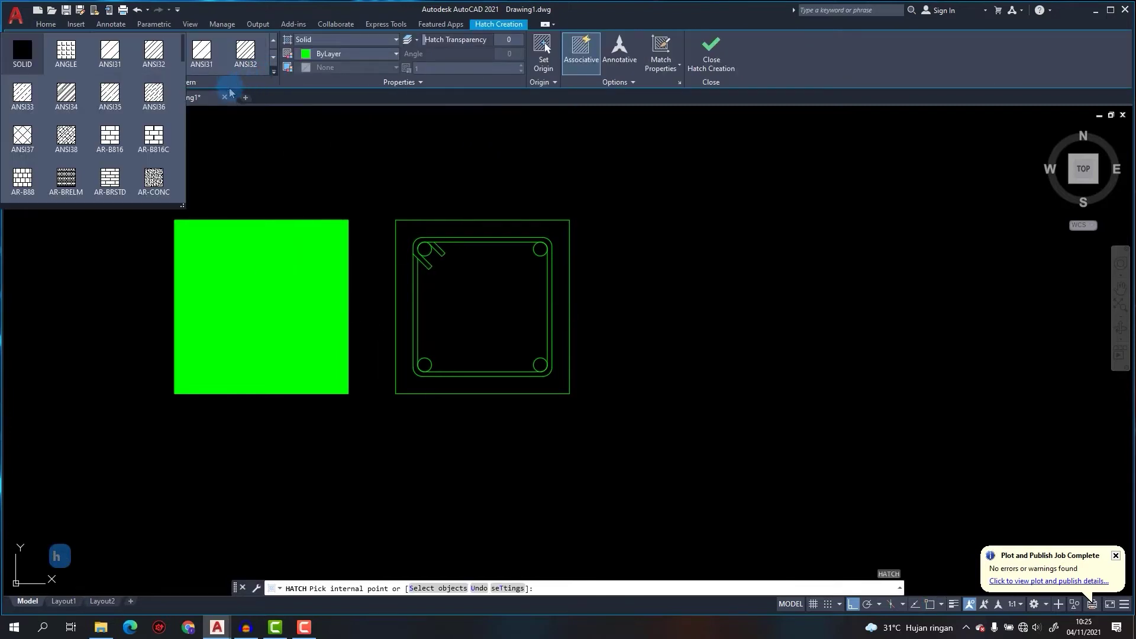
left_click(156, 177)
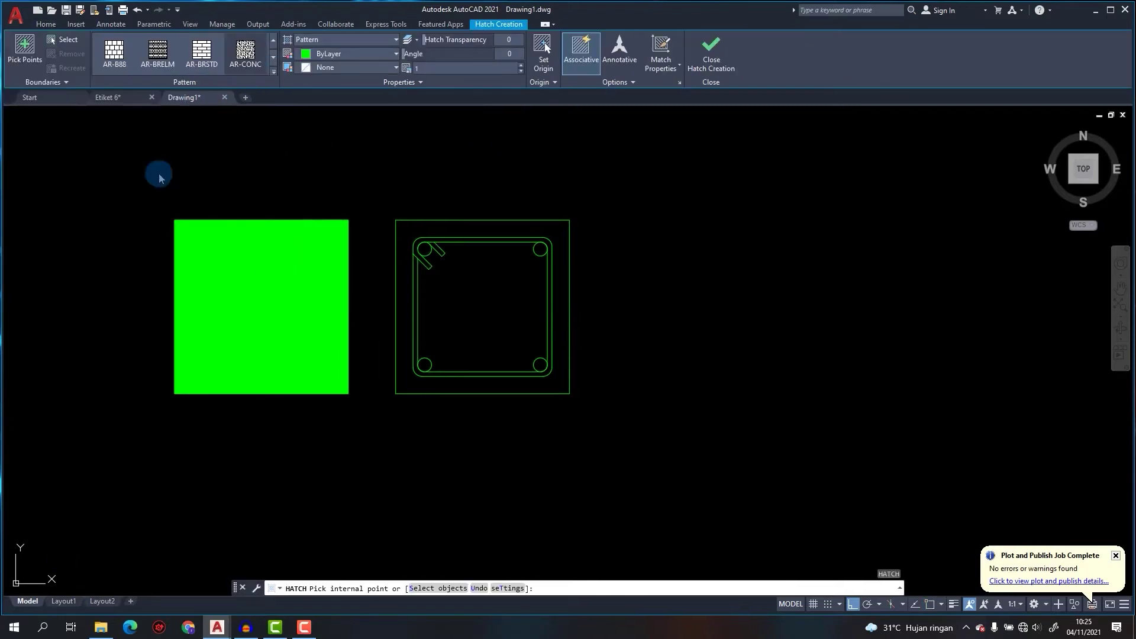
left_click(449, 225)
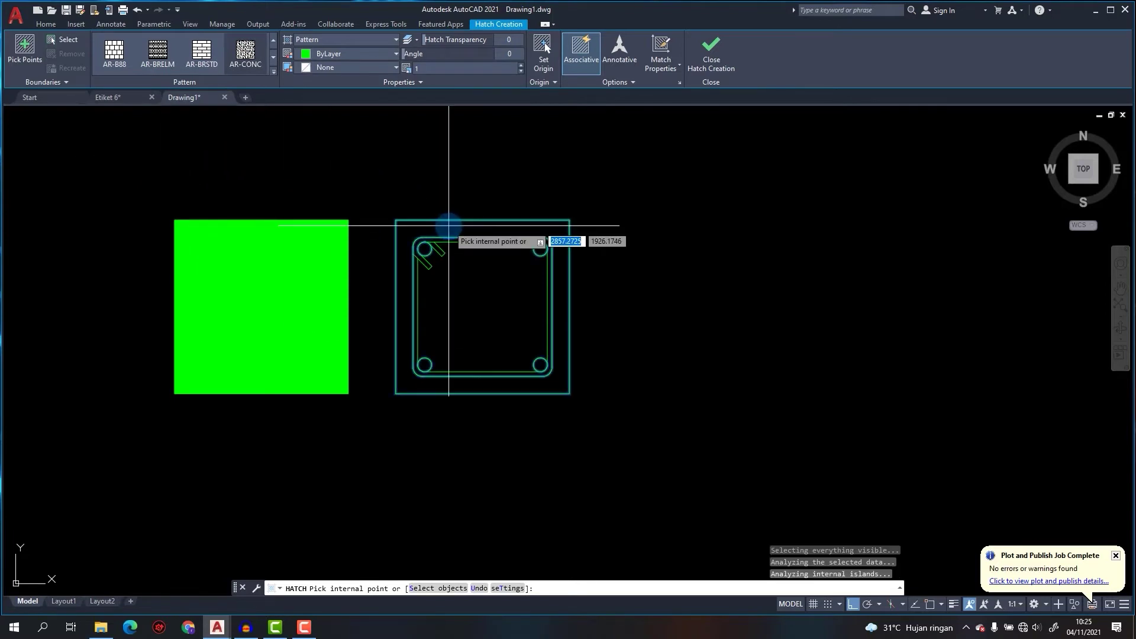
type("0.3")
key("Return")
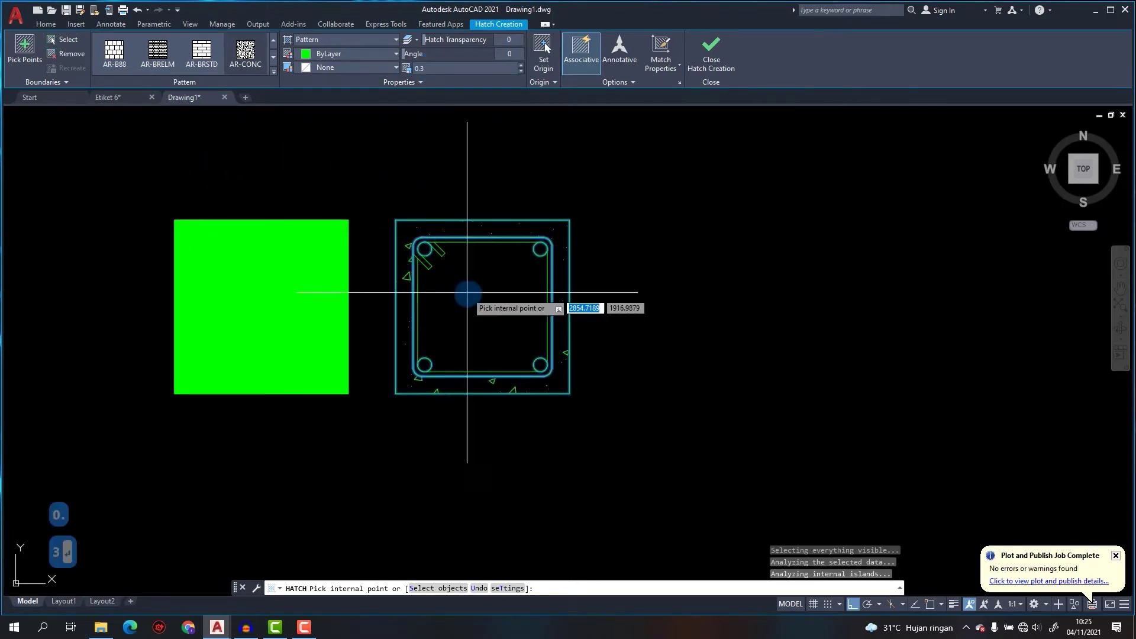
scroll(469, 294, "up", 2)
key("Escape")
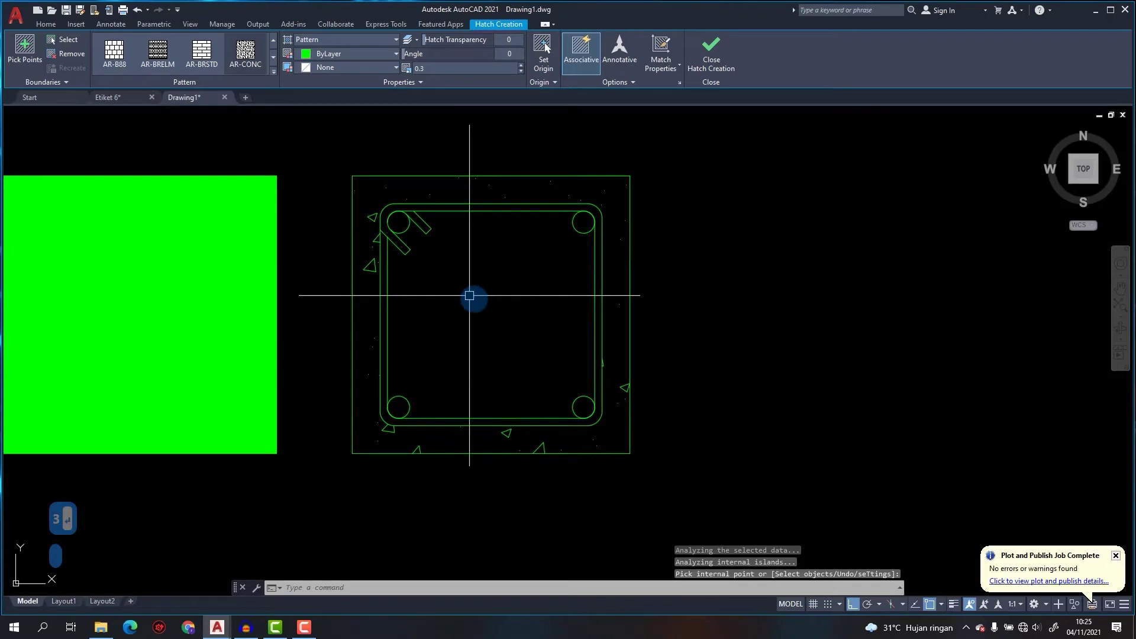
Hatch the area inside the stirrup around the four bar circles with the same AR-CONC pattern at scale 0.3.
type("h")
key("Return")
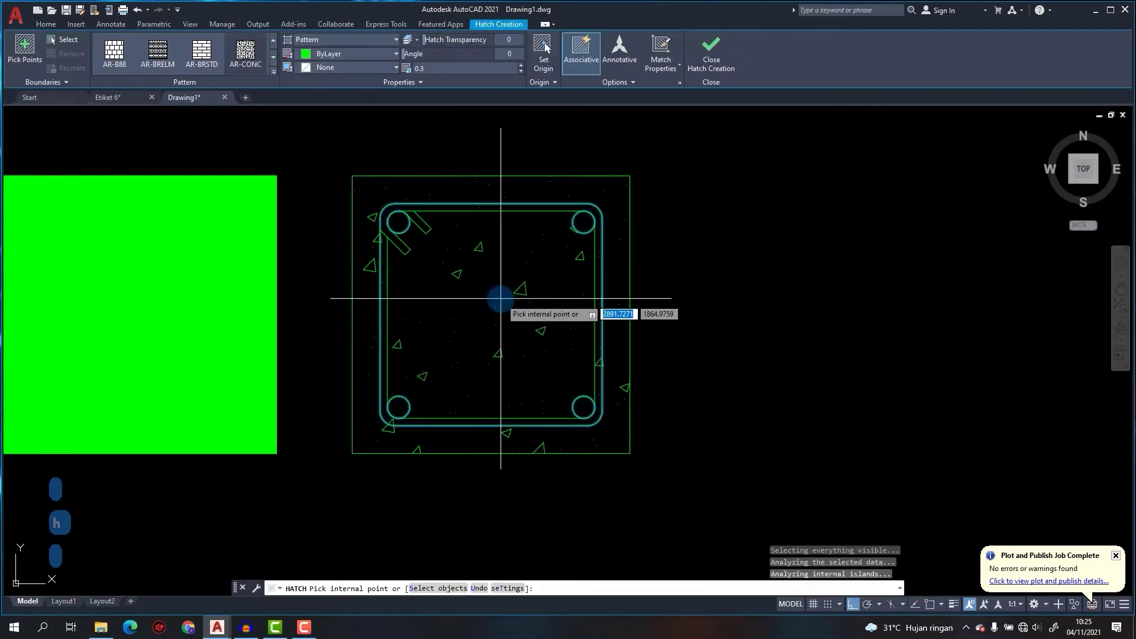
key("Return")
Move both concrete hatches from the Kolom layer to a layer coloured white.
left_click(520, 287)
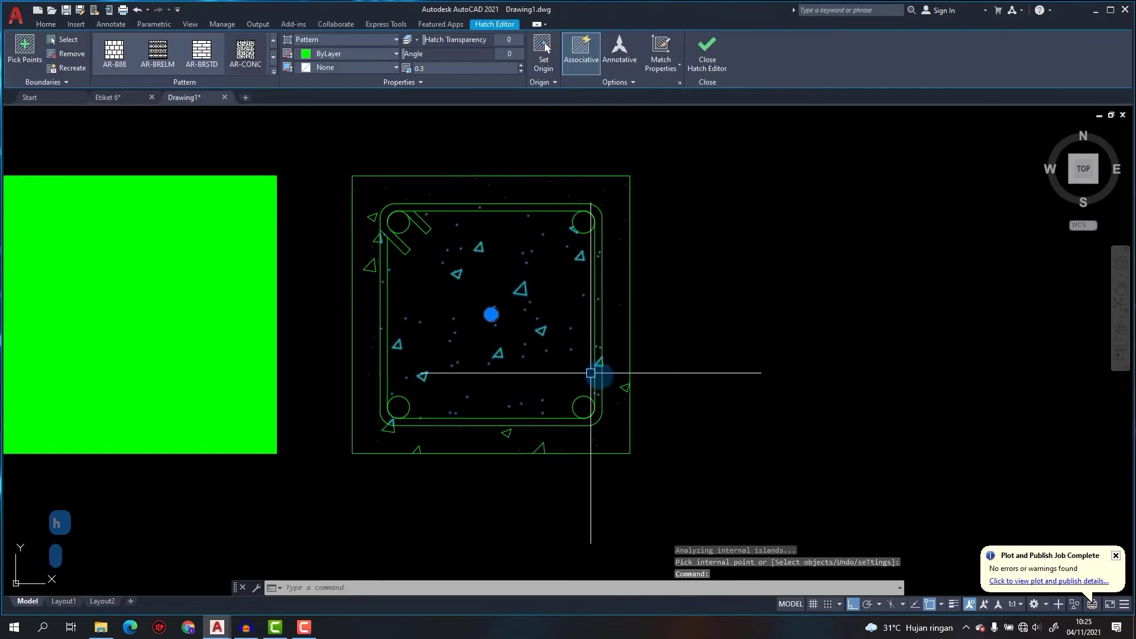
left_click(619, 390)
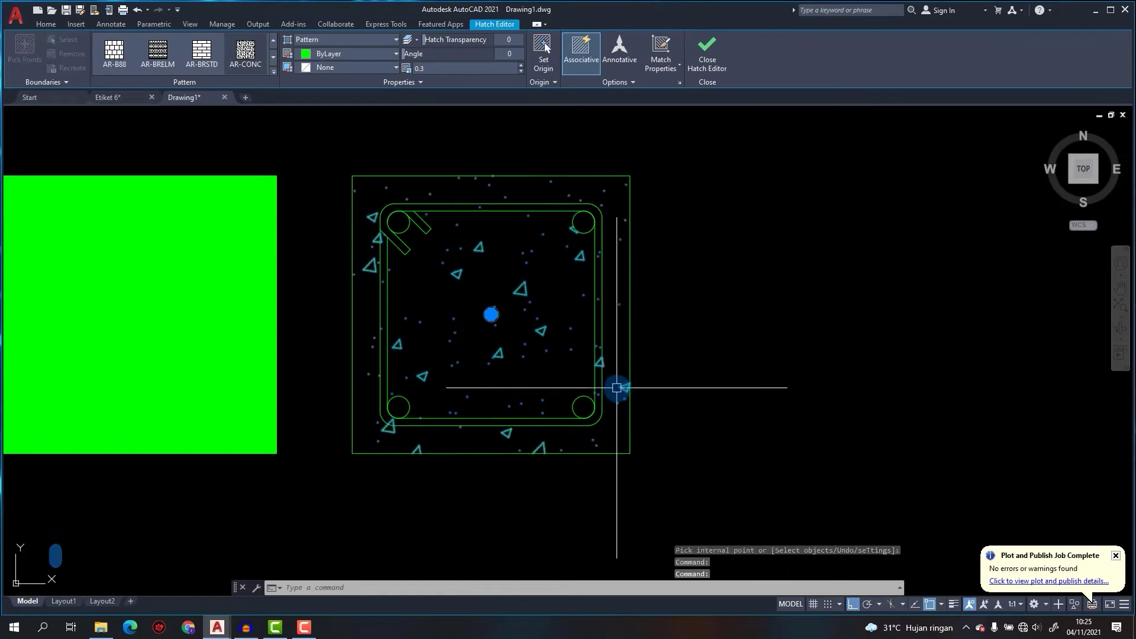
left_click(59, 26)
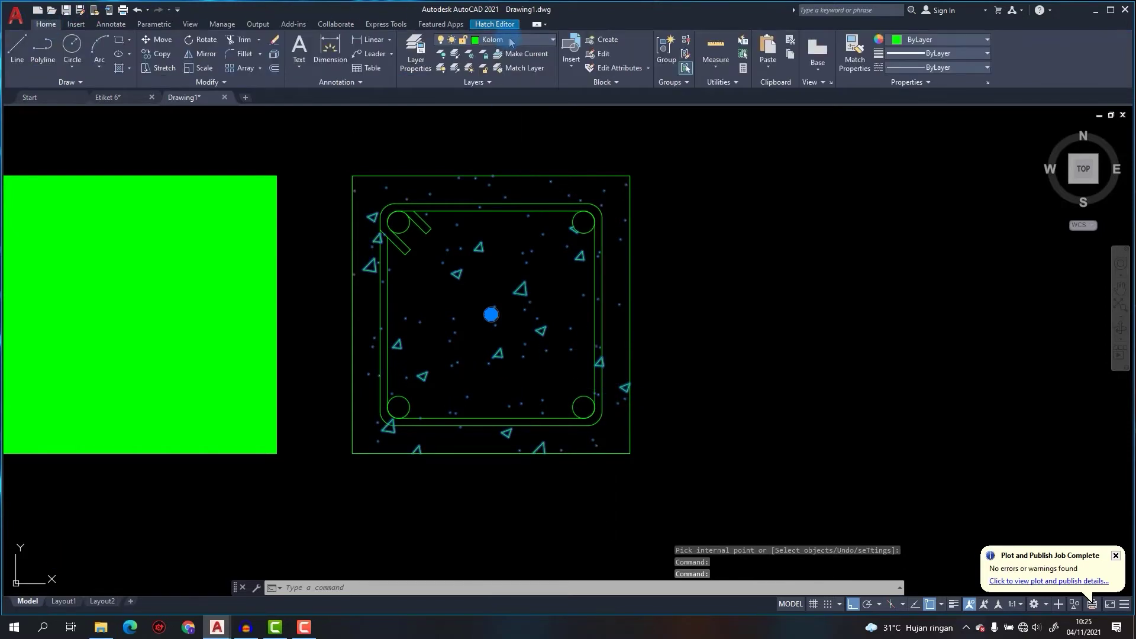
left_click(307, 183)
key("Escape")
left_click(429, 202)
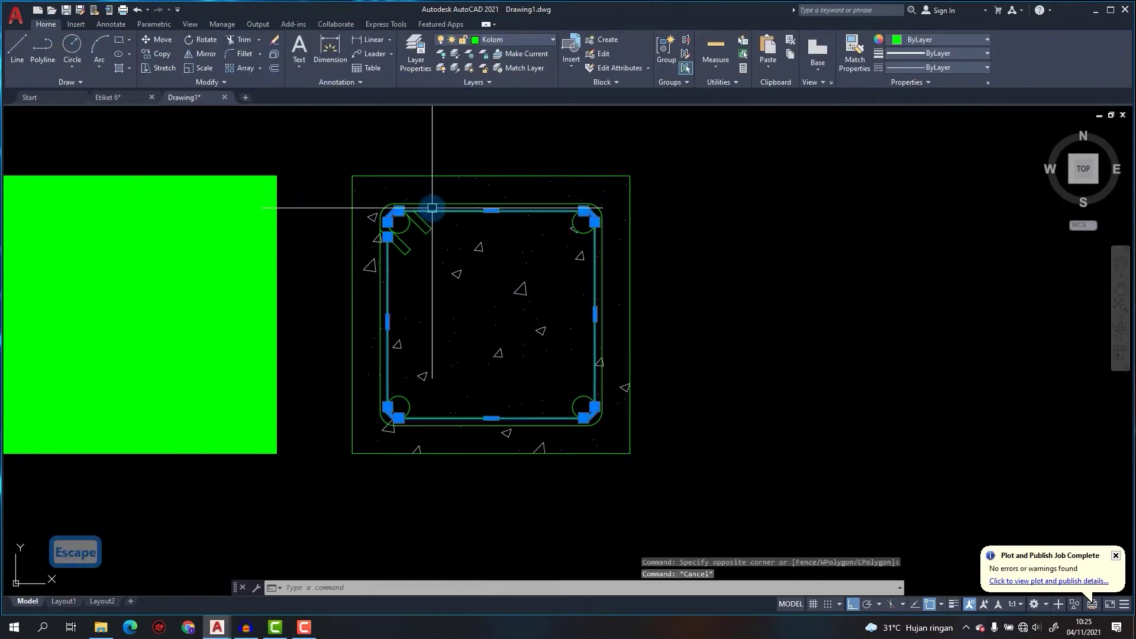
key("Escape")
left_click(428, 202)
key("Escape")
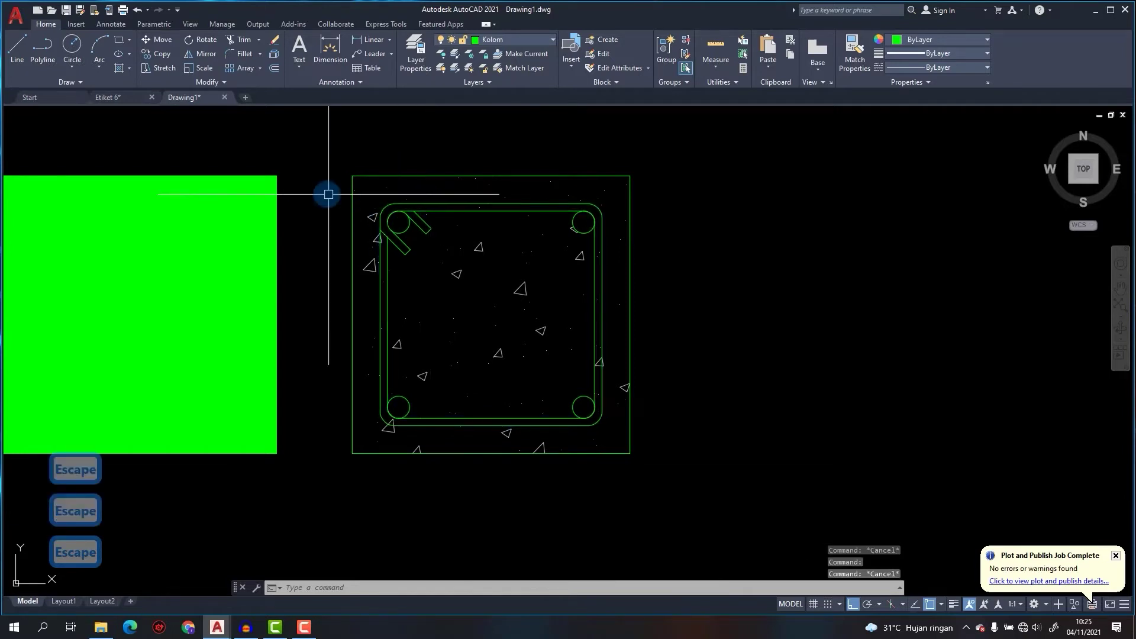
Move the stirrup outlines, bar circles and hooks of the column detail to the Besi layer, leaving the concrete hatch out.
left_click(322, 194)
left_click(616, 435)
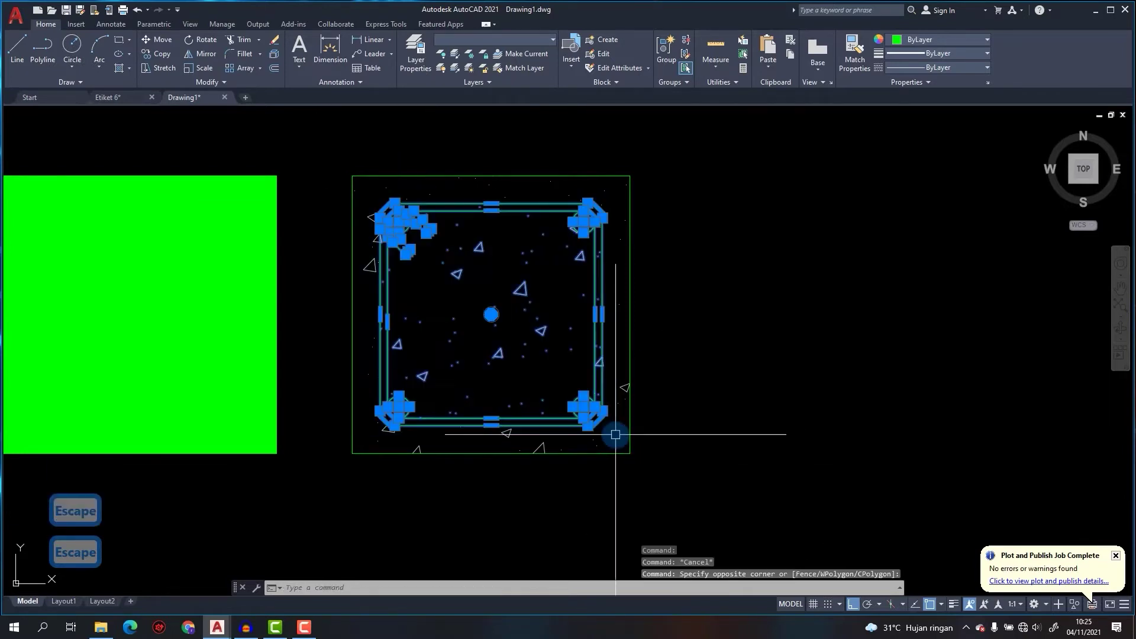
scroll(526, 334, "up", 2)
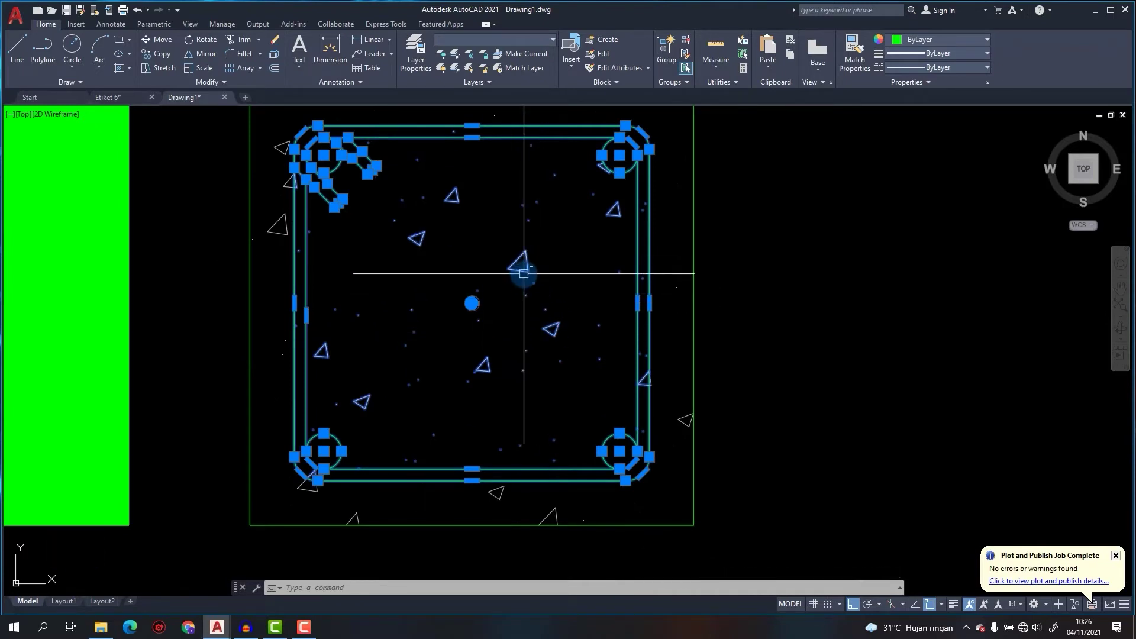
scroll(521, 267, "down", 2)
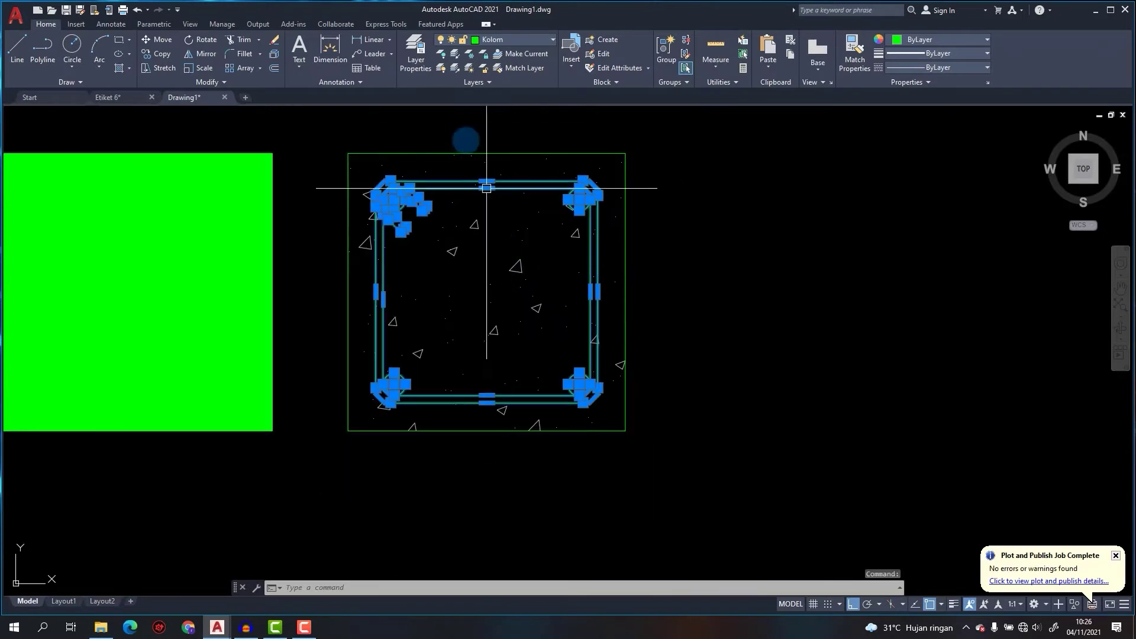
left_click(531, 39)
key("Escape")
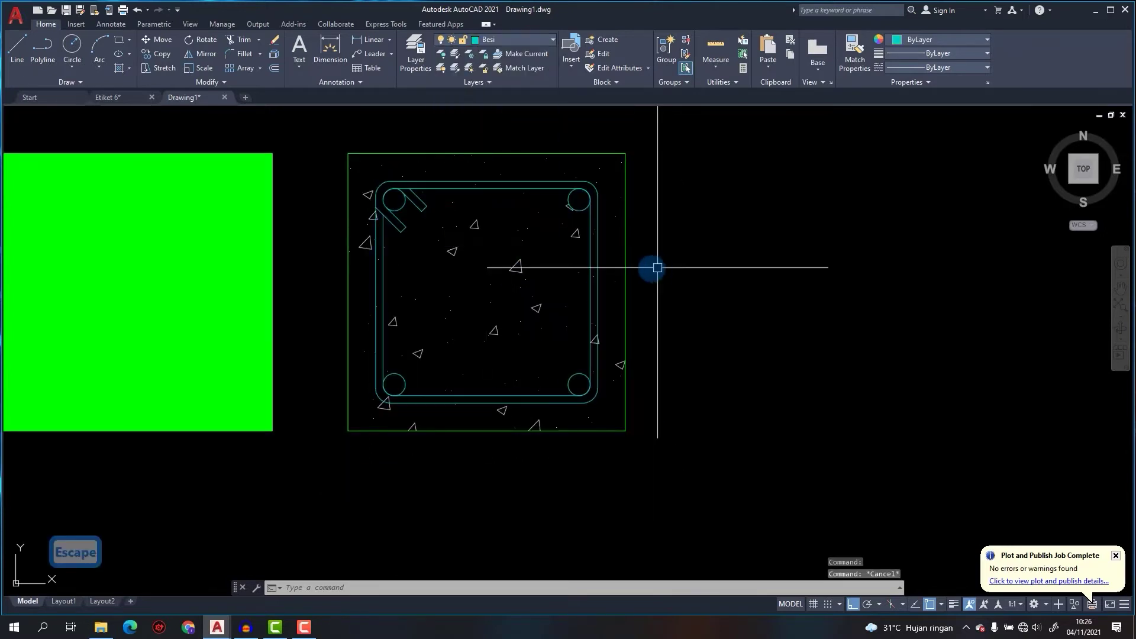
Define the whole column detail as block kd with its base point near the centre, without opening it in the block editor.
scroll(652, 267, "down", 2)
middle_click_drag(601, 269, 551, 282)
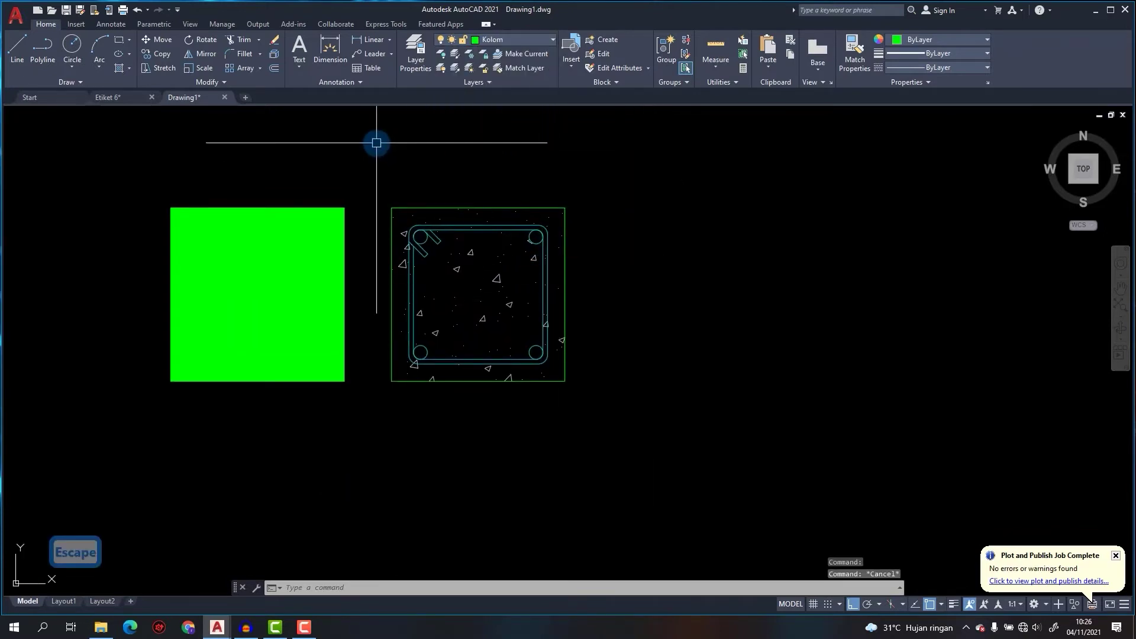
left_click(367, 167)
left_click(678, 420)
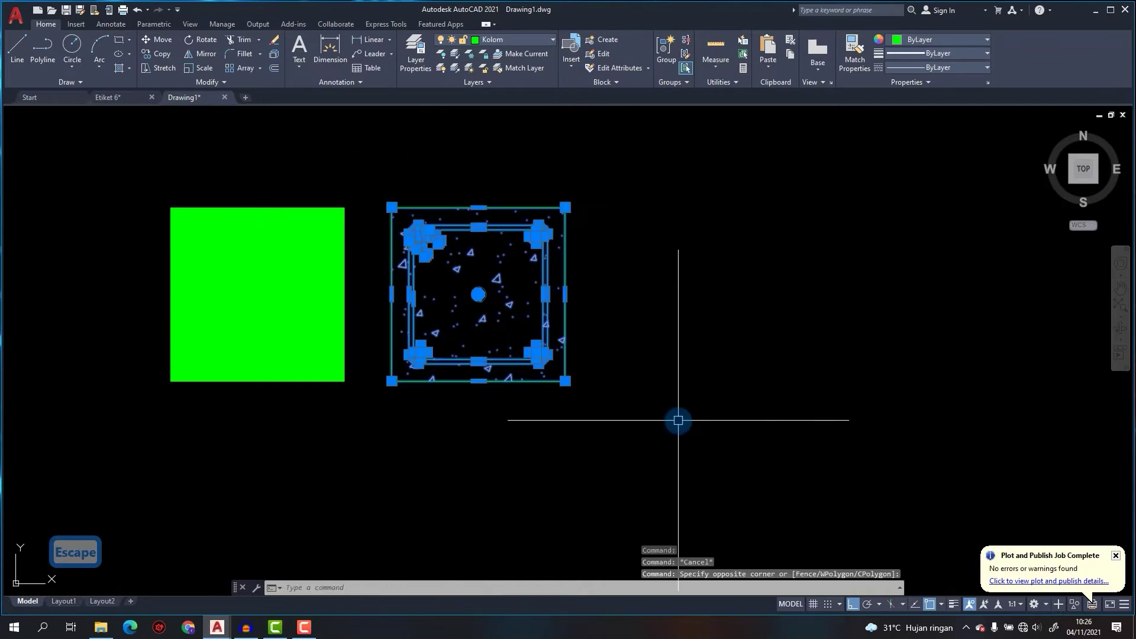
type("b")
key("Return")
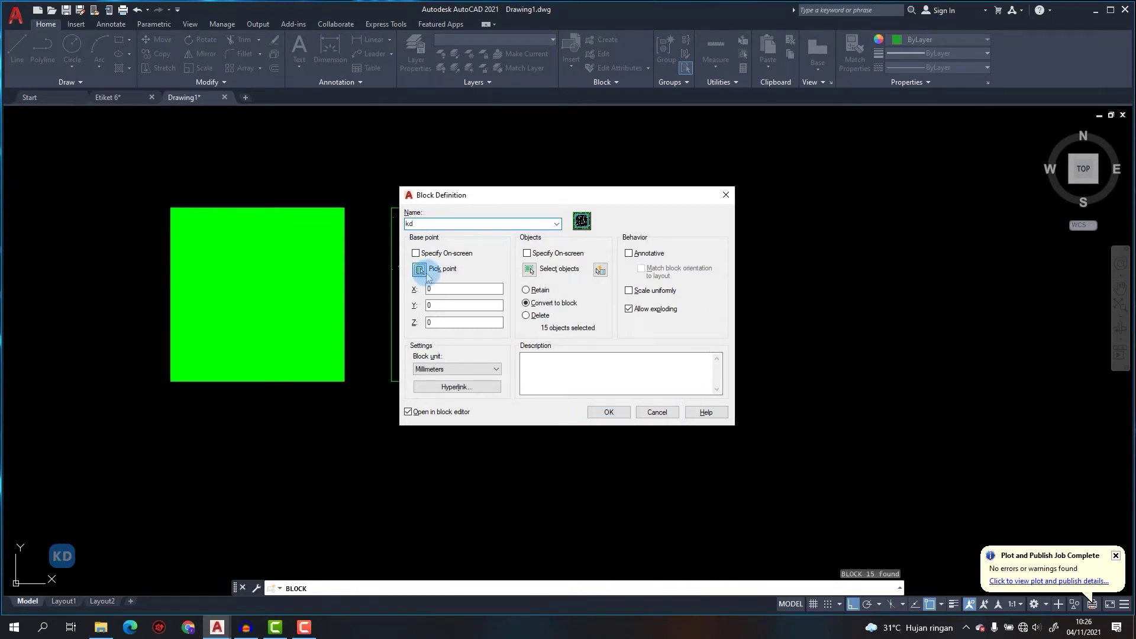
left_click(420, 270)
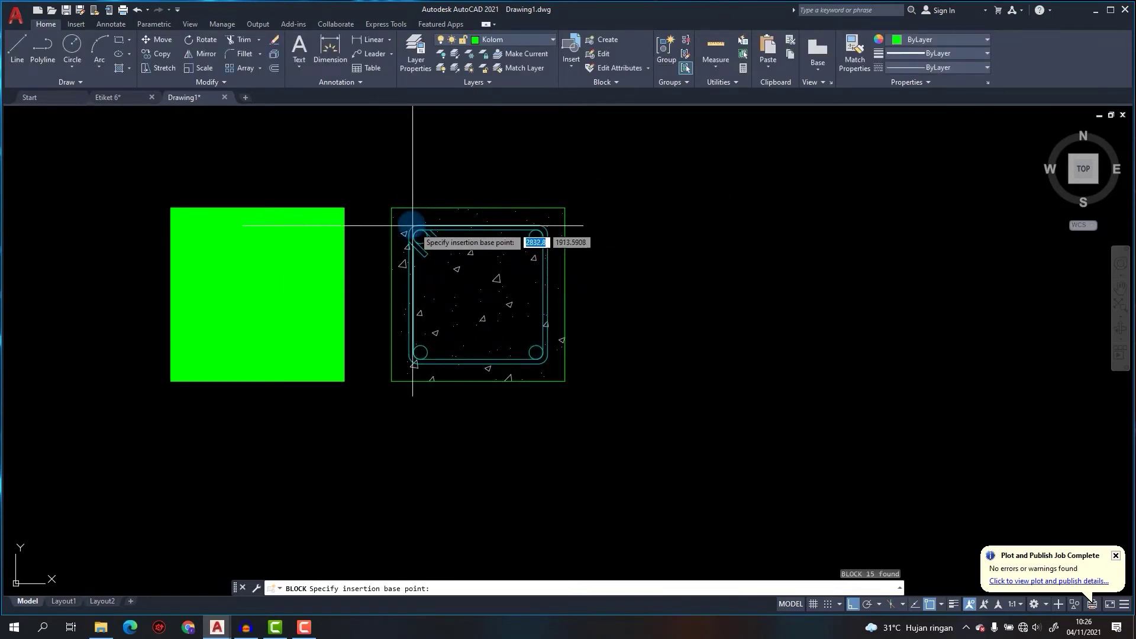
left_click(476, 297)
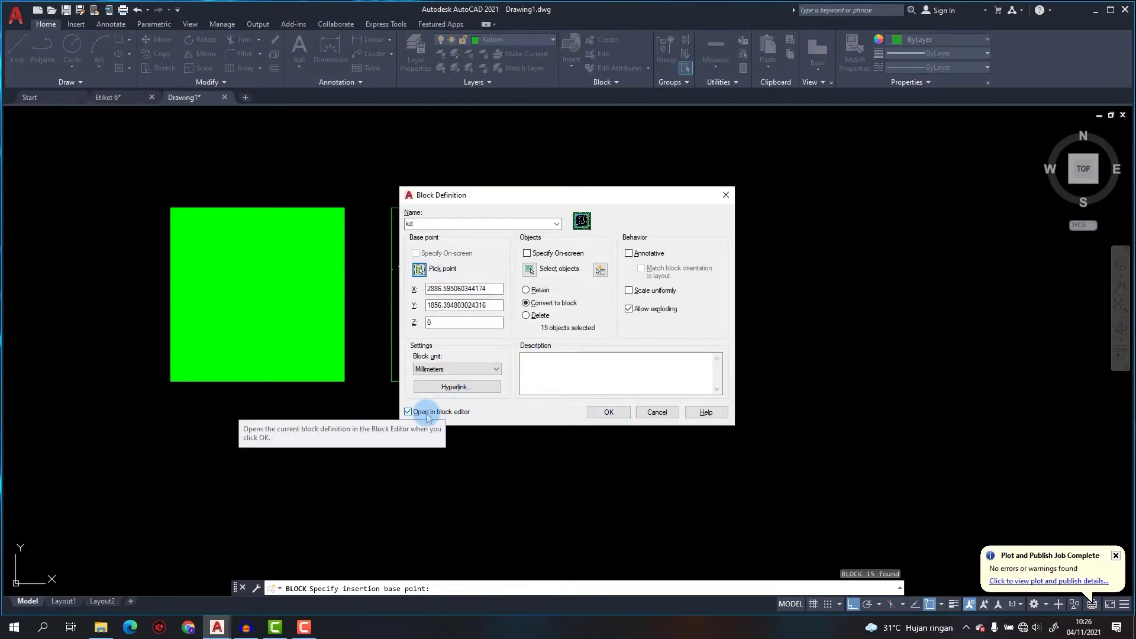
left_click(426, 415)
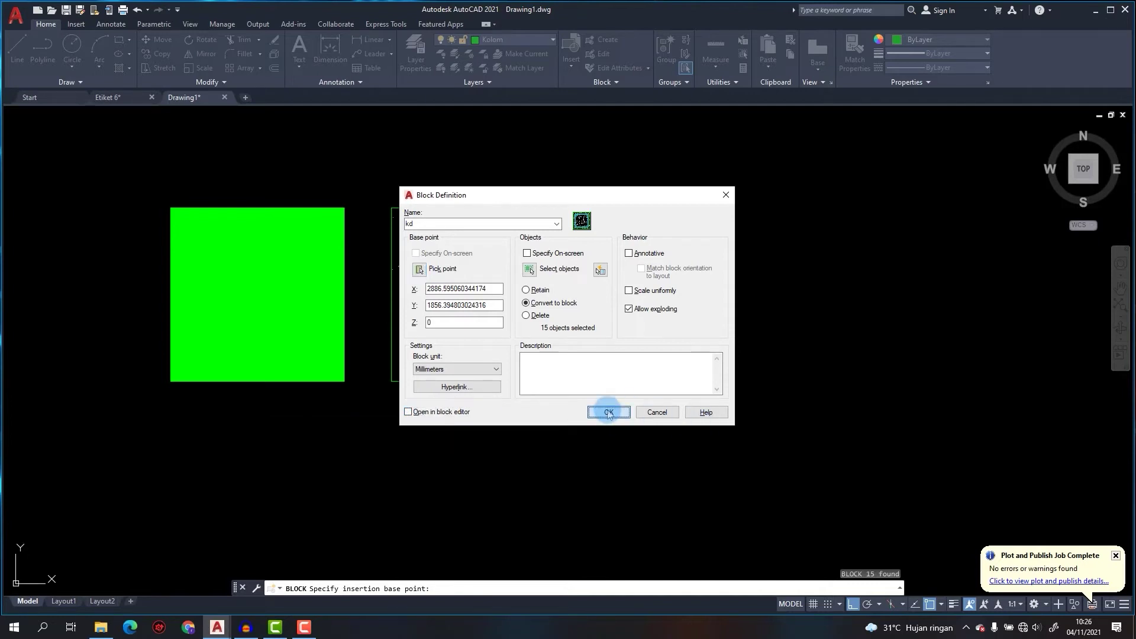
left_click(609, 413)
key("Escape")
key("Escape")
Erase the short vertical line beside the column detail.
middle_click_drag(592, 343, 479, 308)
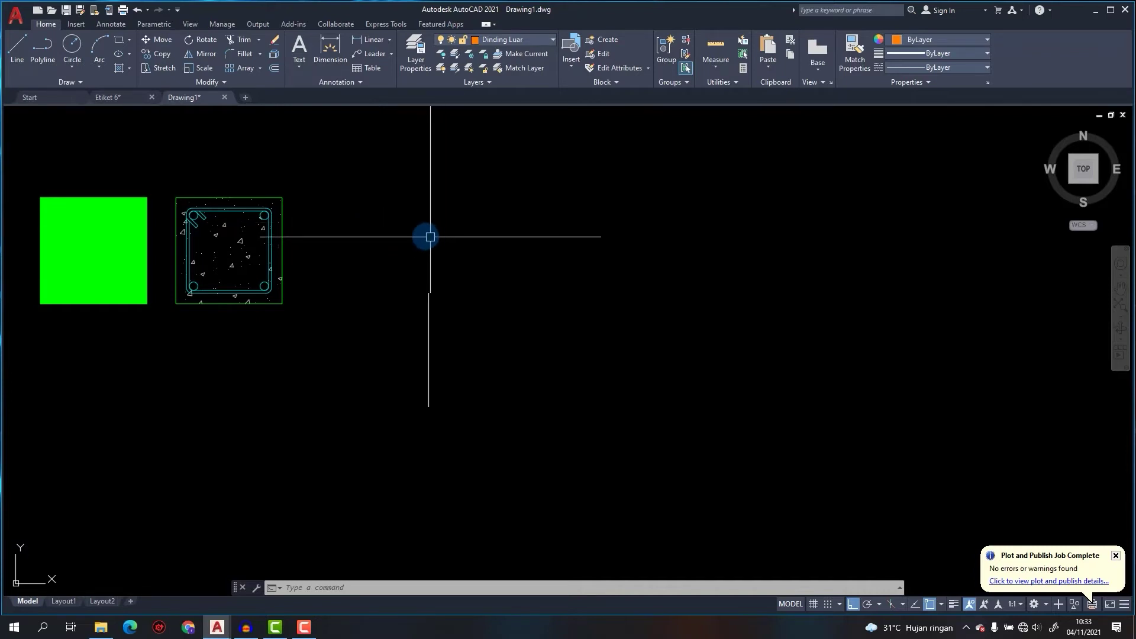
scroll(438, 278, "down", 2)
key("Escape")
type("e")
key("Return")
Draw a 1000 mm vertical line upward to the right of the column detail on the Dinding Luar layer.
type("l")
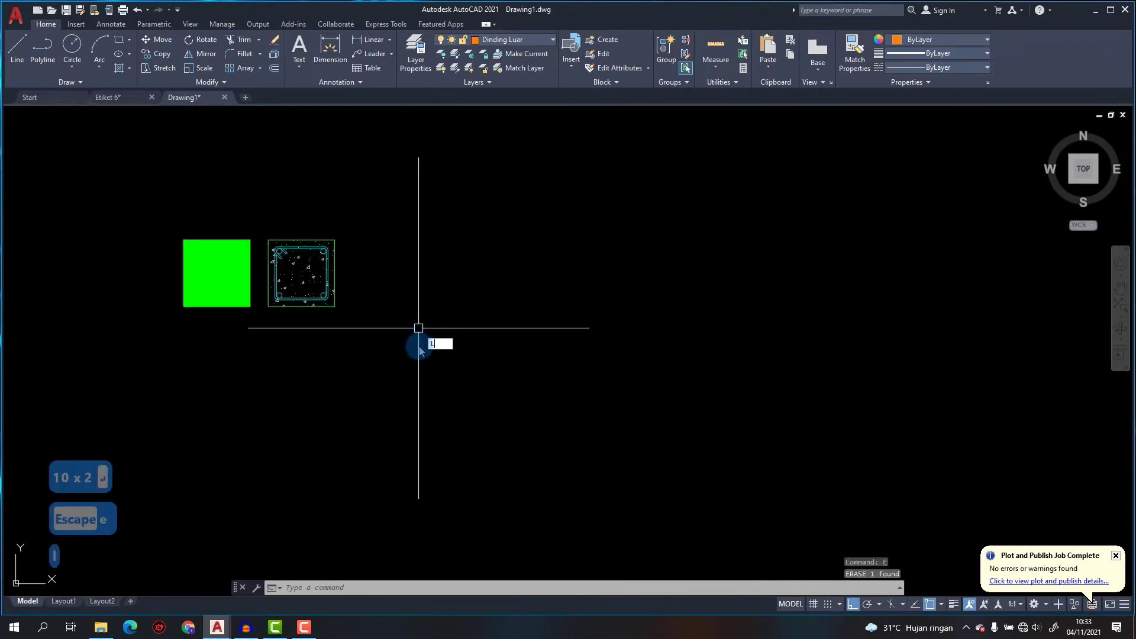
key("Return")
left_click(441, 426)
type("1")
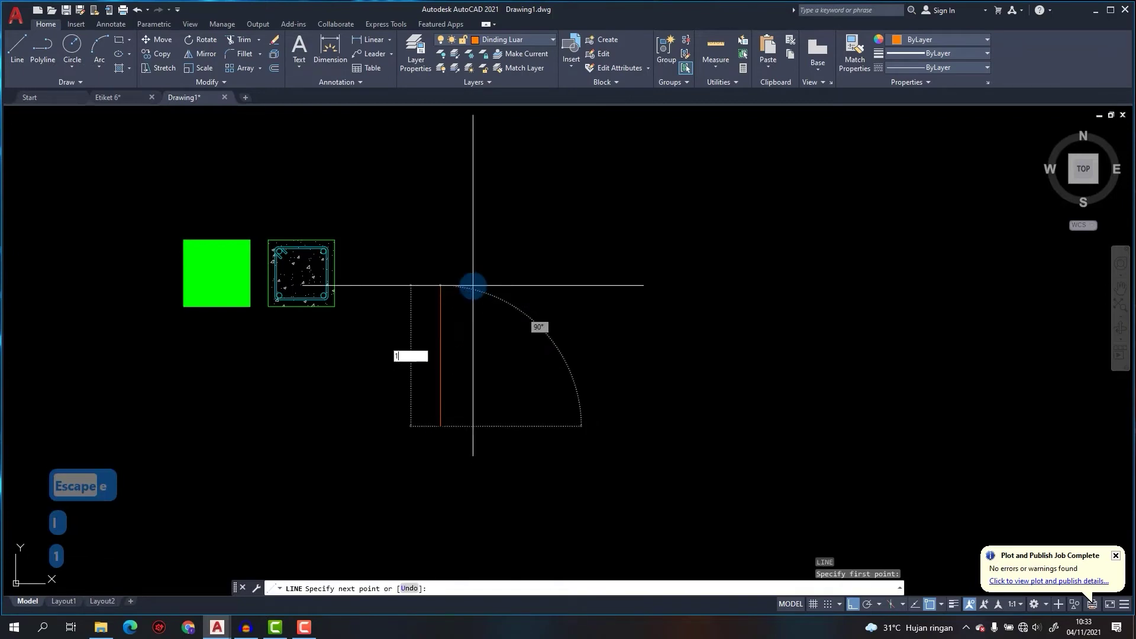
type("000")
key("Return")
scroll(464, 299, "down", 3)
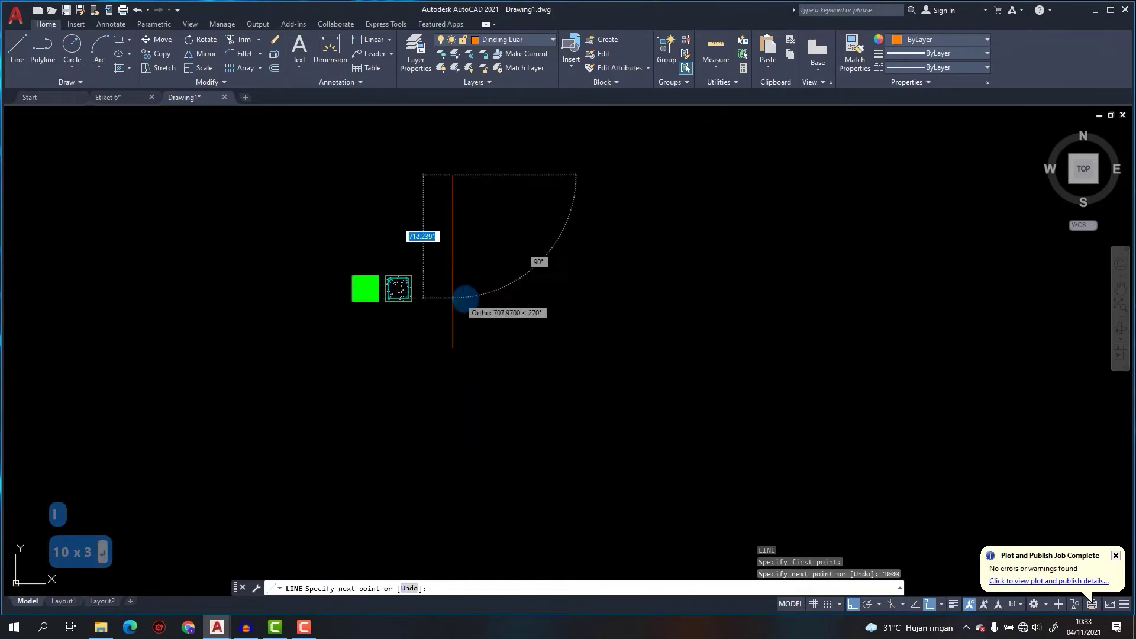
middle_click_drag(464, 300, 449, 328)
scroll(450, 325, "up", 2)
key("Escape")
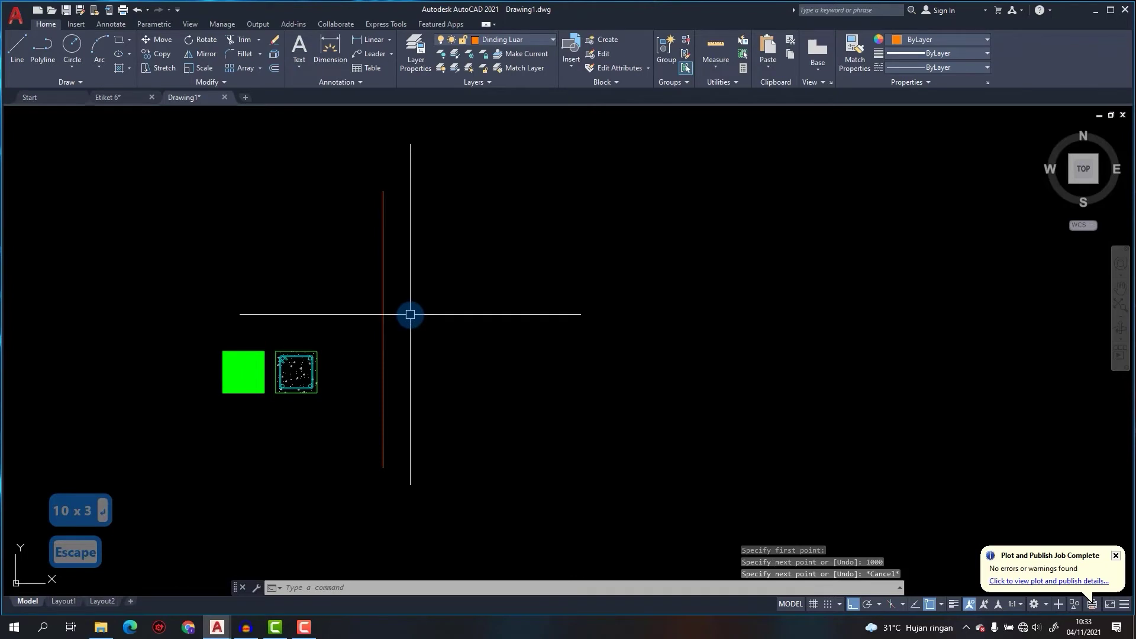
Offset the vertical wall line 150 mm to the right.
type("o")
key("space")
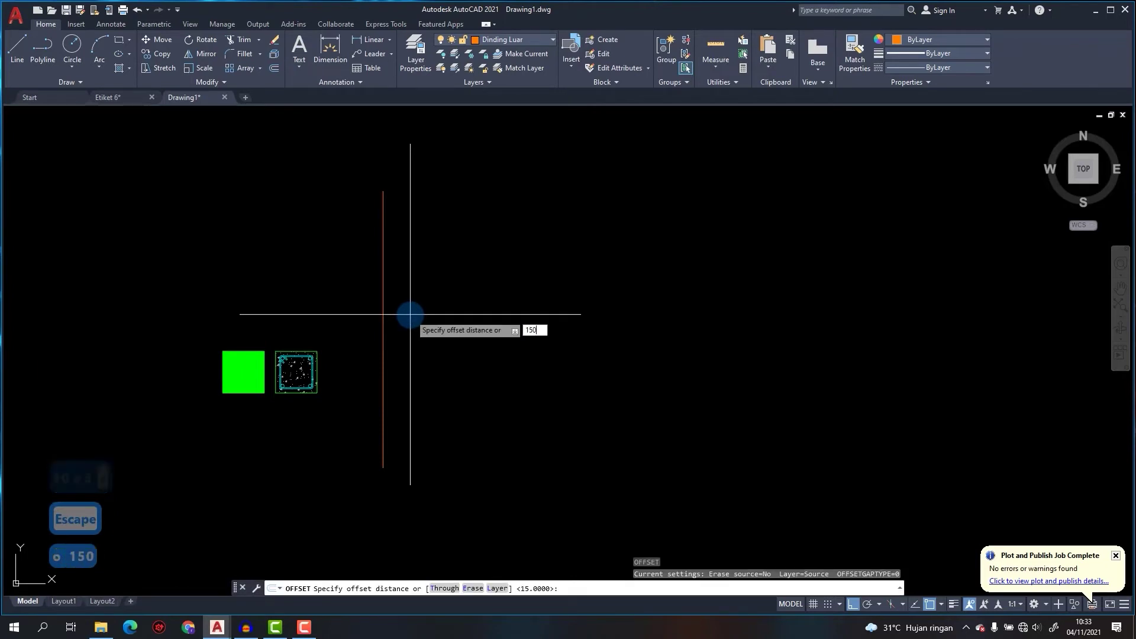
key("Return")
left_click(383, 309)
left_click(436, 309)
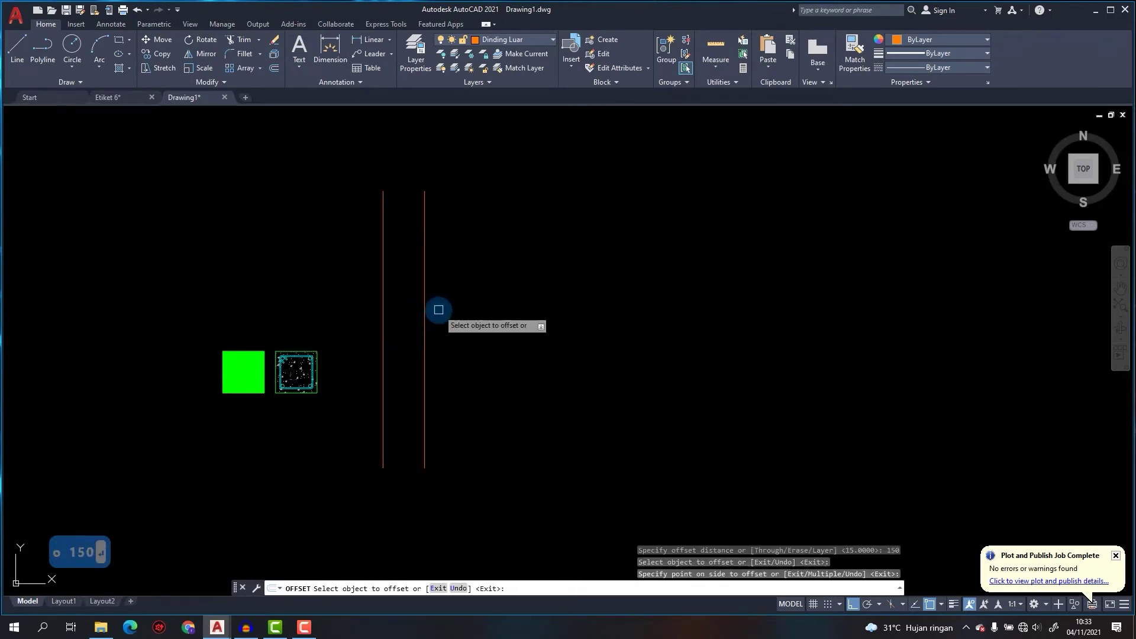
key("Escape")
Draw a 1000 mm horizontal line to the right from the upper end of the left vertical wall line.
type("l")
key("space")
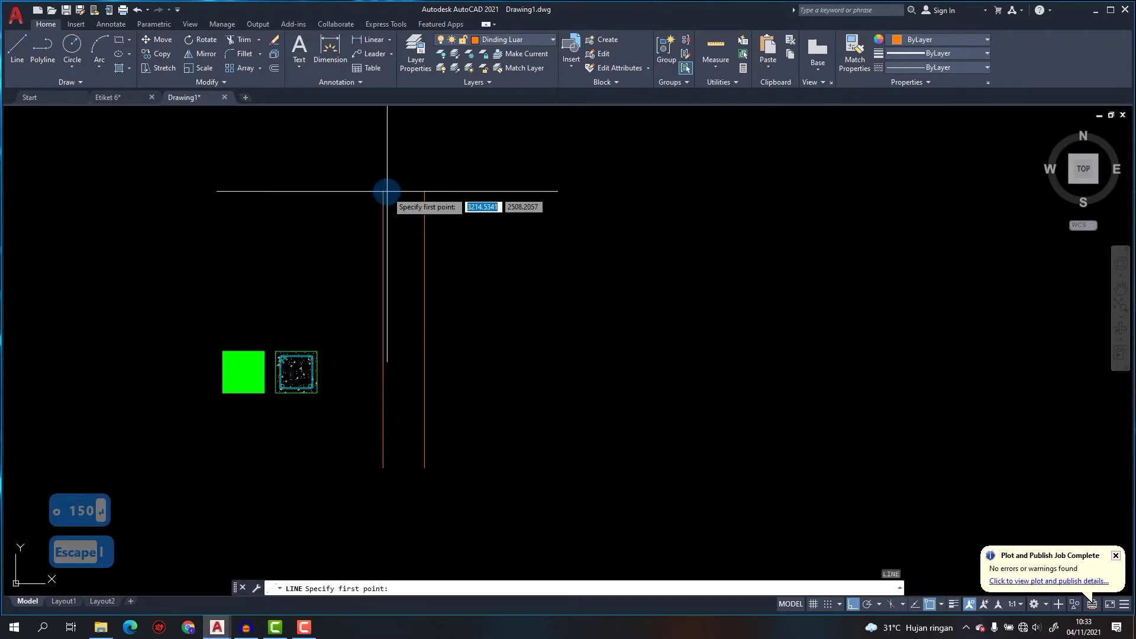
left_click(382, 191)
type("10")
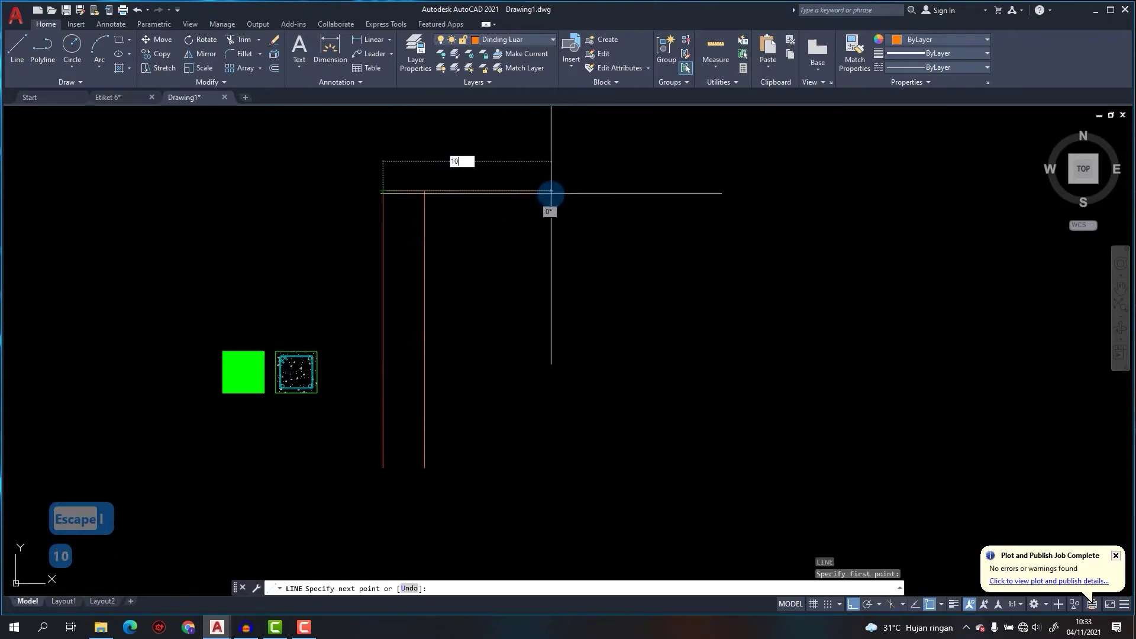
type("00")
key("Return")
key("Escape")
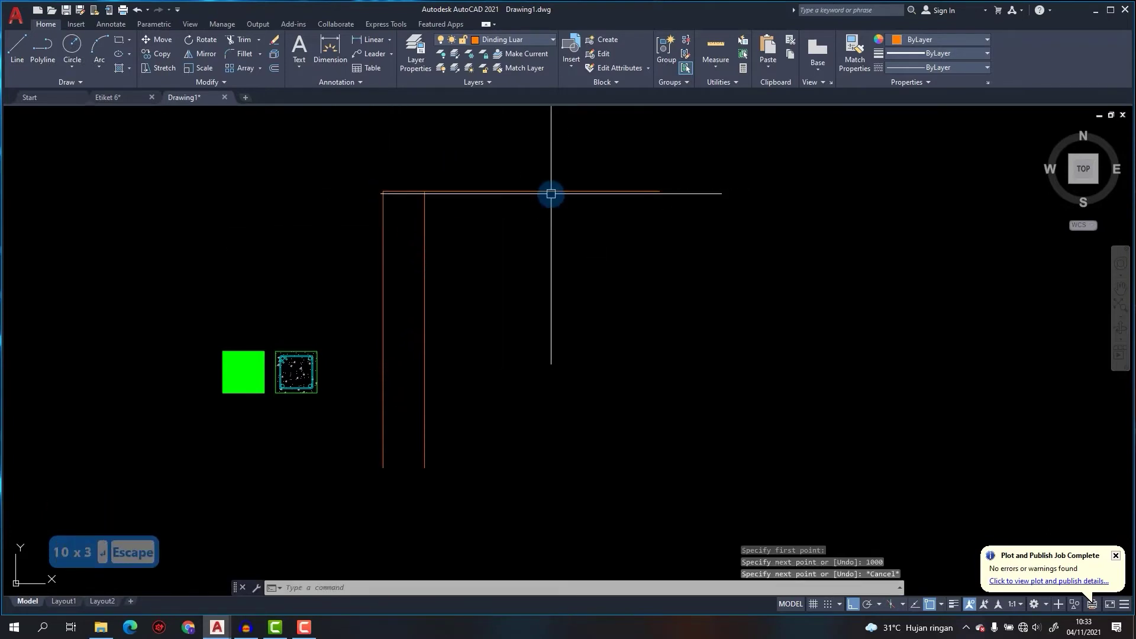
Offset the horizontal wall line 150 mm downward.
type("o")
key("space")
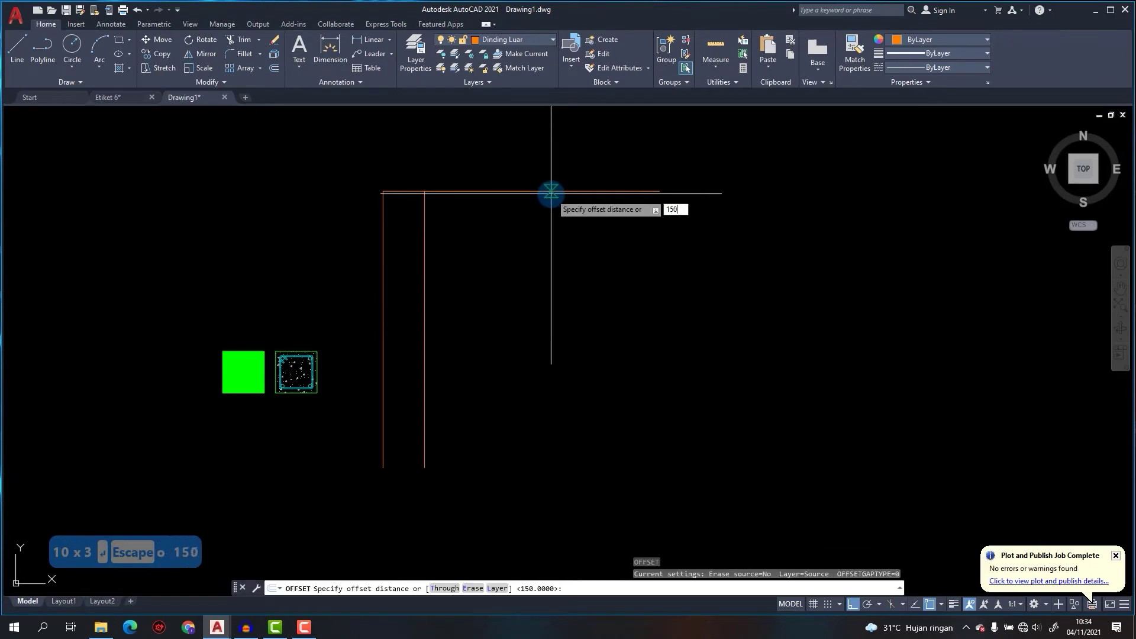
type("150")
key("space")
left_click(557, 193)
left_click(541, 258)
key("Escape")
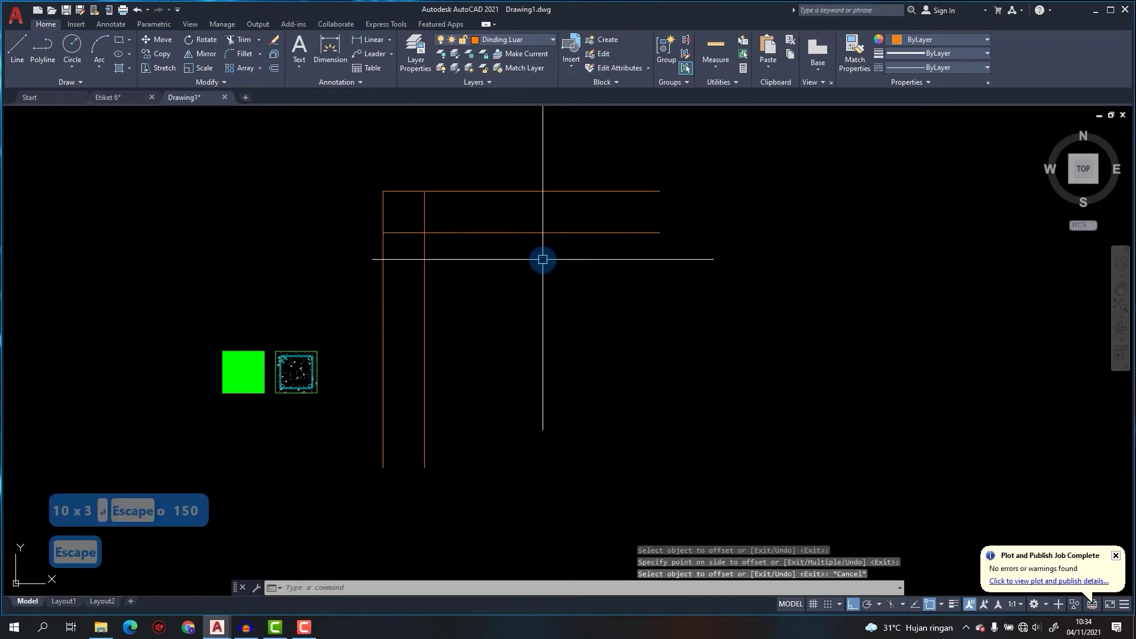
Close the right end of the horizontal wall and the lower end of the vertical wall with short lines.
type("l")
key("space")
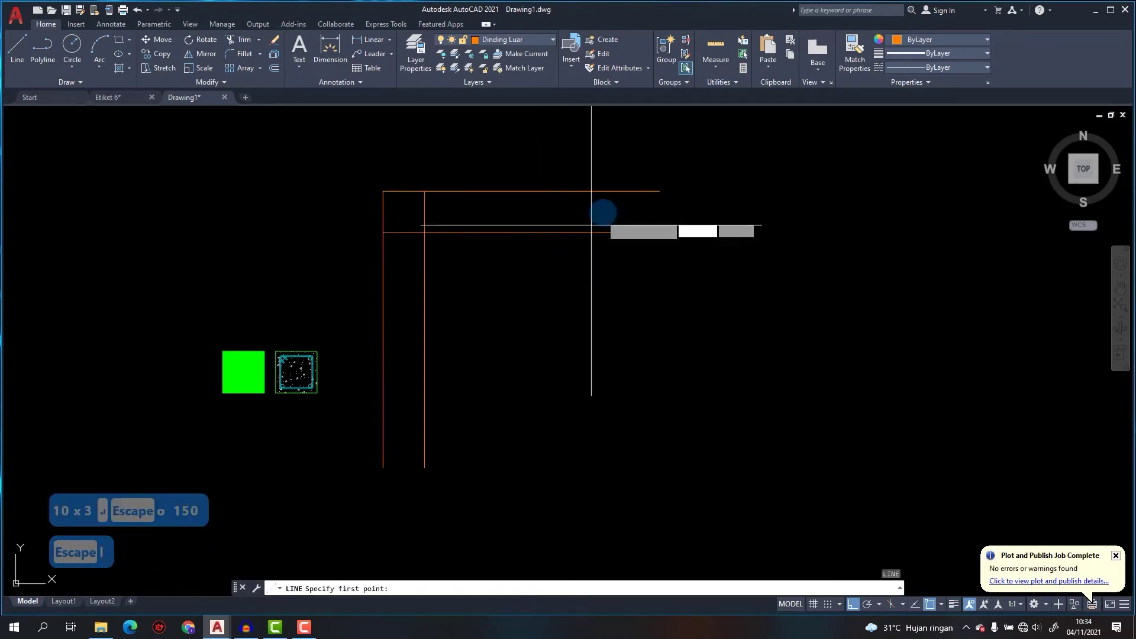
left_click(659, 191)
left_click(661, 232)
key("Escape")
key("space")
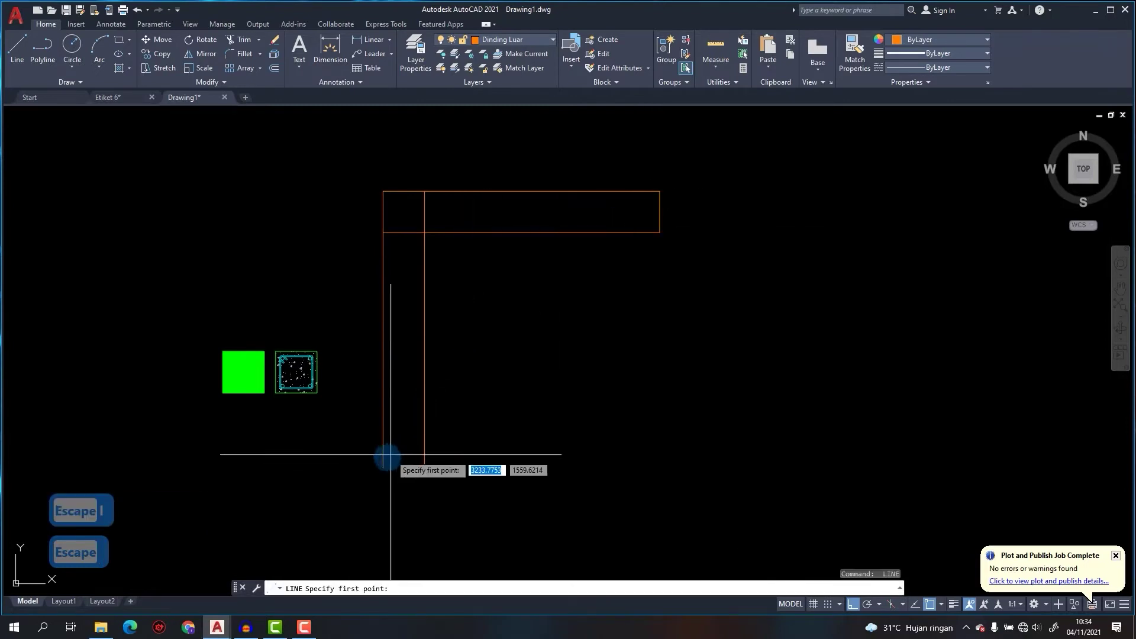
left_click(382, 466)
left_click(424, 466)
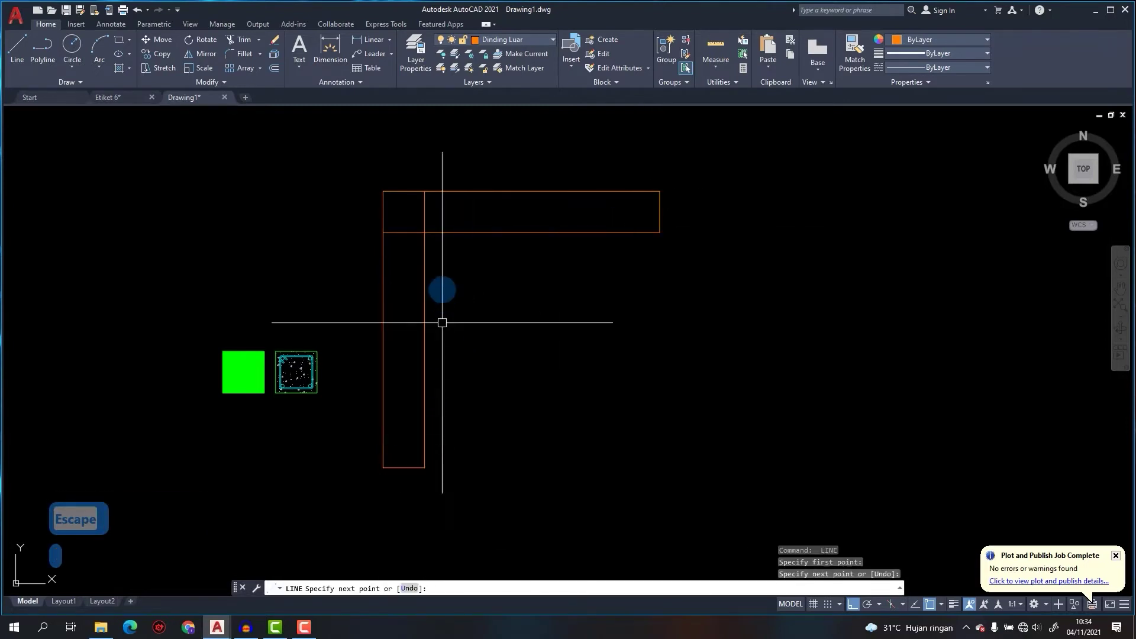
key("Escape")
left_click(436, 300)
left_click(363, 259)
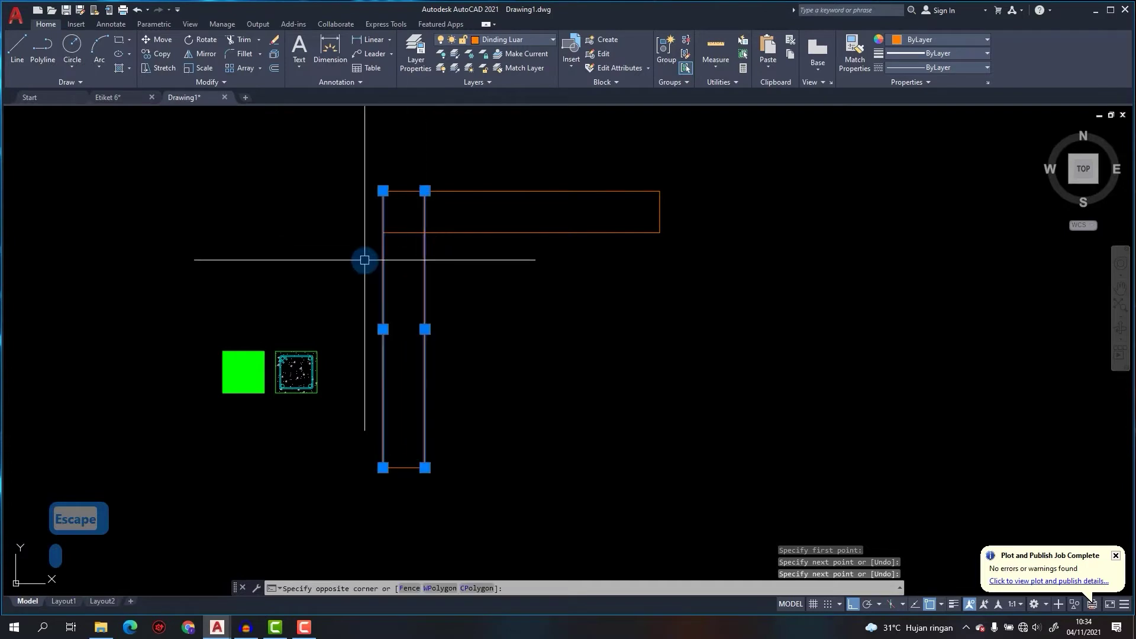
key("Escape")
left_click(507, 255)
key("Escape")
Hatch the square where the two walls meet and set its pattern to SOLID.
scroll(392, 188, "up", 2)
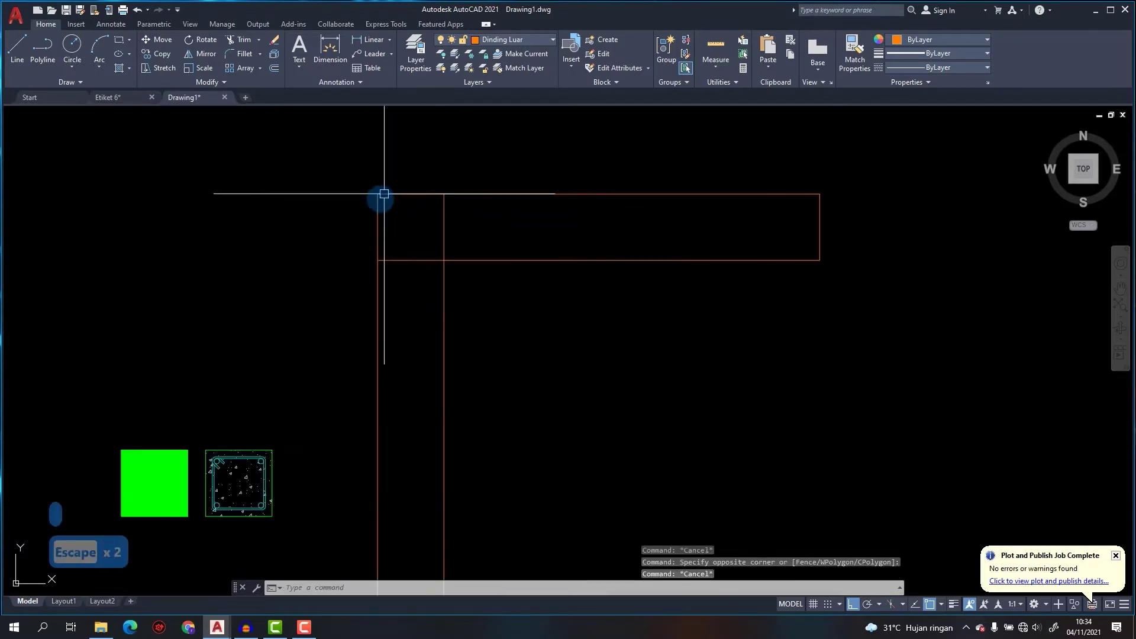
type("h")
key("Return")
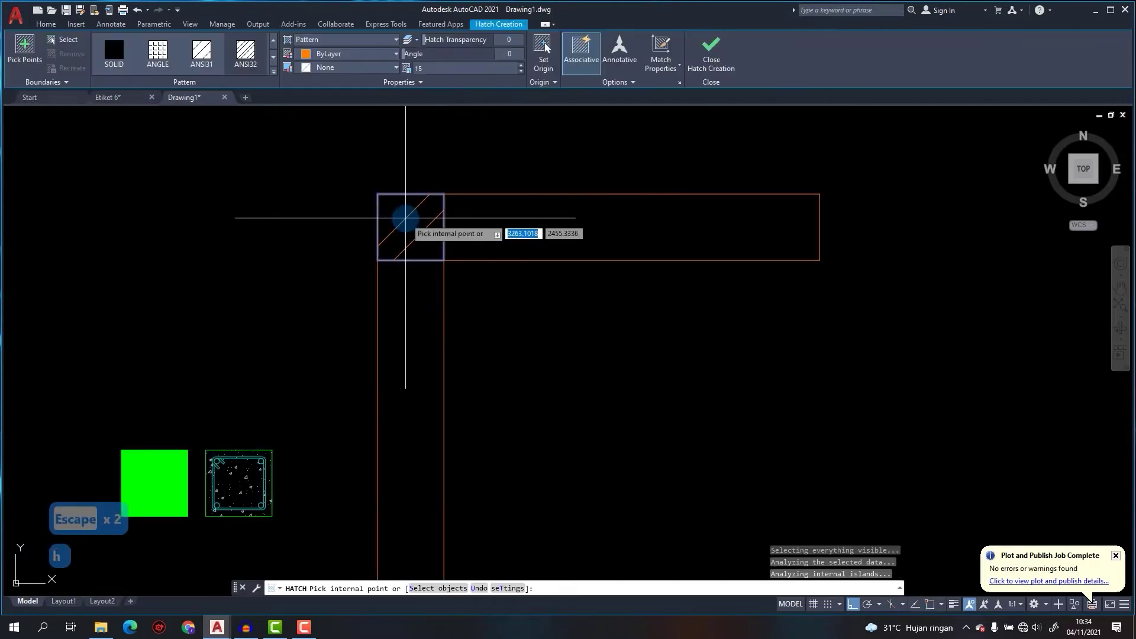
key("Return")
left_click(409, 220)
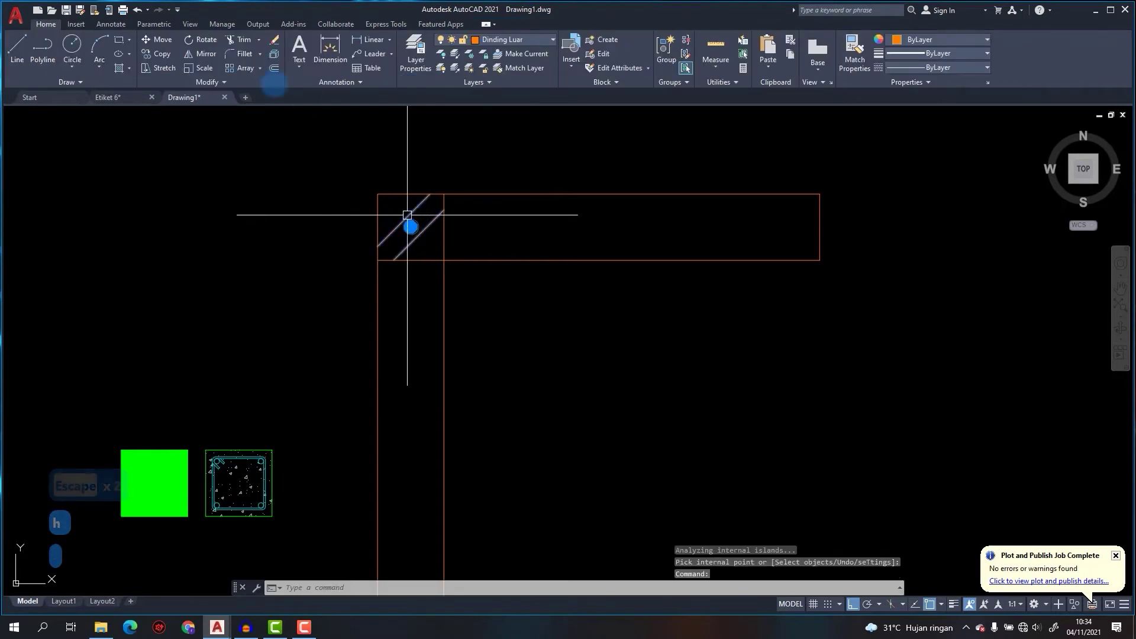
left_click(120, 64)
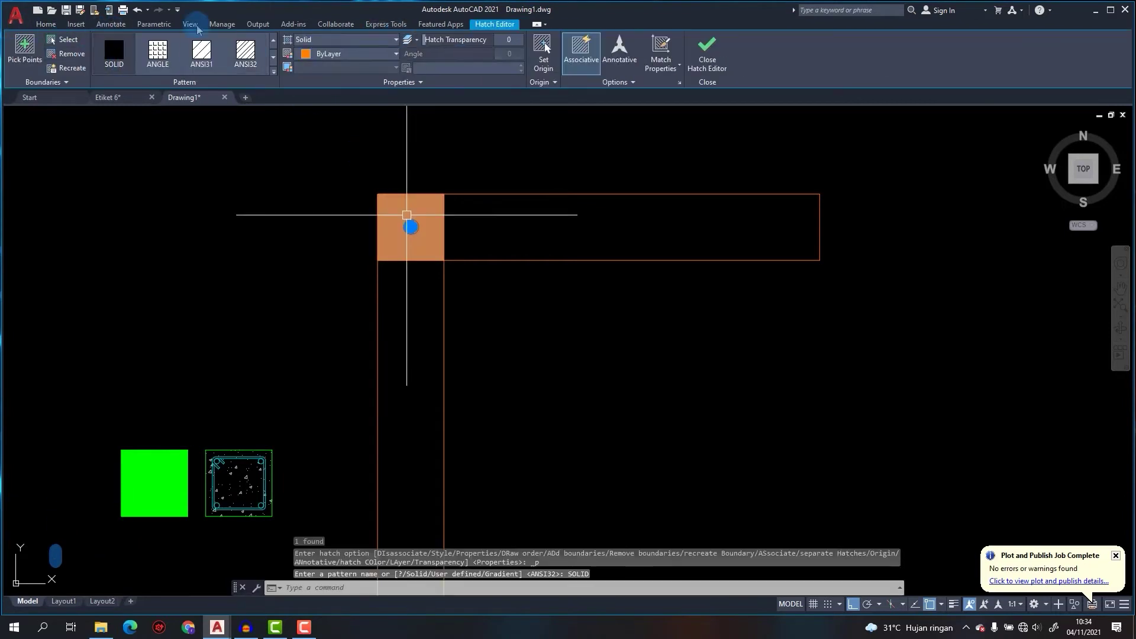
Move the corner square's solid hatch to the Kolom layer.
left_click(41, 25)
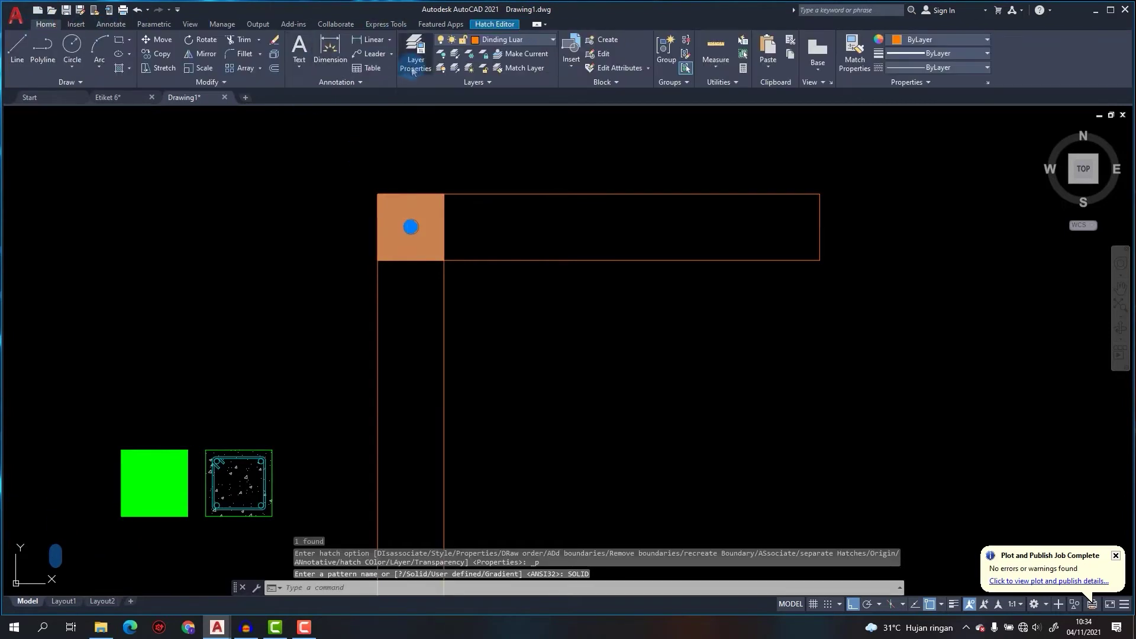
left_click(507, 39)
left_click(507, 149)
key("Escape")
Hatch the vertical and horizontal wall sections with the ANSI31 pattern at scale 20.
scroll(504, 213, "down", 2)
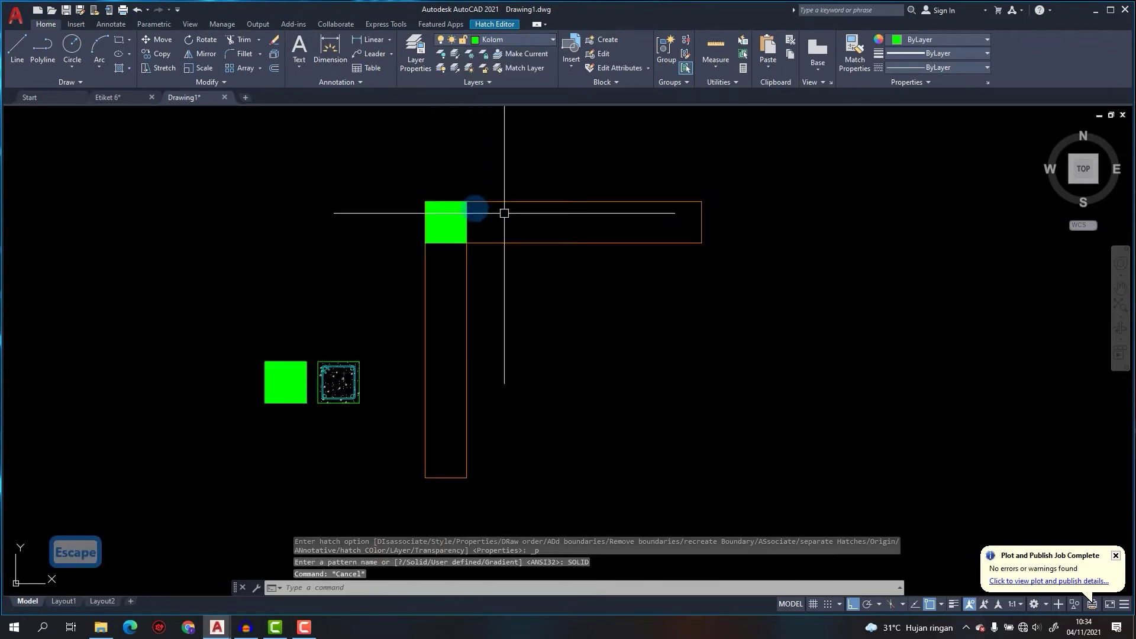
middle_click_drag(504, 213, 466, 205)
type("h")
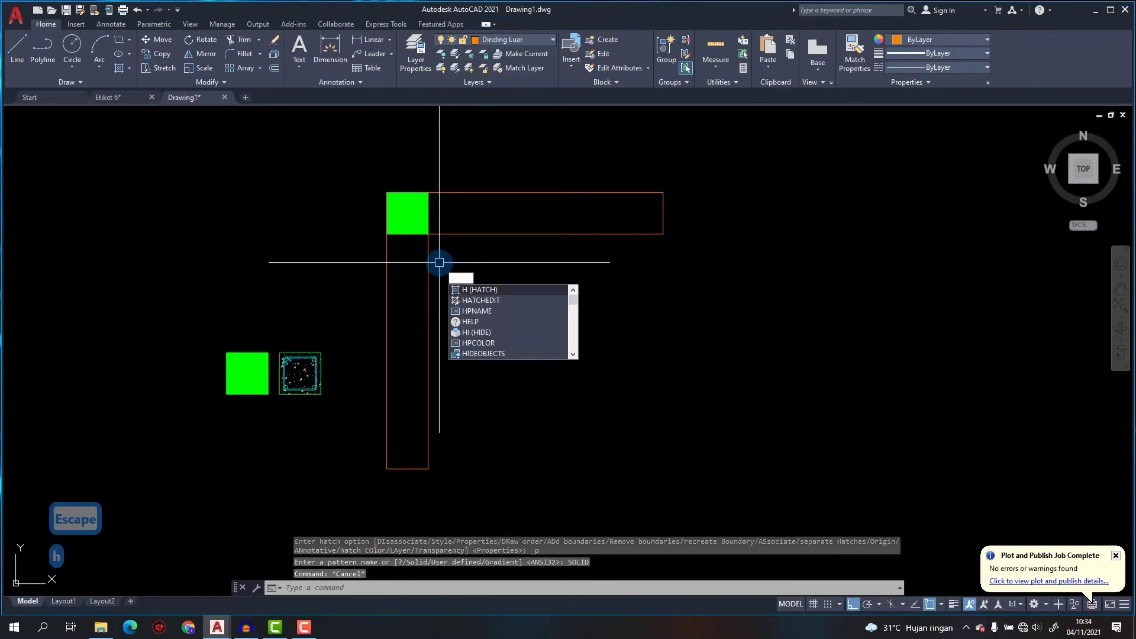
key("Return")
left_click(406, 254)
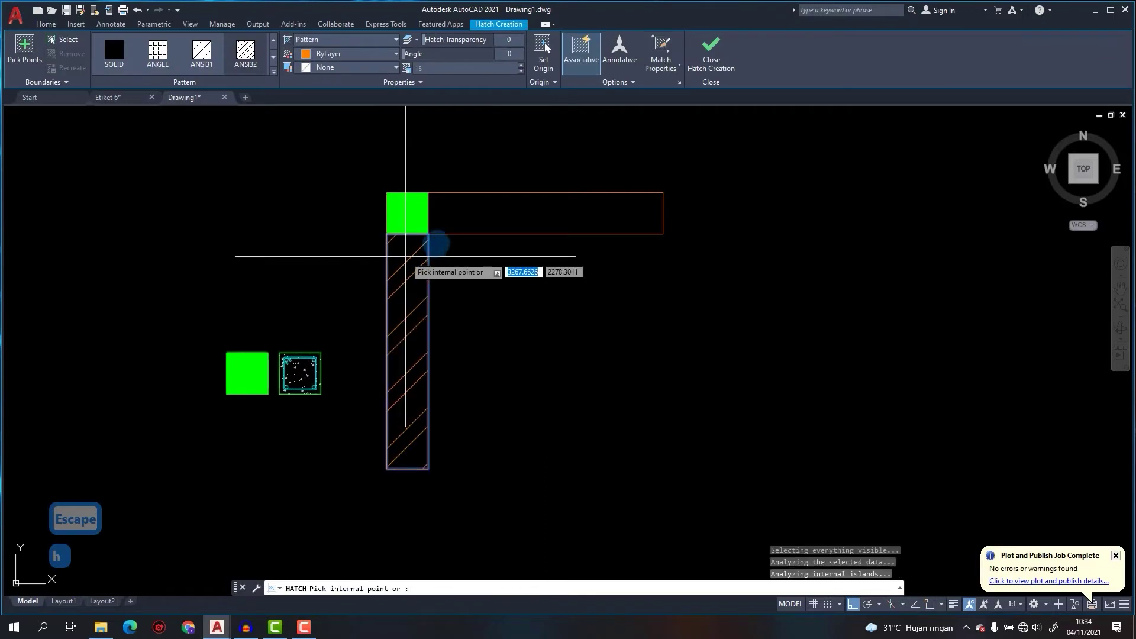
left_click(472, 214)
left_click(201, 52)
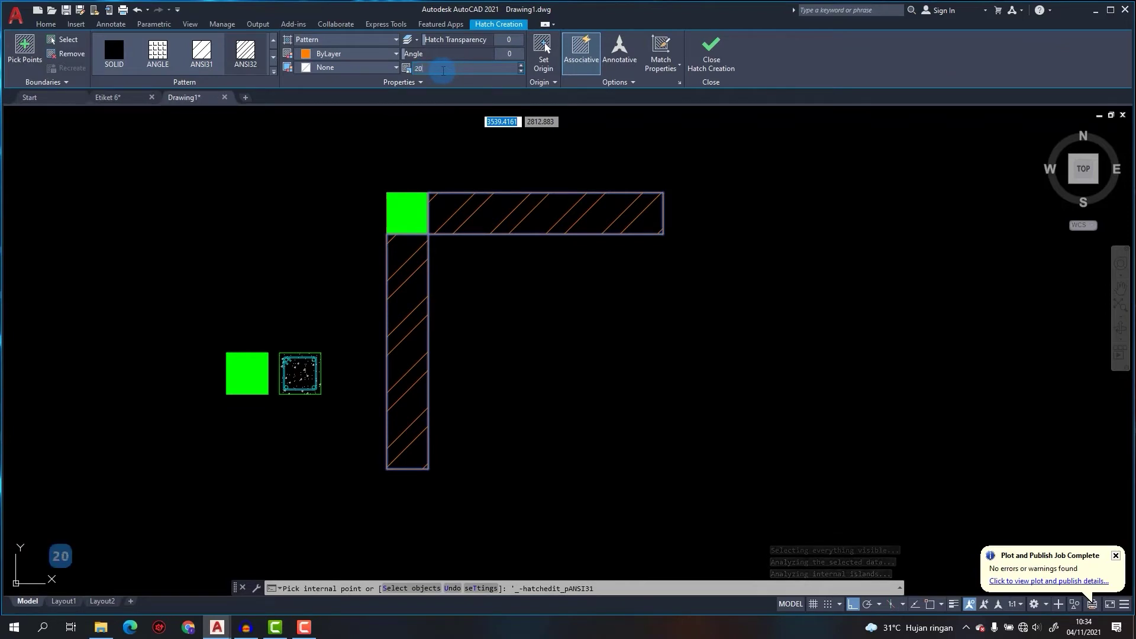
left_click(443, 70)
type("20")
key("Return")
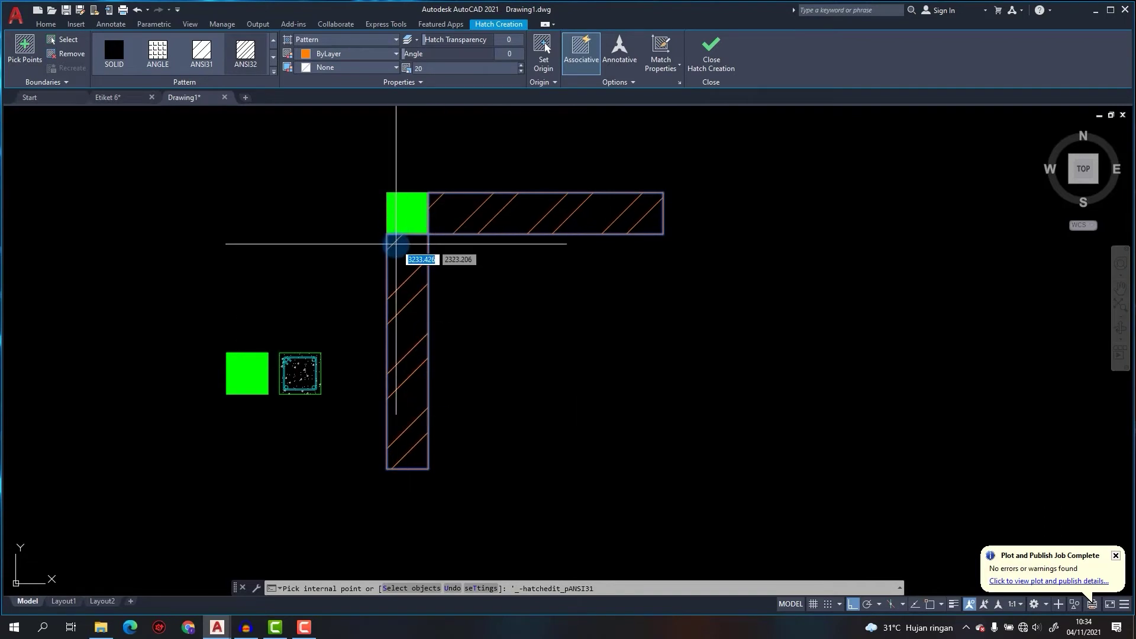
key("Return")
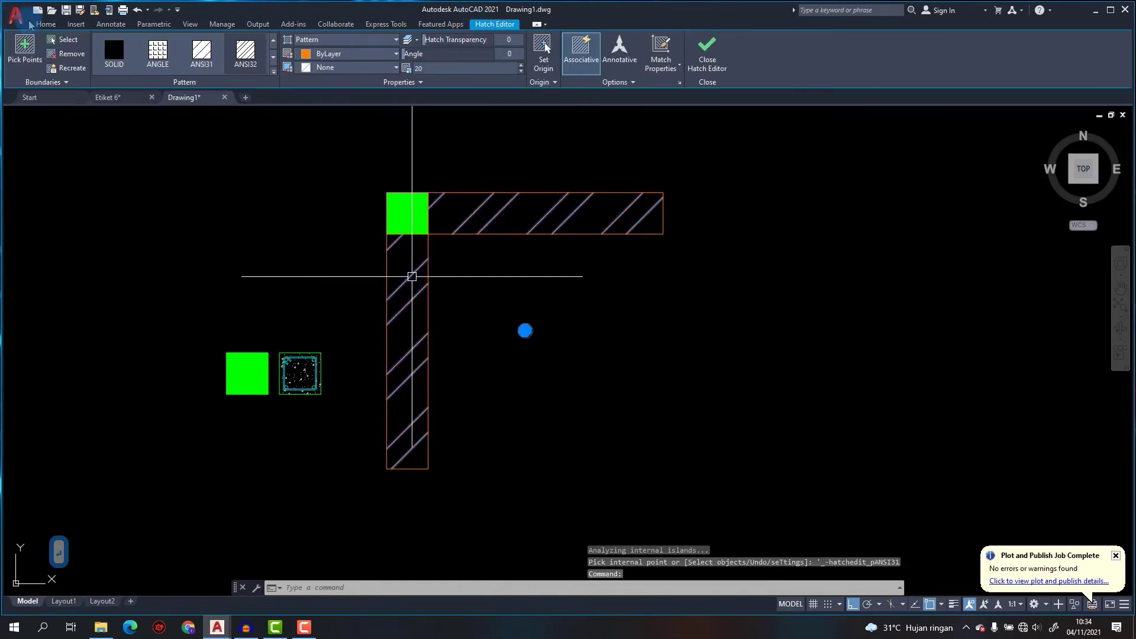
Move the wall sections' ANSI31 hatch to the Arsiran layer.
left_click(43, 24)
left_click(484, 40)
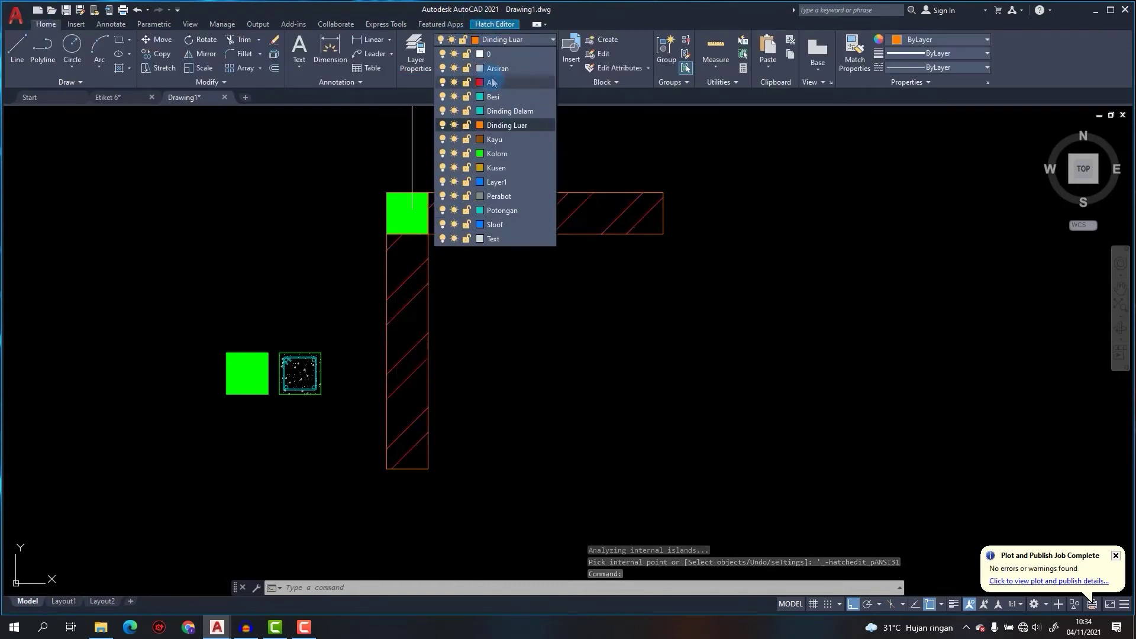
left_click(500, 75)
key("Escape")
mouse_move(481, 195)
middle_mouse_down()
mouse_move(426, 183)
mouse_move(421, 169)
middle_mouse_up()
middle_click_drag(436, 227, 379, 219)
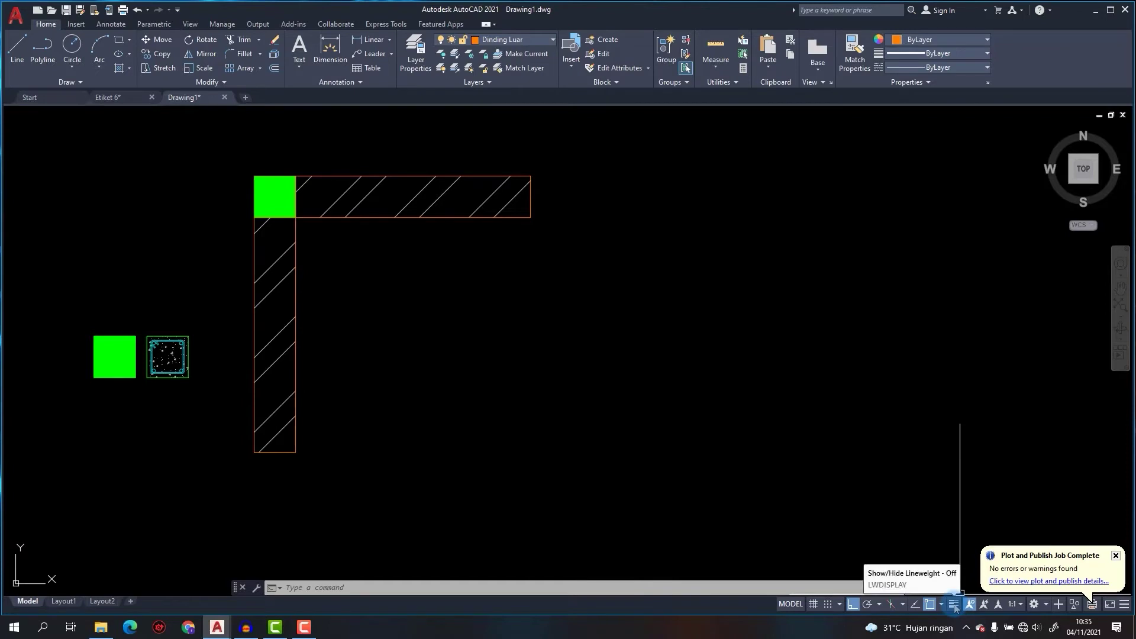
Turn on the lineweight display for the drawing.
left_click(953, 604)
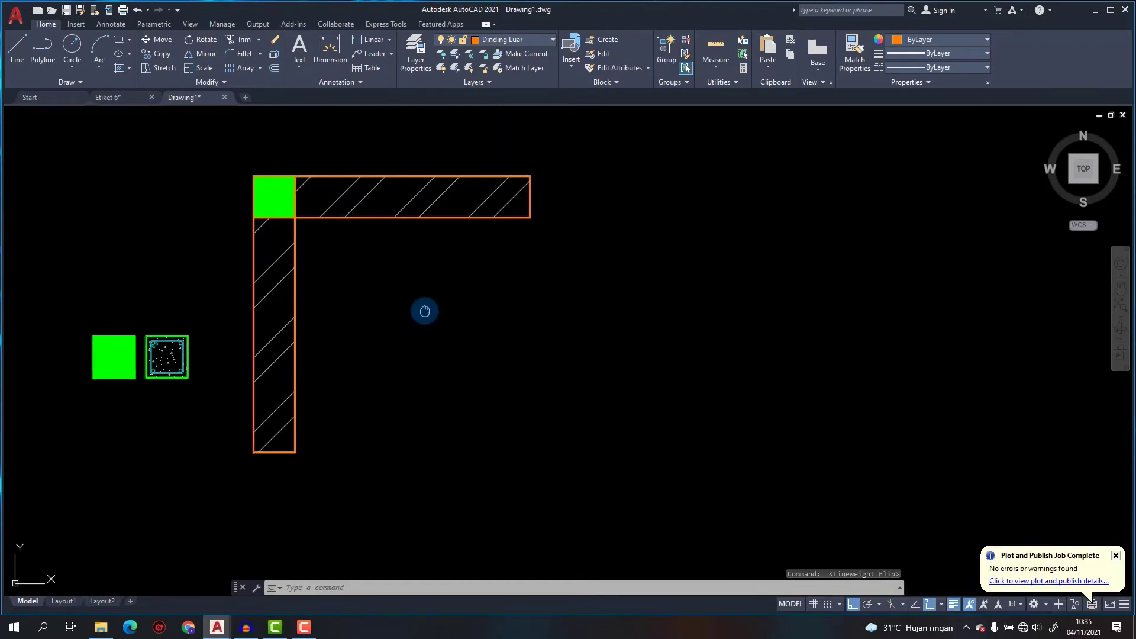
scroll(422, 303, "down", 2)
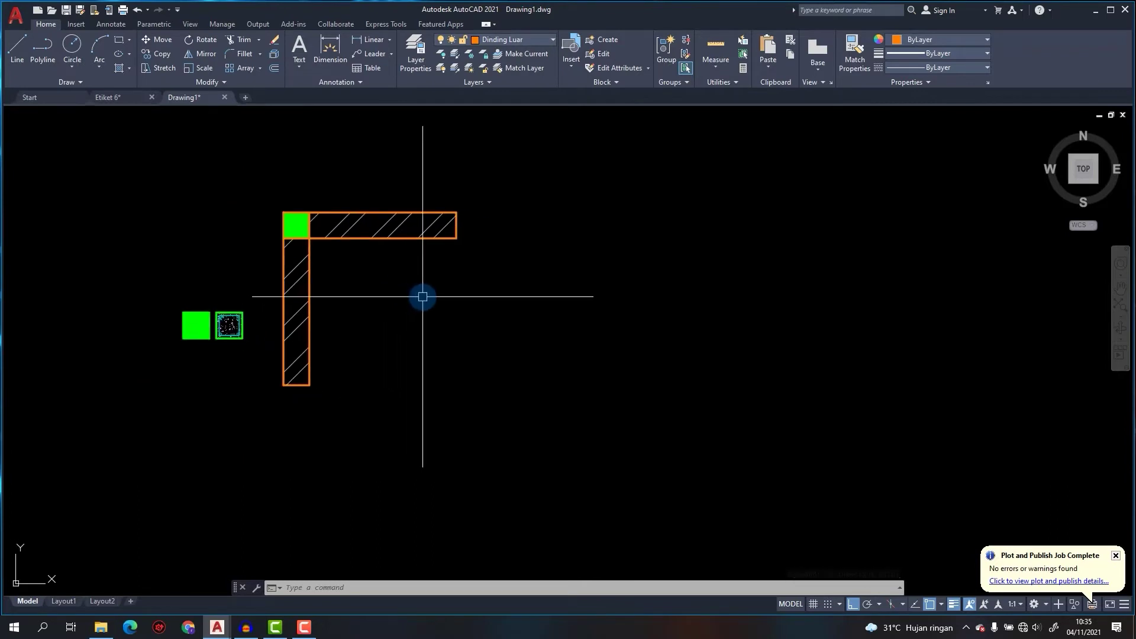
middle_click_drag(422, 297, 346, 295)
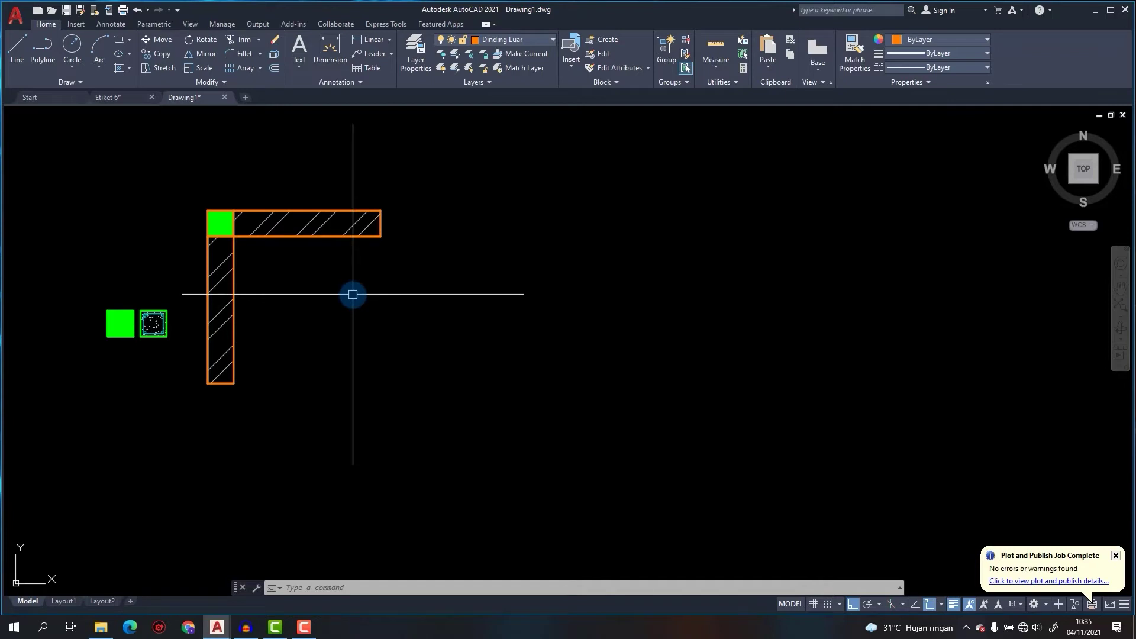
Start a multiline with Zero justification and a scale of 150.
type("ml")
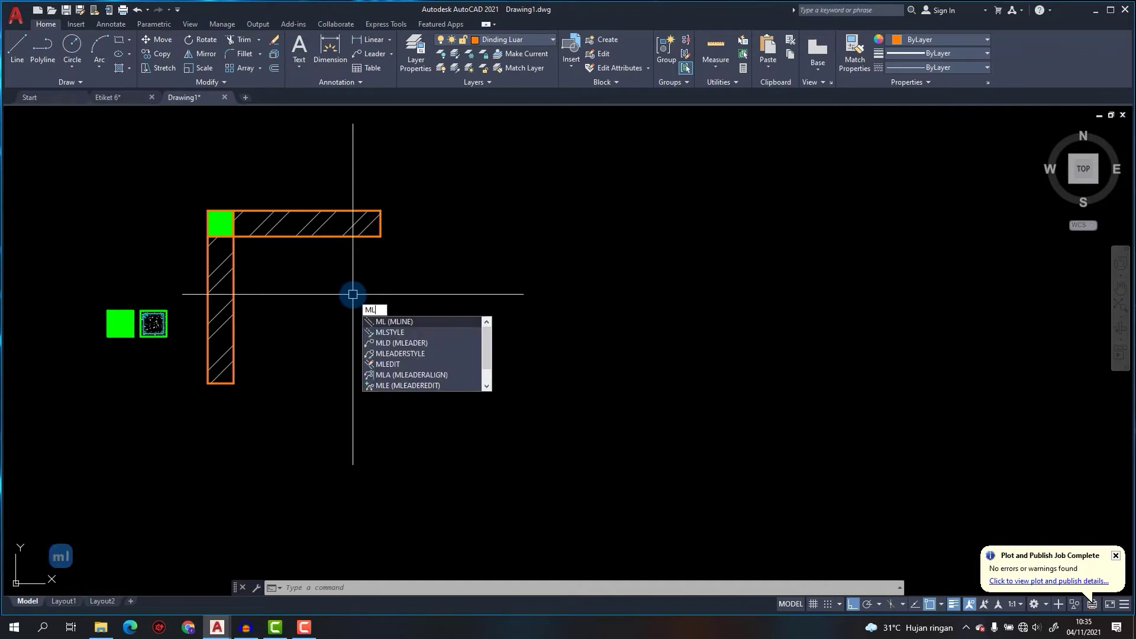
key("Return")
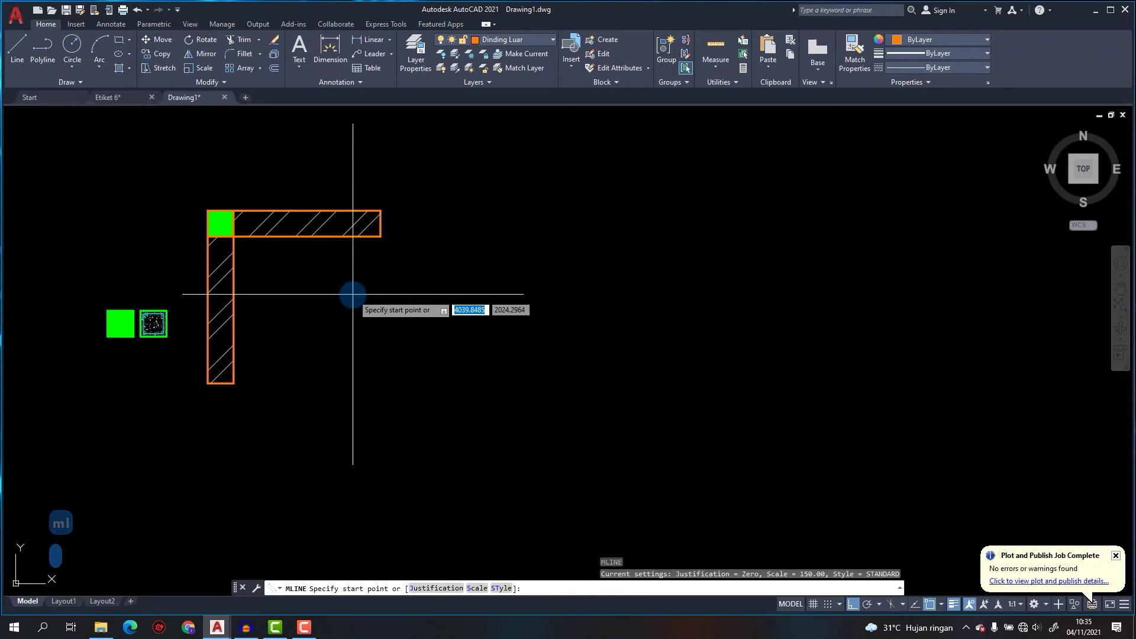
type("j")
key("Return")
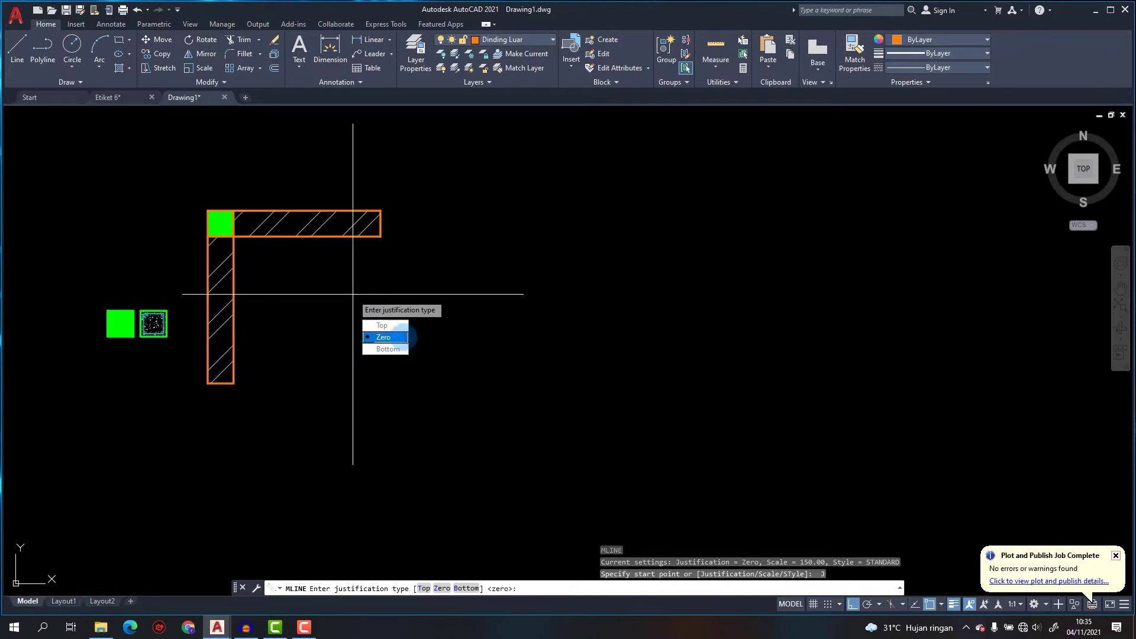
left_click(402, 337)
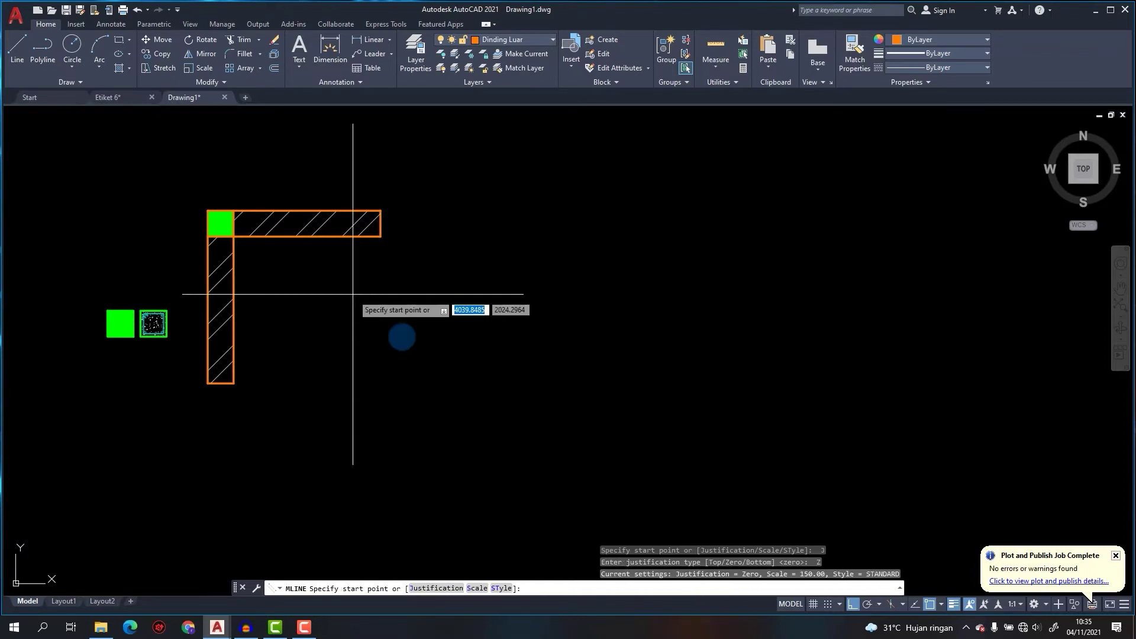
type("S")
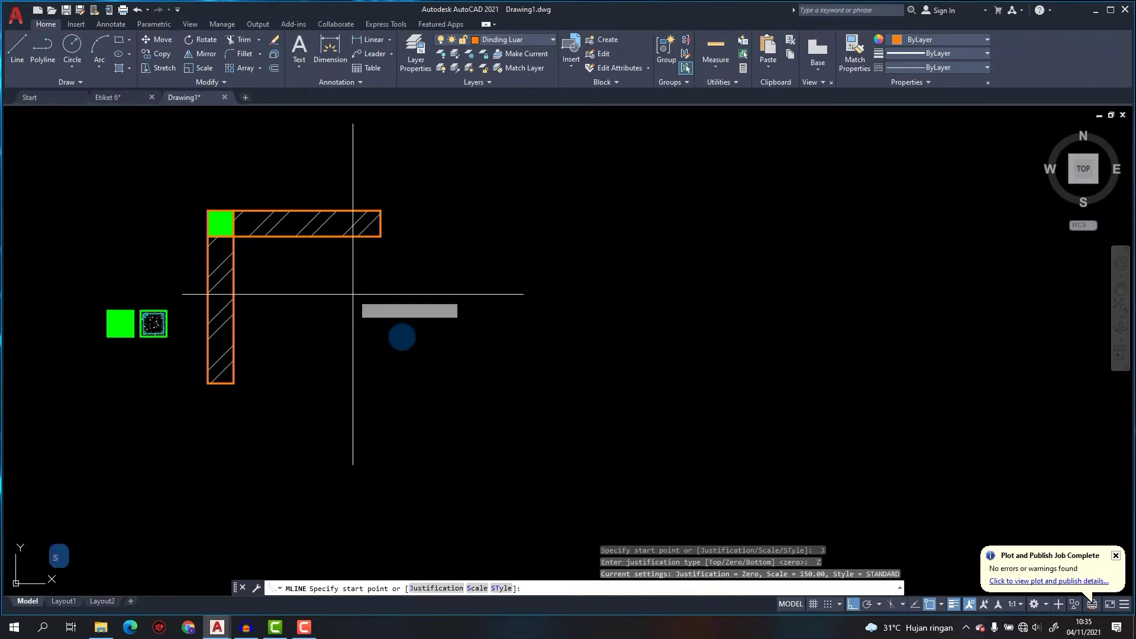
key("Return")
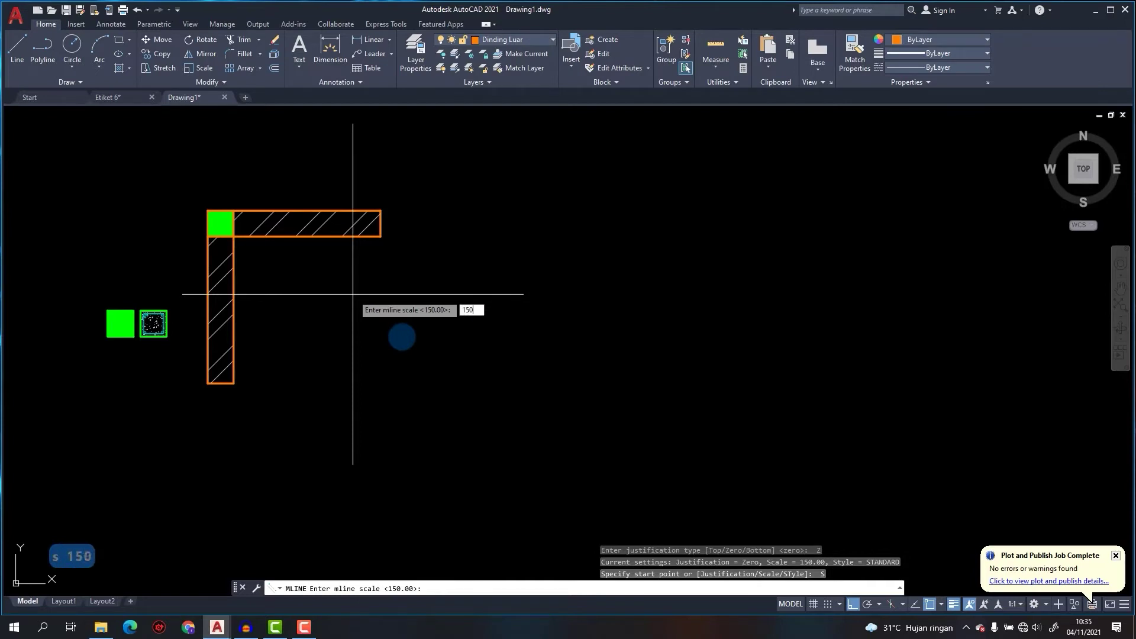
type("150")
key("Return")
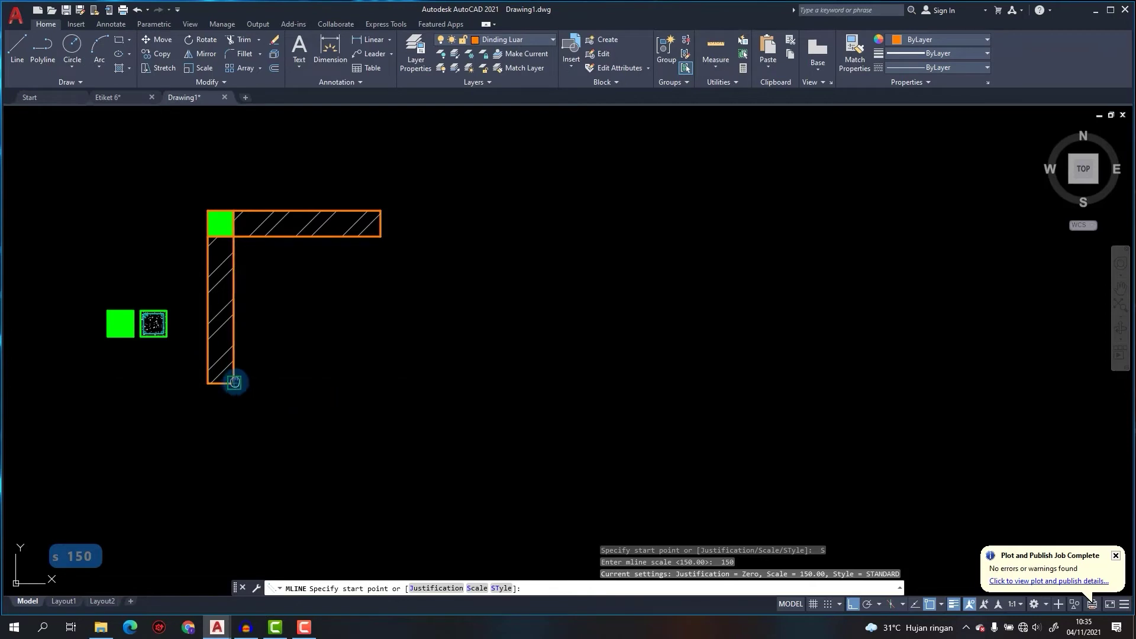
Draw an L-shaped multiline wall beside the first corner, running 1000 mm upward and 1000 mm to the right.
left_click(468, 384)
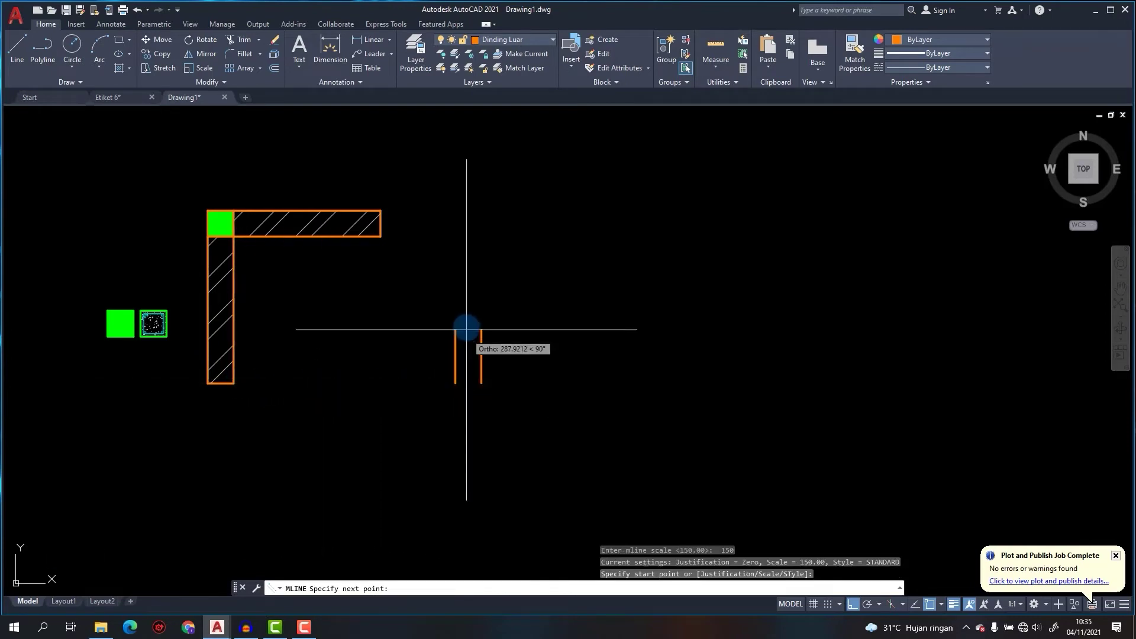
type("1000")
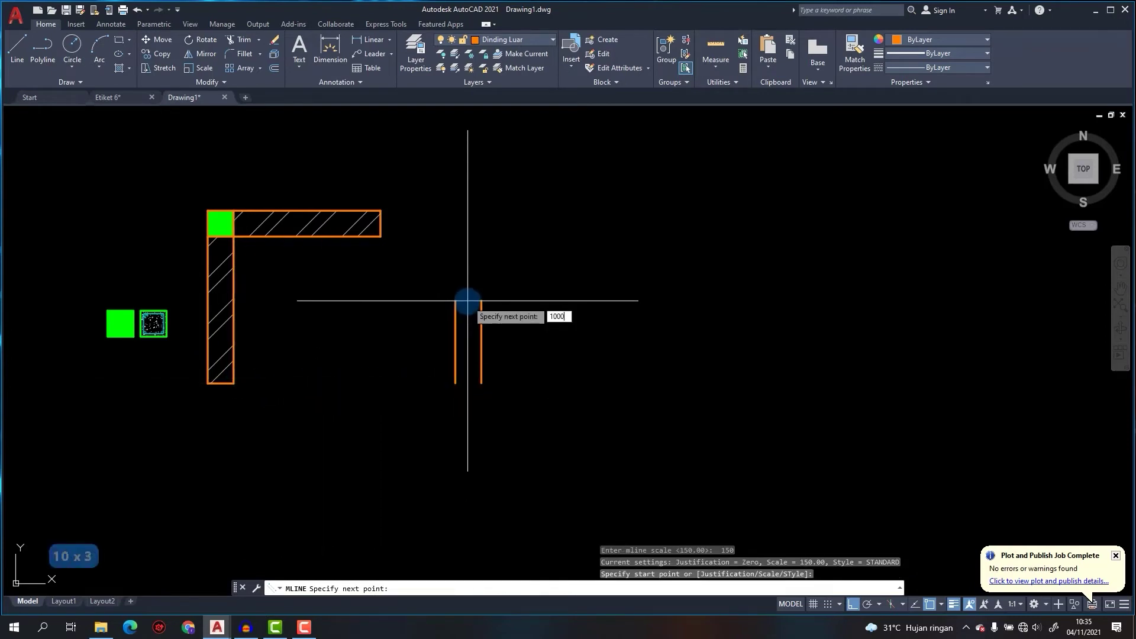
key("Return")
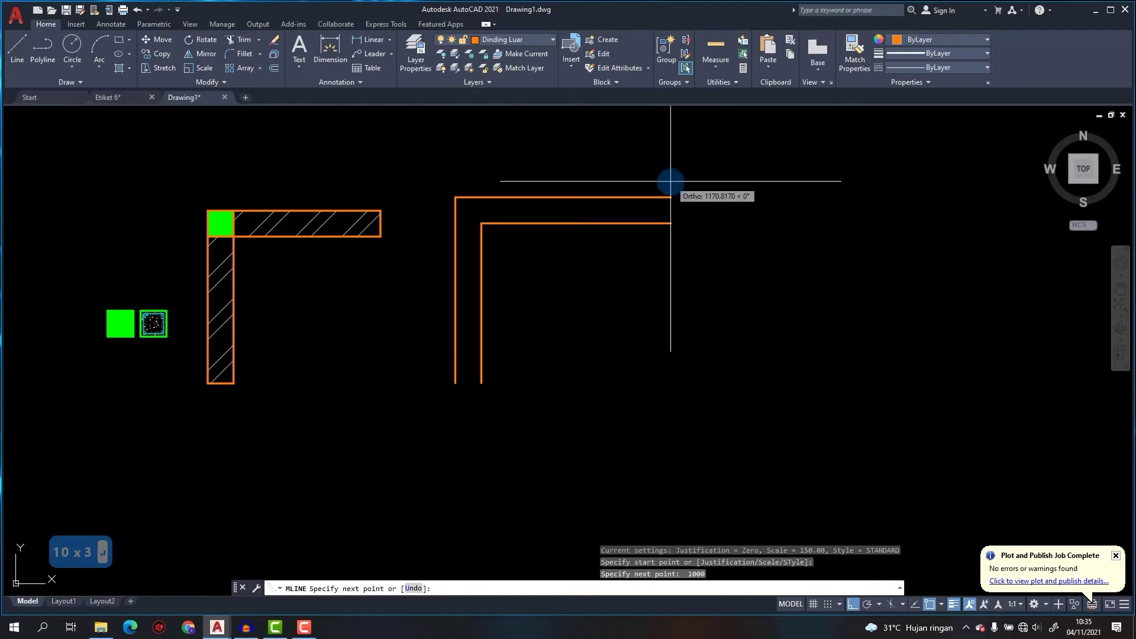
type("1000")
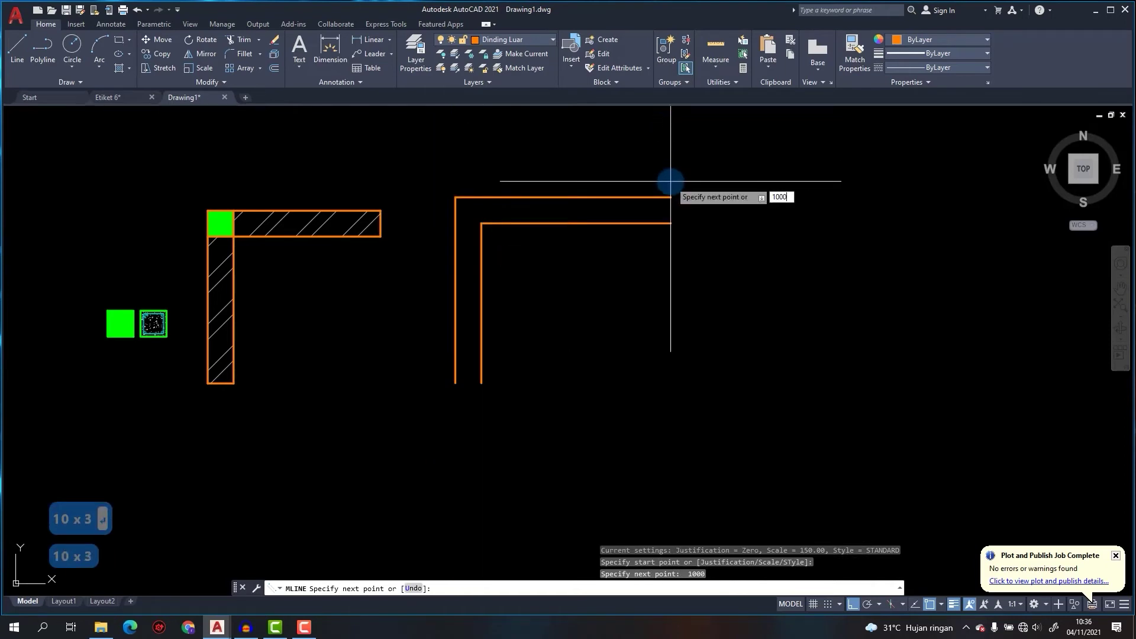
key("Return")
type("v")
key("Escape")
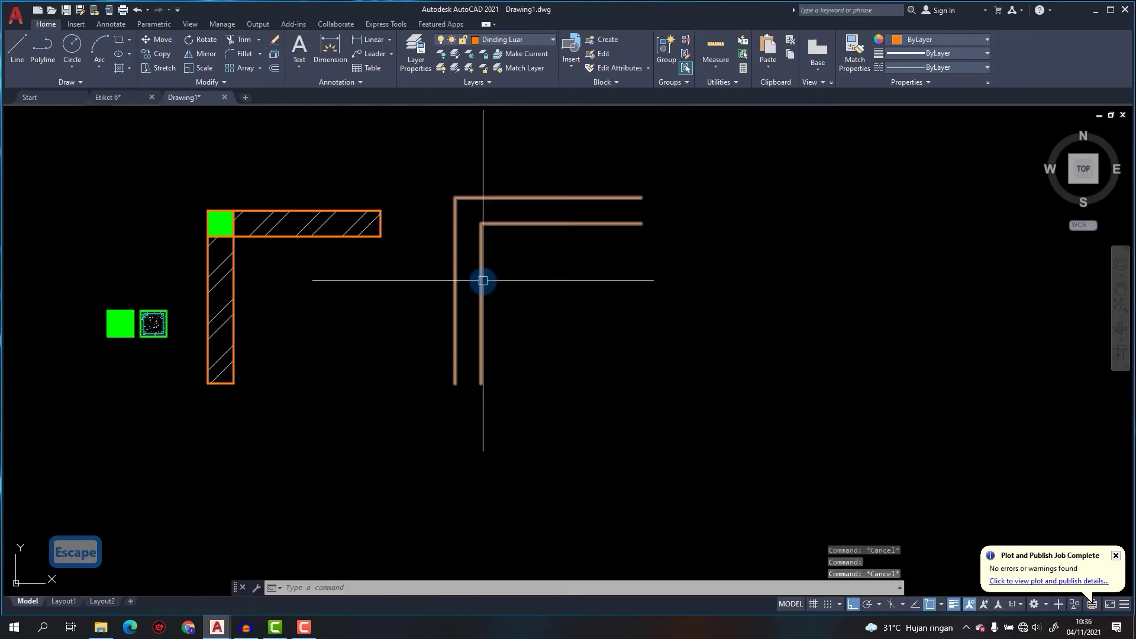
Select the new multiline wall to examine its grips and how its lines belong together.
left_click(483, 281)
key("Escape")
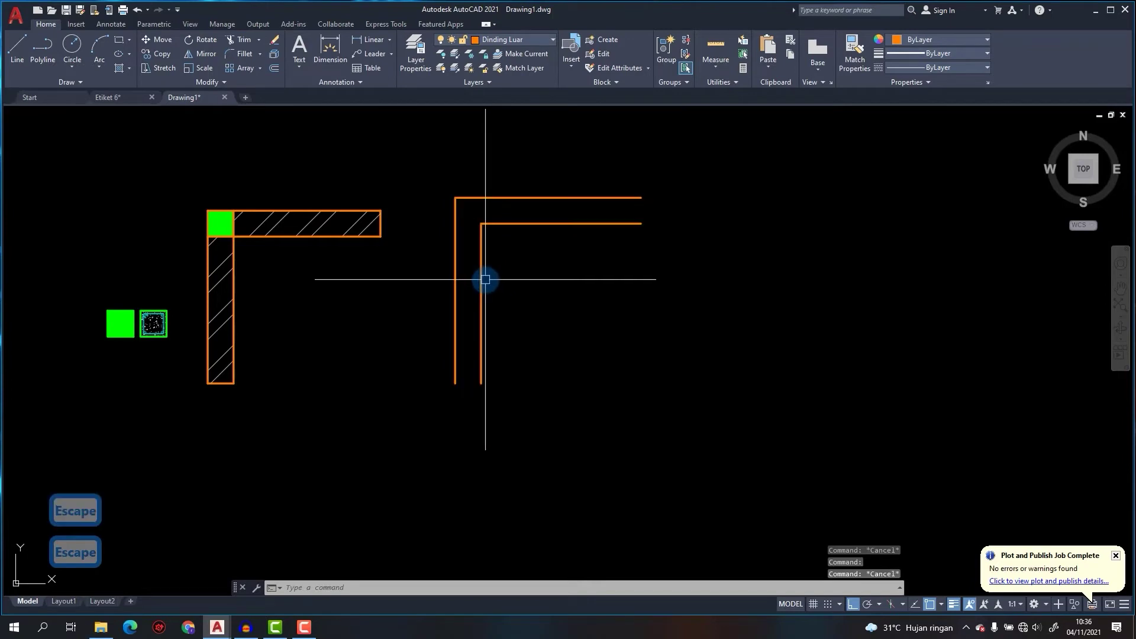
left_click(480, 276)
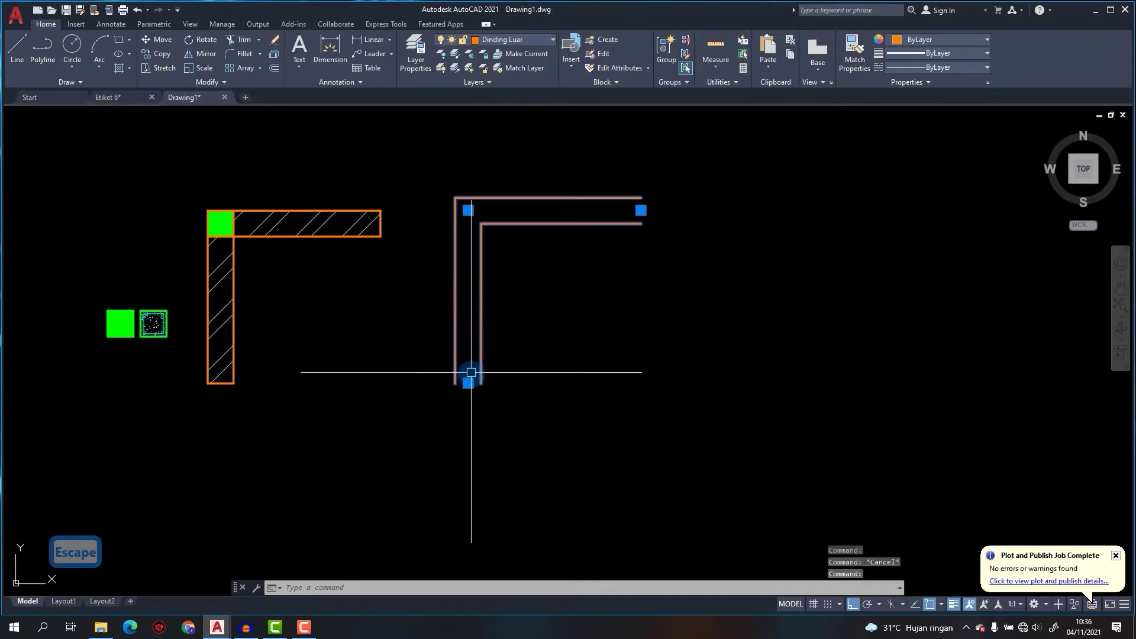
scroll(469, 375, "up", 6)
scroll(468, 373, "down", 5)
middle_click_drag(459, 190, 443, 261)
key("Escape")
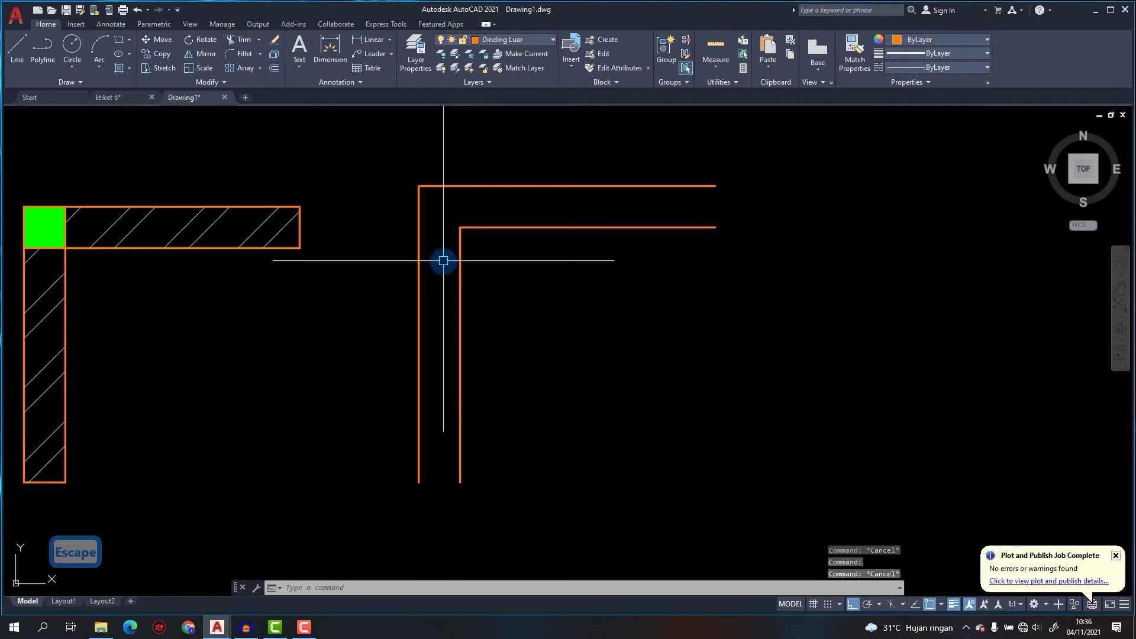
Close the lower and right ends of the multiline wall with short lines.
type("l")
key("Return")
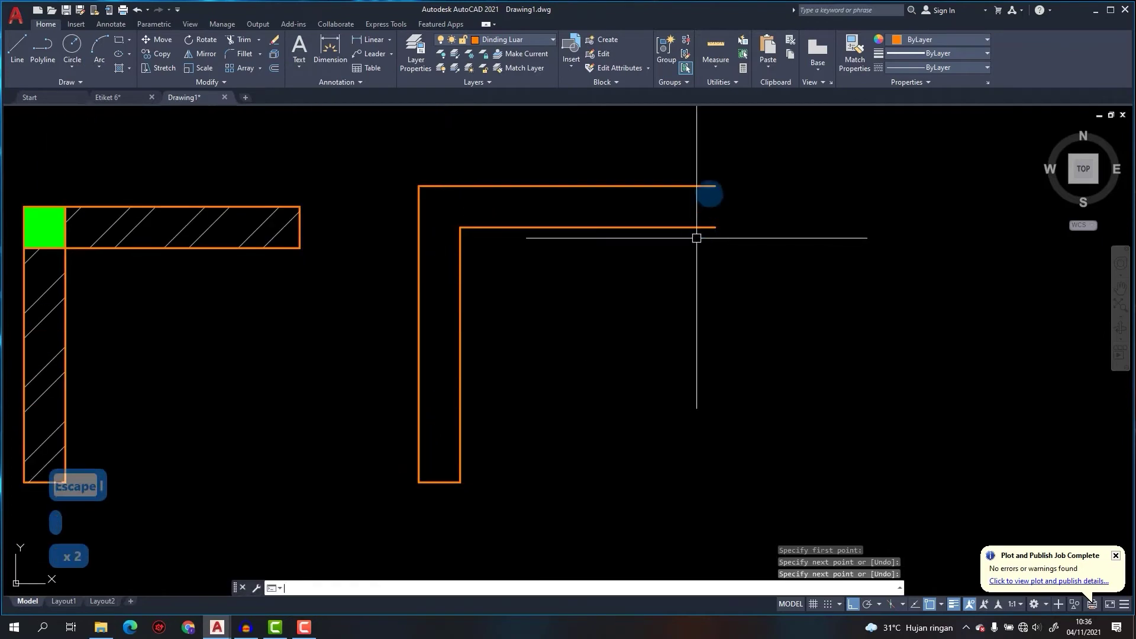
left_click(715, 185)
left_click(715, 227)
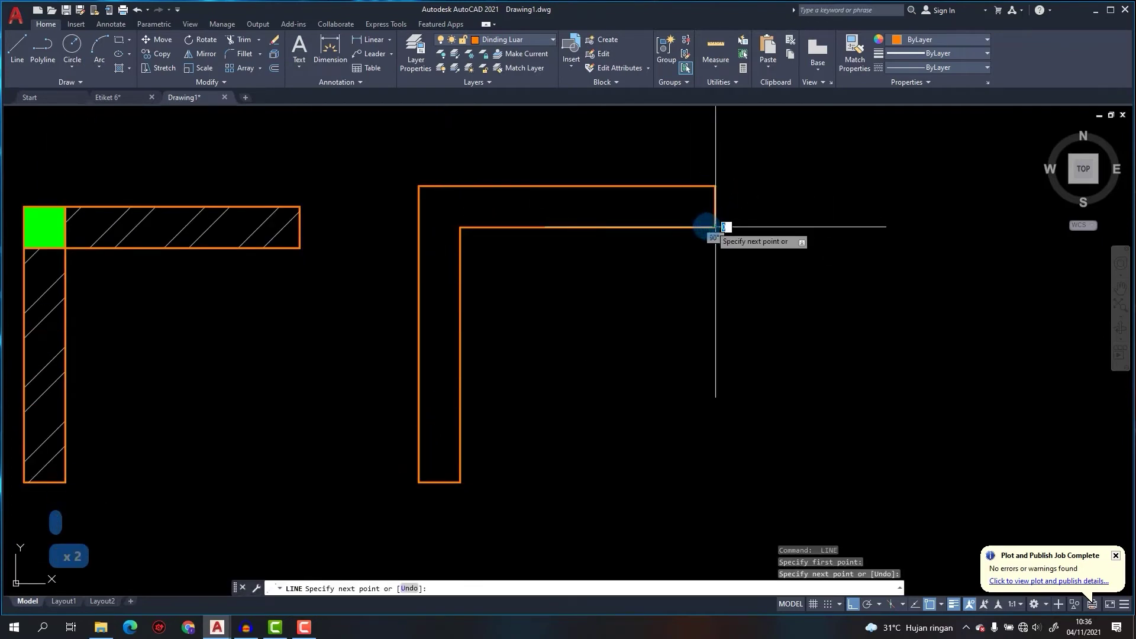
key("Return")
key("Escape")
Copy the solid green column block into the outer corner of the multiline wall.
scroll(540, 253, "down", 3)
scroll(160, 373, "up", 4)
left_click(195, 255)
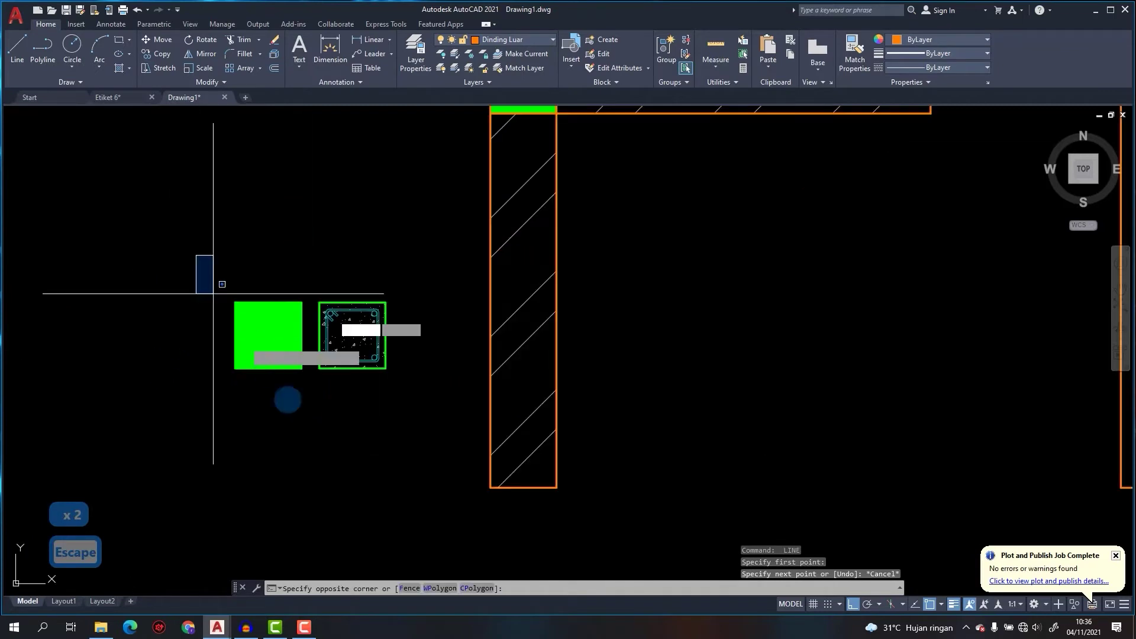
left_click(312, 401)
type("co")
key("Return")
left_click(303, 370)
middle_click_drag(647, 284, 203, 347)
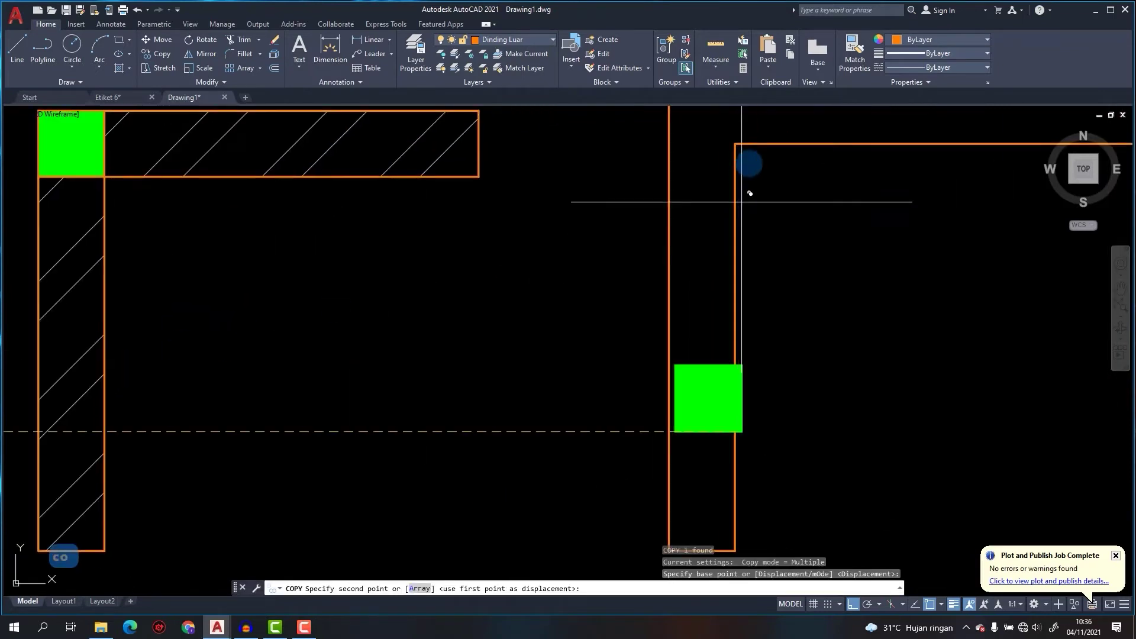
left_click(738, 143)
scroll(616, 190, "down", 4)
key("Escape")
scroll(612, 190, "up", 2)
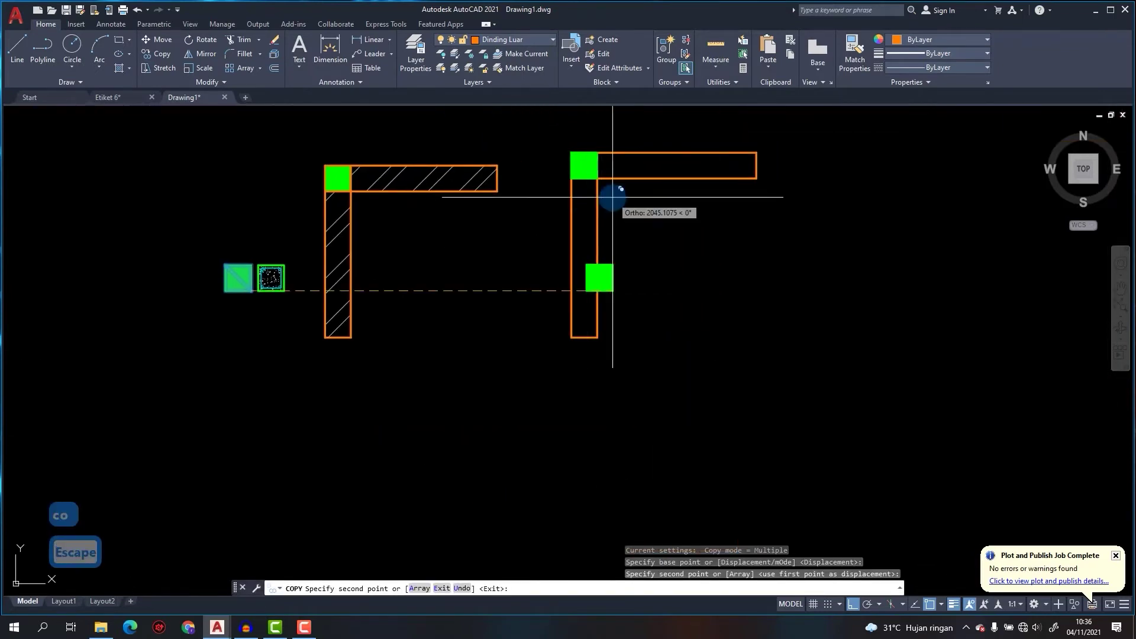
key("Escape")
Hatch both legs of the multiline wall around the column with ANSI31 at scale 20.
type("h")
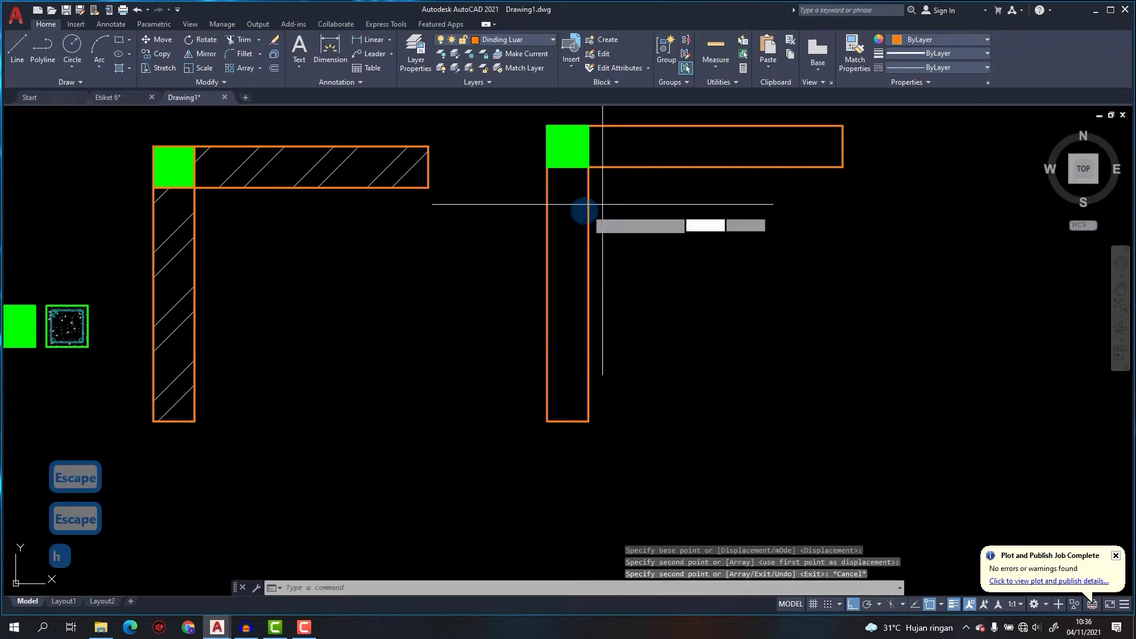
key("Return")
left_click(575, 212)
left_click(651, 156)
key("Return")
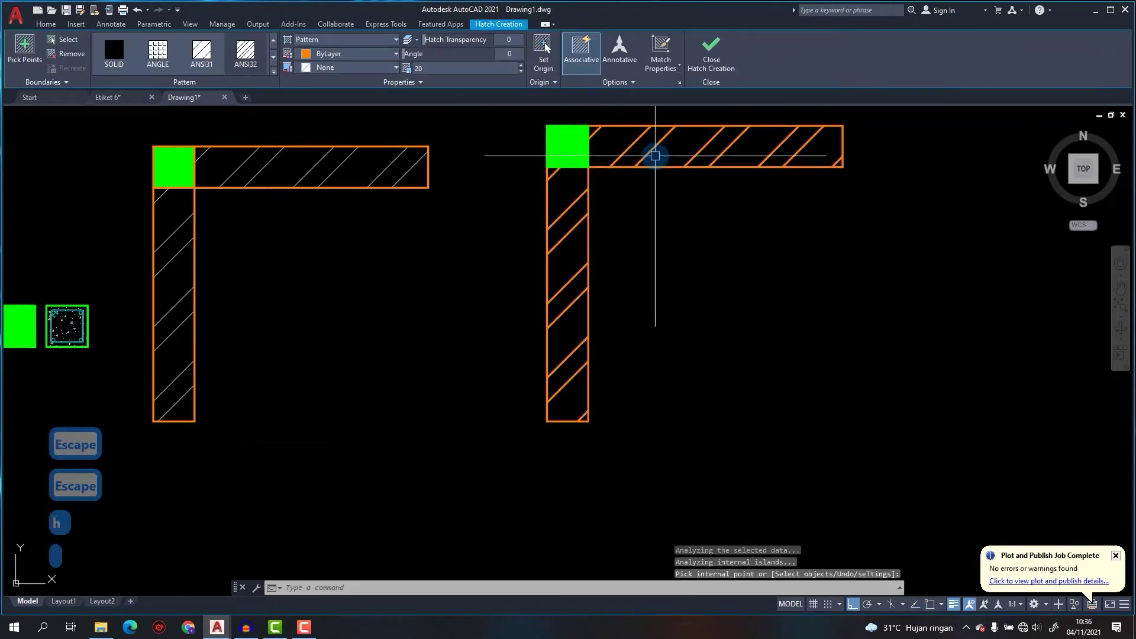
Match the multiline wall's hatch properties to those of the first wall's hatch.
key("Return")
left_click(384, 170)
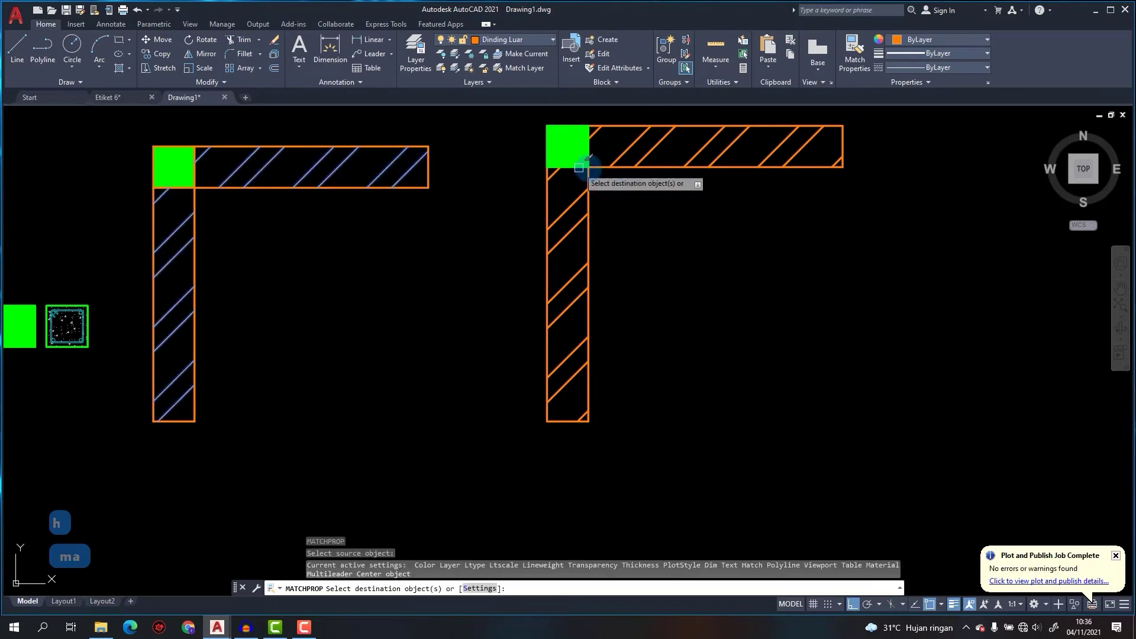
key("Escape")
scroll(568, 209, "down", 4)
mouse_move(601, 246)
middle_mouse_down()
mouse_move(495, 266)
mouse_move(452, 236)
mouse_move(429, 248)
mouse_move(469, 263)
mouse_move(457, 277)
middle_mouse_up()
scroll(467, 266, "up", 2)
key("Escape")
Create a new multiline style named D15 based on STANDARD.
type("m")
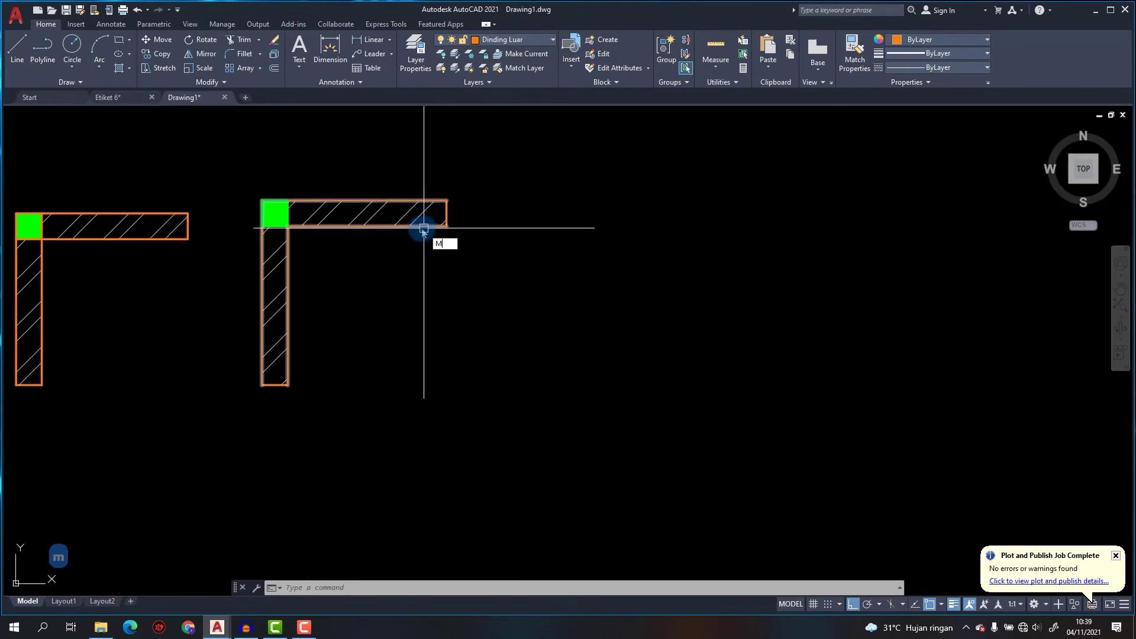
type("lst")
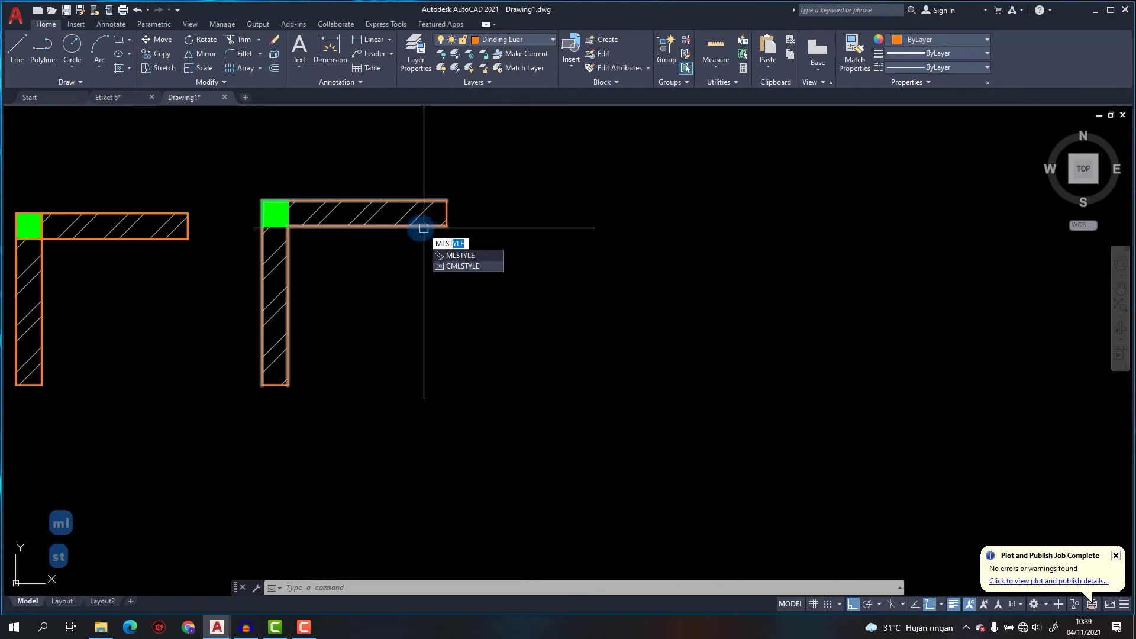
key("Return")
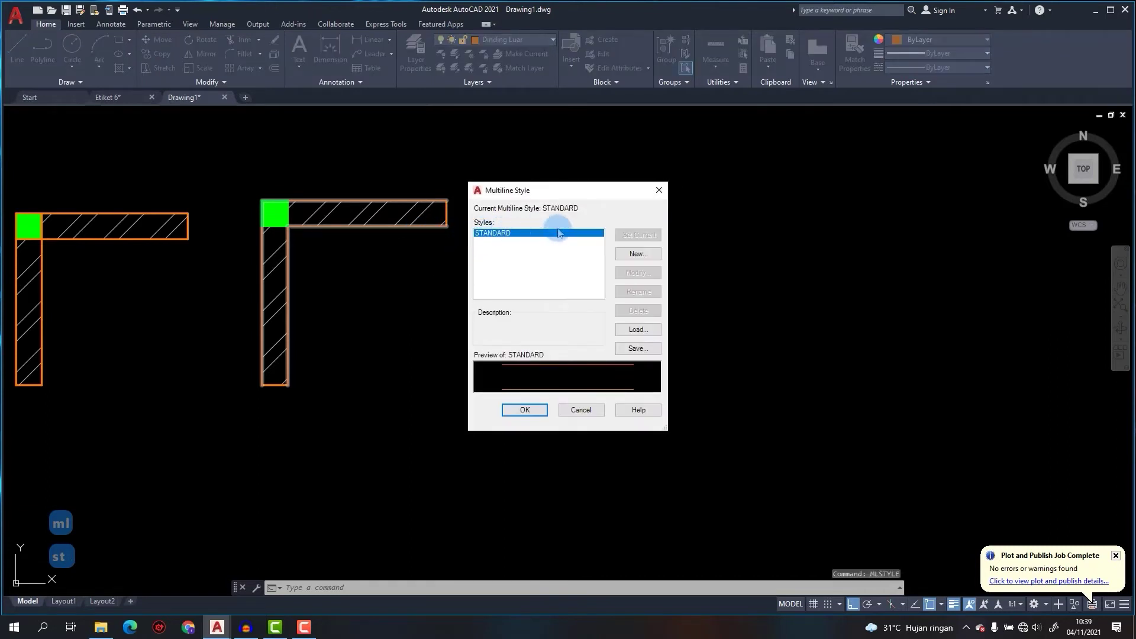
left_click(626, 254)
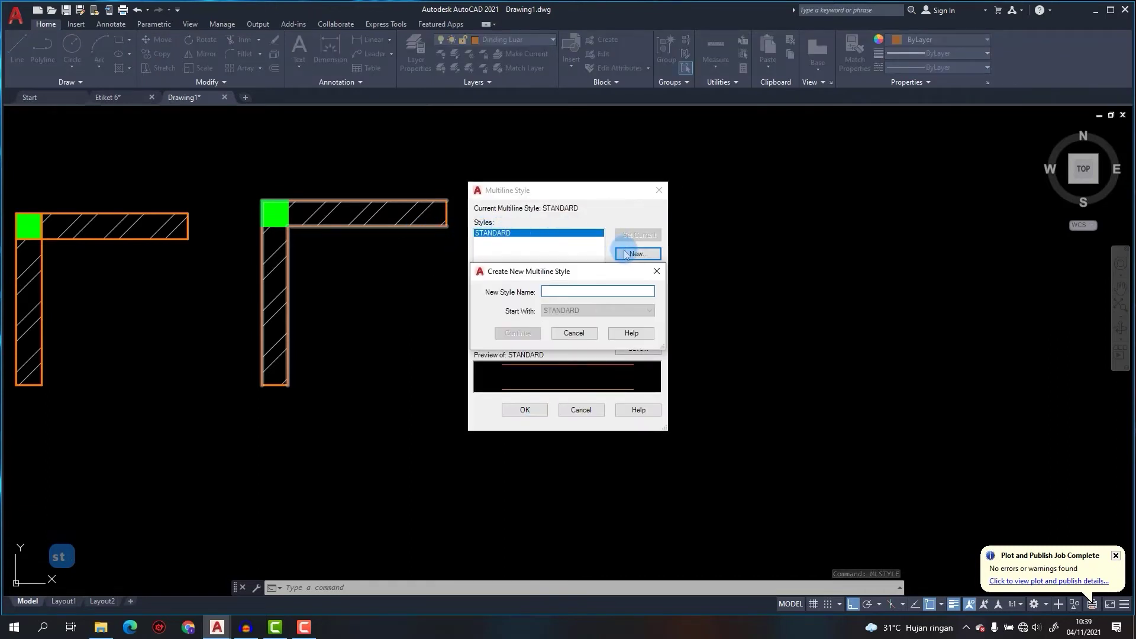
type("d15")
left_click(528, 332)
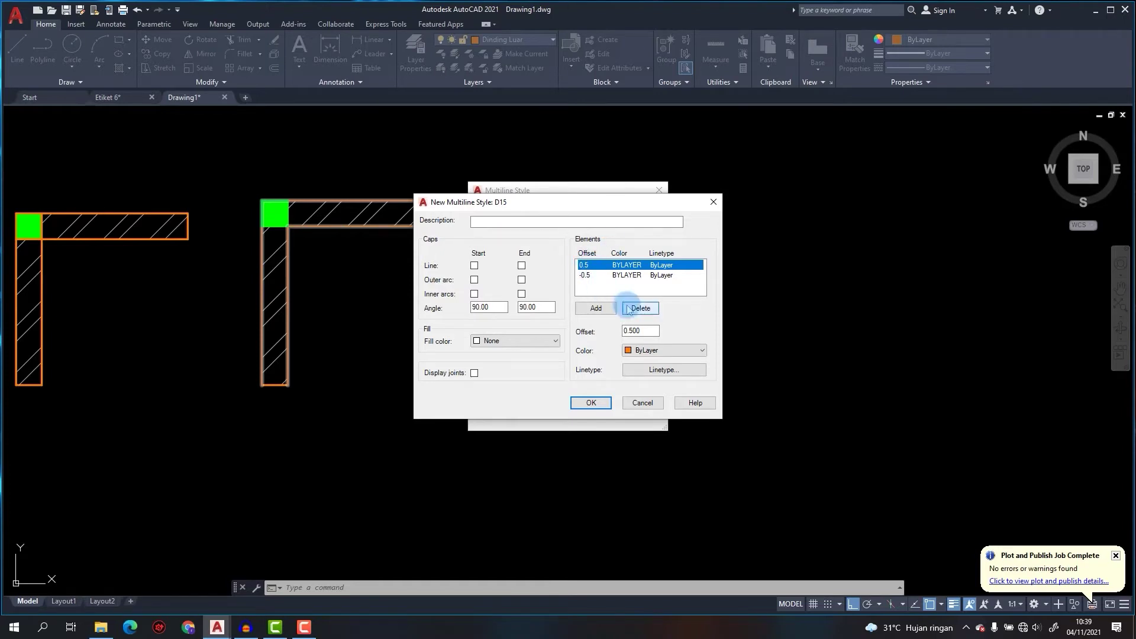
left_click_drag(644, 330, 593, 327)
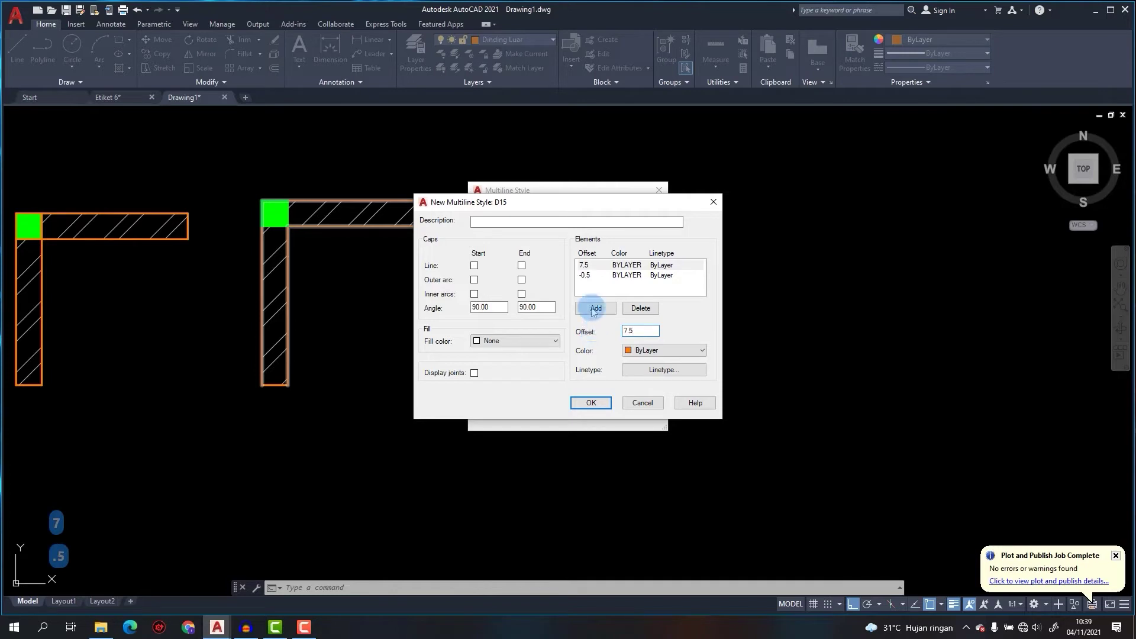
left_click(583, 275)
double_click(635, 330)
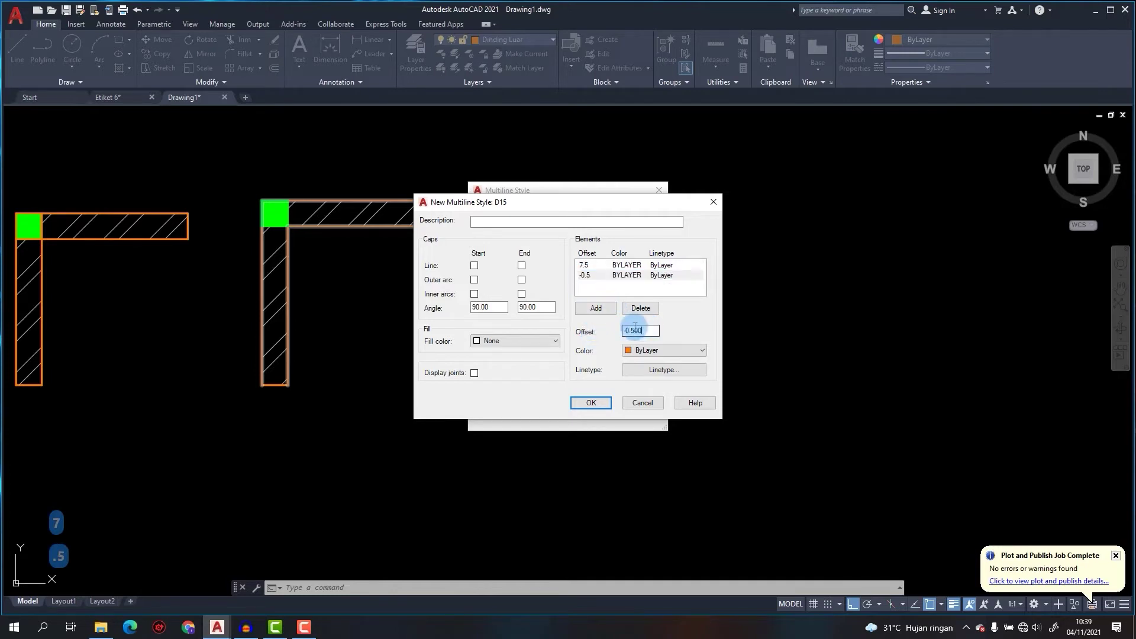
Set the D15 style's element offsets to 75 and -75, enable start and end line caps, and save the style.
left_click(588, 268)
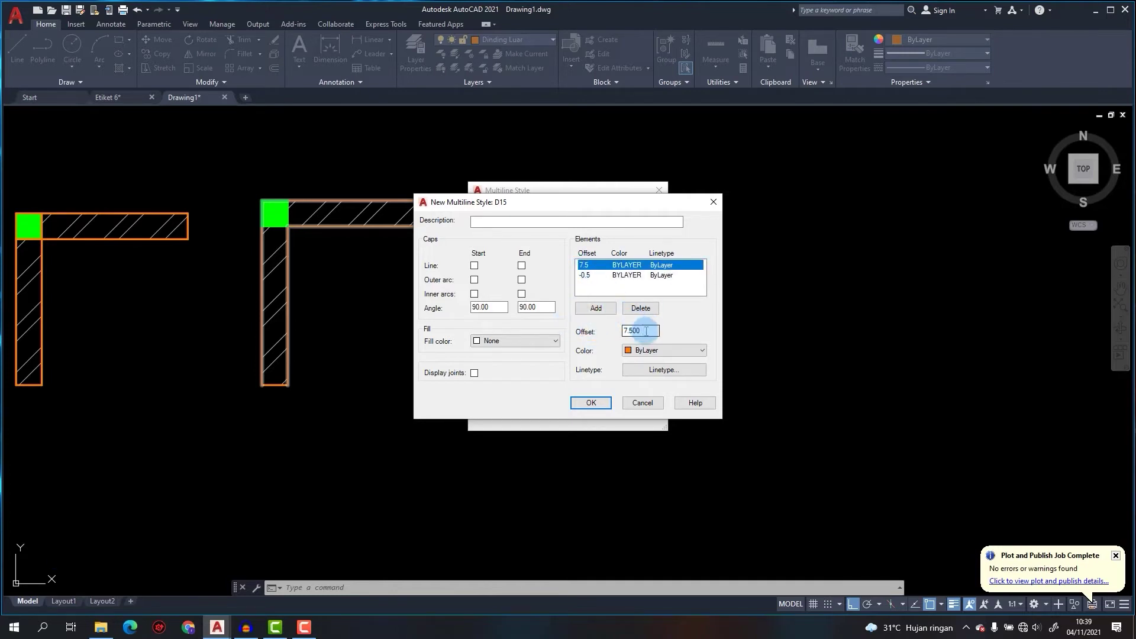
left_click_drag(646, 330, 562, 325)
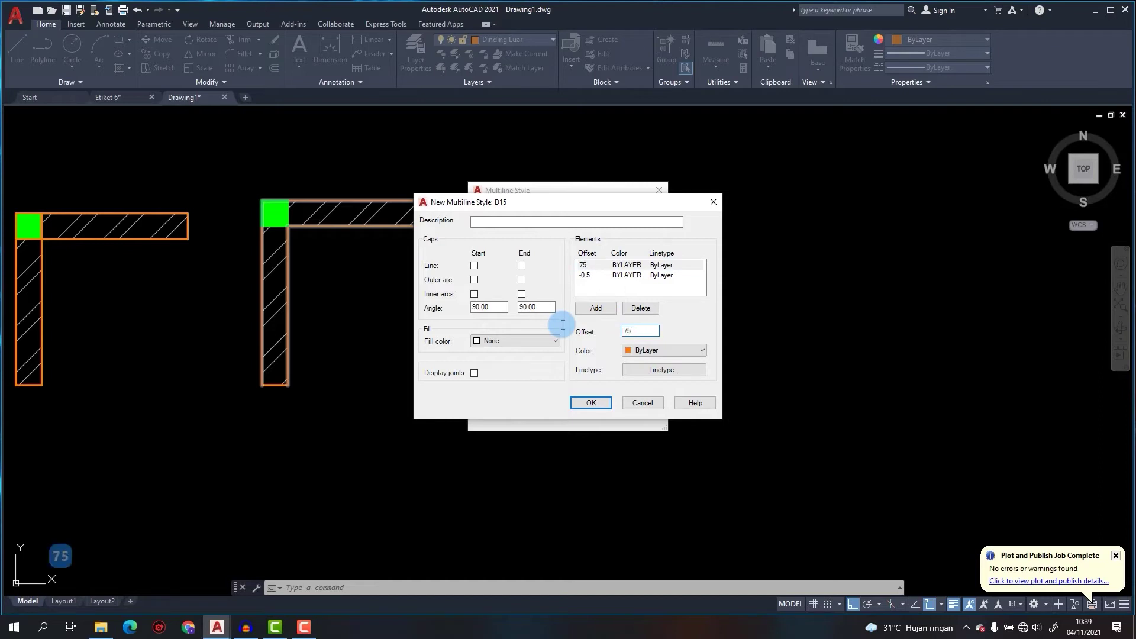
left_click(589, 276)
left_click_drag(644, 327, 581, 328)
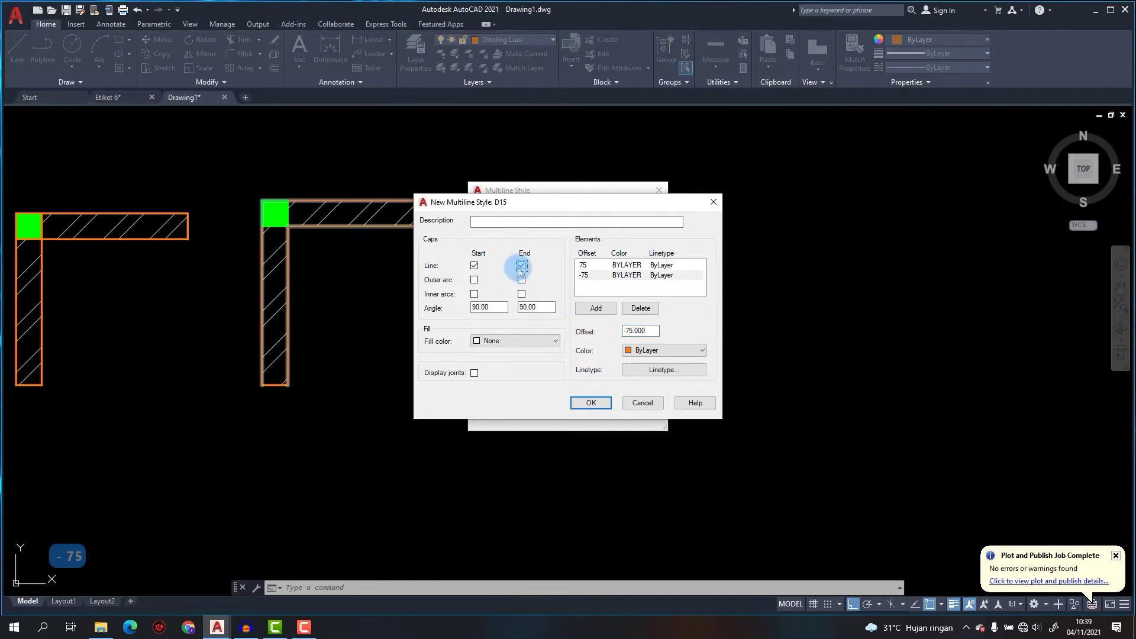
left_click(587, 401)
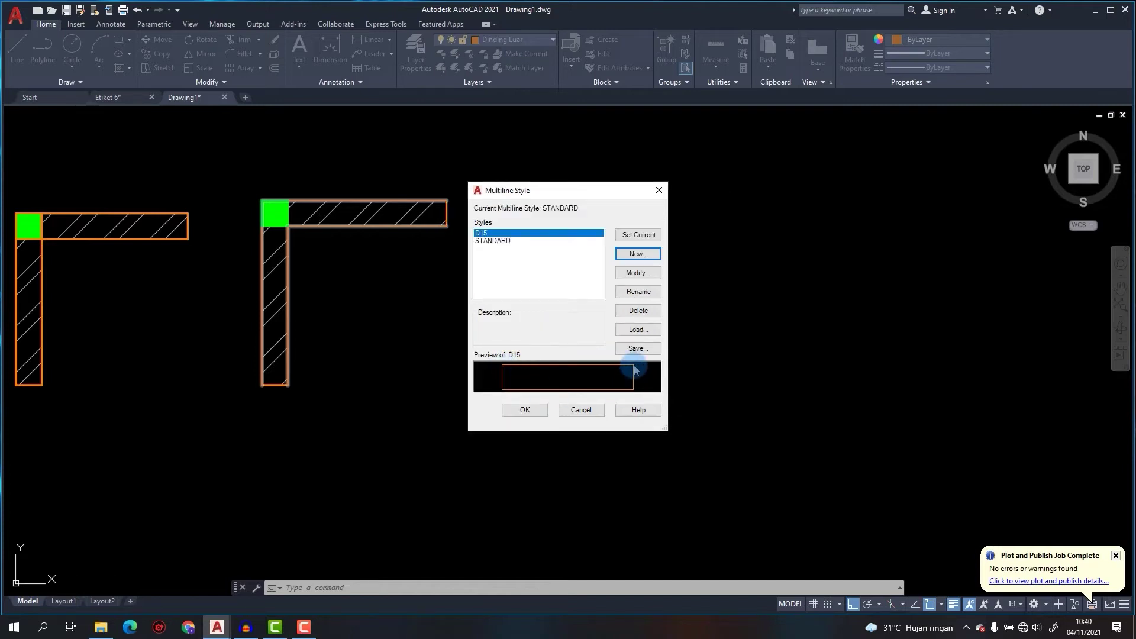
left_click(522, 409)
Start a multiline with Zero justification, scale 1 and the D15 style.
type("ML")
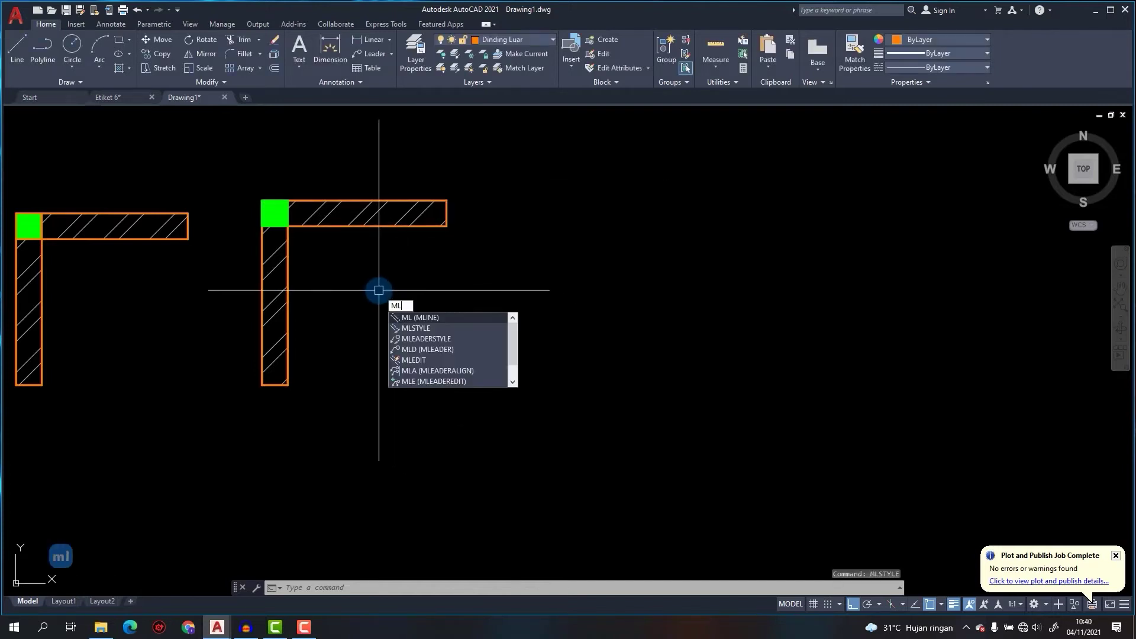
key("Return")
type("J")
key("Return")
type("Z")
key("Return")
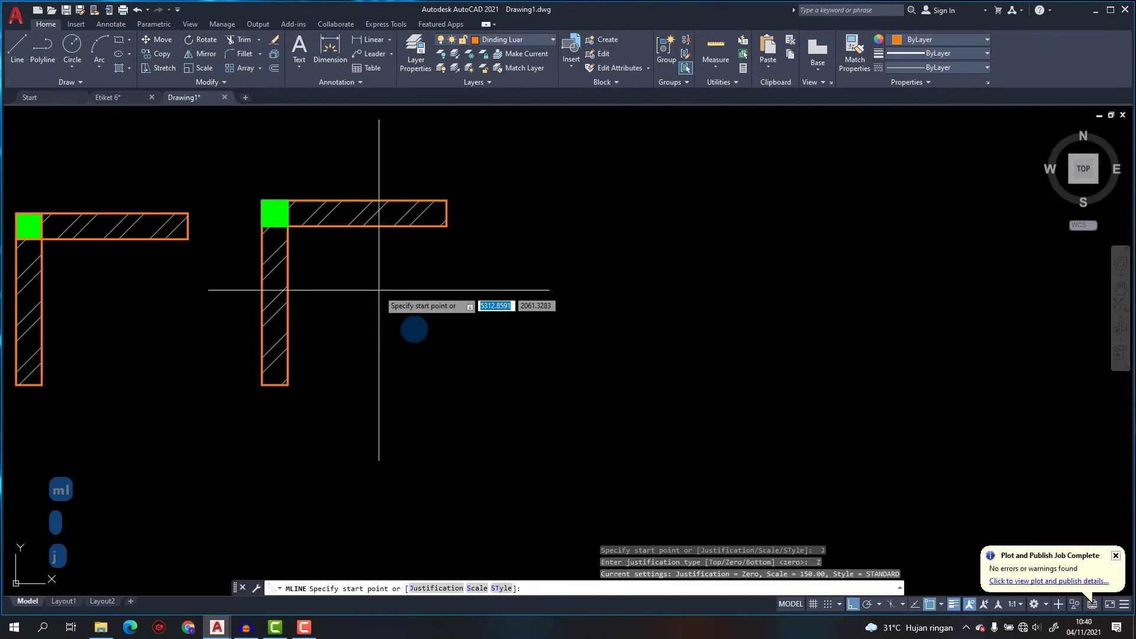
type("SC")
key("Return")
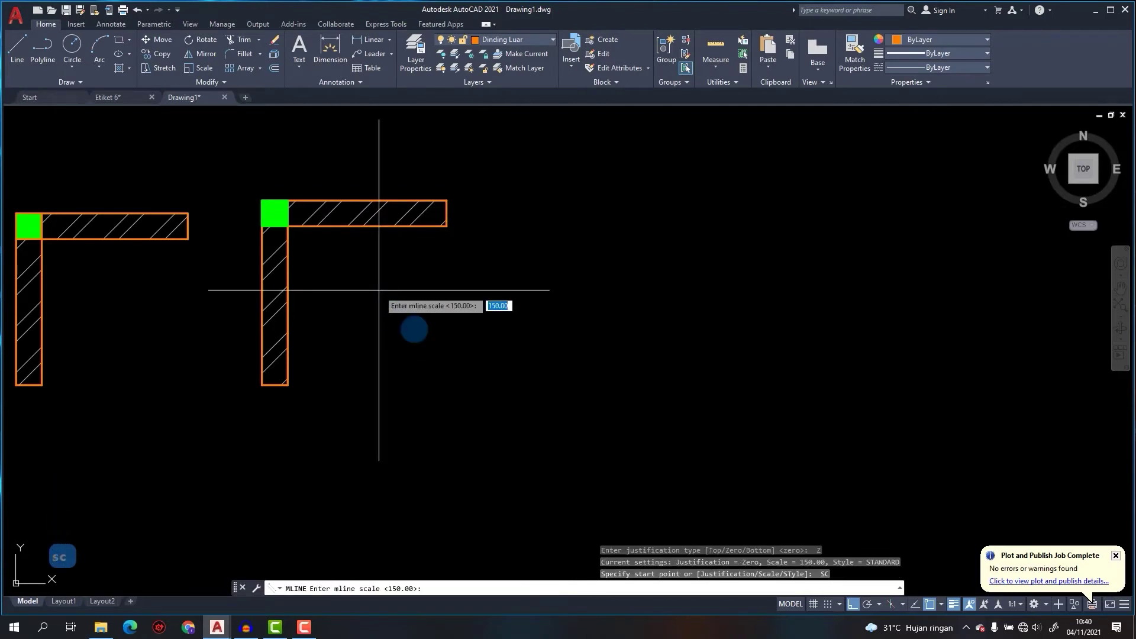
type("1")
key("Return")
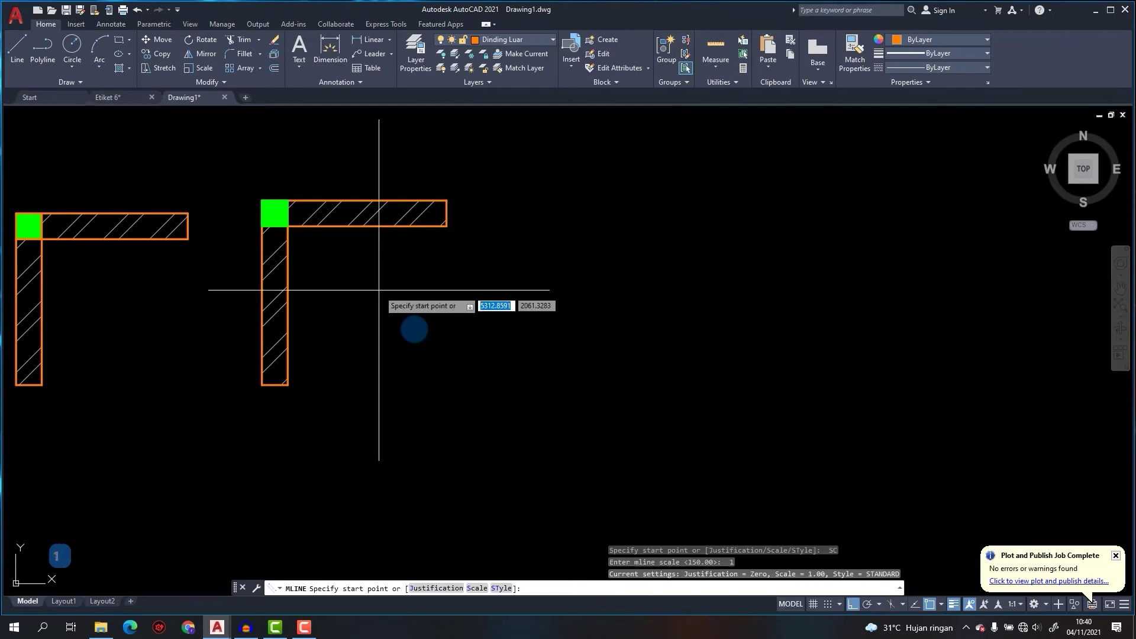
type("ST")
key("Return")
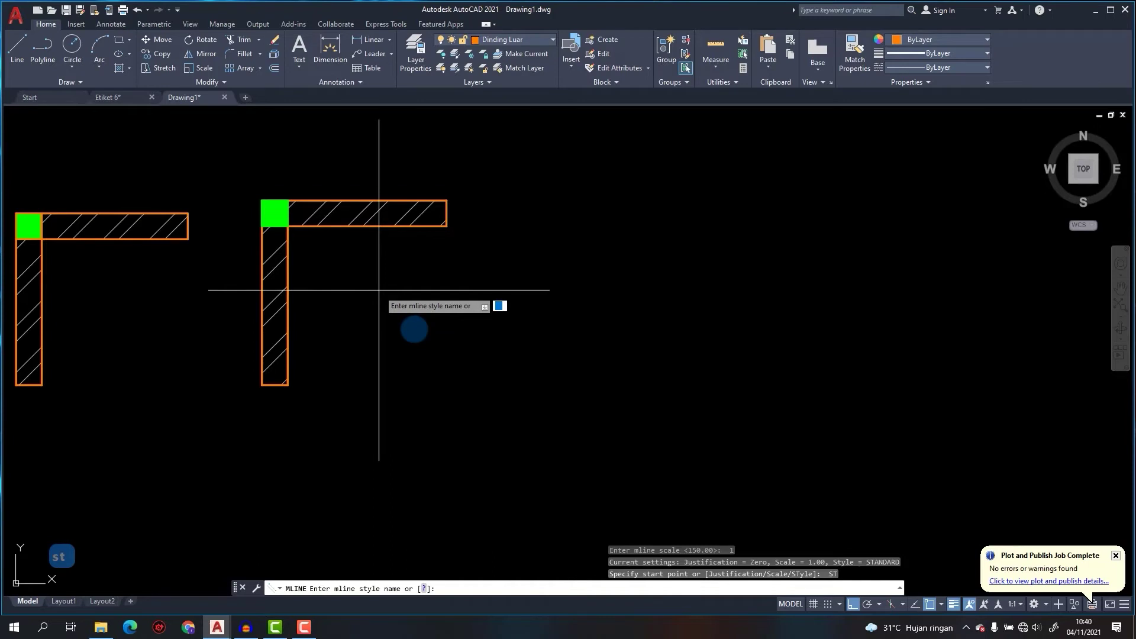
type("D")
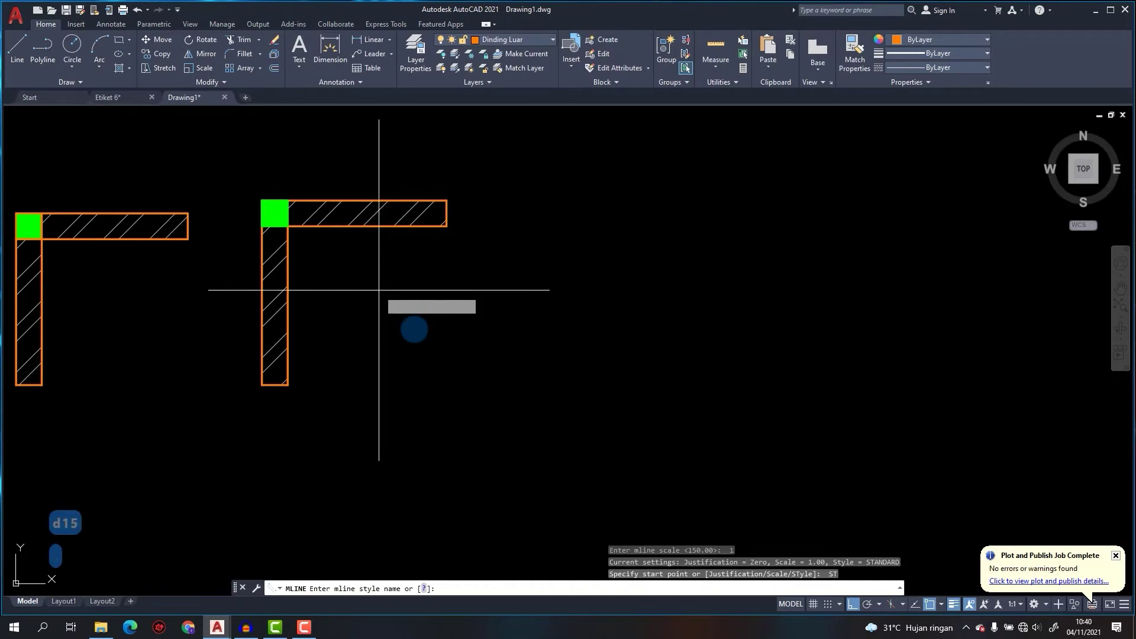
key("Return")
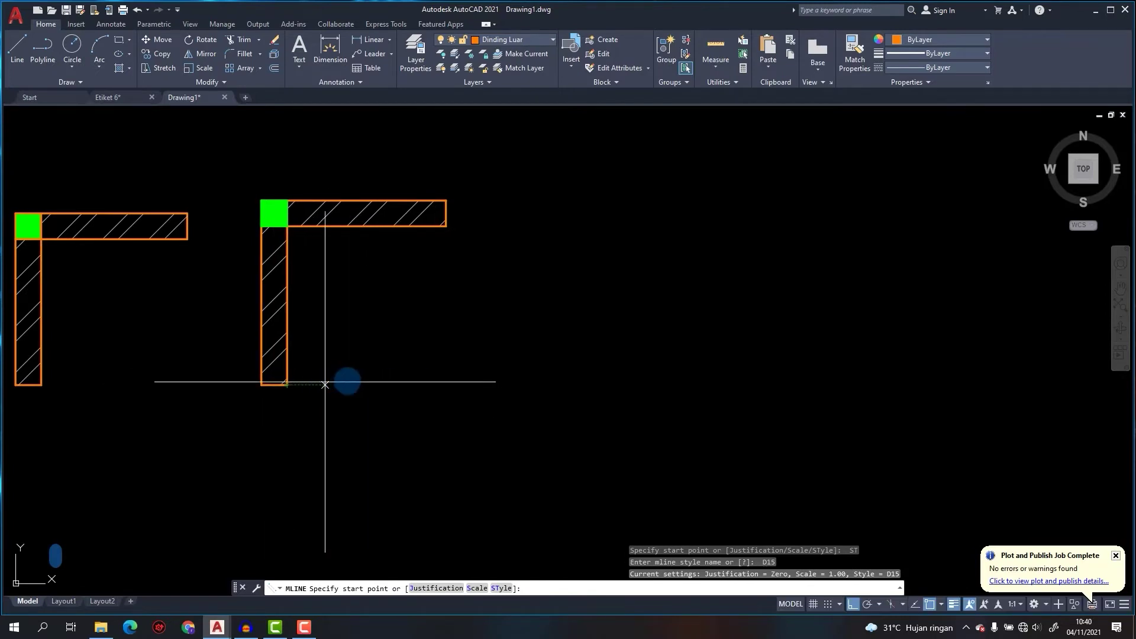
Draw a wall corner beside the second wall, running 1000 up and 1000 to the right.
left_click(514, 385)
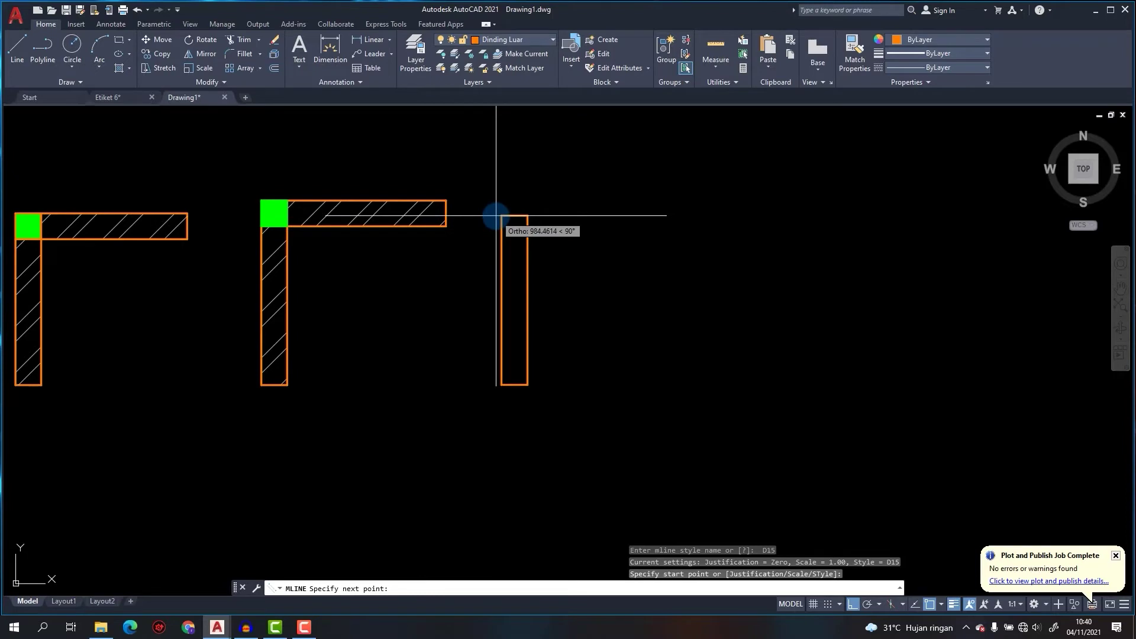
type("1000")
key("Return")
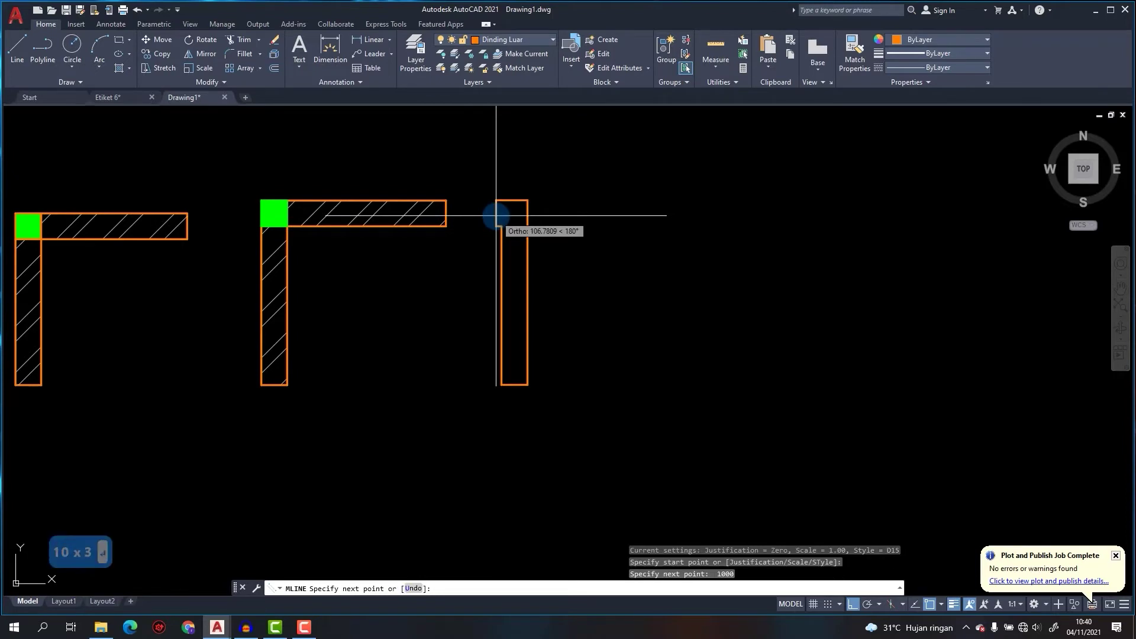
type("10")
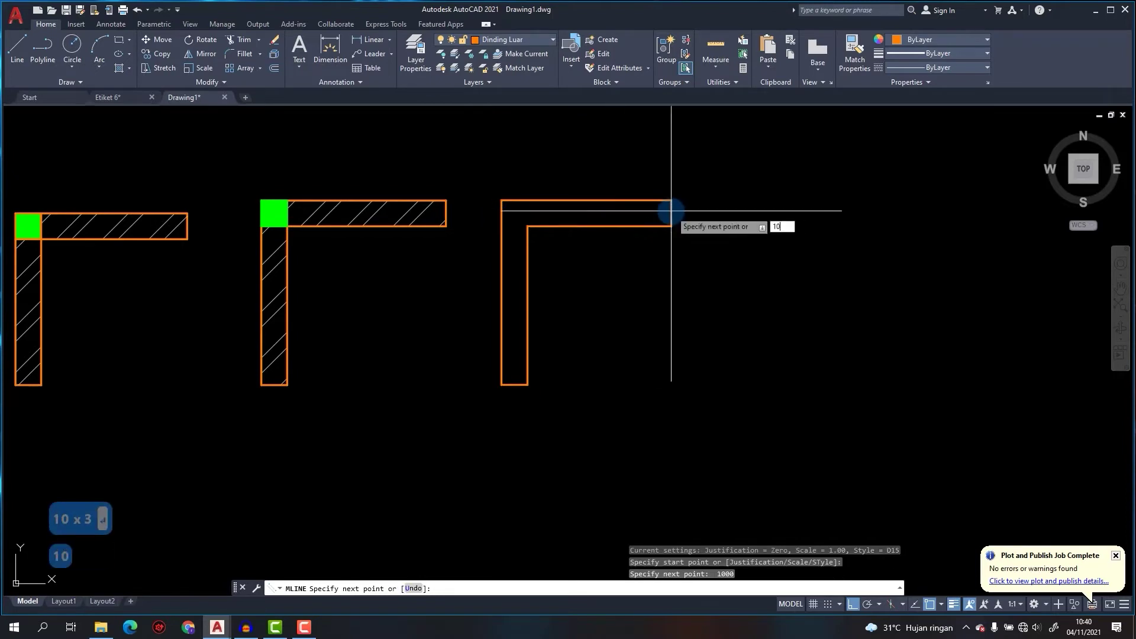
type("00")
key("Return")
key("Return")
Copy the solid green column from the second wall's corner into the outer corner of the D15 wall.
left_click(228, 172)
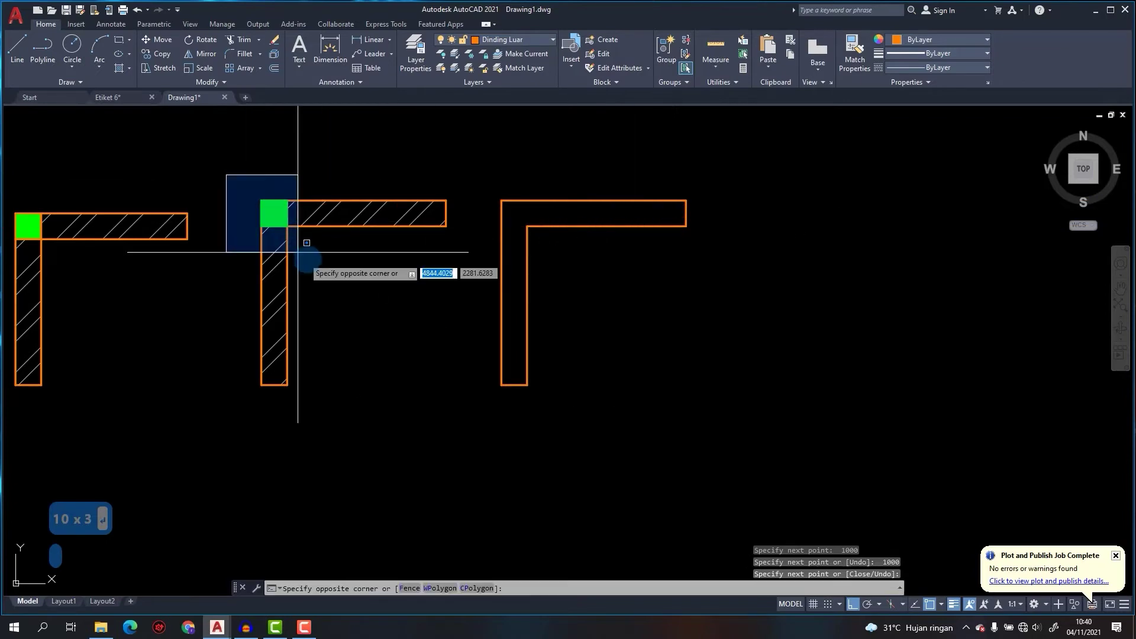
left_click(313, 259)
type("co")
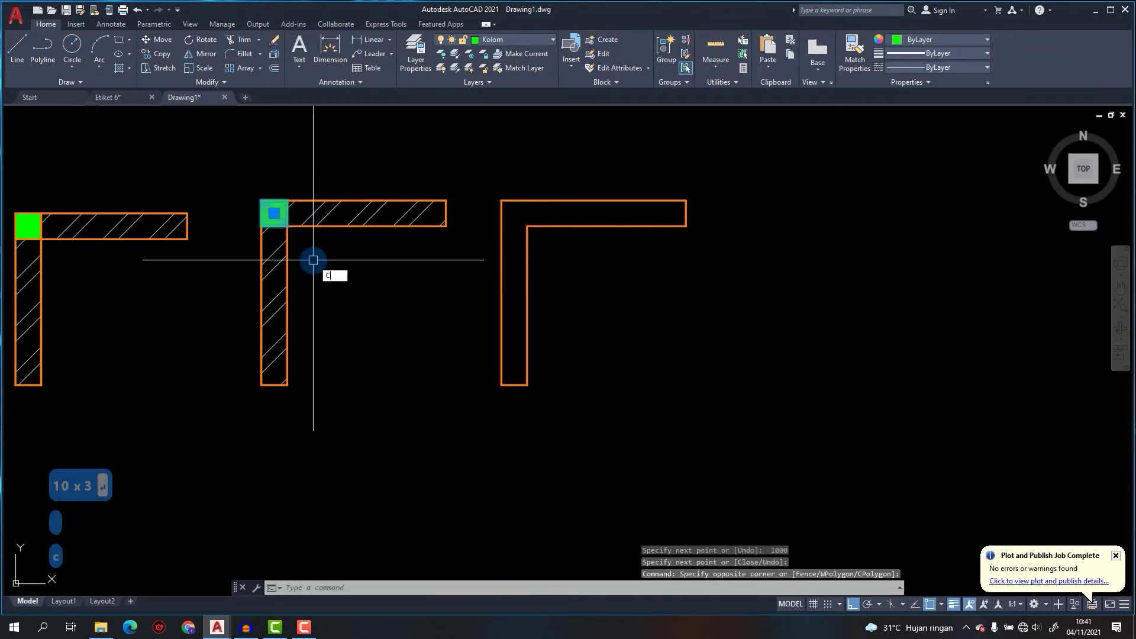
key("Return")
left_click(287, 225)
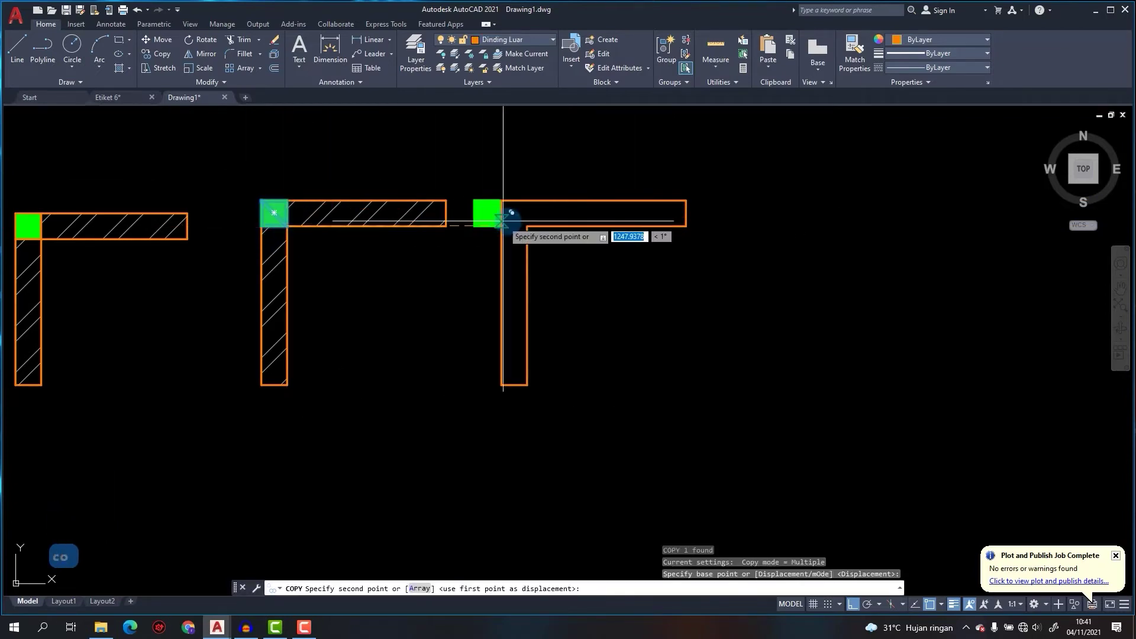
left_click(527, 226)
key("Escape")
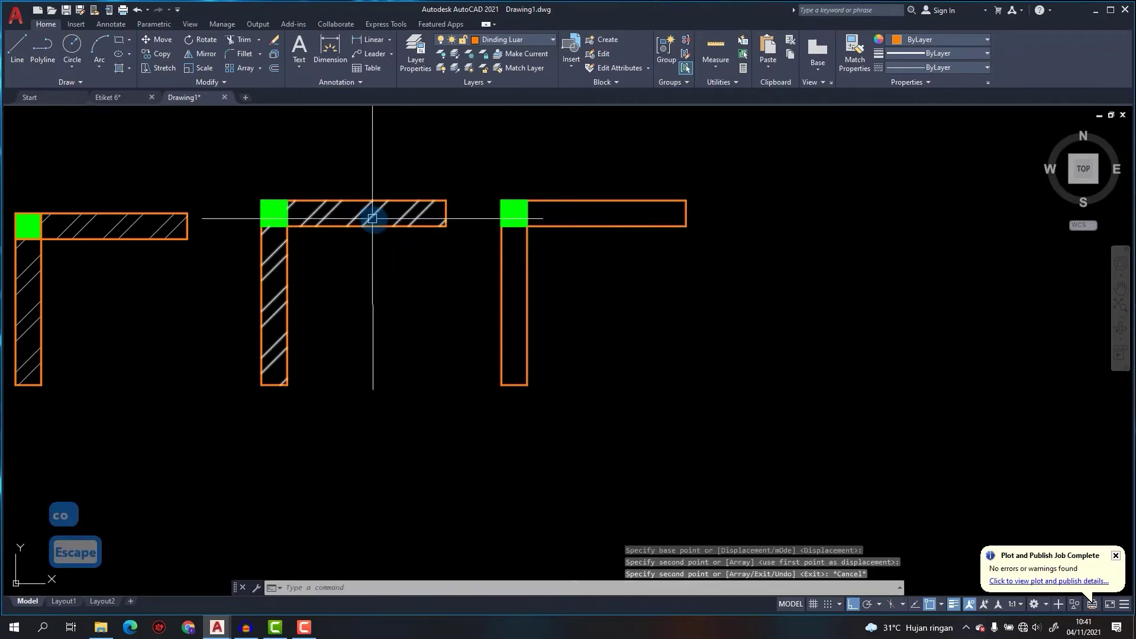
Hatch both legs of the D15 wall around the column with ANSI31 at scale 20.
type("h")
key("Return")
left_click(518, 250)
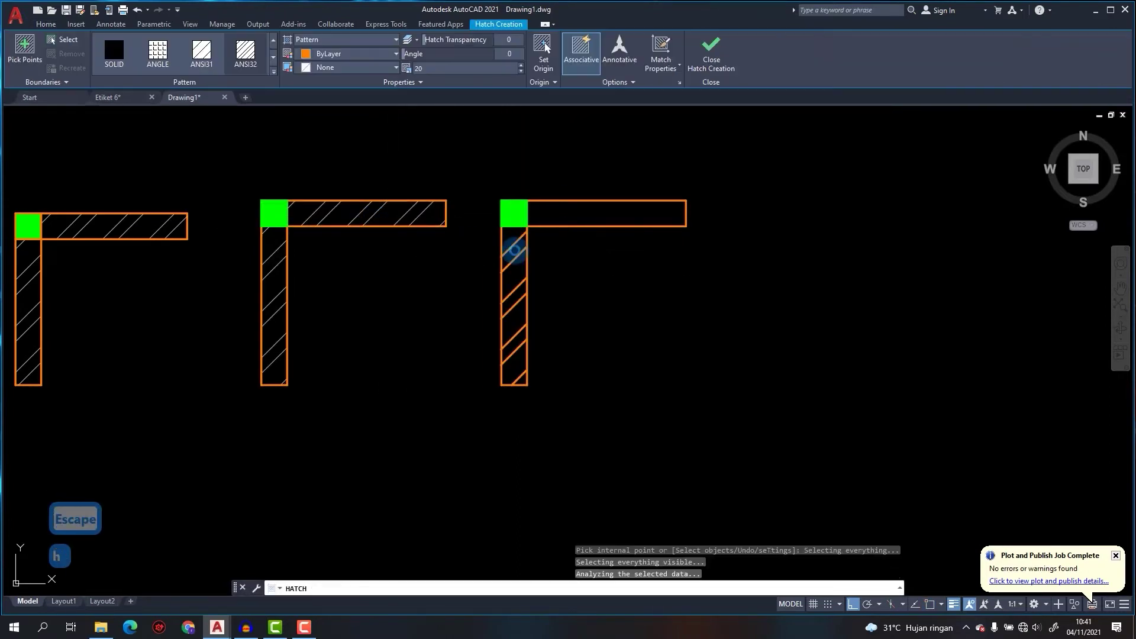
left_click(545, 213)
key("Return")
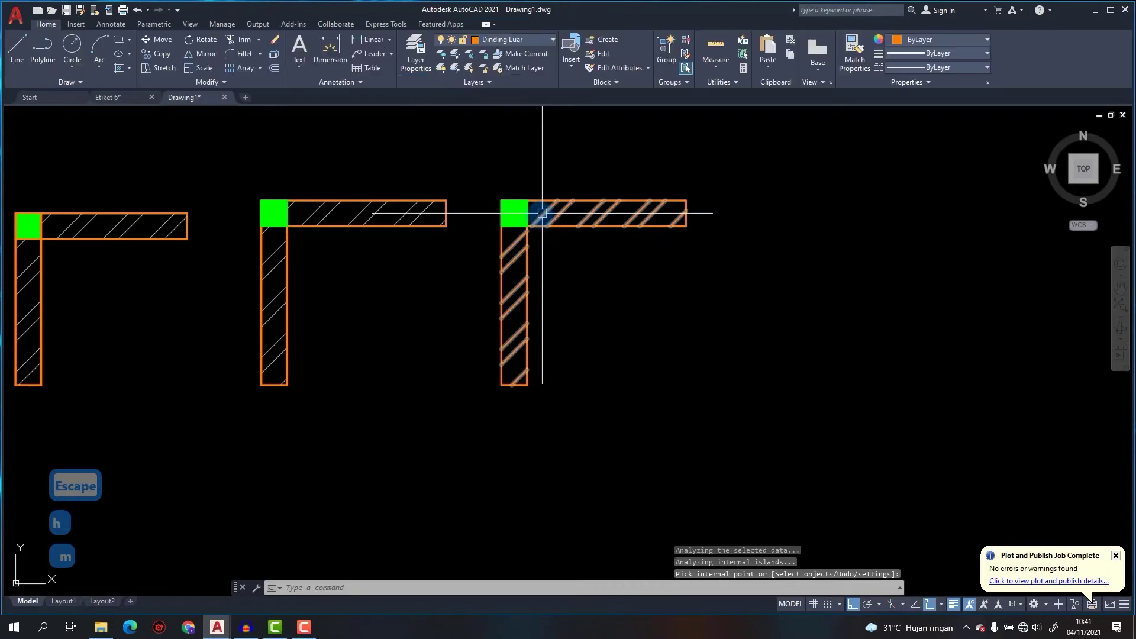
Match the D15 wall's hatch properties to those of the existing wall hatches.
type("ma")
key("Return")
left_click(541, 222)
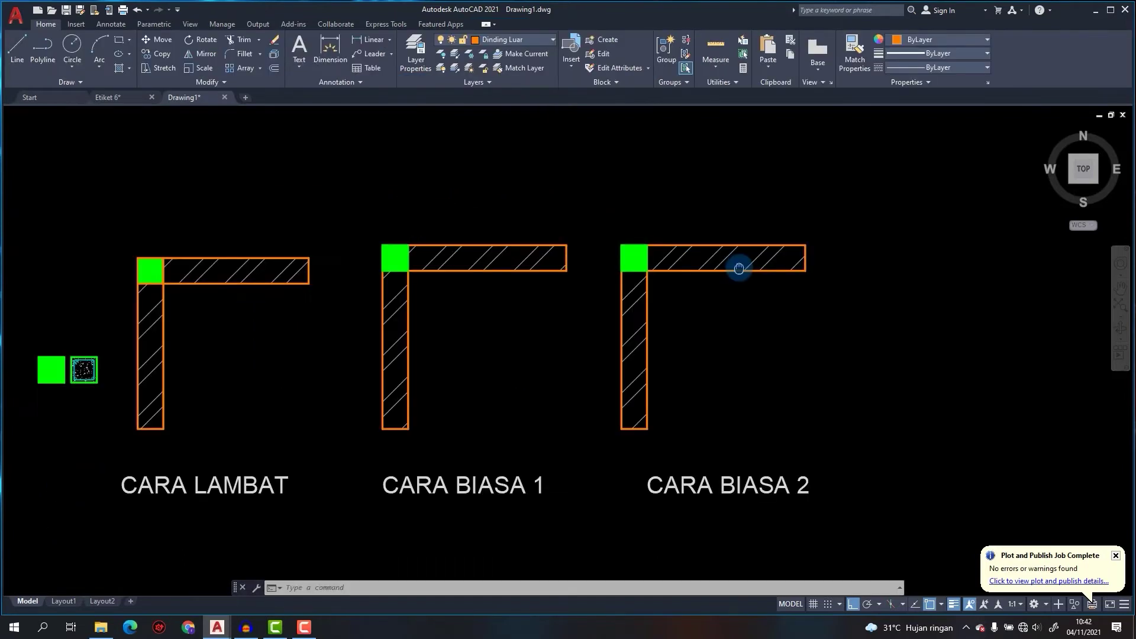
Draw a vertical boundary line a short distance beyond the right end of the first wall's horizontal leg.
scroll(297, 259, "up", 2)
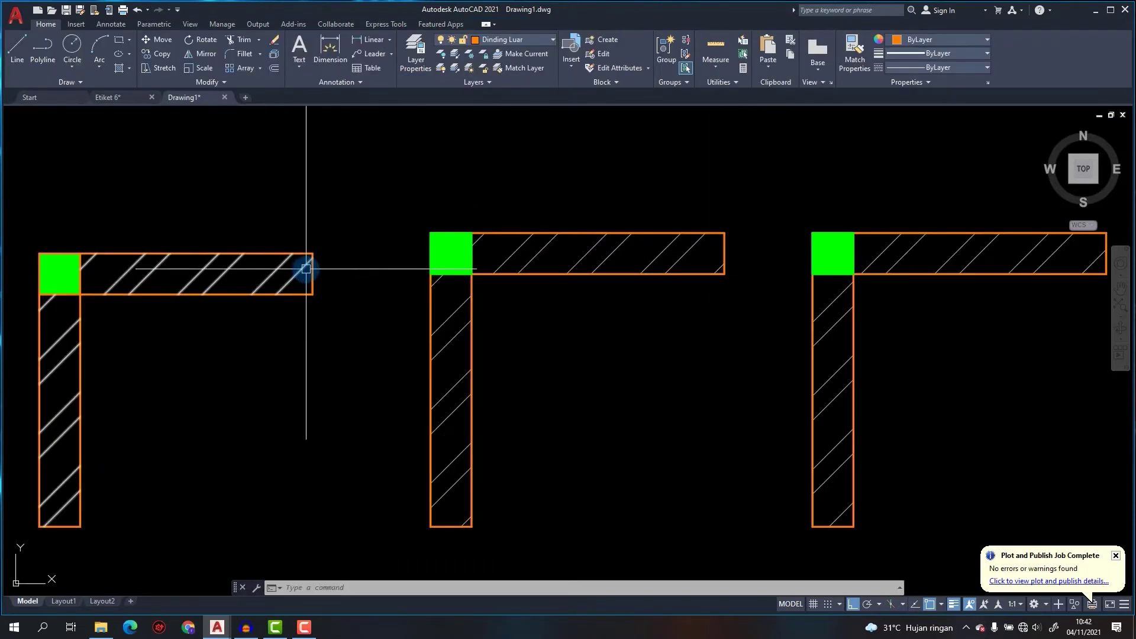
key("Return")
left_click(347, 200)
left_click(347, 369)
key("Escape")
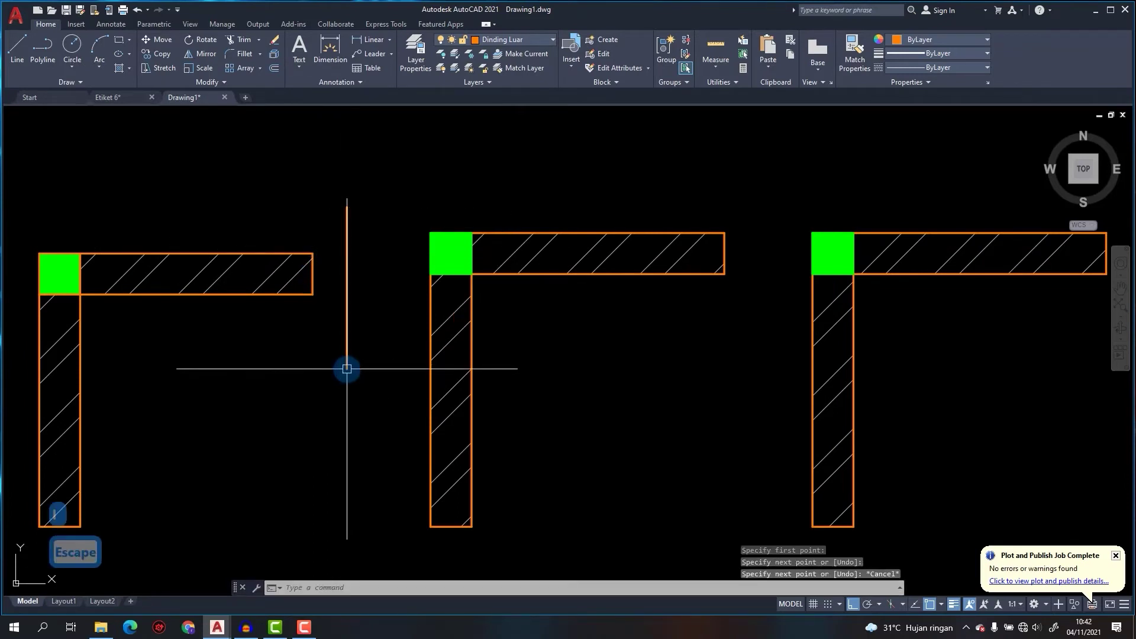
Extend the upper and lower edges of the first wall's horizontal leg to the new vertical line.
type("EX")
key("Return")
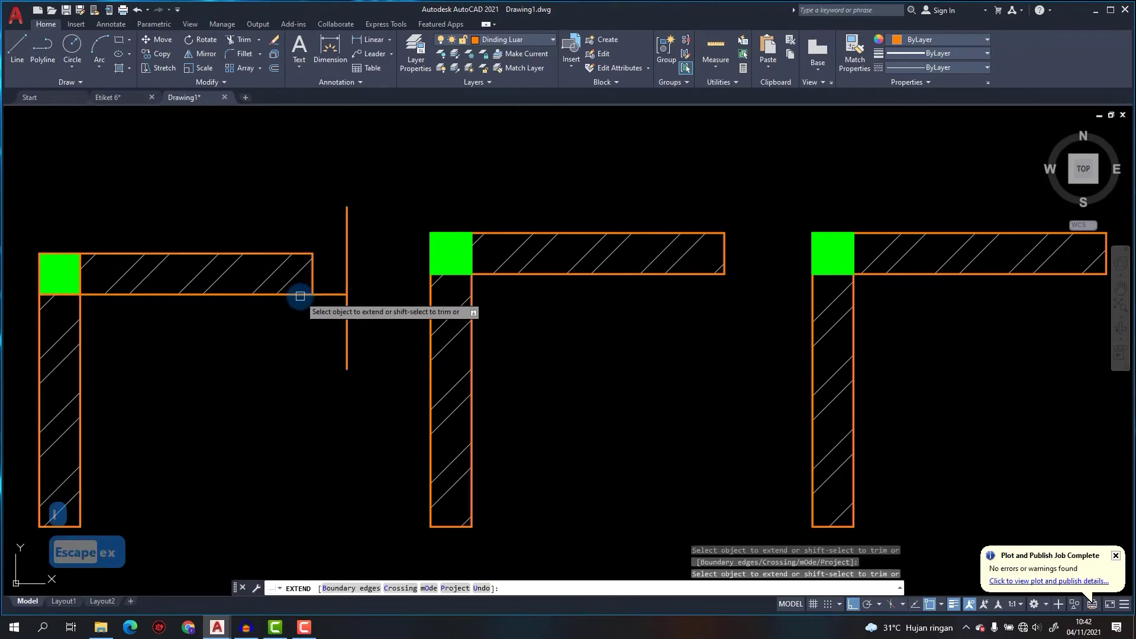
left_click(299, 294)
left_click(301, 254)
key("Escape")
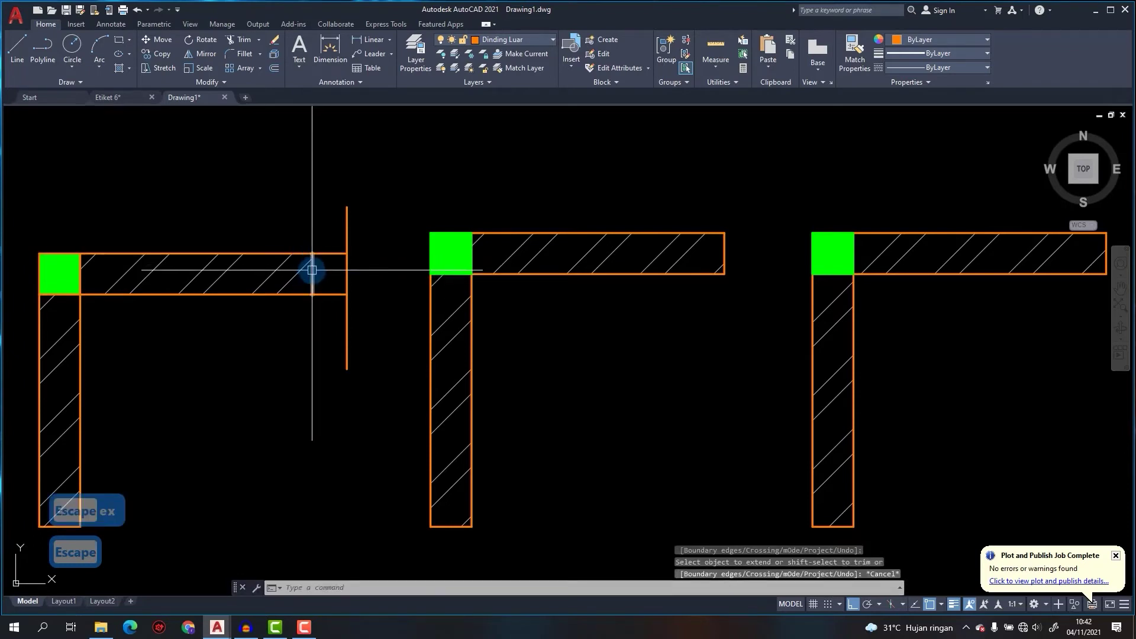
left_click(312, 270)
type("g")
key("space")
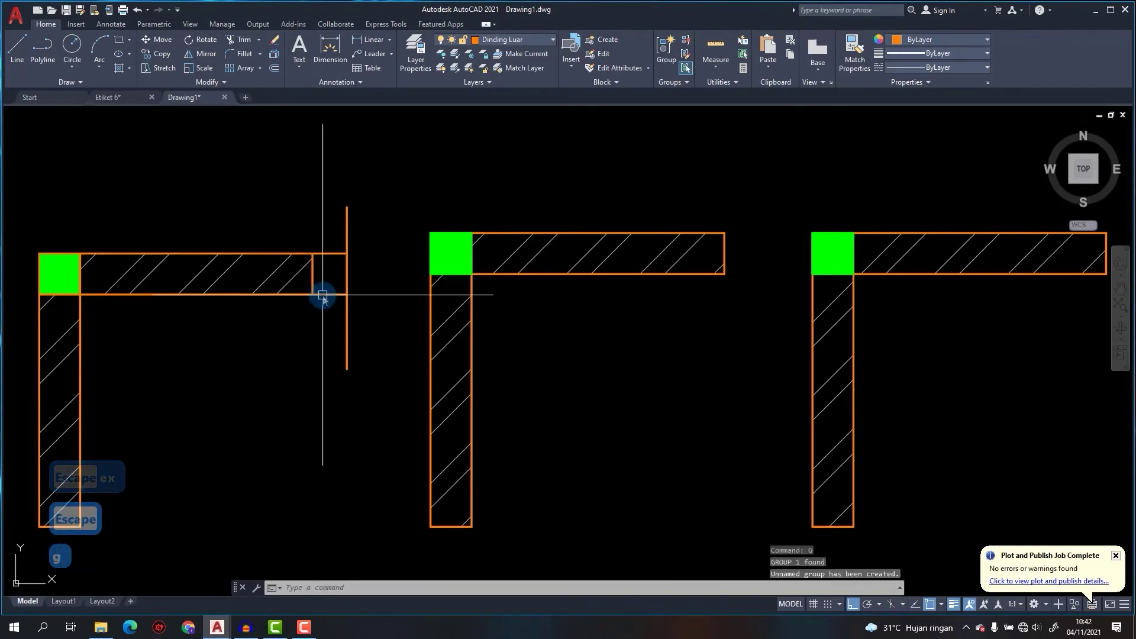
key("Escape")
Erase the first wall's old end line and its existing hatch.
left_click(313, 281)
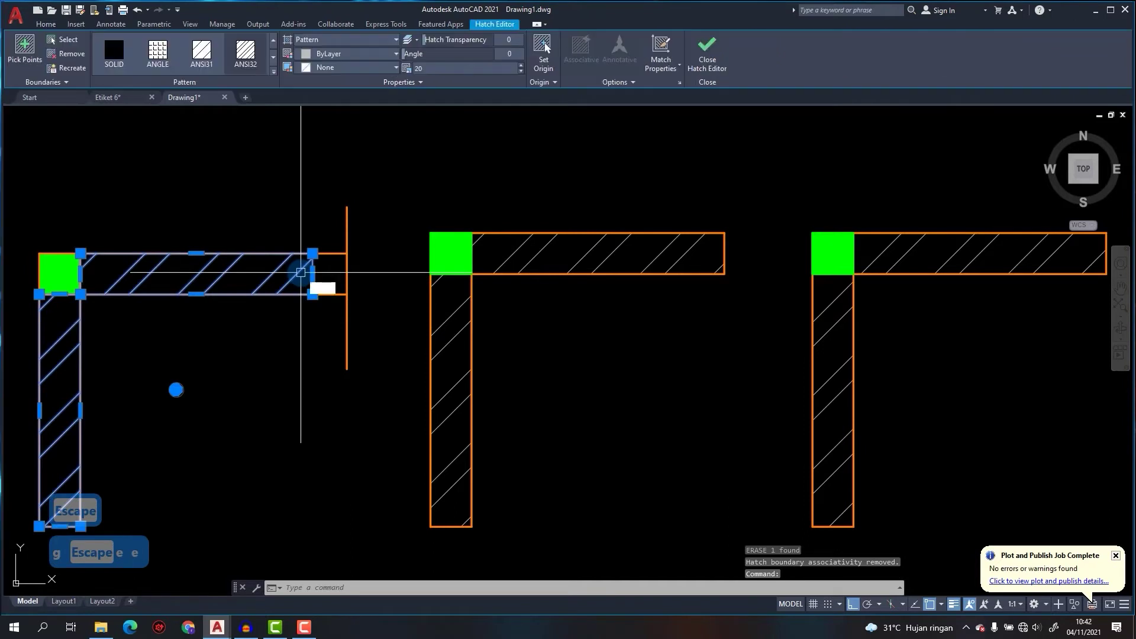
type("e")
key("space")
Hatch the lengthened horizontal leg and the vertical leg of the first wall.
type("h")
key("space")
left_click(310, 281)
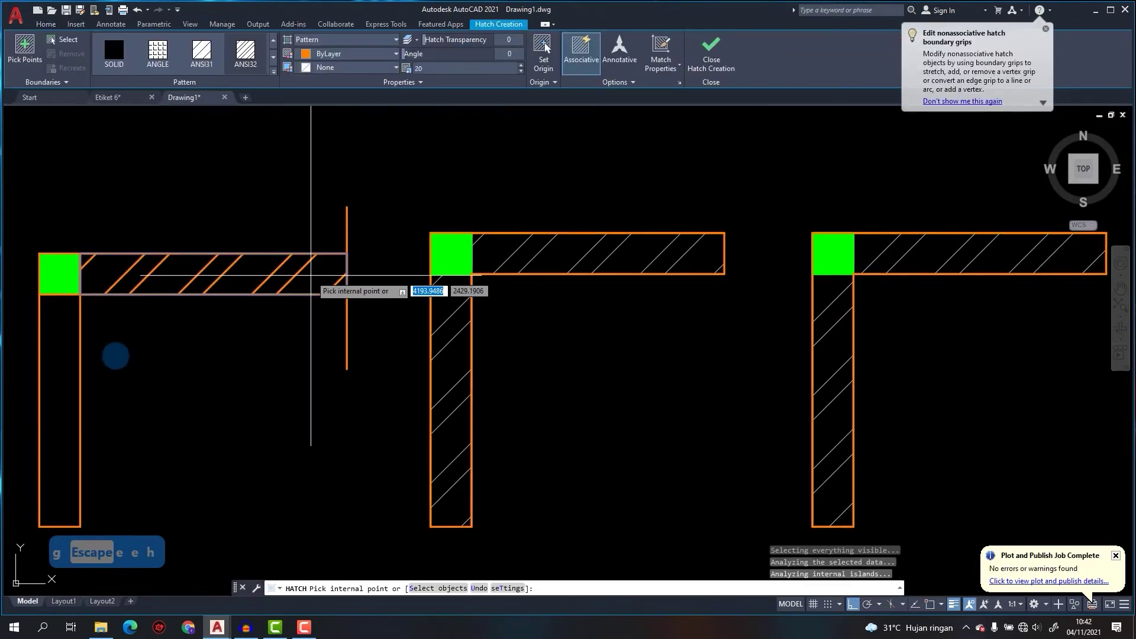
left_click(59, 369)
key("space")
Match the first wall's new hatch properties to those of the second wall's hatch.
type("ma")
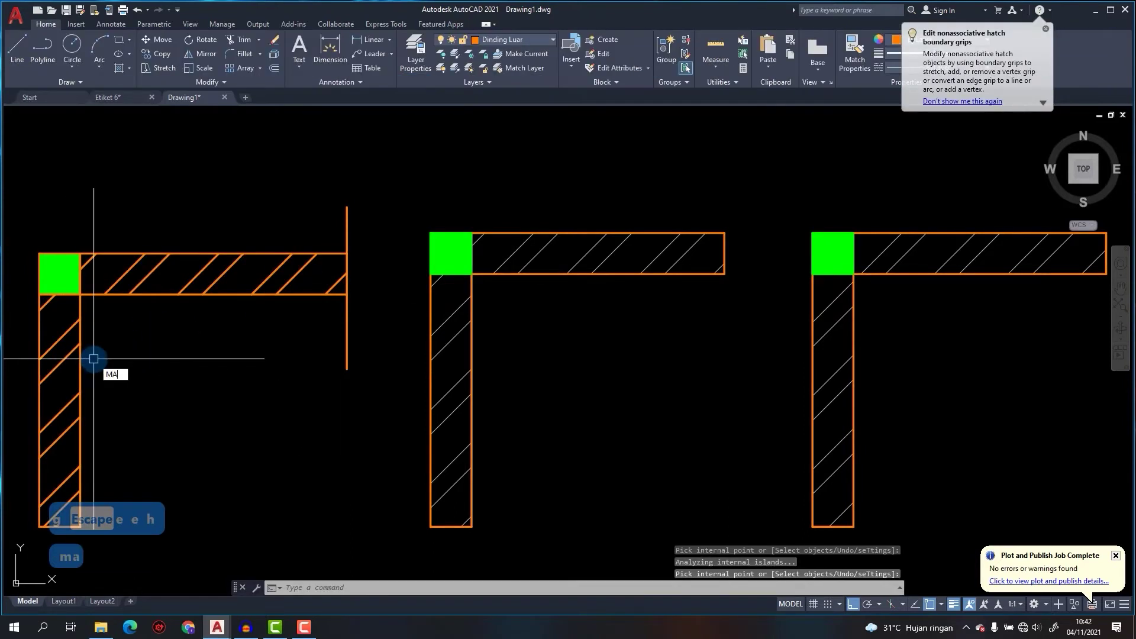
key("space")
left_click(442, 322)
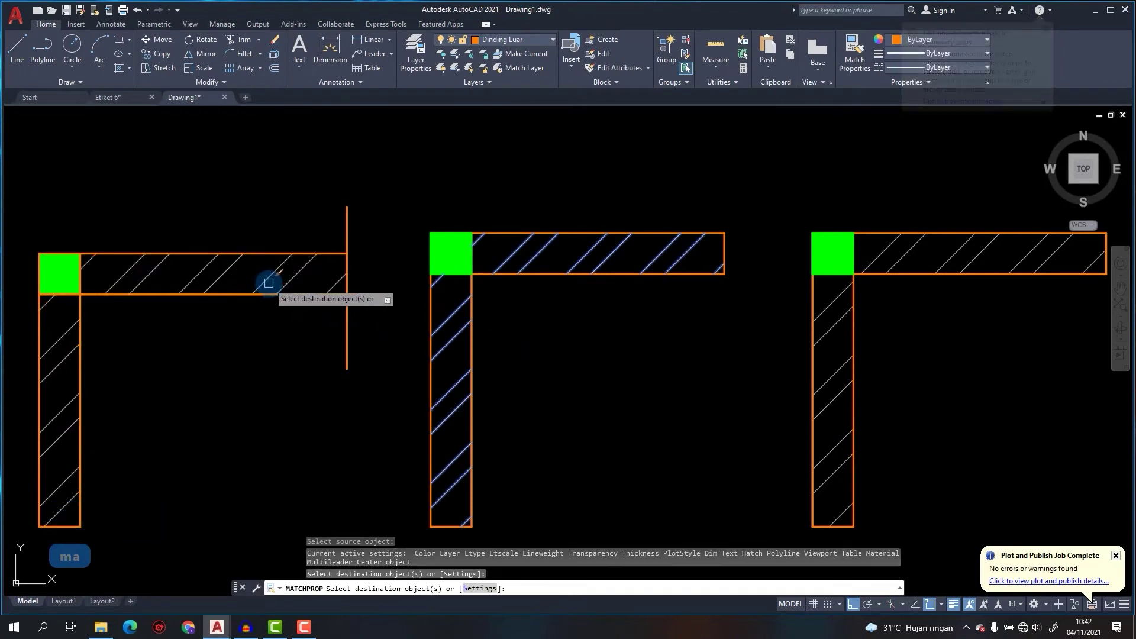
key("Escape")
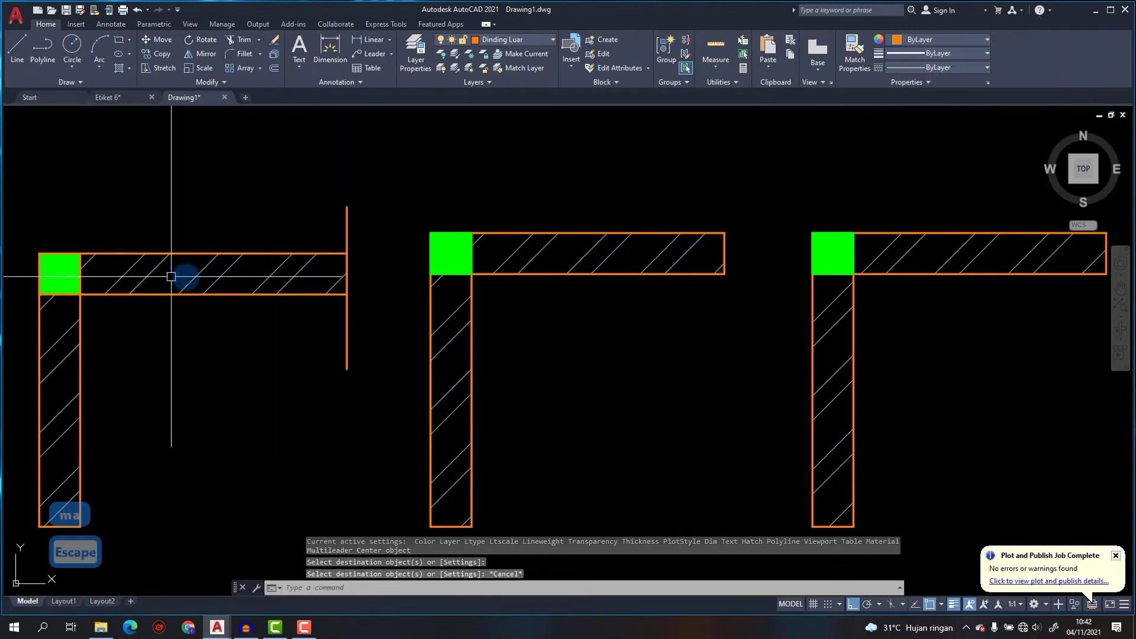
Draw a rectangle 1000 wide and 150 high in the empty space to the right of the third wall.
scroll(272, 305, "down", 4)
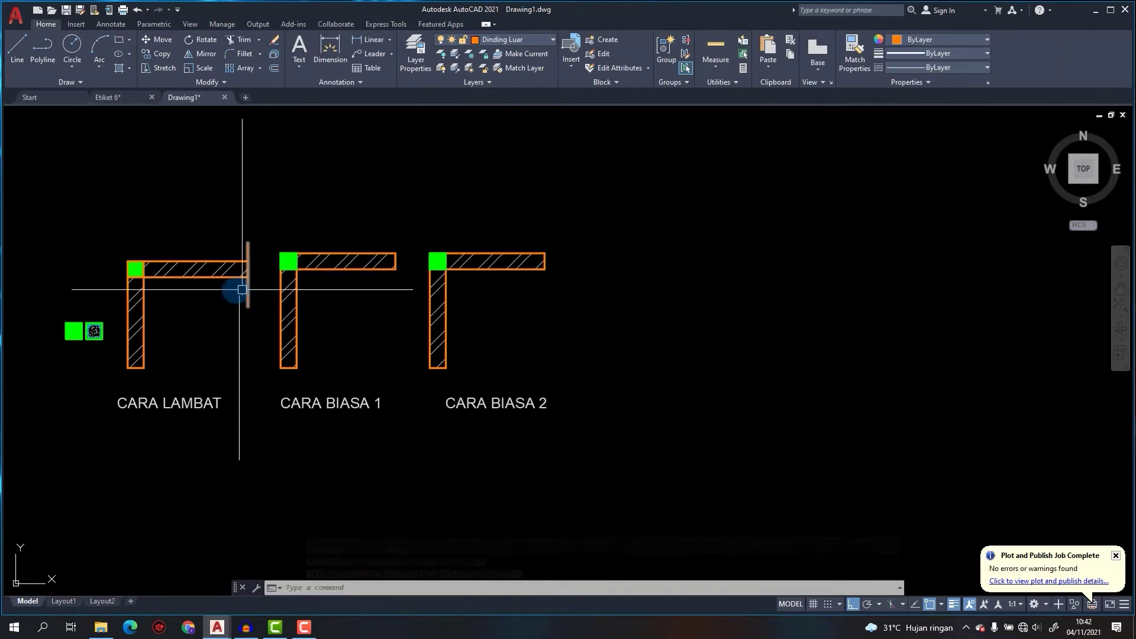
middle_click_drag(430, 301, 317, 300)
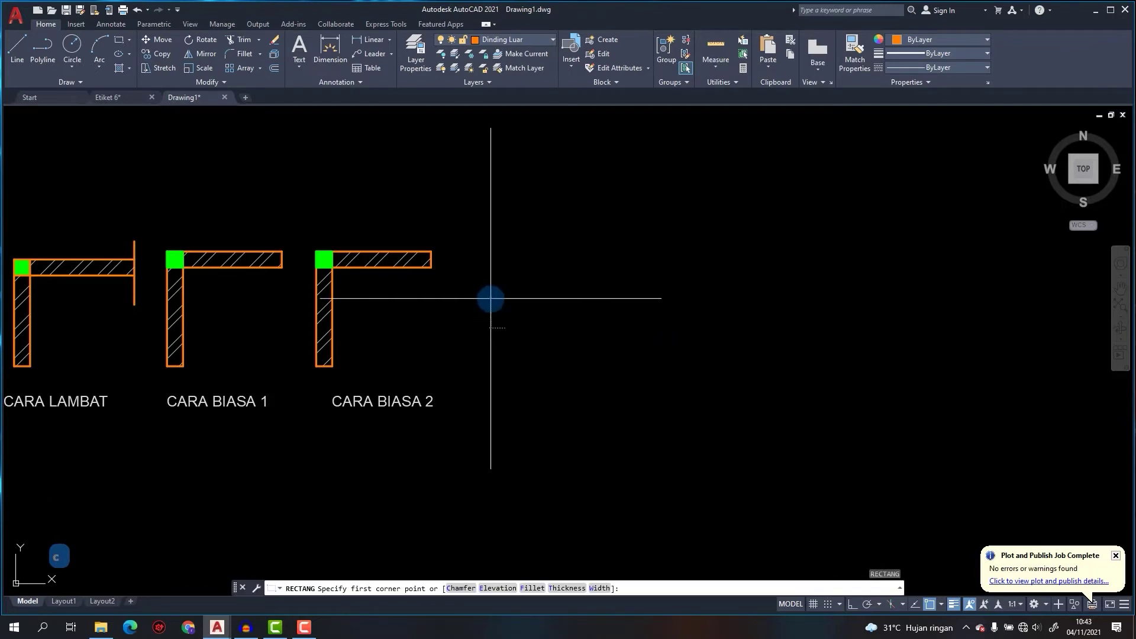
left_click(490, 299)
type("@")
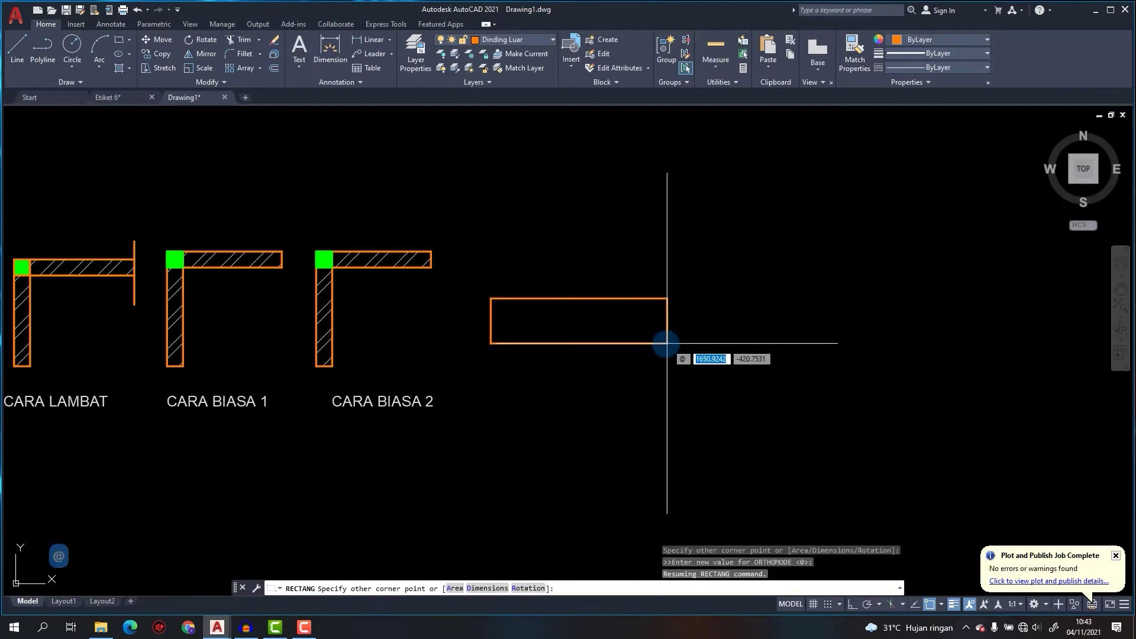
type("1000")
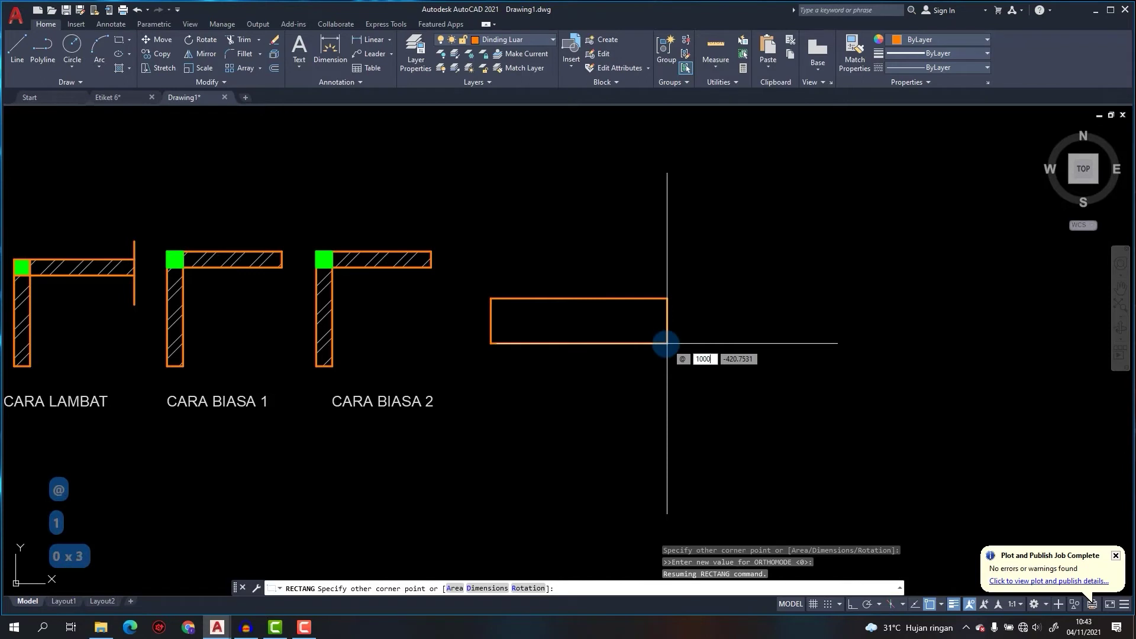
type(",")
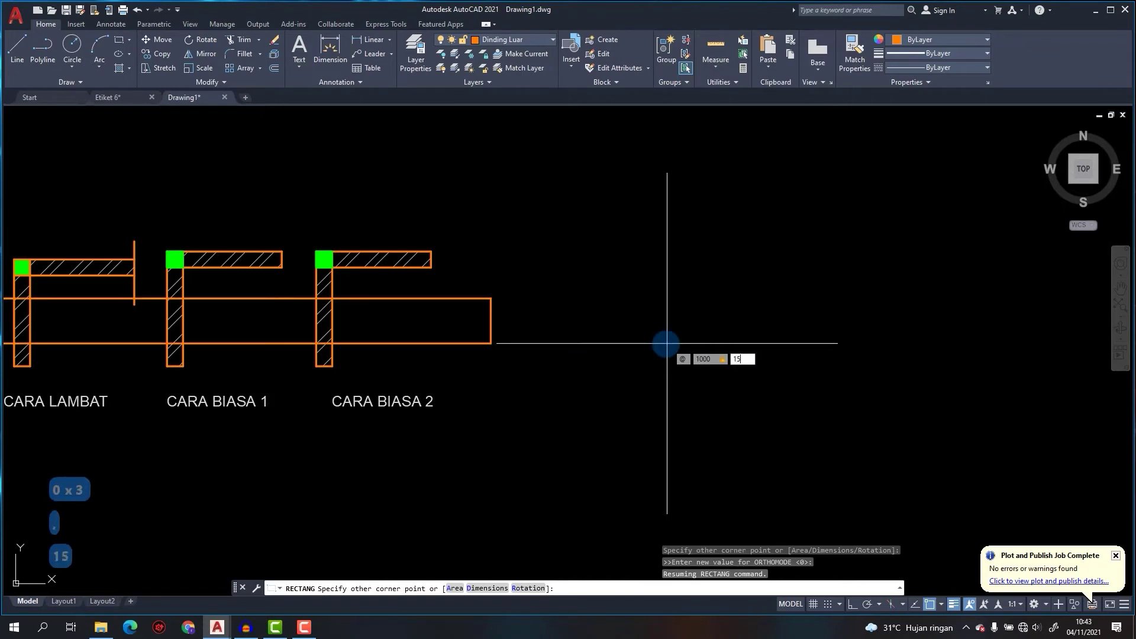
type("150")
key("Return")
Offset the new rectangle inward by 15.
scroll(508, 290, "up", 3)
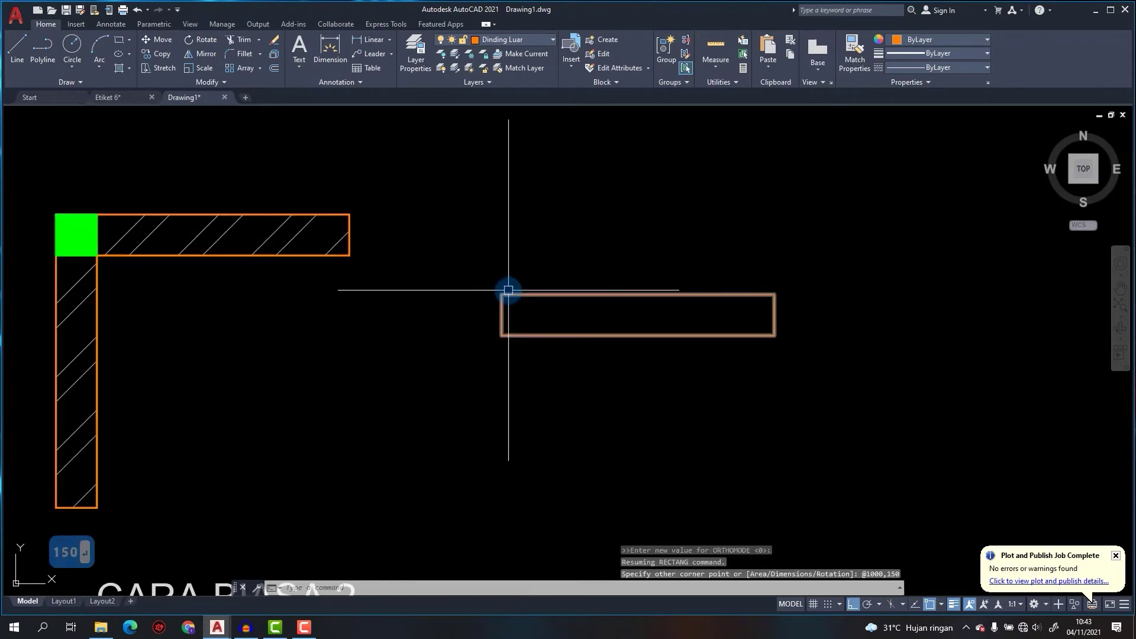
scroll(692, 301, "up", 2)
type("o")
key("Return")
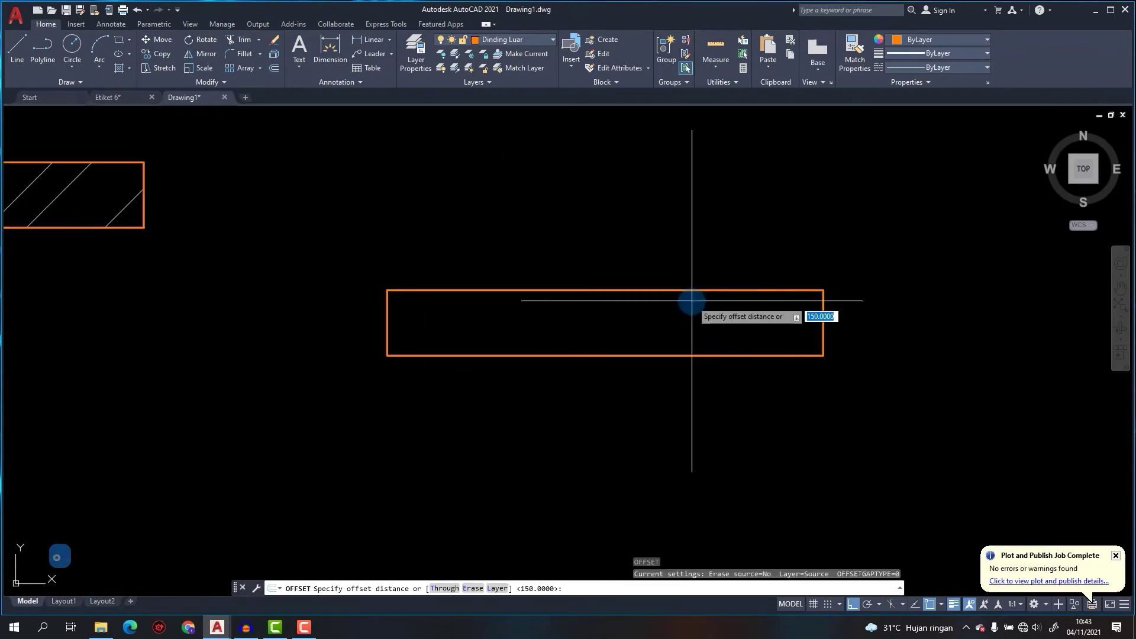
key("Return")
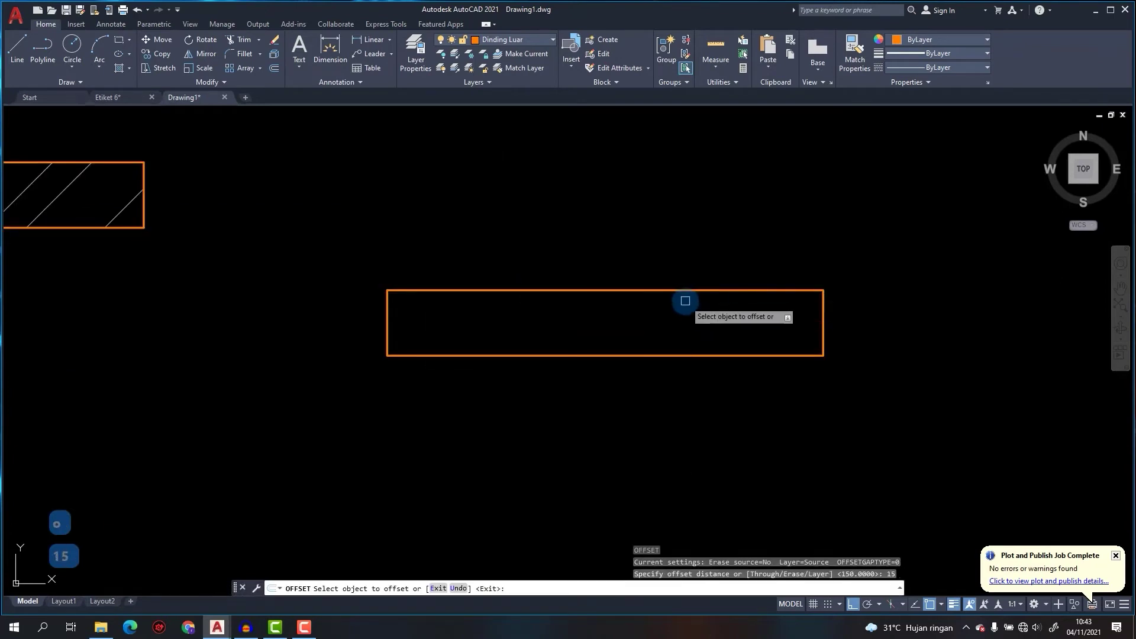
left_click(681, 290)
left_click(675, 312)
key("Escape")
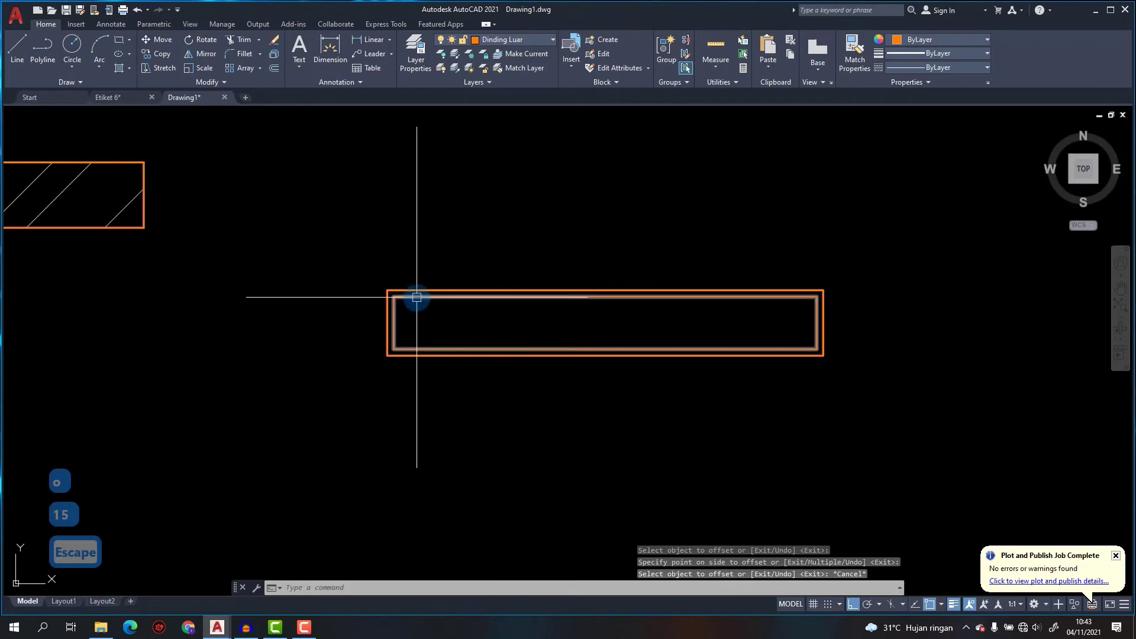
Assign the inner rectangle to the Dinding Dalam layer.
left_click(413, 297)
left_click(496, 41)
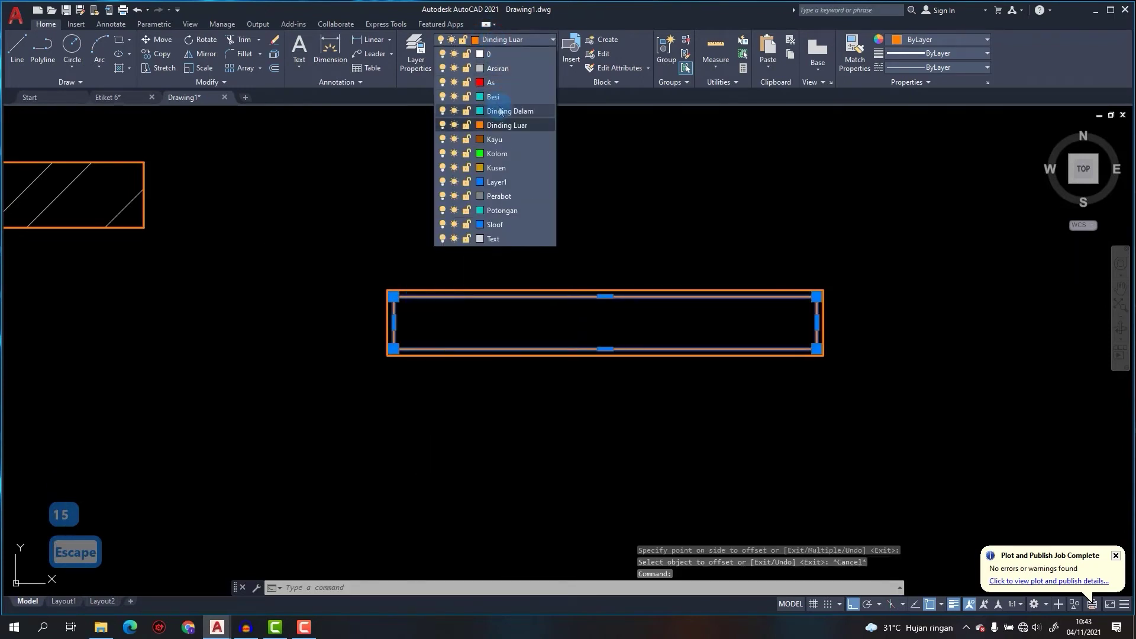
key("Escape")
Stretch both short edges of the inner rectangle out to the short edges of the outer rectangle.
scroll(398, 293, "up", 4)
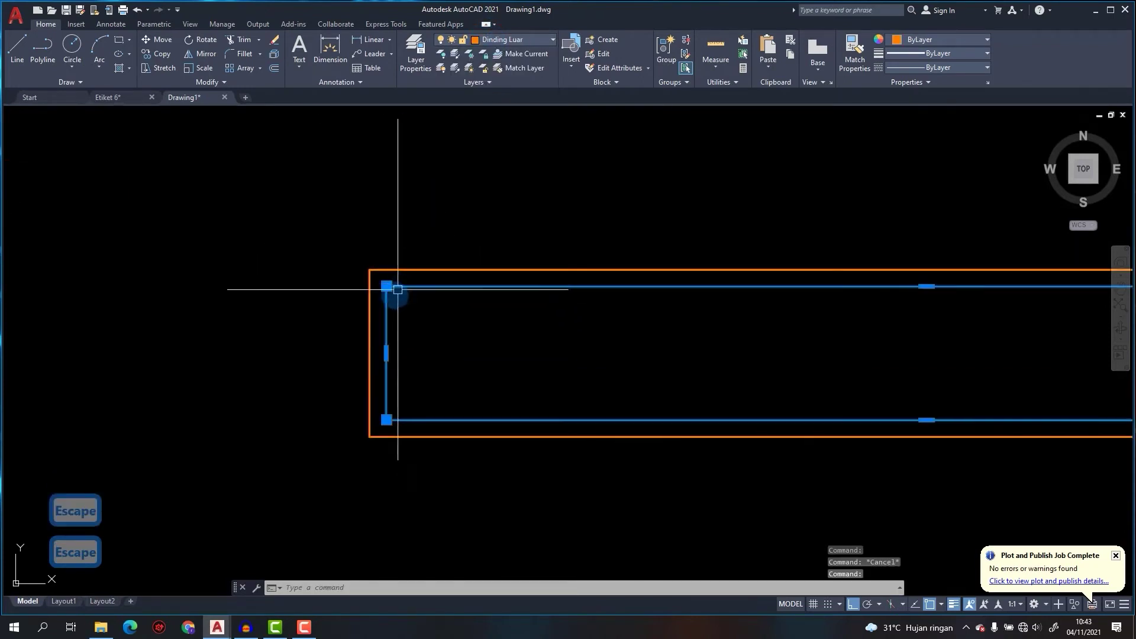
left_click(387, 353)
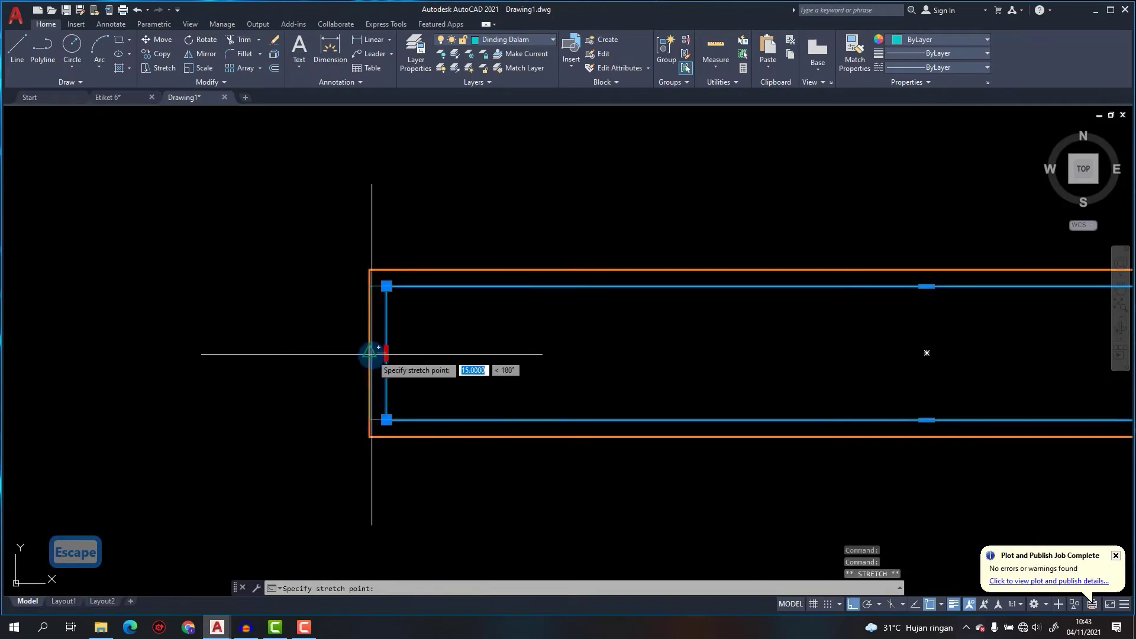
left_click(370, 353)
scroll(317, 324, "down", 3)
scroll(666, 337, "up", 5)
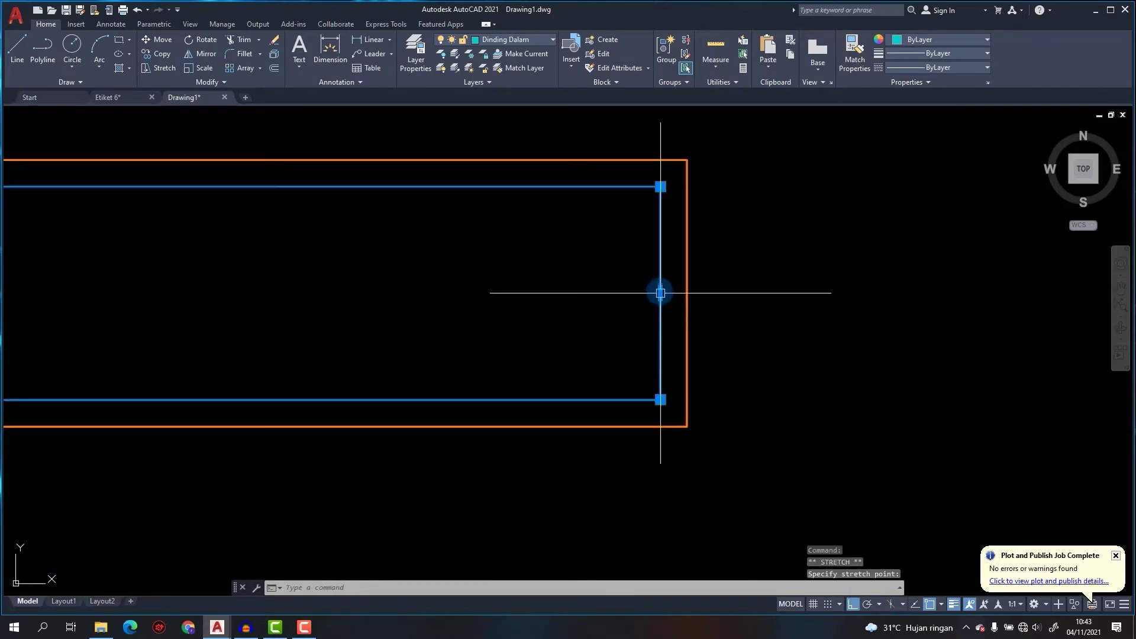
left_click(660, 293)
key("Escape")
scroll(459, 249, "down", 6)
Hatch the inside of the inner rectangle.
type("h")
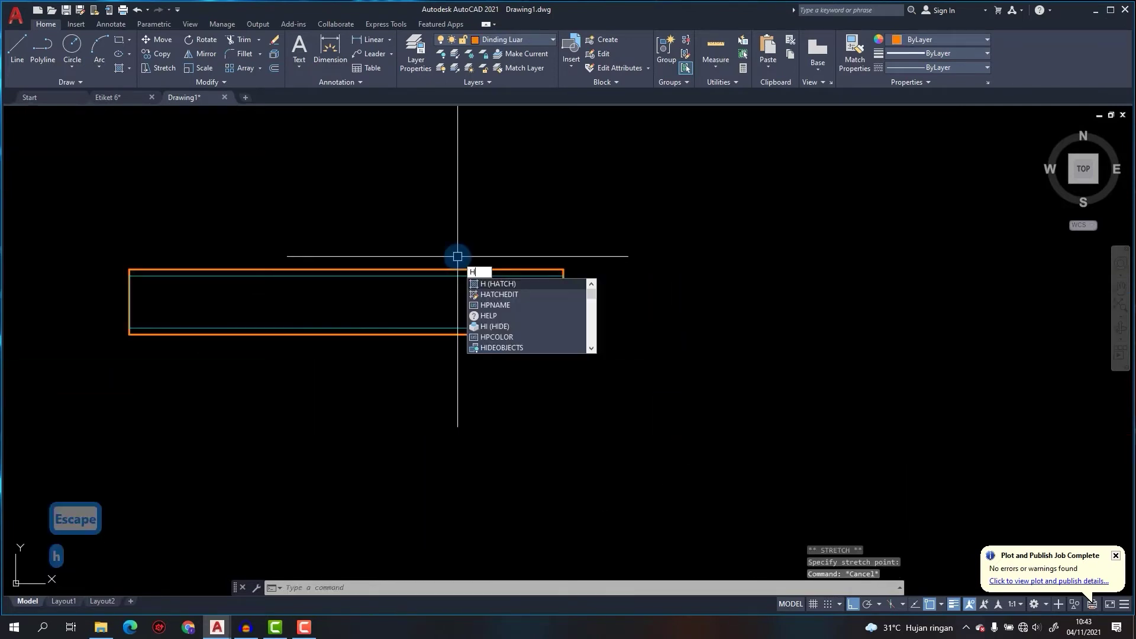
key("space")
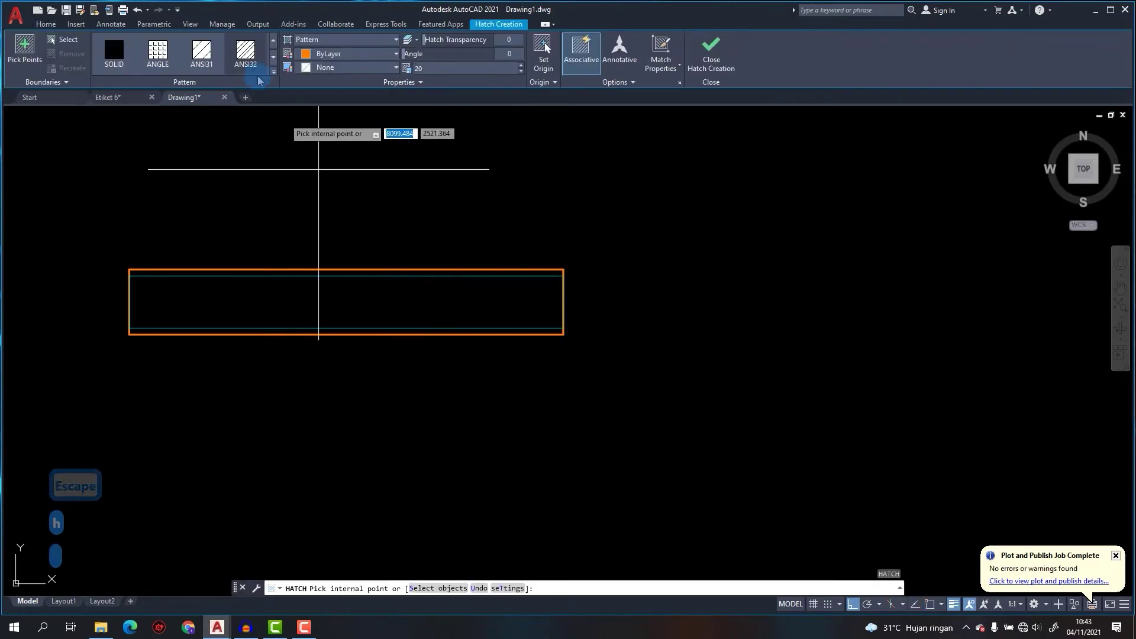
left_click(307, 304)
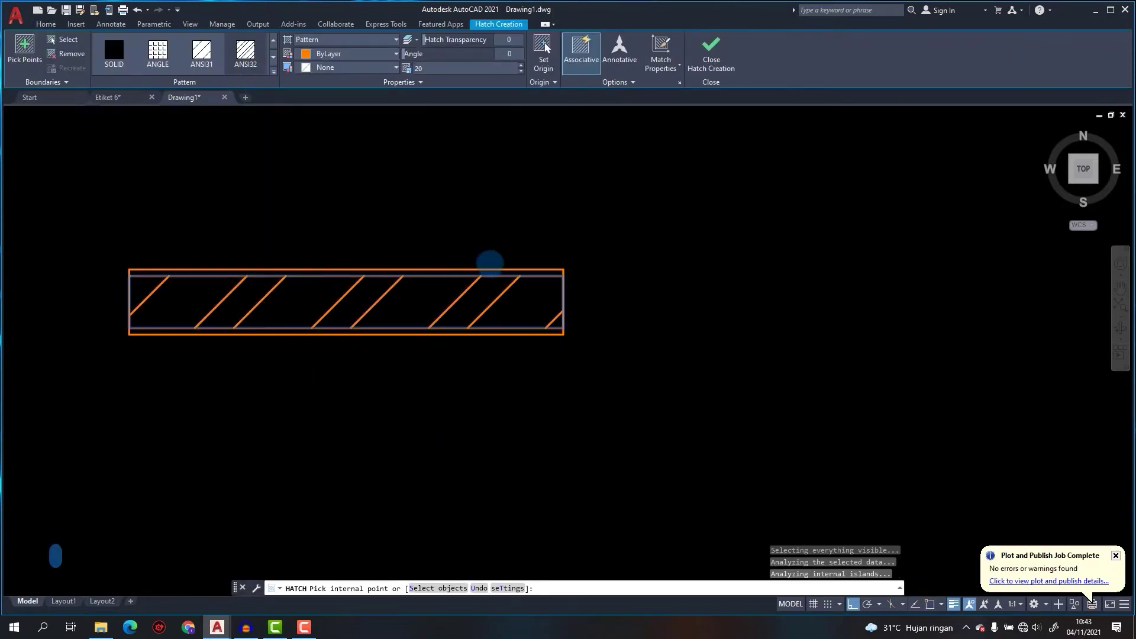
scroll(515, 261, "down", 2)
key("space")
Match the new rectangular wall's hatch properties to those of the third wall's hatch.
middle_click_drag(514, 279, 571, 279)
type("M")
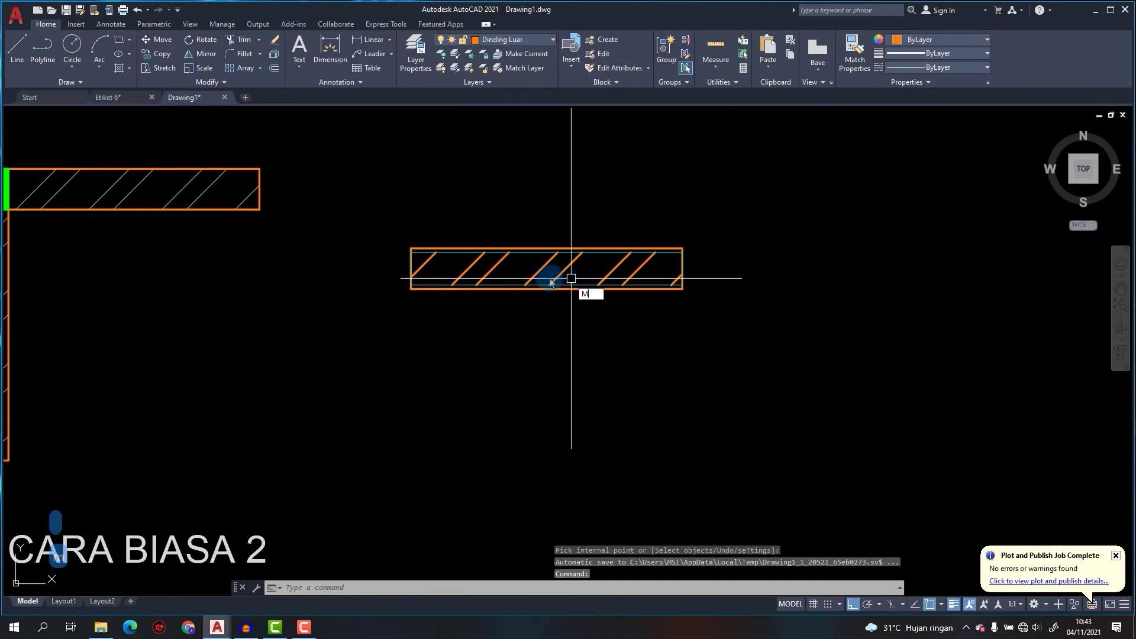
type("a")
key("Return")
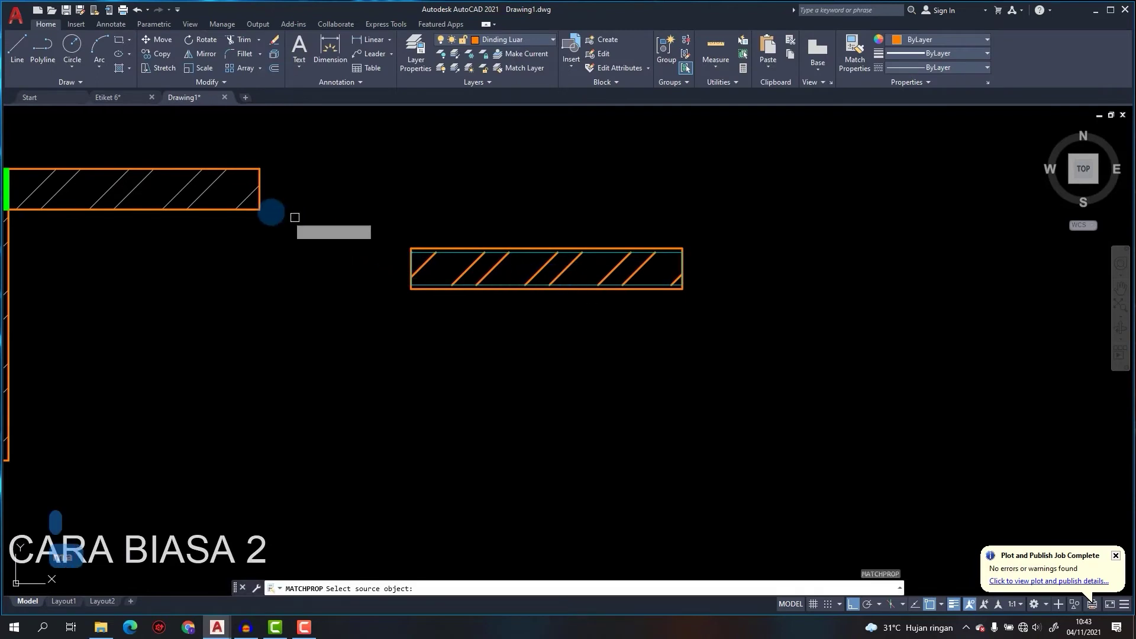
left_click(209, 187)
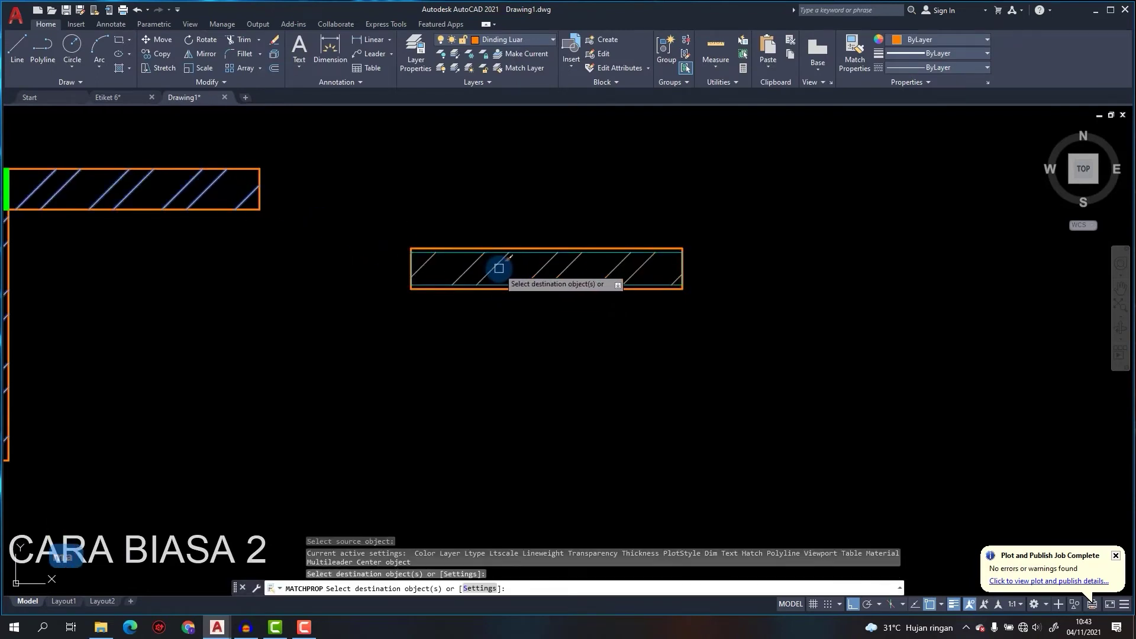
key("Escape")
Undo the last grip edit on the rectangular wall and clear the selection.
key("ctrl+z")
left_click(649, 250)
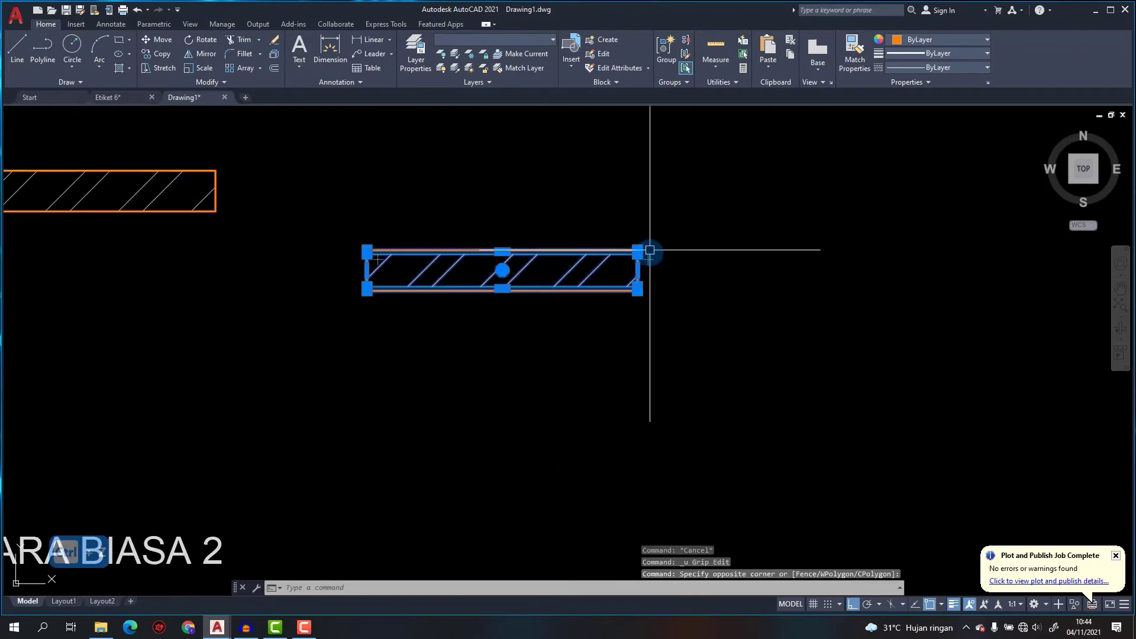
key("Escape")
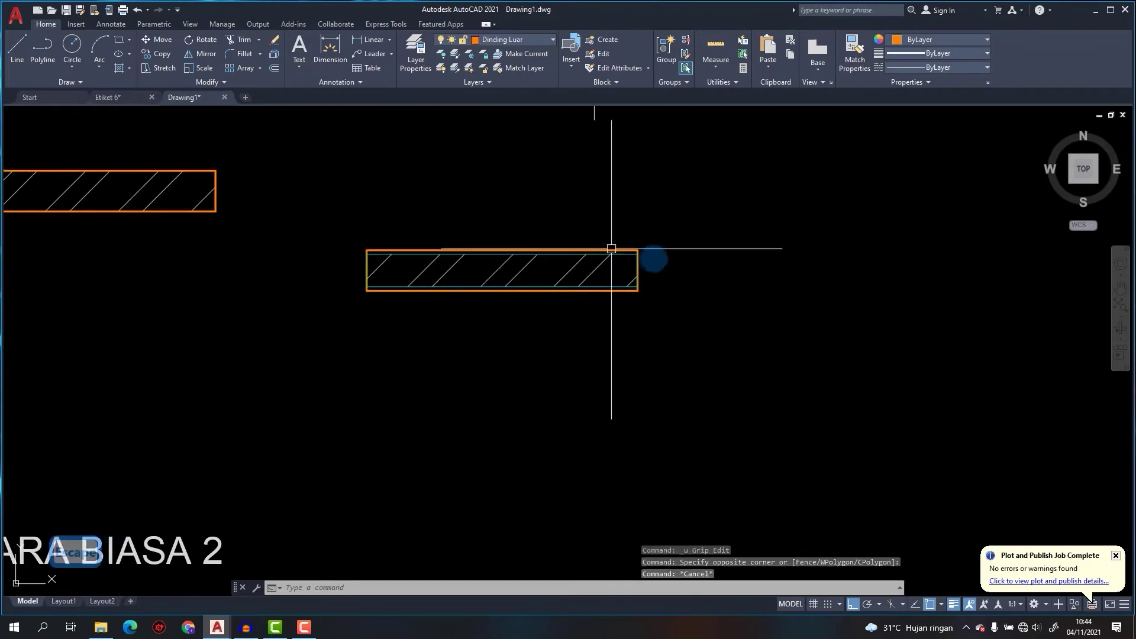
Select the whole rectangular wall and try stretching its right end farther to the right.
left_click(488, 189)
left_click(629, 287)
left_click(608, 274)
left_click(612, 275)
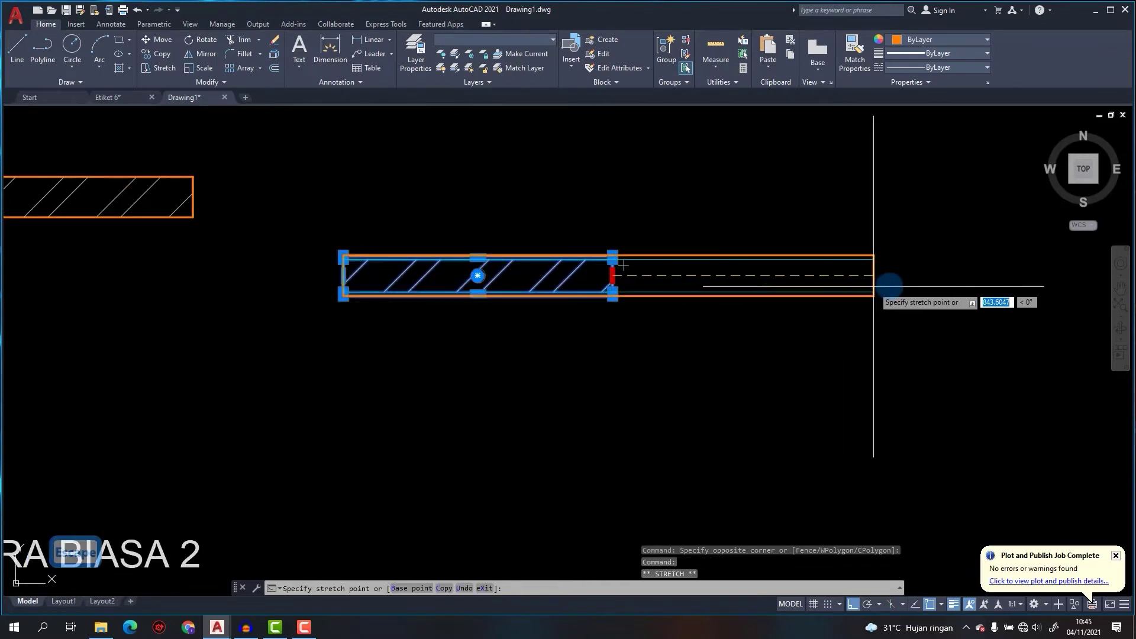
left_click(935, 284)
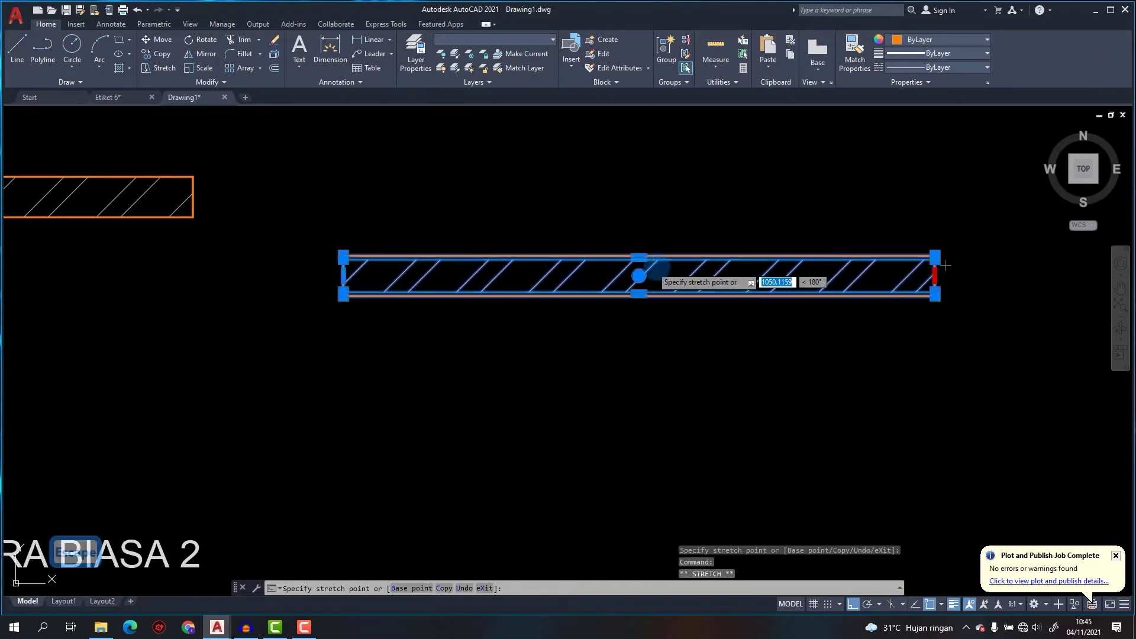
Cancel the active stretch and undo the last two grip edits on the rectangular wall.
key("Escape")
key("Escape")
key("ctrl+z")
key("ctrl+z")
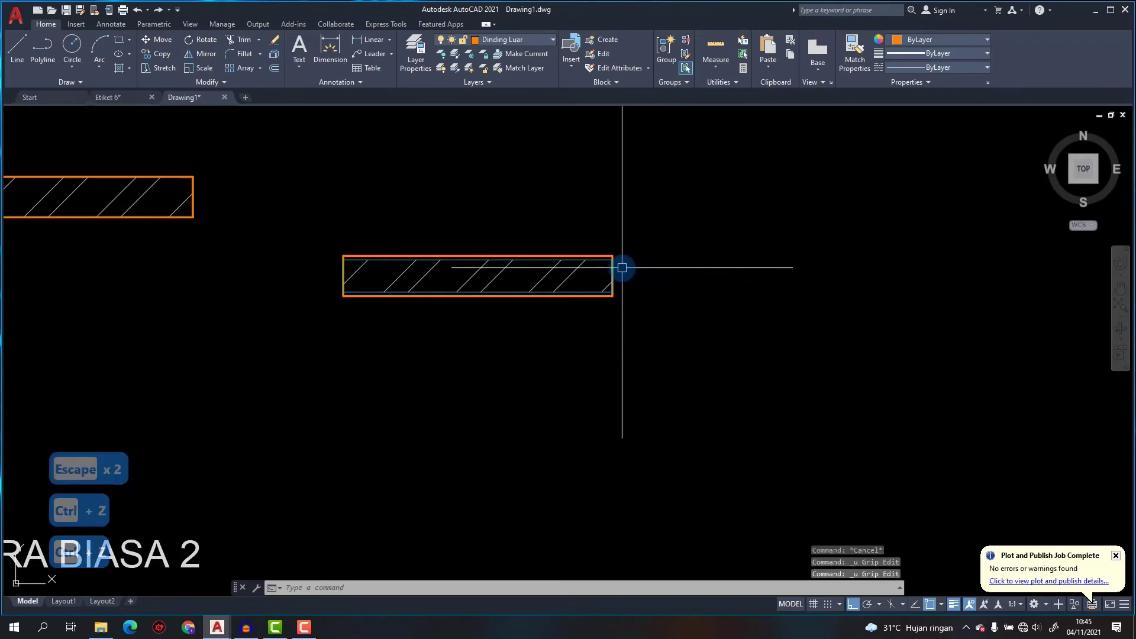
key("Escape")
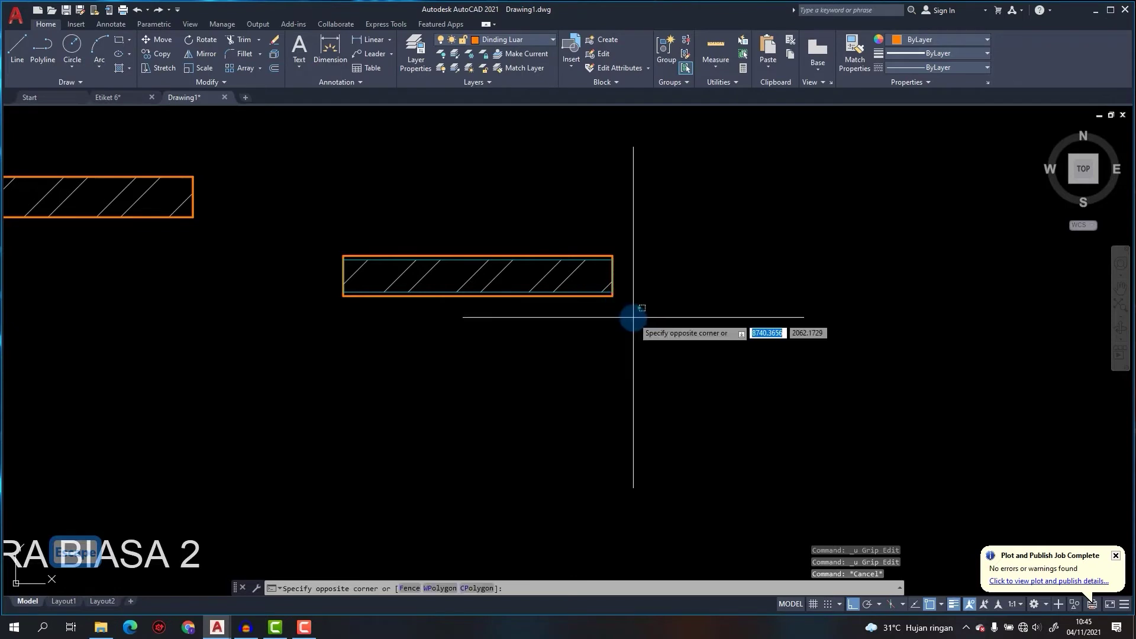
Select the rectangular wall's outer outline and hatch, leaving the inner rectangle out of the selection.
key("Escape")
left_click(654, 314)
left_click(585, 246)
scroll(448, 258, "up", 4)
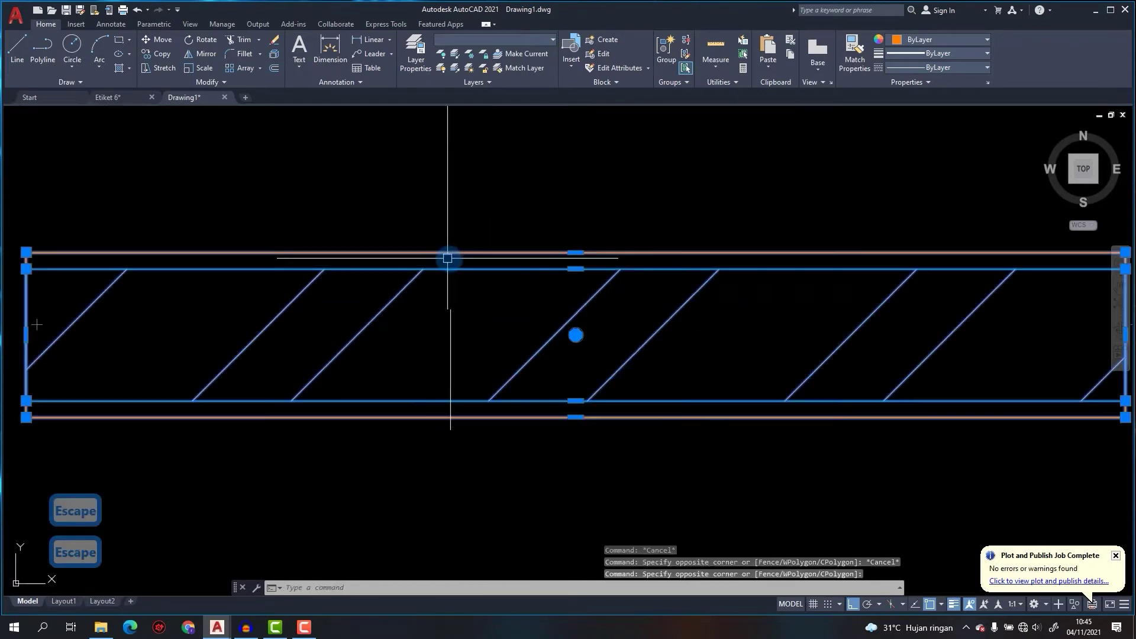
left_click(690, 270, "shift")
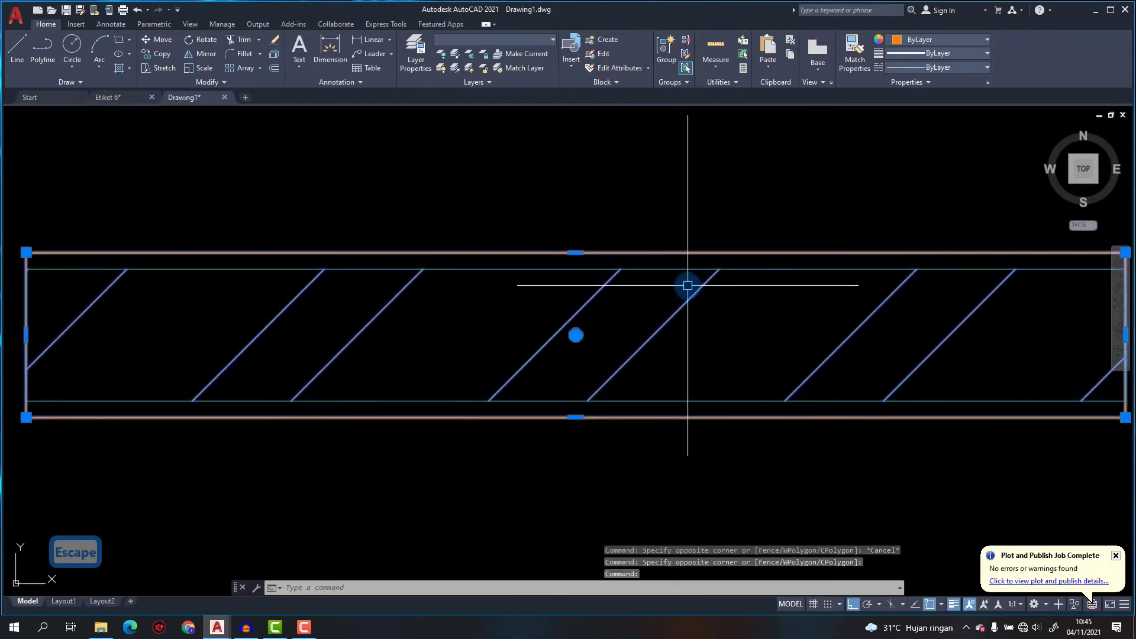
Try stretching only the orange outline of the horizontal hatched wall to the right by its end edge, and undo it.
scroll(687, 285, "down", 5)
scroll(760, 294, "up", 2)
left_click(756, 293)
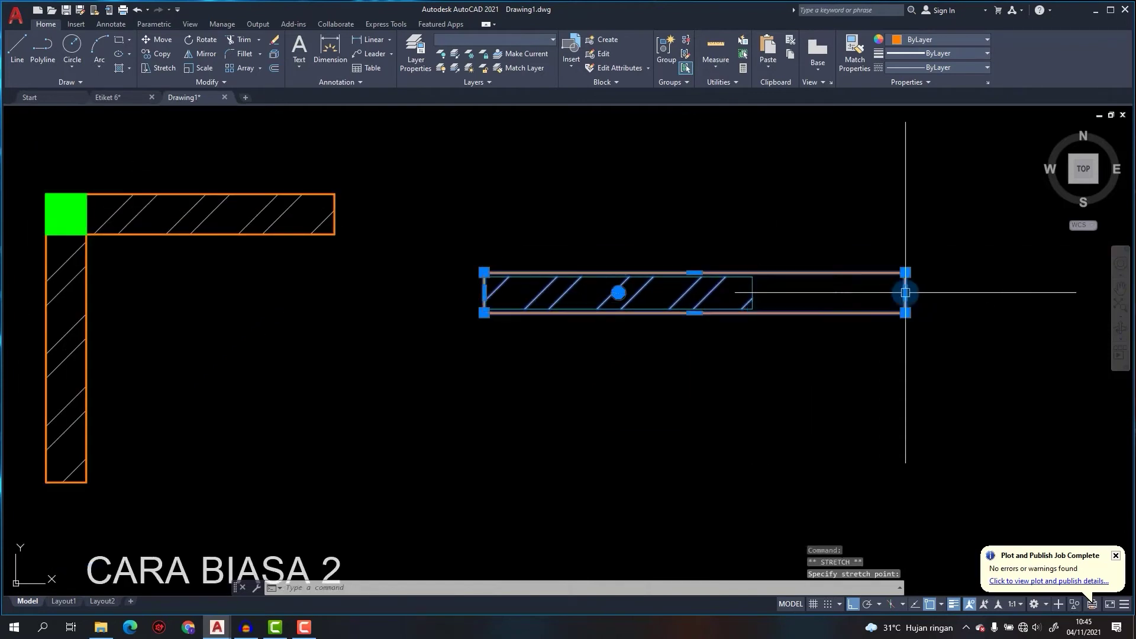
scroll(753, 274, "up", 3)
key("Escape")
scroll(714, 287, "down", 6)
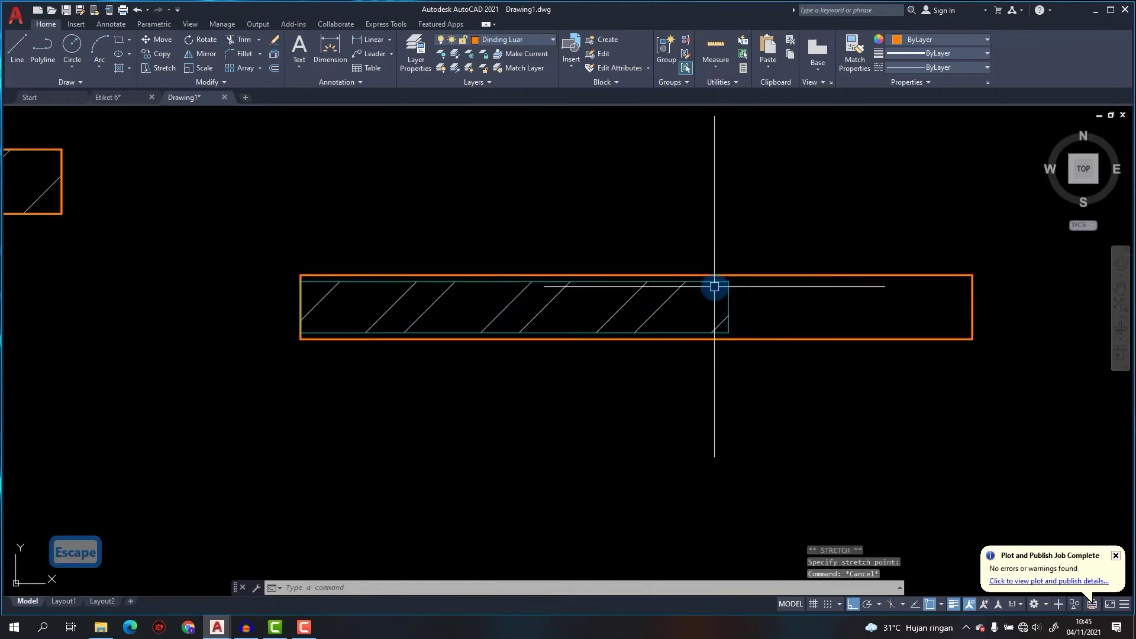
key("ctrl+z")
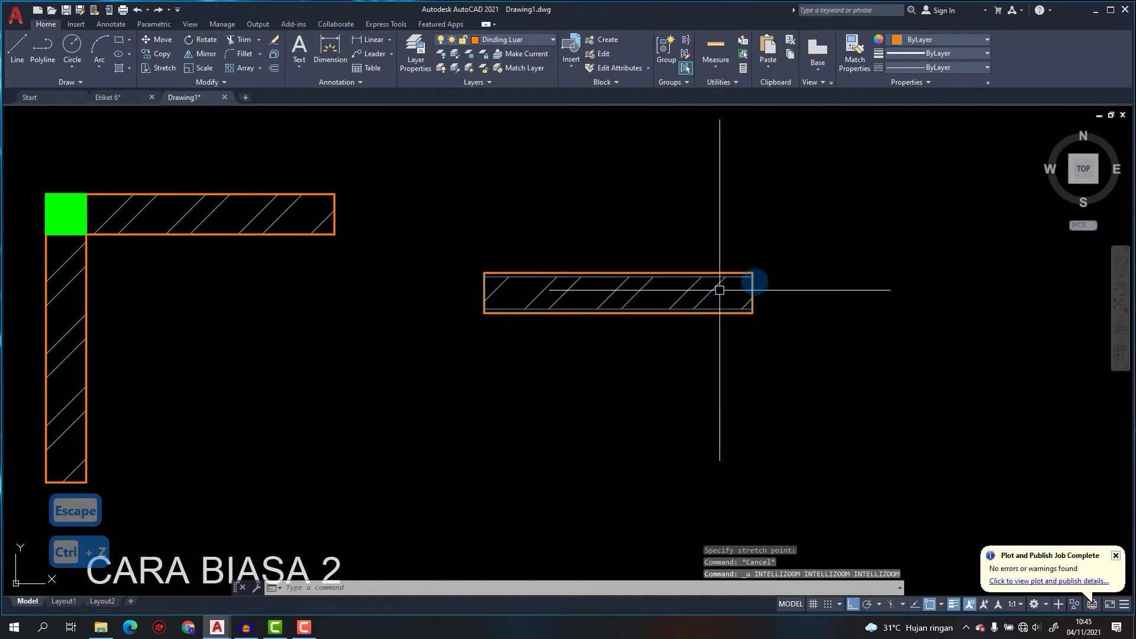
scroll(729, 272, "up", 4)
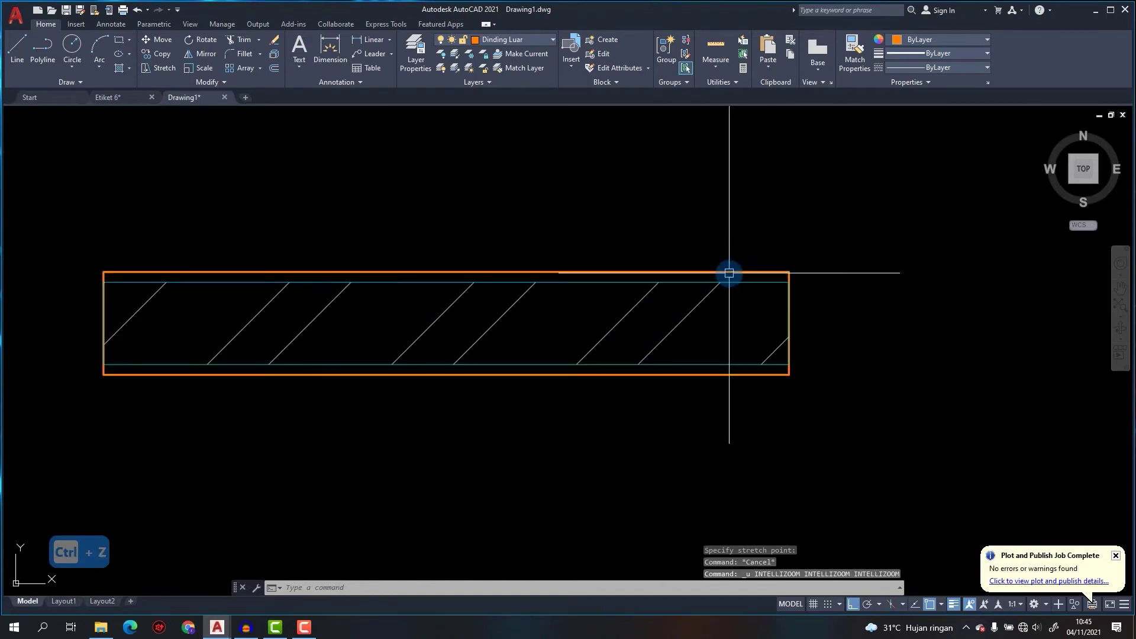
scroll(806, 273, "down", 4)
middle_click_drag(806, 274, 684, 249)
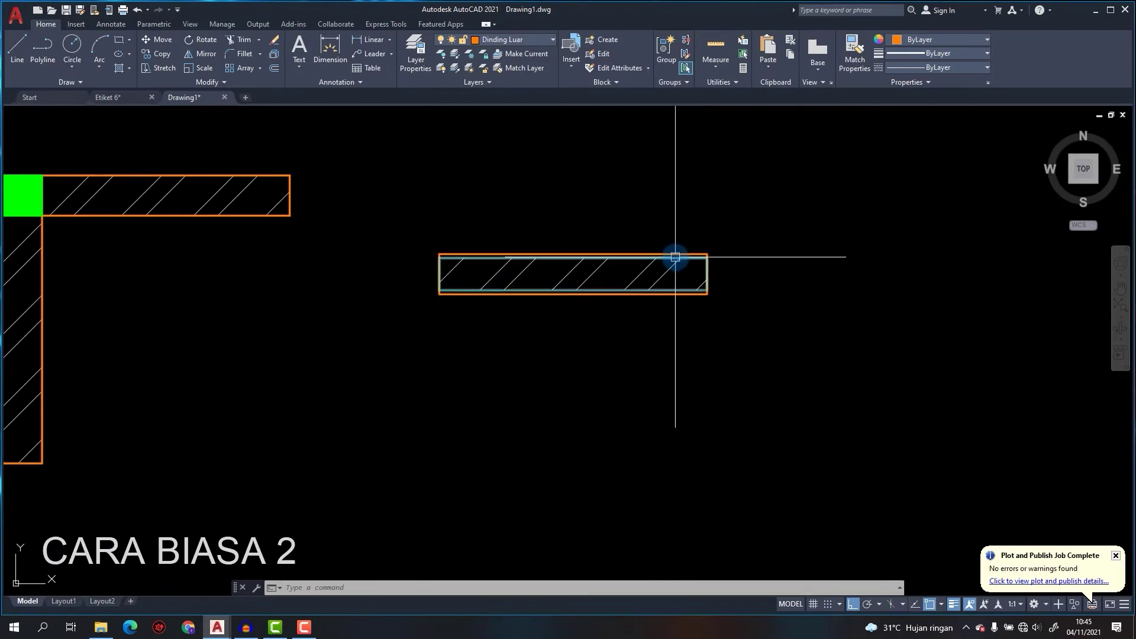
scroll(668, 261, "up", 3)
left_click(688, 261)
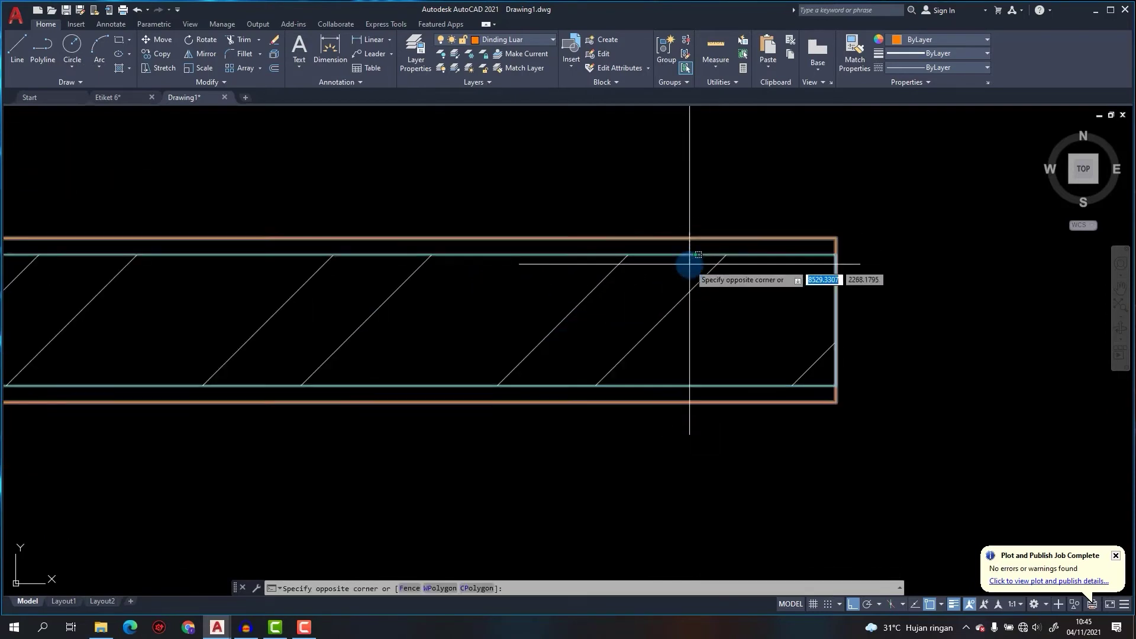
key("Escape")
Copy the separate hatched wall segment, including its outline and hatch, horizontally to the right of the original.
scroll(680, 246, "down", 5)
left_click(418, 203)
left_click(814, 348)
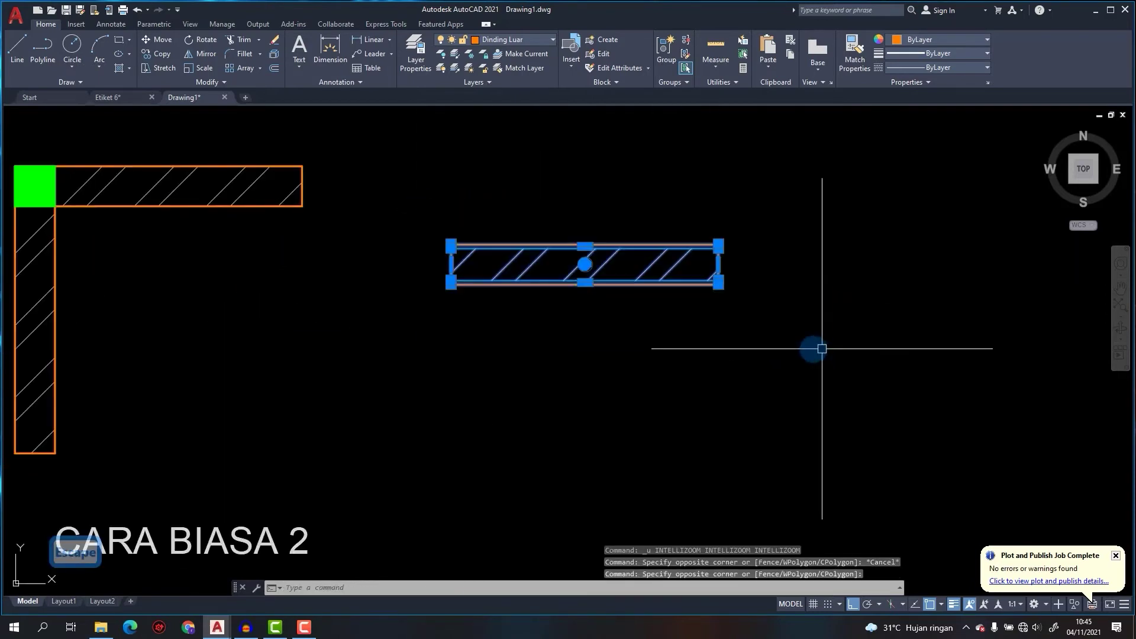
middle_click_drag(763, 341, 689, 330)
type("co")
key("Return")
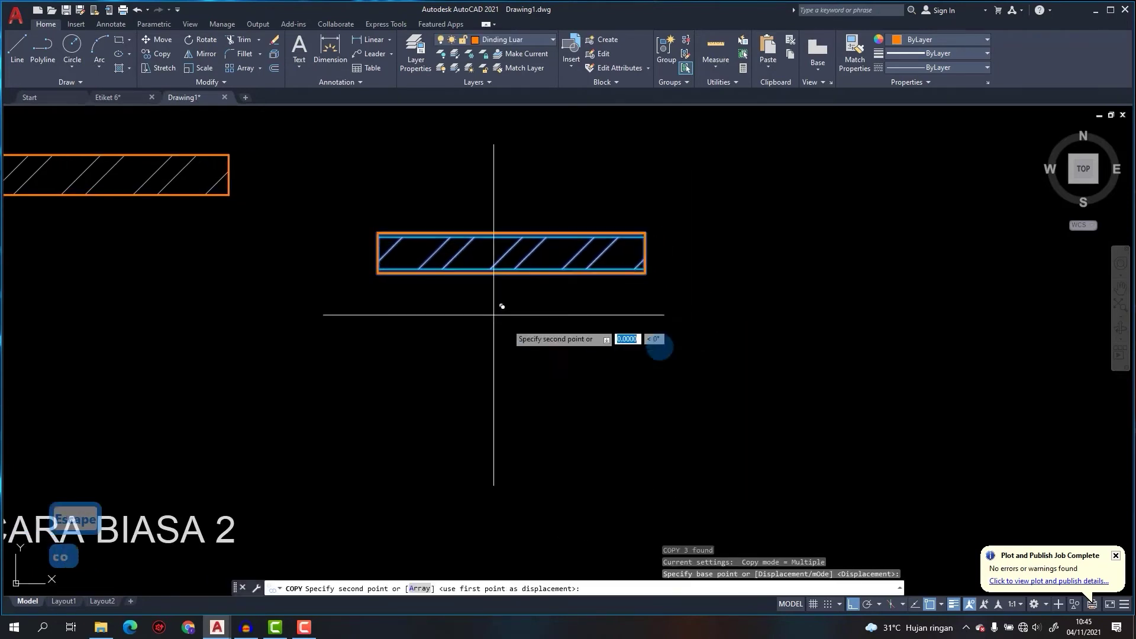
left_click(494, 315)
left_click(895, 328)
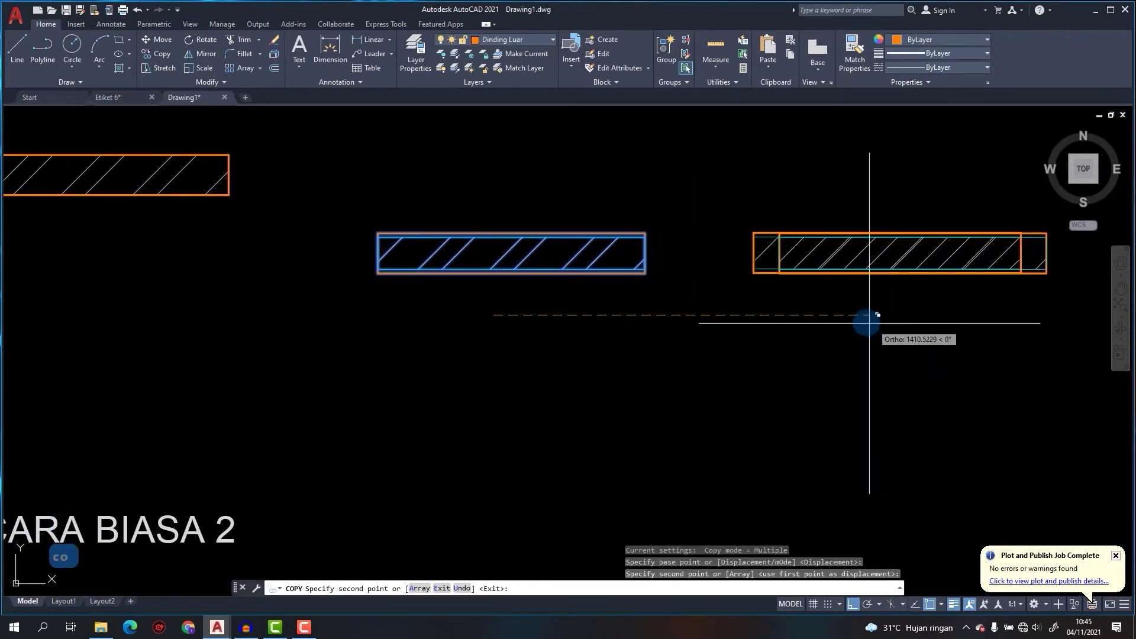
key("Escape")
Define the original wall segment as a block named DH with its base point at the wall's centre, opening it in the block editor.
middle_click_drag(619, 263, 621, 292)
middle_click_drag(489, 274, 491, 279)
scroll(491, 280, "up", 2)
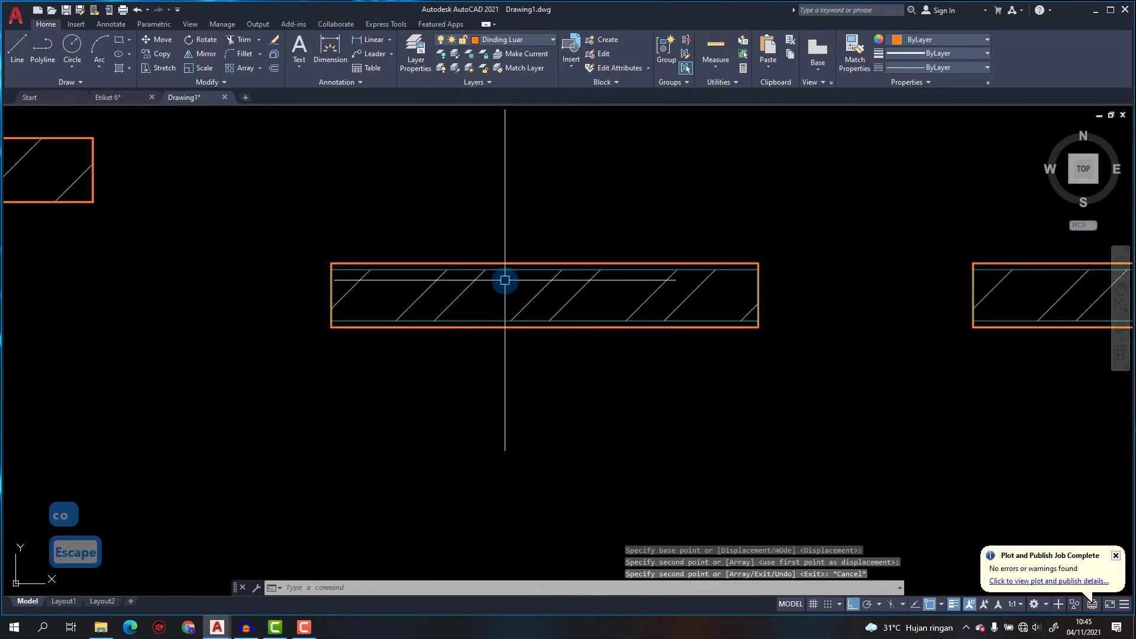
left_click(265, 208)
left_click(859, 407)
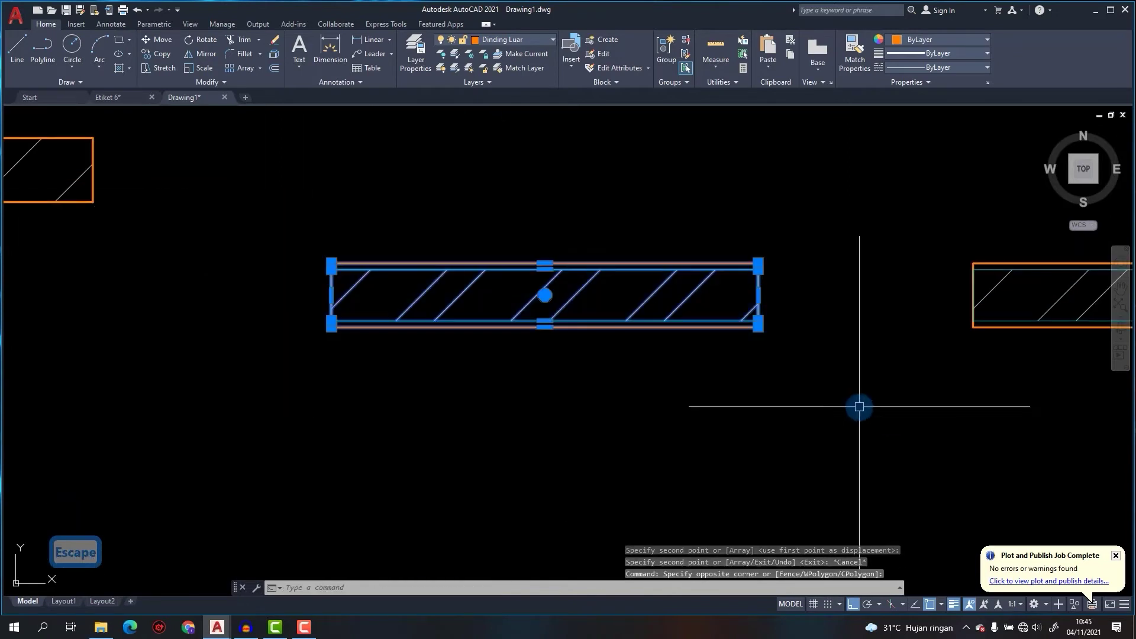
key("Return")
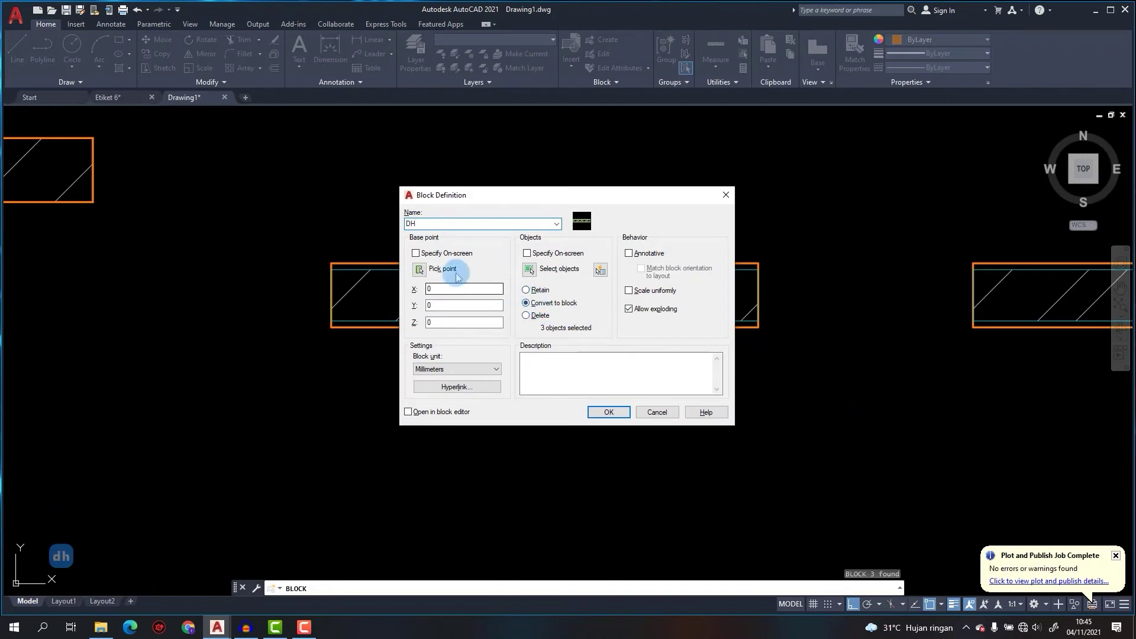
left_click(419, 270)
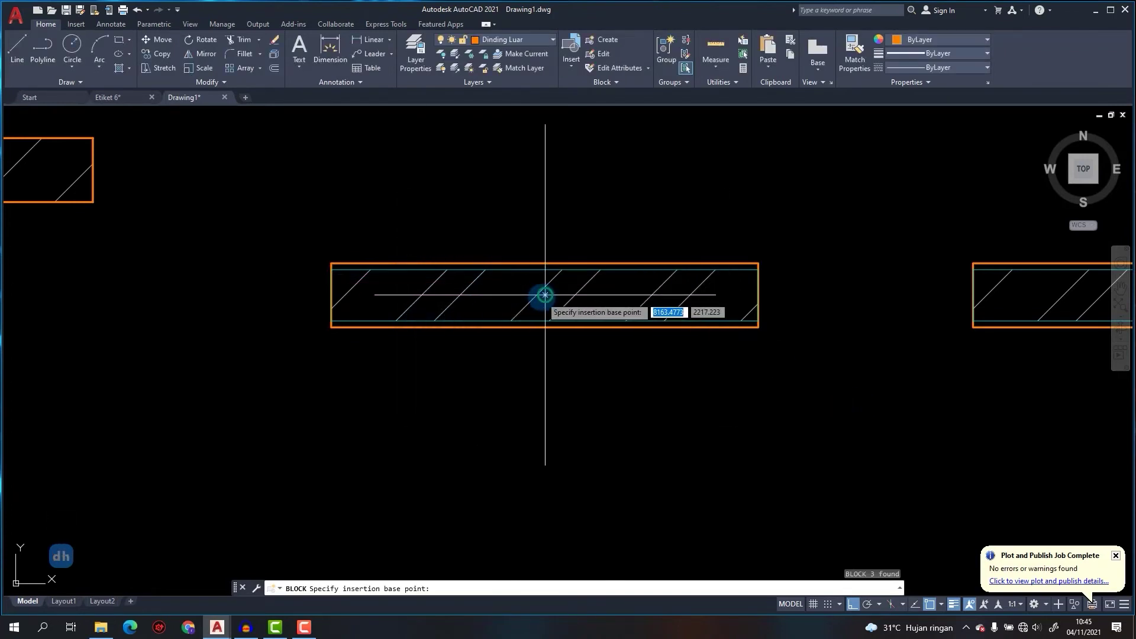
left_click(545, 296)
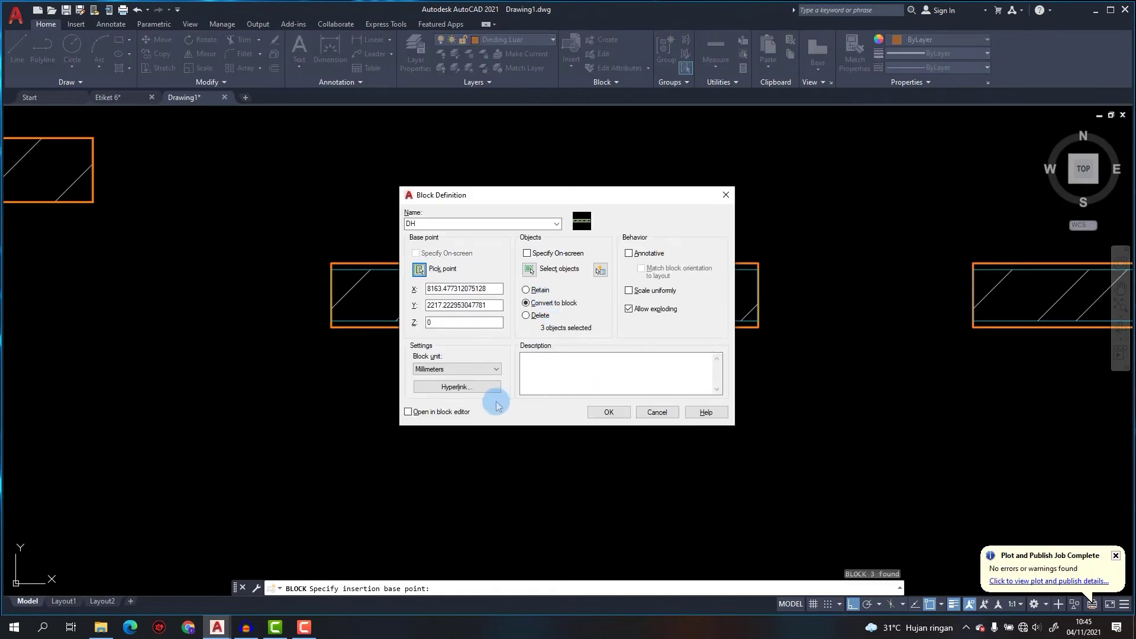
left_click(448, 413)
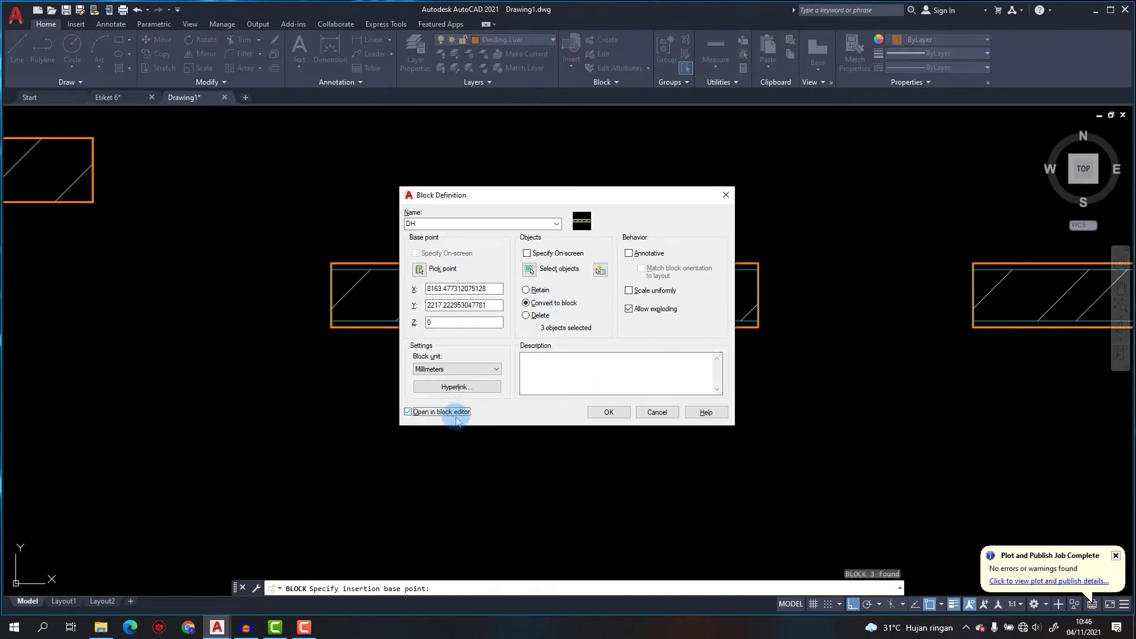
left_click(609, 413)
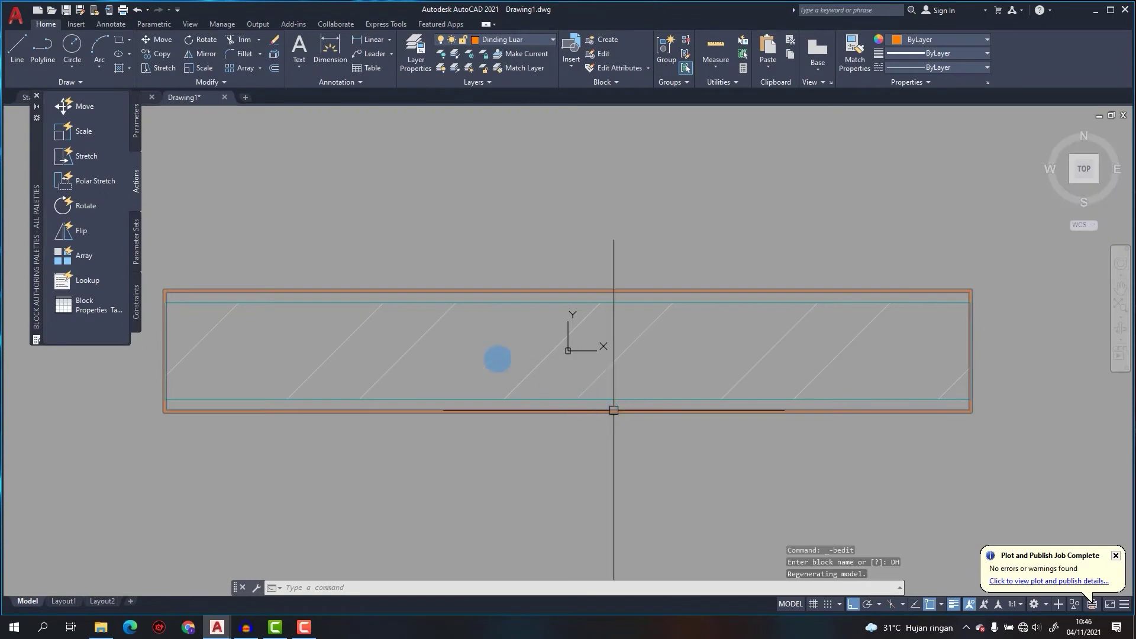
Add a linear parameter from the midpoint of the wall's left edge to the midpoint of its right edge, with the label below.
left_click(135, 123)
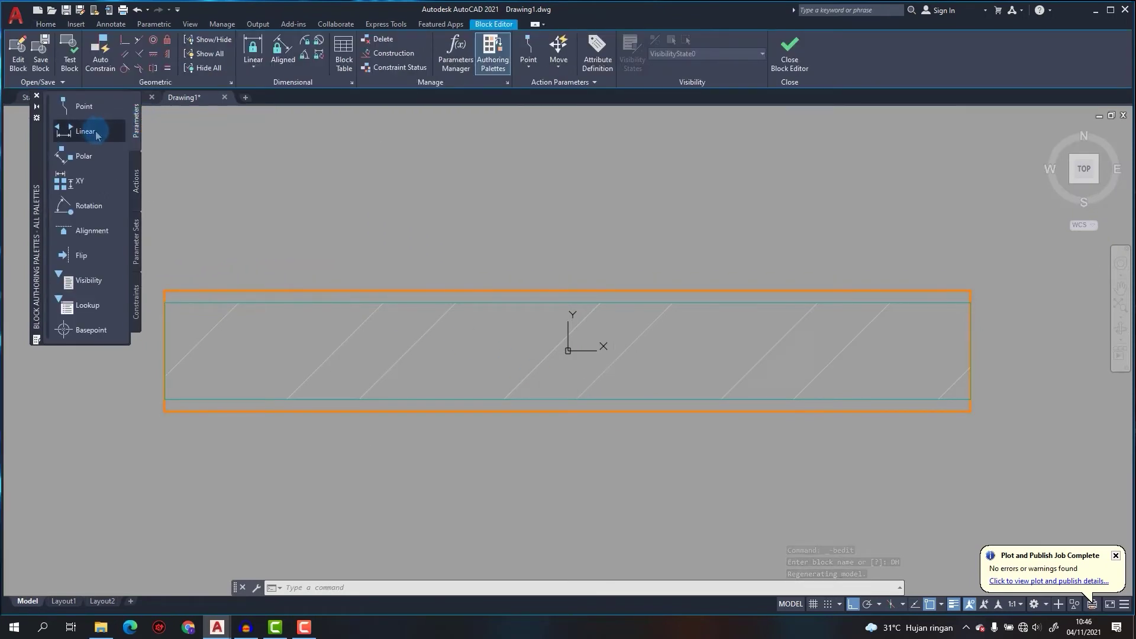
left_click(89, 132)
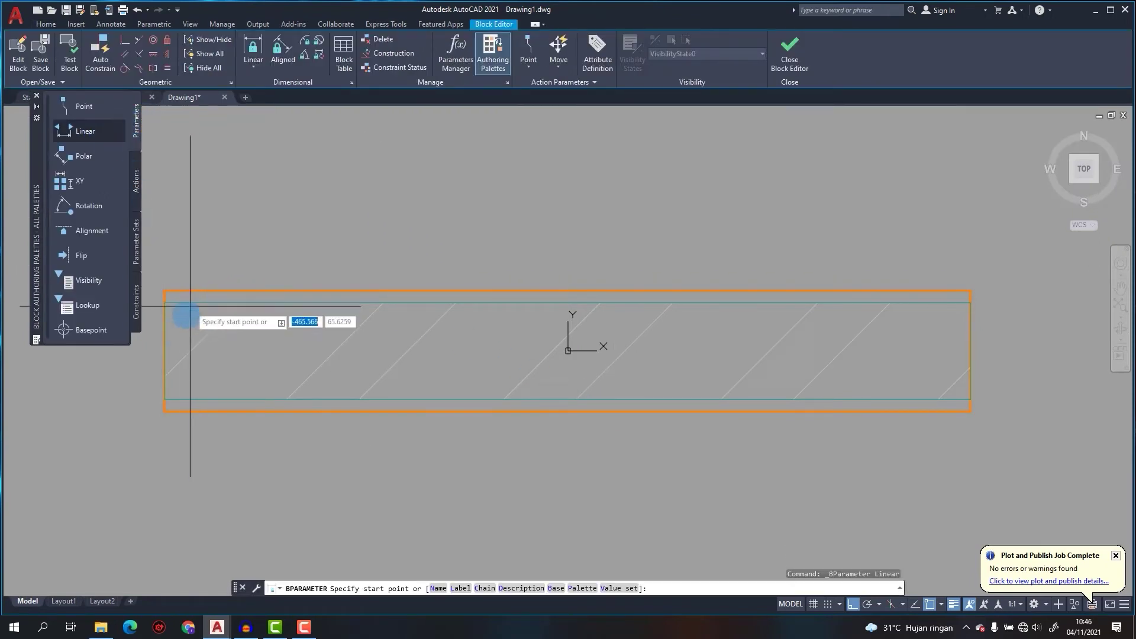
left_click(164, 350)
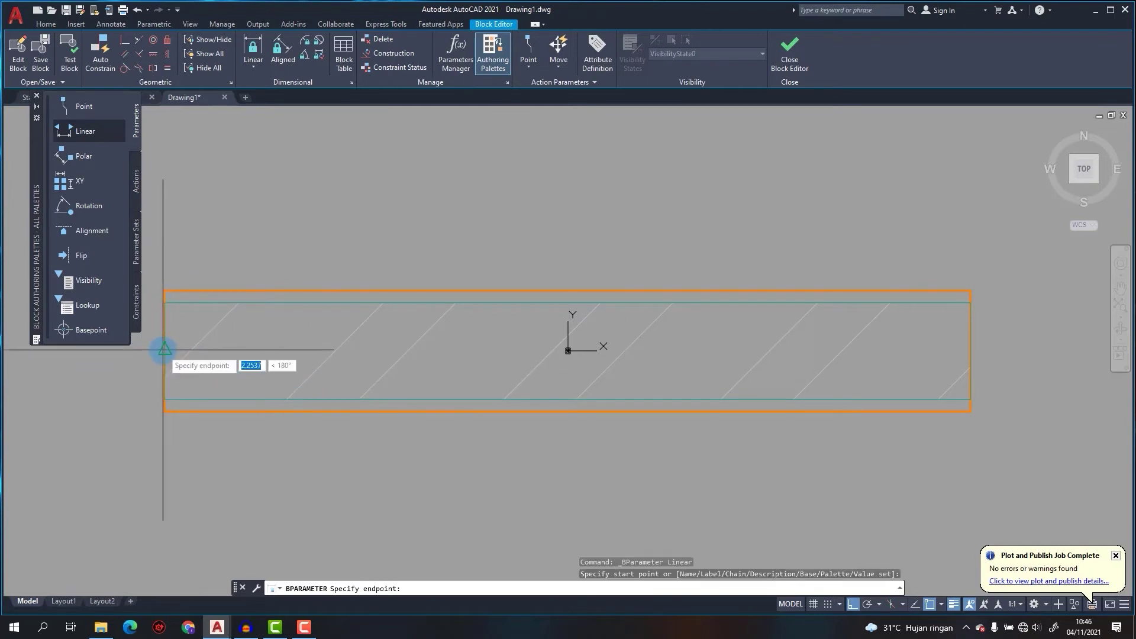
left_click(971, 350)
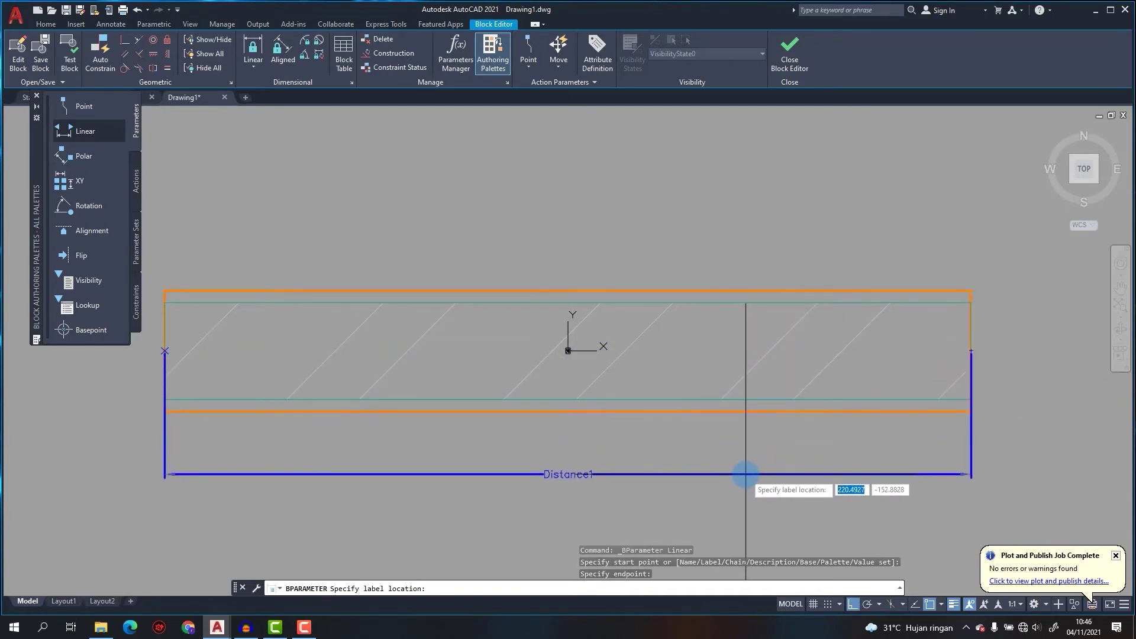
left_click(745, 474)
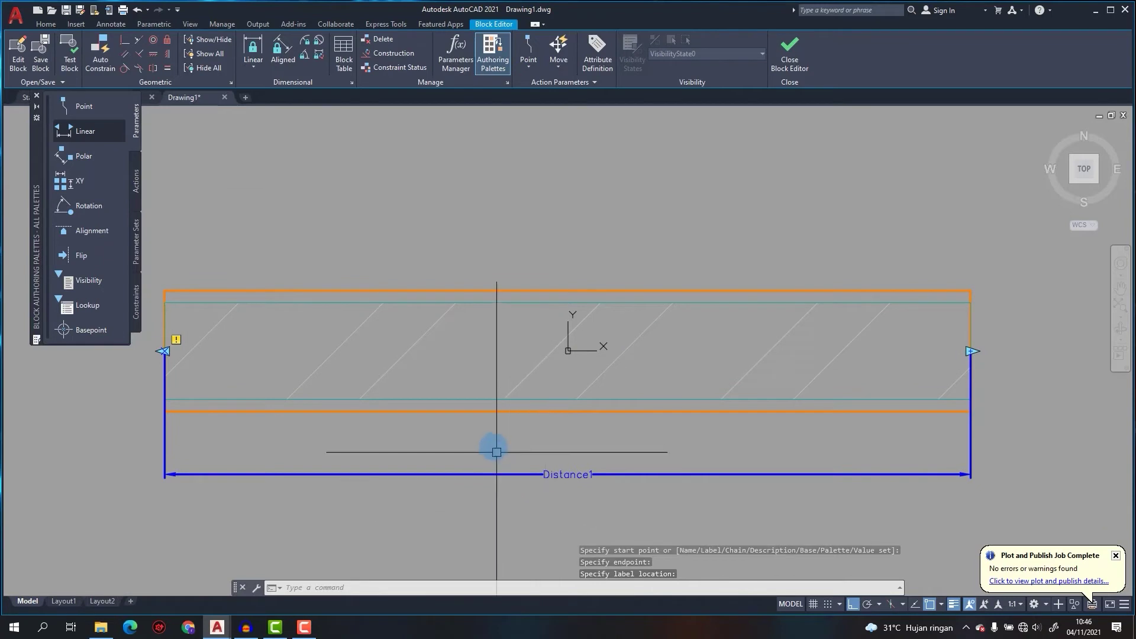
Add a Stretch action to the linear parameter's right endpoint, framing the wall's right end and including the outline and hatch.
middle_click_drag(486, 432, 480, 409)
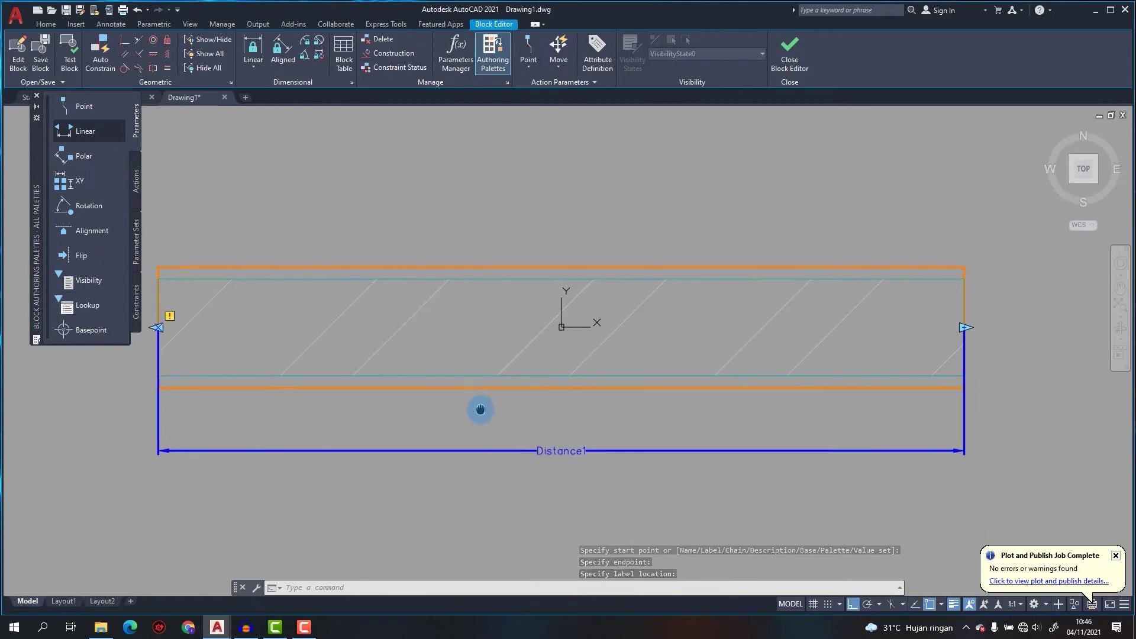
left_click(137, 179)
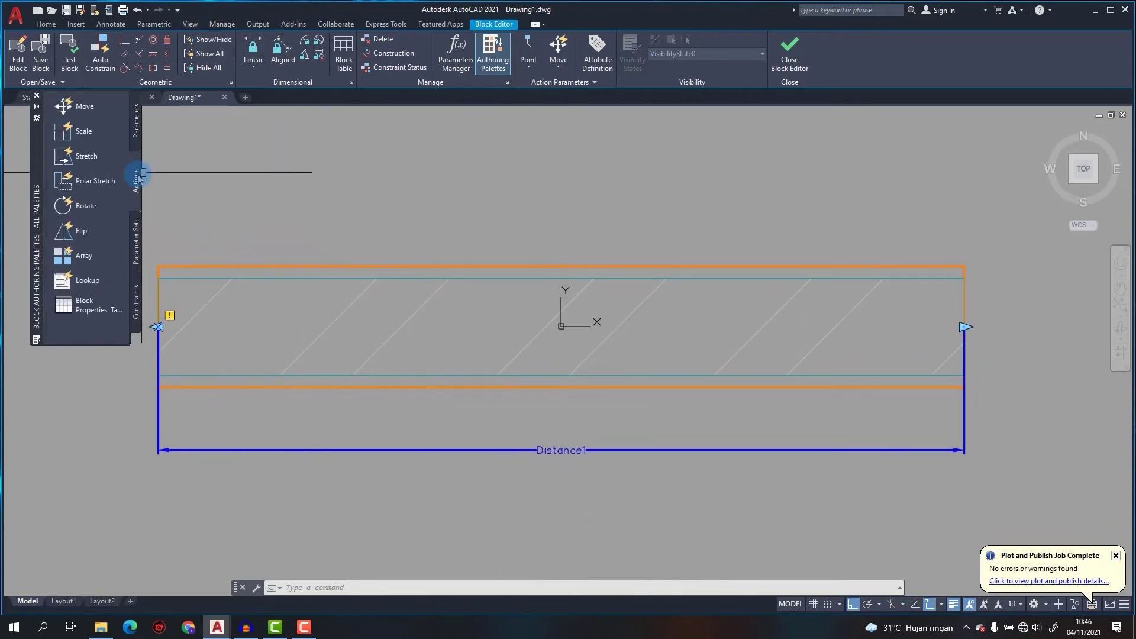
left_click(92, 158)
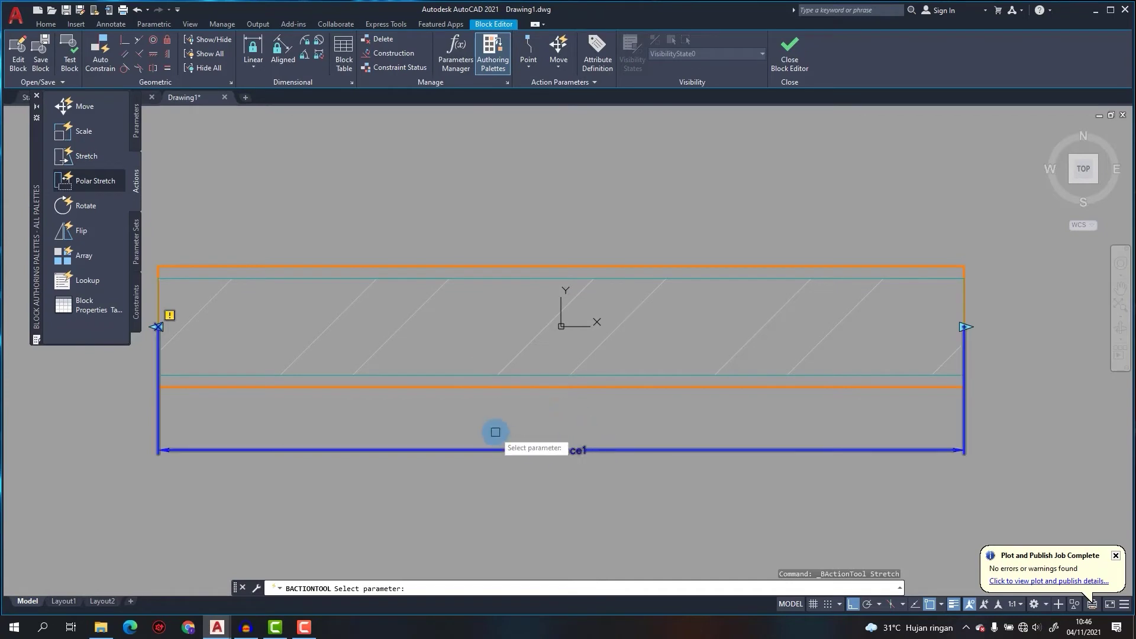
left_click(604, 450)
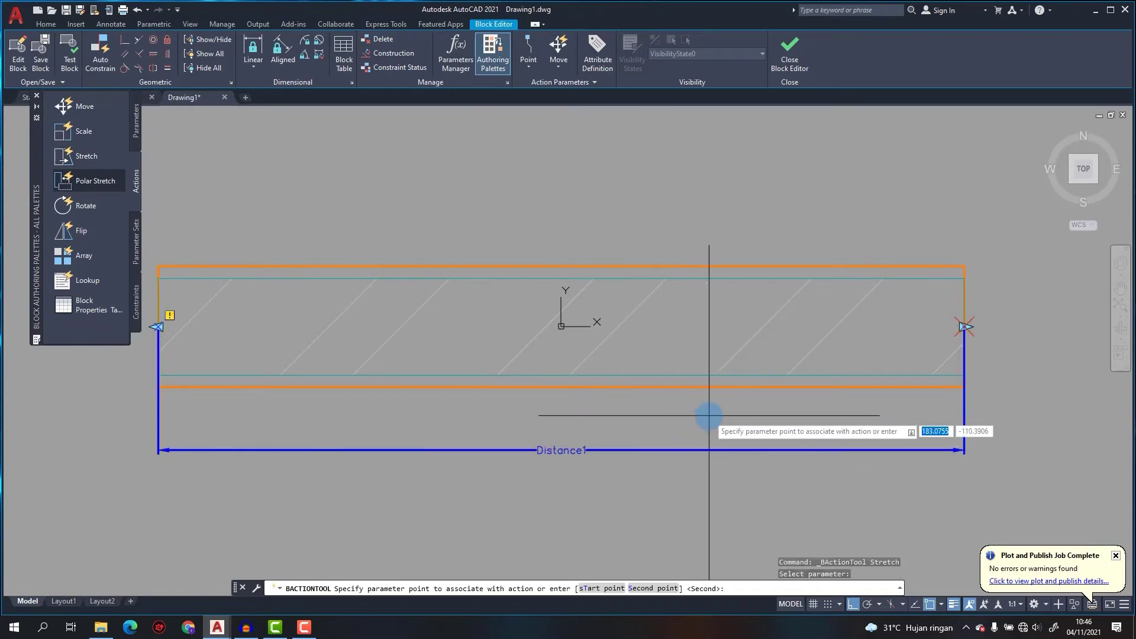
scroll(707, 410, "down", 2)
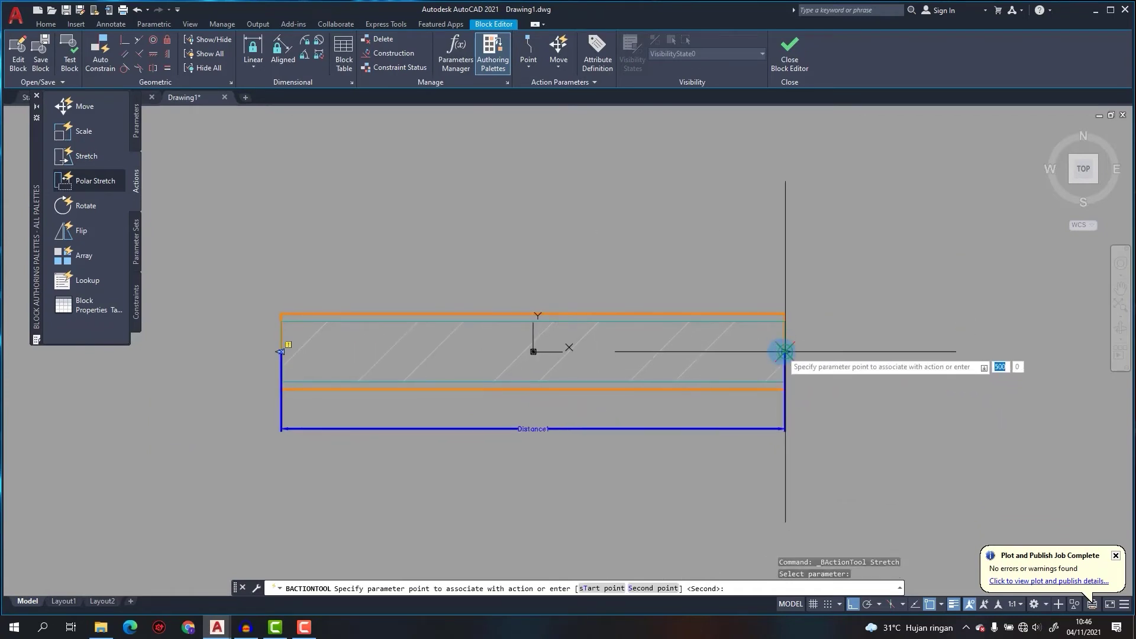
scroll(785, 351, "up", 2)
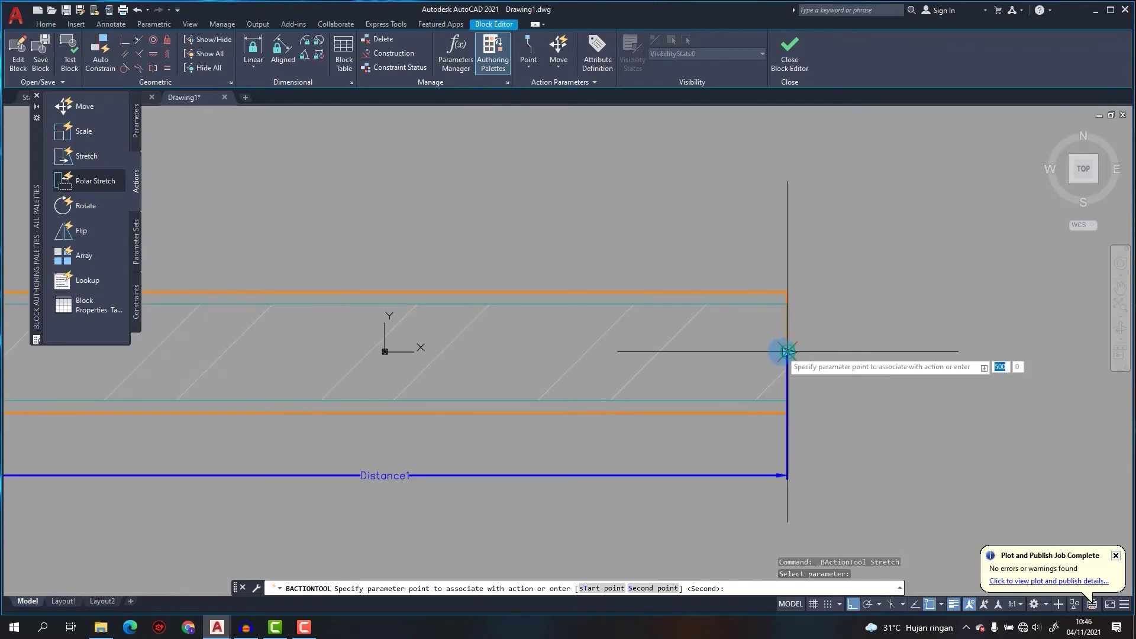
left_click(787, 351)
scroll(786, 351, "down", 2)
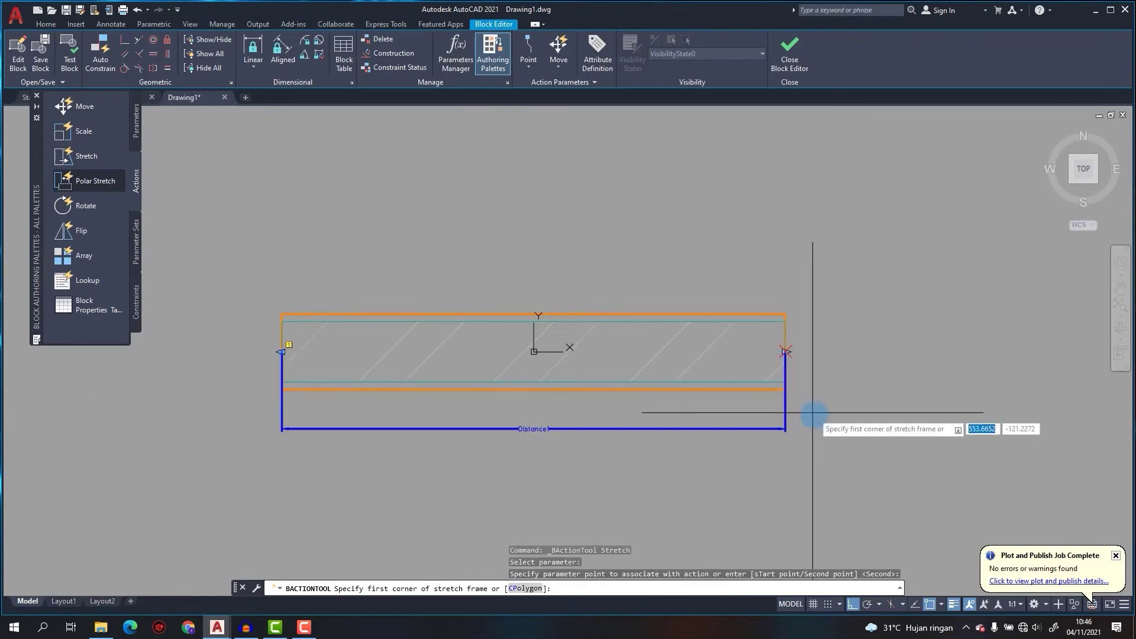
left_click(817, 418)
left_click(735, 274)
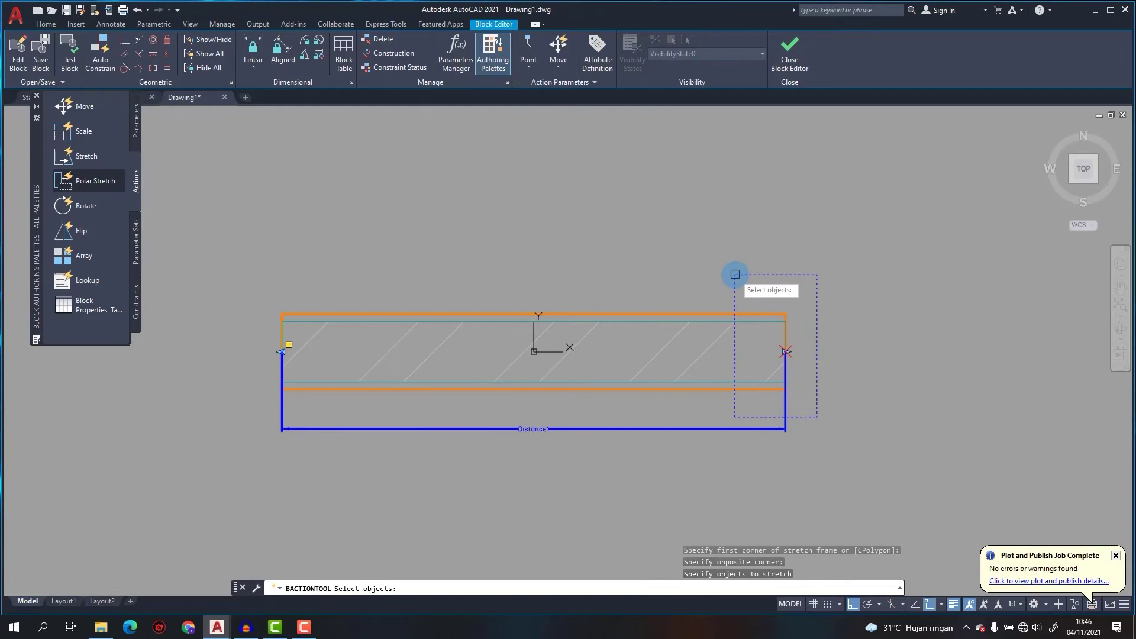
left_click(828, 441)
left_click(696, 243)
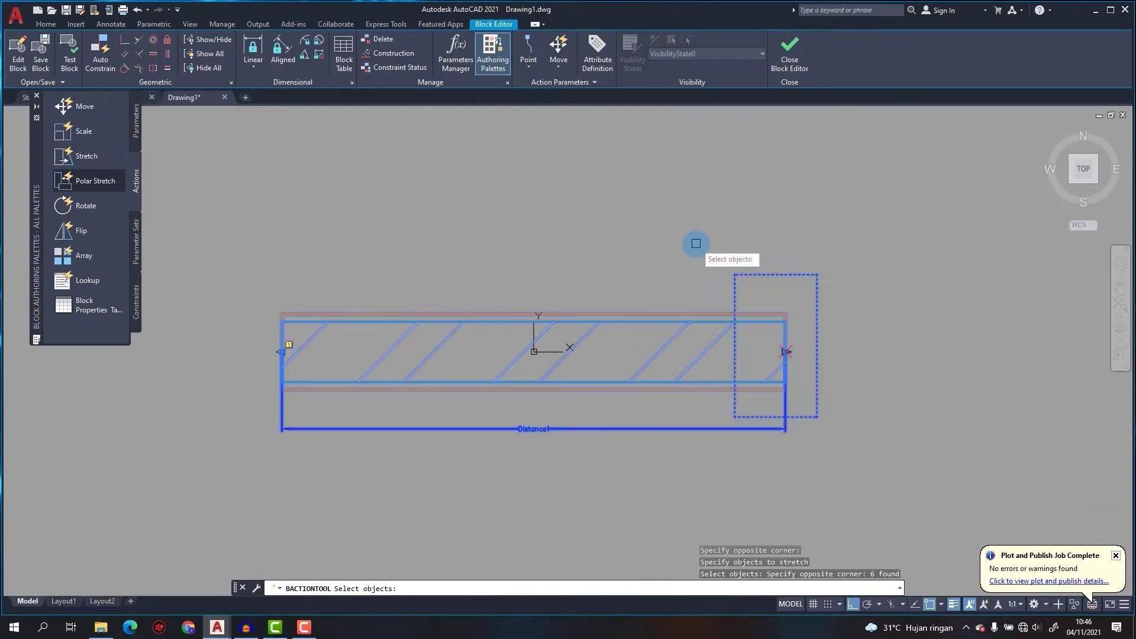
key("Return")
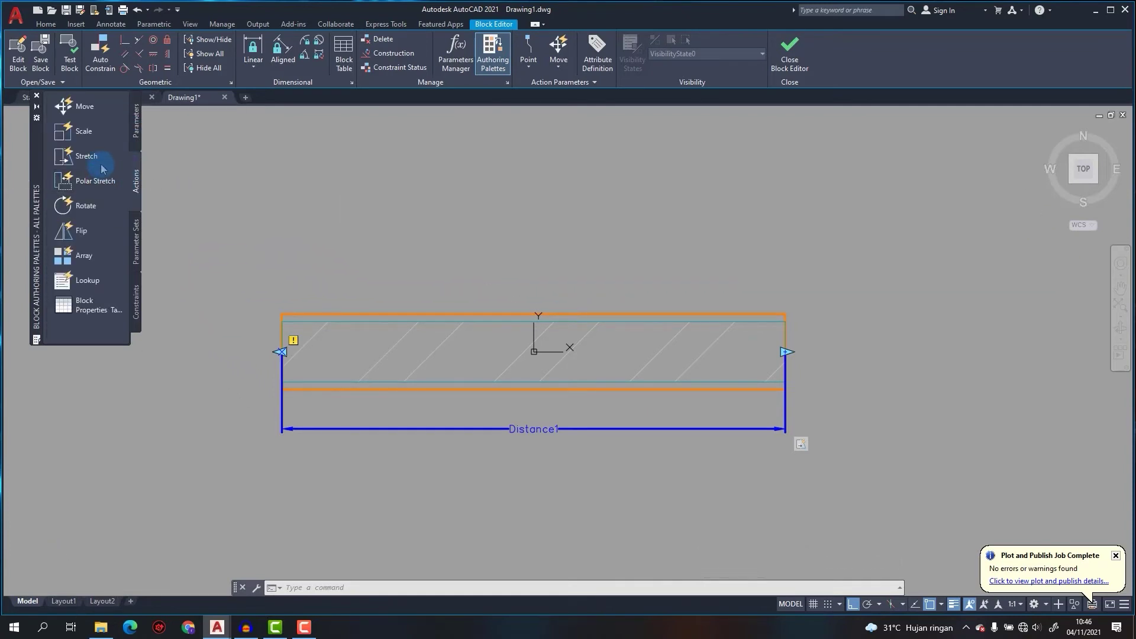
Add a Stretch action to the parameter's left endpoint, framing the wall's left end with outline and hatch, and close the block editor saving DH.
left_click(101, 165)
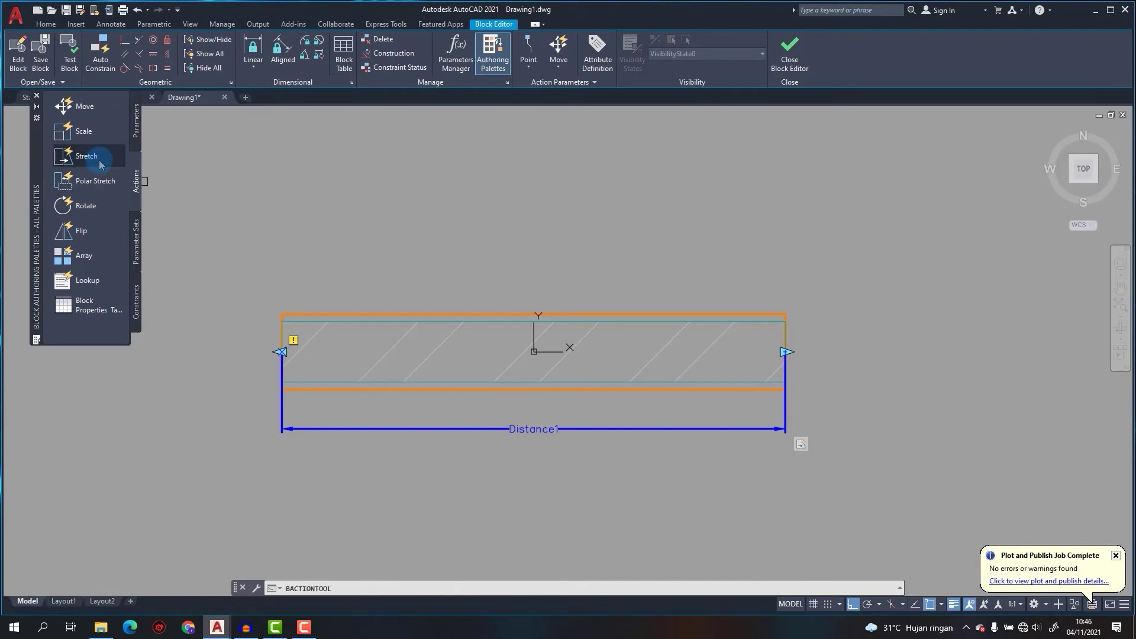
left_click(402, 425)
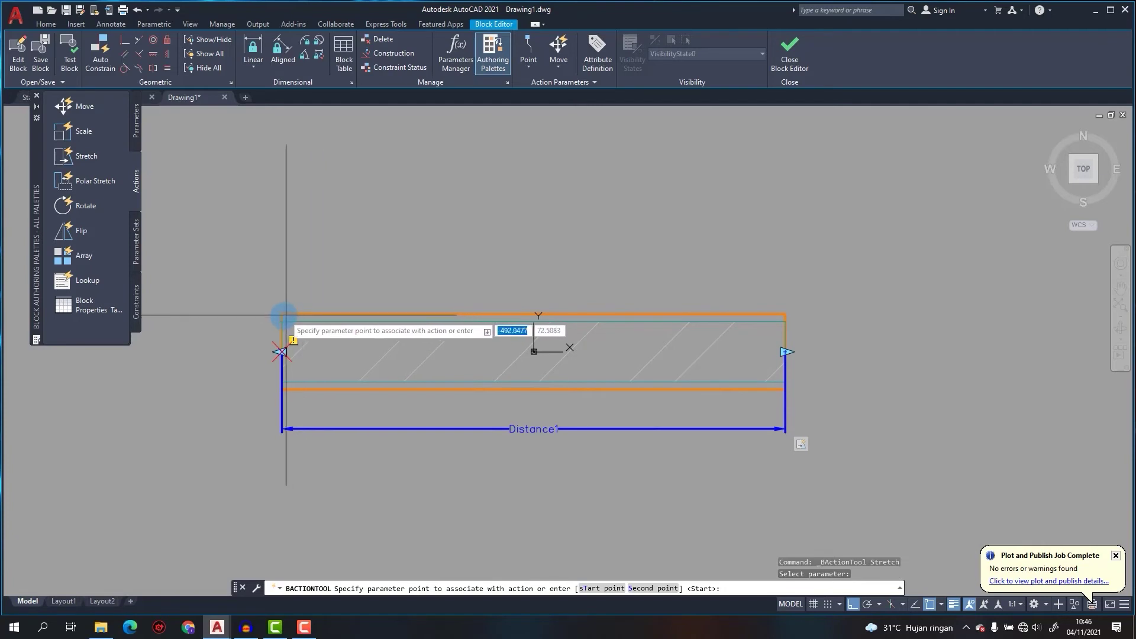
left_click(281, 351)
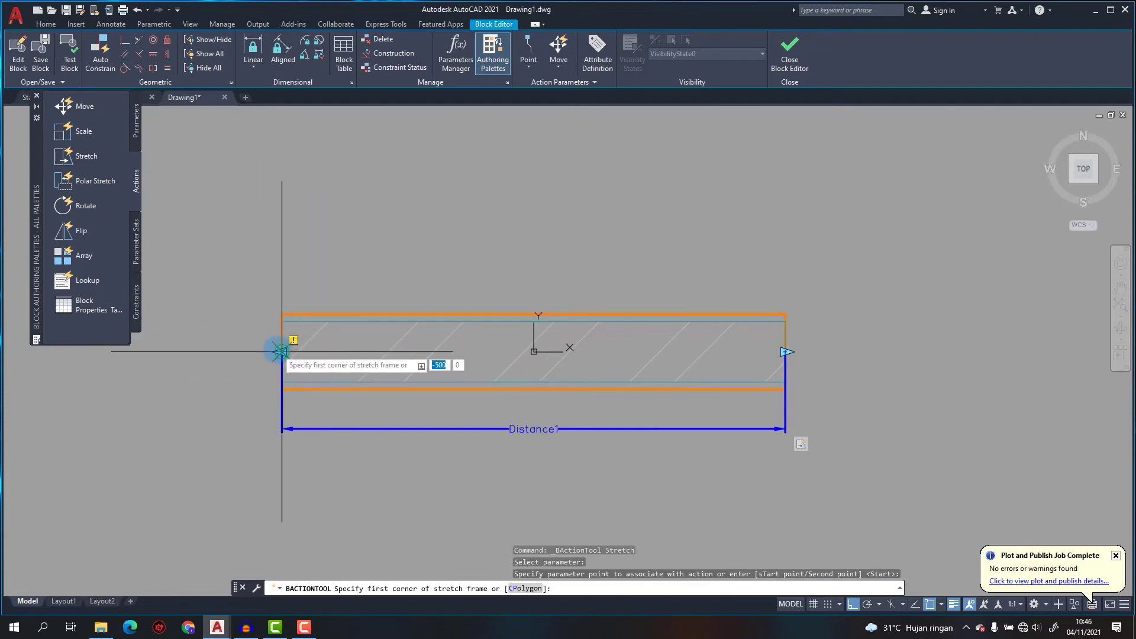
left_click(312, 410)
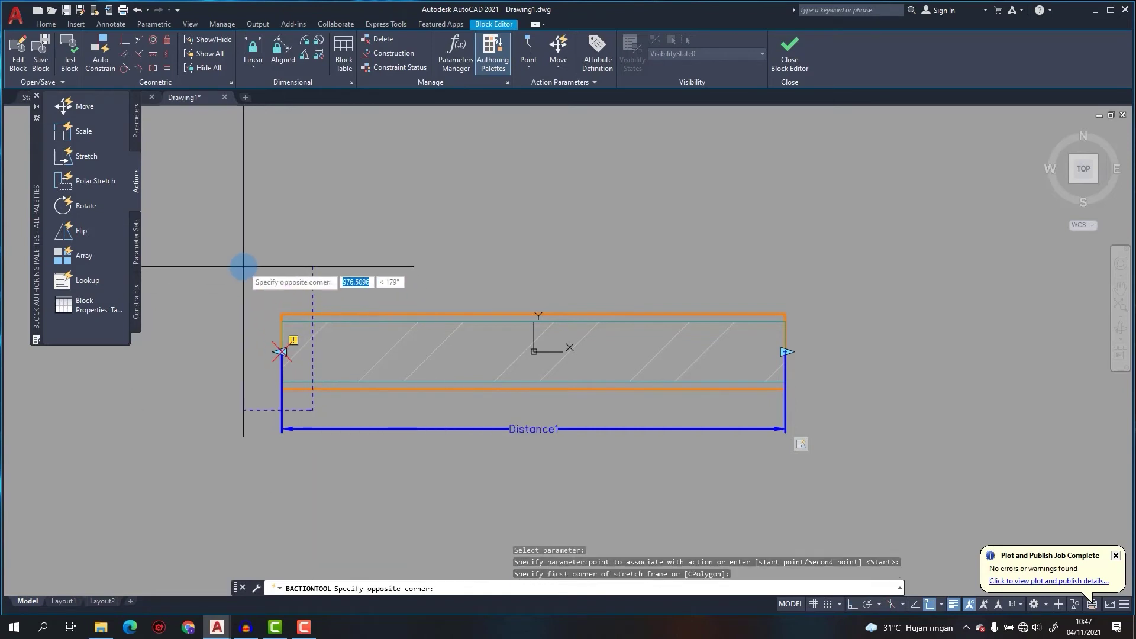
left_click(243, 267)
key("F8")
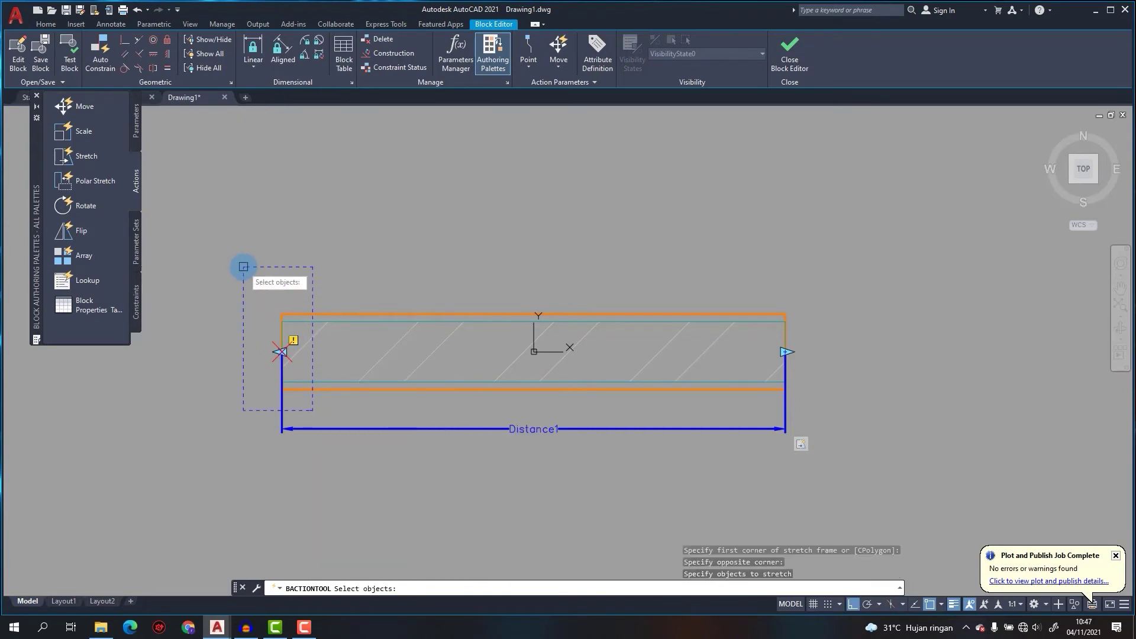
left_click(342, 477)
left_click(210, 241)
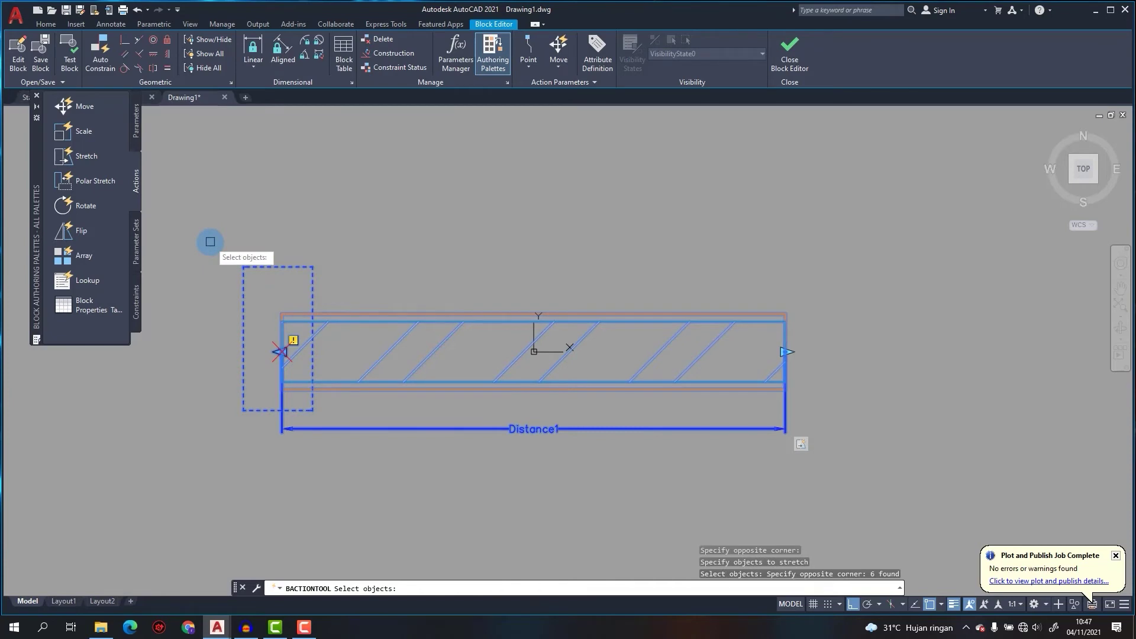
right_click(210, 241)
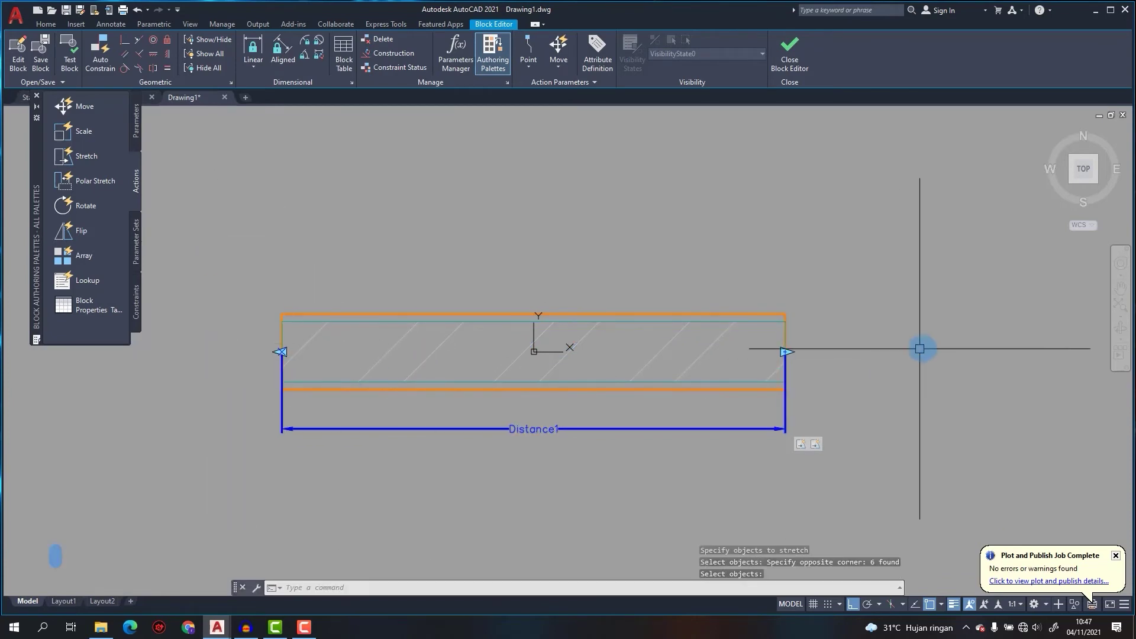
left_click(788, 58)
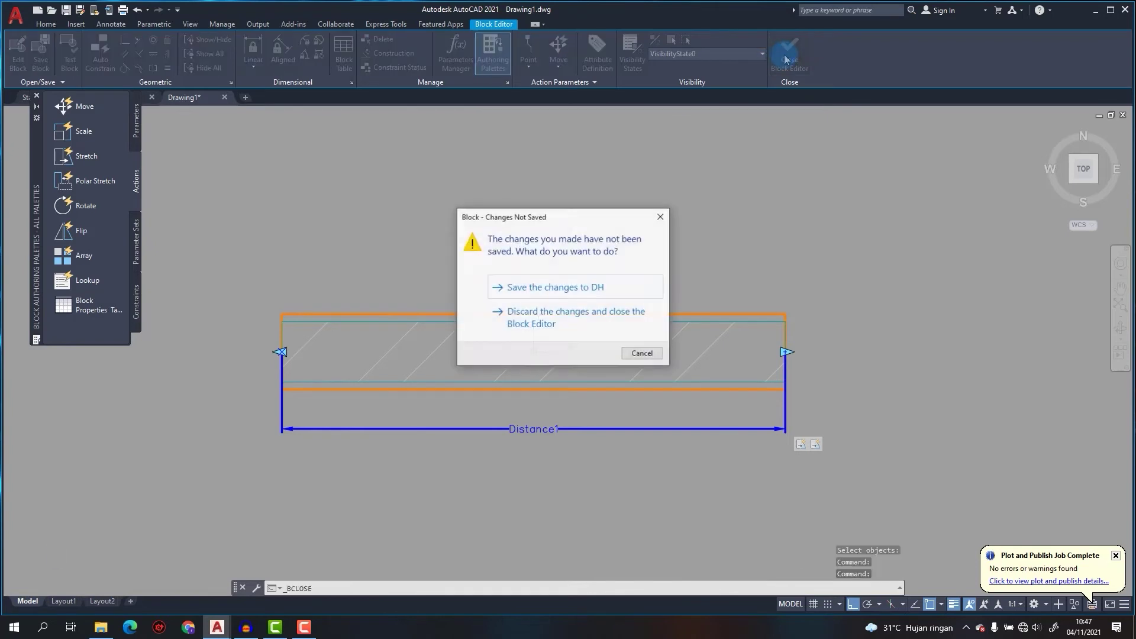
left_click(596, 289)
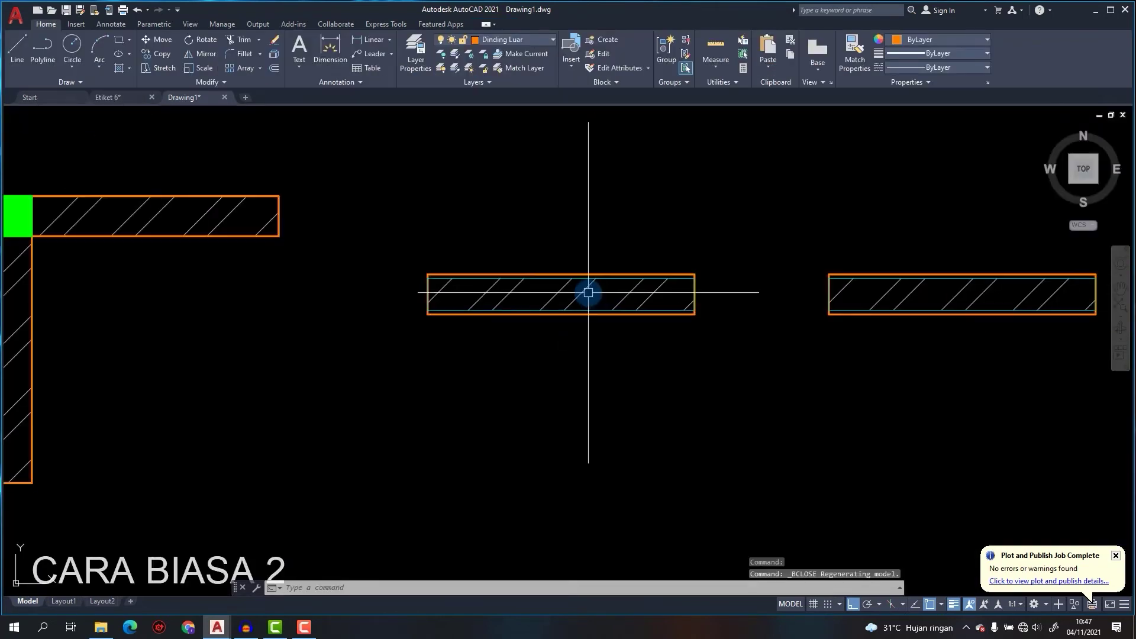
Try out the DH block by stretching its left end to several different lengths.
left_click(588, 292)
left_click(427, 294)
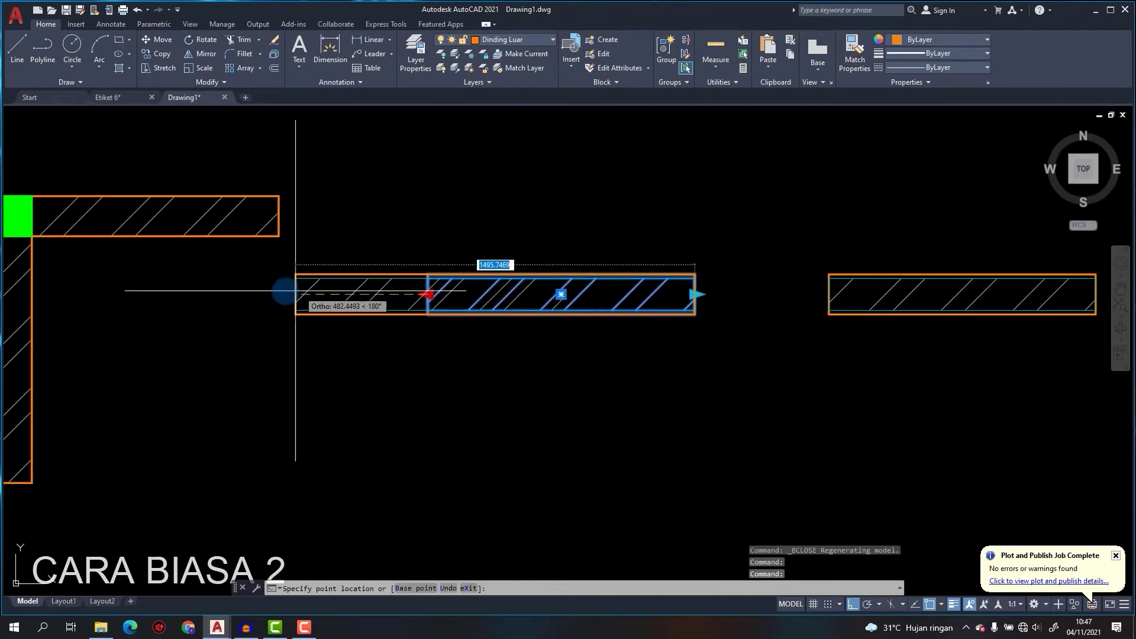
key("Escape")
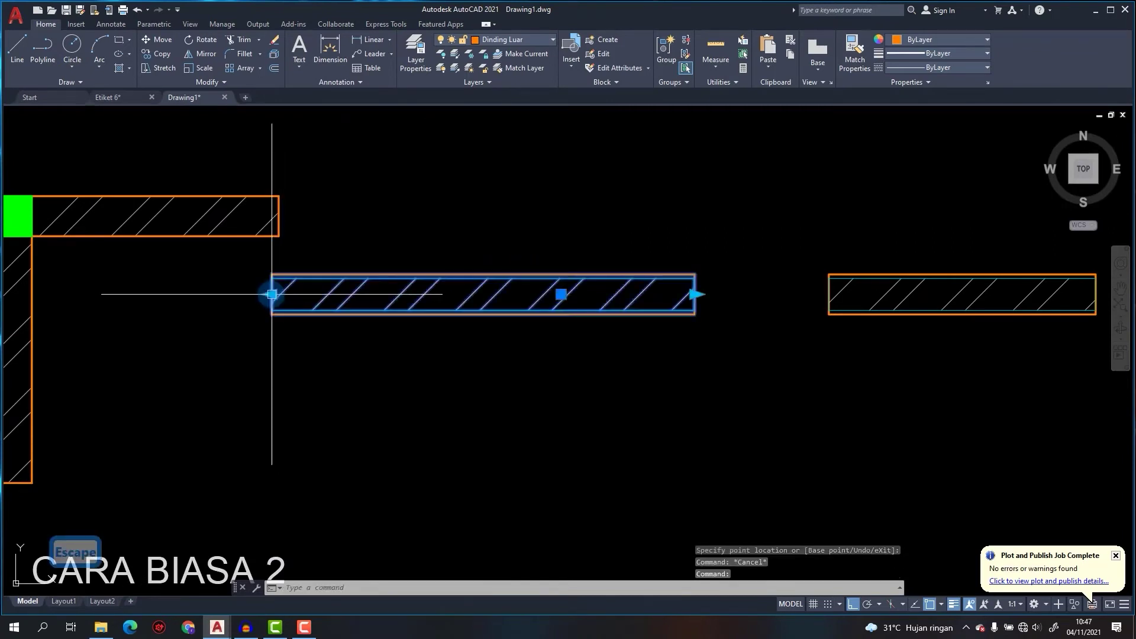
left_click(272, 294)
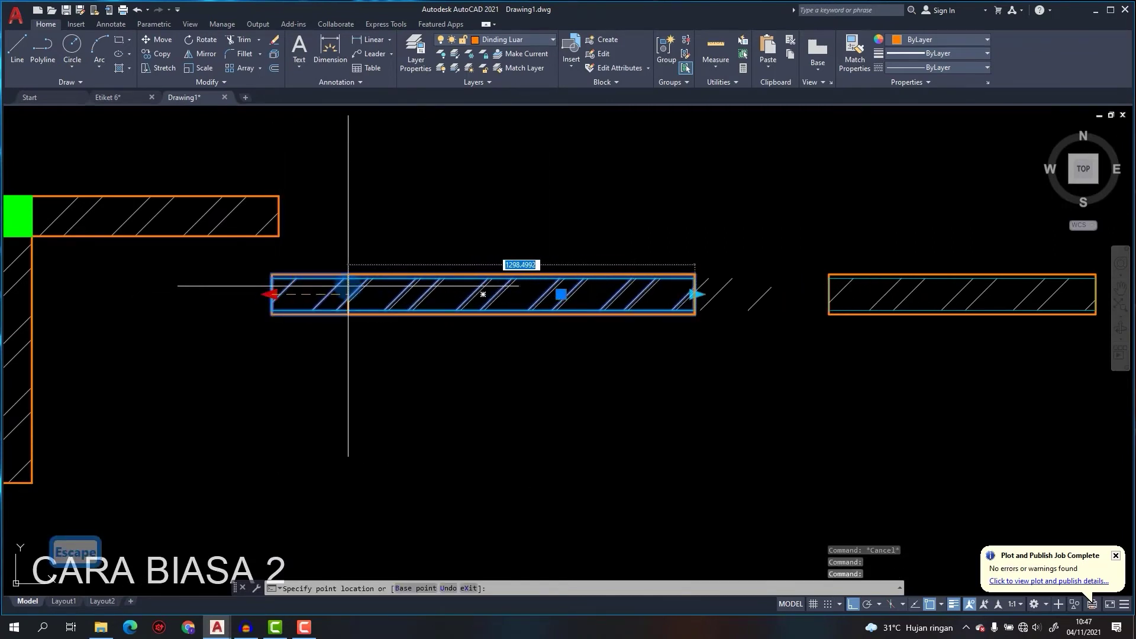
key("Escape")
left_click(272, 294)
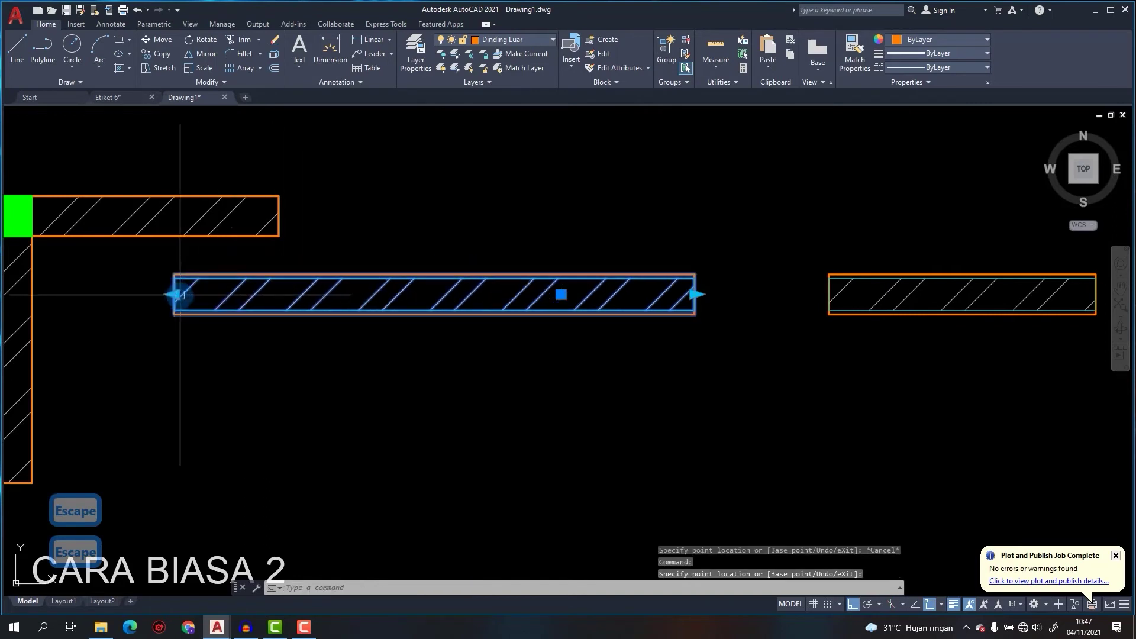
scroll(367, 294, "up", 5)
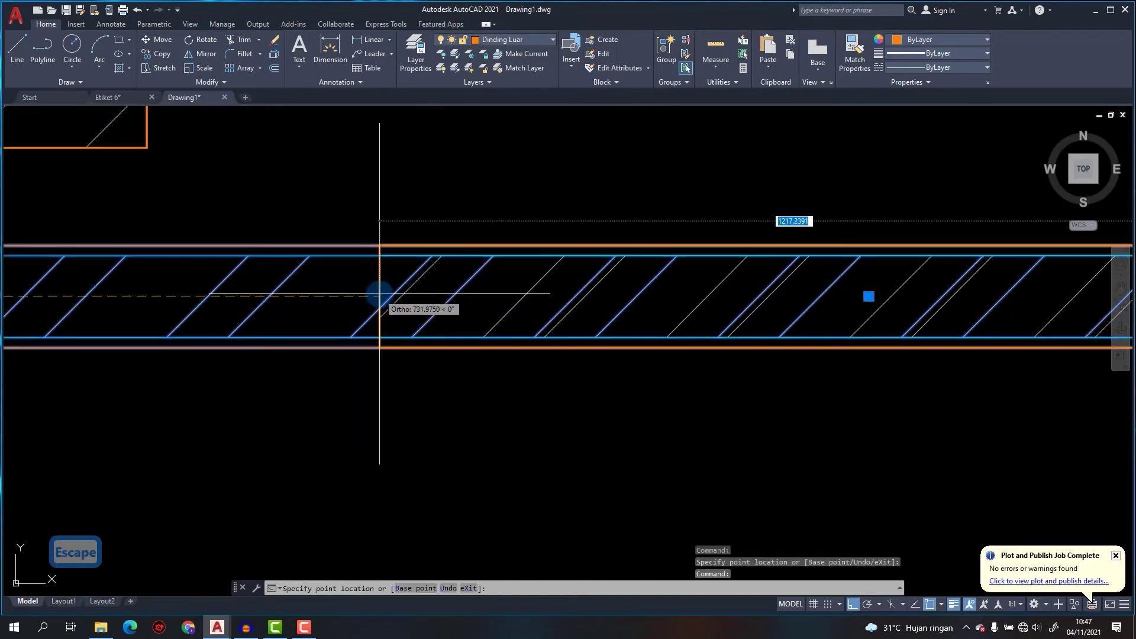
left_click(353, 294)
scroll(355, 294, "down", 4)
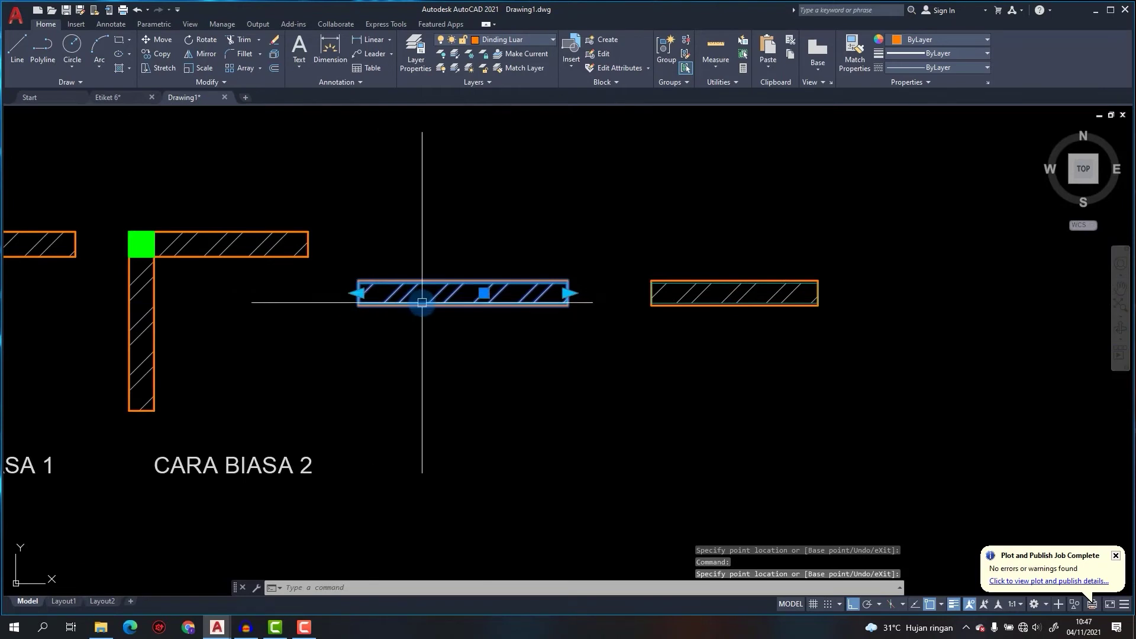
key("Escape")
key("Escape")
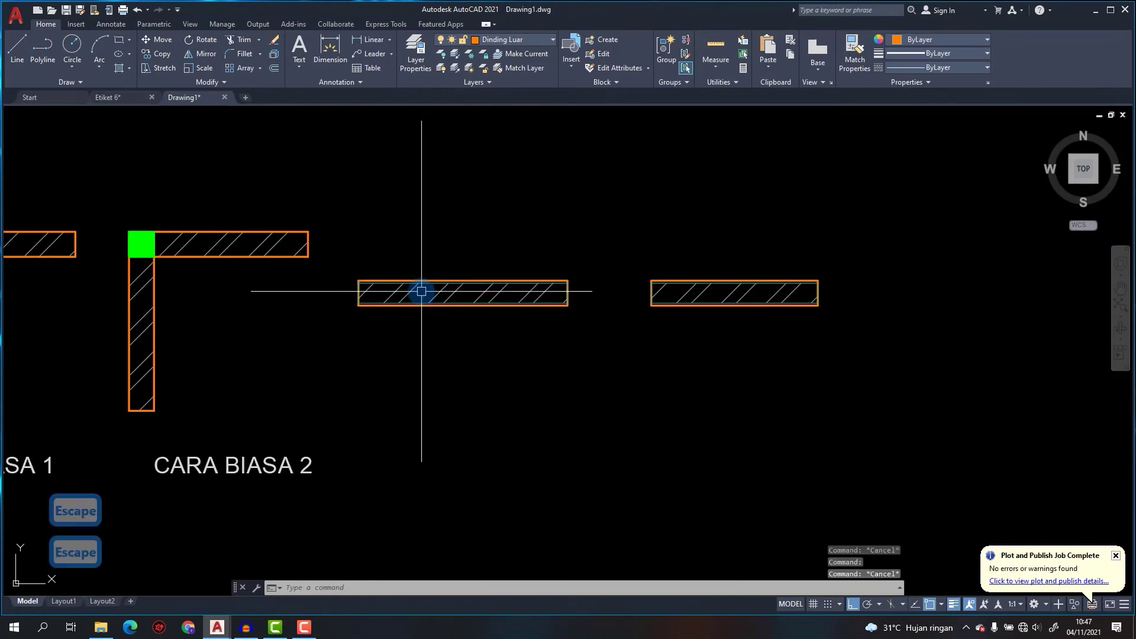
type("d")
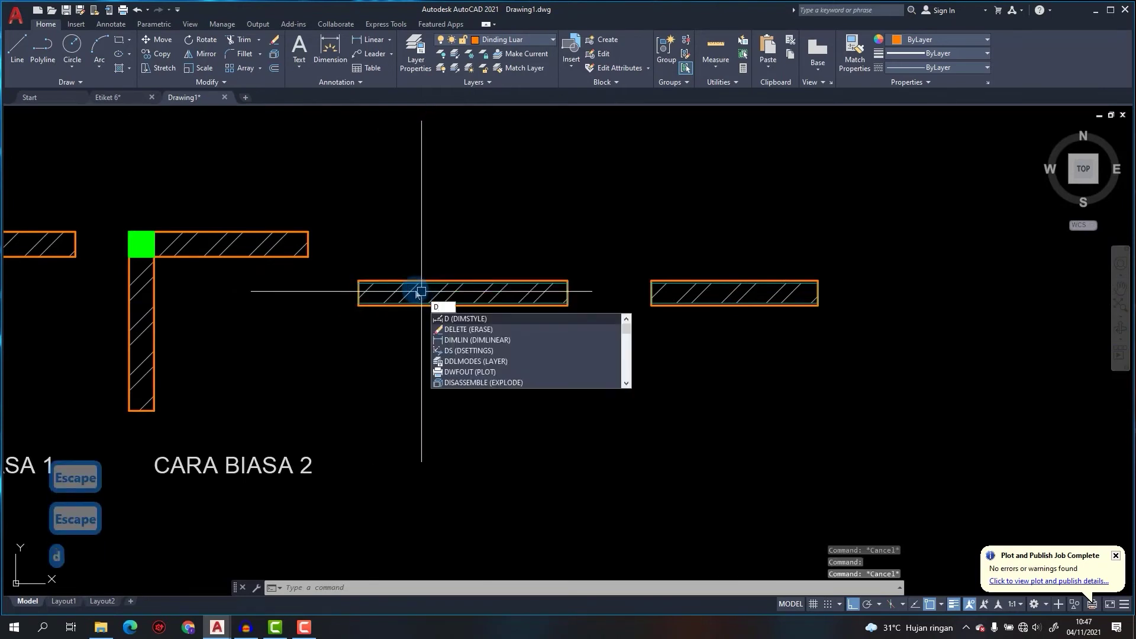
type("li")
key("Return")
key("Escape")
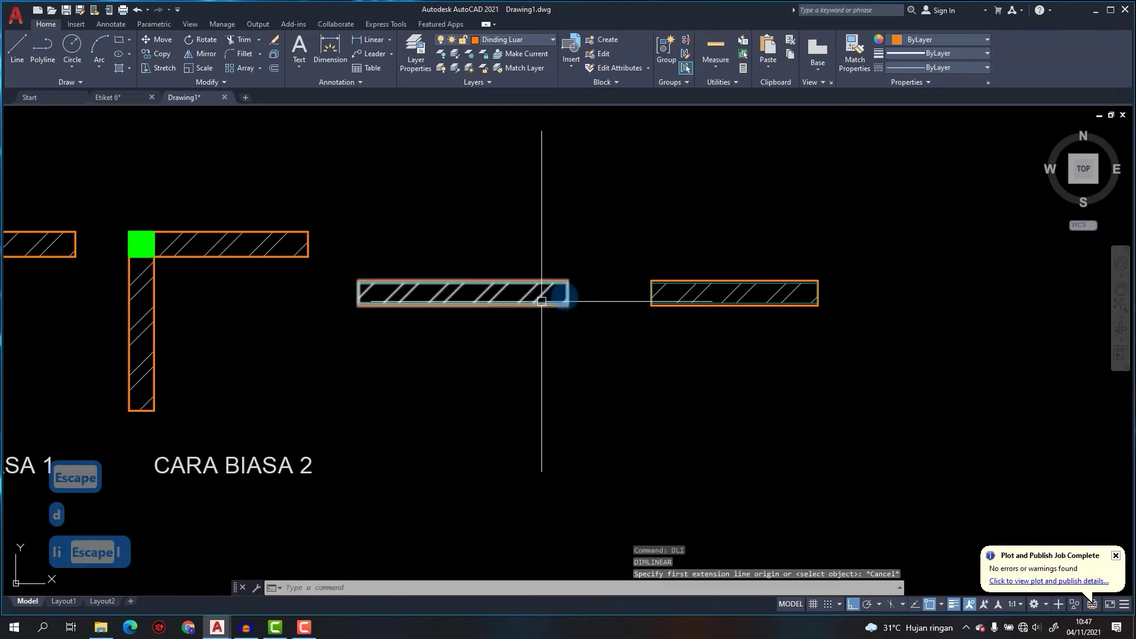
Draw a 2000-unit horizontal line leftward from the midpoint of the DH block's right edge.
type("l")
key("Return")
left_click(567, 293)
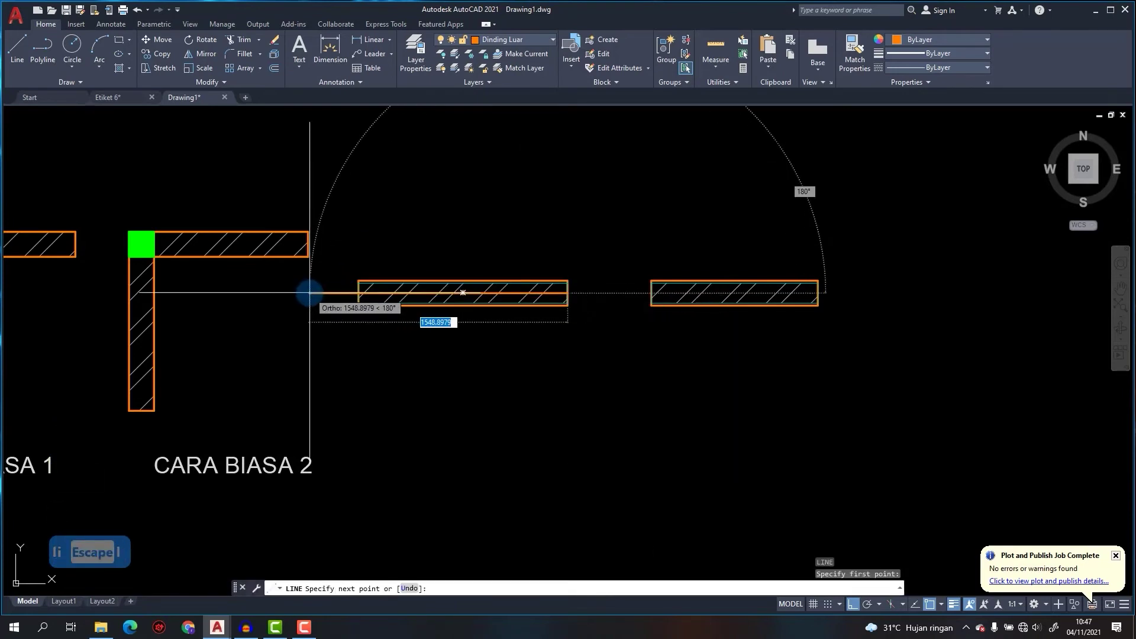
type("2000")
key("Return")
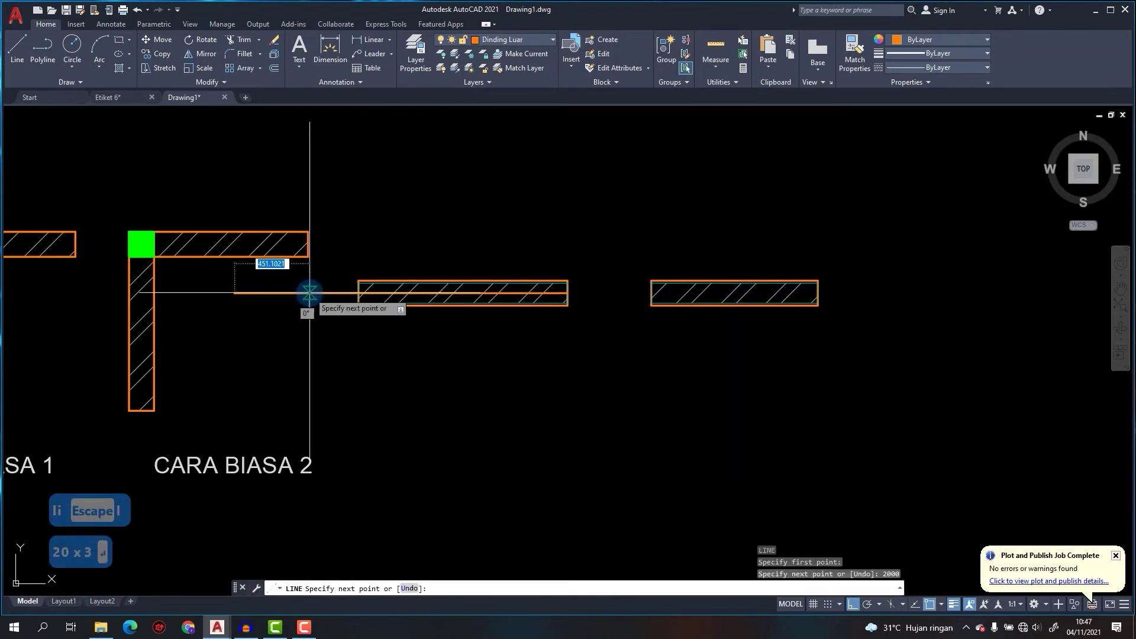
key("Escape")
Assign the 2000-unit reference line to the As layer.
left_click(309, 293)
left_click(463, 38)
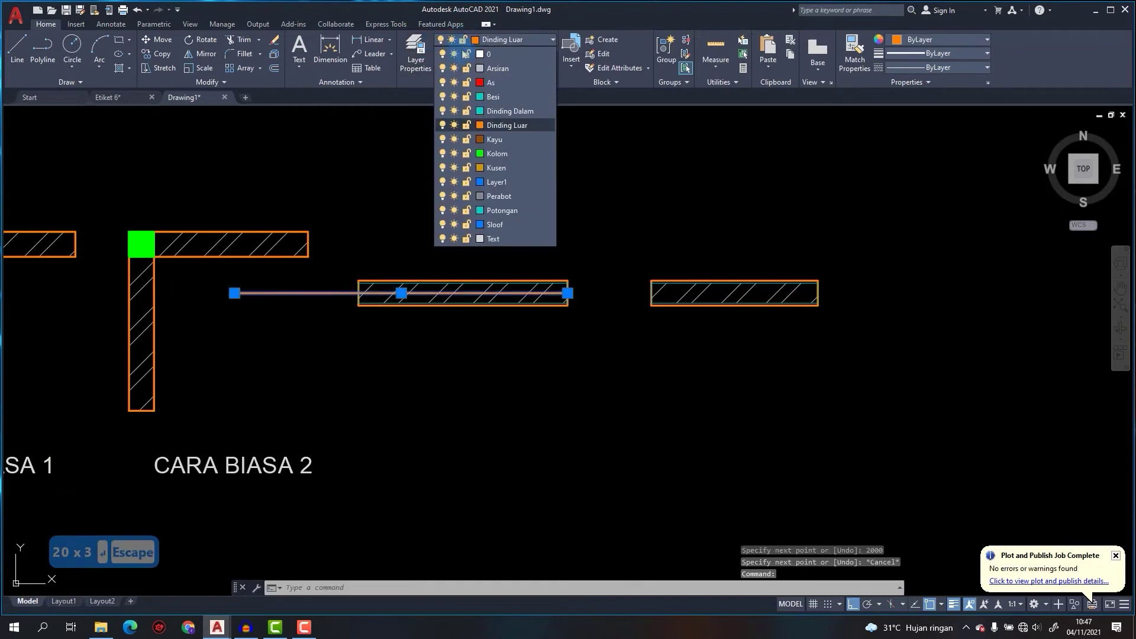
left_click(480, 84)
key("Escape")
Stretch the DH block's left end out to the left endpoint of the reference line.
left_click(330, 290)
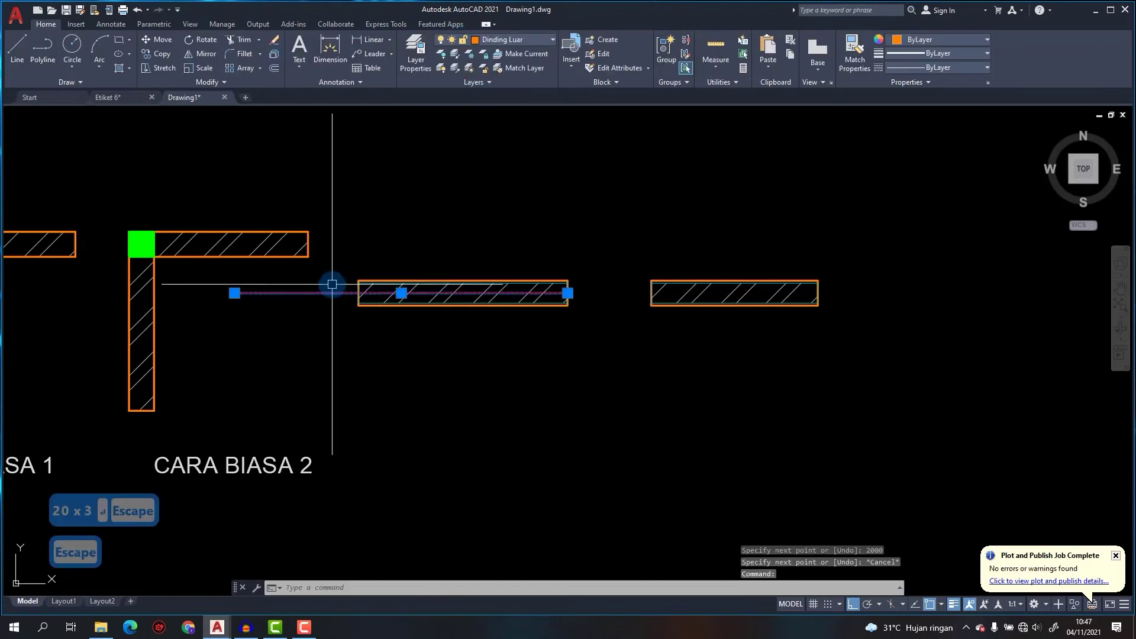
scroll(368, 284, "up", 4)
key("Escape")
left_click(376, 279)
middle_click_drag(375, 279, 686, 290)
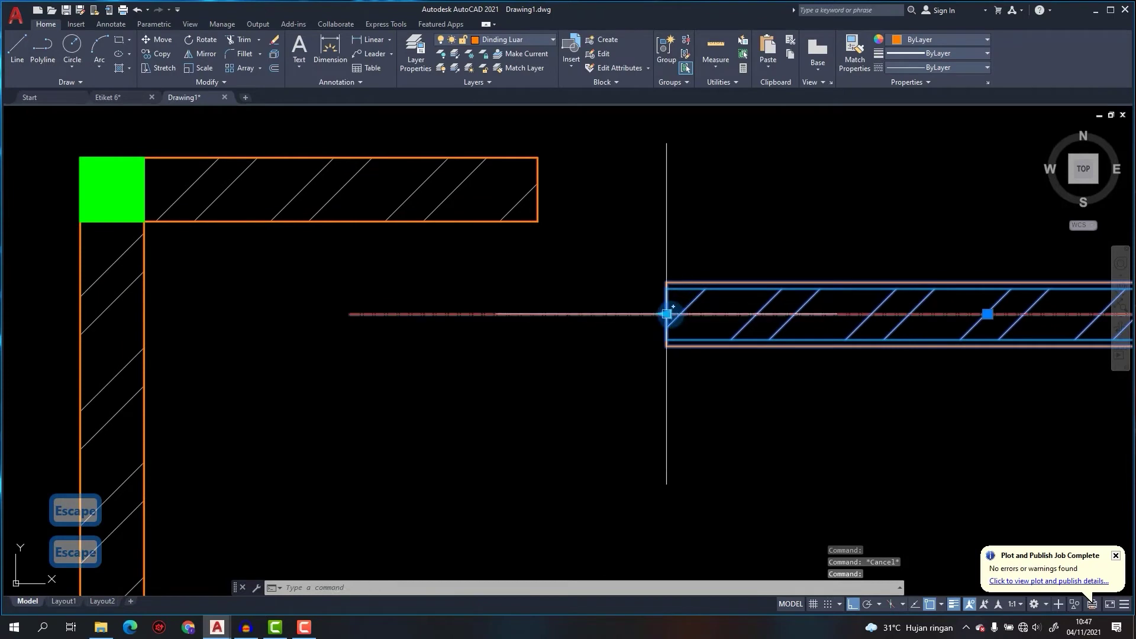
left_click(665, 314)
left_click(349, 313)
key("Escape")
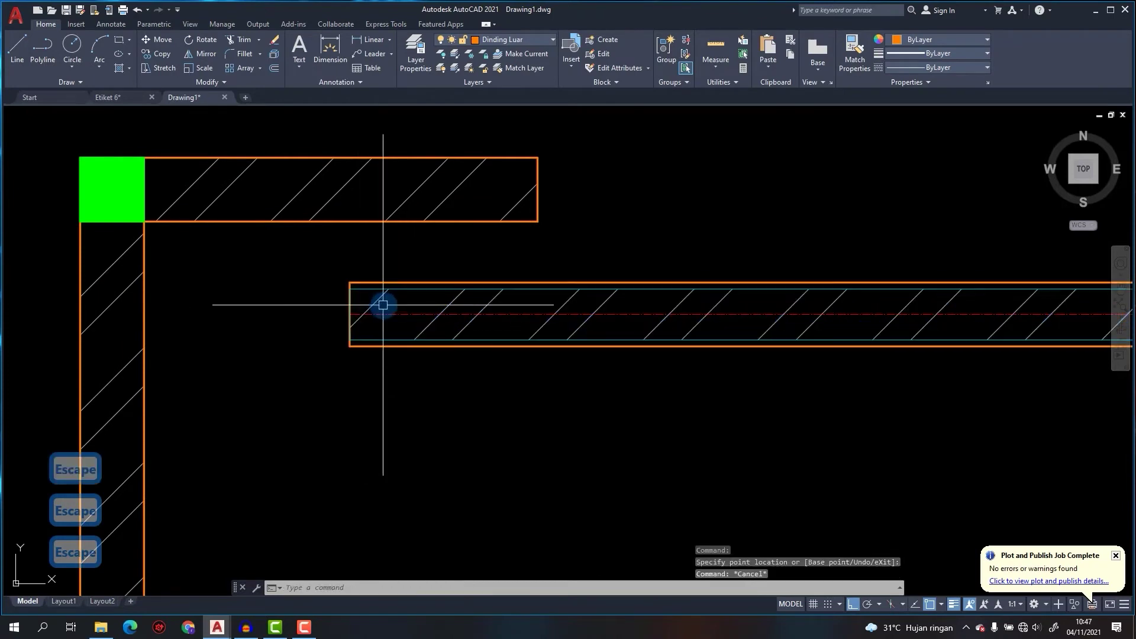
Shrink the DH block's left end back to its original length and erase the reference line.
scroll(380, 304, "down", 4)
scroll(445, 296, "up", 4)
left_click(293, 297)
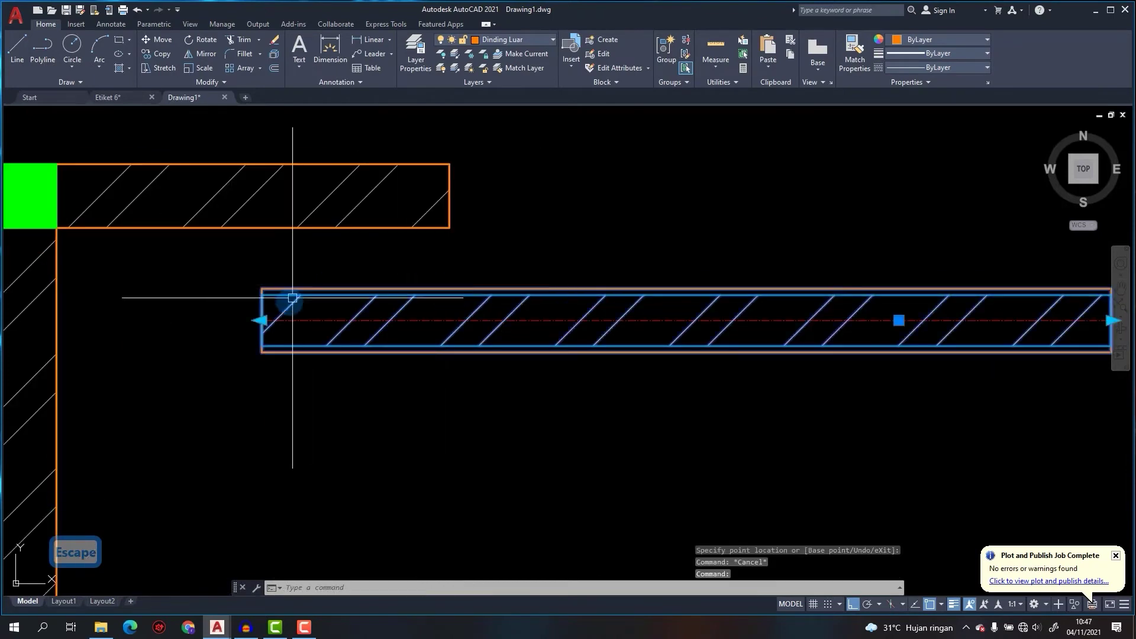
left_click(261, 320)
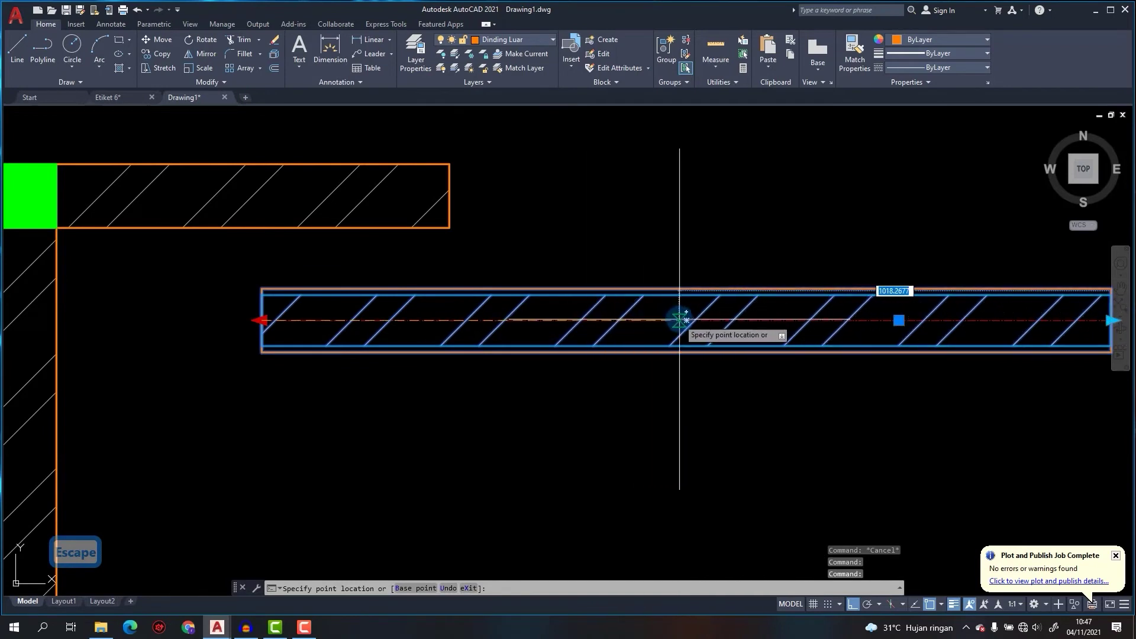
key("Escape")
type("e")
key("Return")
scroll(508, 313, "down", 3)
key("Escape")
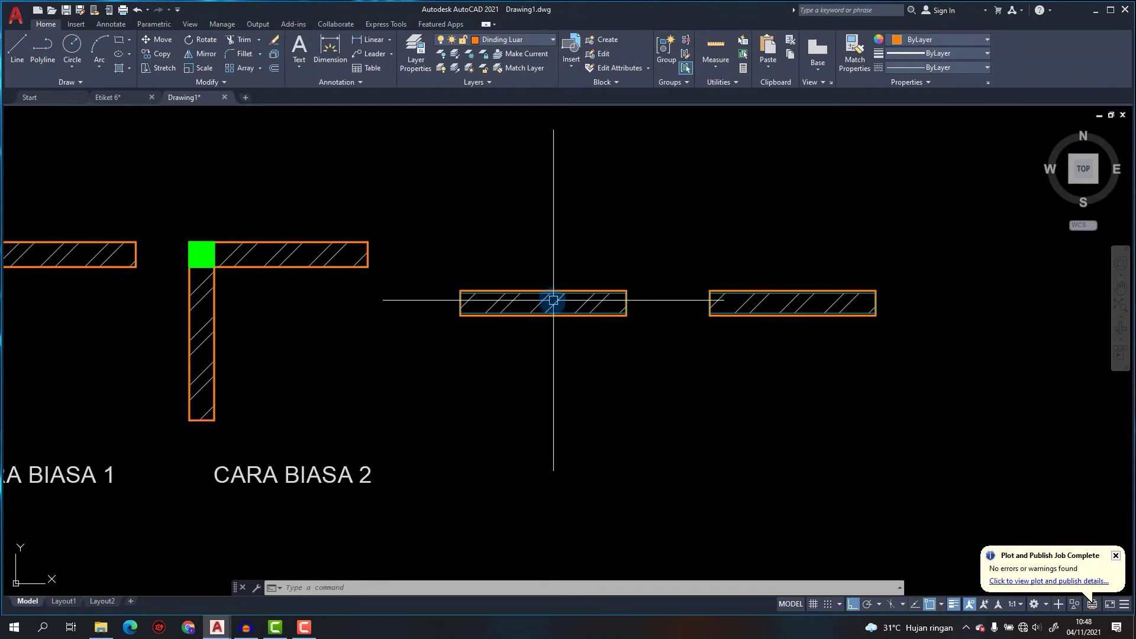
Copy the DH block straight up to a clear spot above the original.
left_click(552, 317)
left_click(496, 253)
type("c")
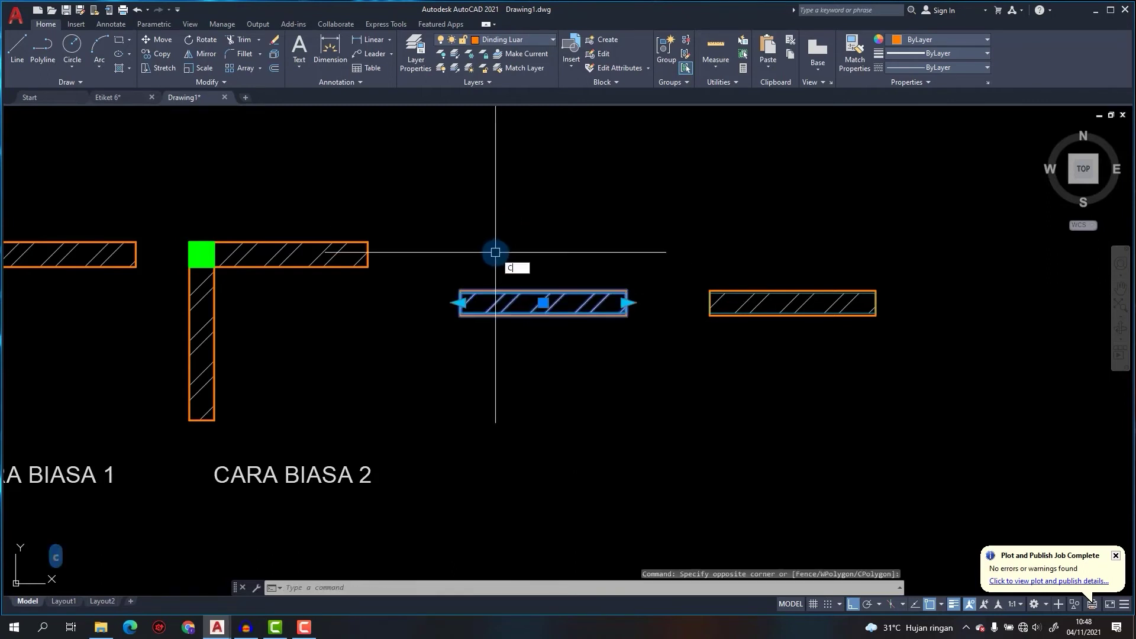
type("o")
key("Return")
left_click(529, 292)
scroll(525, 296, "down", 2)
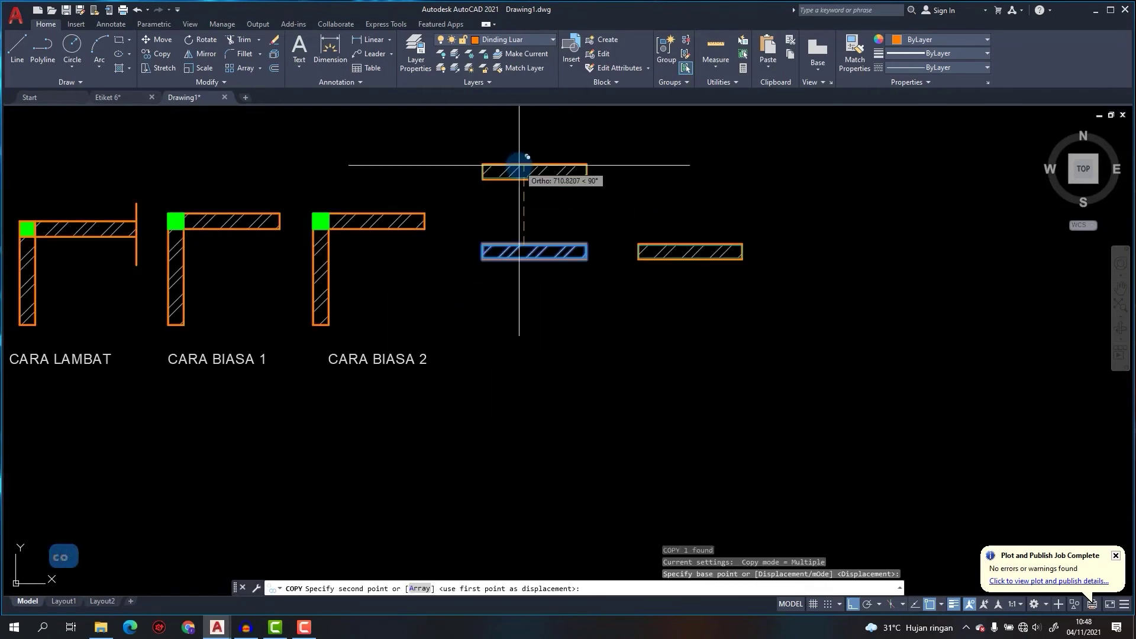
left_click(526, 215)
key("Escape")
Rotate the upper copy of the DH block a quarter turn so that it stands vertical.
left_click(543, 233)
left_click(508, 179)
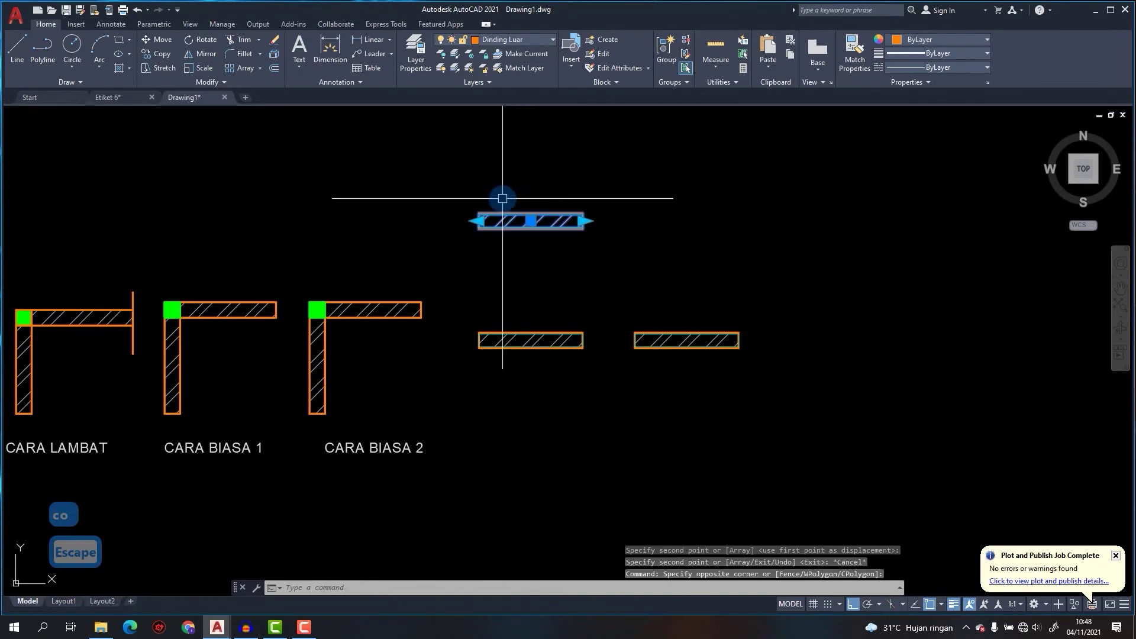
type("ro")
key("Return")
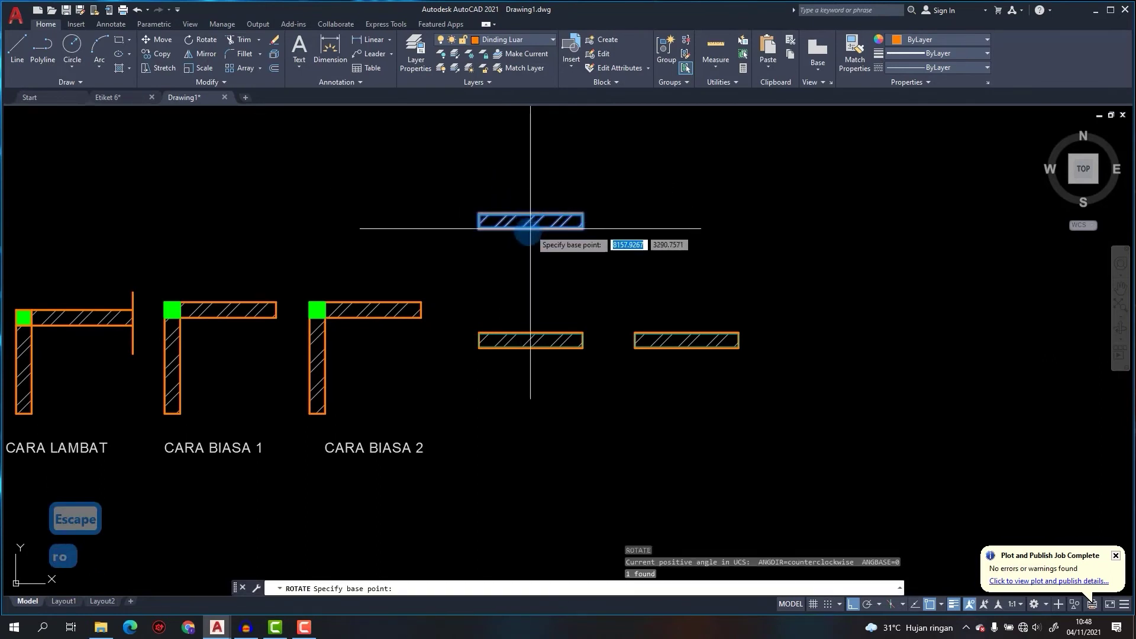
left_click(524, 244)
left_click(528, 274)
Move the vertical DH block so its upper right corner meets the upper left corner of the horizontal block.
left_click(562, 254)
left_click(504, 197)
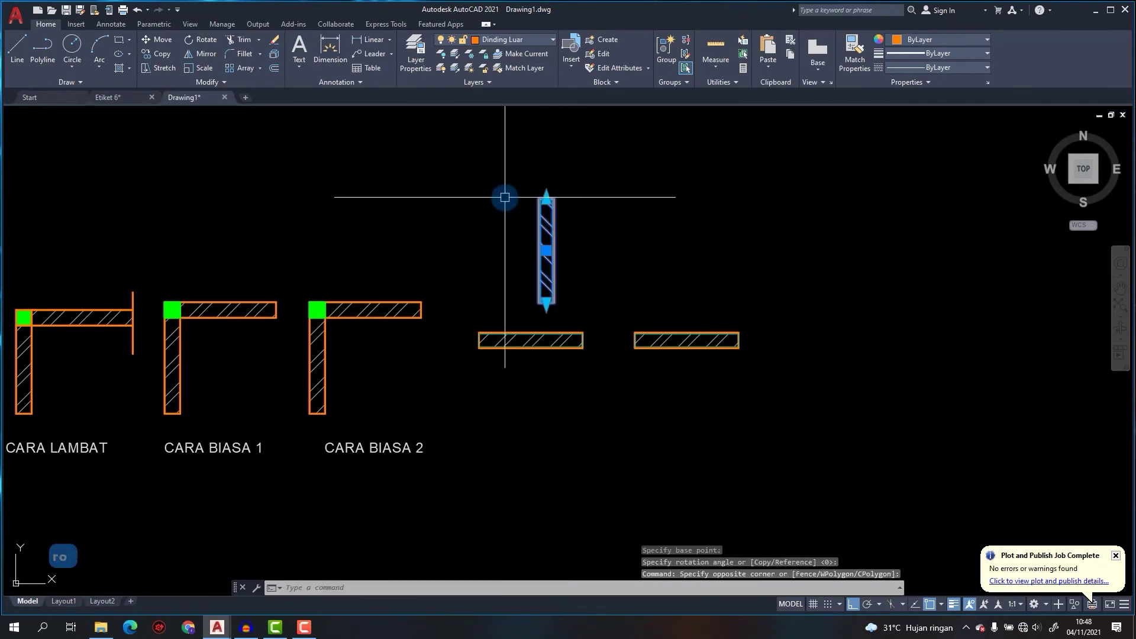
type("m")
key("Return")
scroll(562, 195, "up", 3)
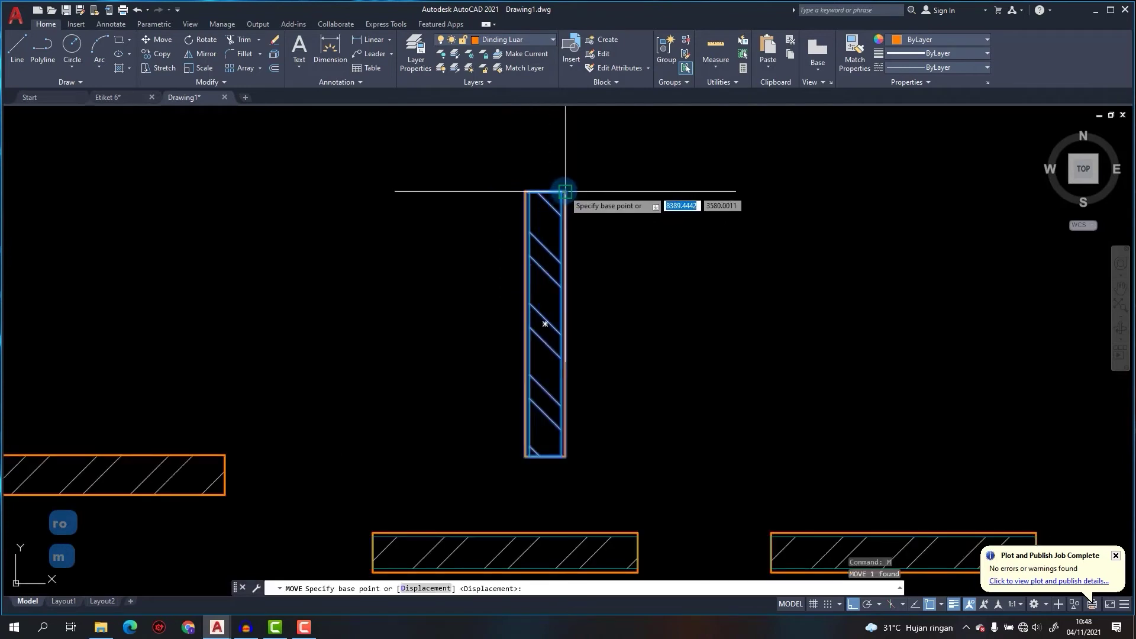
left_click(562, 191)
scroll(420, 327, "up", 2)
left_click(385, 409)
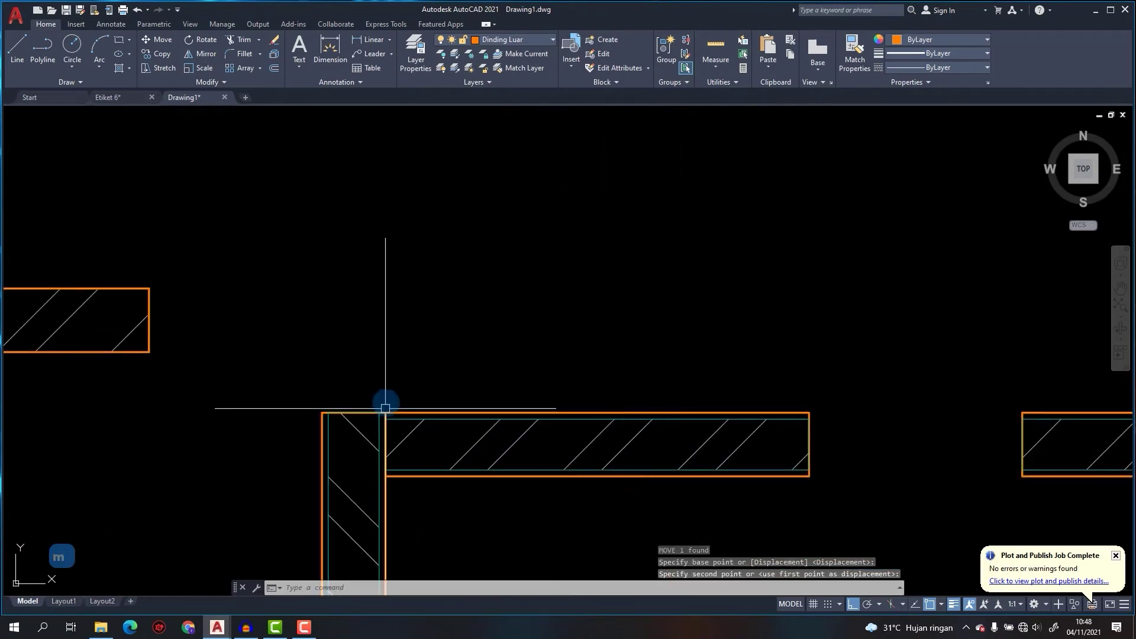
Move both DH blocks of the new corner straight up, roughly level with the CARA BIASA 2 corner.
scroll(598, 154, "down", 5)
middle_click_drag(335, 159, 348, 233)
left_click(543, 213)
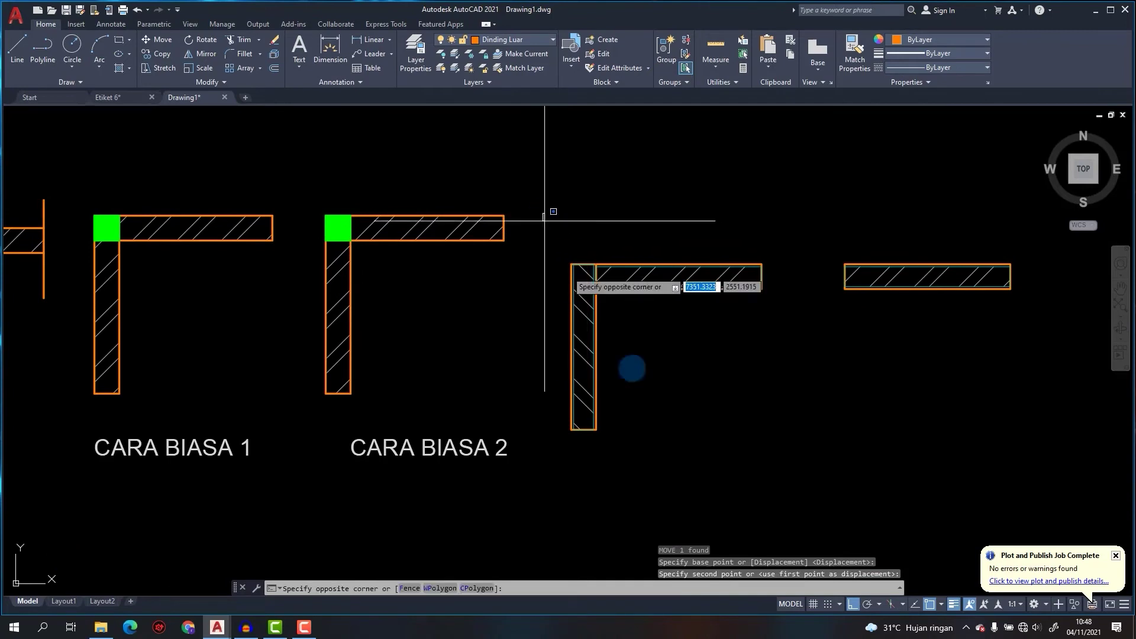
left_click(802, 470)
type("m")
key("Return")
left_click(698, 263)
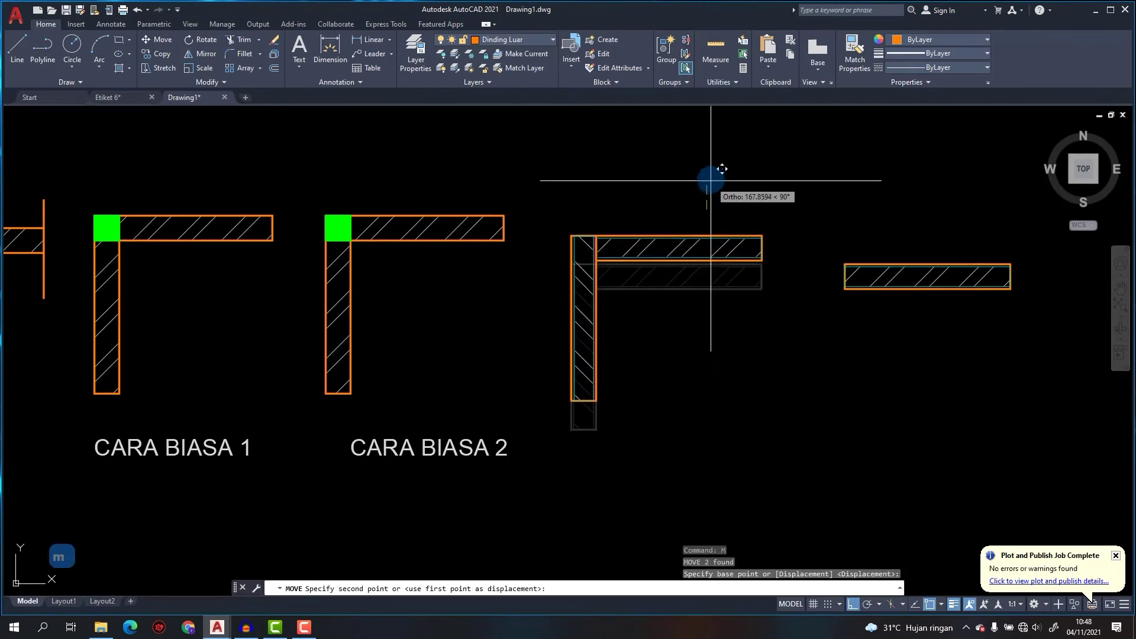
left_click(358, 216)
Copy the green column square from the CARA BIASA 2 corner onto the corner where the two DH blocks meet.
left_click(338, 228)
left_click(381, 275)
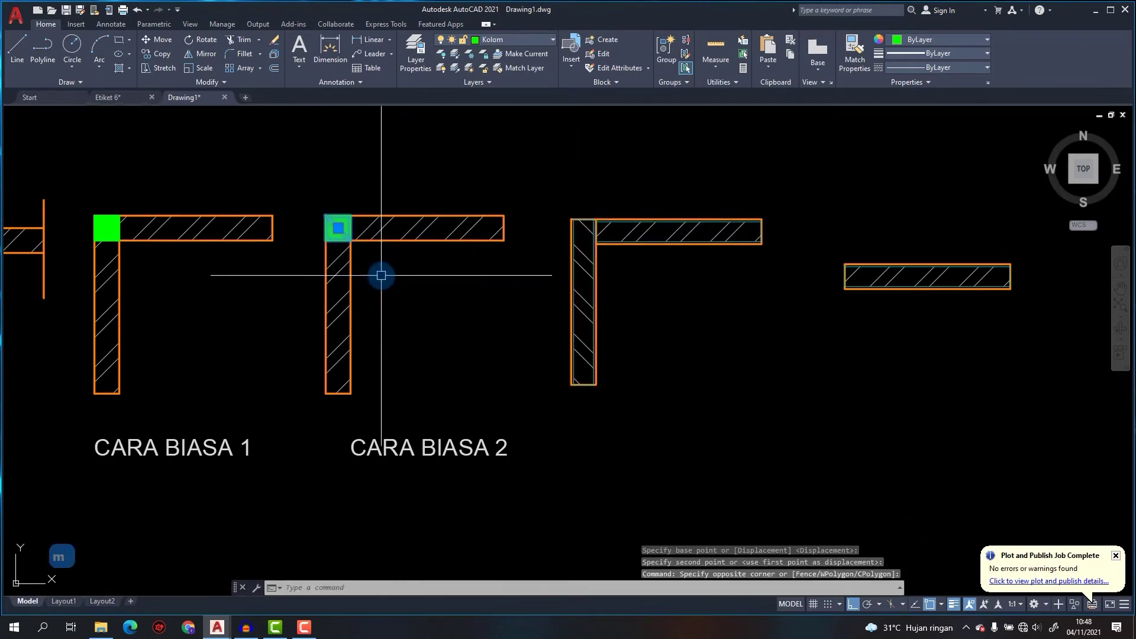
key("Return")
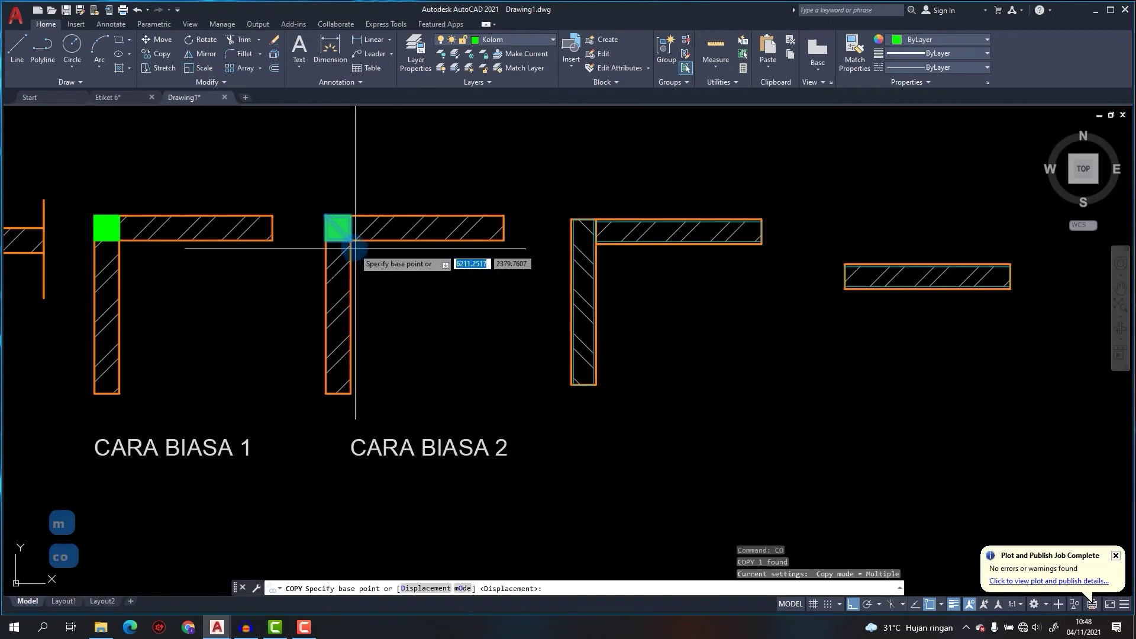
left_click(350, 240)
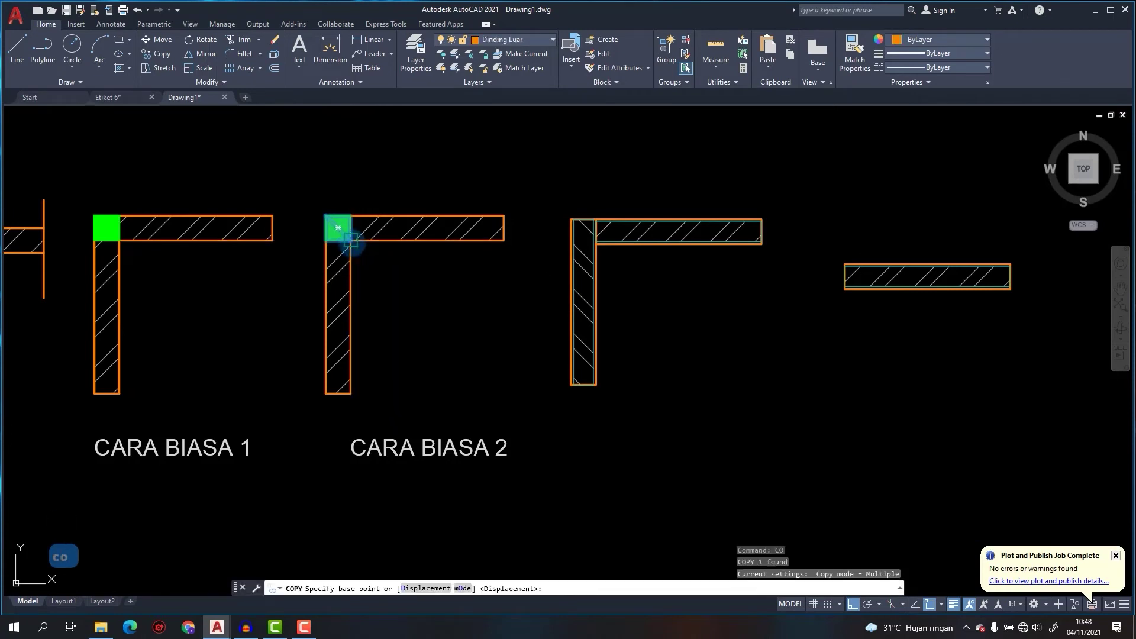
left_click(601, 249)
key("Escape")
scroll(622, 237, "up", 4)
middle_click_drag(621, 236, 562, 228)
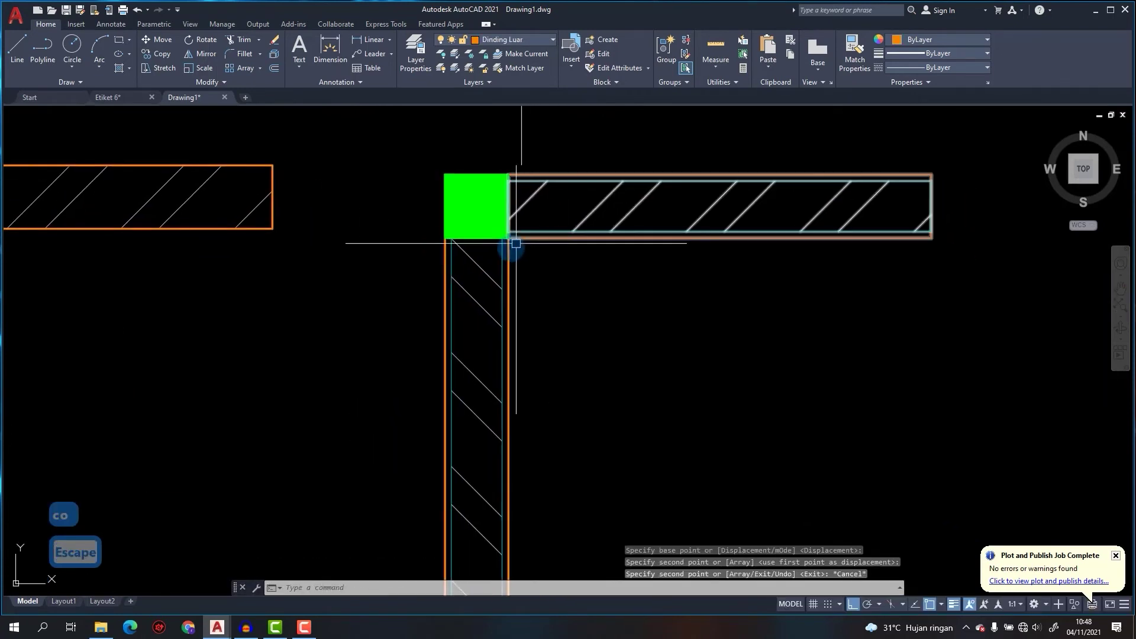
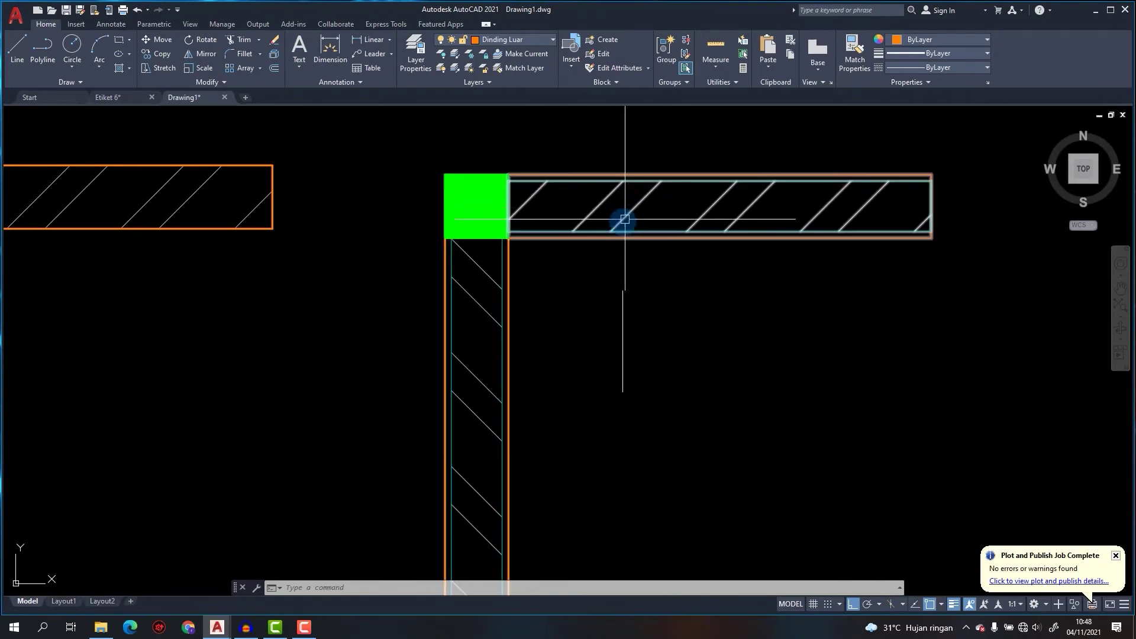
Erase the vertical DH block below the copied column.
scroll(479, 309, "down", 4)
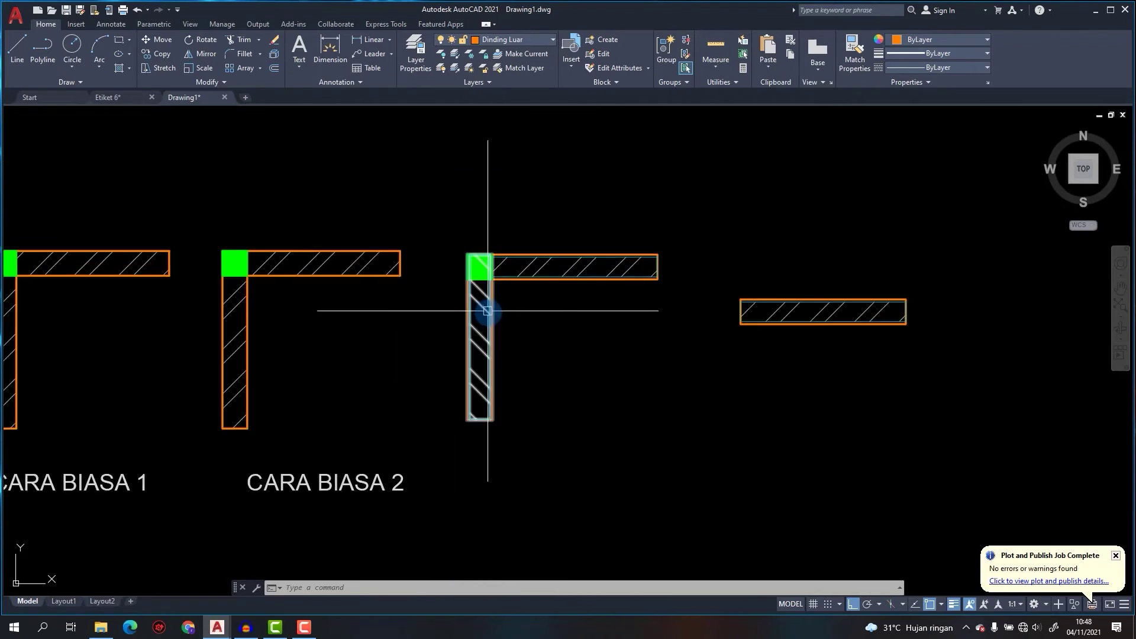
left_click_drag(515, 365, 436, 320)
type("e")
key("Return")
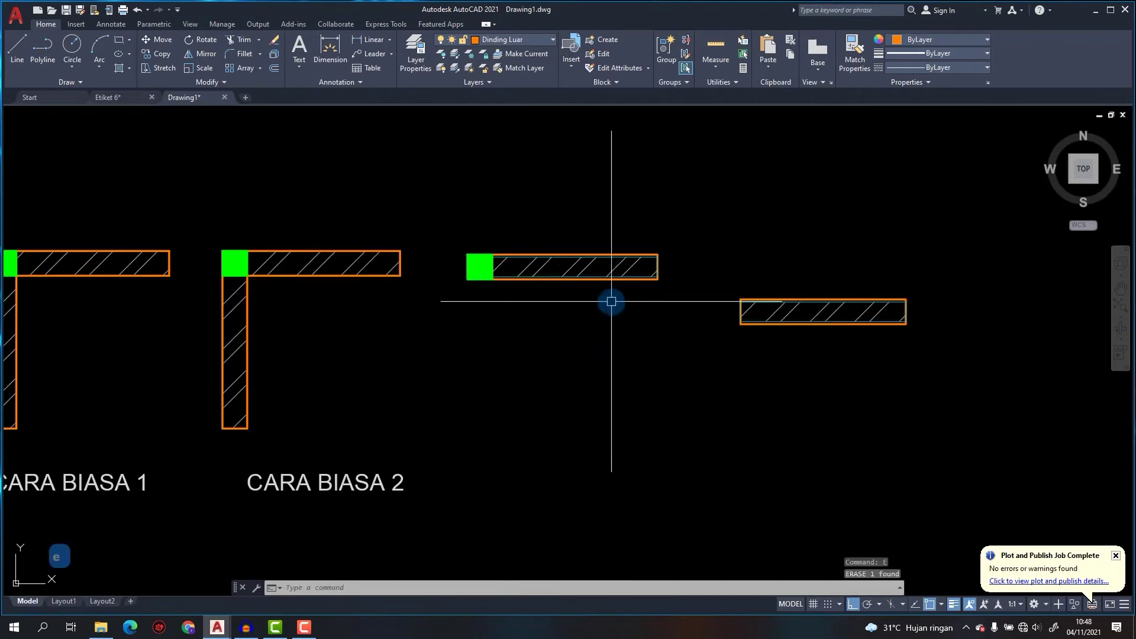
Select the outline and hatch of the separate wall segment to the right of the column and DH block.
middle_click_drag(717, 269, 567, 279)
left_click(573, 266)
left_click(819, 406)
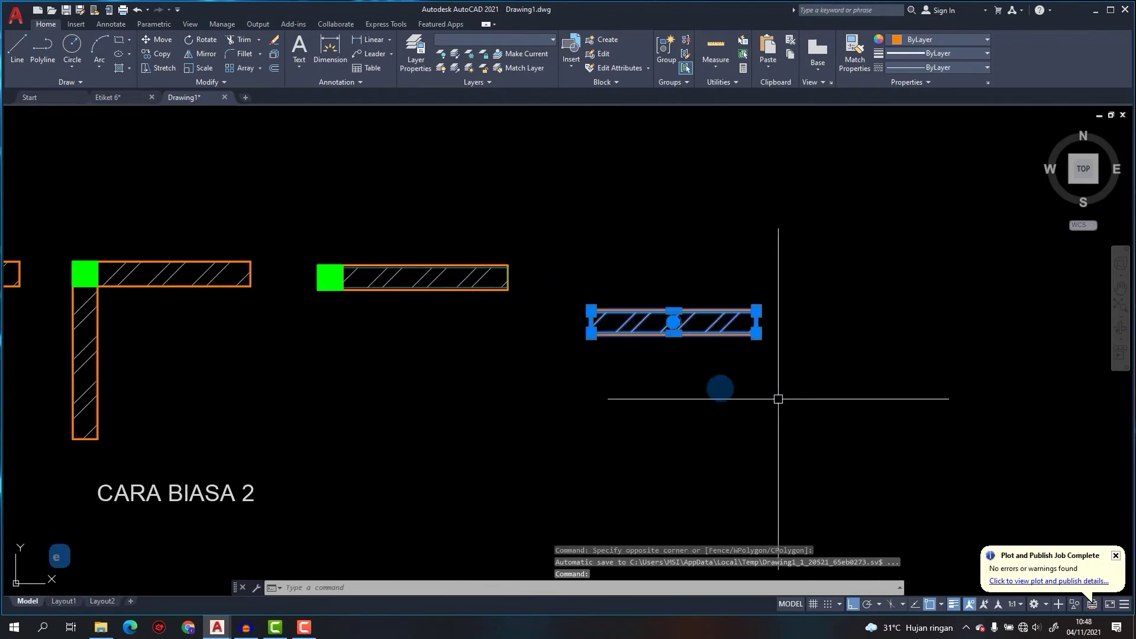
middle_click_drag(692, 386, 585, 388)
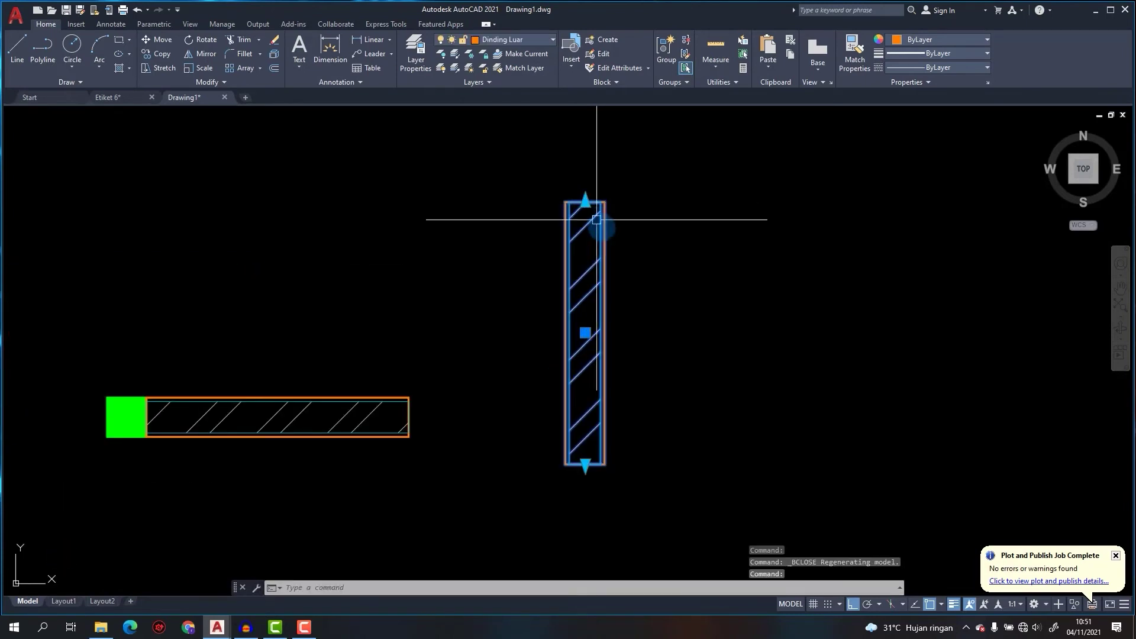
Try stretching the upper end of the vertical wall block to a length of 1500, and undo the stretch.
middle_click_drag(599, 218, 568, 277)
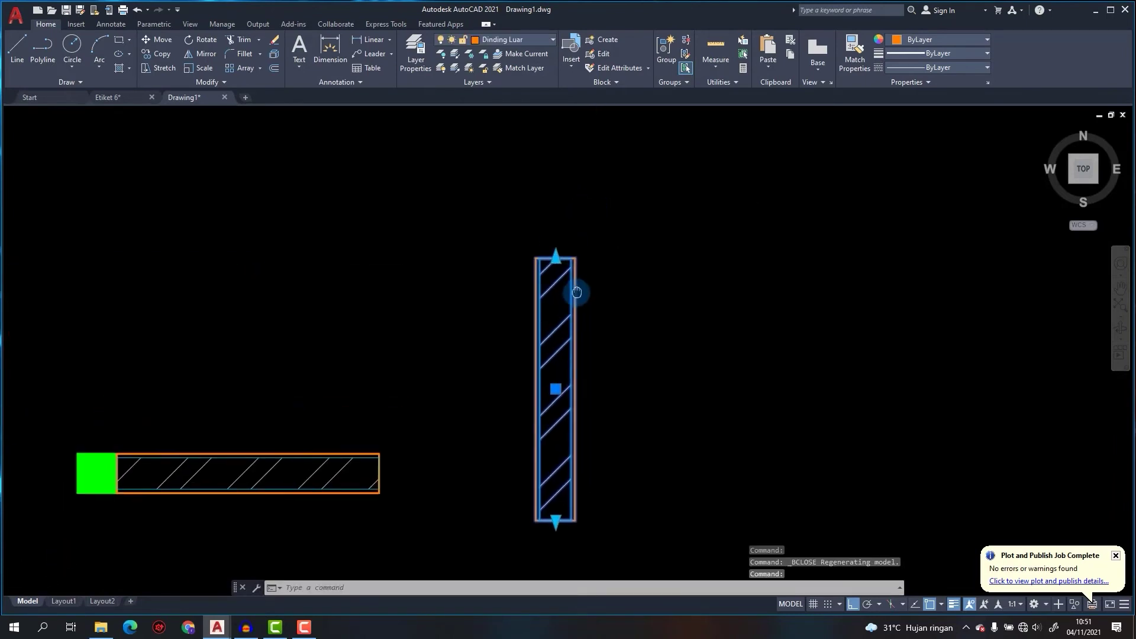
left_click(554, 259)
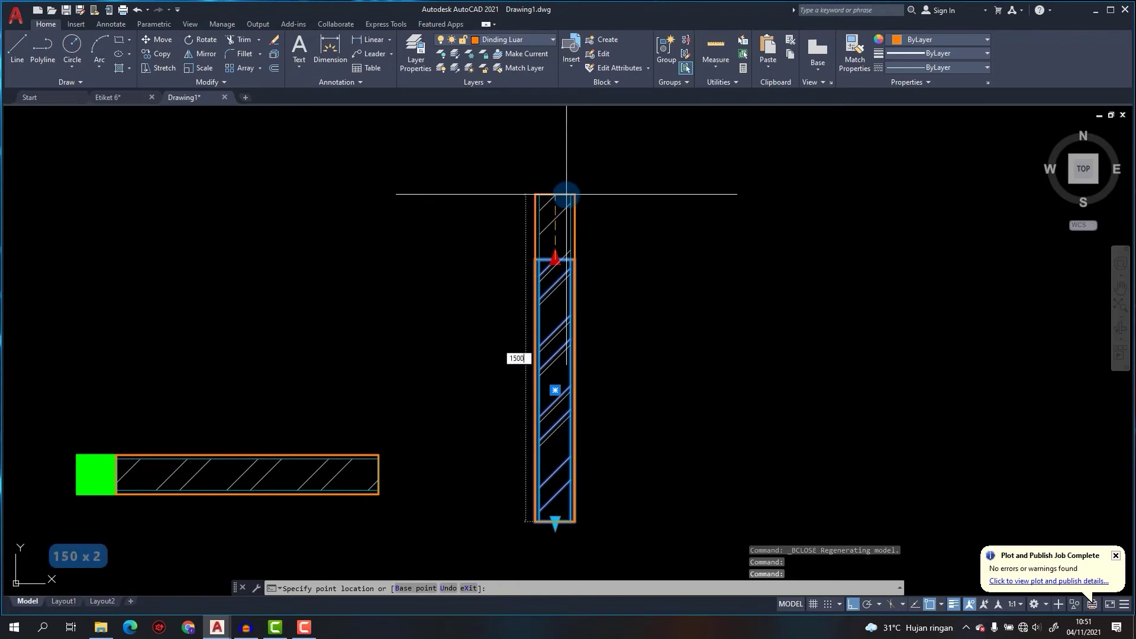
key("Escape")
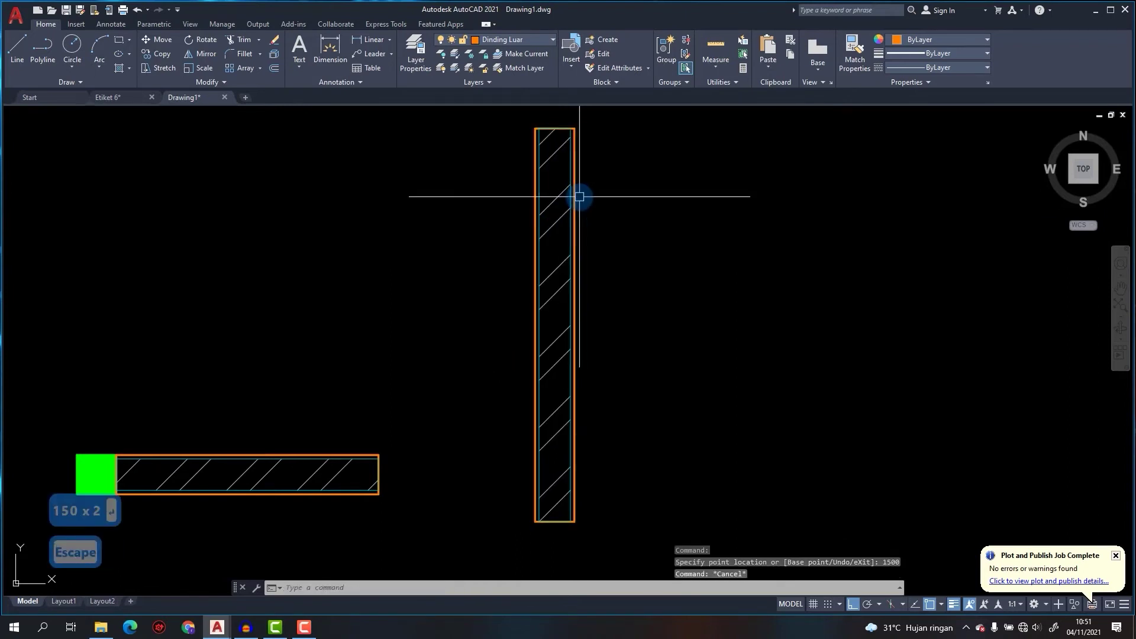
key("ctrl+z")
Copy the CARA BIASA 2 label straight across to beneath the column and DH block arrangement.
scroll(570, 244, "down", 4)
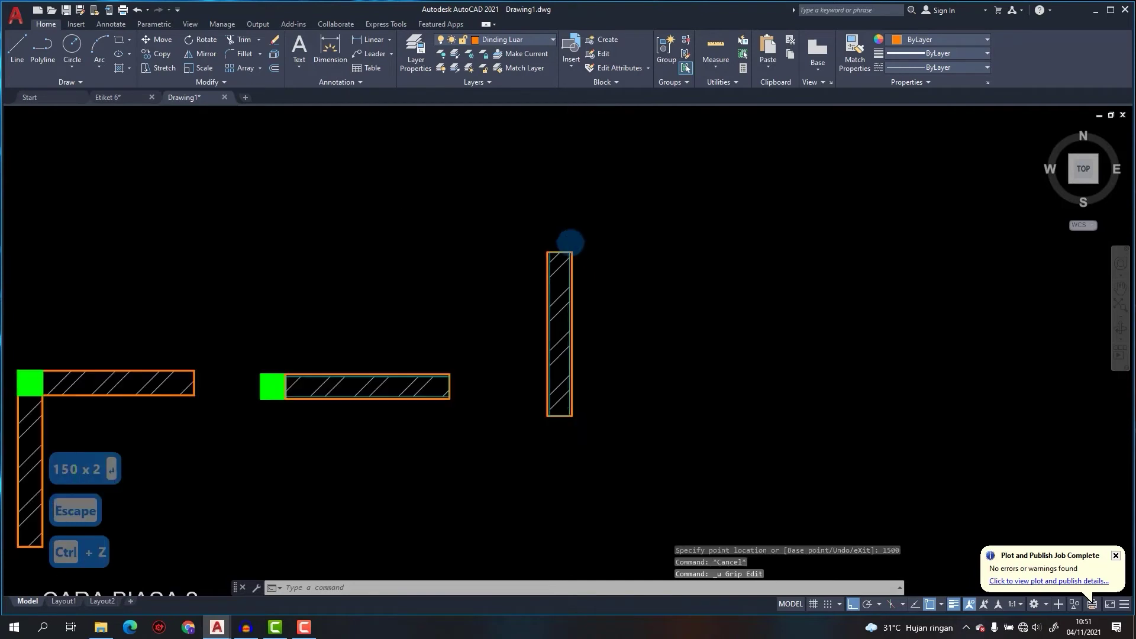
left_click(430, 444)
left_click(355, 370)
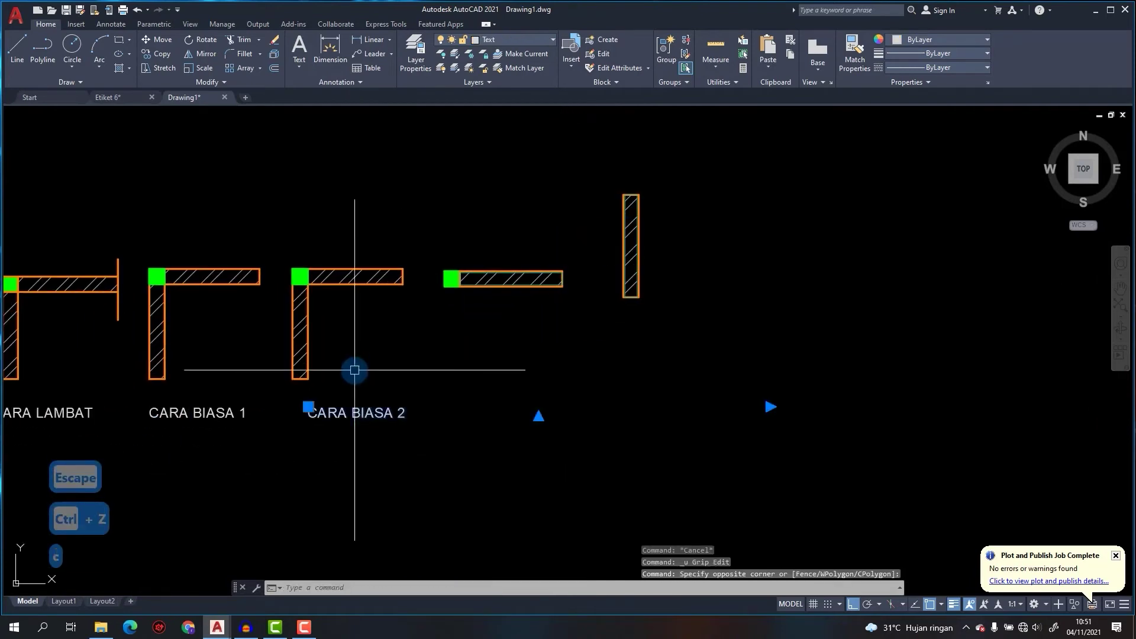
type("co")
key("Return")
left_click(380, 436)
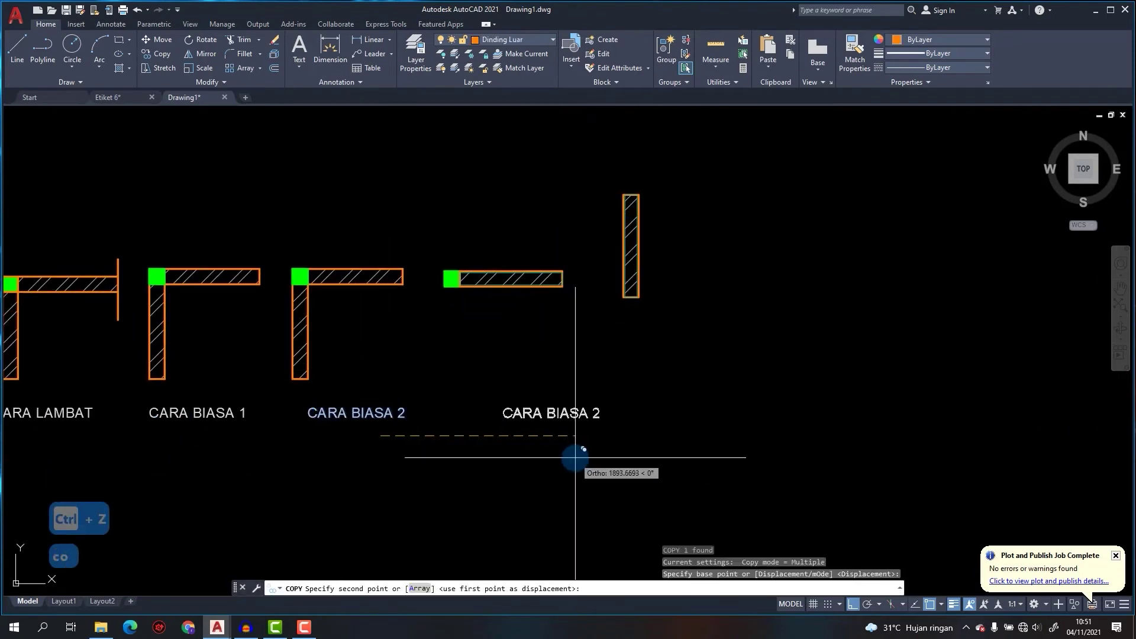
left_click(586, 456)
key("Escape")
Change the copied label's text to CARA CERDAS.
left_click(590, 412)
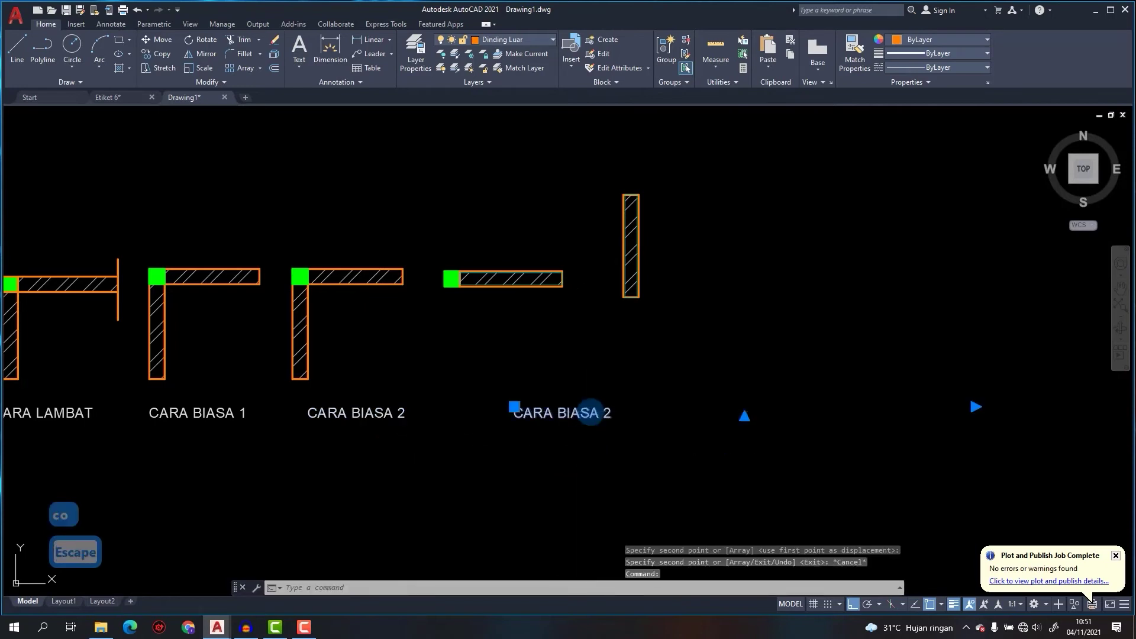
double_click(590, 413)
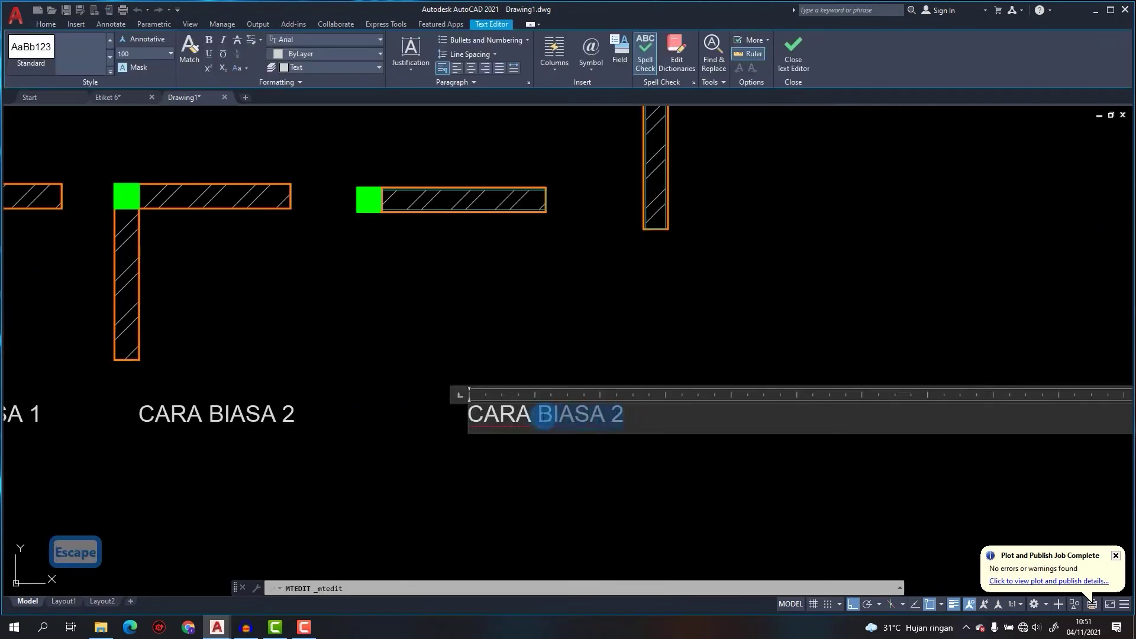
type("CERD")
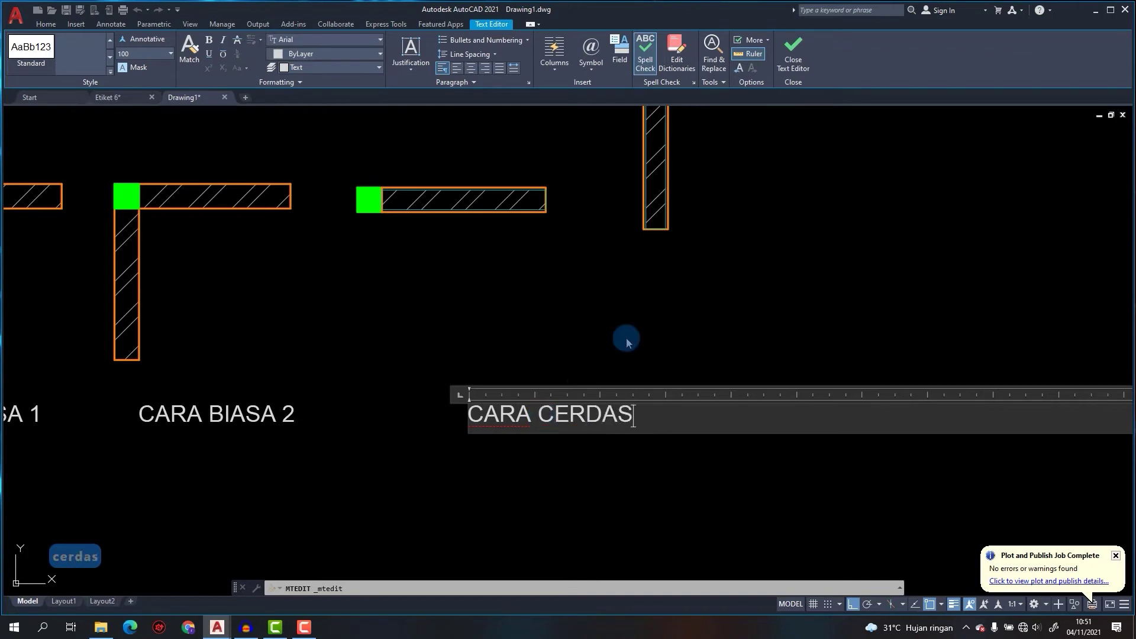
left_click(627, 342)
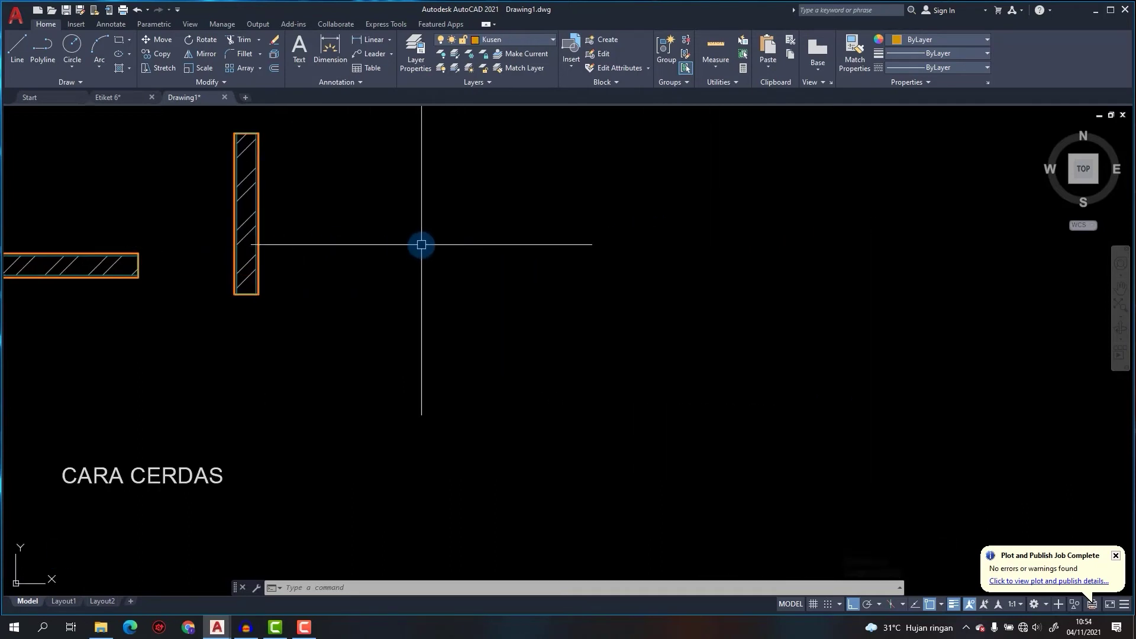
Draw a 60 by 120 upright rectangle on the Kusen layer in the clear space right of the vertical wall.
left_click(489, 42)
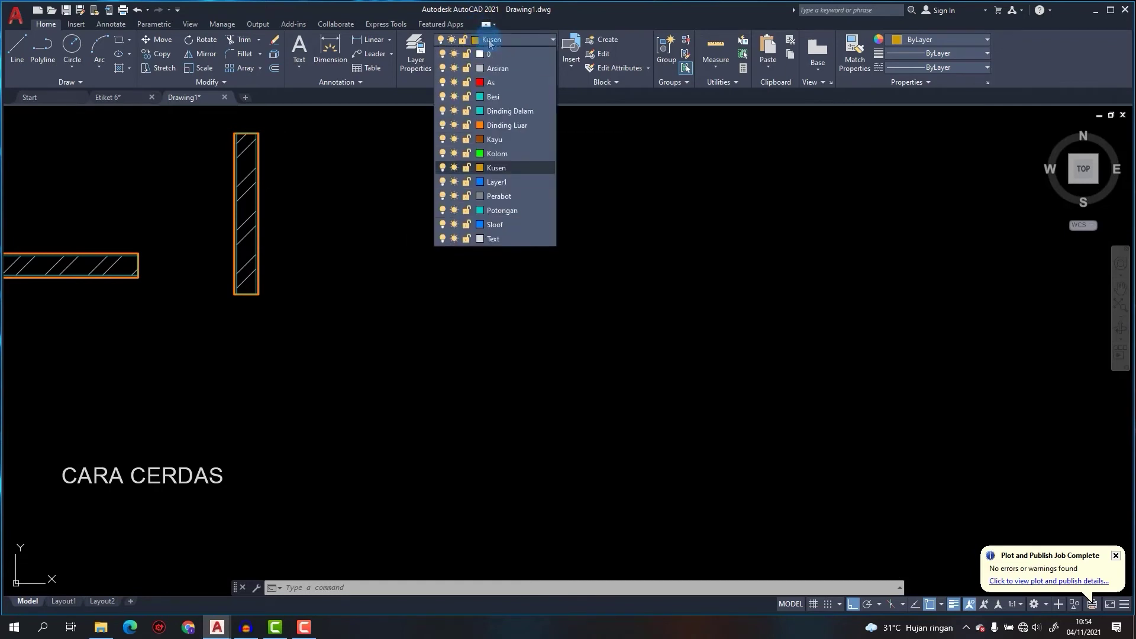
left_click(496, 168)
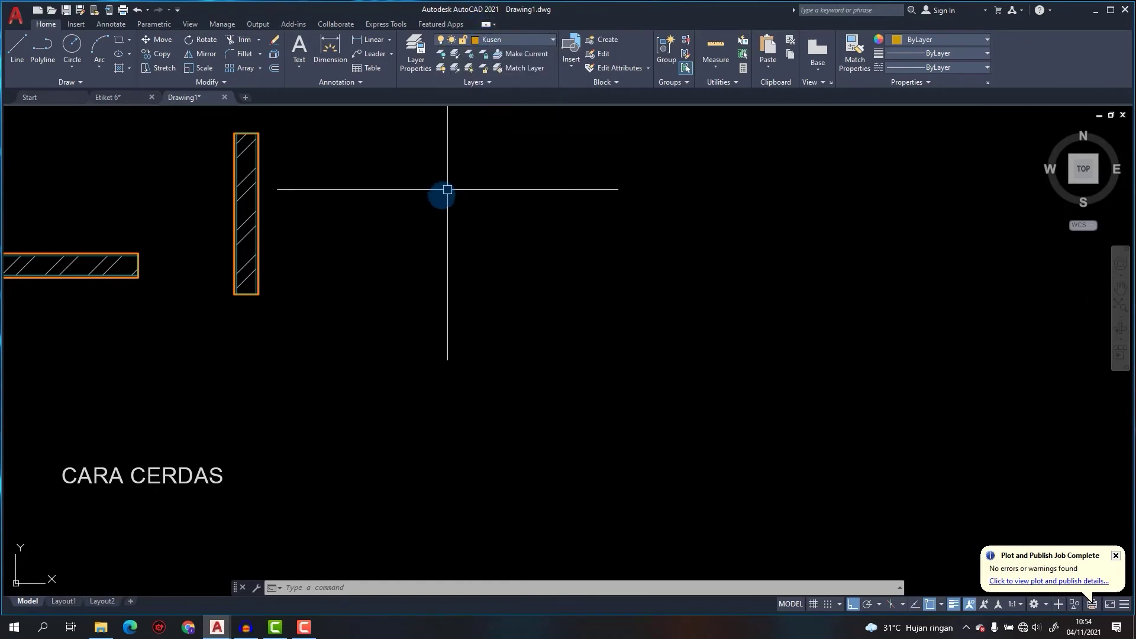
scroll(414, 201, "up", 2)
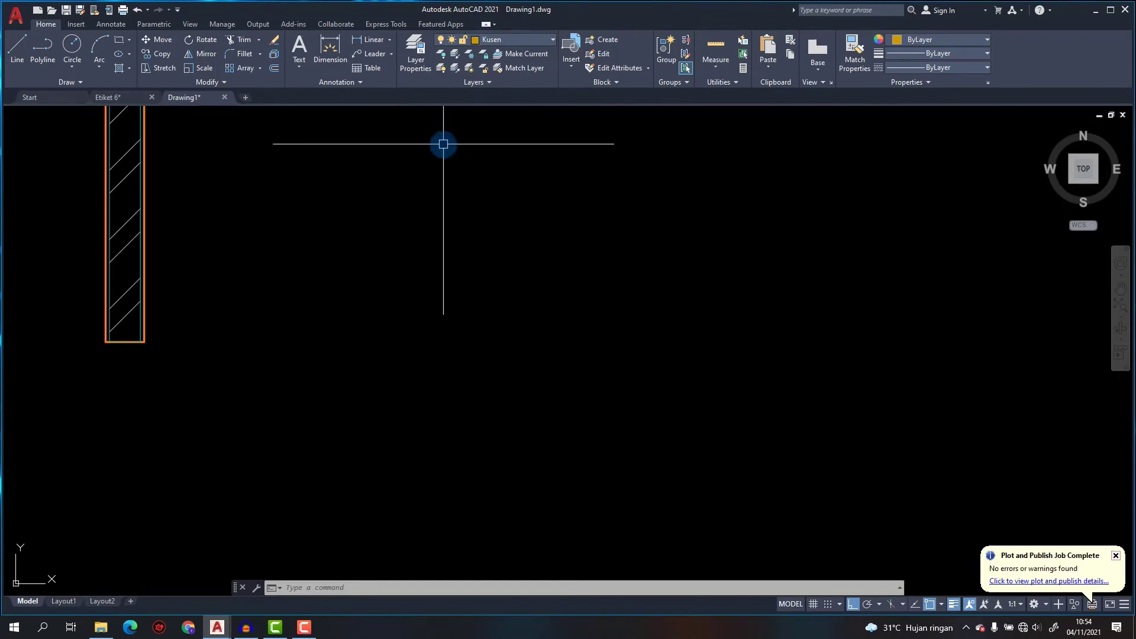
key("Return")
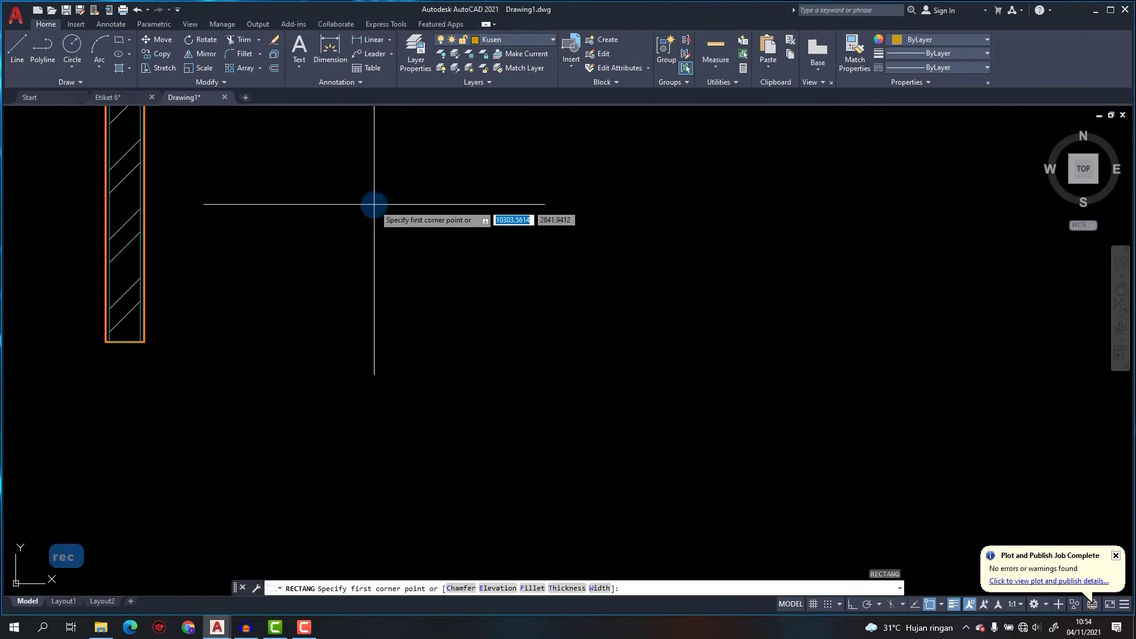
left_click(374, 204)
type("@ 60 12")
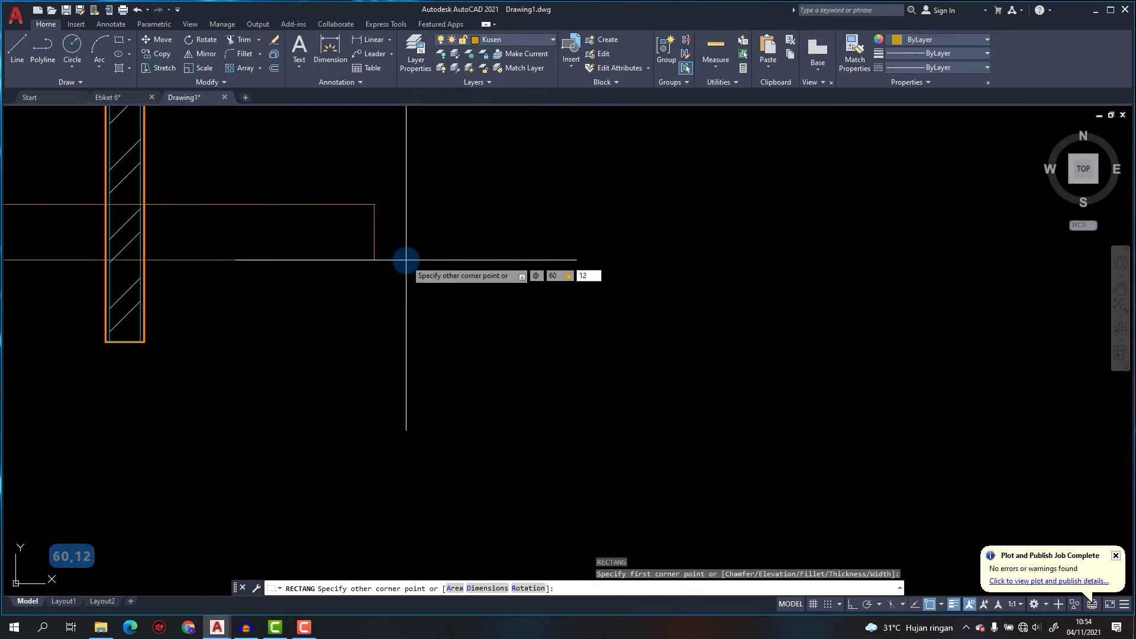
type("0")
key("Return")
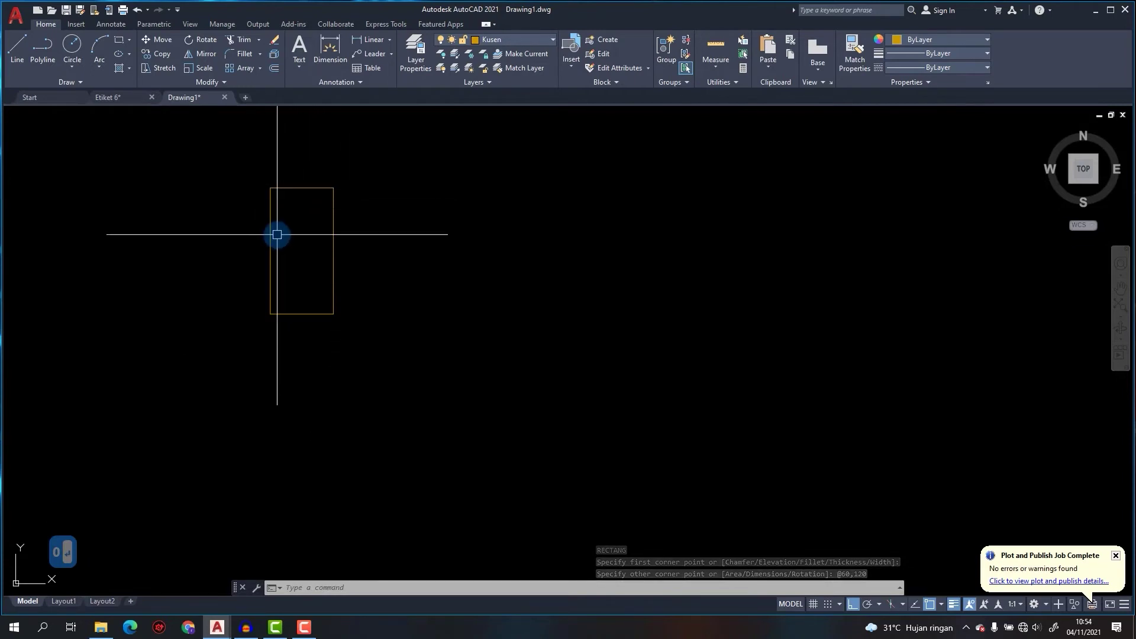
middle_click_drag(363, 279, 353, 308)
key("Escape")
key("Escape")
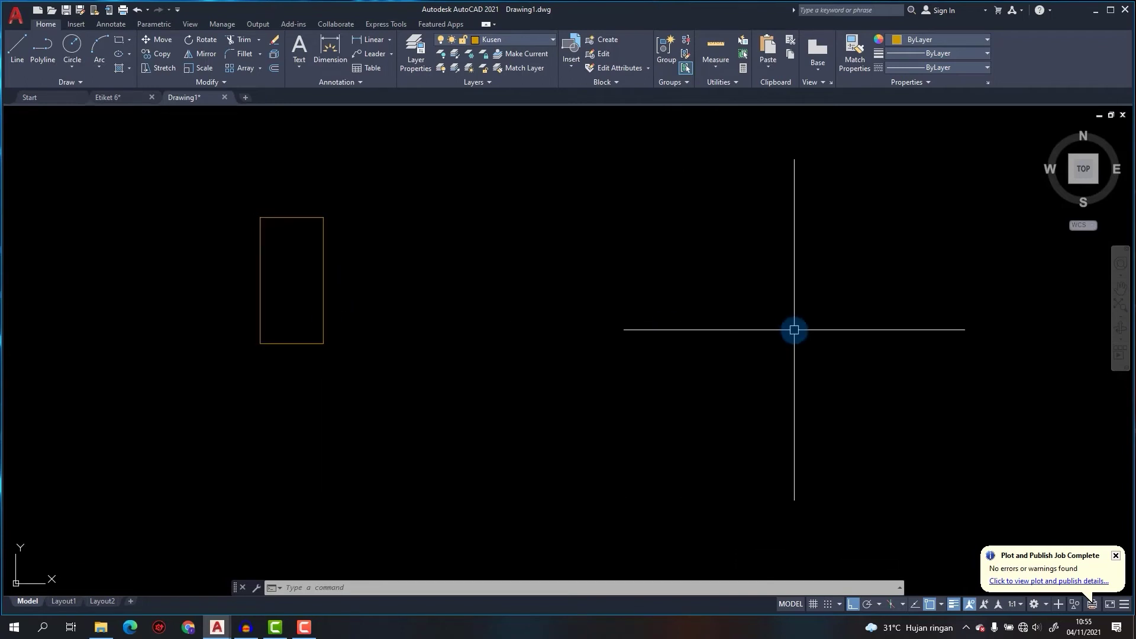
Draw a 900 by 30 horizontal rectangle to the right of the 60 by 120 rectangle.
key("Return")
left_click(387, 286)
key("F8")
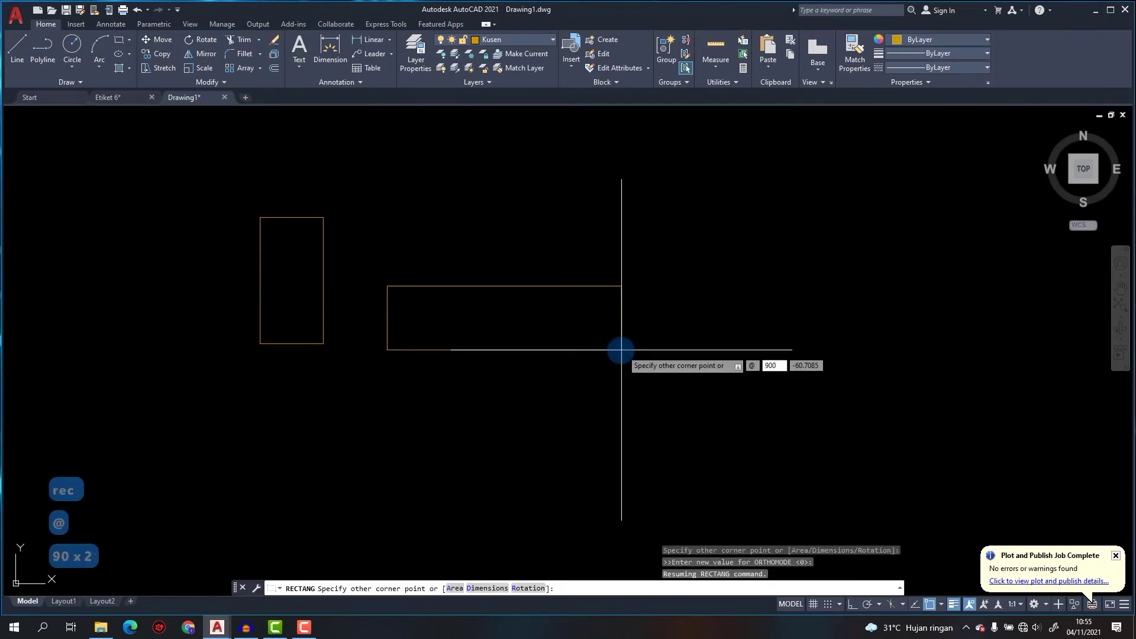
type(",30")
key("Return")
Move the long rectangle so its upper left corner meets the upper right corner of the upright rectangle.
left_click(414, 253)
type("m")
key("space")
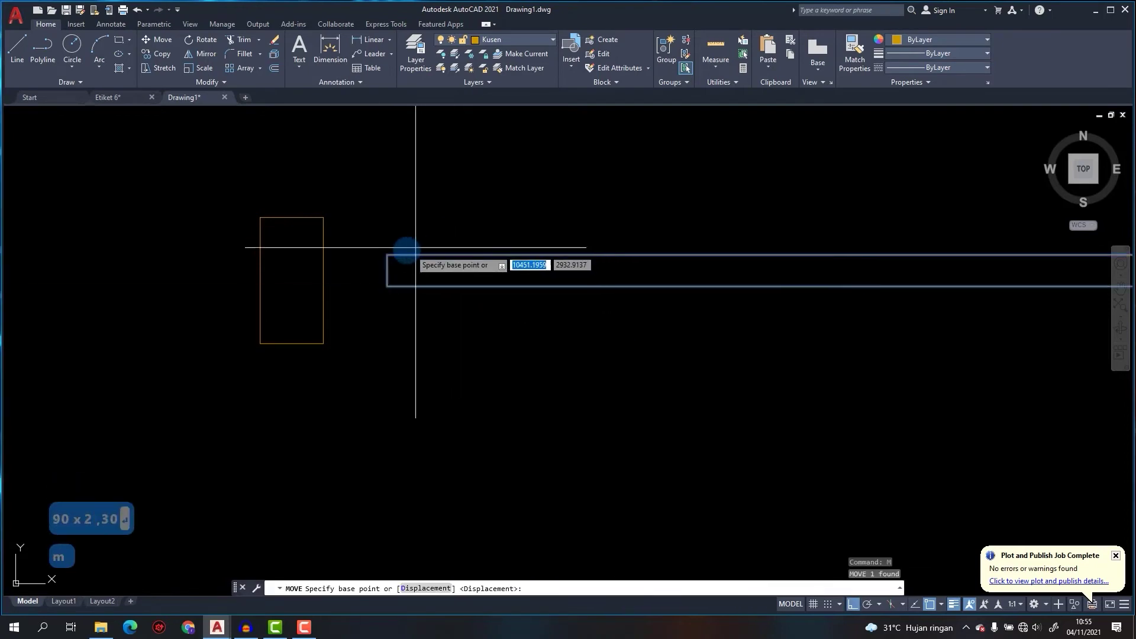
left_click(387, 254)
left_click(323, 218)
Mirror the upright rectangle about a vertical line through the long rectangle's midpoint, keeping the original.
scroll(329, 281, "down", 4)
left_click(313, 291)
type("mi")
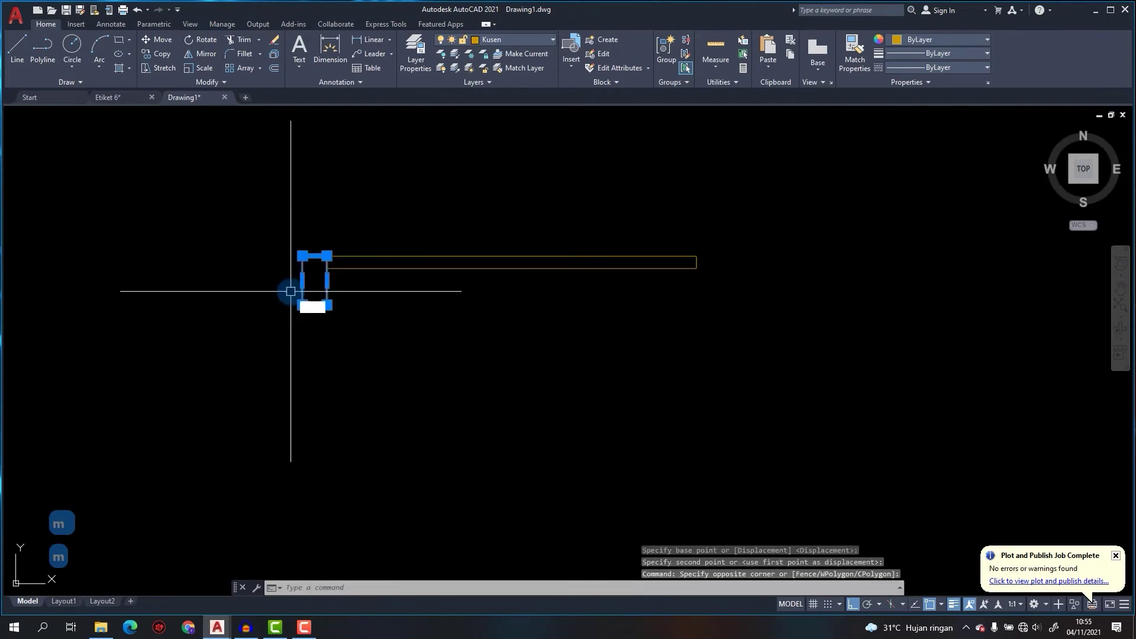
key("Return")
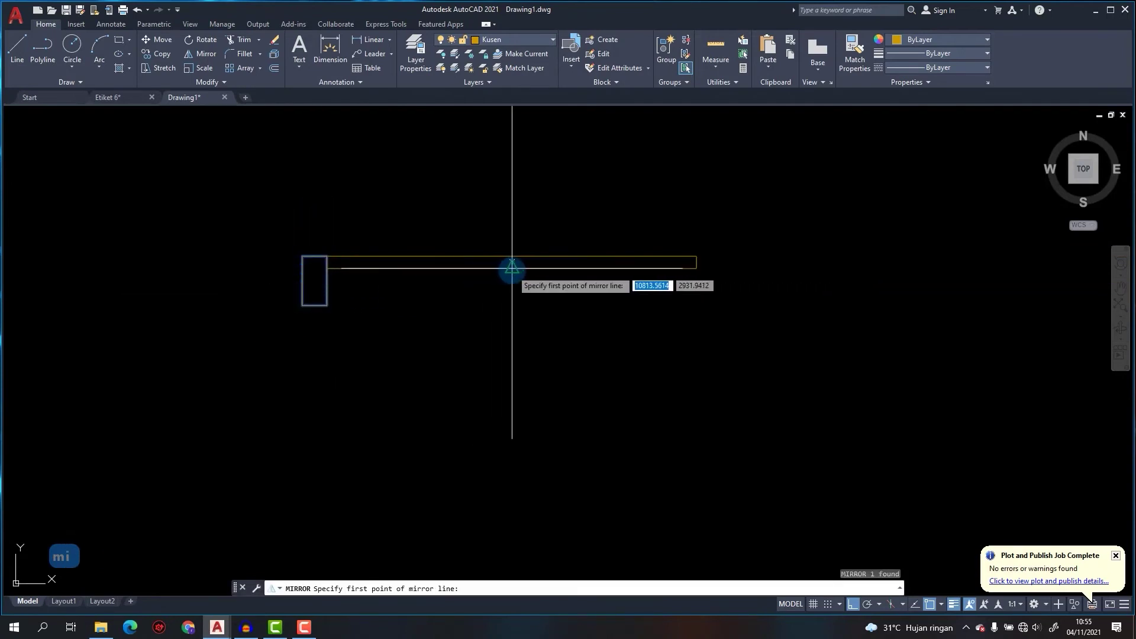
left_click(510, 263)
left_click(509, 322)
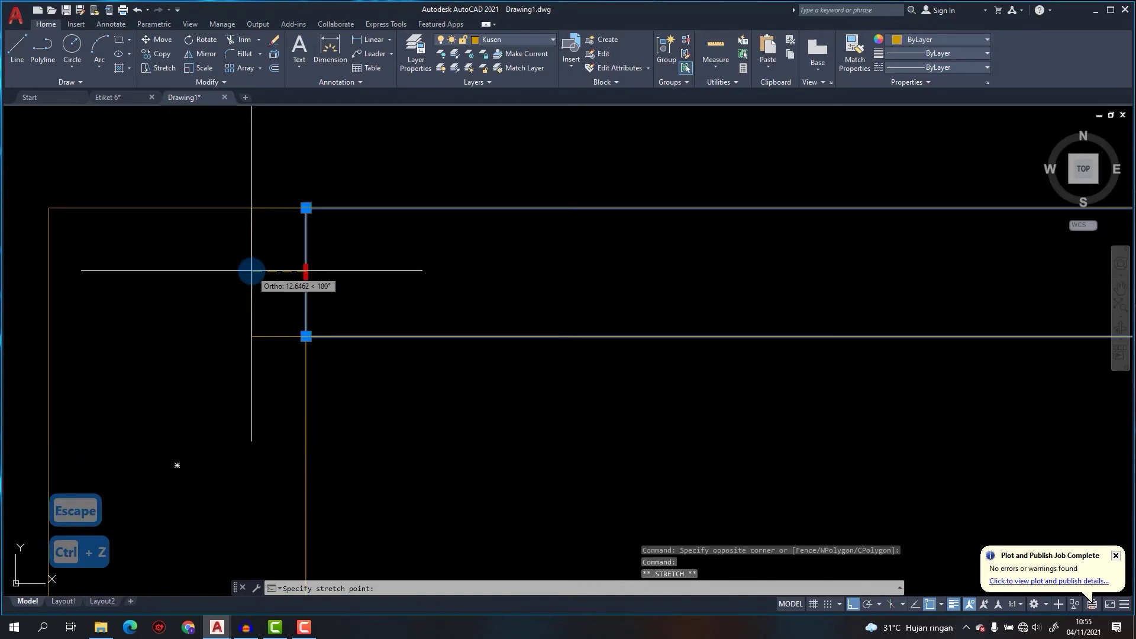
Stretch the long rectangle's left edge 10 units outward into the left upright rectangle.
type("10")
key("Return")
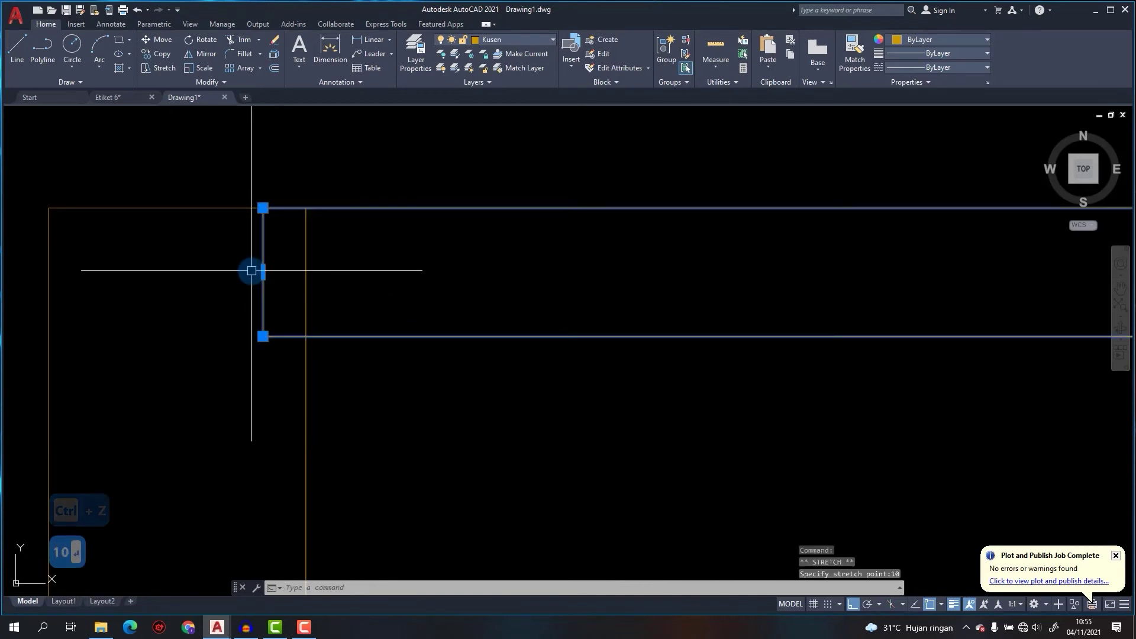
scroll(251, 270, "down", 6)
key("Escape")
scroll(633, 272, "up", 4)
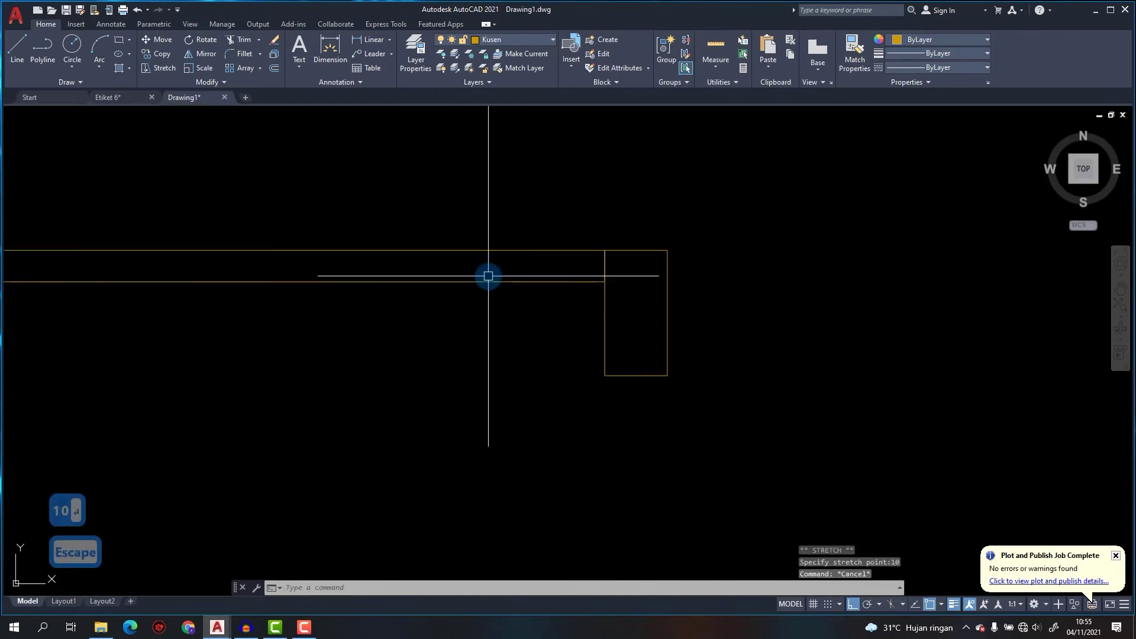
Stretch the long rectangle's right edge 10 units outward into the right upright rectangle.
left_click(471, 306)
left_click(604, 265)
left_click(604, 266)
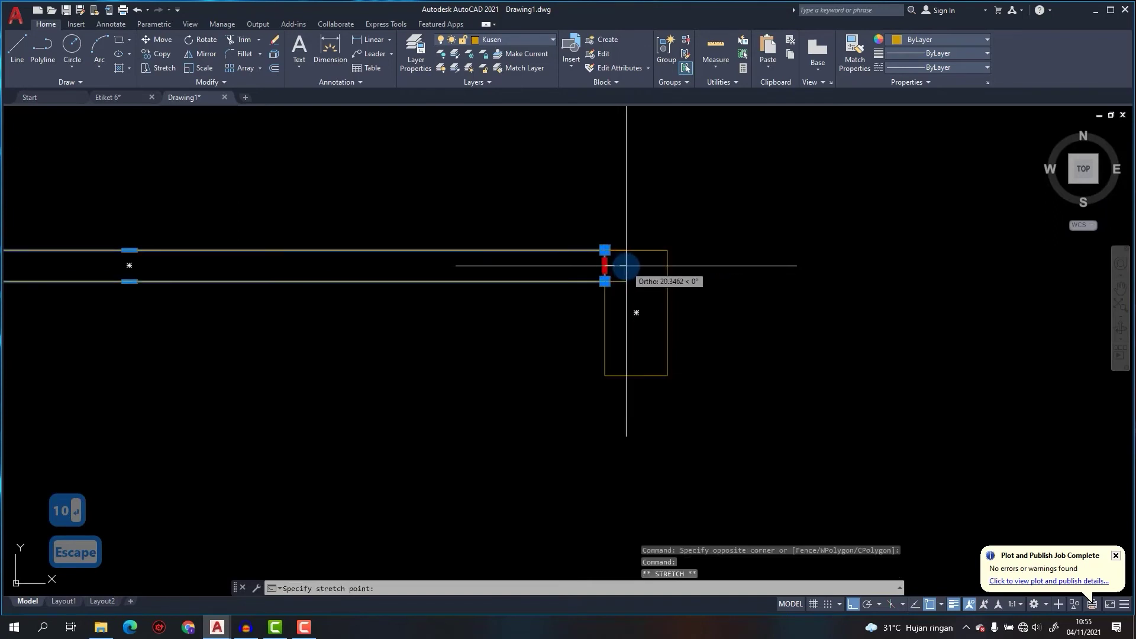
key("Down")
key("Escape")
key("Escape")
scroll(609, 263, "up", 6)
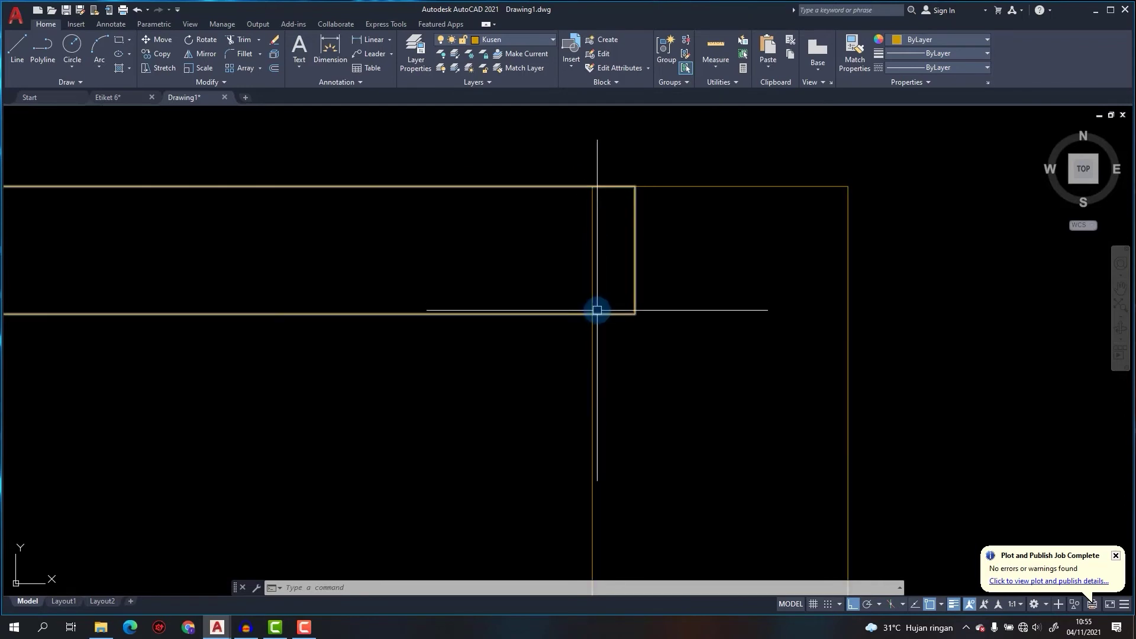
scroll(595, 230, "down", 1)
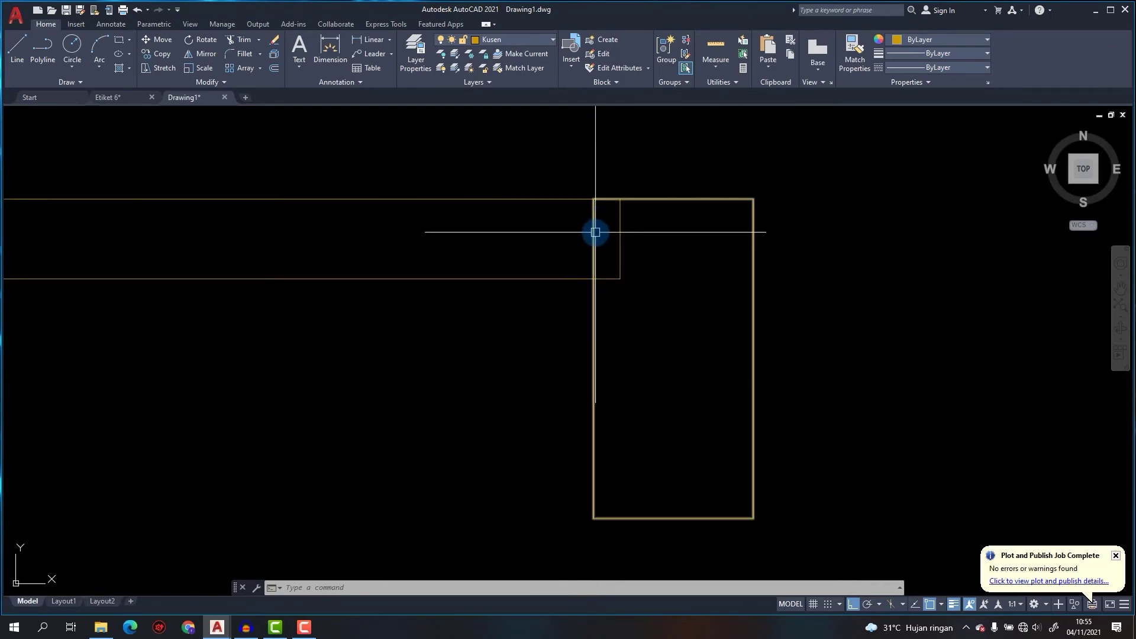
Create a boundary polyline of the notched right upright around the long rectangle's end, and erase the original upright rectangle.
type("bo")
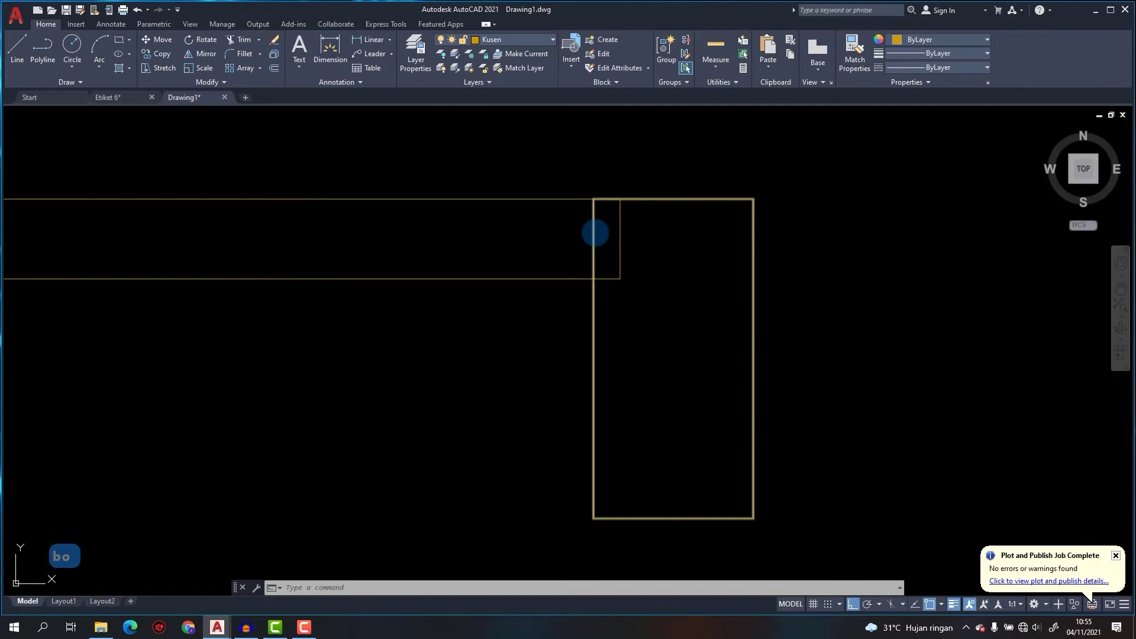
key("Return")
left_click(433, 150)
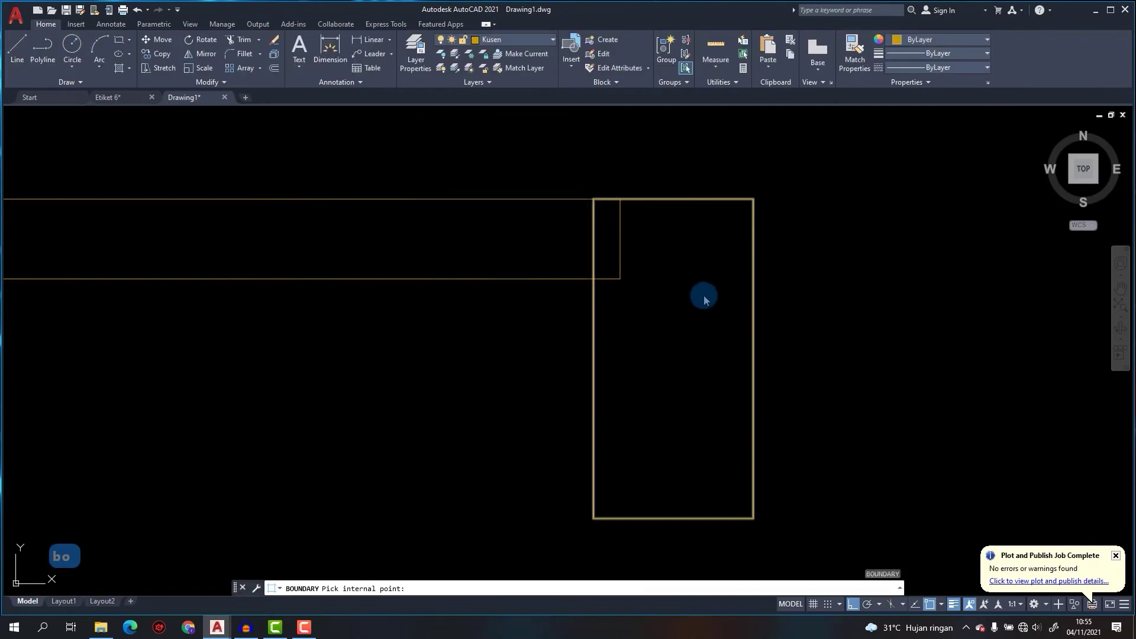
left_click(691, 297)
key("Return")
left_click(593, 248)
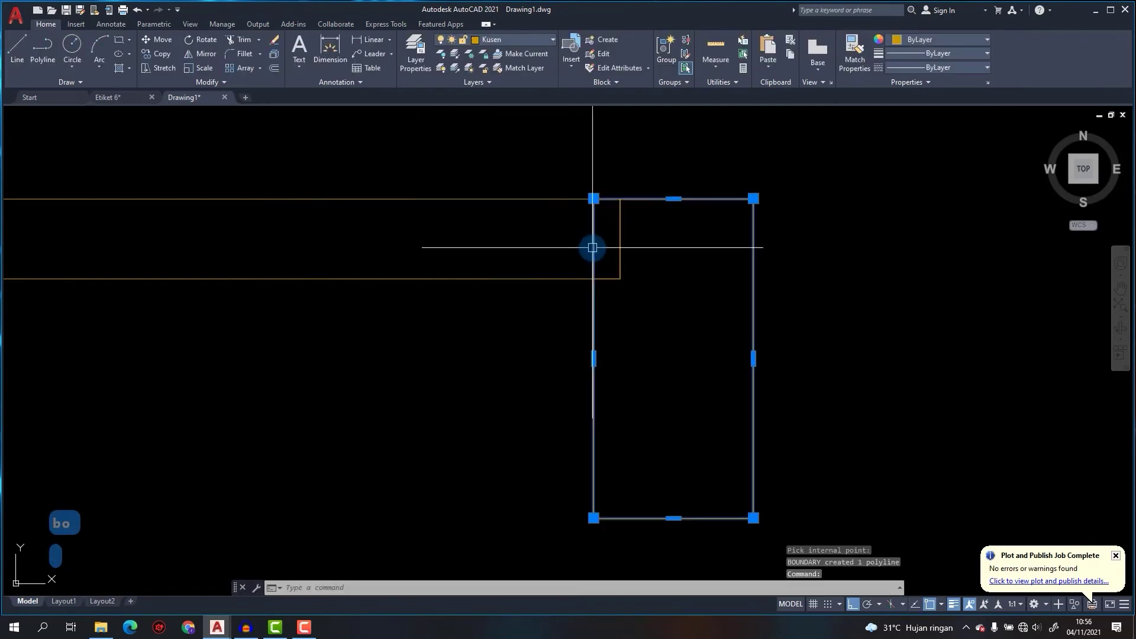
type("e")
key("Return")
Create the same notched boundary polyline for the left upright and erase its original rectangle.
scroll(490, 246, "down", 3)
middle_click_drag(116, 253, 604, 305)
middle_click_drag(251, 322, 611, 254)
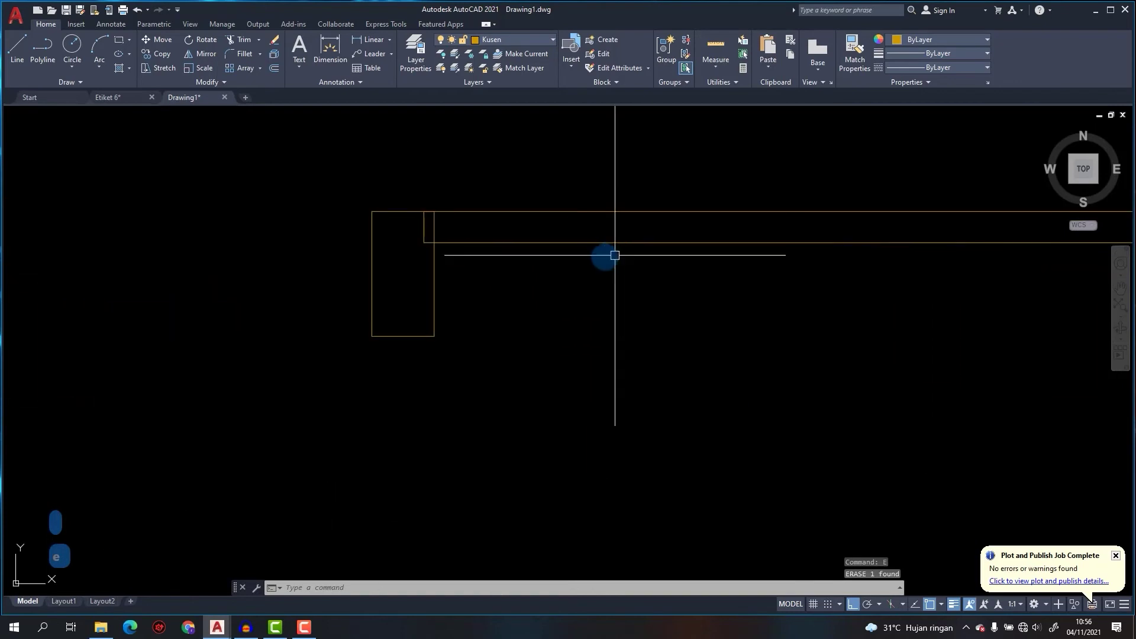
key("space")
left_click(410, 263)
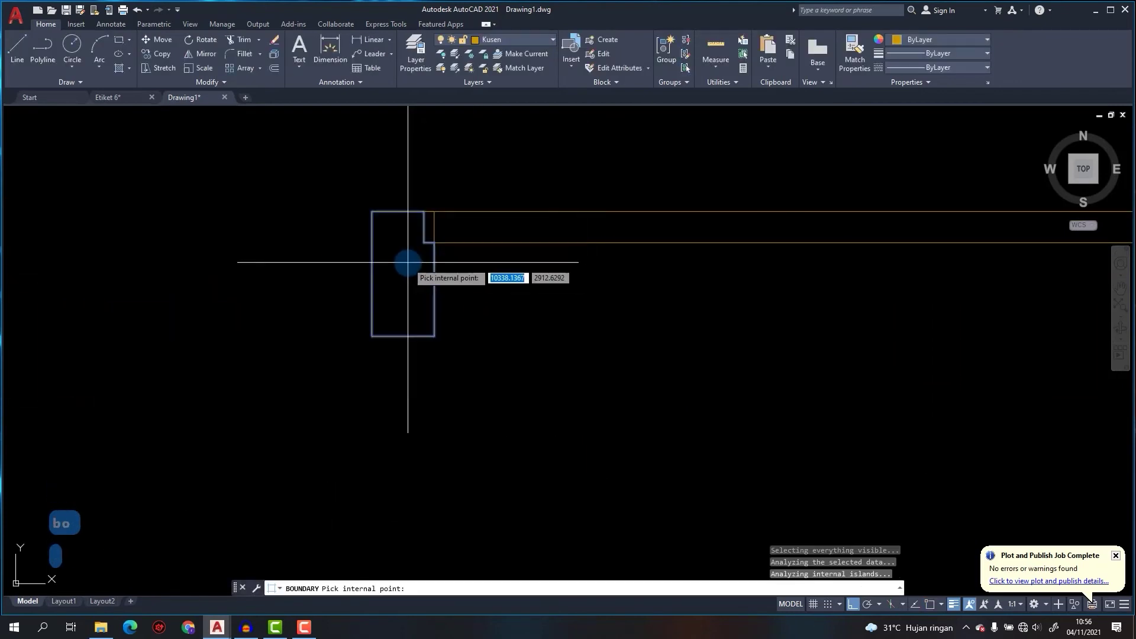
key("Return")
scroll(434, 225, "up", 4)
left_click(433, 225)
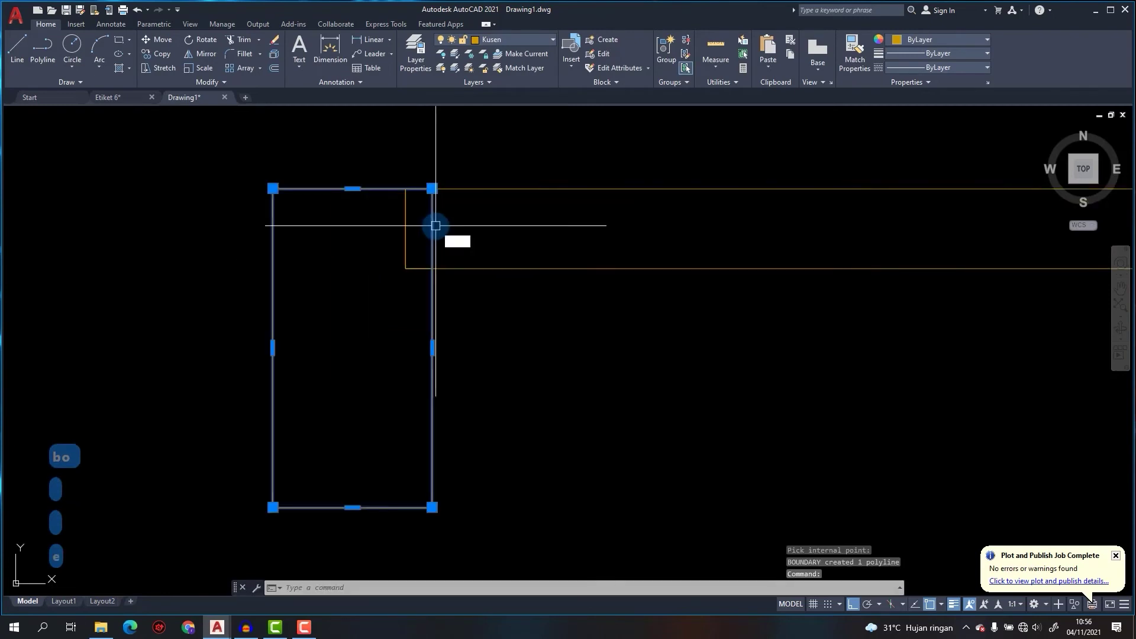
type("e")
key("Return")
left_click(432, 296)
key("Escape")
scroll(434, 300, "down", 5)
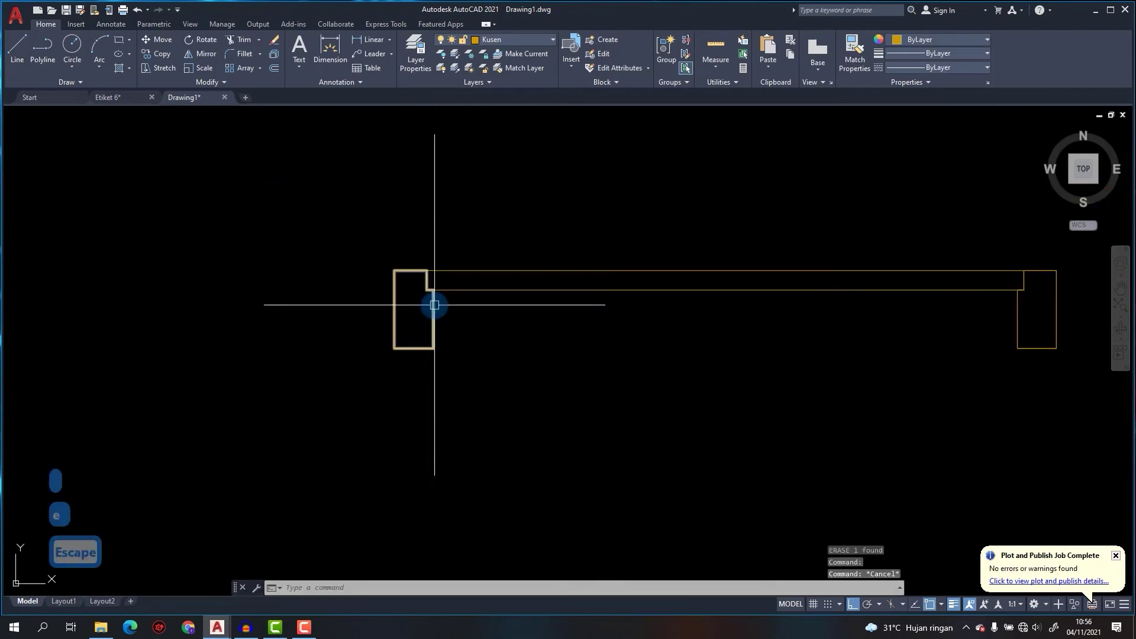
key("Escape")
key("Escape")
Rotate the long rectangle about its upper left corner so it stands vertically above the left upright as an open door leaf.
middle_click_drag(506, 296, 392, 306)
left_click(393, 306)
left_click(373, 272)
type("ro")
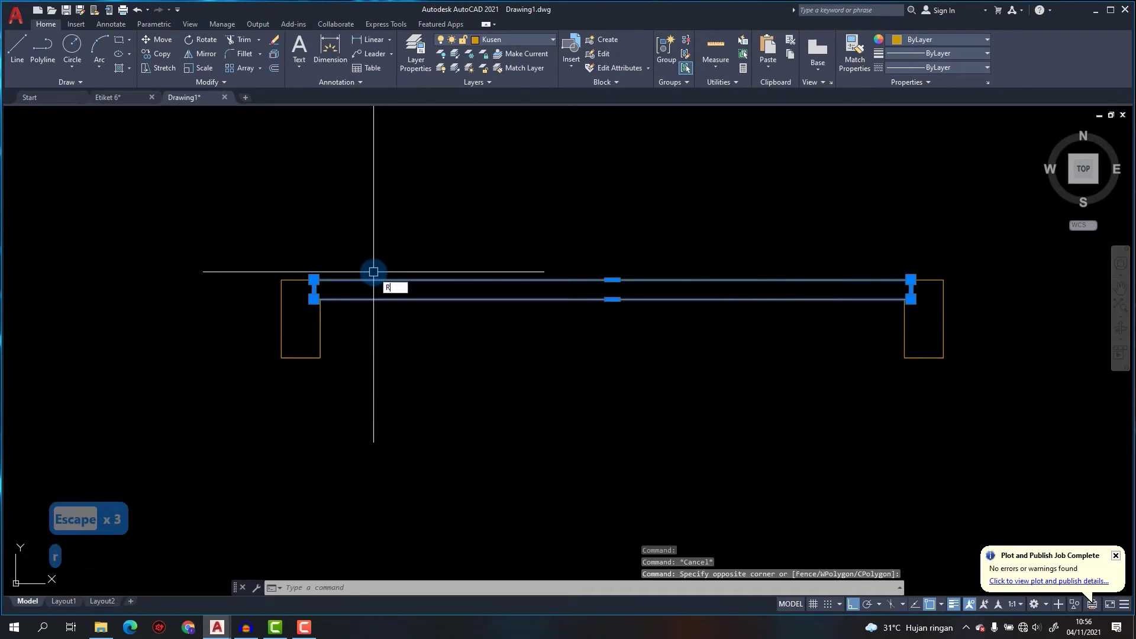
key("Return")
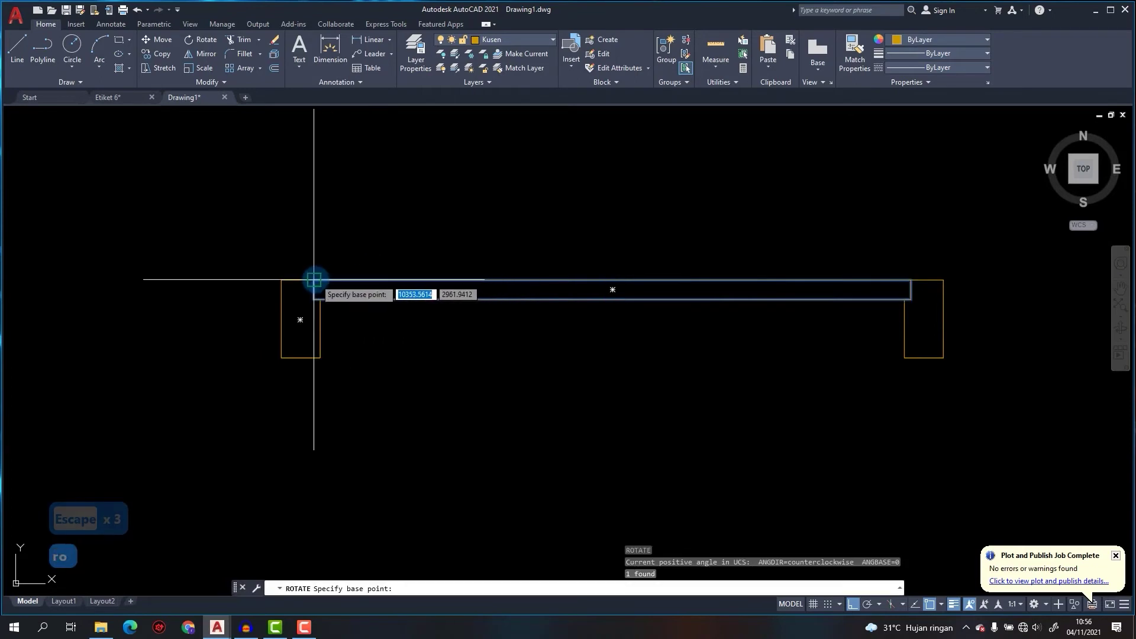
left_click(313, 280)
scroll(456, 309, "down", 3)
left_click(452, 309)
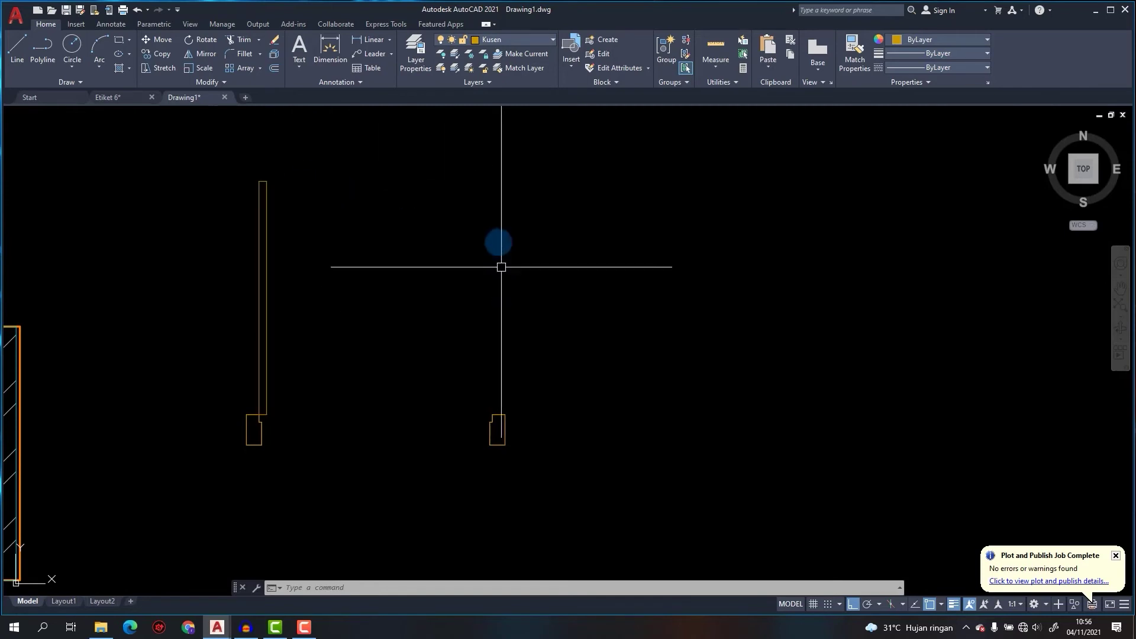
Create a new layer named PUTUS and make it the current layer.
left_click(515, 41)
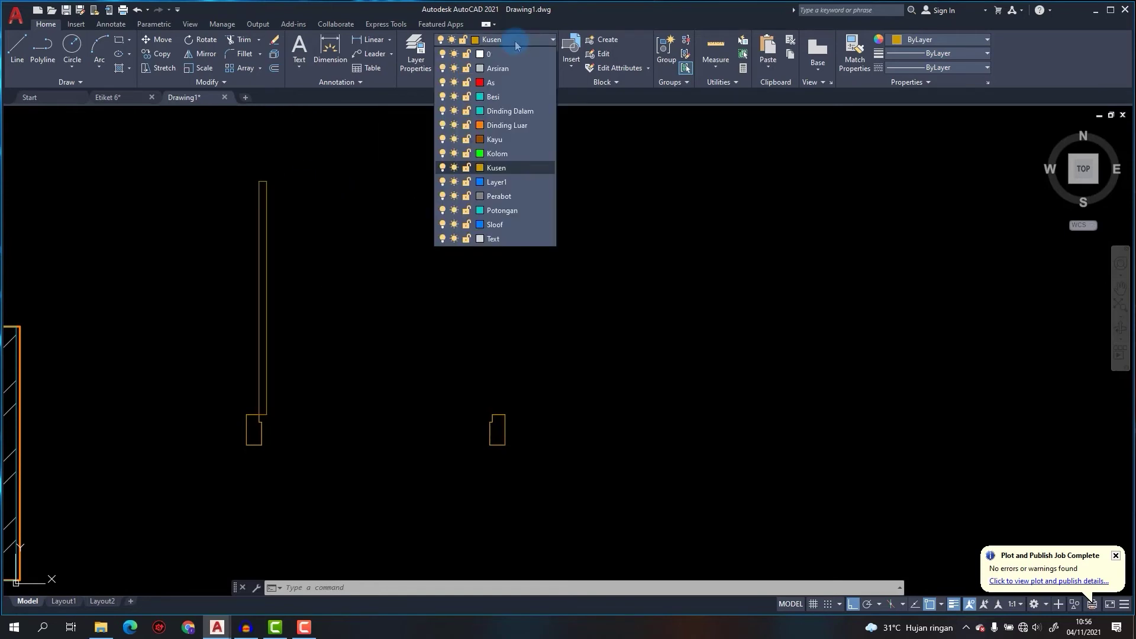
key("Escape")
type("la")
key("Return")
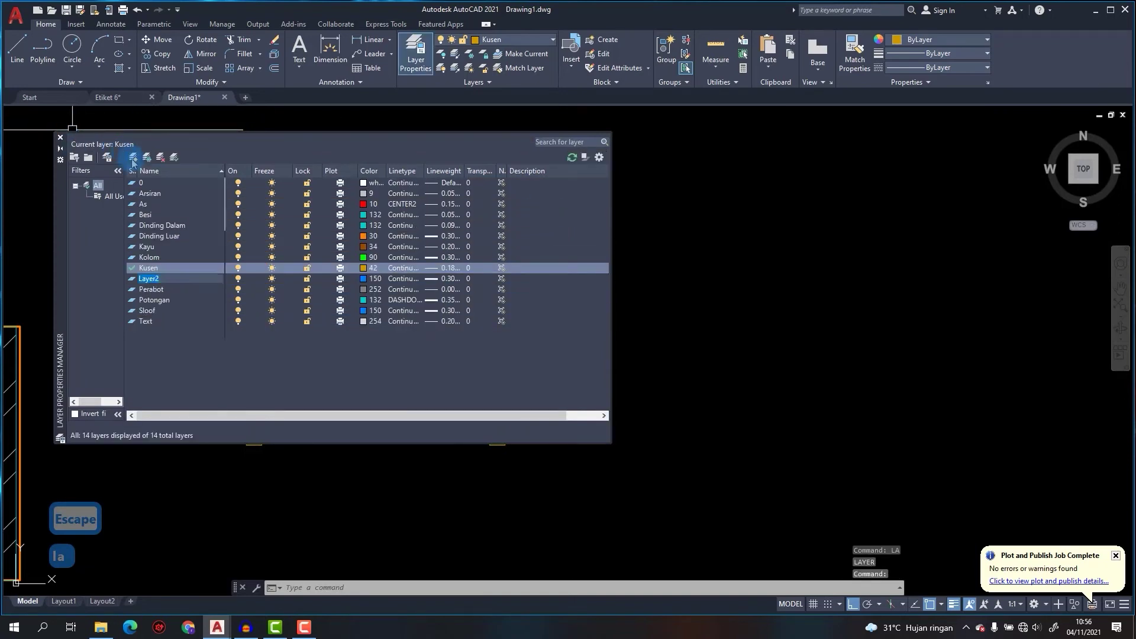
type("PU")
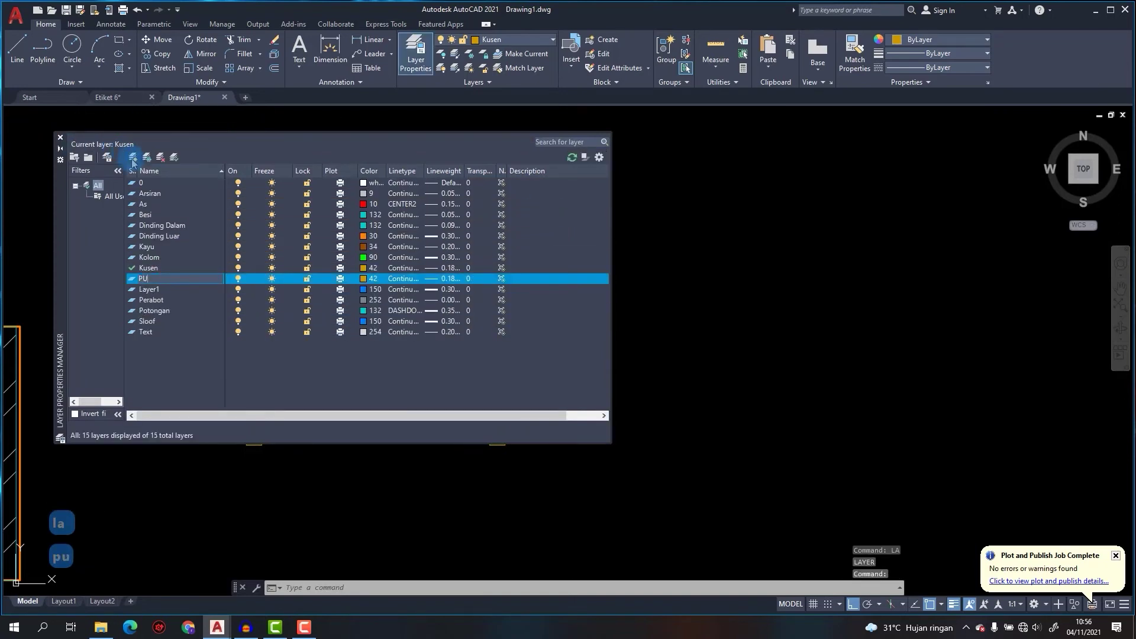
type("TUS")
key("alt+c")
left_click(60, 137)
Draw a circle of radius 920 centred on the door leaf's lower left corner, reaching the right upright's upper left corner.
type("c")
key("Return")
scroll(284, 384, "up", 4)
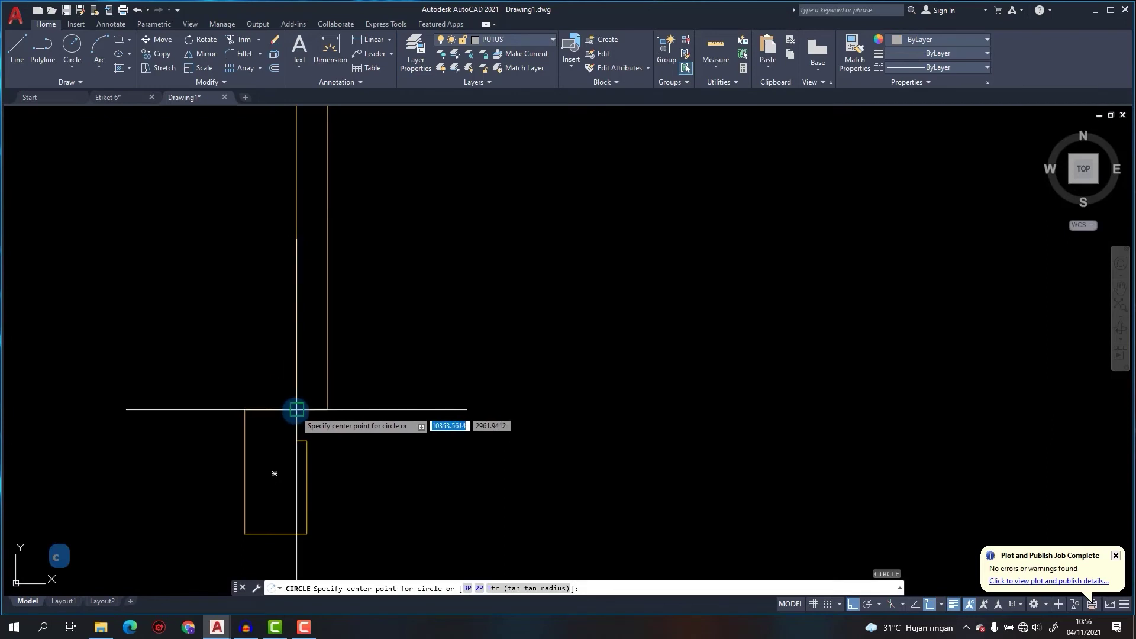
left_click(296, 408)
scroll(662, 444, "down", 4)
scroll(738, 406, "up", 2)
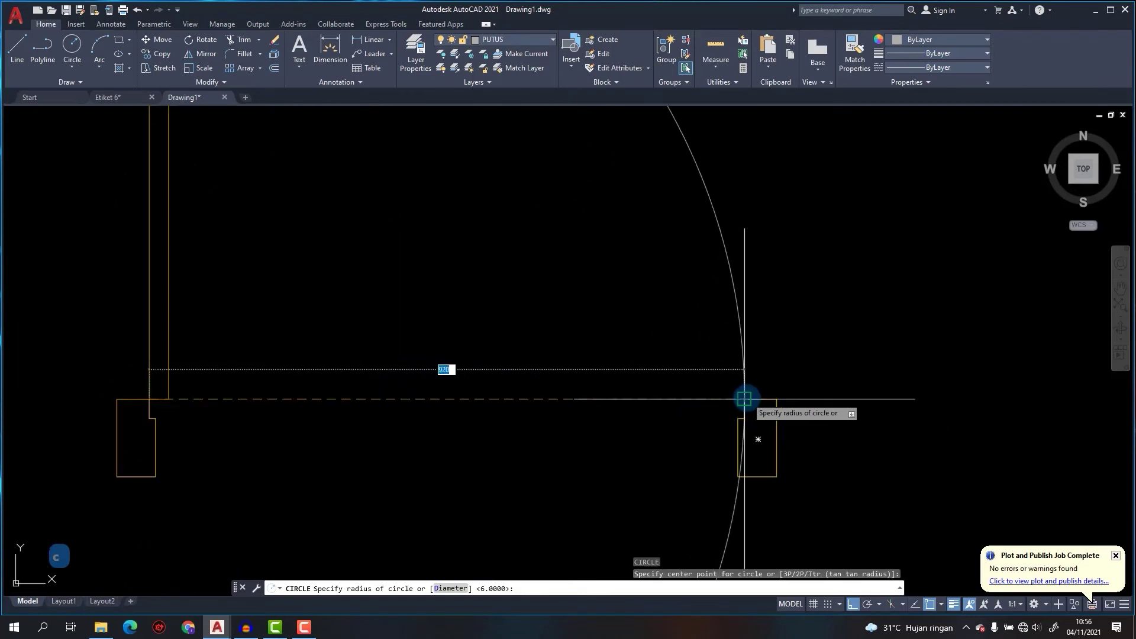
left_click(745, 399)
key("Return")
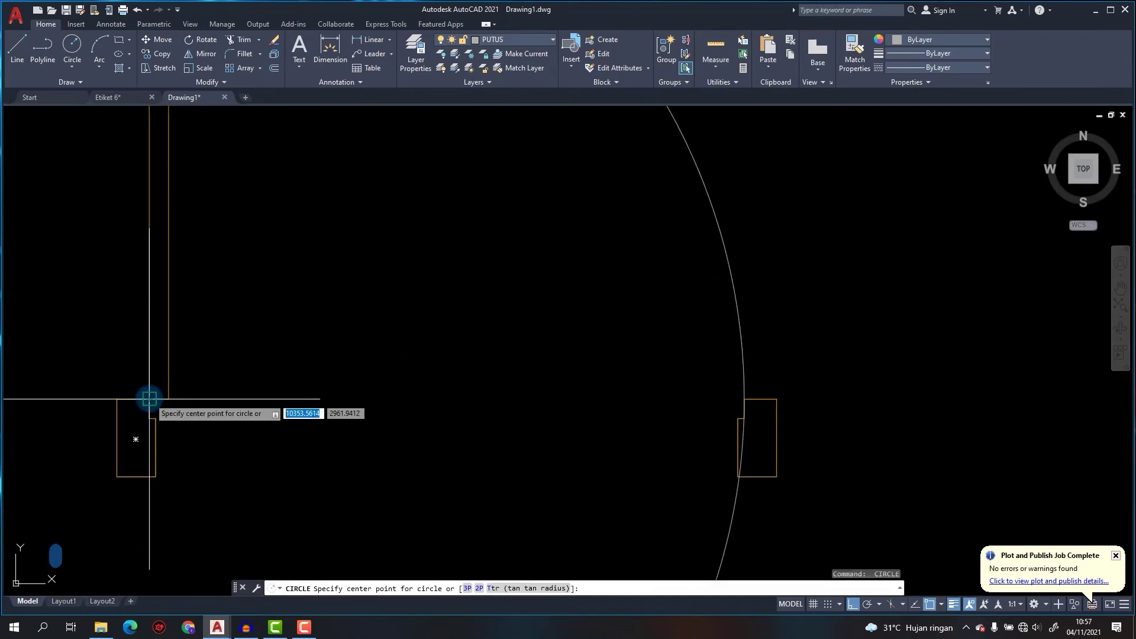
key("Escape")
scroll(627, 379, "down", 2)
middle_click_drag(627, 379, 587, 392)
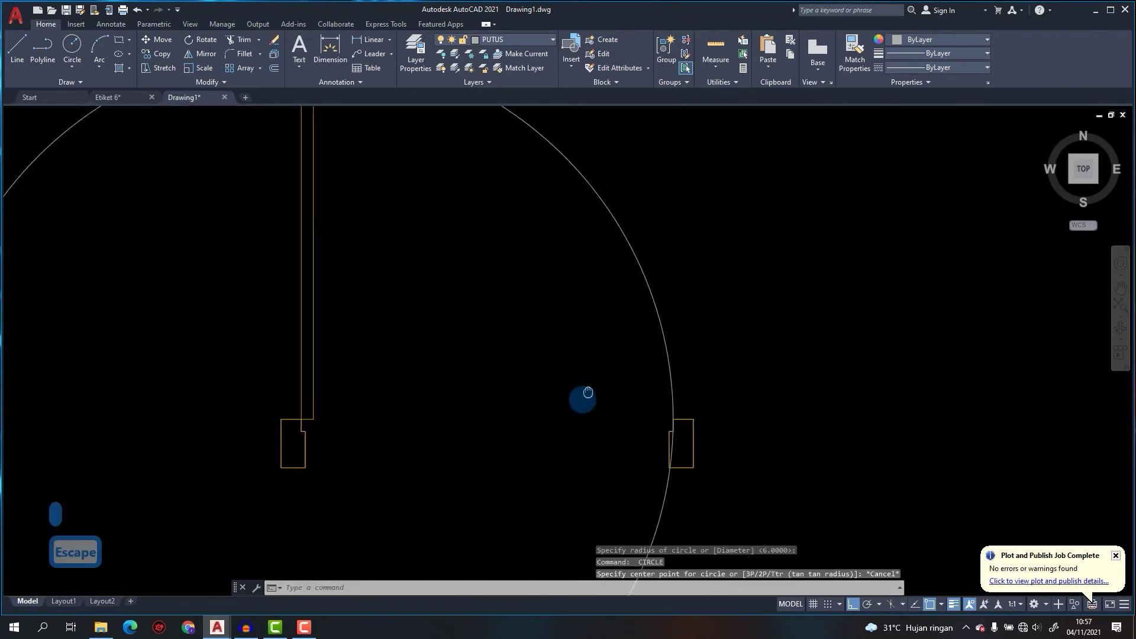
scroll(530, 309, "down", 4)
type("t")
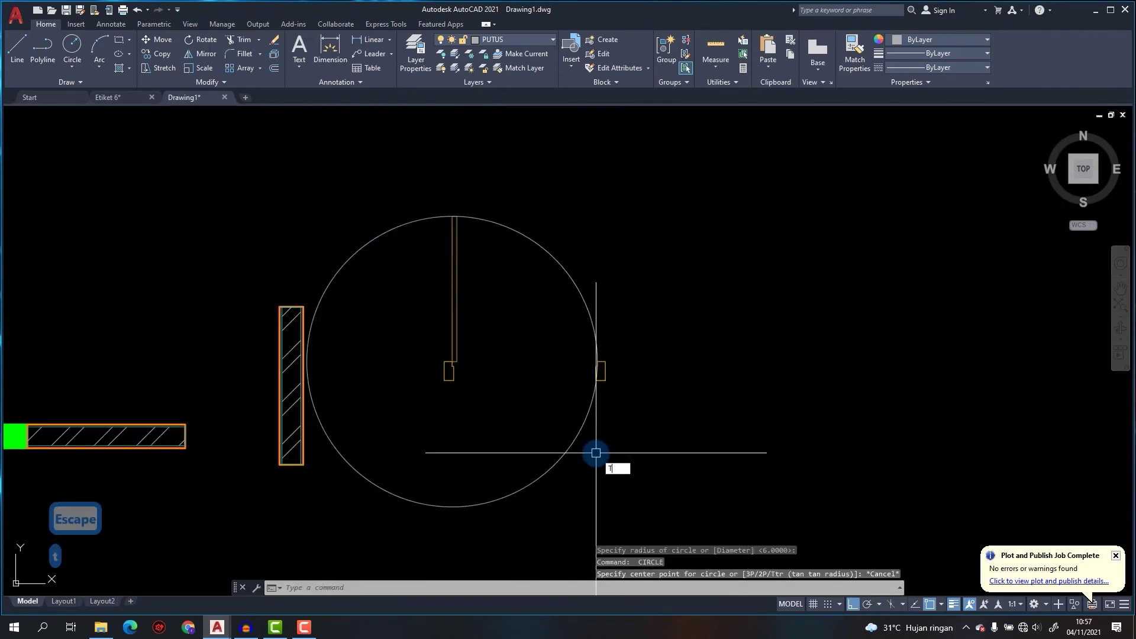
type("r")
key("space")
key("Escape")
key("Escape")
key("Escape")
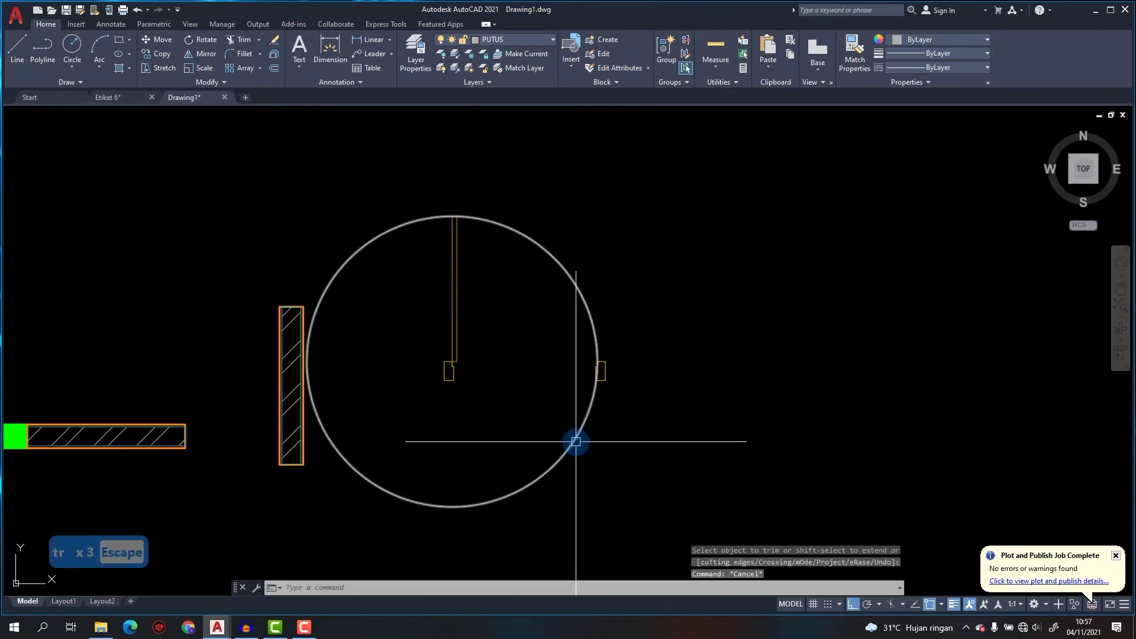
Trim the circle to the quarter arc running from the top of the door leaf to the right upright.
type("tr")
key("space")
left_click(575, 442)
scroll(451, 217, "up", 10)
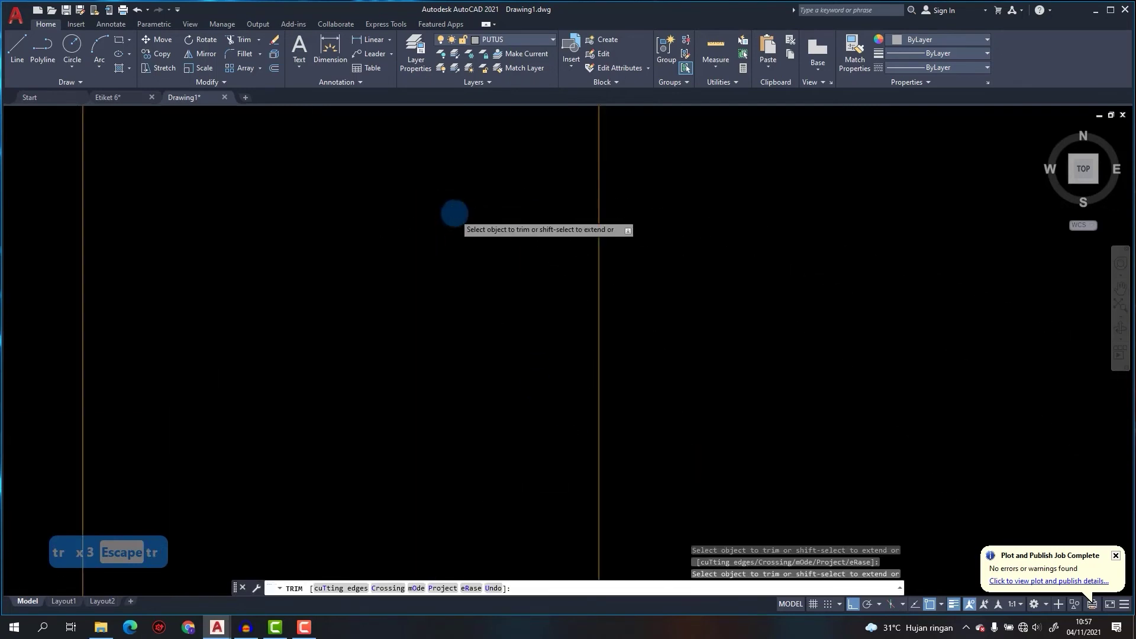
middle_click_drag(452, 217, 432, 505)
scroll(528, 368, "down", 3)
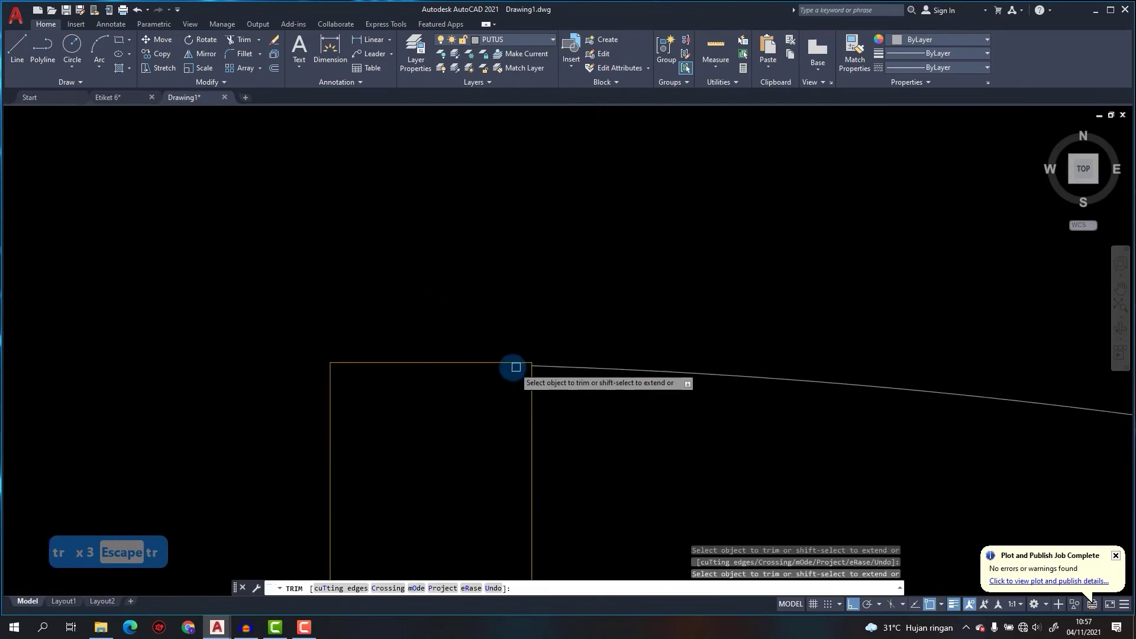
middle_click_drag(512, 370, 355, 182)
scroll(436, 246, "down", 8)
scroll(510, 306, "up", 5)
scroll(540, 436, "up", 5)
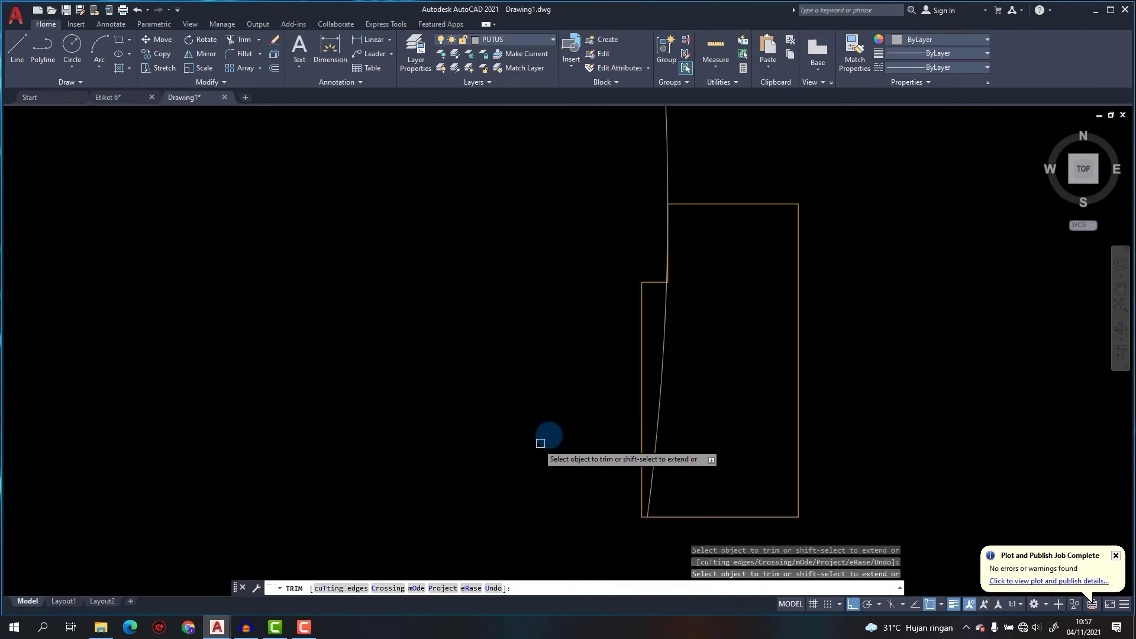
scroll(665, 284, "up", 6)
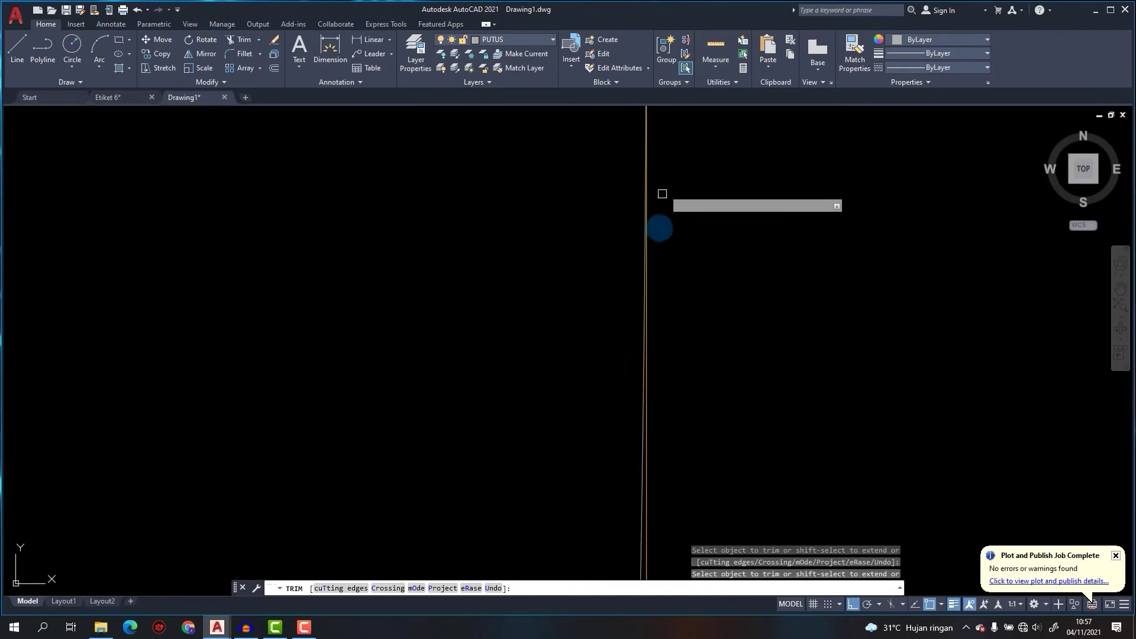
scroll(640, 375, "down", 10)
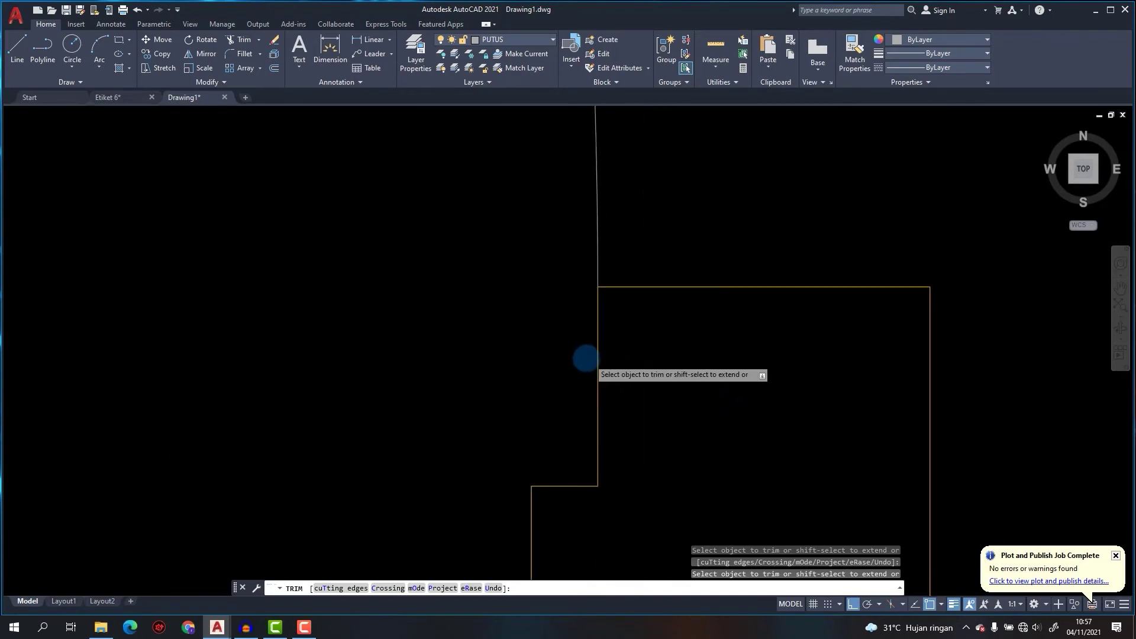
key("Escape")
Set the door swing arc's linetype scale to 15 in its properties so it displays as dashed.
left_click(566, 271)
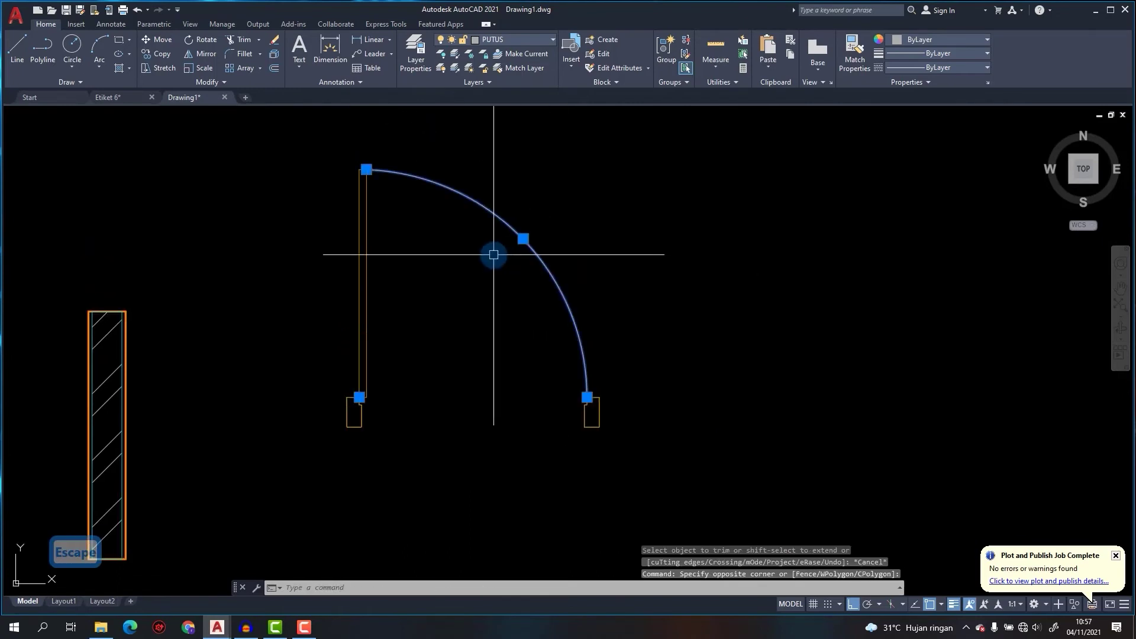
key("ctrl+1")
left_click(126, 108)
type("2")
type("15")
key("Return")
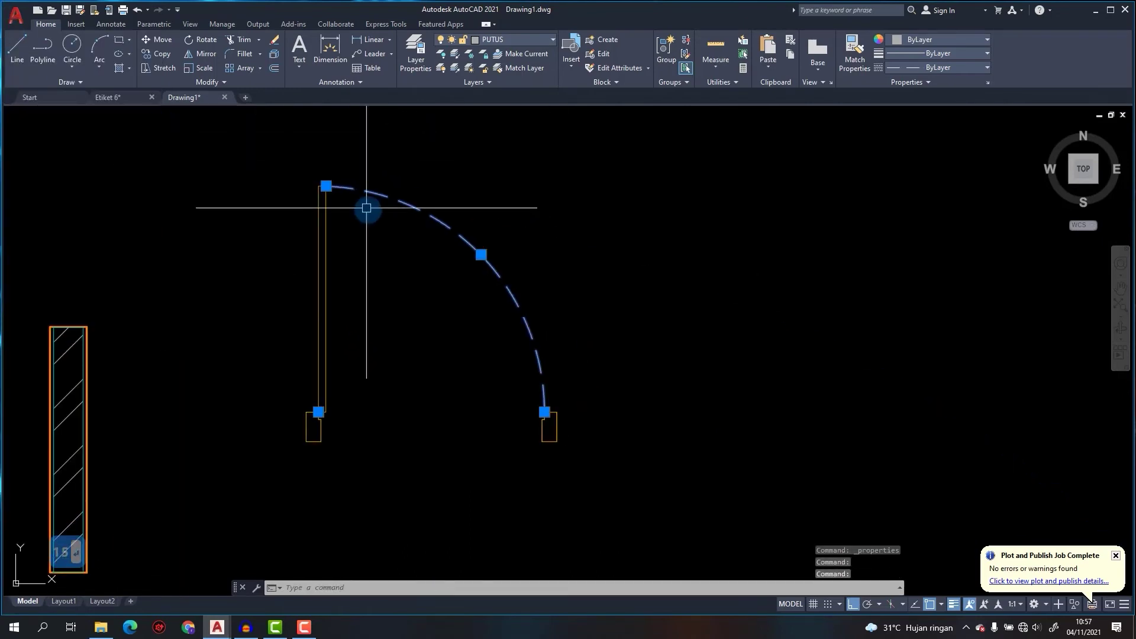
key("Escape")
Copy the complete door with its frame pieces and dashed swing arc to the empty area on its right.
scroll(350, 222, "down", 2)
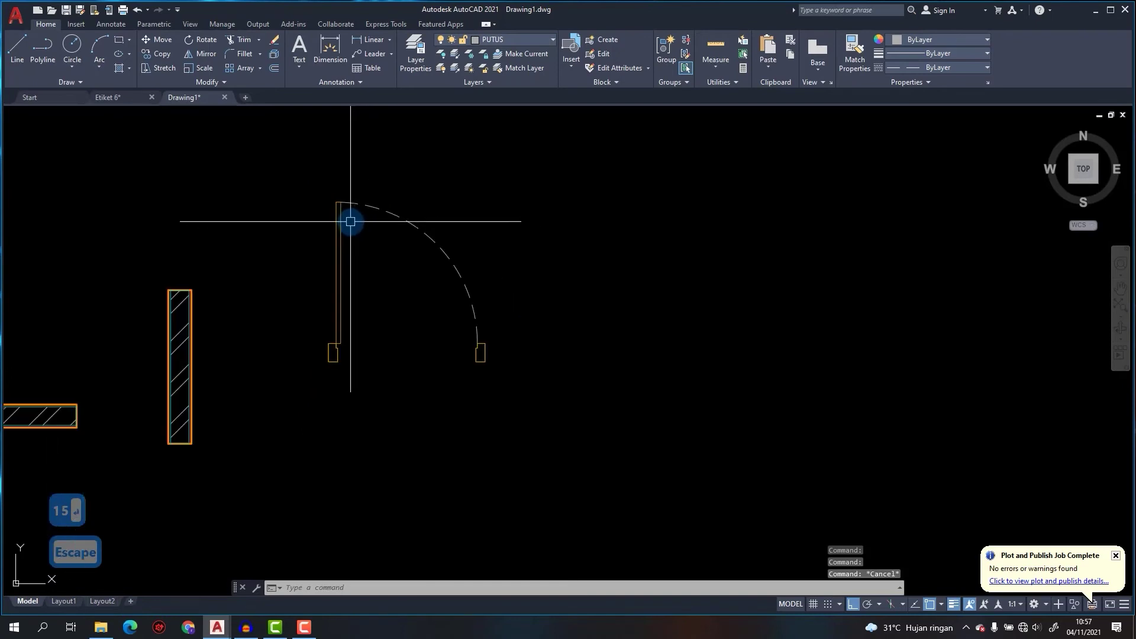
left_click(277, 147)
left_click(591, 437)
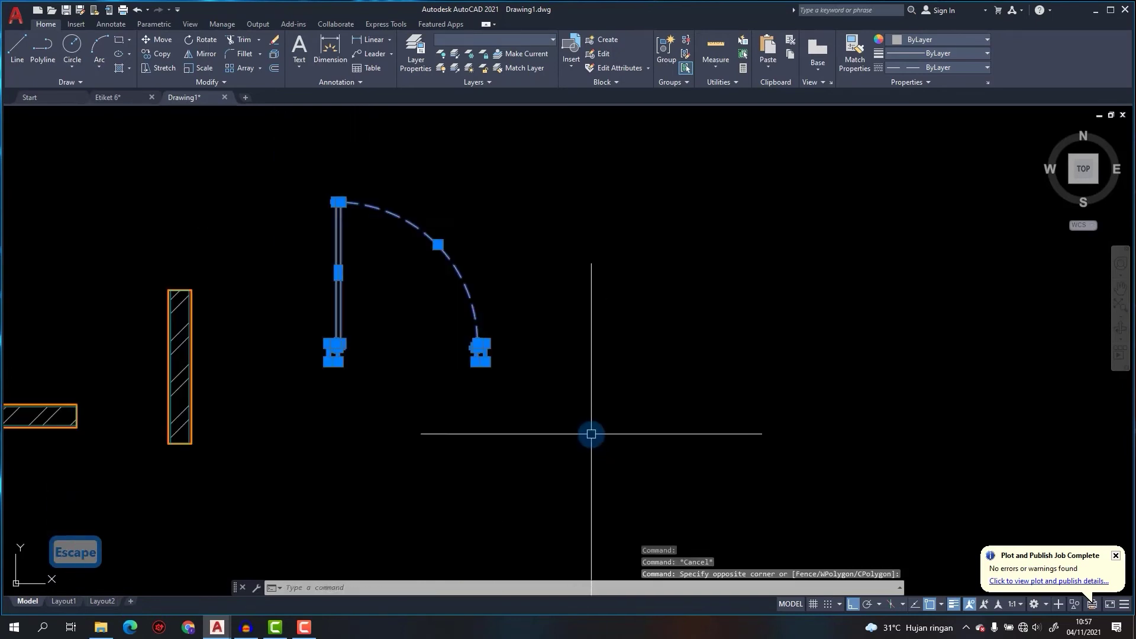
left_click(254, 171)
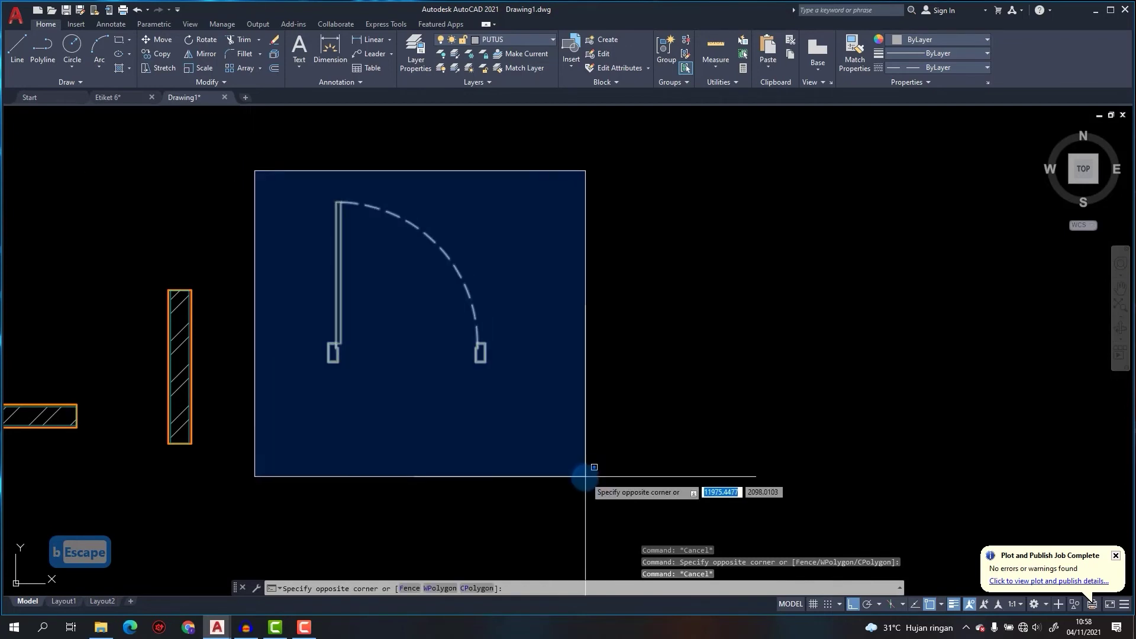
left_click(568, 436)
type("o")
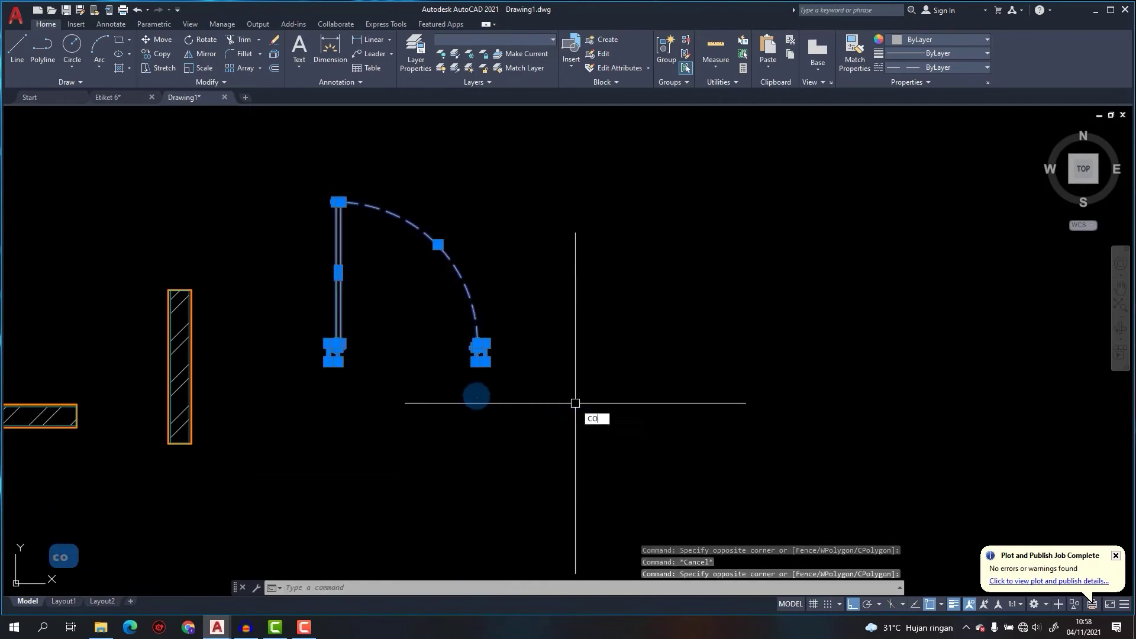
key("Return")
left_click(438, 388)
key("Escape")
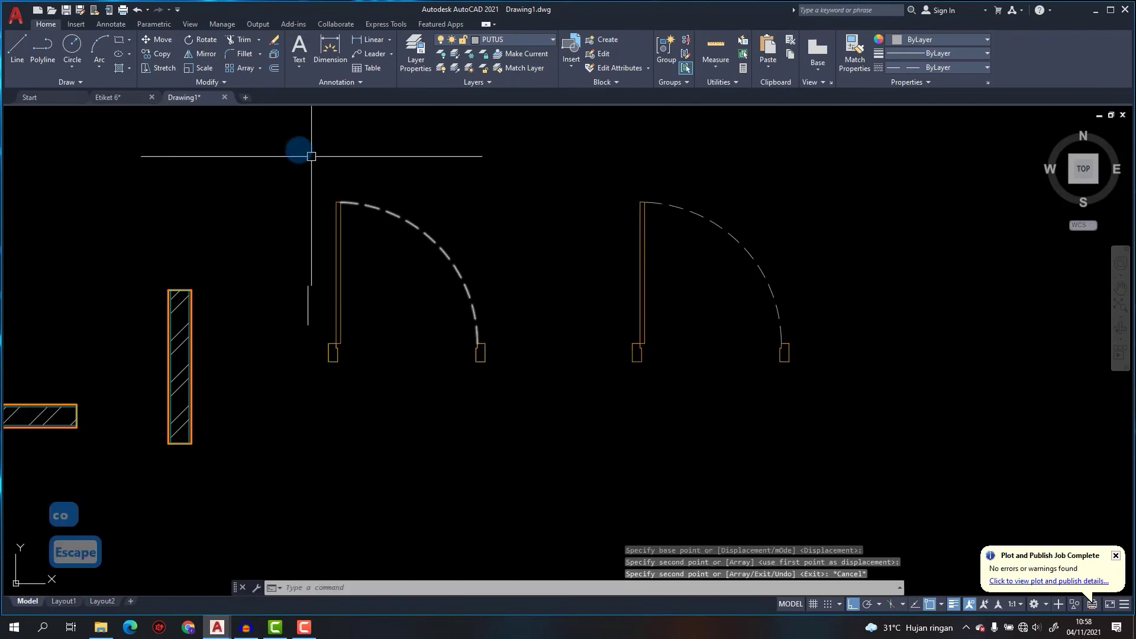
Define the original door with its frame and swing arc as block P90, with the left upright's lower left corner as base point.
left_click(290, 143)
left_click(532, 413)
key("Return")
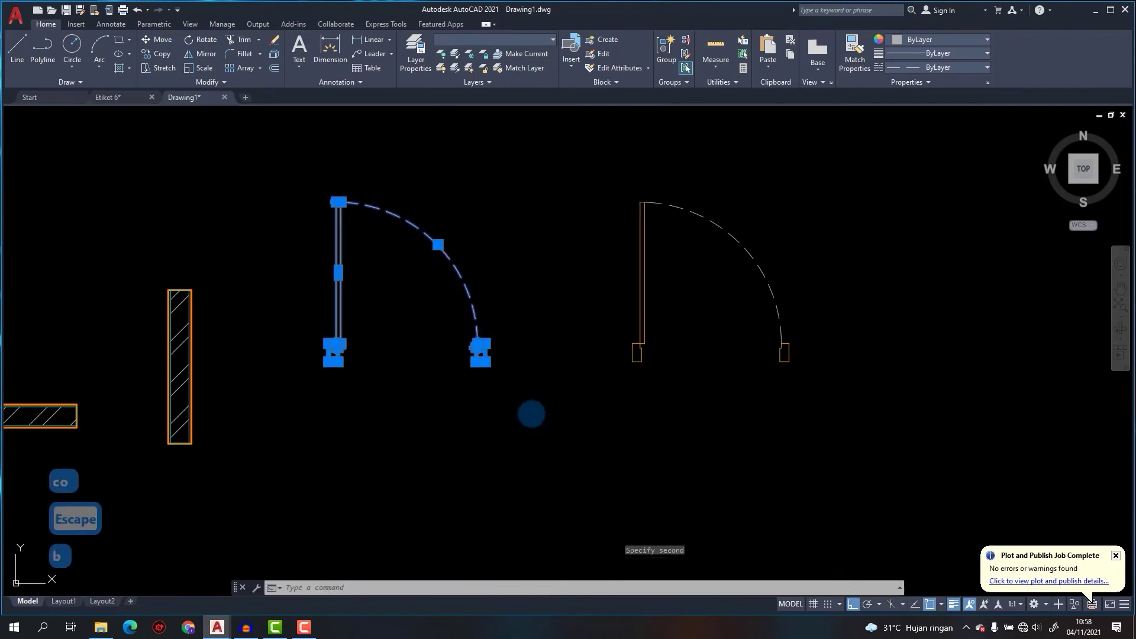
type("P90")
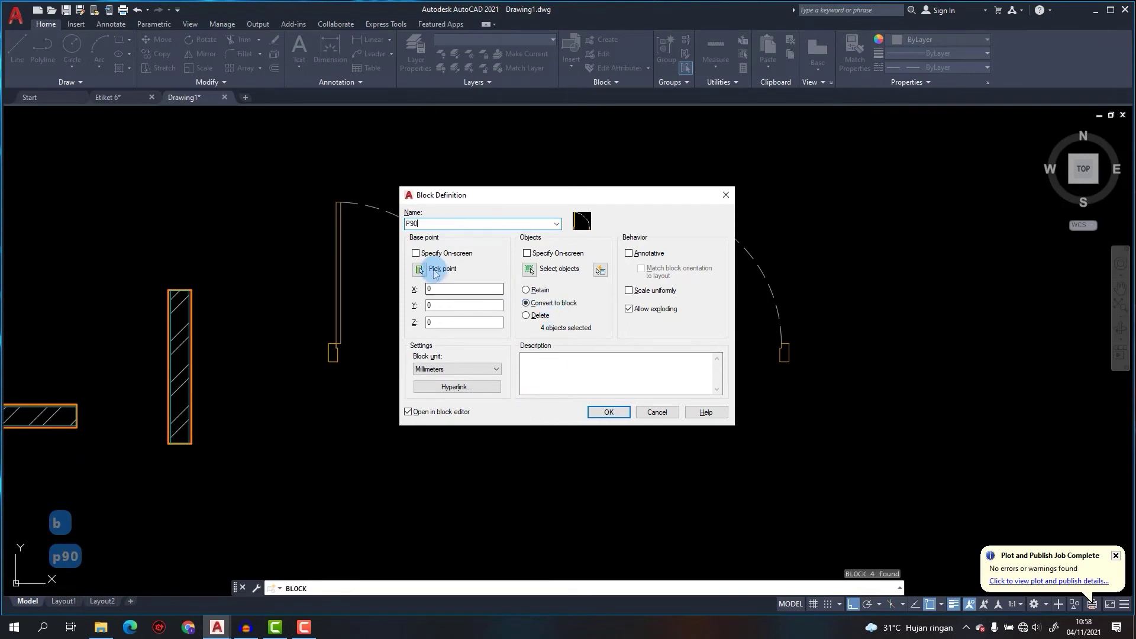
left_click(419, 270)
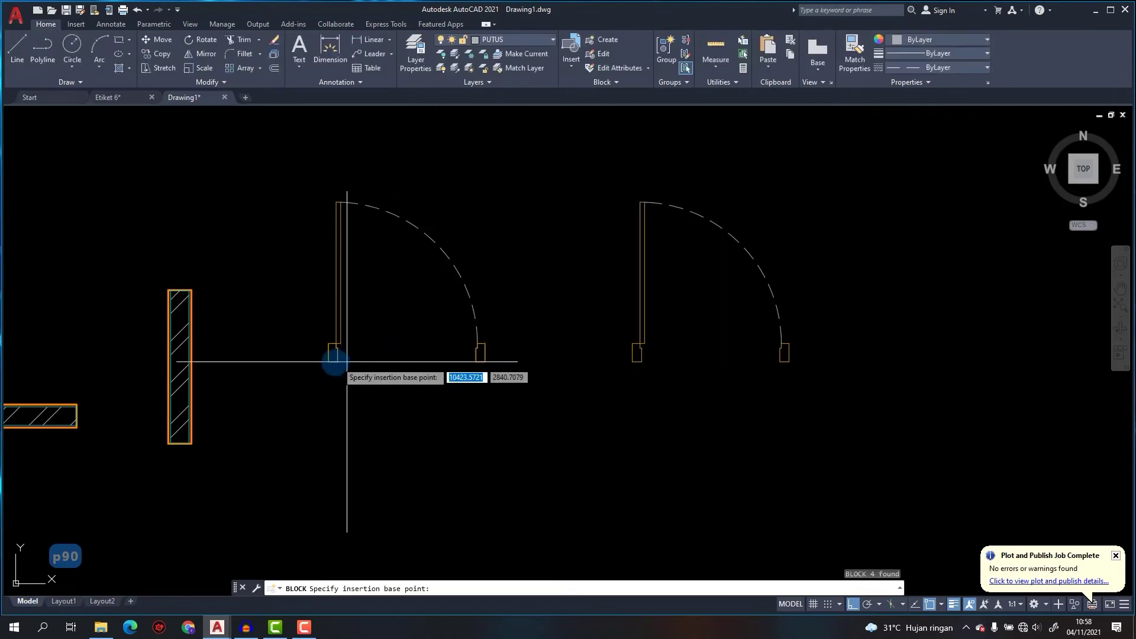
left_click(329, 361)
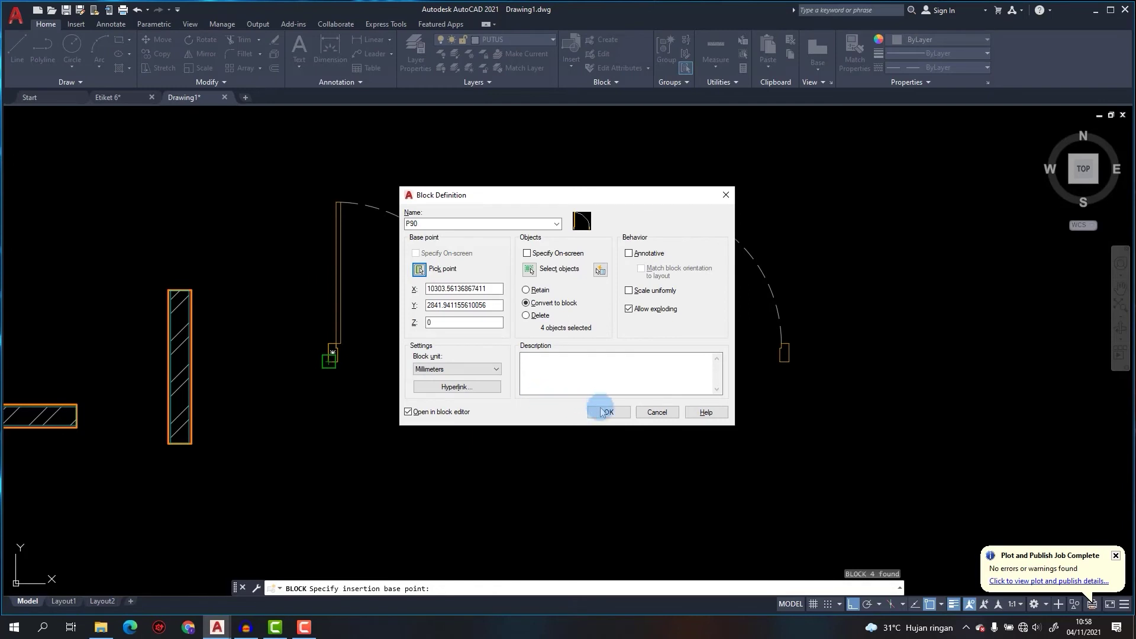
left_click(602, 413)
key("Escape")
Erase the dashed swing arc of the copied door.
scroll(601, 325, "down", 3)
left_click(788, 284)
left_click(513, 184)
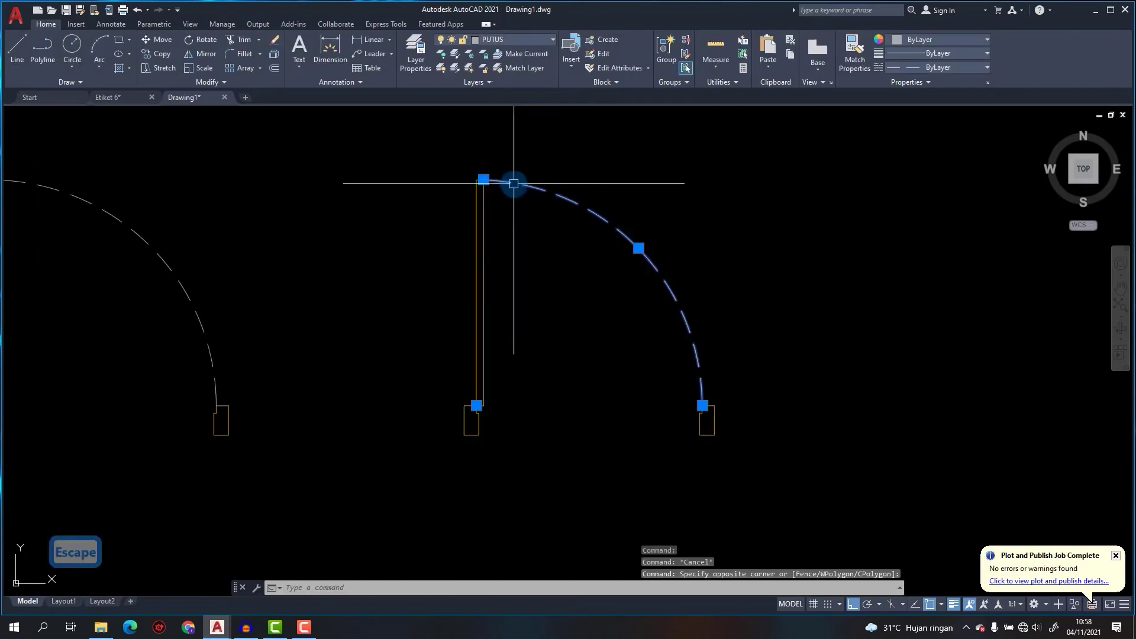
type("e")
key("Return")
Rotate the copied door leaf about its lower left corner.
left_click(500, 246)
left_click(448, 219)
type("r")
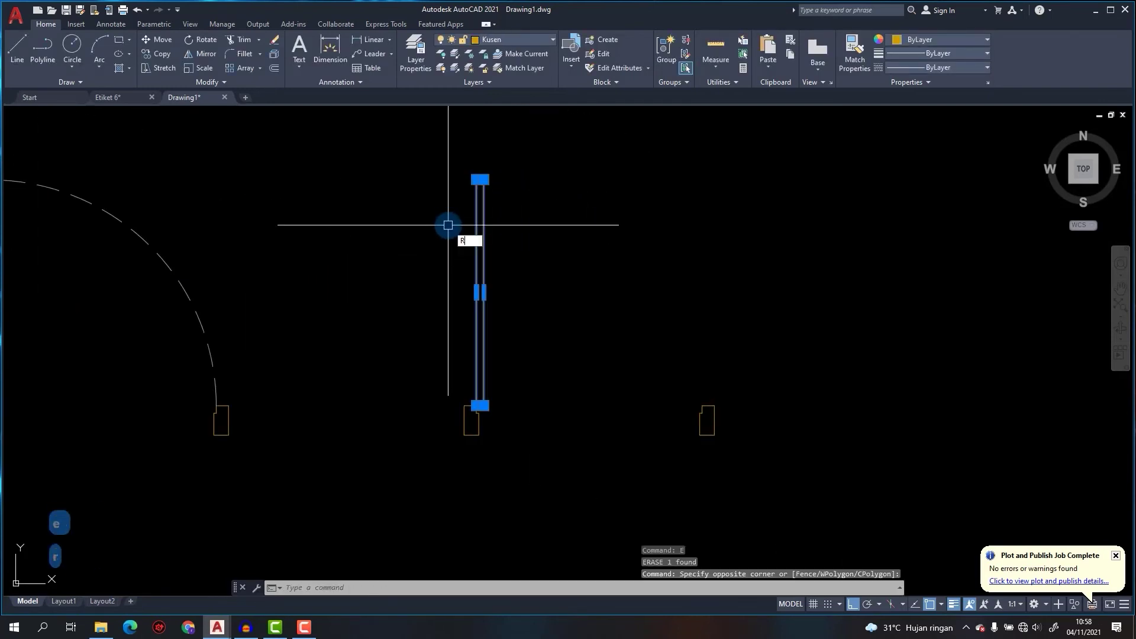
type("o")
key("Return")
scroll(474, 402, "up", 5)
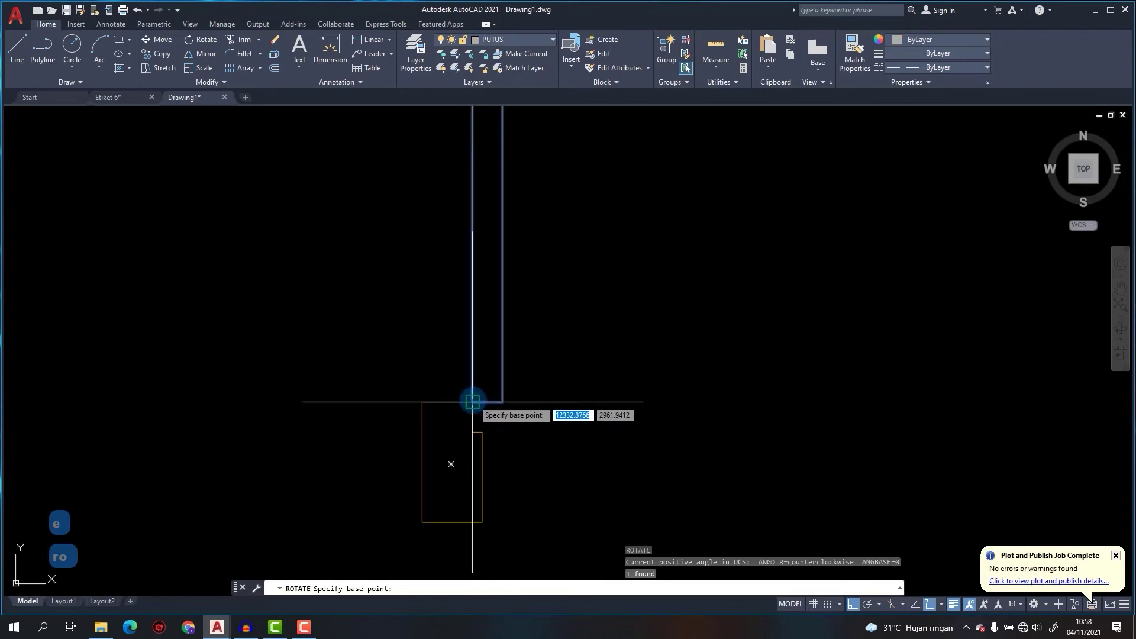
left_click(472, 401)
scroll(402, 355, "down", 2)
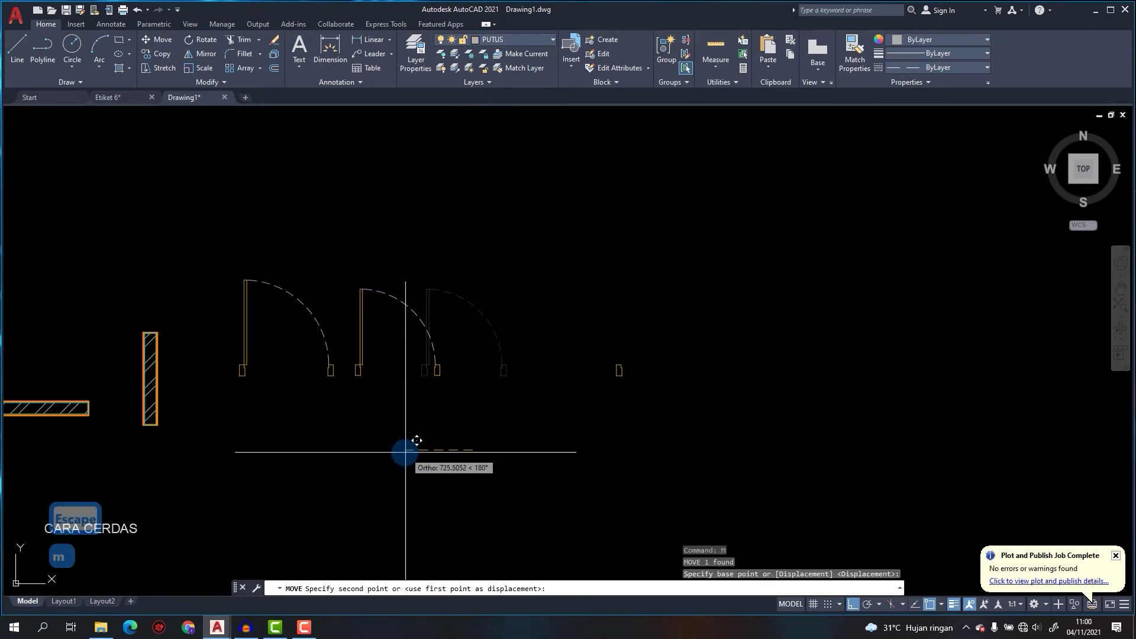
Move the smaller door about 725 mm to the left, beside the larger door.
left_click(406, 451)
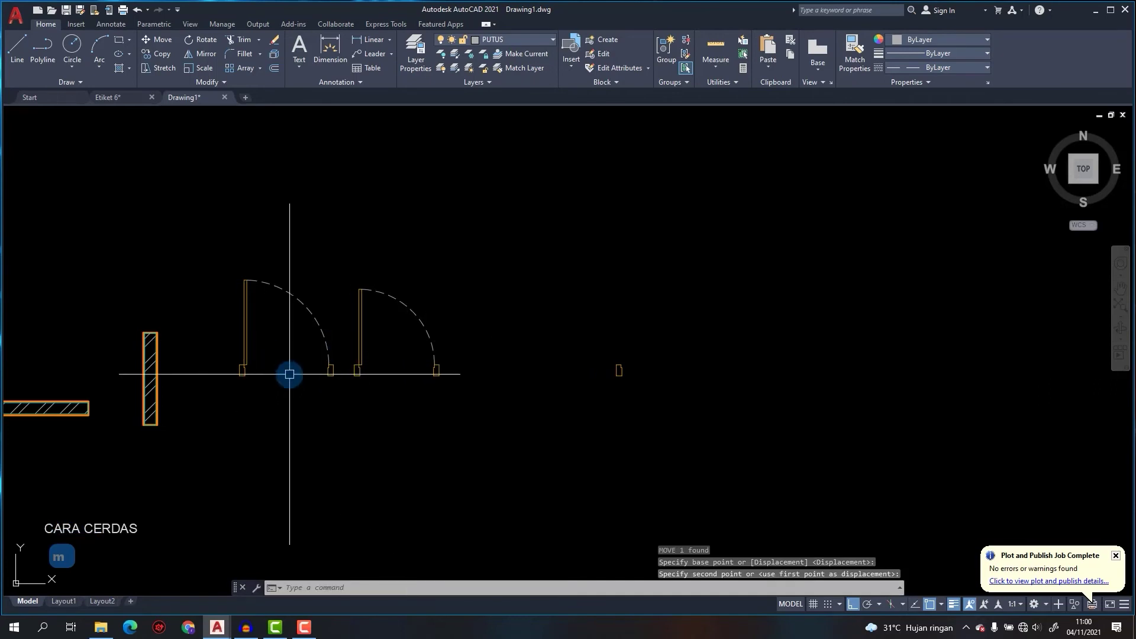
scroll(251, 299, "up", 4)
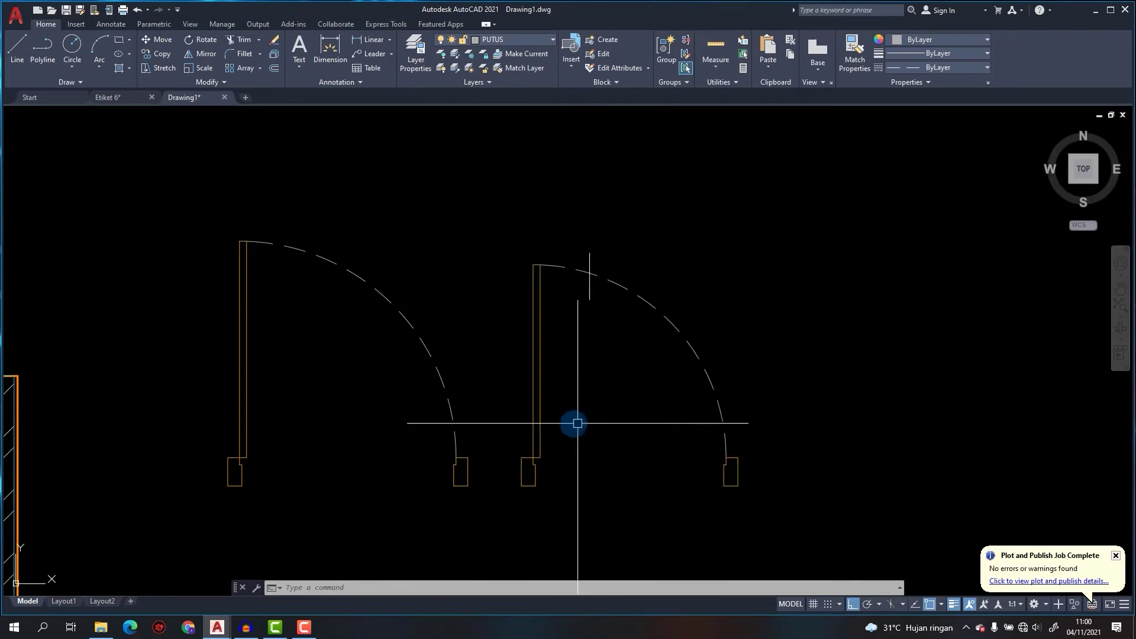
Draw a 600 by 30 rectangle to the right of the separate frame upright.
scroll(578, 423, "up", 5)
type("rec")
key("Return")
left_click(519, 300)
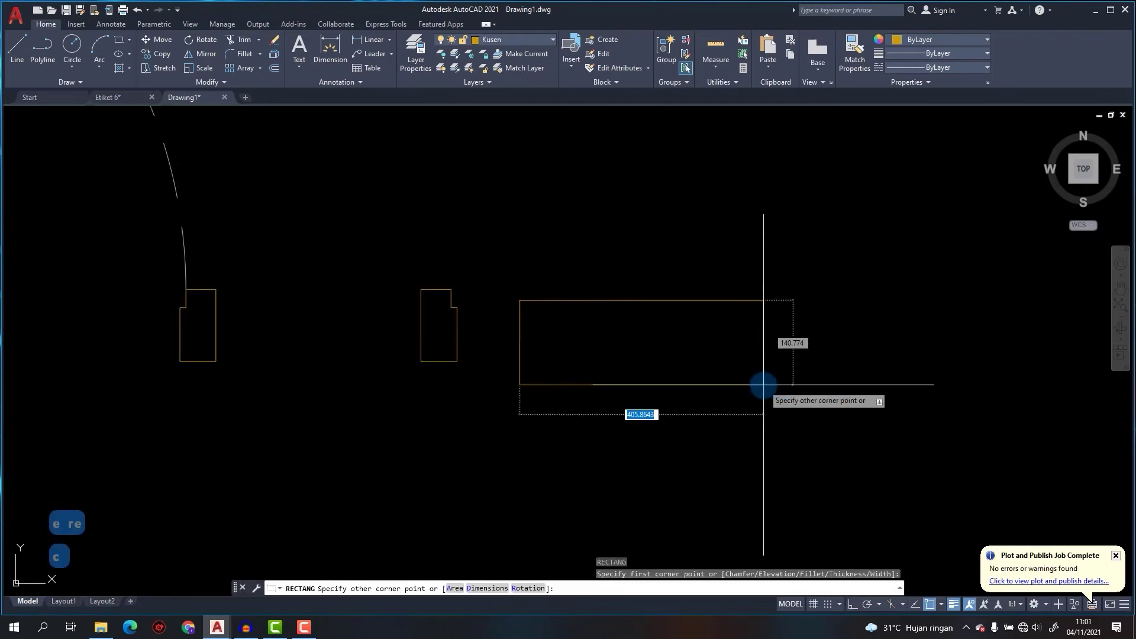
key("F8")
type("@600")
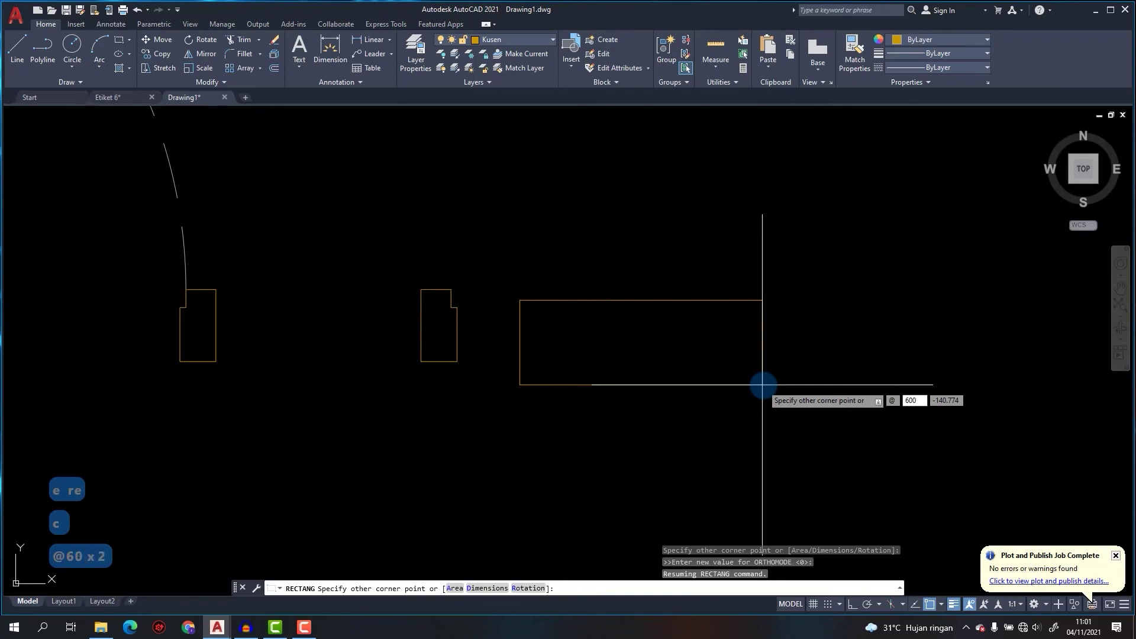
type(",30")
key("Return")
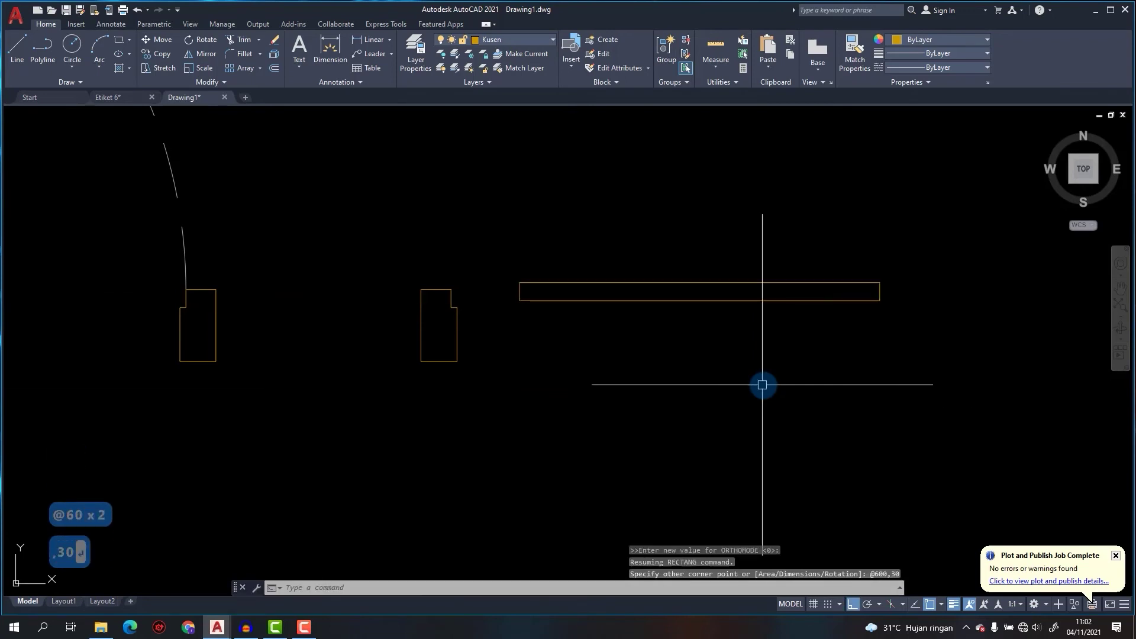
Move the 600 by 30 rectangle so its lower left corner sits on the outer corner of the separate upright's notch.
left_click(612, 355)
left_click(587, 246)
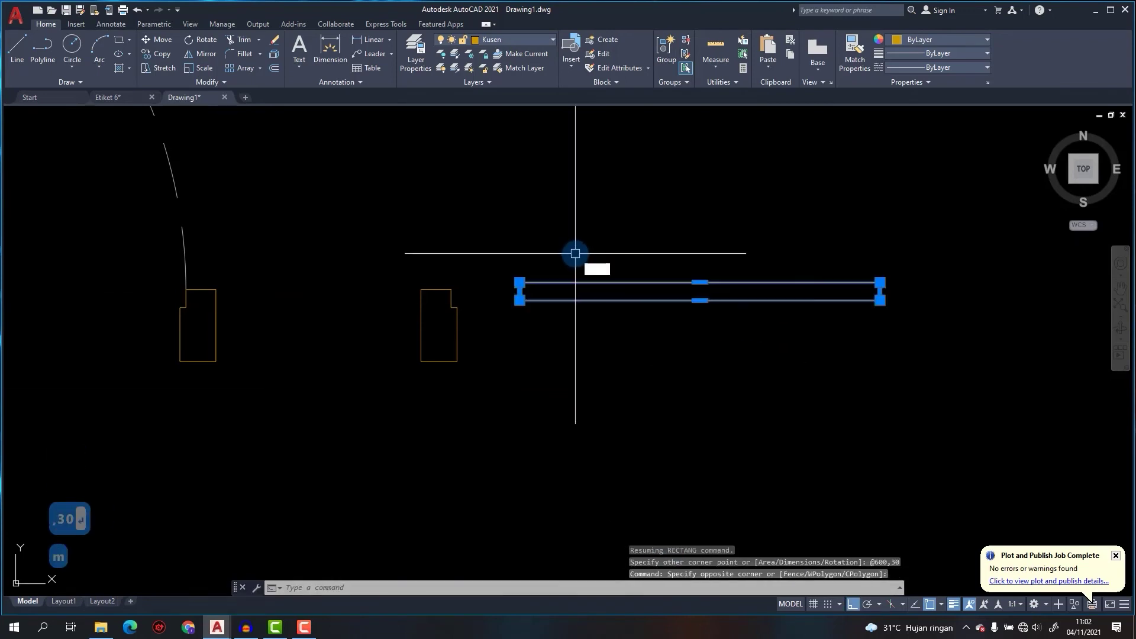
type("m")
key("space")
scroll(520, 318, "up", 4)
left_click(516, 293)
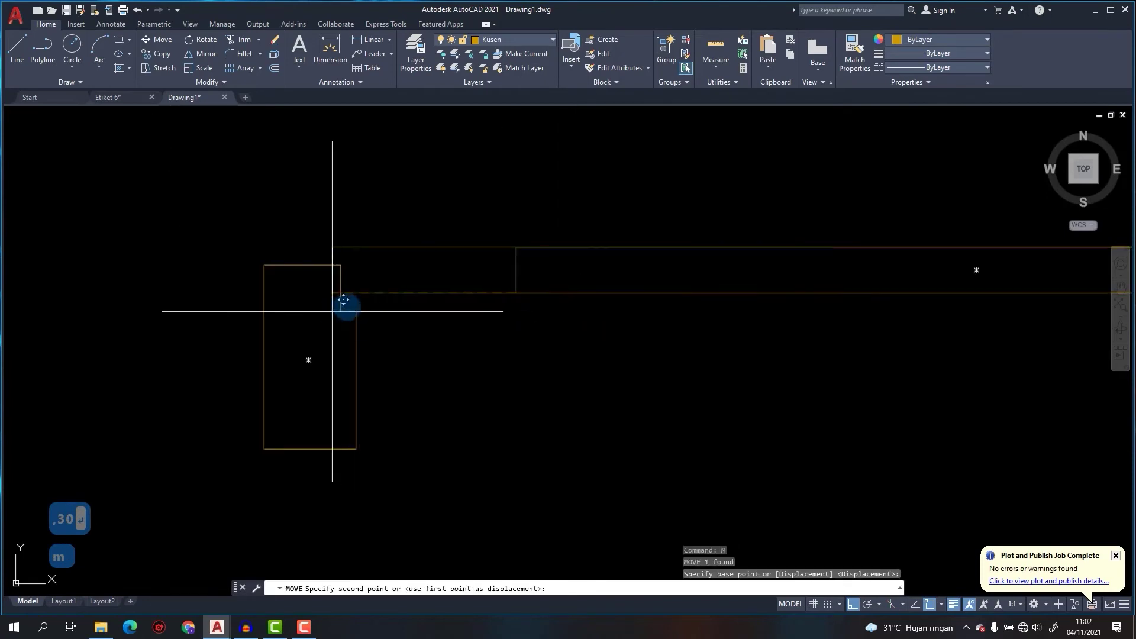
left_click(355, 312)
scroll(355, 312, "down", 2)
Mirror the upright about the rectangle's vertical centre line to form the opposite frame piece.
type("e")
key("space")
key("Escape")
type("mi")
key("space")
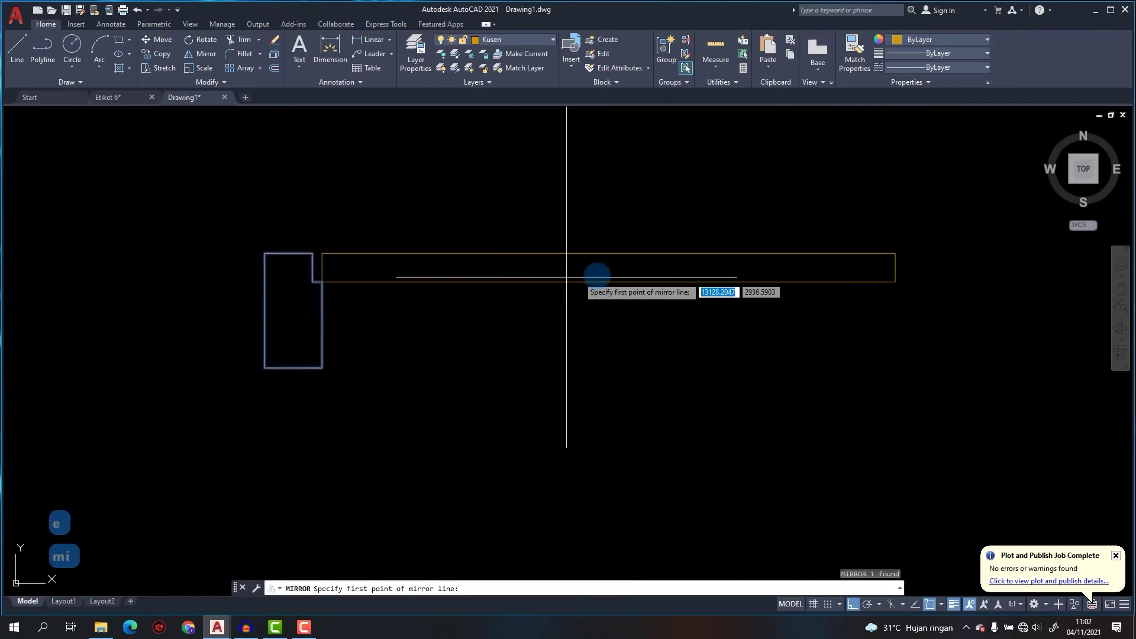
left_click(609, 268)
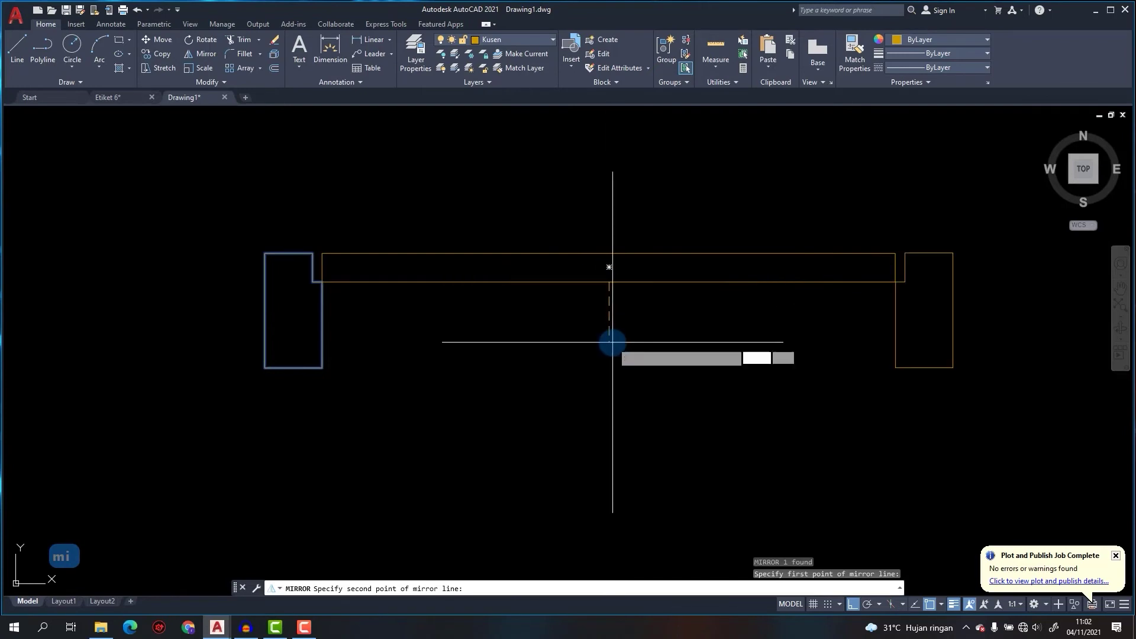
left_click(608, 261)
key("Return")
Stretch both ends of the rectangle outward to fill the notches of the two uprights.
left_click(342, 276)
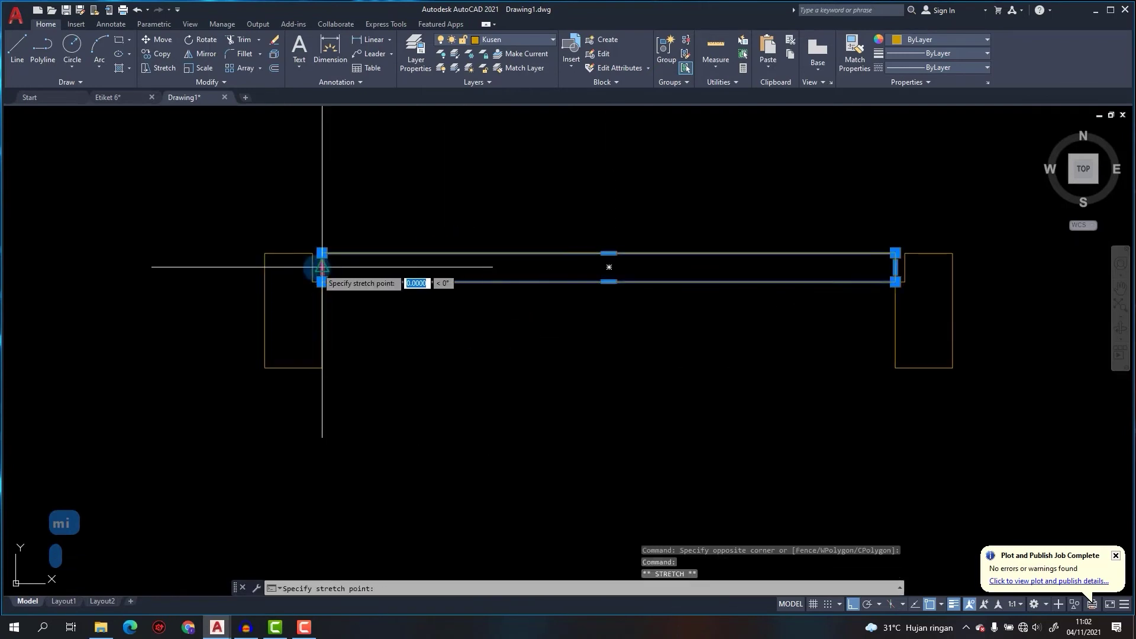
left_click(322, 267)
left_click(313, 266)
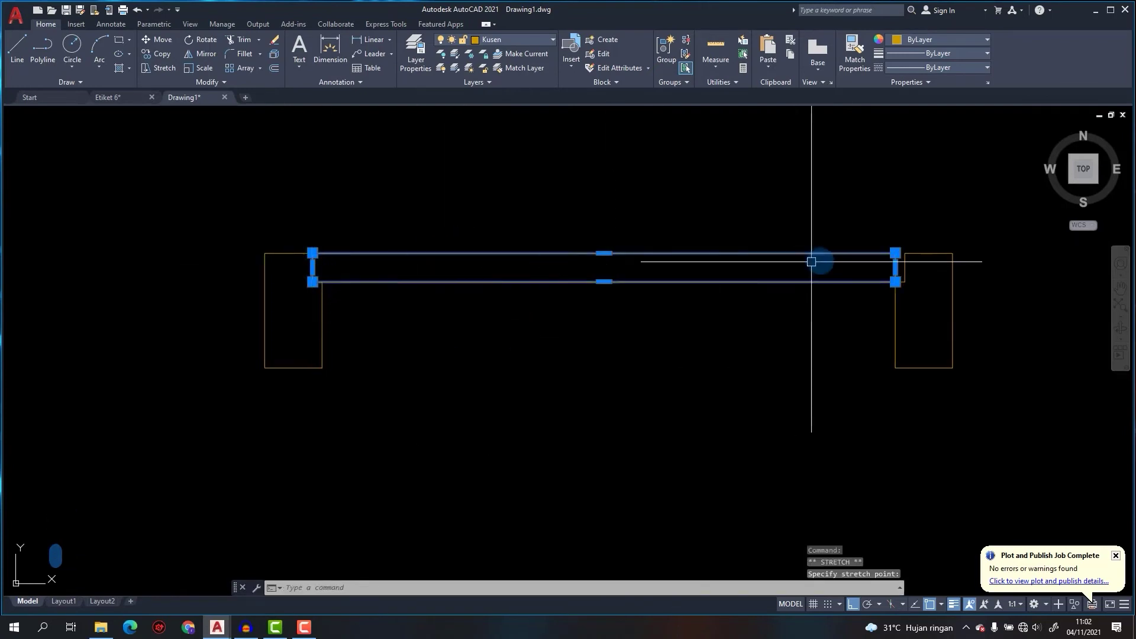
left_click(904, 267)
key("Escape")
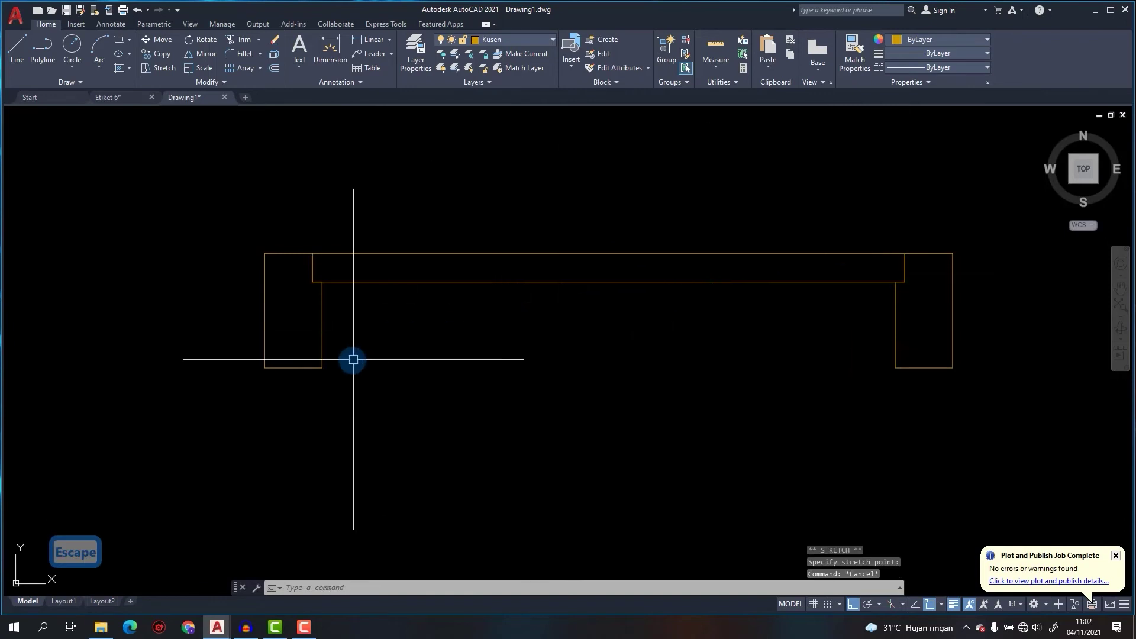
Draw a horizontal line joining the lower inner corners of the two uprights.
type("l")
key("Return")
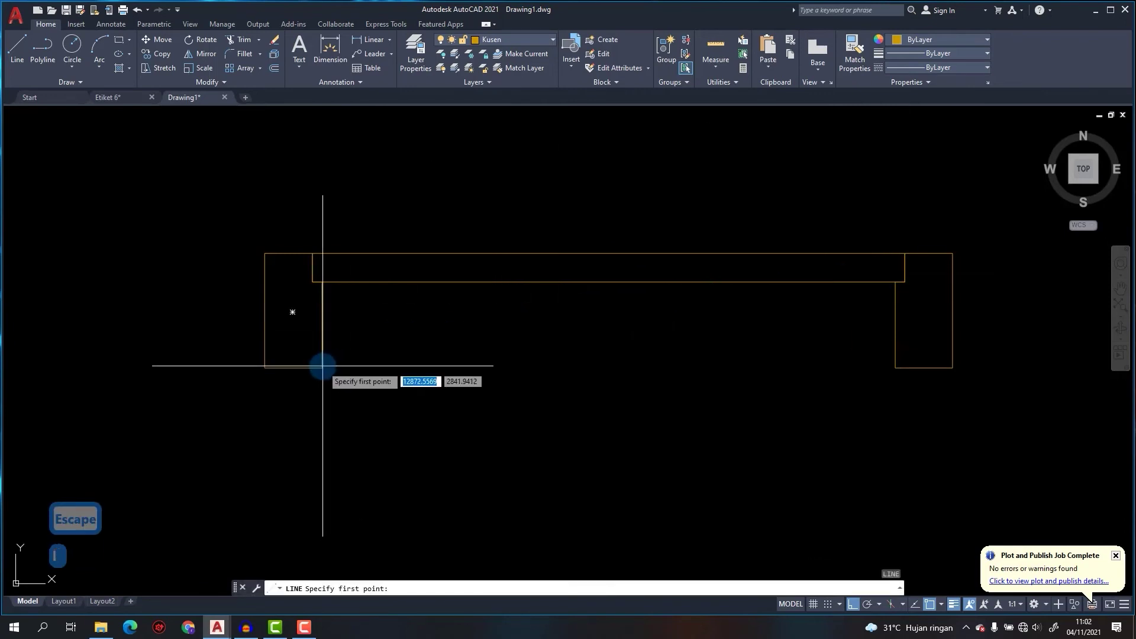
left_click(323, 366)
left_click(894, 367)
key("Escape")
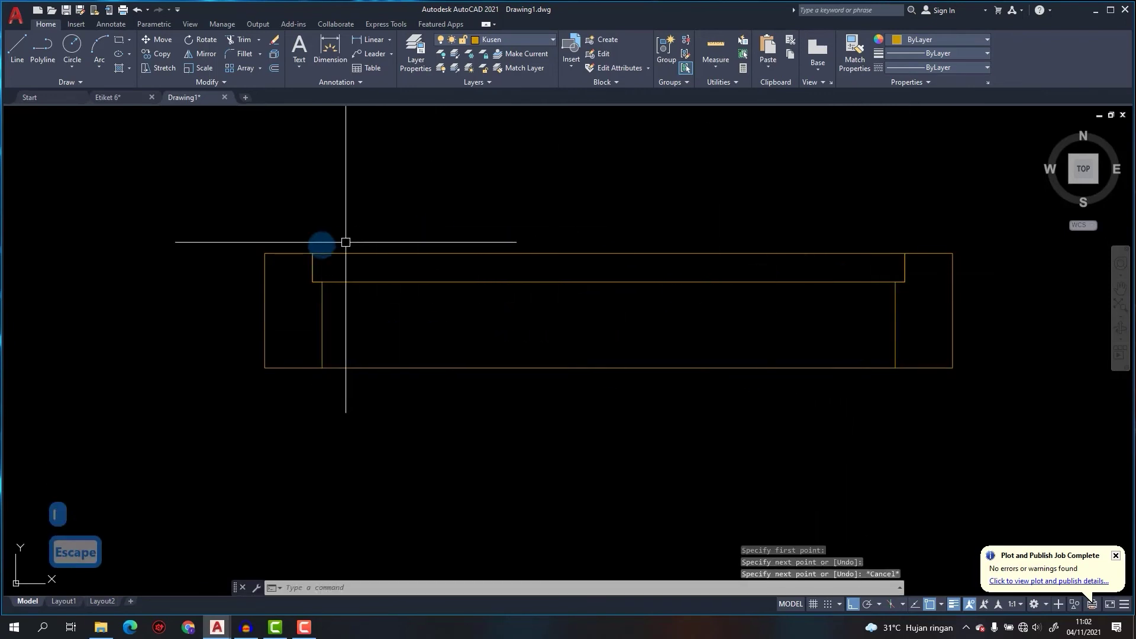
Examine the corner where the panel meets the notch of the left upright.
scroll(314, 275, "up", 3)
scroll(254, 257, "up", 2)
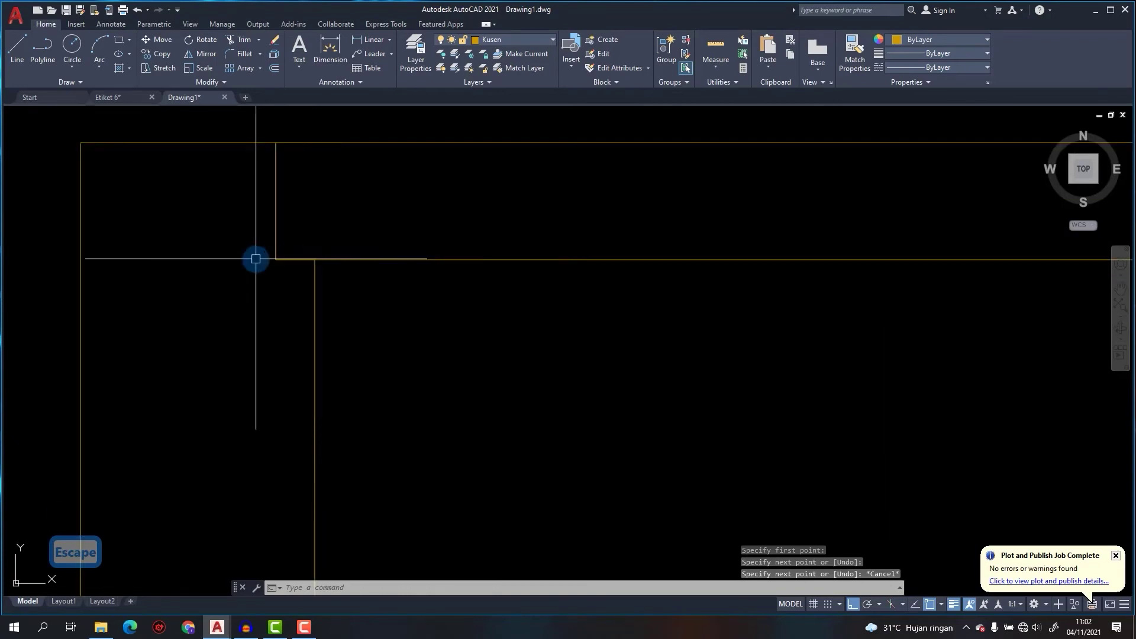
scroll(498, 249, "down", 5)
scroll(546, 267, "up", 4)
scroll(546, 268, "down", 4)
left_click(616, 312)
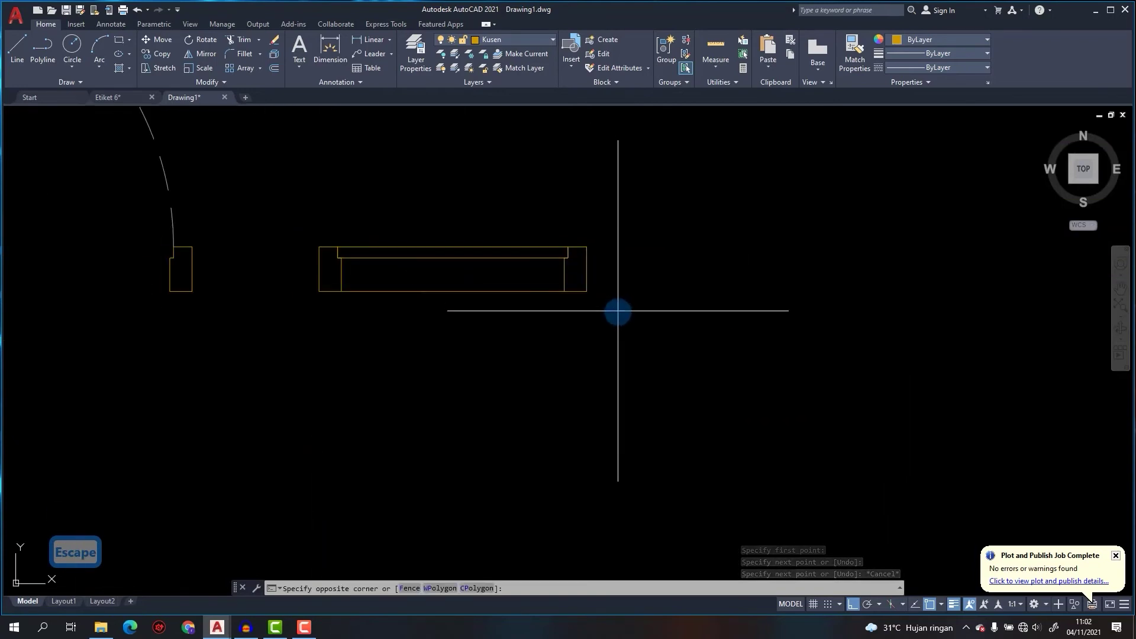
key("Escape")
Draw a vertical construction line through the panel's upper left corner.
scroll(376, 262, "up", 3)
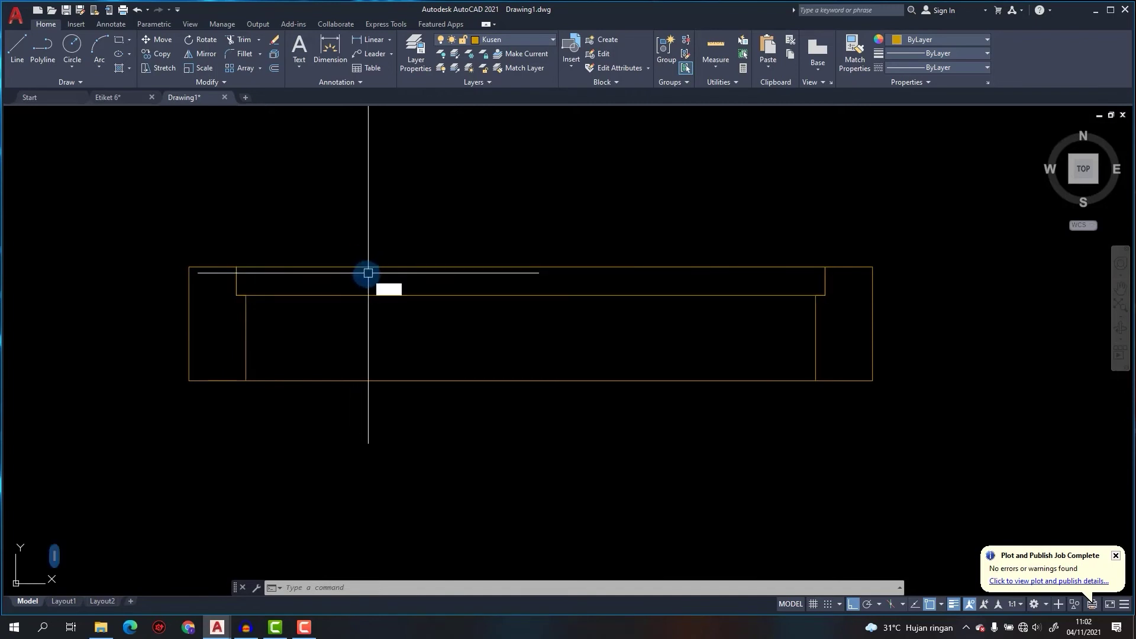
type("l")
key("Return")
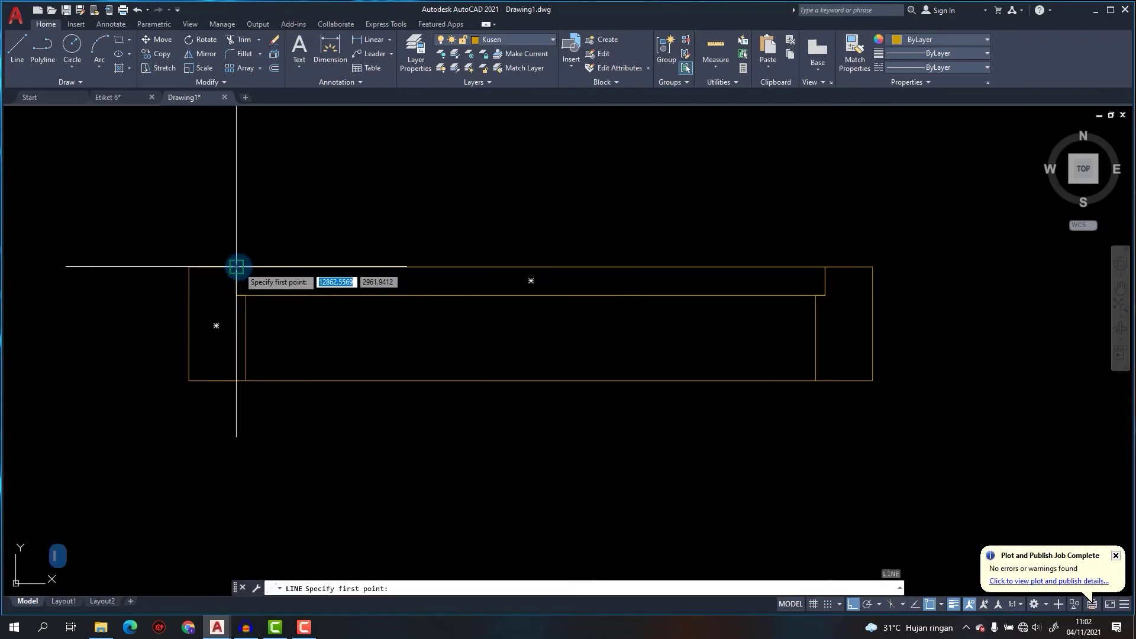
key("Escape")
type("xl")
key("Return")
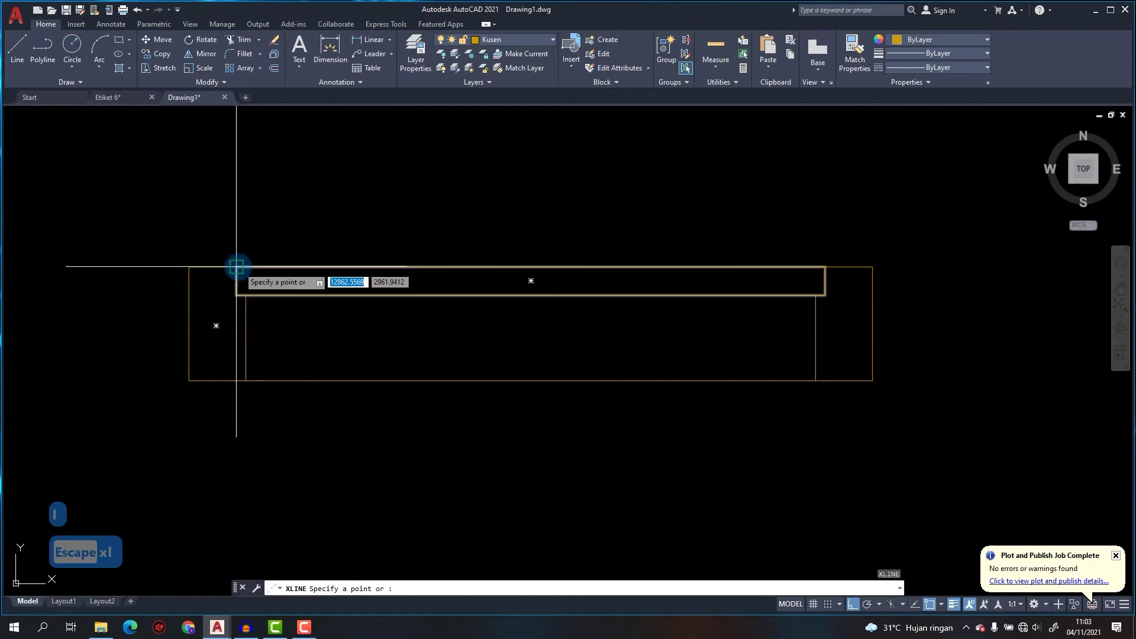
left_click(237, 267)
left_click(242, 220)
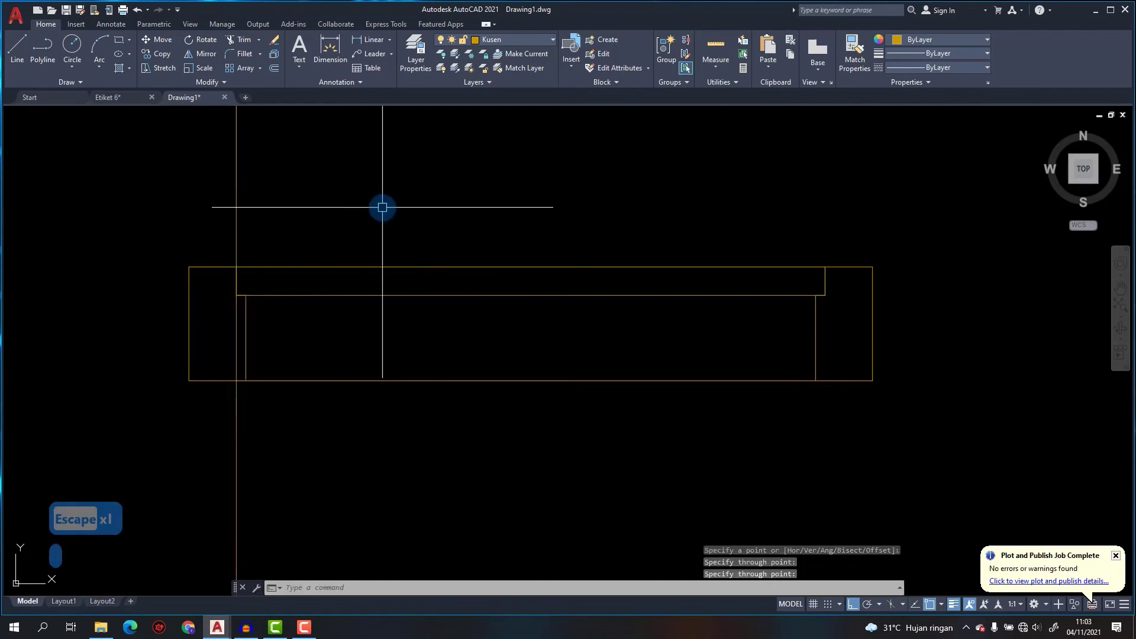
Offset the vertical construction line 100 to the right.
type("o")
key("Return")
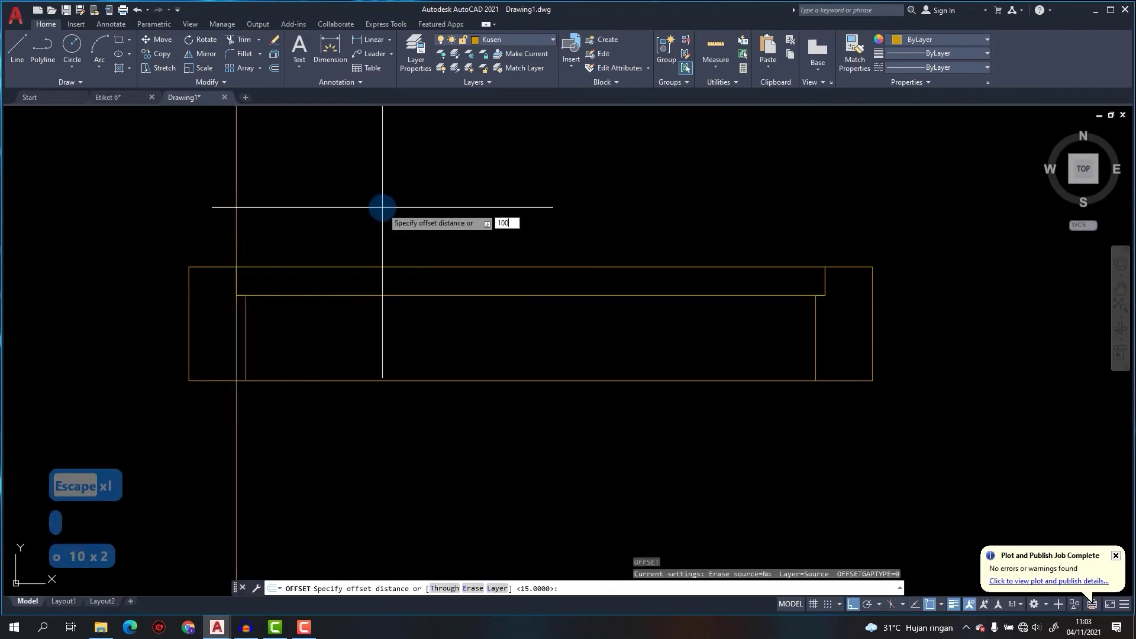
type("100")
key("Return")
left_click(237, 207)
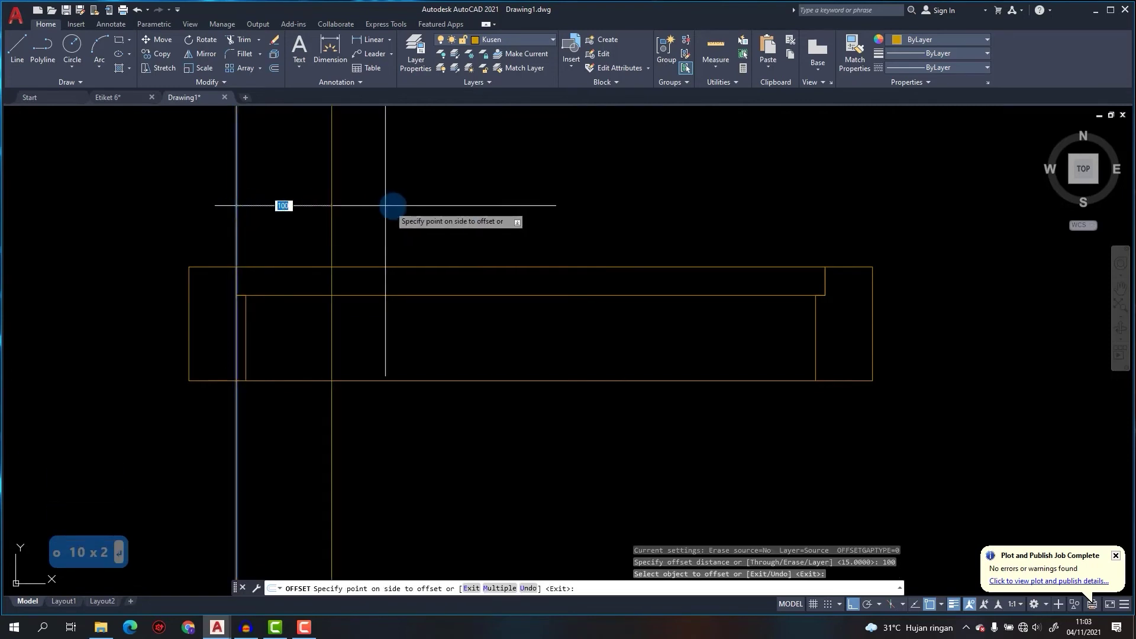
left_click(394, 218)
key("Escape")
Remove the original construction line and mirror the offset line about the panel's vertical centre line.
scroll(356, 278, "down", 2)
type("mi")
key("Return")
left_click(465, 280)
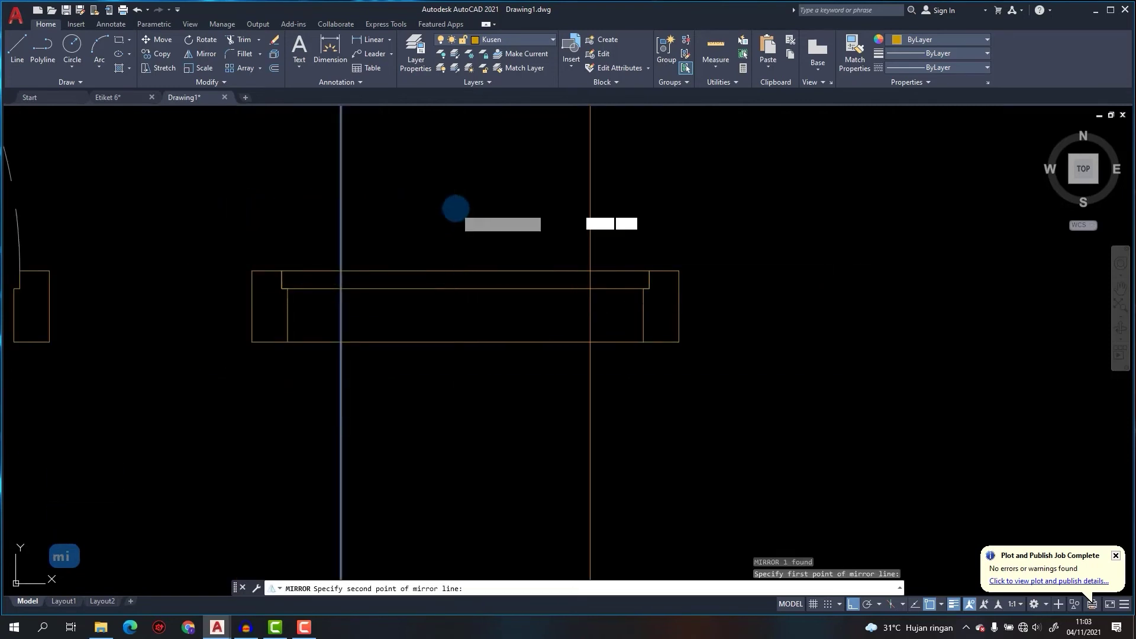
left_click(454, 211)
key("Return")
Trim the two construction lines to the panel's thickness and erase the leftover pieces.
scroll(340, 266, "up", 2)
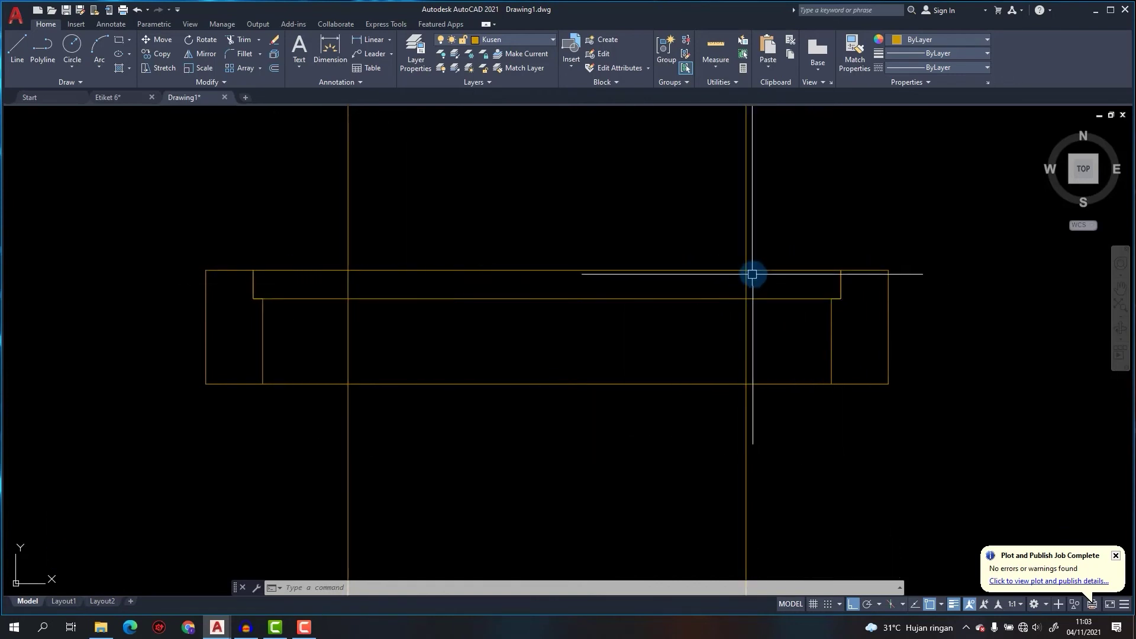
scroll(353, 290, "up", 2)
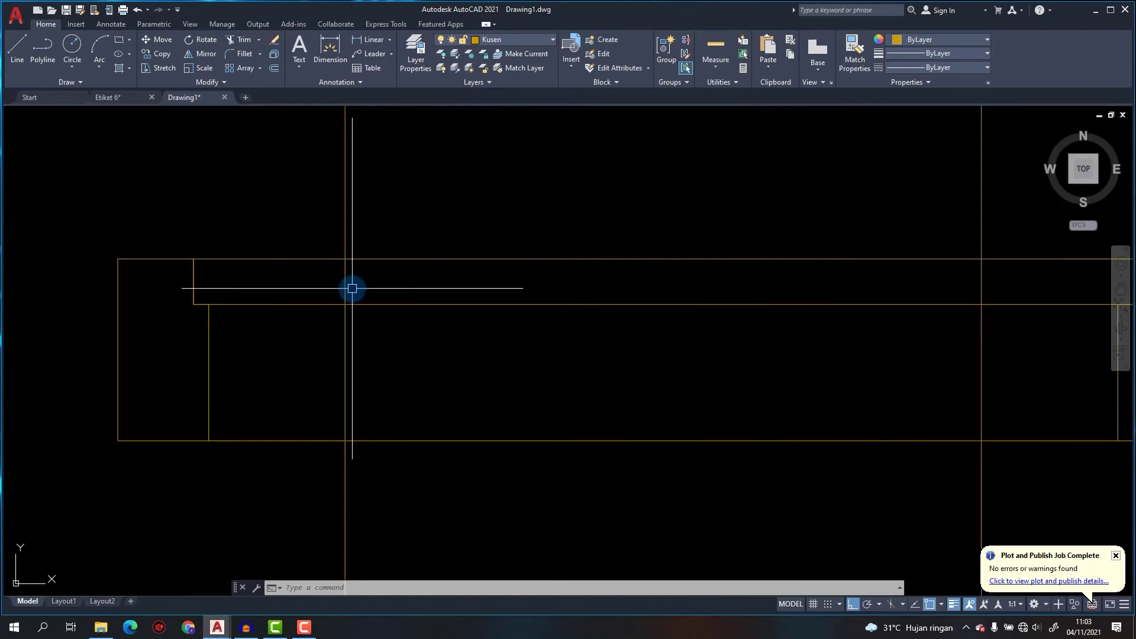
scroll(364, 288, "down", 3)
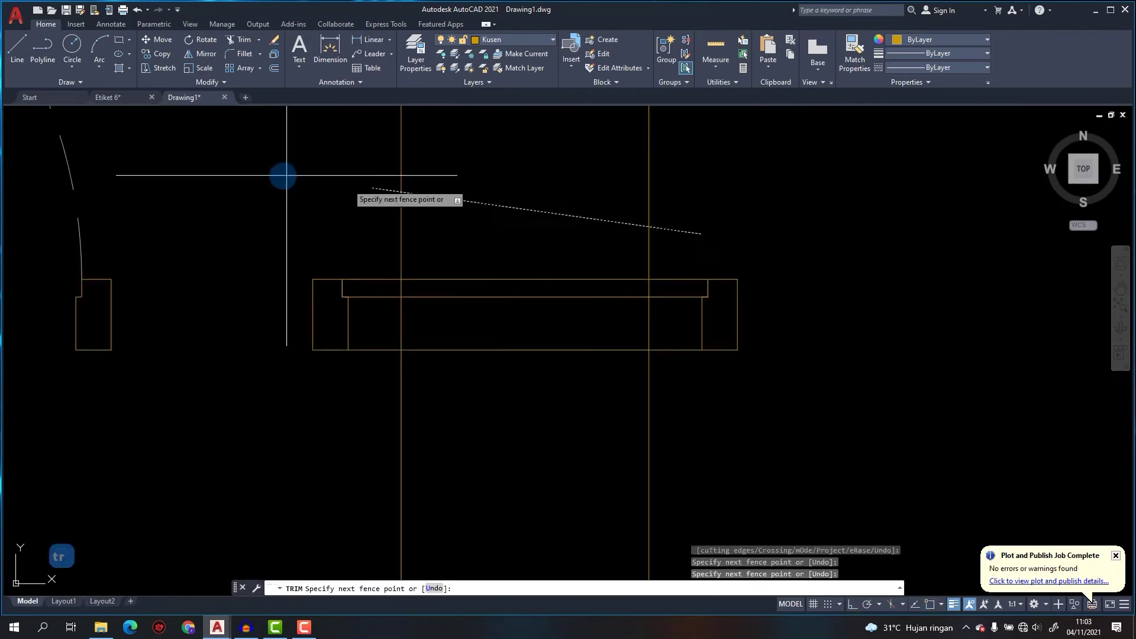
key("Escape")
type("e")
key("Return")
Draw a 420 by 5 rectangle for the glass pane within the panel, starting at the inner edge of the left stile.
scroll(317, 278, "up", 2)
type("rec")
key("Return")
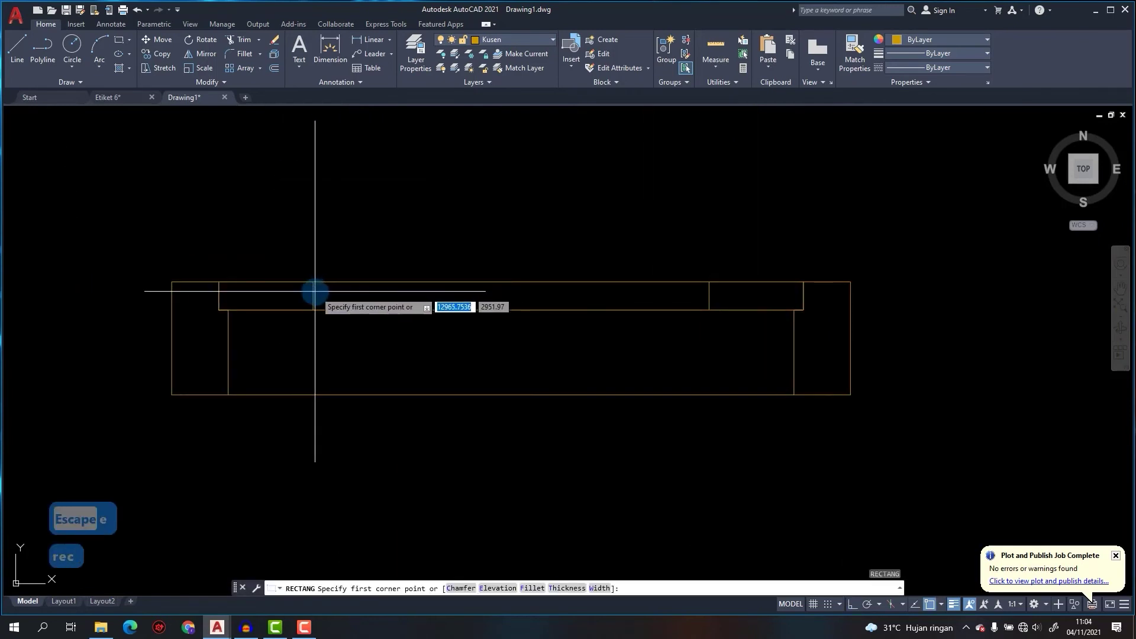
left_click(313, 292)
scroll(517, 343, "up", 2)
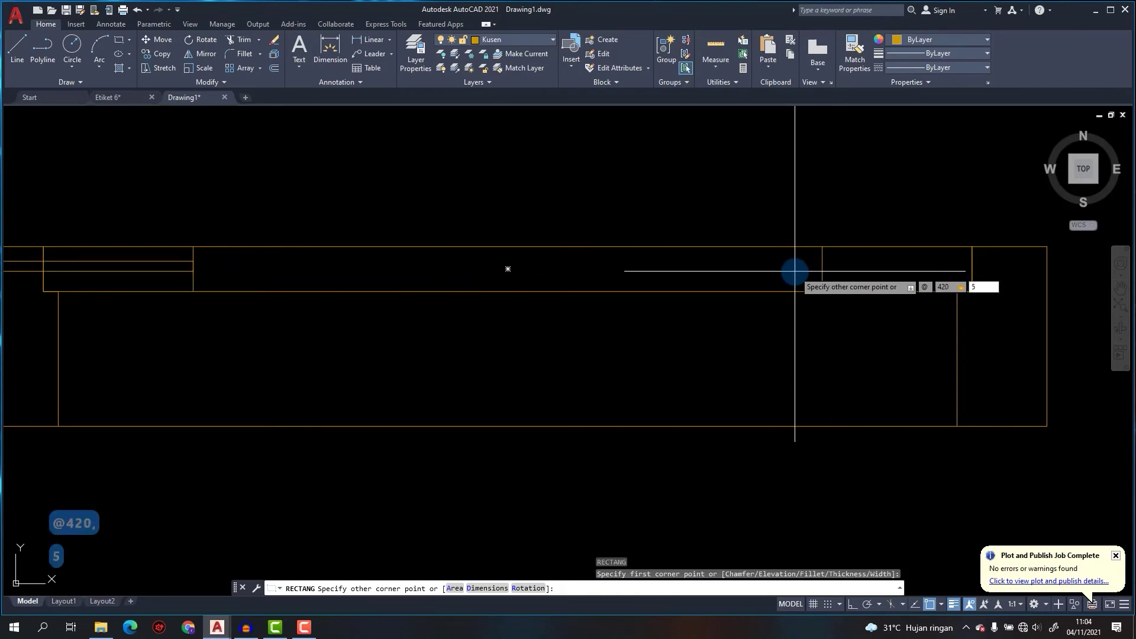
key("Return")
Put the thin glass rectangle on the Kc layer.
left_click(794, 258)
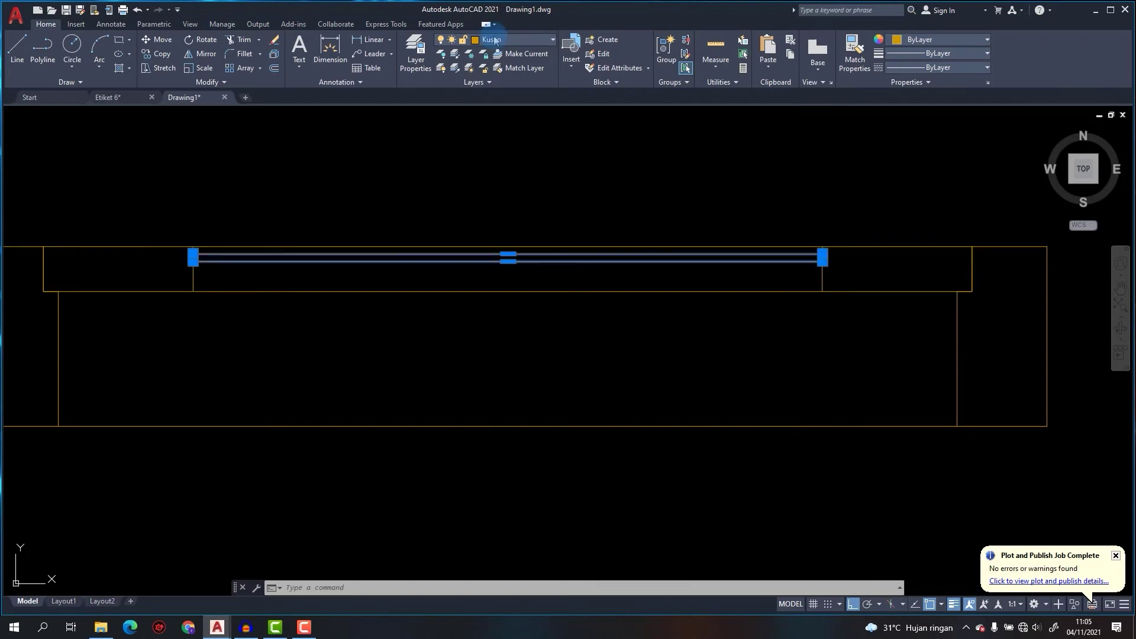
left_click(500, 39)
left_click(492, 168)
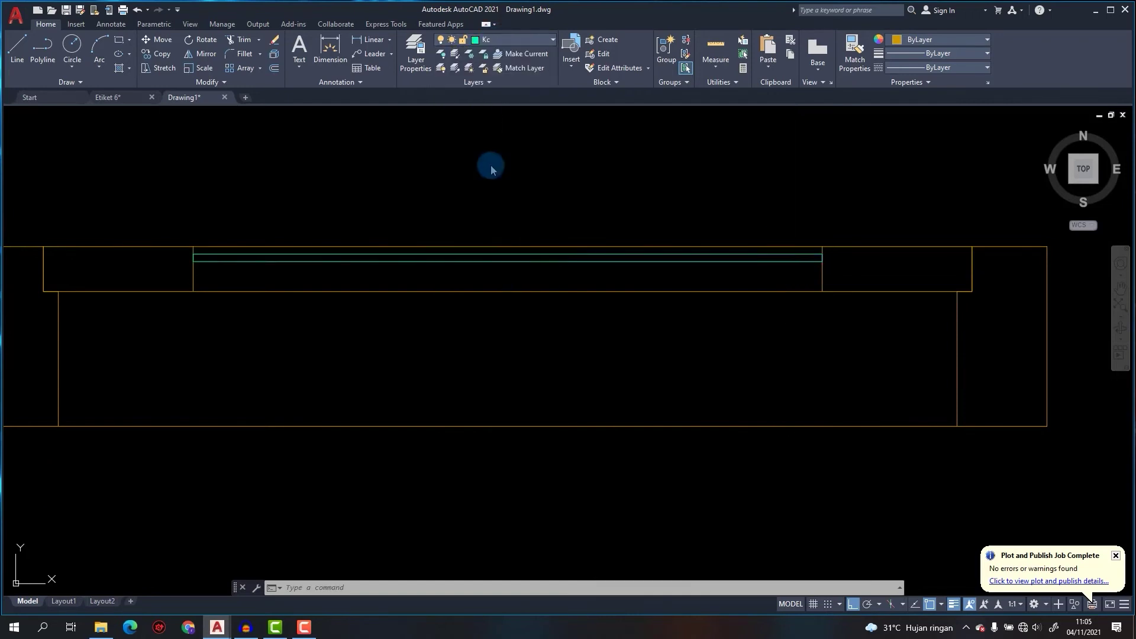
key("Escape")
Move the glass rectangle from the midpoint of its left end to the midpoint of the left stile's inner edge.
left_click(223, 262)
key("Return")
scroll(201, 258, "up", 6)
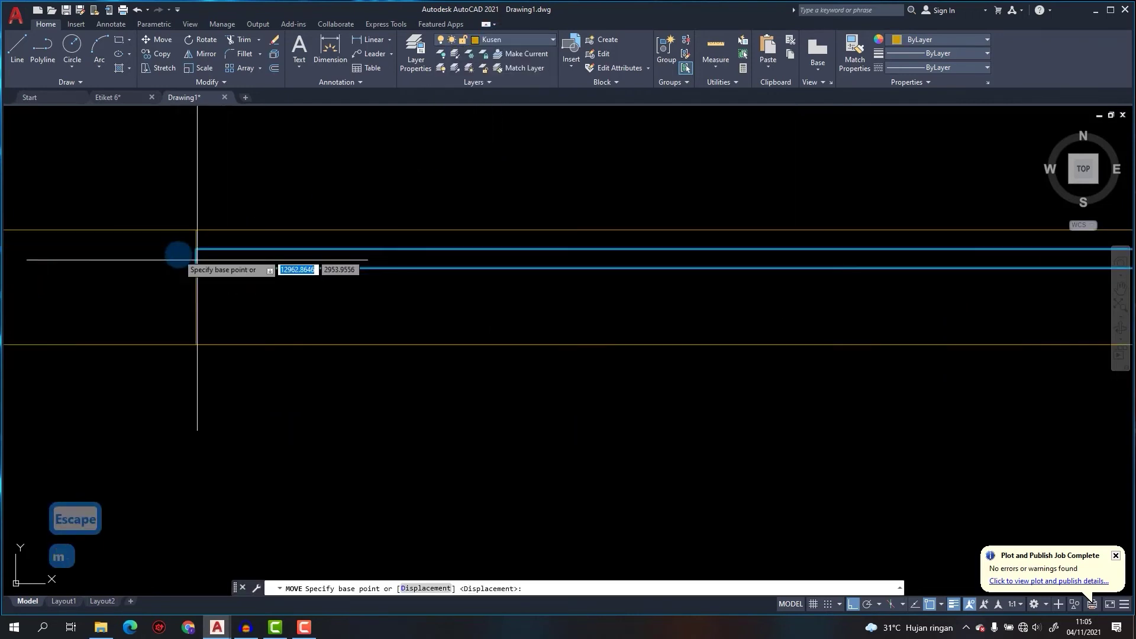
left_click(206, 259)
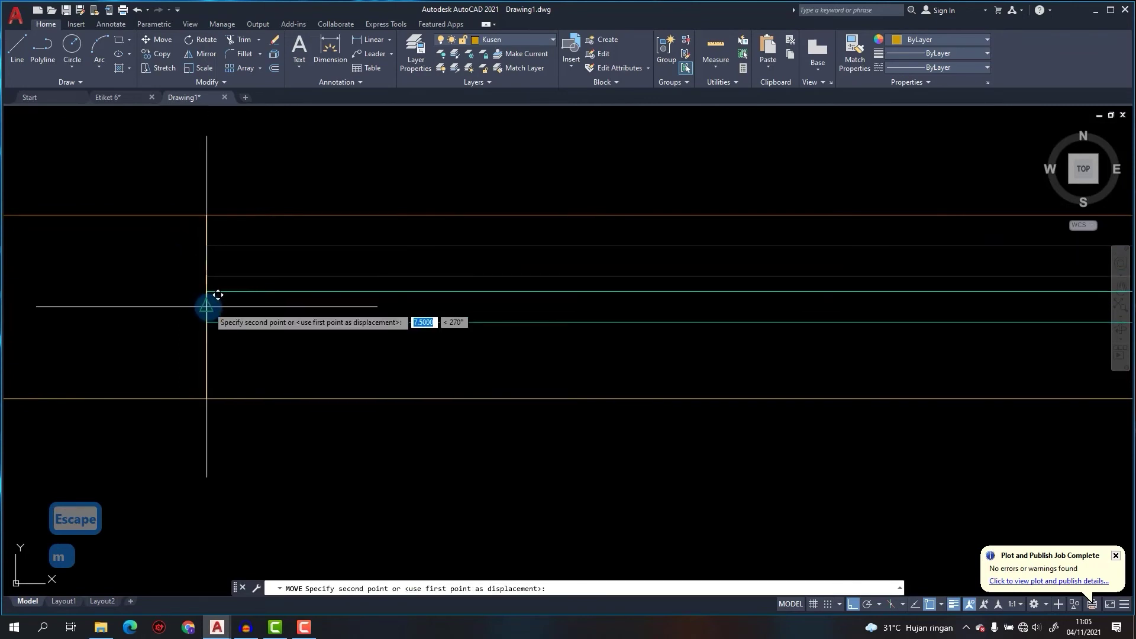
left_click(206, 306)
Stretch both ends of the glass rectangle outward by 10 so they reach into the stiles.
left_click(216, 287)
left_click(206, 307)
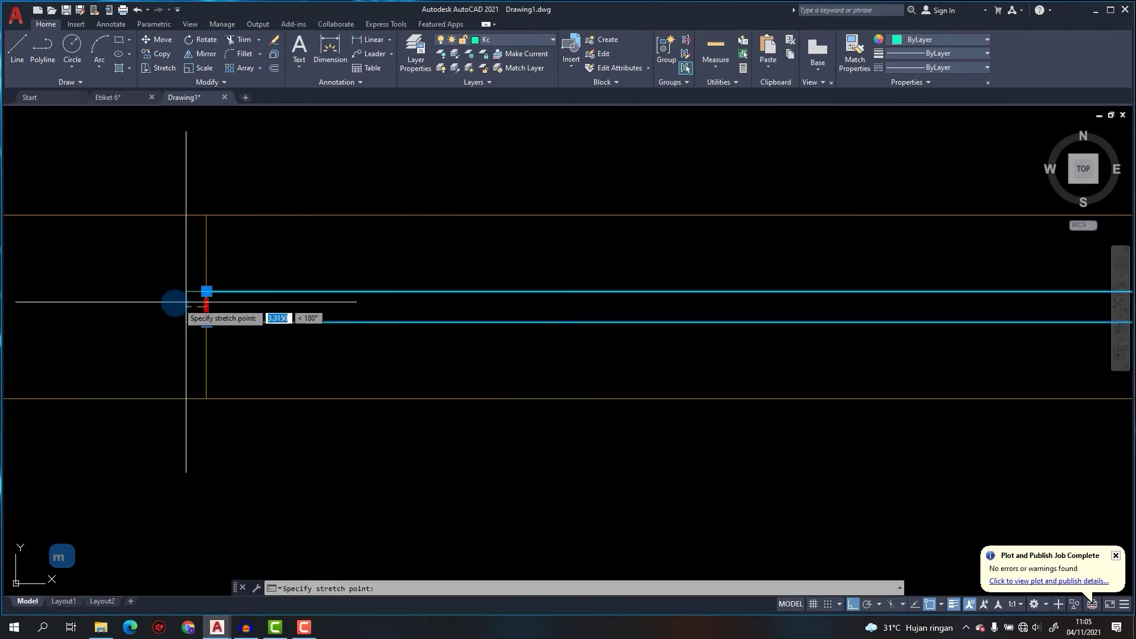
type("10")
key("Return")
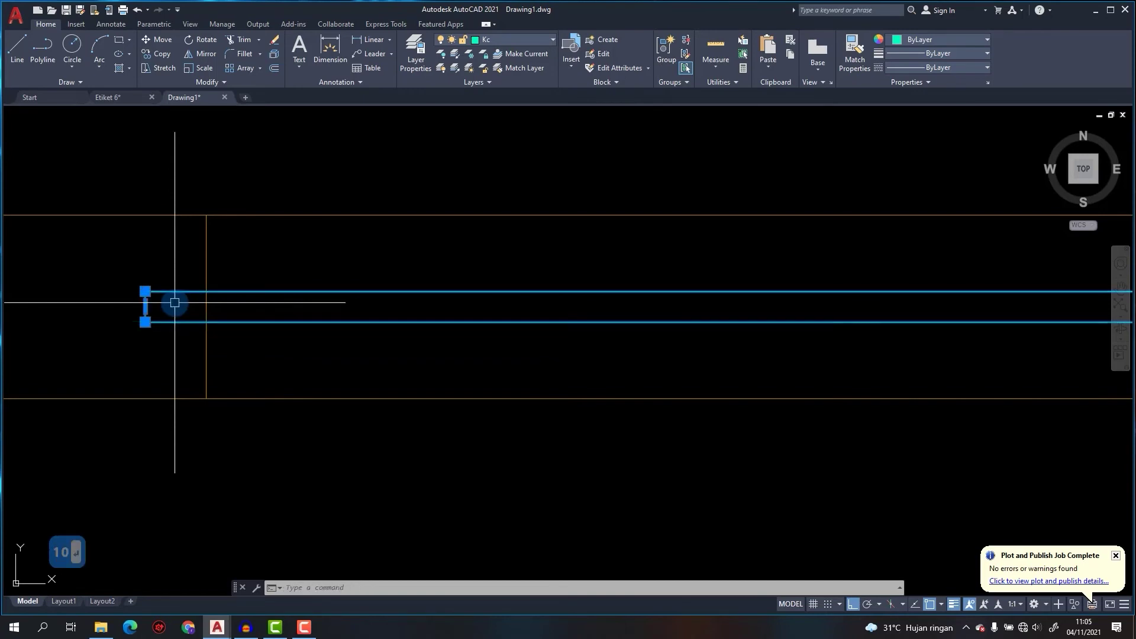
scroll(186, 296, "down", 3)
key("Escape")
scroll(439, 264, "up", 4)
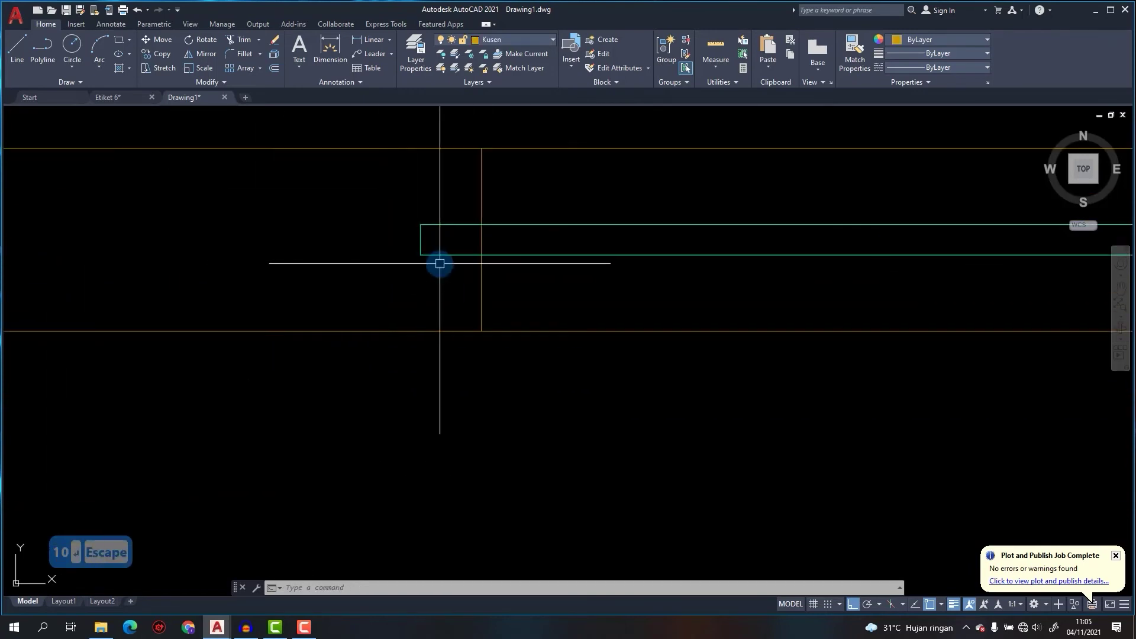
scroll(469, 249, "down", 3)
scroll(456, 249, "up", 2)
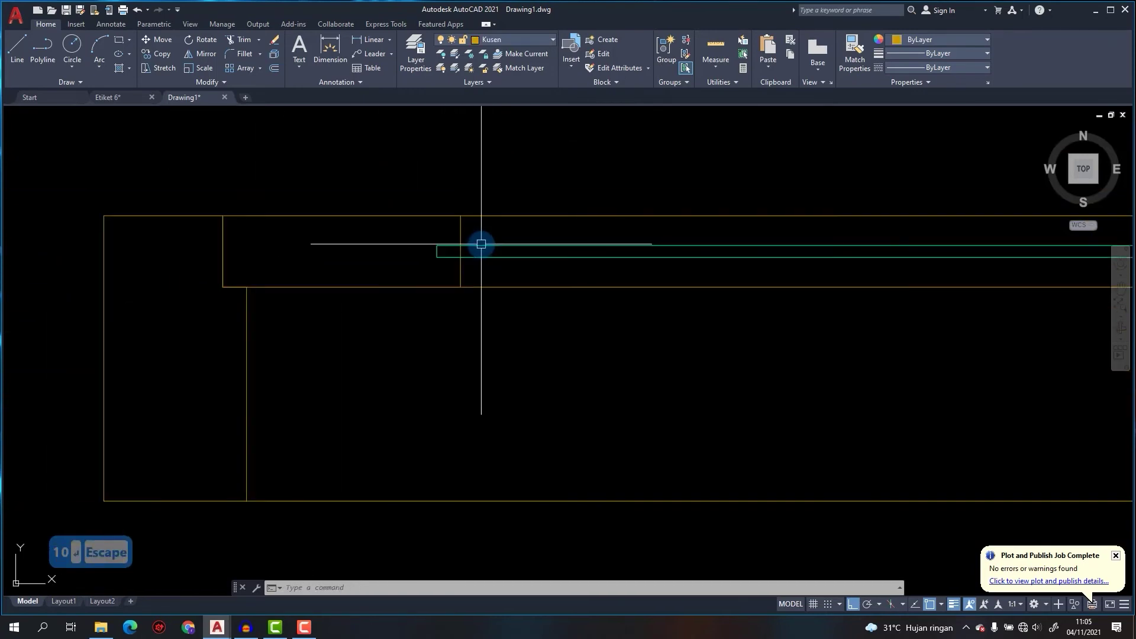
Create a boundary polyline of the left stile that is notched around the end of the glass.
type("o")
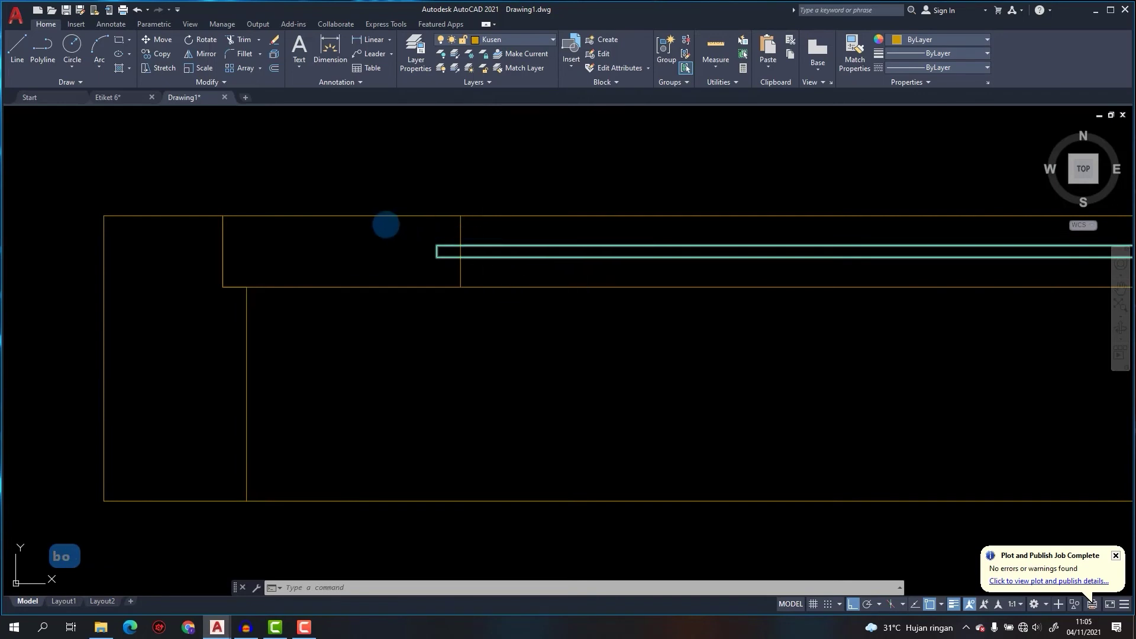
key("Return")
key("Return")
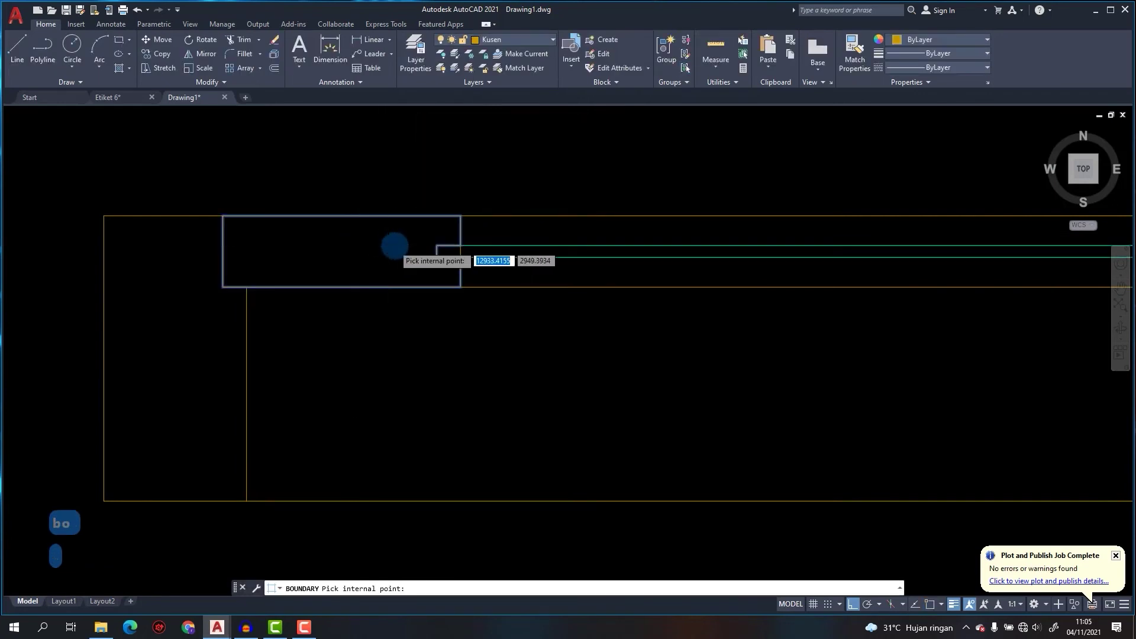
key("Return")
Erase the original dividing lines at the inner edges of the left and right stiles.
type("e")
key("Return")
scroll(494, 249, "up", 2)
scroll(590, 213, "down", 4)
left_click(616, 221)
scroll(783, 183, "down", 2)
left_click(765, 179)
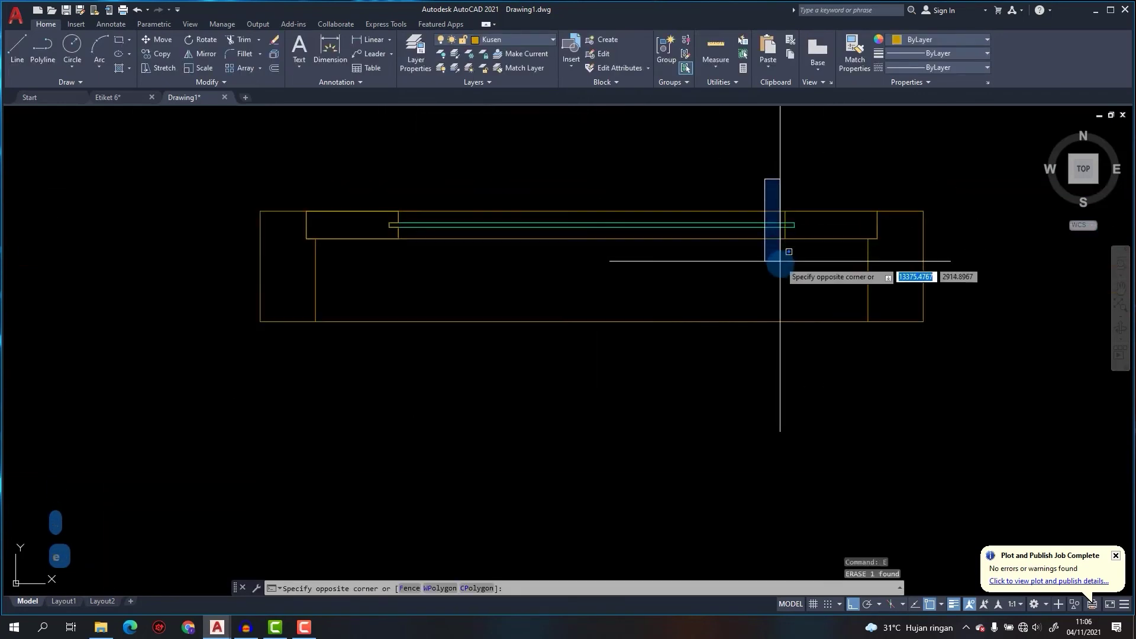
left_click(793, 273)
key("Return")
scroll(386, 218, "up", 4)
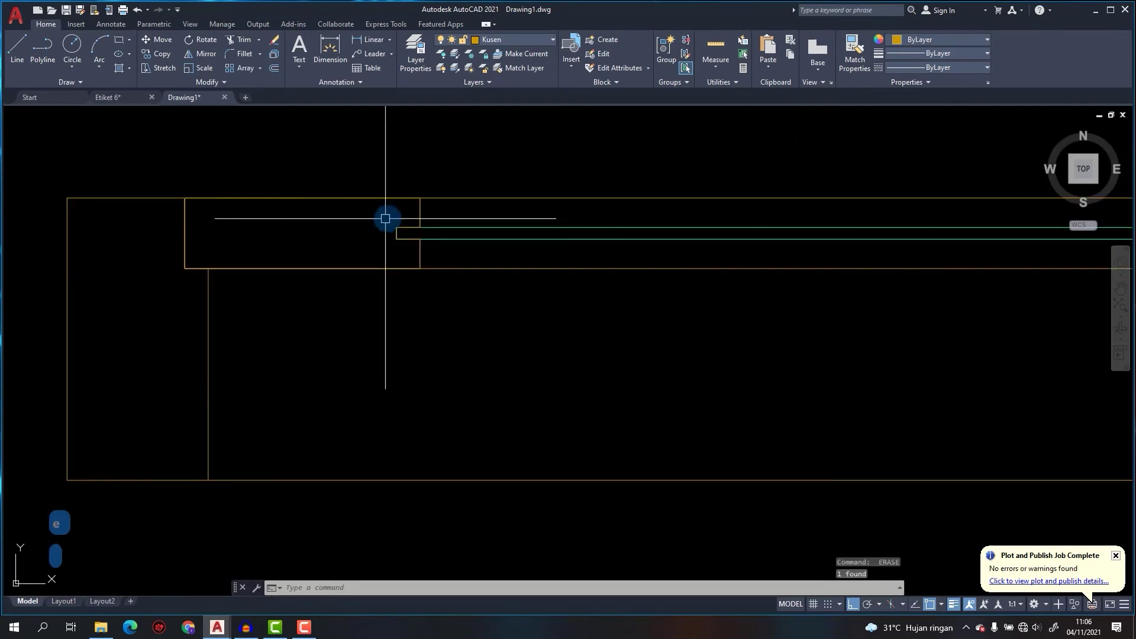
Mirror the notched stile about the panel's vertical centre line and copy the whole window to the right.
left_click(421, 205)
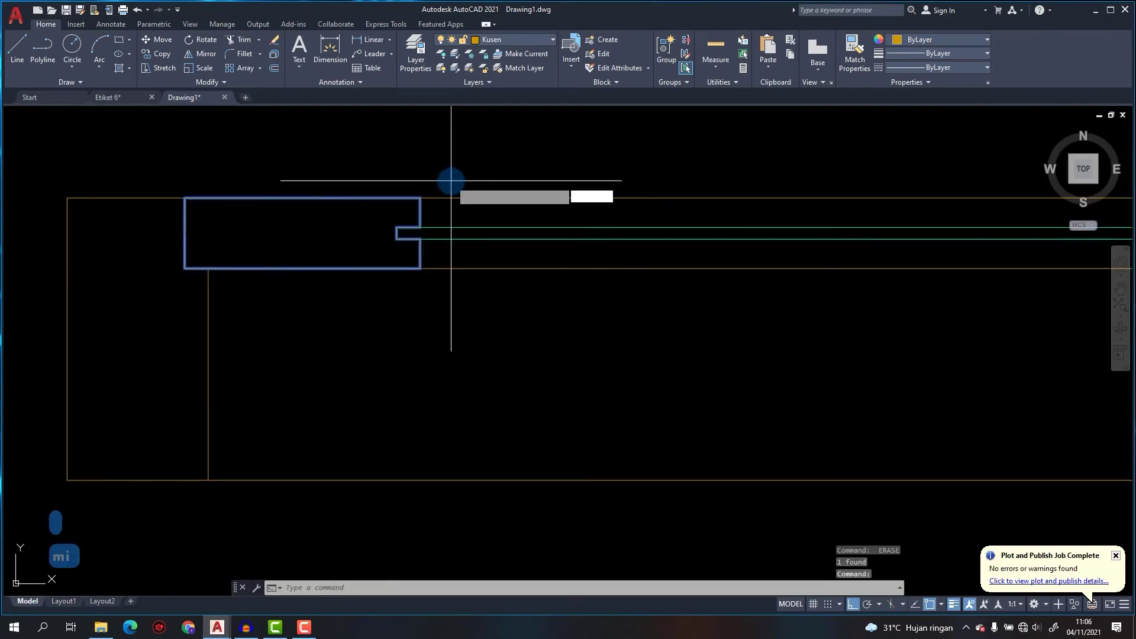
type("mi")
key("Return")
scroll(451, 180, "down", 5)
left_click(573, 198)
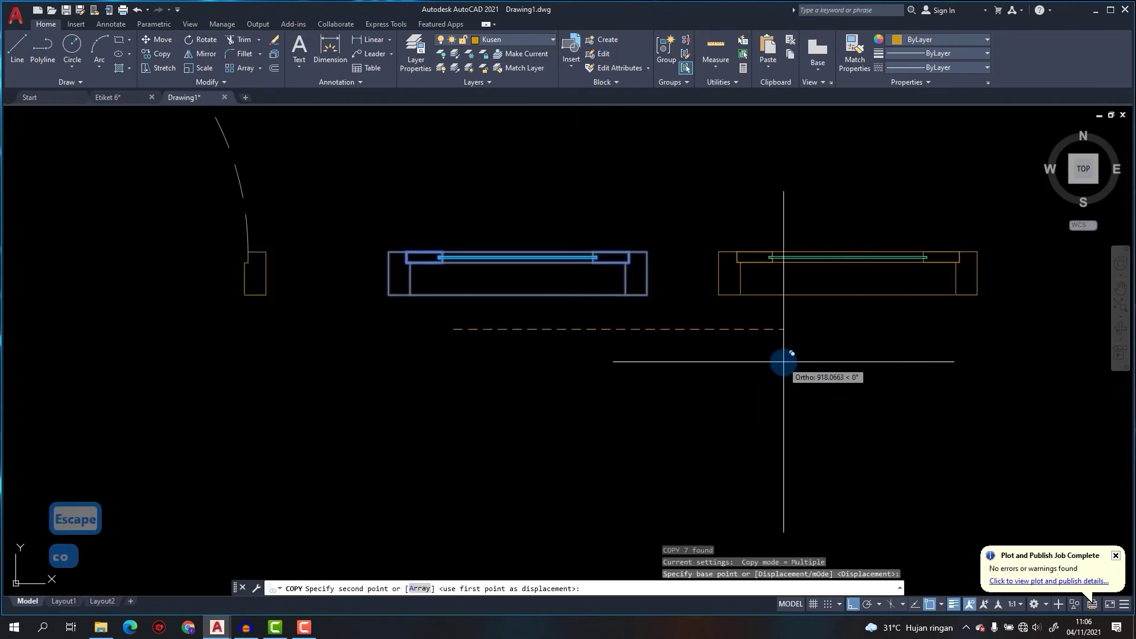
left_click(787, 363)
key("Escape")
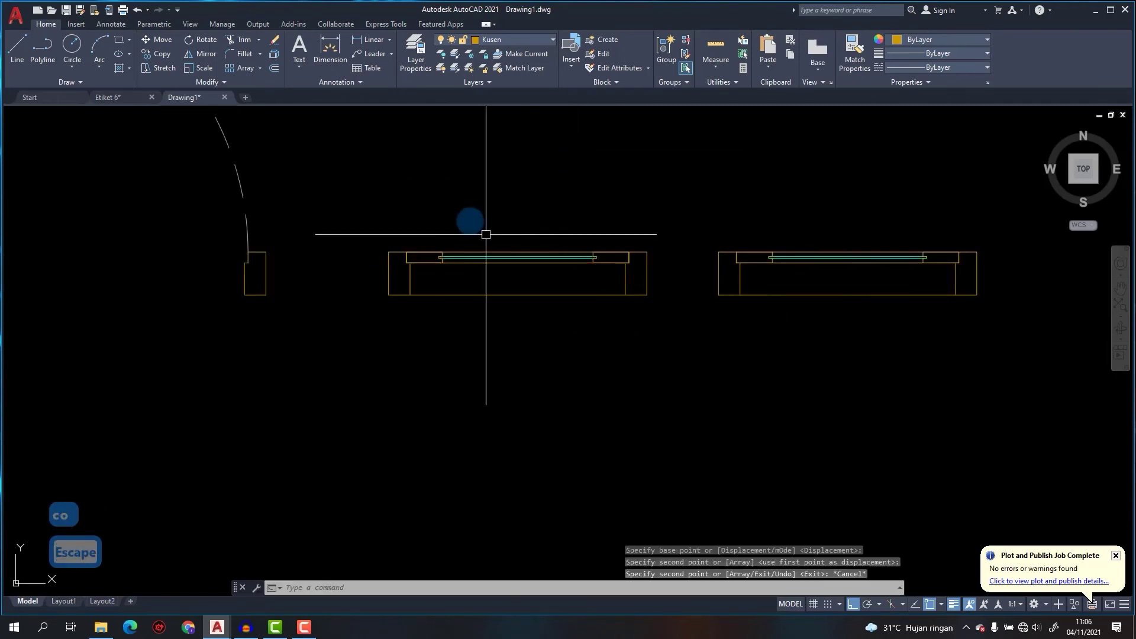
Define the original window as block J1 with its base point at the frame's lower left corner.
left_click(367, 182)
left_click(657, 337)
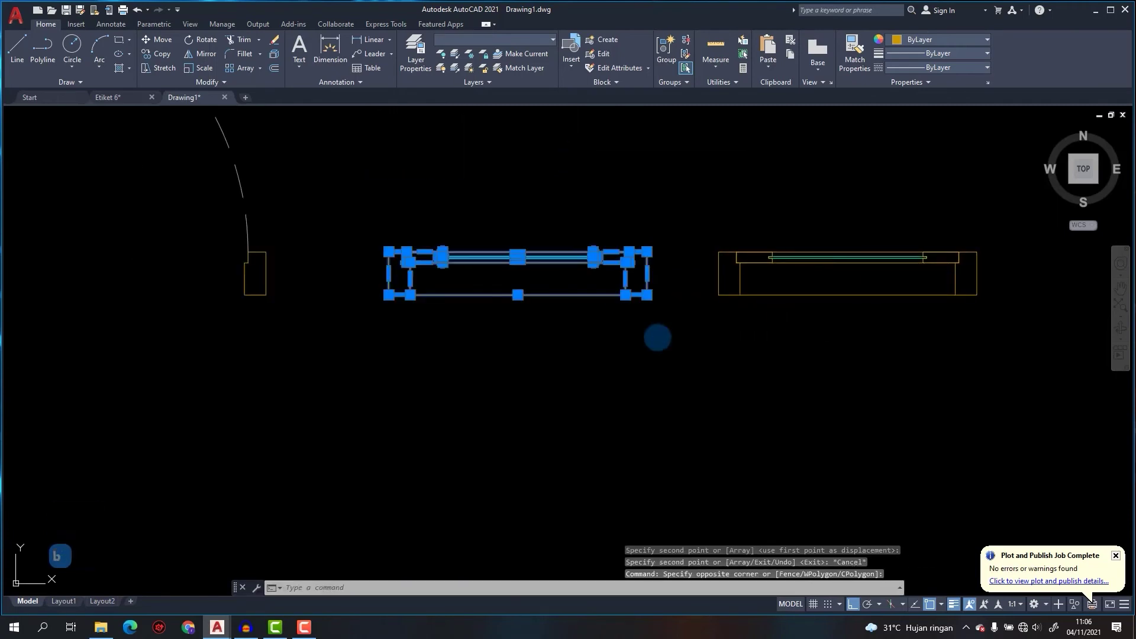
type("b")
key("Return")
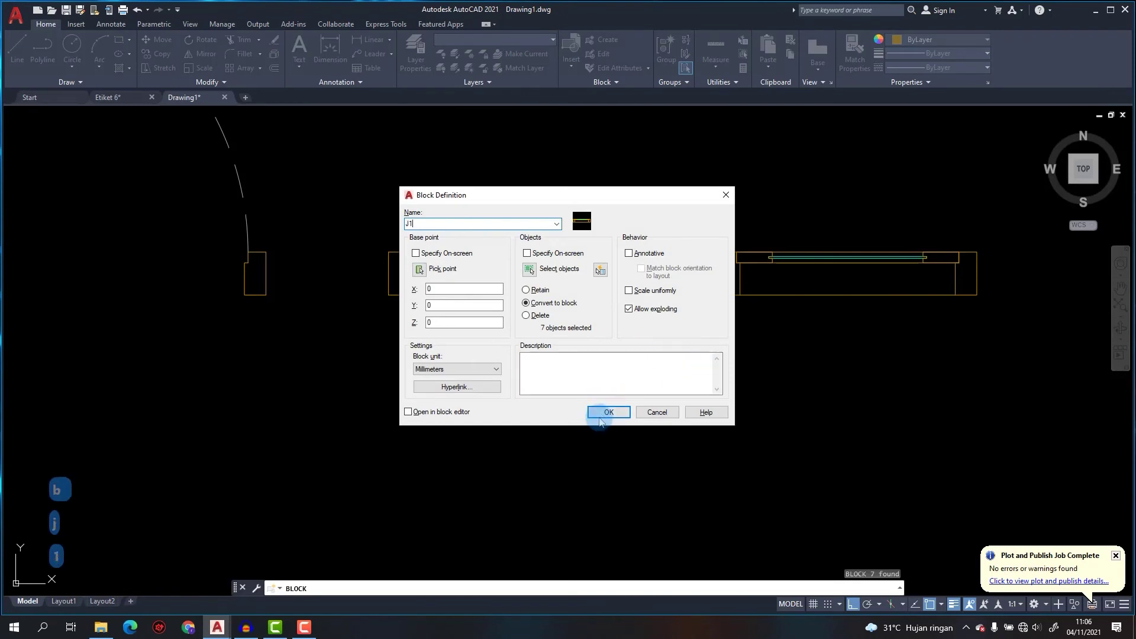
left_click(422, 271)
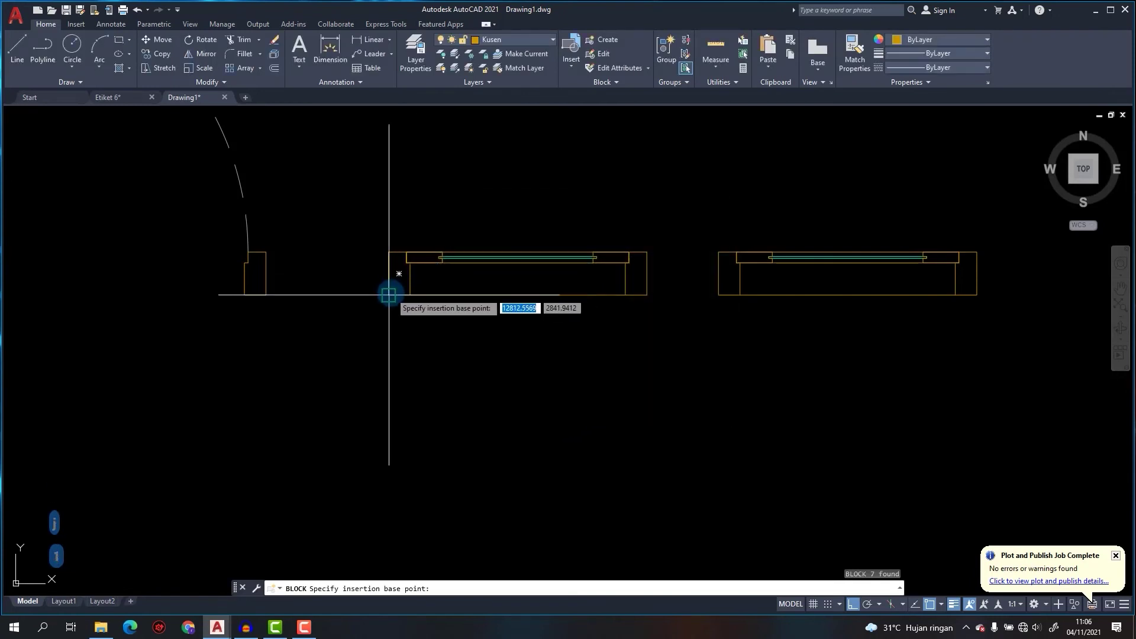
left_click(388, 294)
left_click(613, 417)
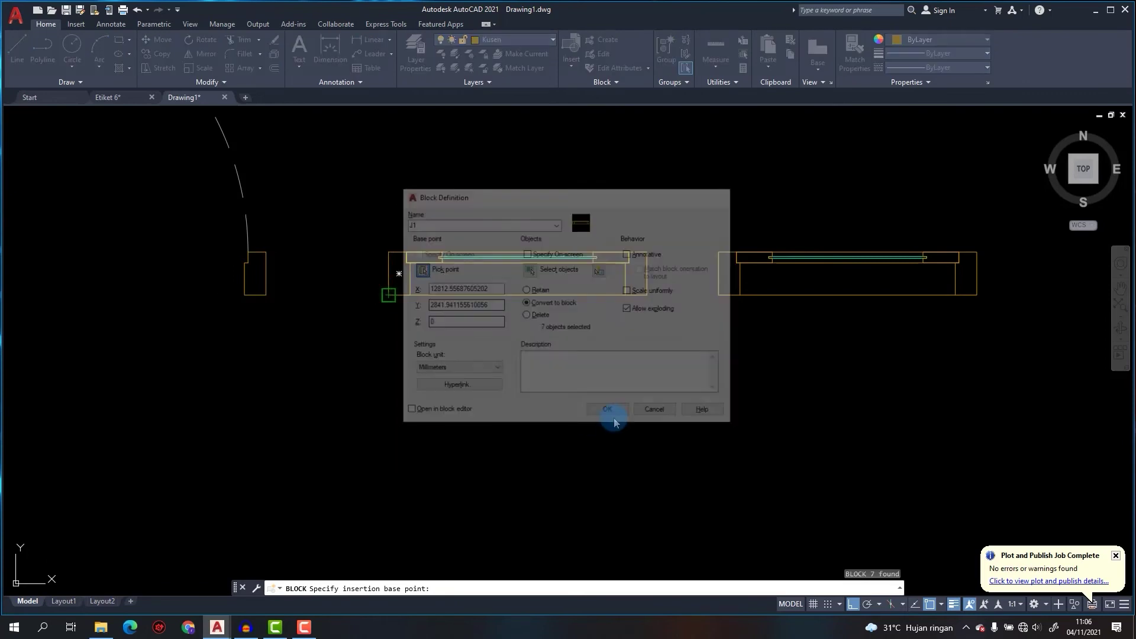
Mirror the copied window without its right frame post about that post's vertical centre line, keeping the source objects.
middle_click_drag(652, 317, 373, 278)
scroll(709, 233, "up", 2)
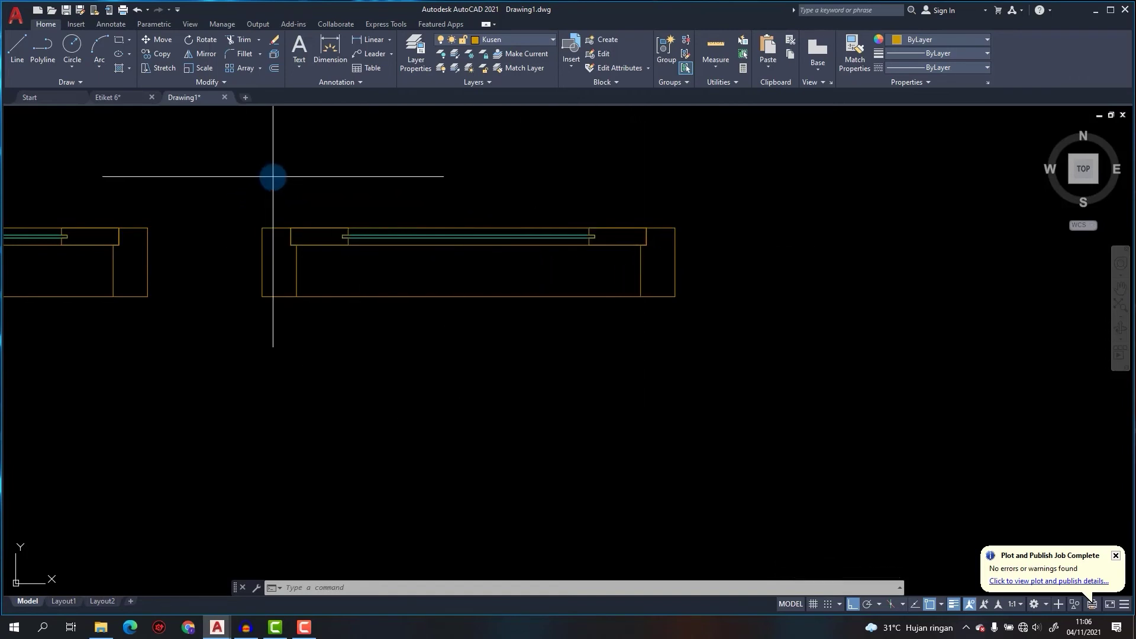
scroll(353, 251, "up", 2)
scroll(352, 251, "down", 2)
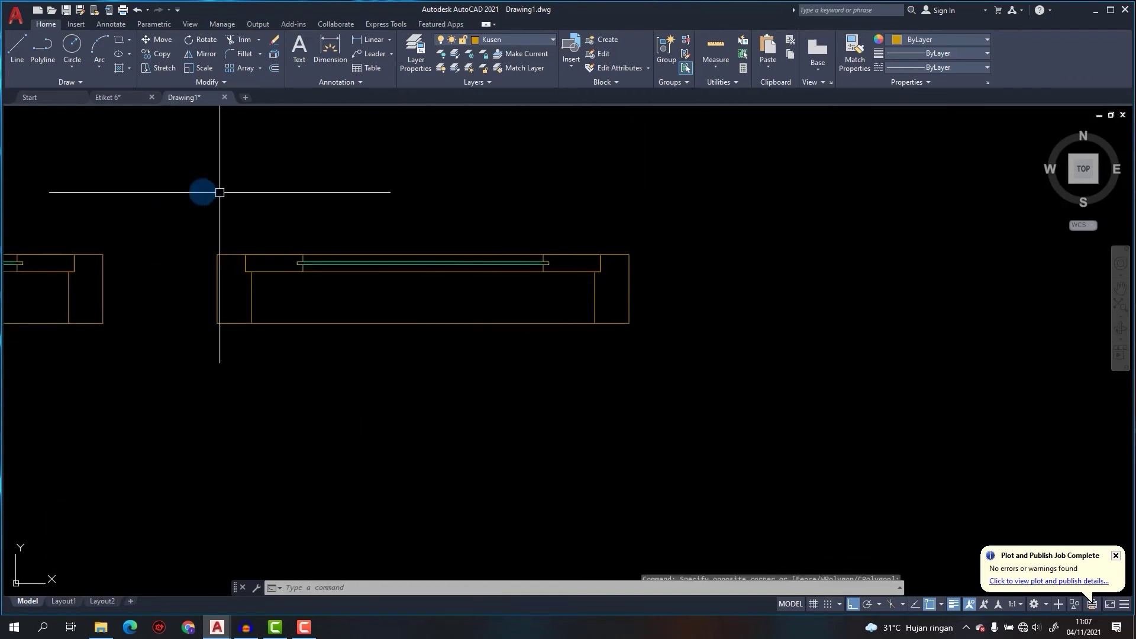
left_click(193, 180)
left_click(609, 375)
type("mi")
key("Return")
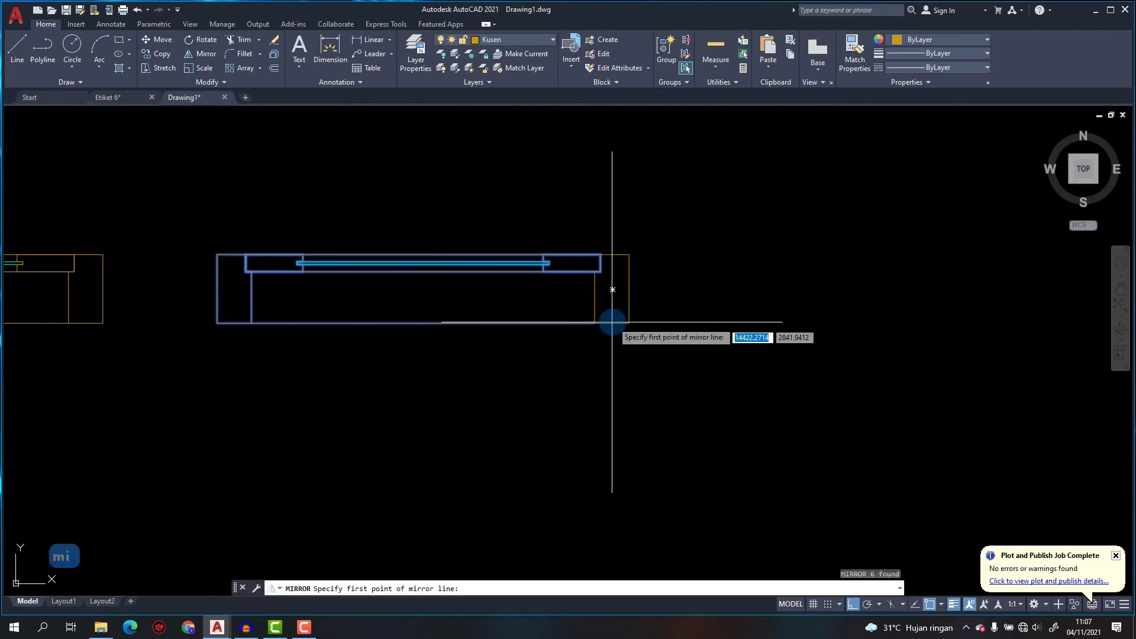
left_click(613, 322)
left_click(621, 337)
key("Return")
Create a boundary polyline around the shared middle post of the double window and erase the redundant overlapping object.
type("bo")
key("Return")
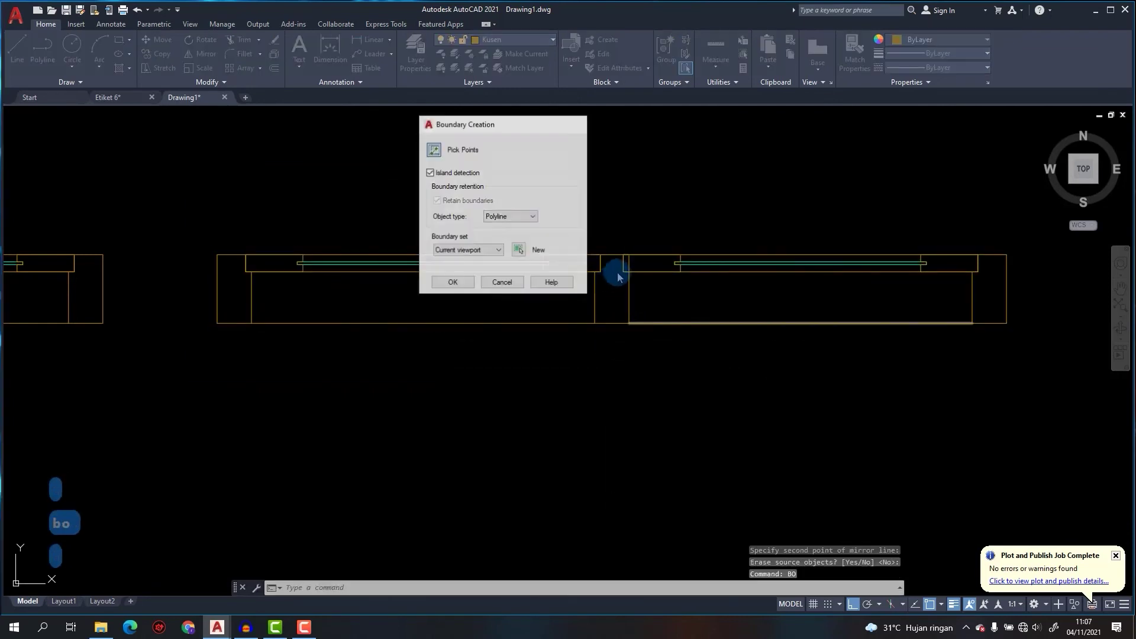
scroll(617, 277, "up", 3)
left_click(598, 322)
key("Return")
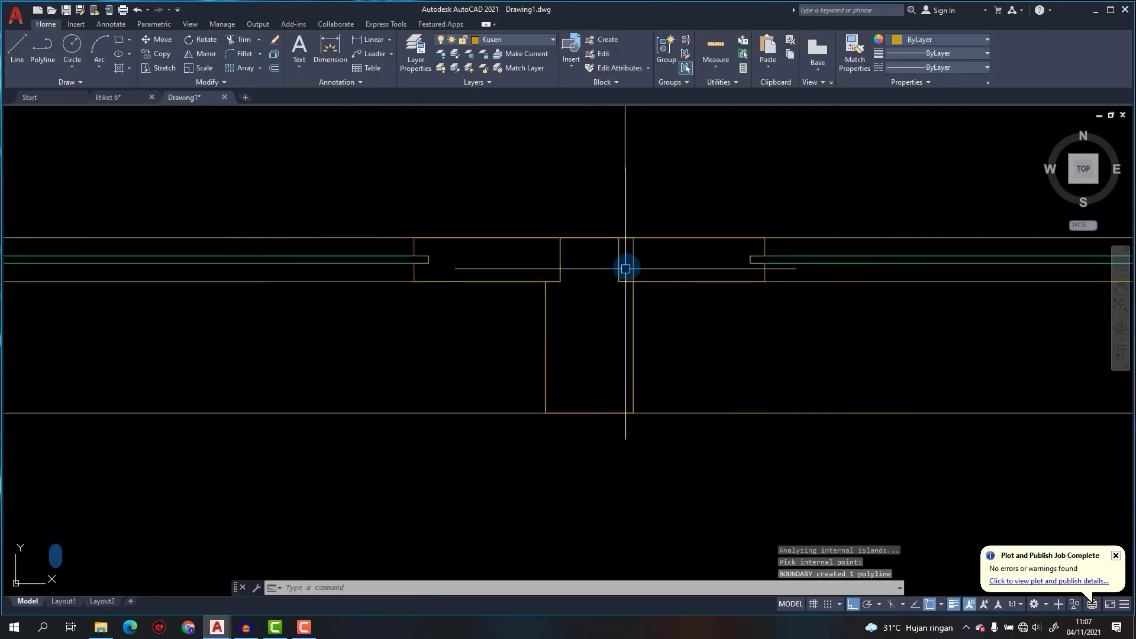
scroll(617, 272, "down", 3)
type("e")
key("Return")
scroll(590, 291, "down", 2)
left_click(592, 291)
Define the double window as block J2 with its base point at the frame's lower left corner.
left_click(340, 224)
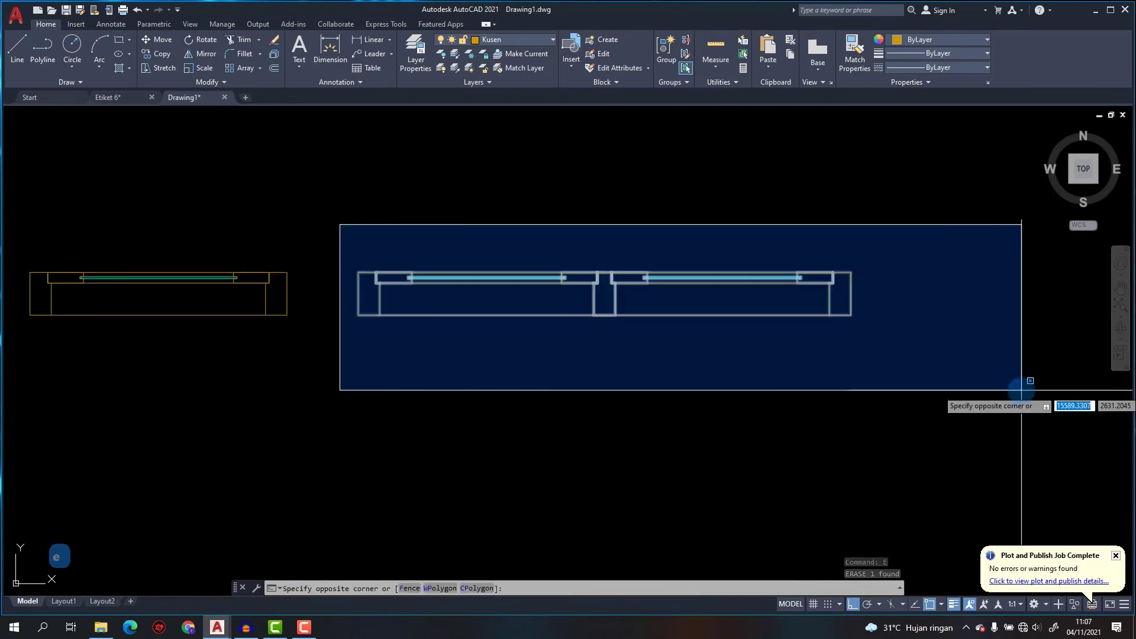
left_click(1021, 390)
type("b")
key("Return")
type("J2")
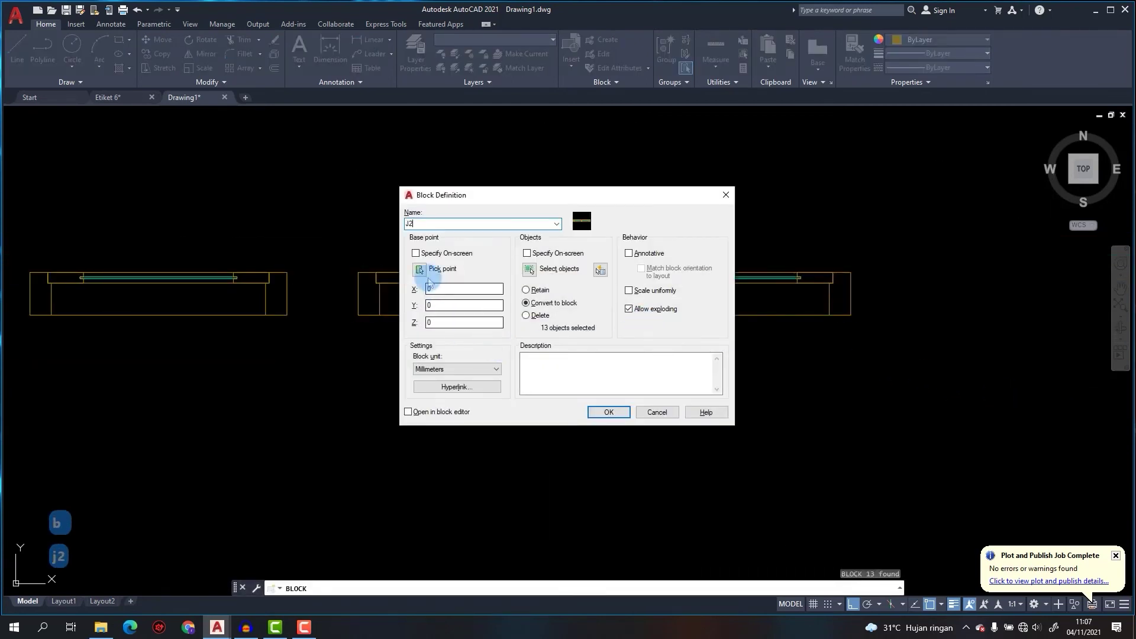
left_click(420, 269)
left_click(358, 314)
left_click(608, 412)
key("Escape")
key("Escape")
Draw a 60 by 120 rectangle below the left end of the spare single window.
scroll(407, 348, "up", 3)
type("R")
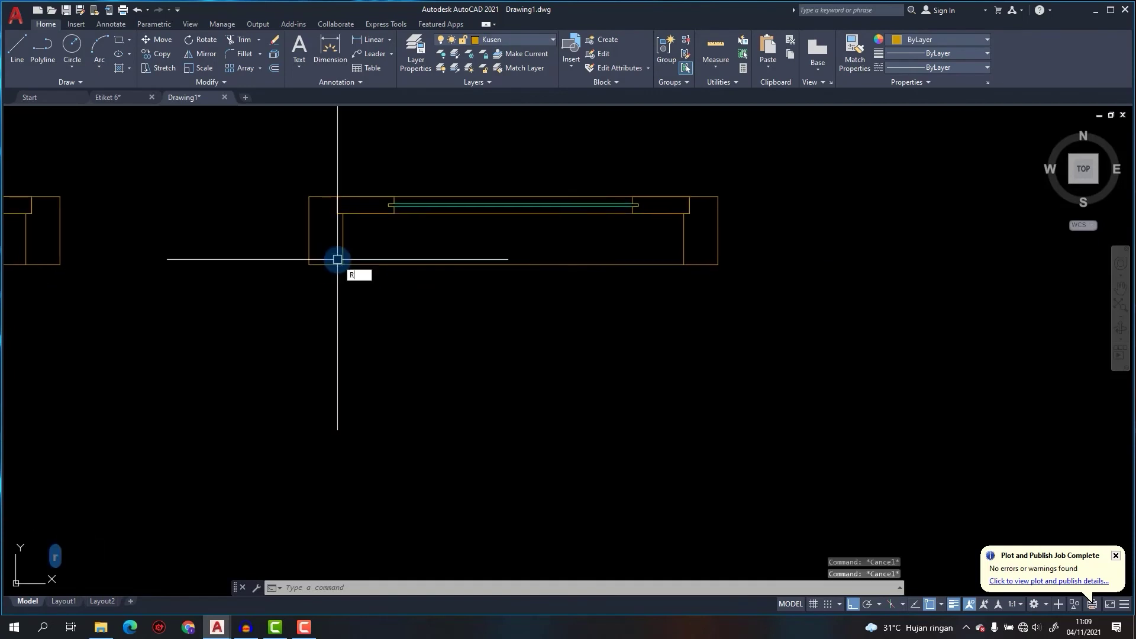
type("ec")
key("Return")
left_click(313, 331)
key("F8")
type("@60,1")
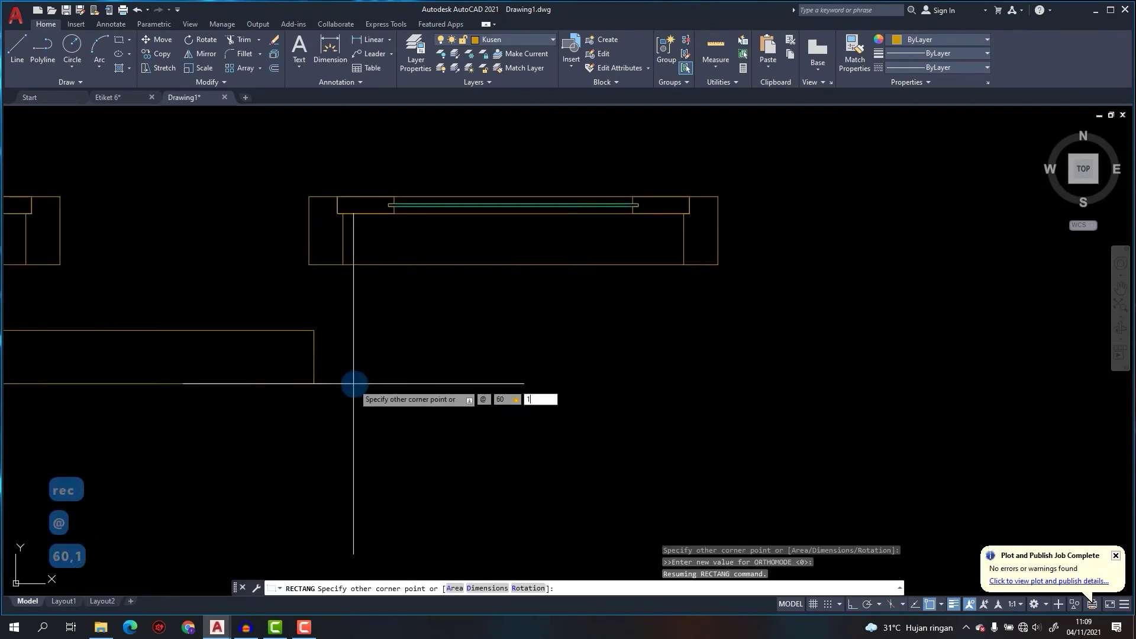
type("20")
key("Return")
Move the 60 by 120 rectangle so its upper left corner meets the window's lower left corner.
left_click(309, 314)
type("m")
key("Return")
left_click(310, 263)
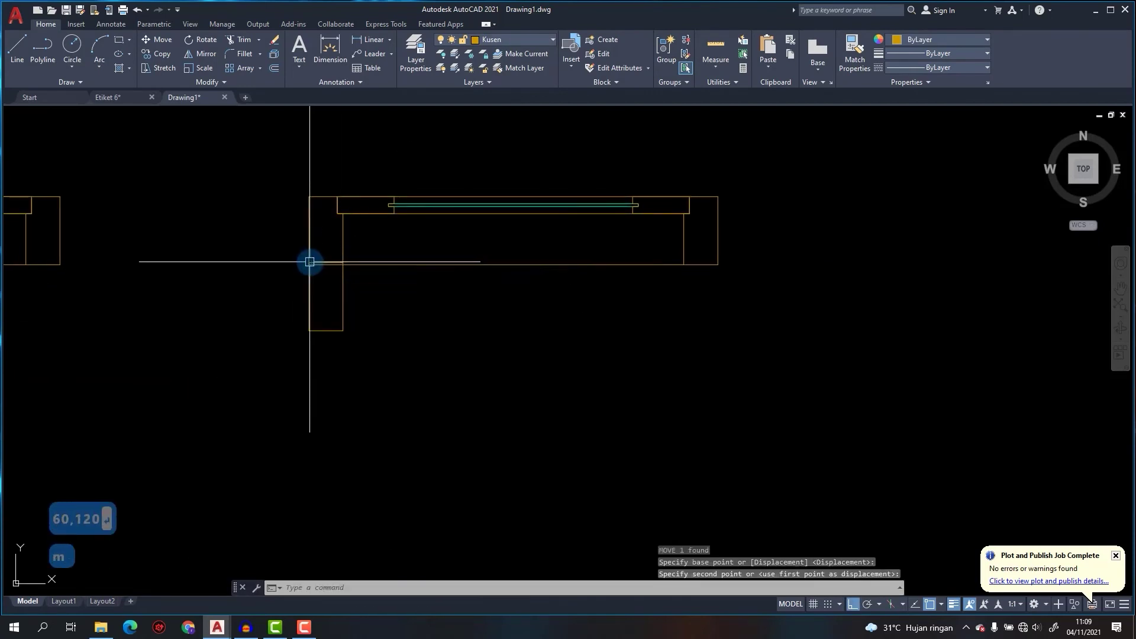
Move the 60 by 120 rectangle straight down, clear of the window's lower edge.
scroll(301, 262, "up", 2)
left_click(326, 262)
type("m")
left_click(420, 283)
left_click(424, 350)
scroll(424, 343, "down", 2)
Copy the 60 by 120 rectangle horizontally so it lines up below the window's right frame post.
middle_click_drag(416, 329, 363, 288)
left_click_drag(289, 264, 384, 391)
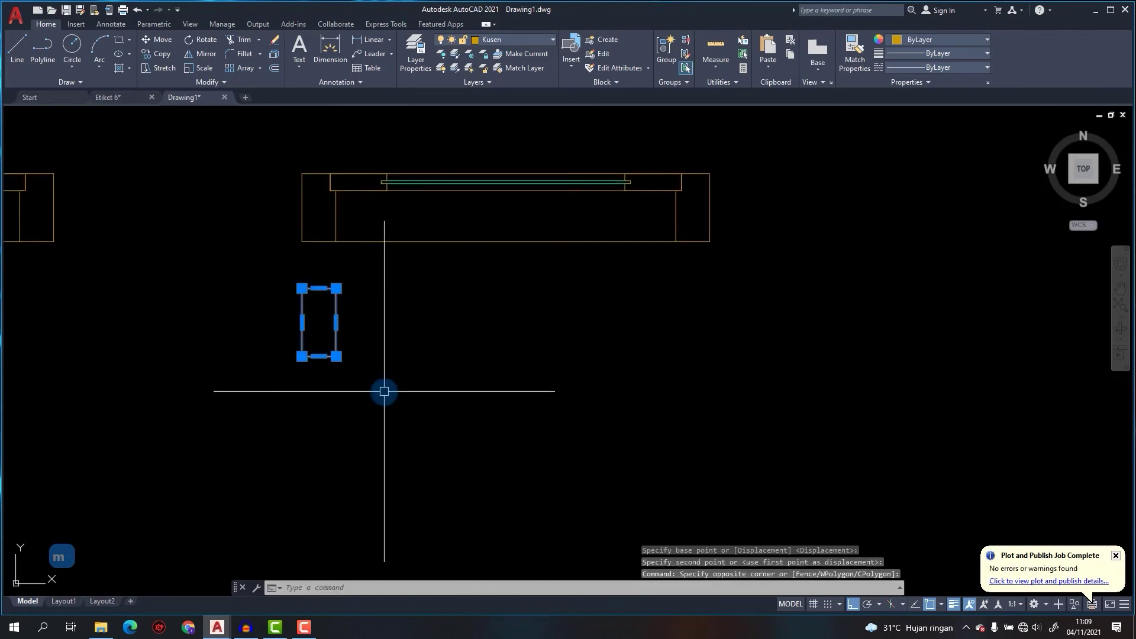
key("space")
left_click(336, 241)
left_click(709, 241)
key("Escape")
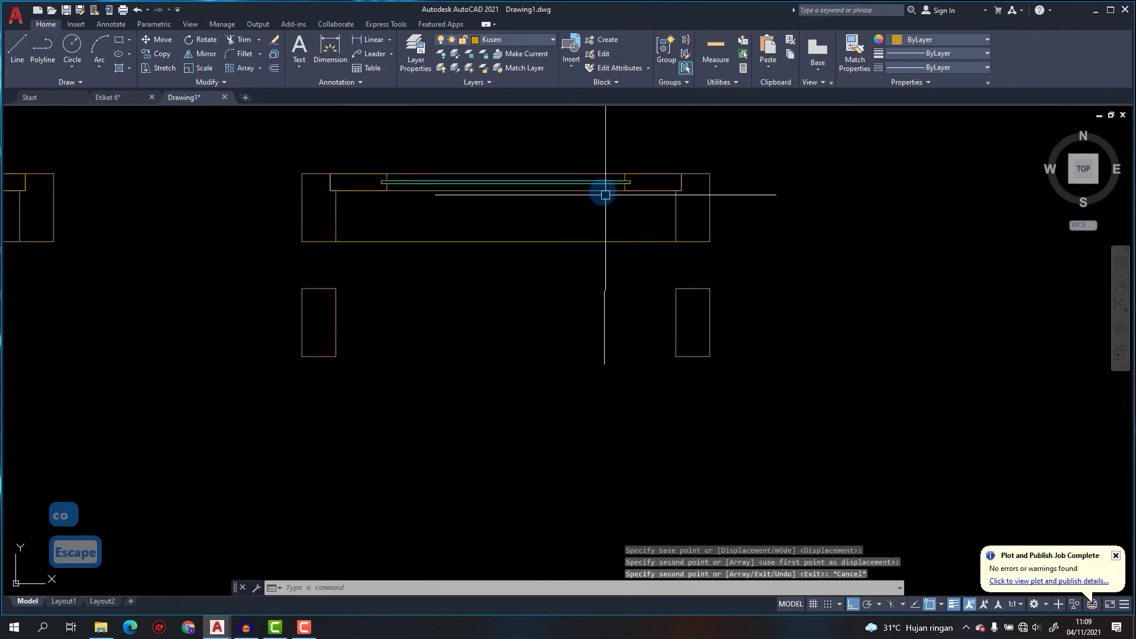
key("Escape")
Draw a rectangle spanning the gap between the two posts, from the left post's upper right to the right post's lower left corner.
type("rec")
key("space")
left_click(336, 289)
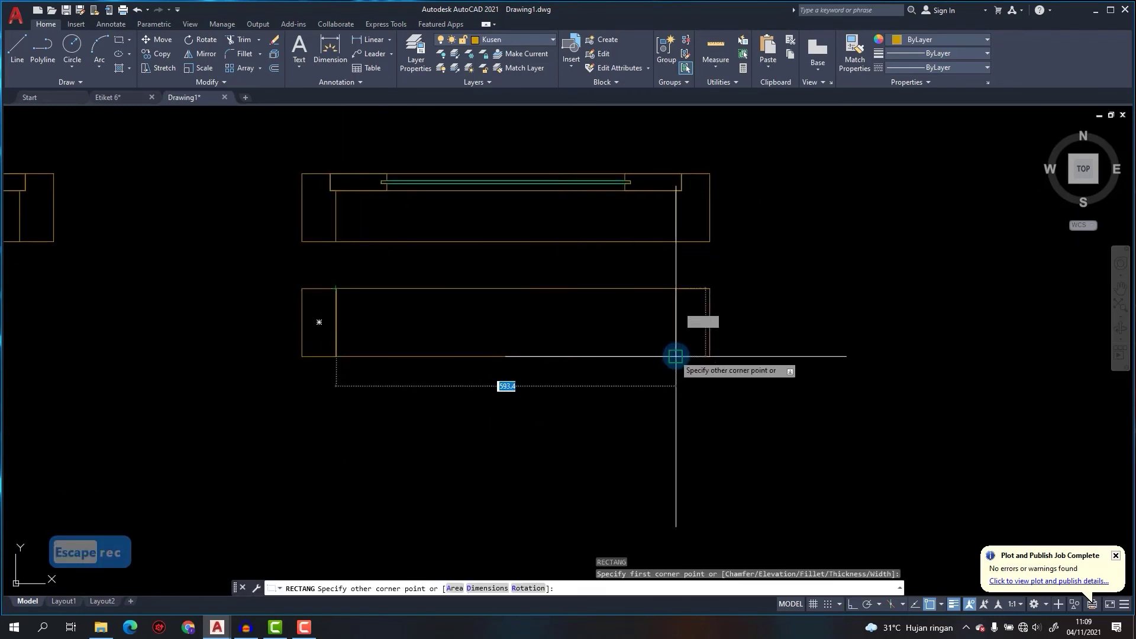
left_click(675, 357)
key("Escape")
Copy the upper window's glass strip so its left end sits at the middle of the lower left post's inner edge.
scroll(462, 186, "up", 2)
left_click(462, 185)
type("co")
key("space")
scroll(336, 175, "up", 3)
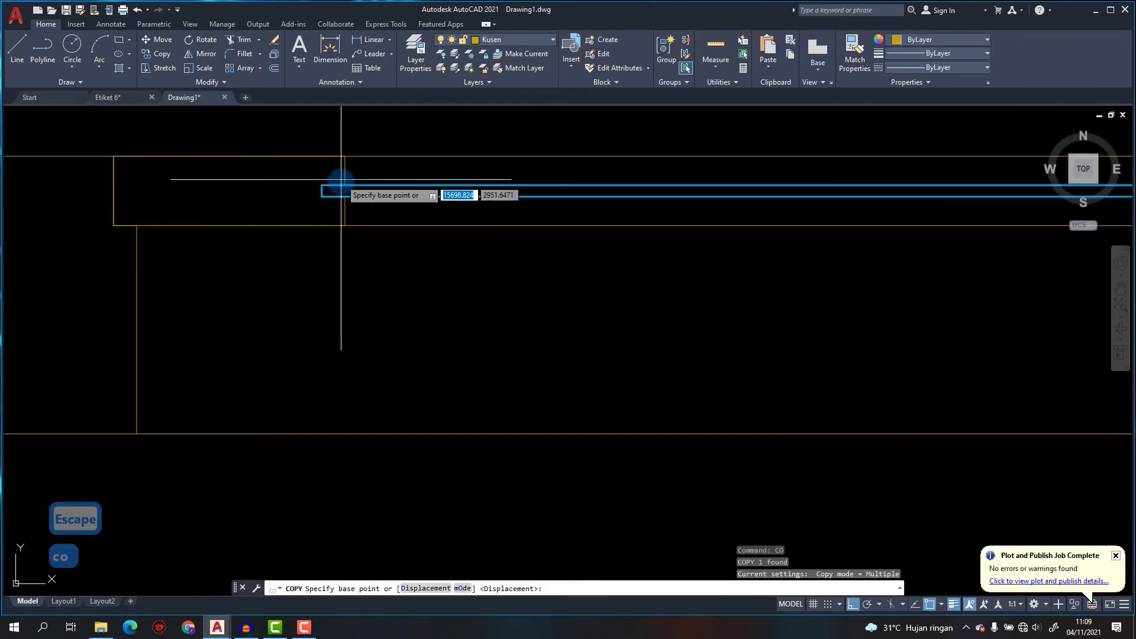
left_click(322, 190)
left_click(381, 427)
scroll(381, 427, "down", 3)
key("Escape")
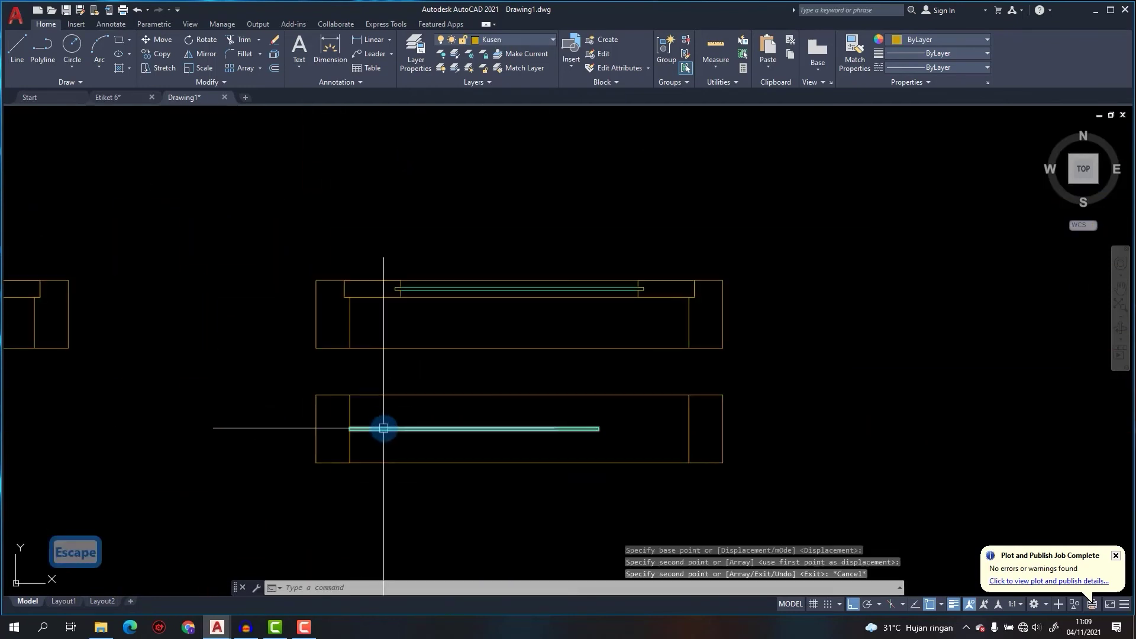
Stretch the copied glass strip's right end to the right post's inner edge and 10 units further into the post.
scroll(564, 423, "up", 4)
left_click(551, 421)
scroll(779, 414, "up", 2)
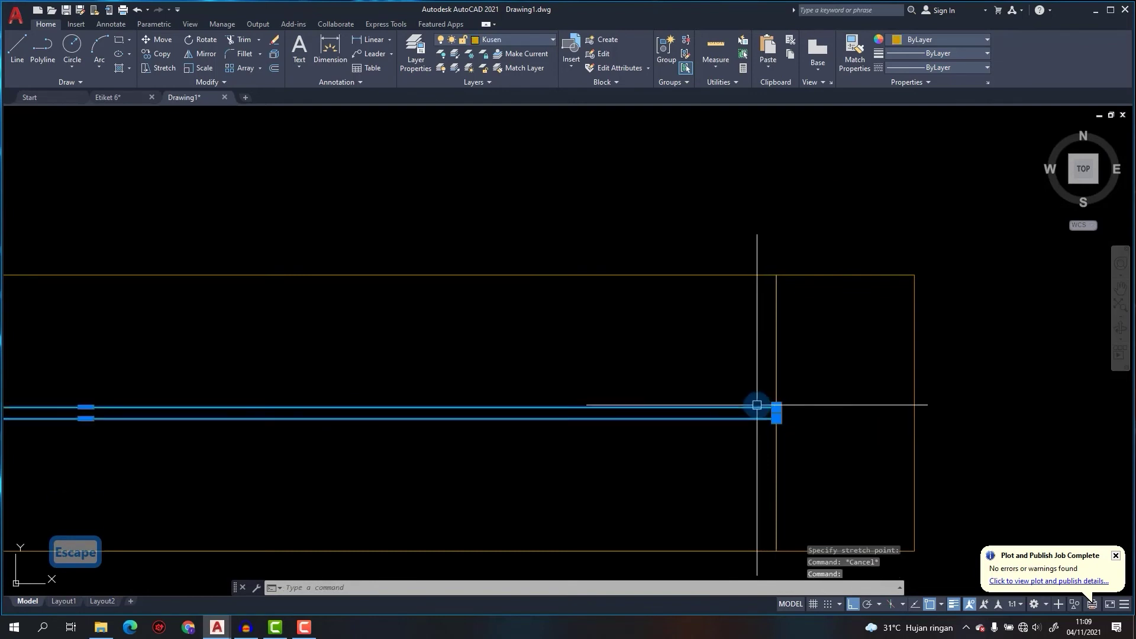
scroll(811, 410, "up", 2)
type("10")
key("Return")
scroll(362, 406, "down", 3)
Stretch the glass strip's left end 10 units into the left post.
scroll(504, 371, "up", 4)
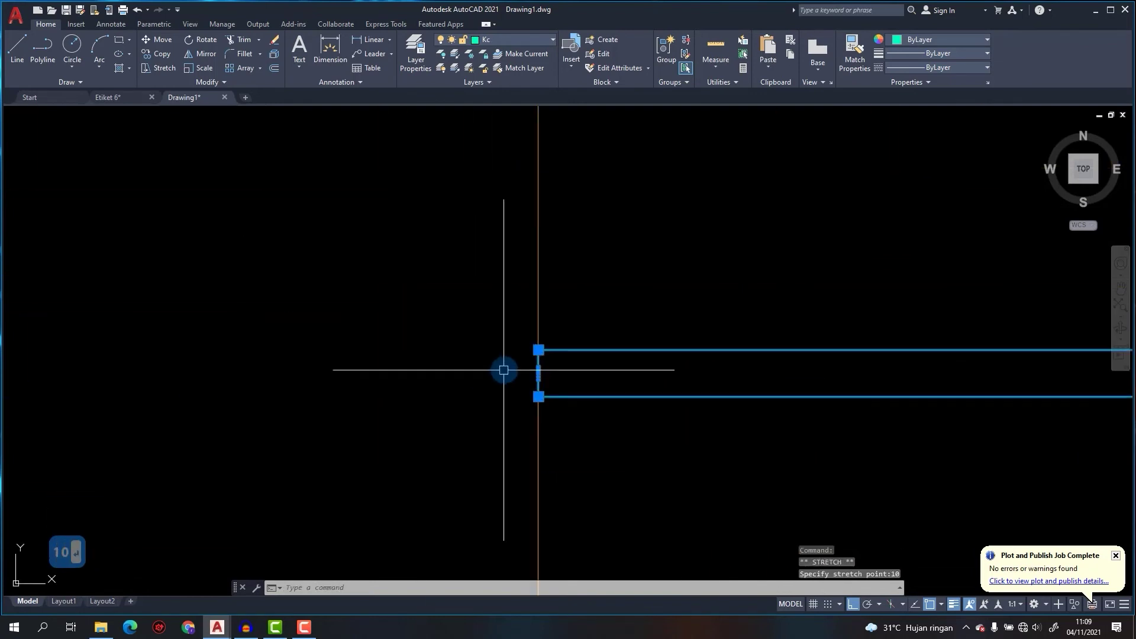
left_click(537, 370)
type("10")
key("Return")
scroll(358, 278, "down", 3)
key("Escape")
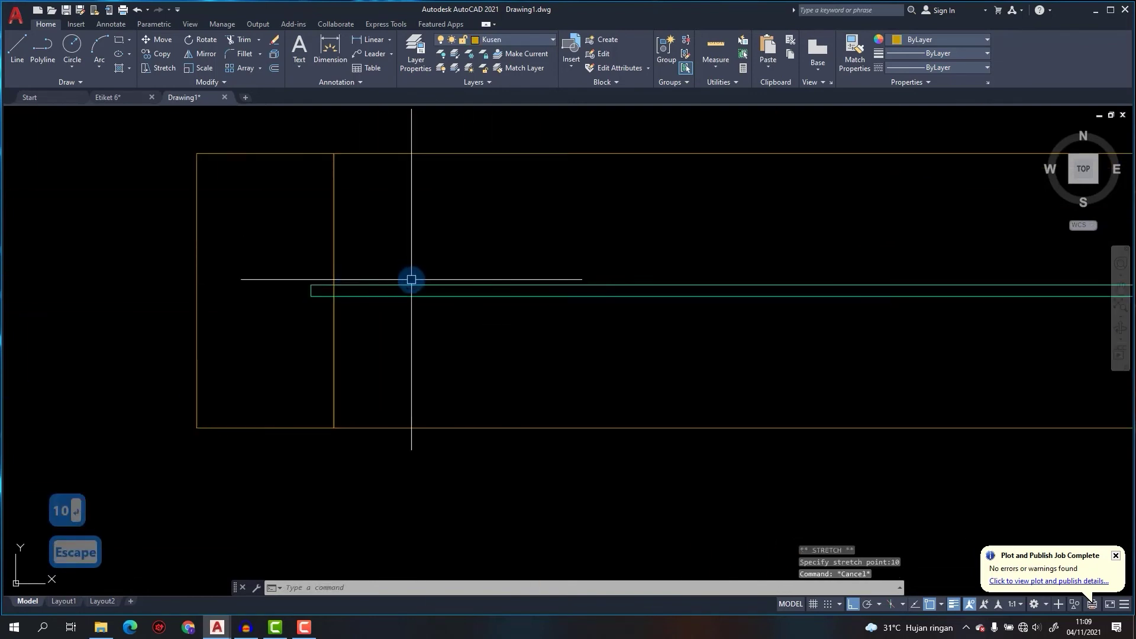
Copy the stretched glass strip 30 units straight down.
key("Escape")
type("co")
key("Return")
left_click(258, 269)
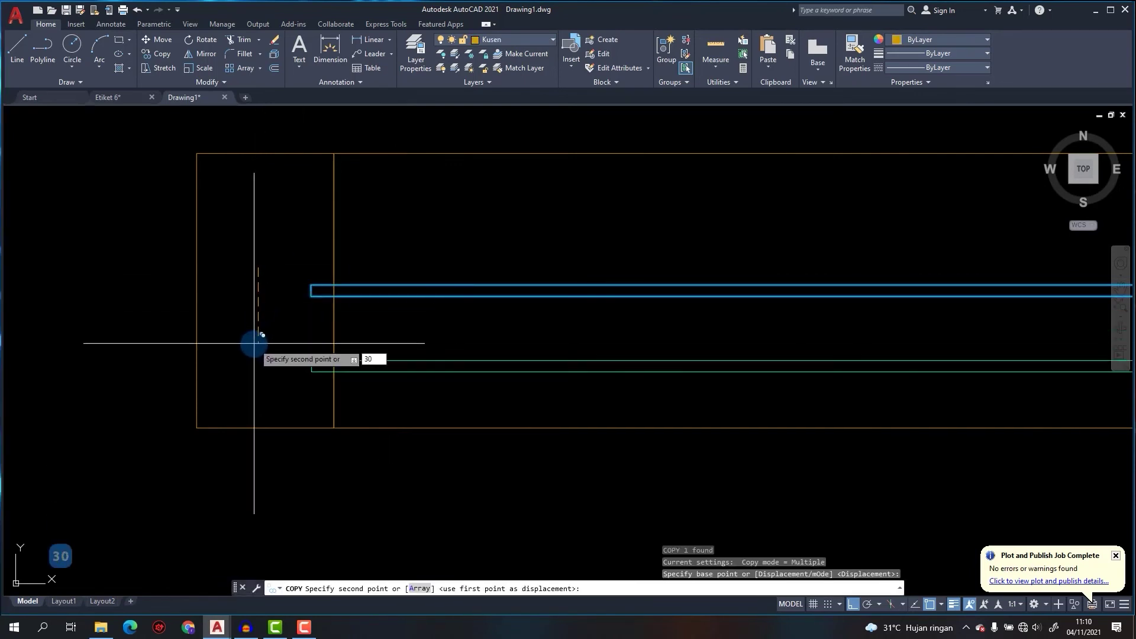
key("Return")
key("Escape")
Move the original glass strip 30 units straight up.
left_click(350, 285)
type("m")
key("Return")
left_click(268, 259)
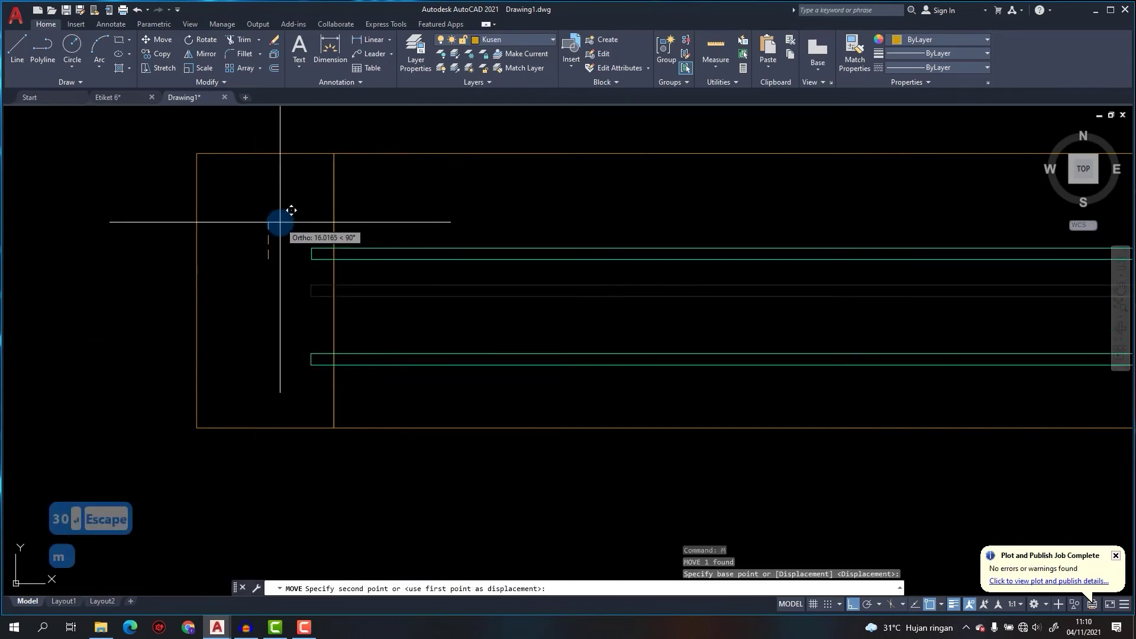
type("30")
key("Return")
scroll(333, 243, "down", 3)
scroll(462, 241, "up", 2)
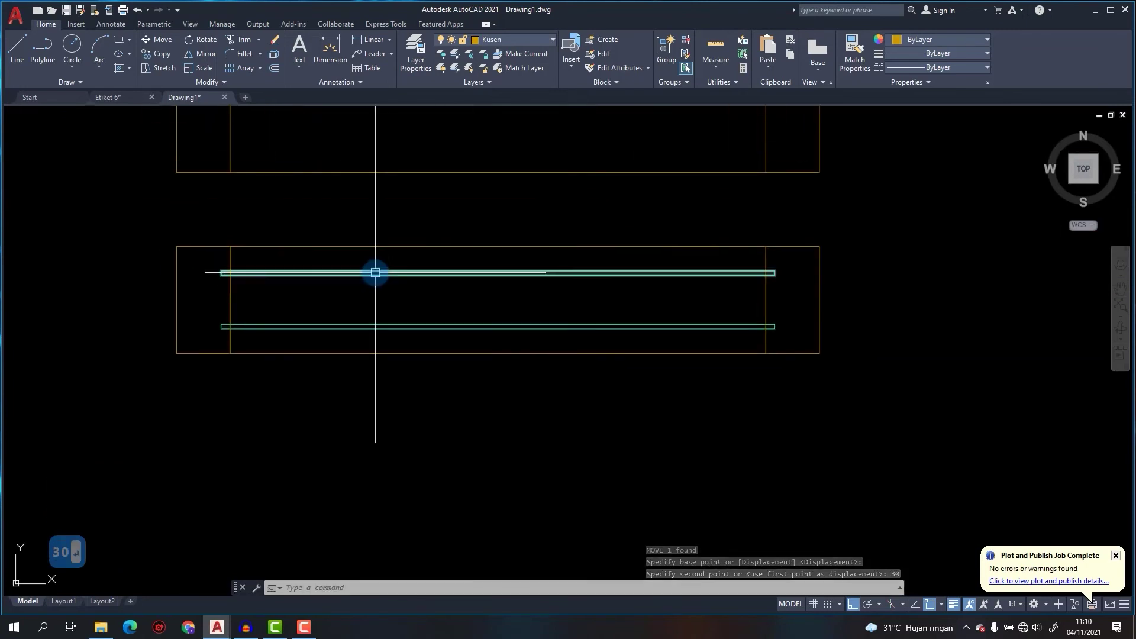
Create a boundary polyline inside the left post that follows the notches around the two glass ends.
scroll(215, 264, "up", 8)
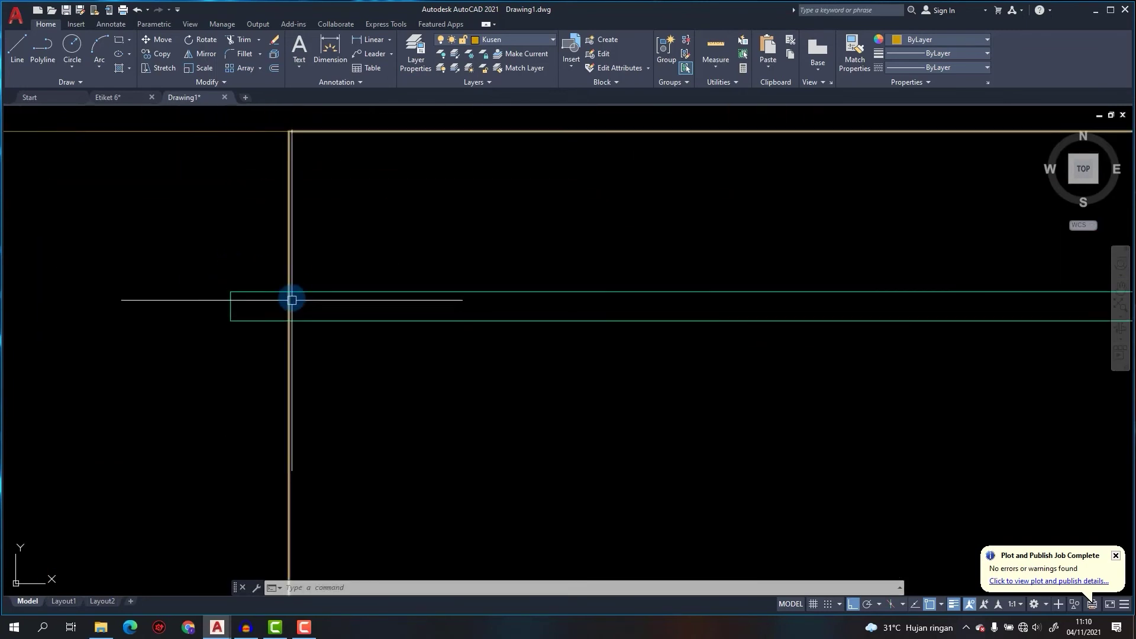
scroll(107, 507, "down", 4)
middle_click_drag(107, 508, 298, 320)
type("bo")
key("space")
key("space")
left_click(325, 277)
key("space")
scroll(334, 277, "down", 4)
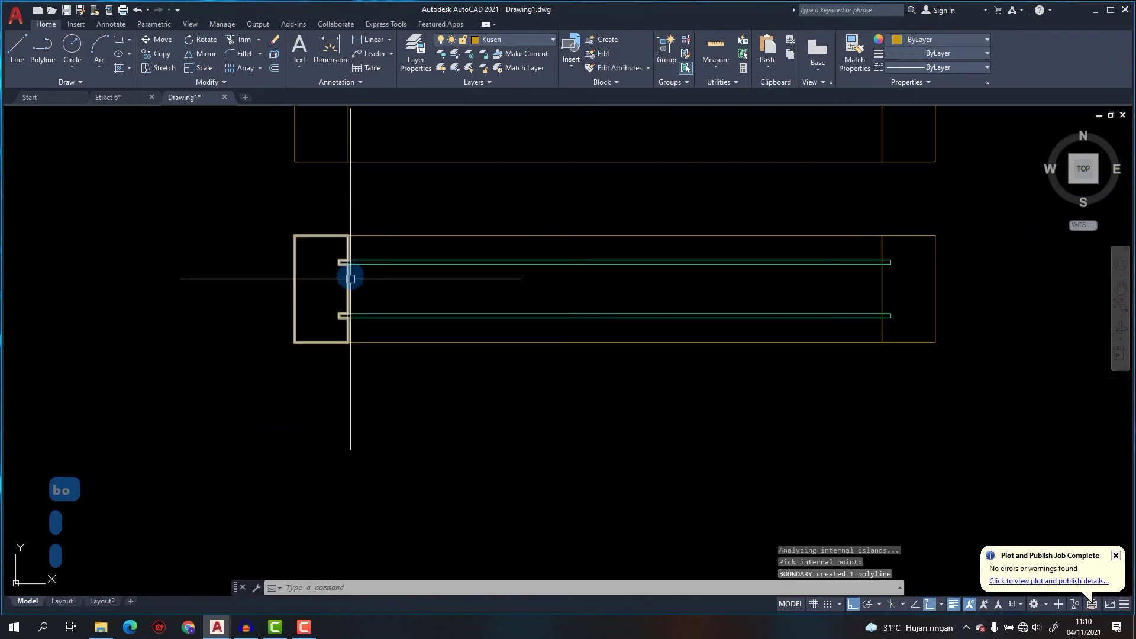
Erase the left post's original plain outline and the rectangle spanning the gap between the posts.
scroll(349, 264, "up", 10)
left_click(327, 210)
left_click(321, 213)
scroll(323, 215, "down", 5)
type("e")
scroll(368, 227, "down", 5)
left_click(959, 318)
key("Escape")
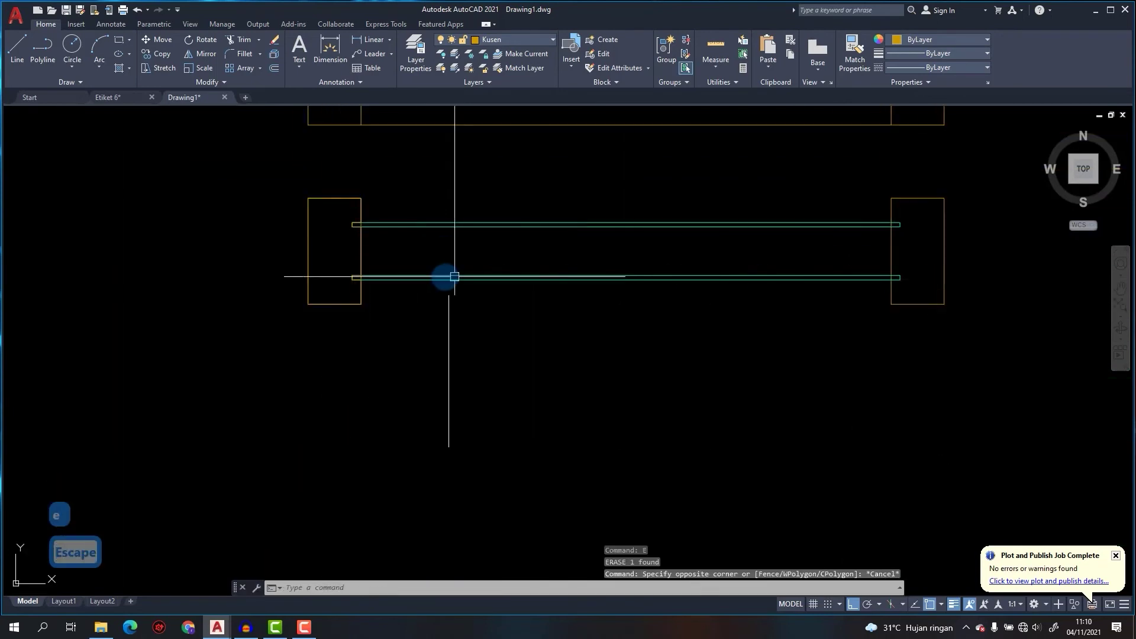
Erase the plain right post rectangle at the other end of the glass strips.
left_click(957, 261)
left_click(925, 223)
type("e")
key("space")
Mirror the notched left post about a vertical line through the glass strips' midpoint, keeping the original.
left_click(319, 229)
left_click(269, 200)
type("mi")
key("space")
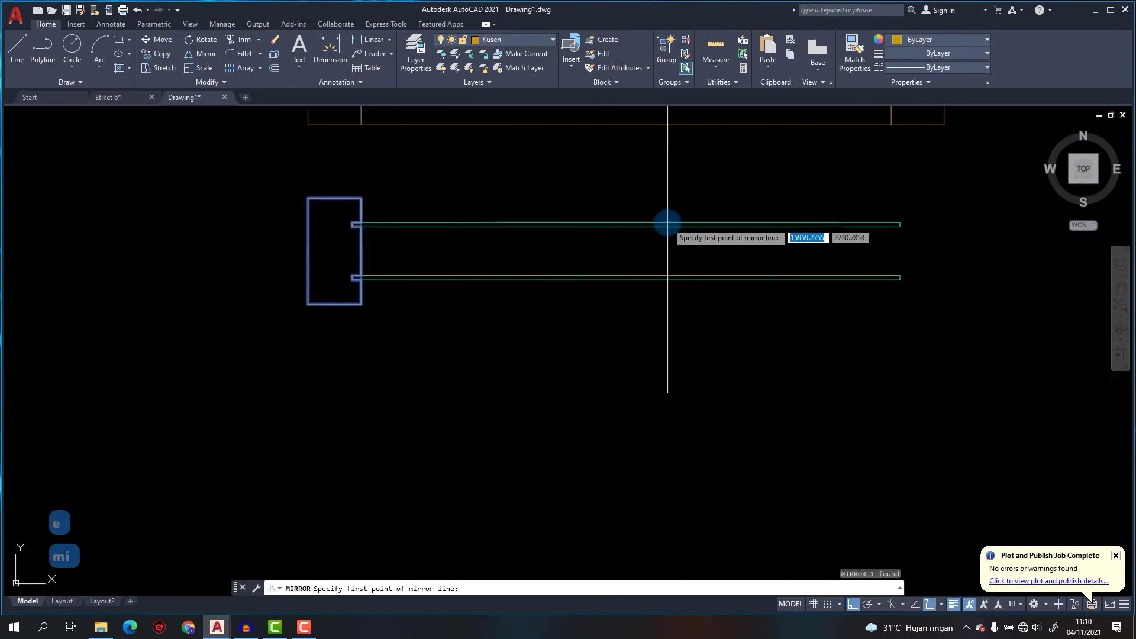
left_click(626, 225)
left_click(625, 243)
key("space")
Draw a rectangle over the frame, starting at the left post's upper left corner.
type("rec")
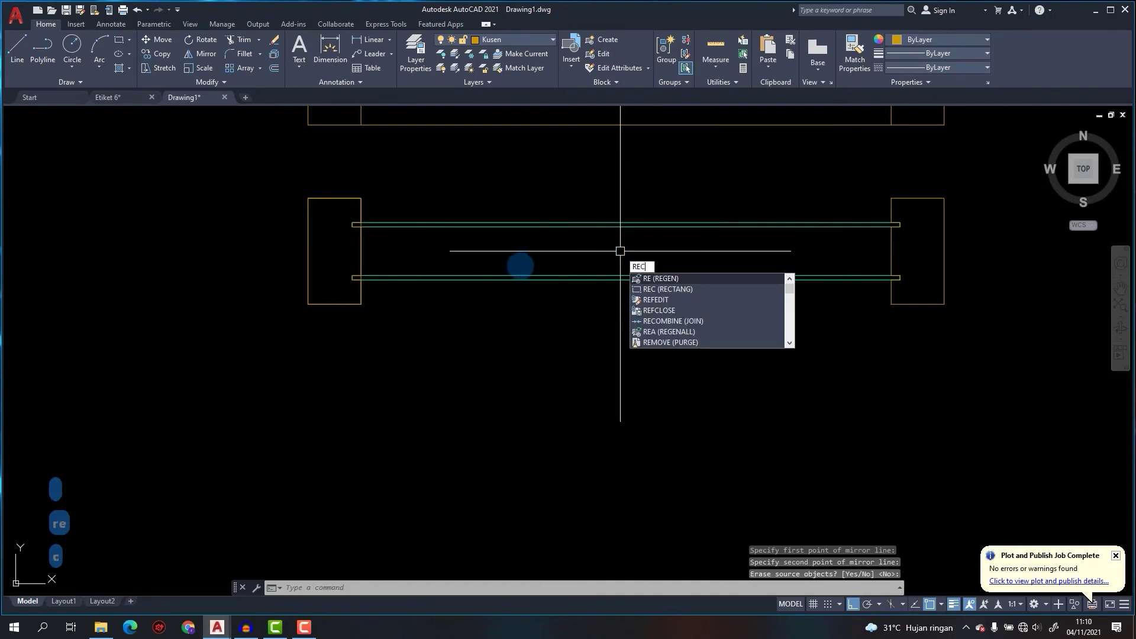
key("space")
left_click(307, 197)
type("c")
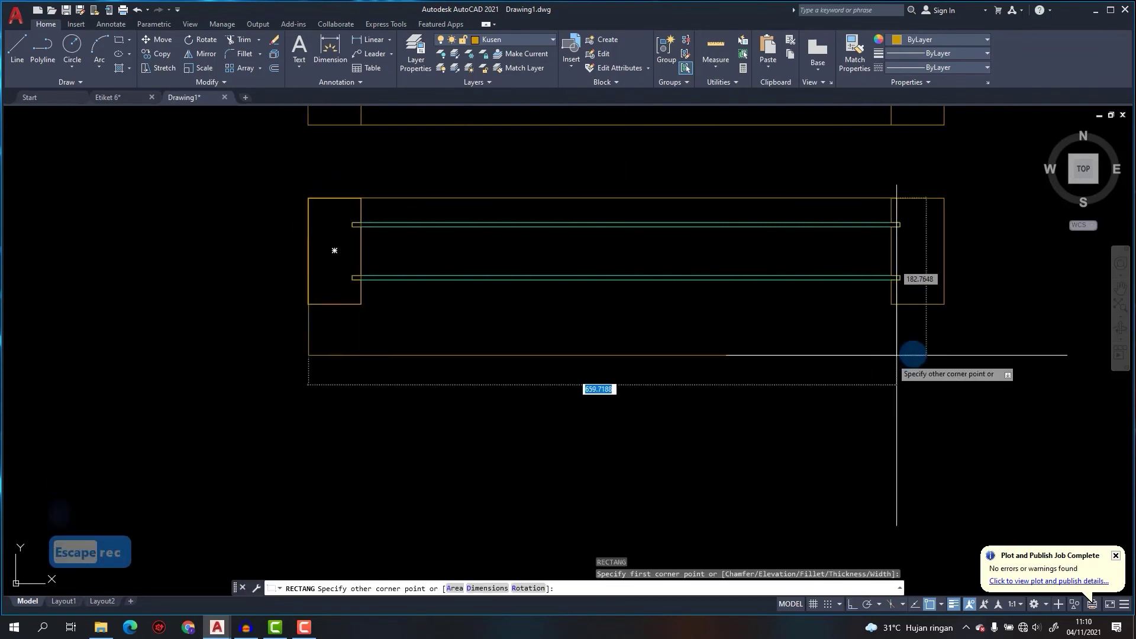
Erase the reference window copy above the new two-glass frame.
scroll(817, 304, "down", 3)
middle_click_drag(817, 304, 694, 418)
left_click(870, 325)
left_click(355, 190)
type("e")
key("space")
Make the whole two-glass frame a block named bv with its base point at the lower left corner.
left_click(342, 230)
left_click(891, 517)
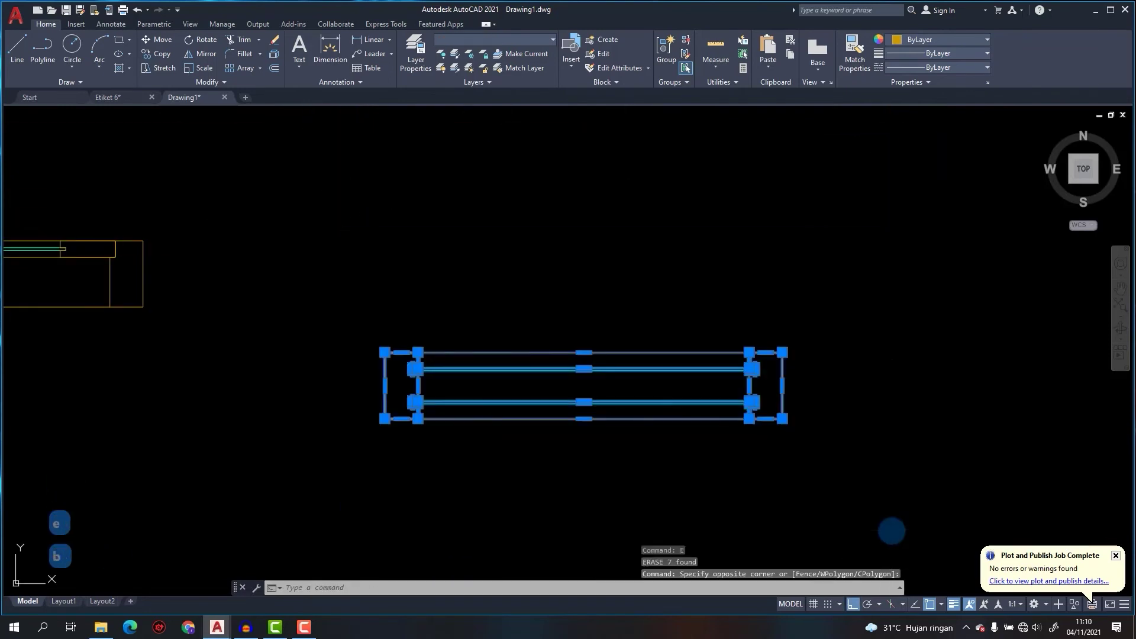
type("b")
key("space")
type("bv")
left_click(419, 273)
left_click(385, 419)
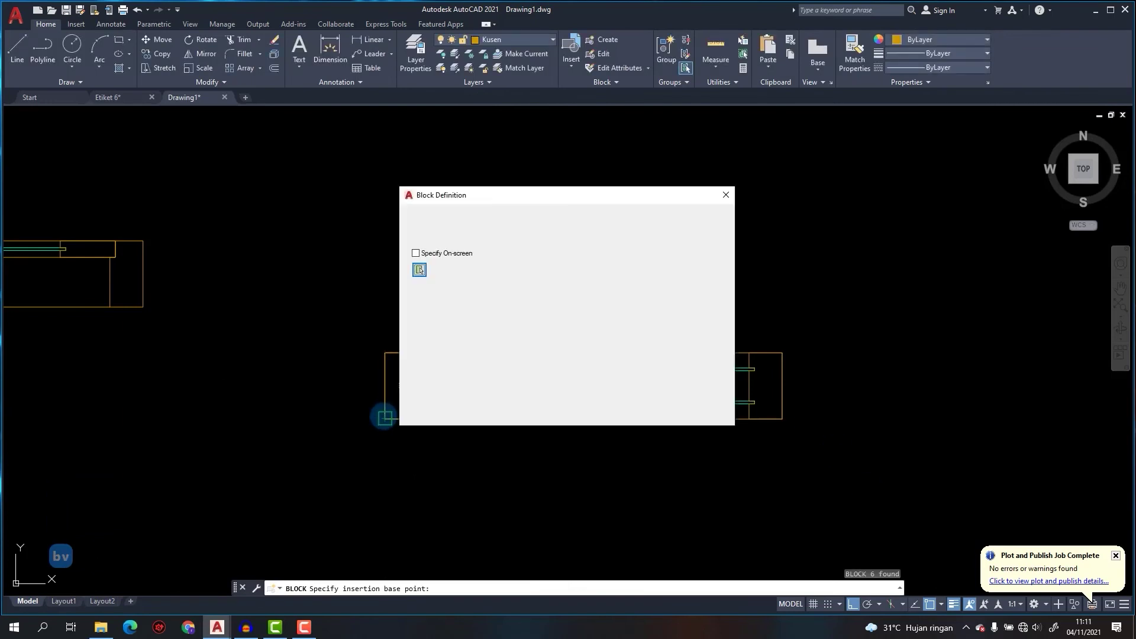
left_click(615, 407)
Move the bv block up so its upper left corner meets the double window's upper right corner.
scroll(615, 402, "down", 5)
left_click(603, 392)
scroll(603, 393, "up", 5)
type("m")
key("space")
left_click(700, 412)
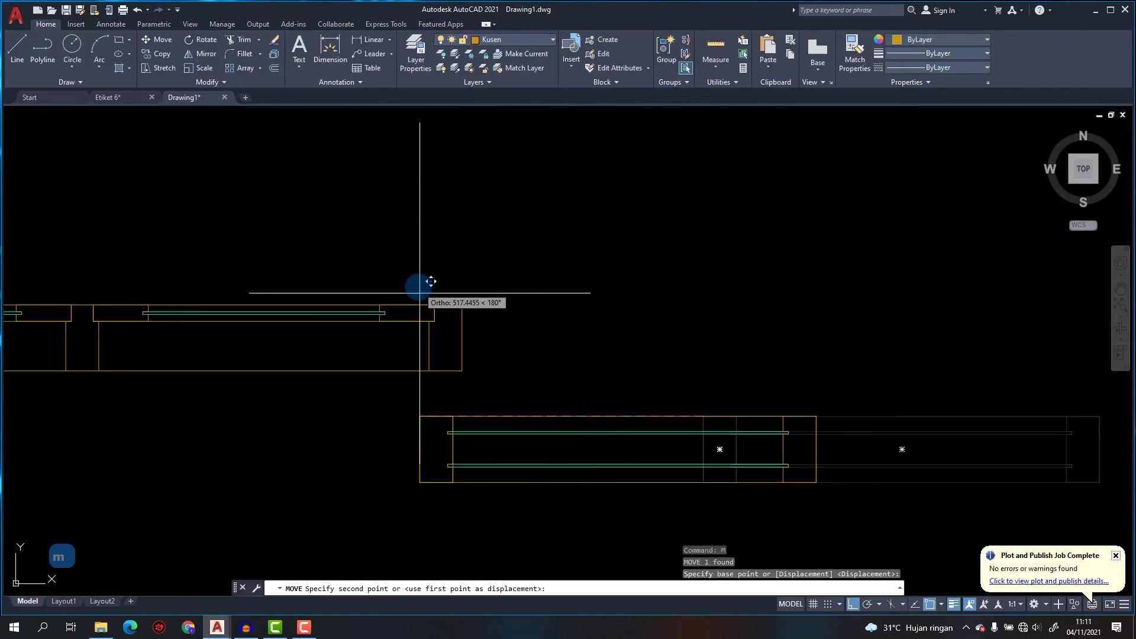
left_click(465, 304)
Move the bv block horizontally to the right, leaving a gap beside the double window.
type("m")
key("space")
left_click(508, 301)
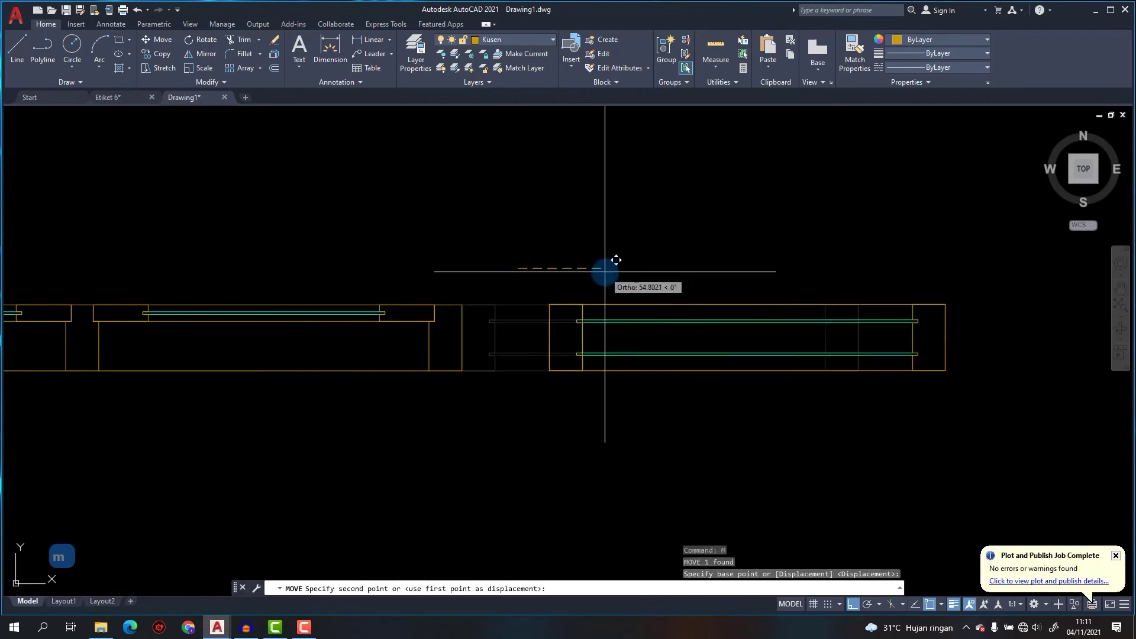
scroll(608, 264, "down", 3)
left_click(636, 418)
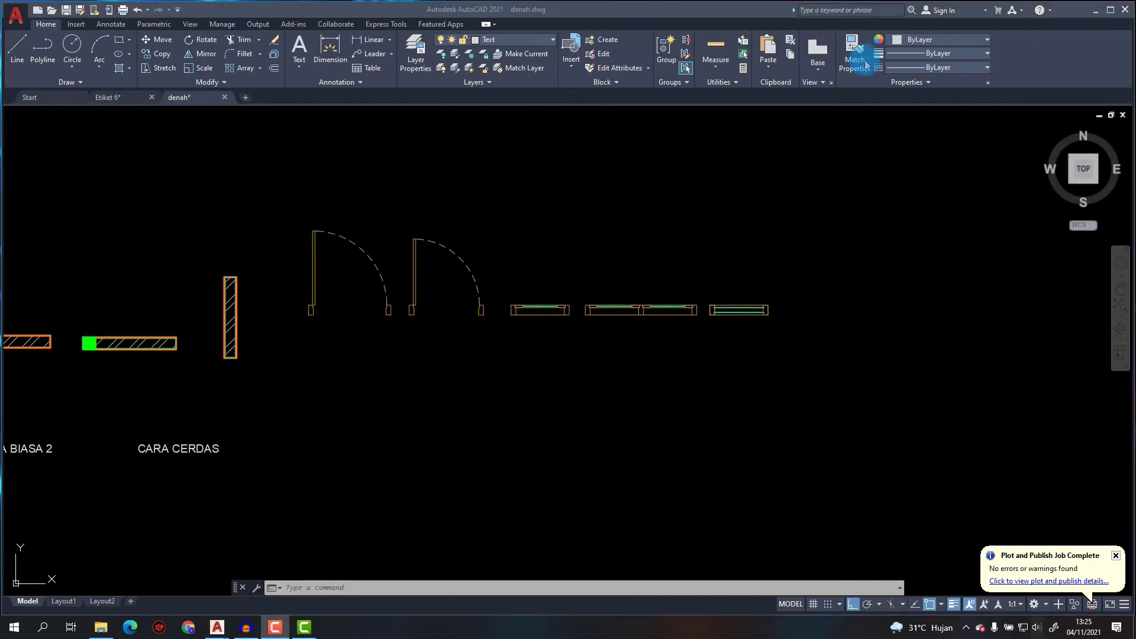
Examine the wall, door and window samples in the denah drawing and the gallery of blocks available for insertion.
middle_click_drag(211, 246, 495, 223)
mouse_move(159, 236)
middle_mouse_down()
mouse_move(383, 211)
mouse_move(159, 219)
middle_mouse_up()
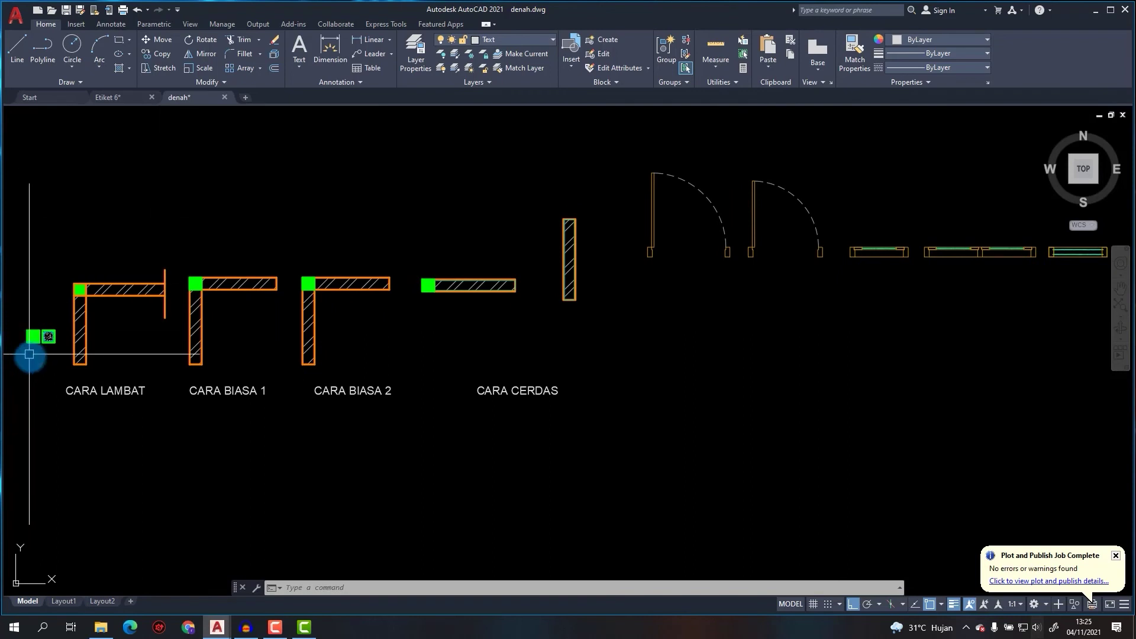
middle_click_drag(507, 286, 269, 297)
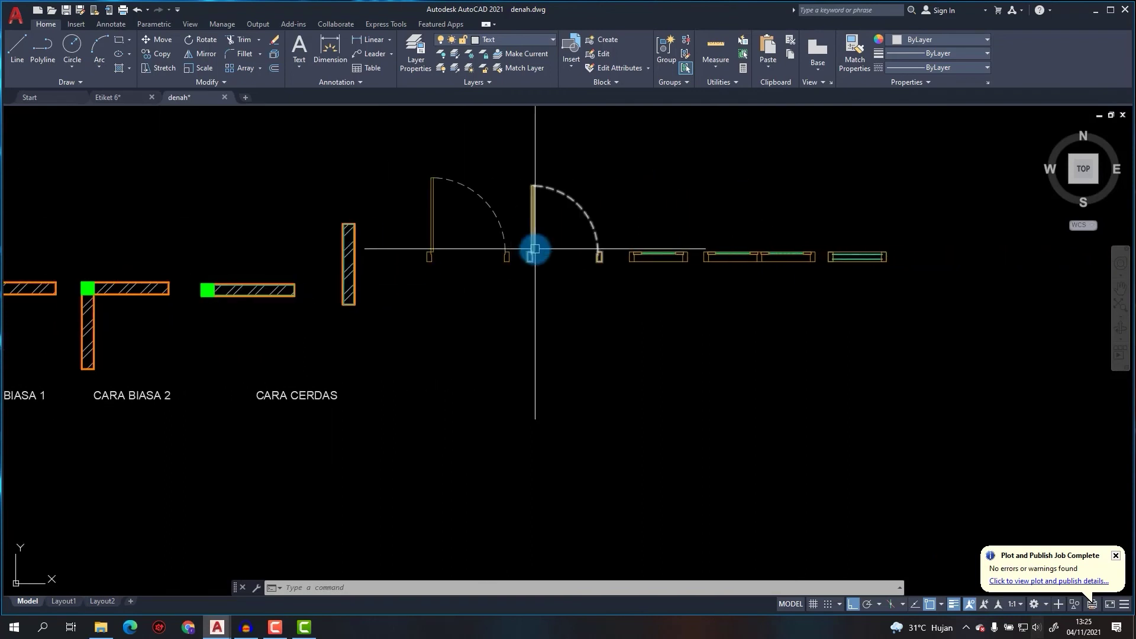
middle_click_drag(533, 249, 265, 258)
middle_click_drag(604, 241, 482, 243)
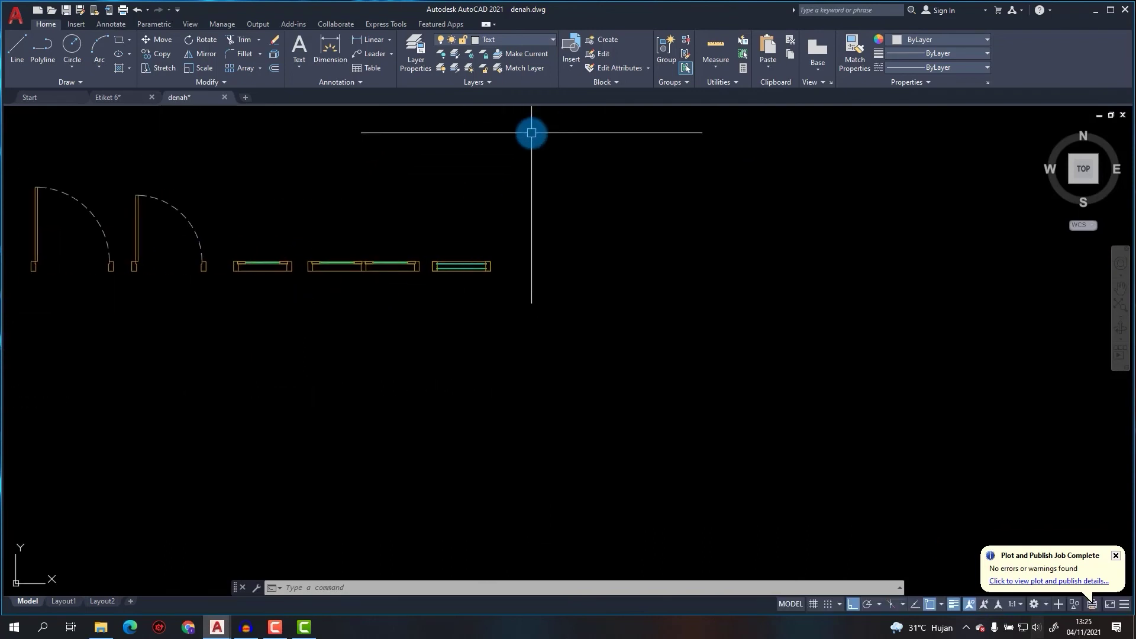
left_click(571, 68)
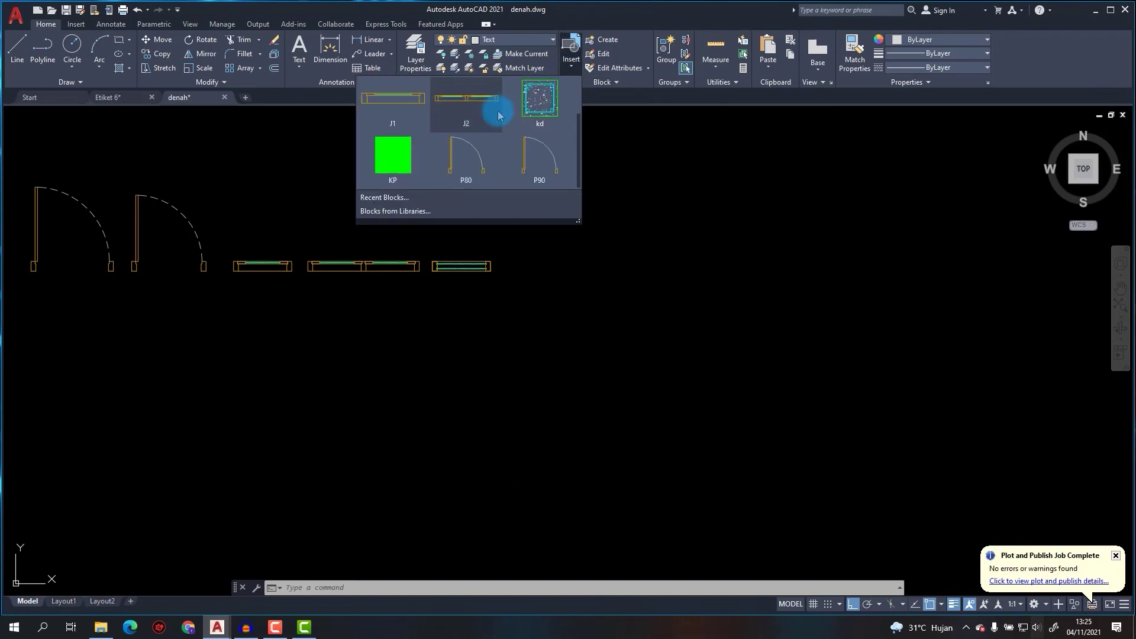
left_click(733, 180)
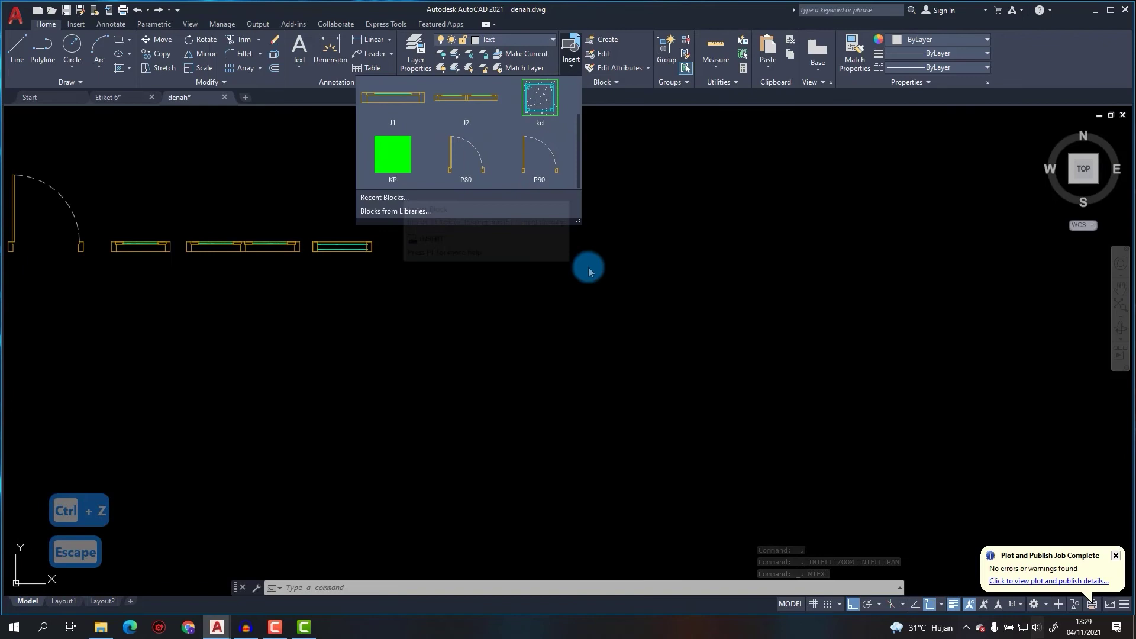
left_click(481, 259)
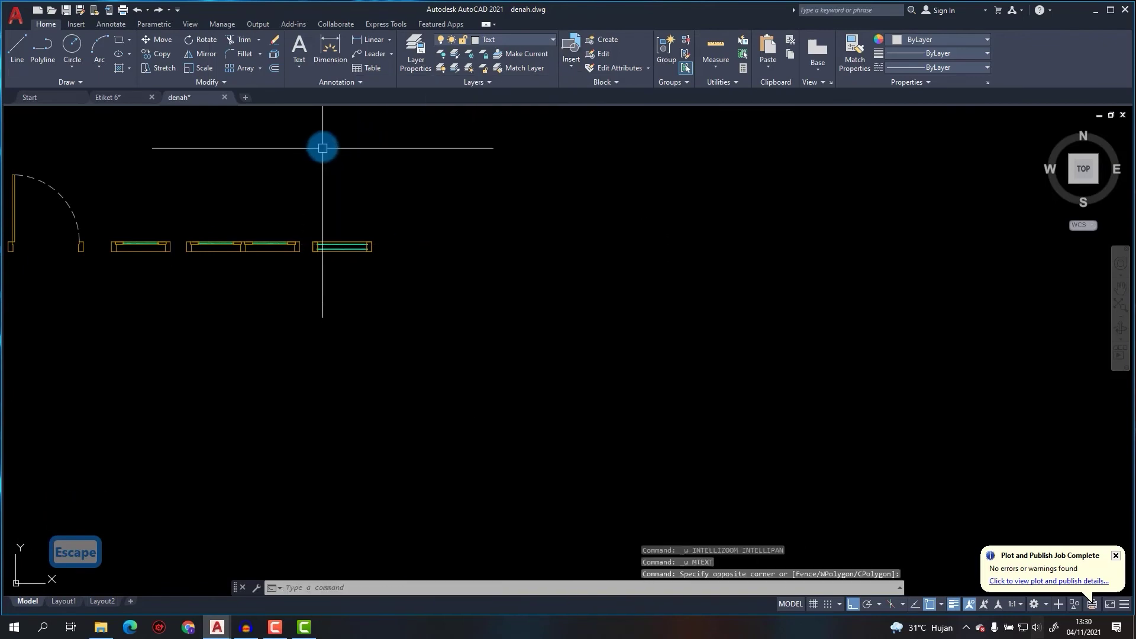
key("Escape")
Create a new text style named T1.
left_click(359, 82)
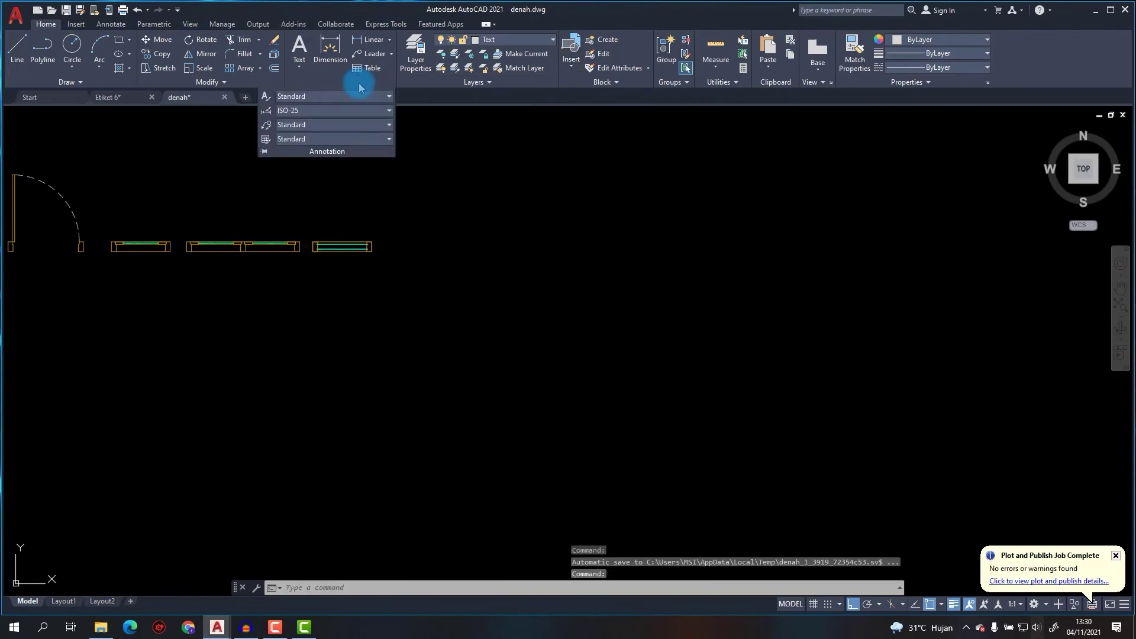
left_click(265, 99)
left_click(736, 258)
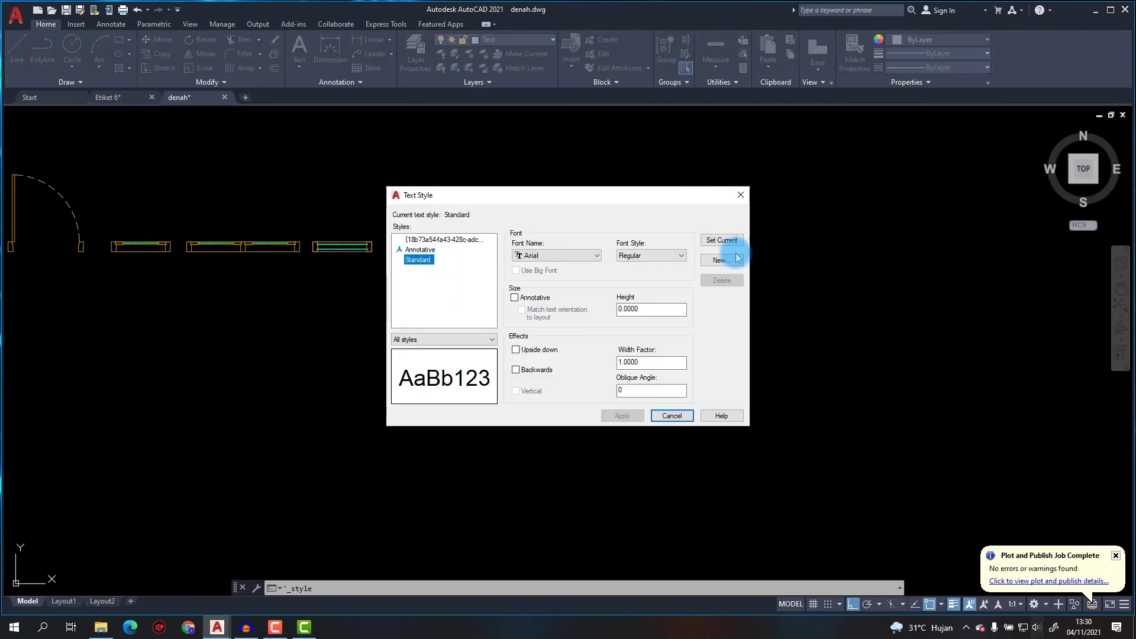
key("BackSpace")
key("BackSpace")
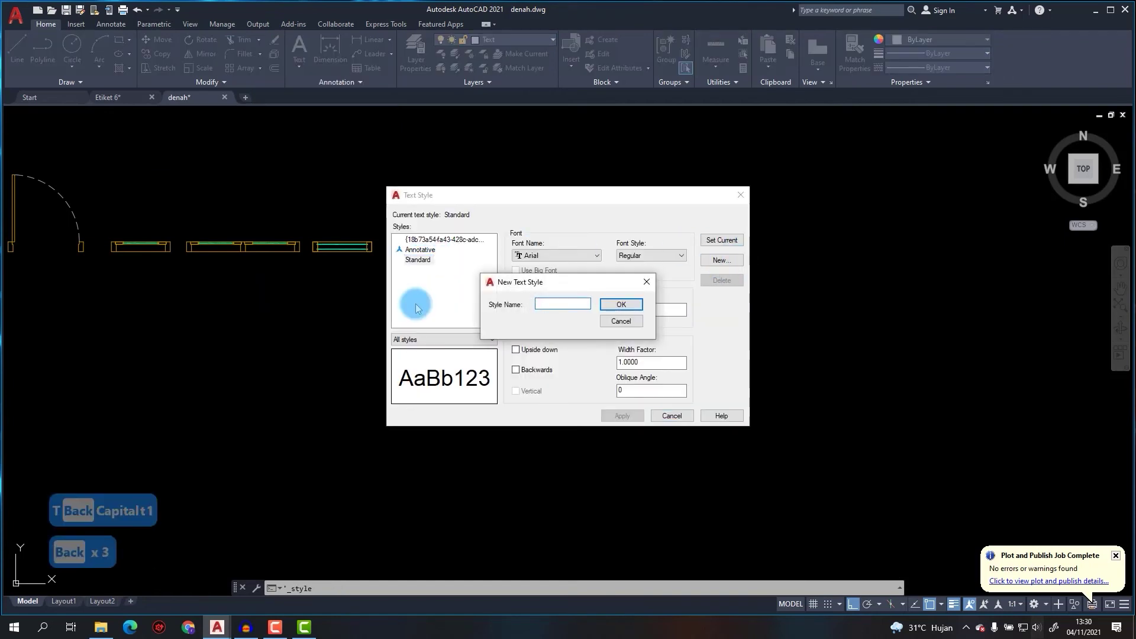
type("T1")
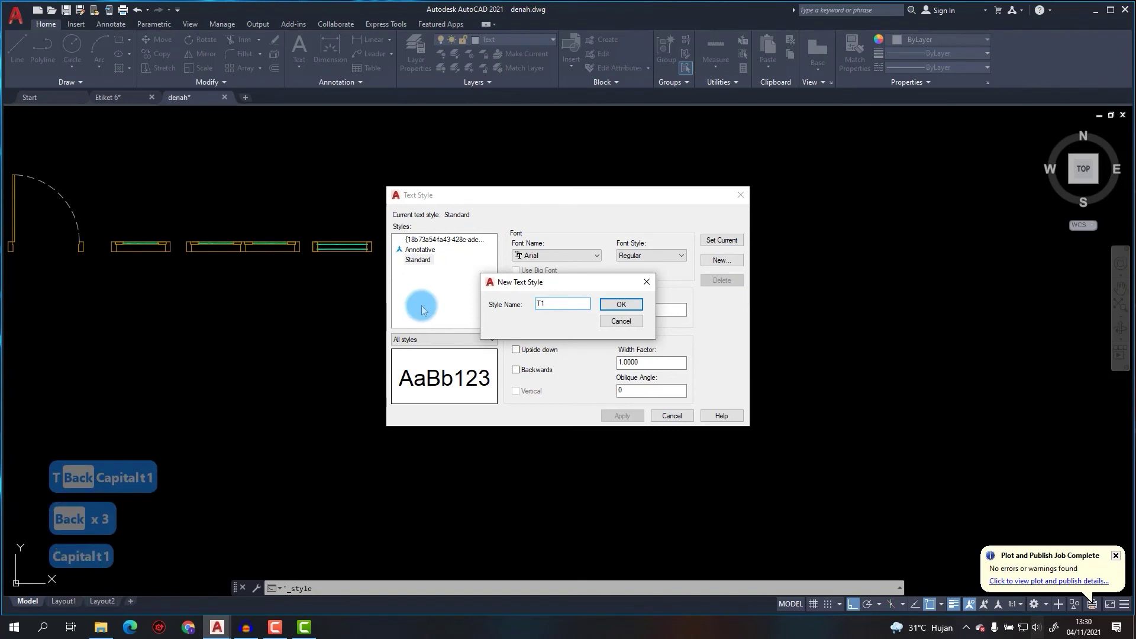
left_click(621, 306)
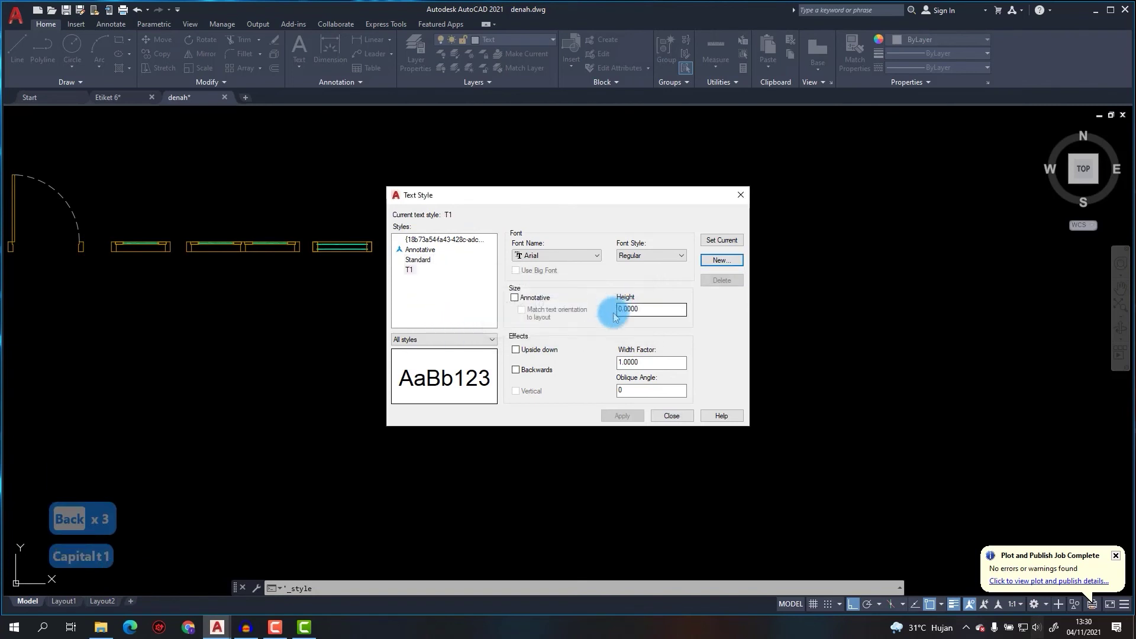
Set the T1 text style's font to Arial Narrow and close the style settings.
left_click(584, 258)
left_click(576, 320)
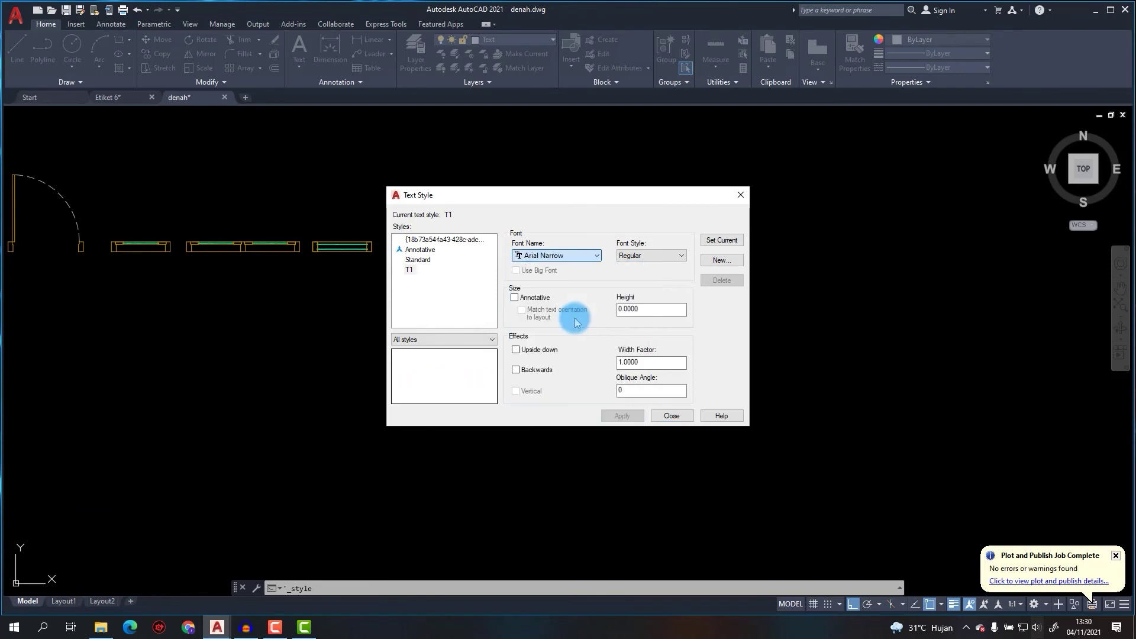
left_click(670, 416)
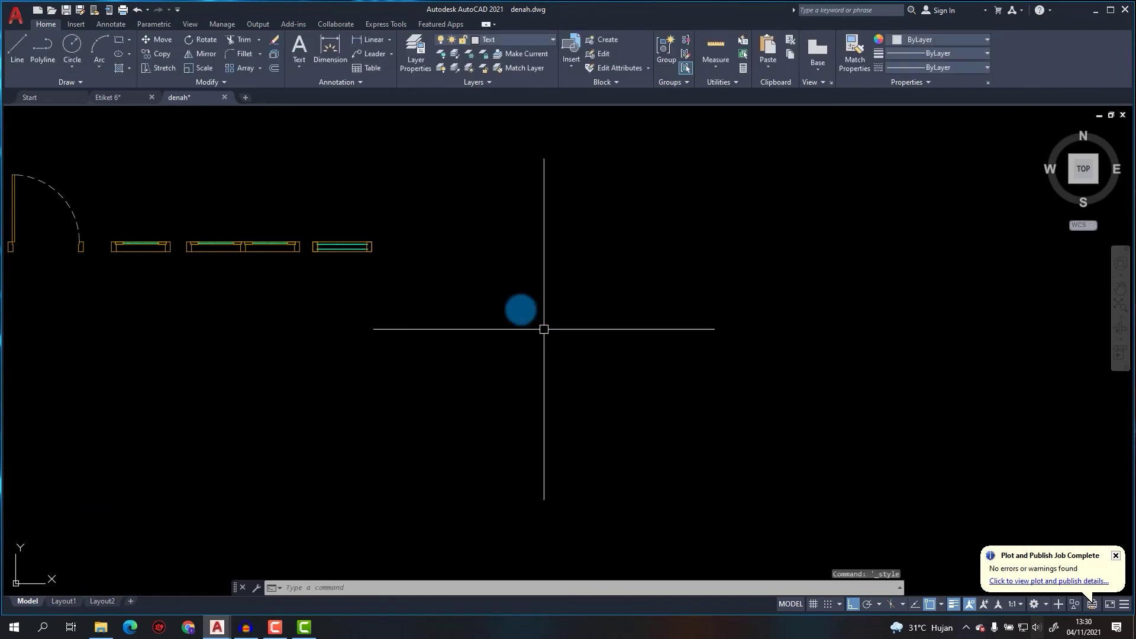
Add the multiline text ROOM in the empty area beside the bv block, with text height 250 and middle-centered justification.
middle_click_drag(493, 279, 447, 268)
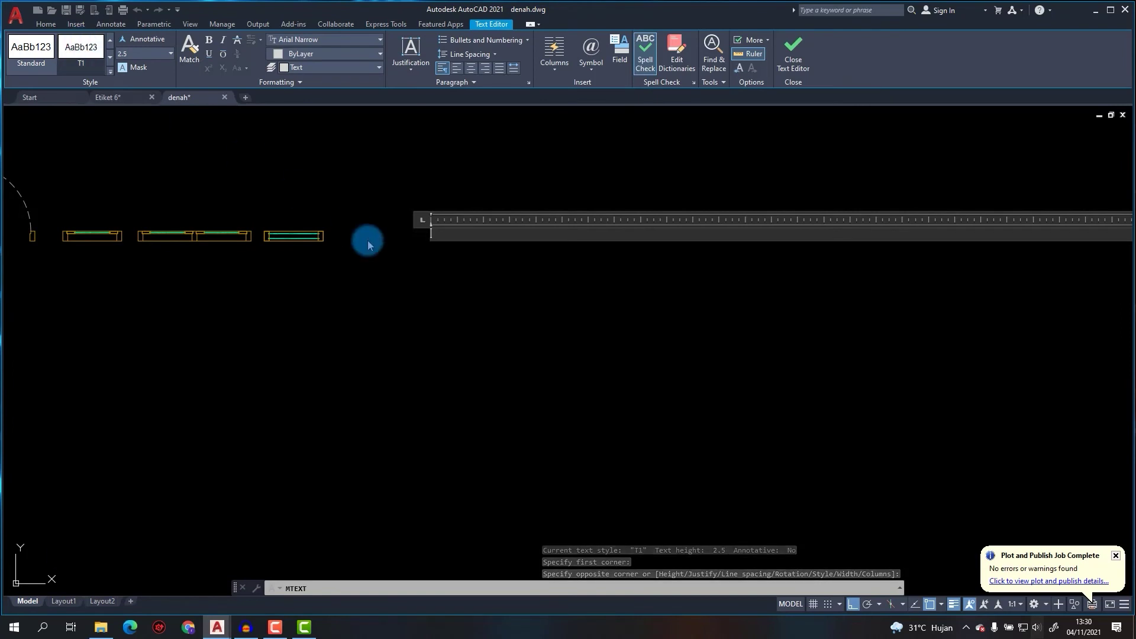
type("ROOM")
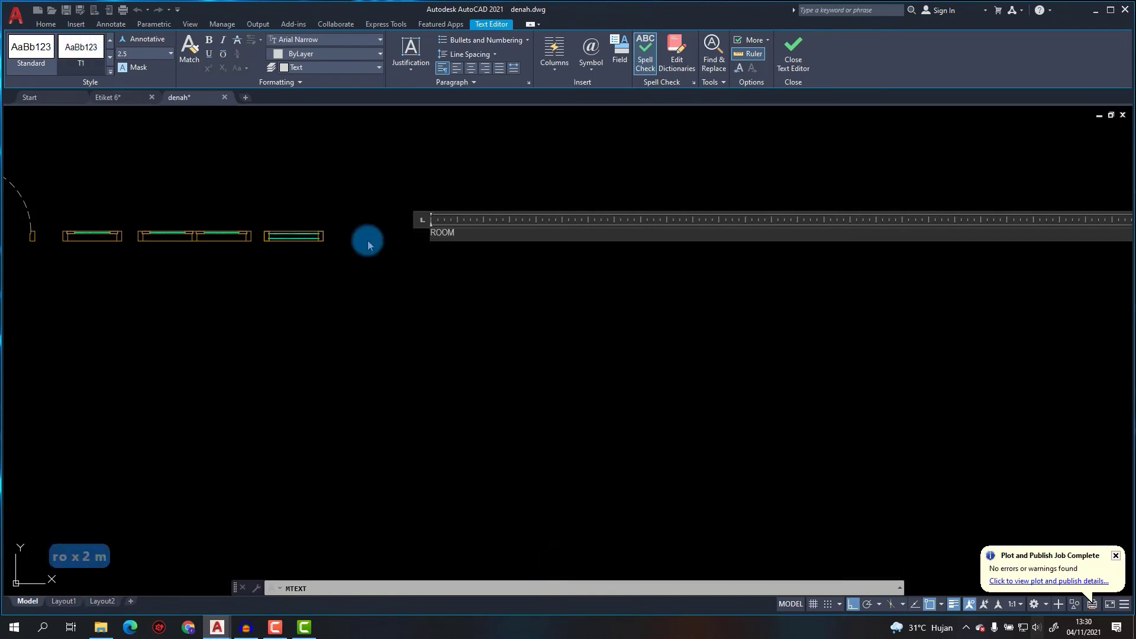
key("ctrl+a")
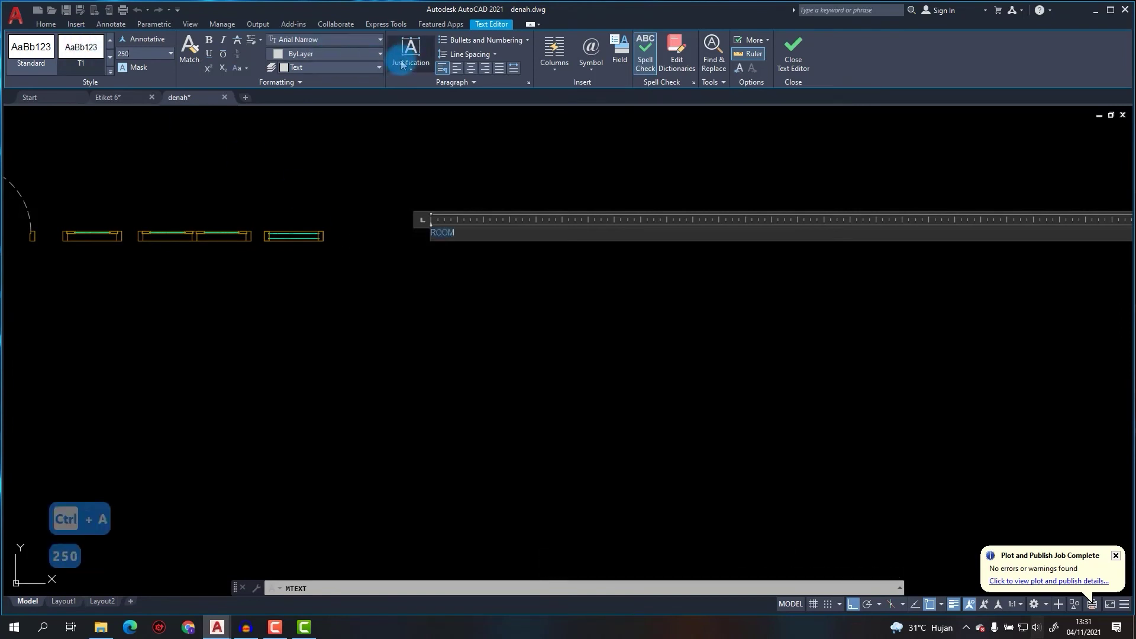
left_click(411, 53)
left_click(380, 142)
left_click(155, 54)
type("200")
key("Return")
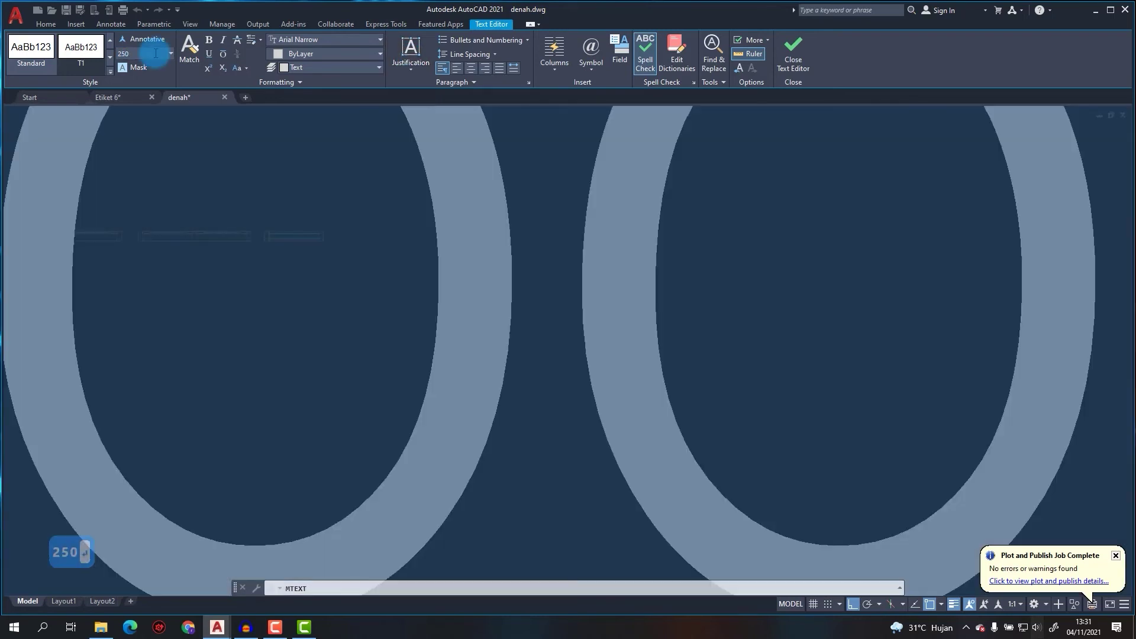
left_click(793, 50)
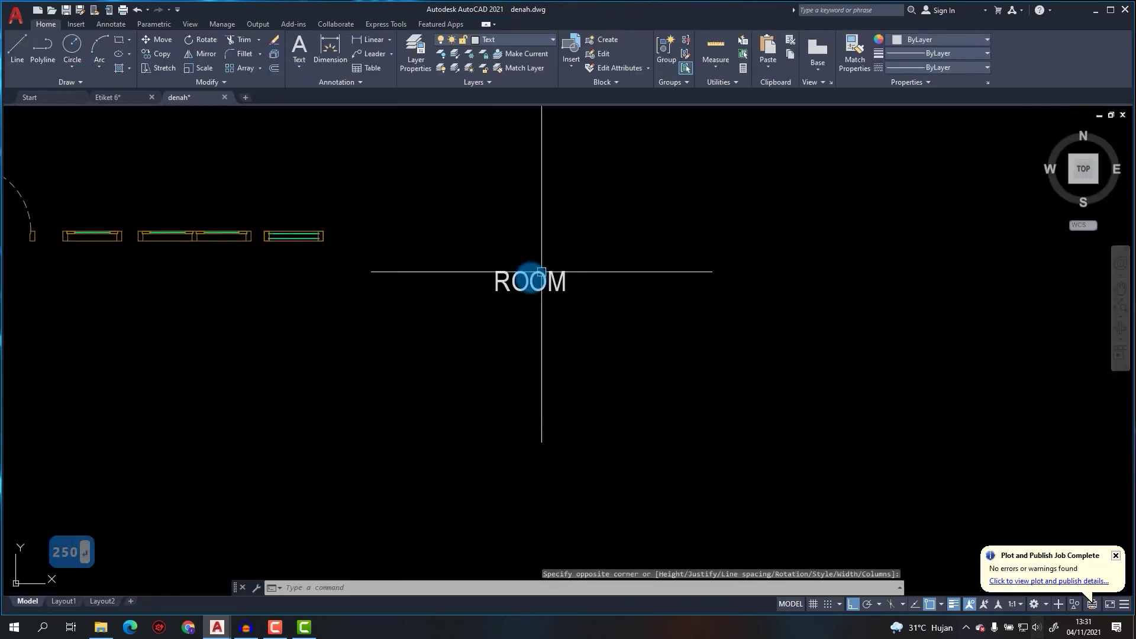
Turn the ROOM text into a block named ATR with its base point at the text's center.
scroll(436, 261, "up", 6)
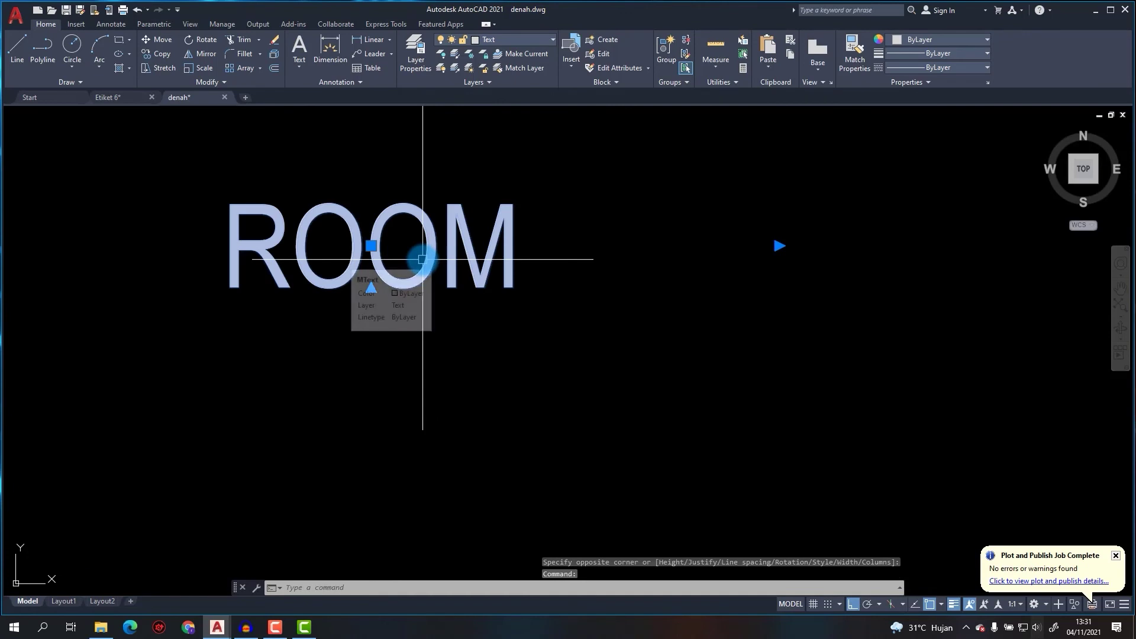
key("Escape")
left_click(228, 196)
scroll(322, 275, "down", 3)
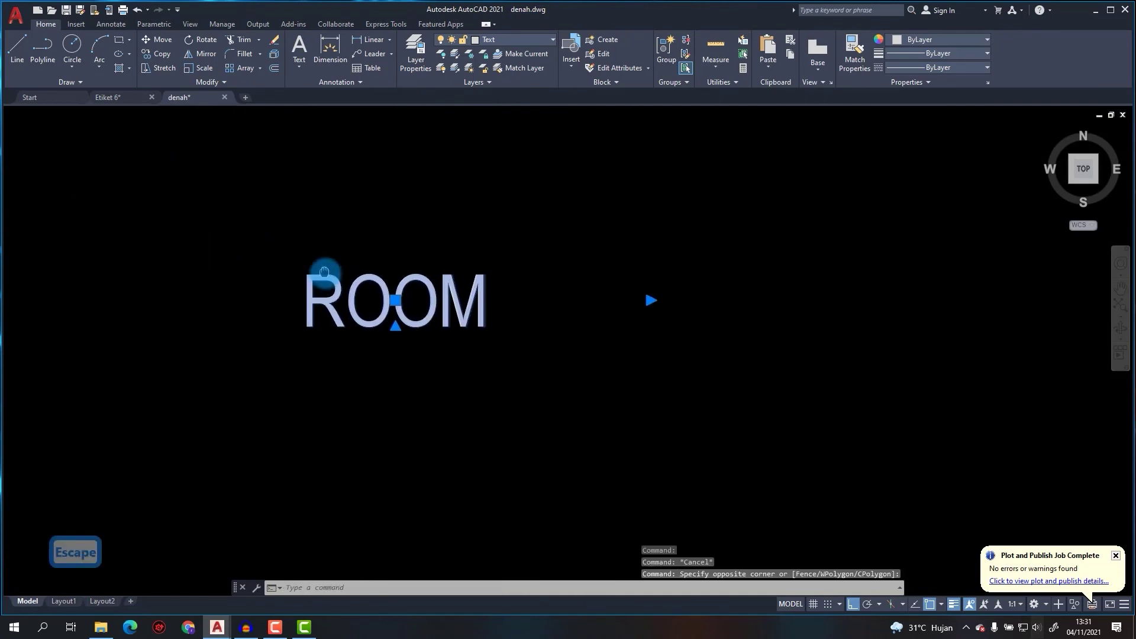
key("Escape")
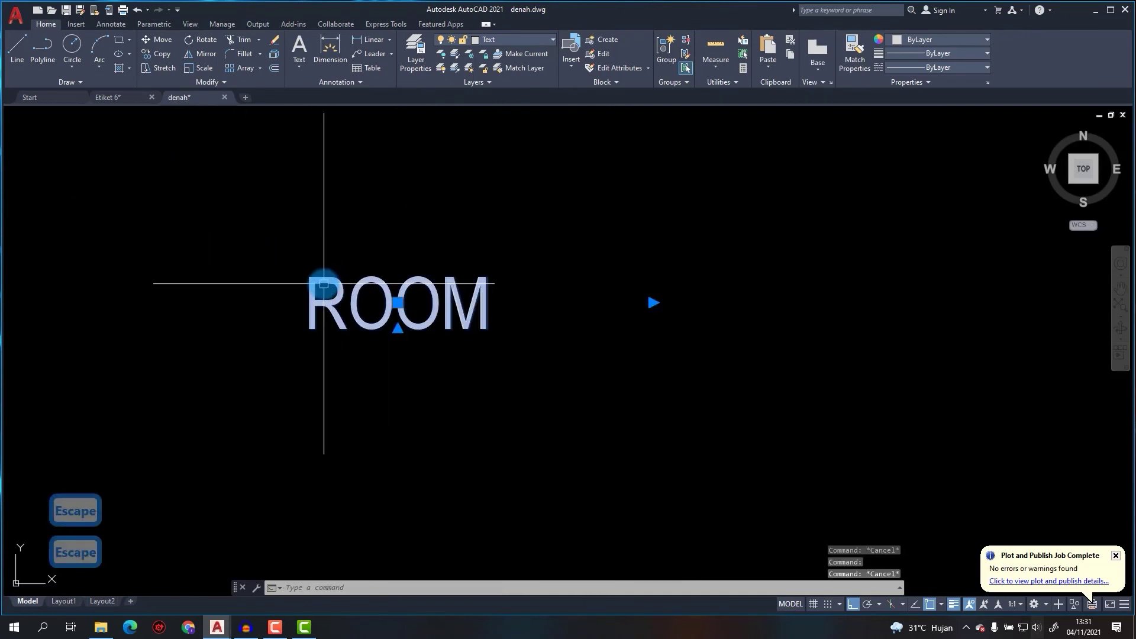
type("b")
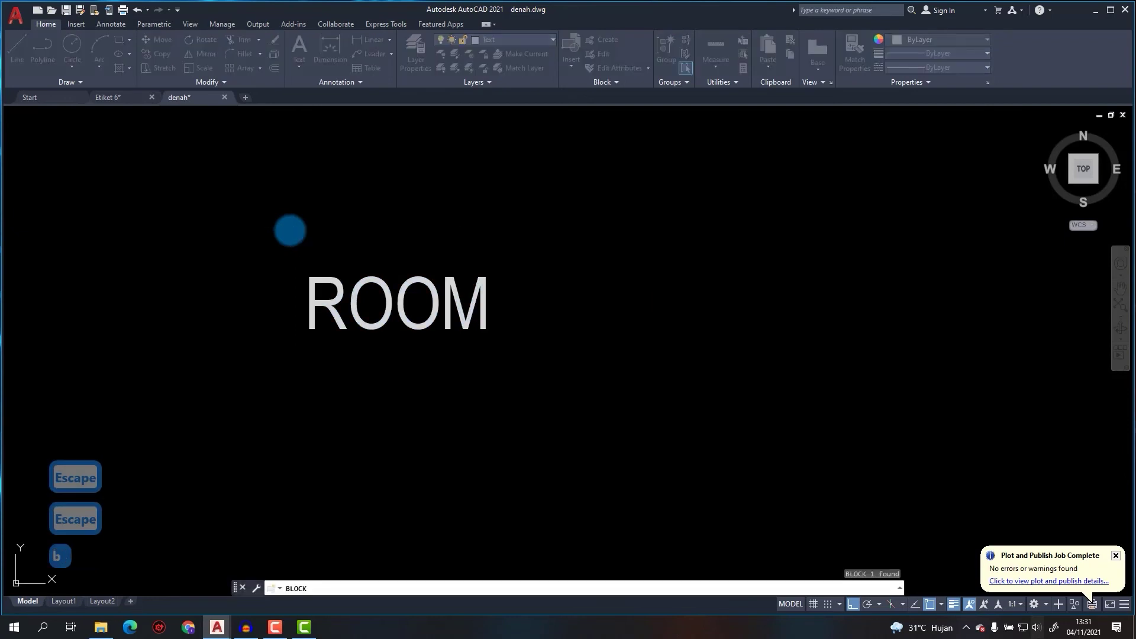
key("Return")
type("ATR")
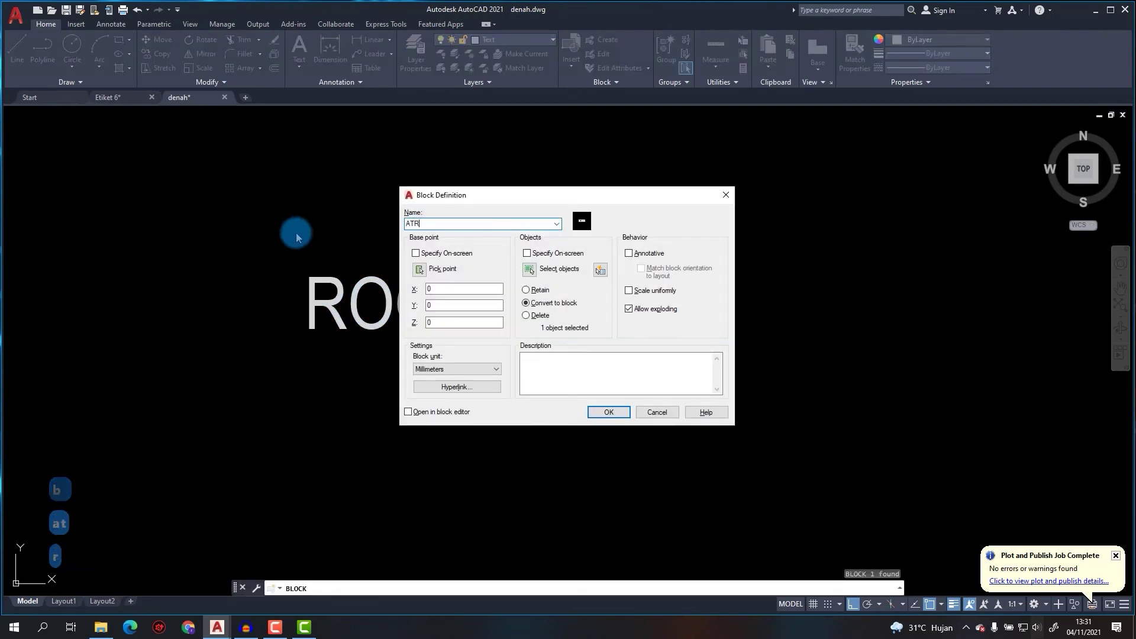
left_click(420, 270)
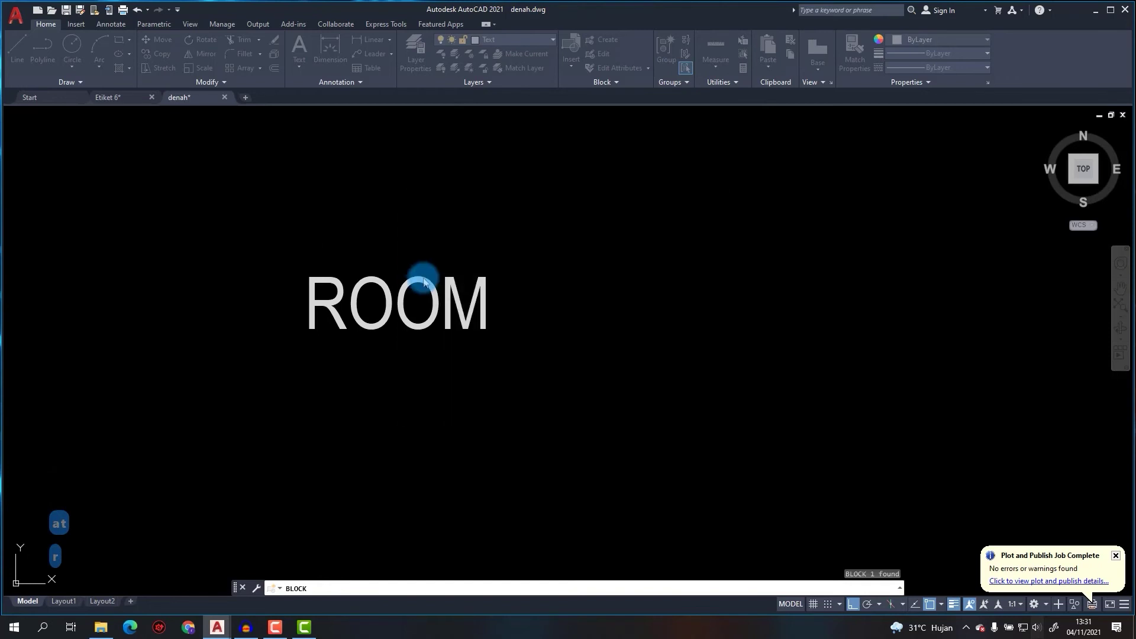
left_click(394, 304)
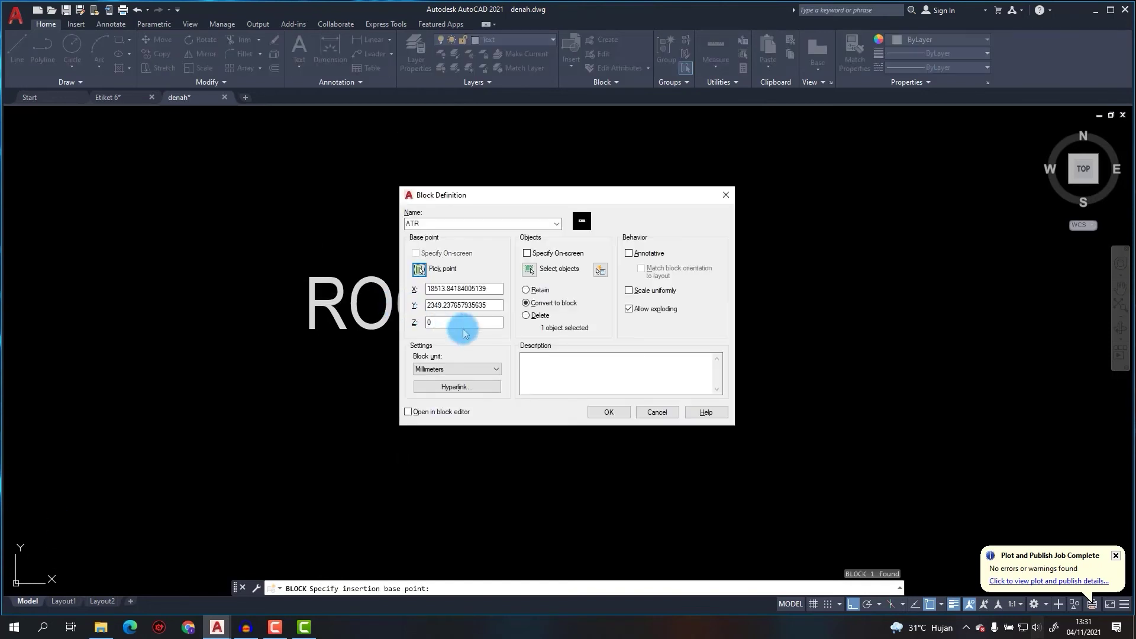
left_click(601, 406)
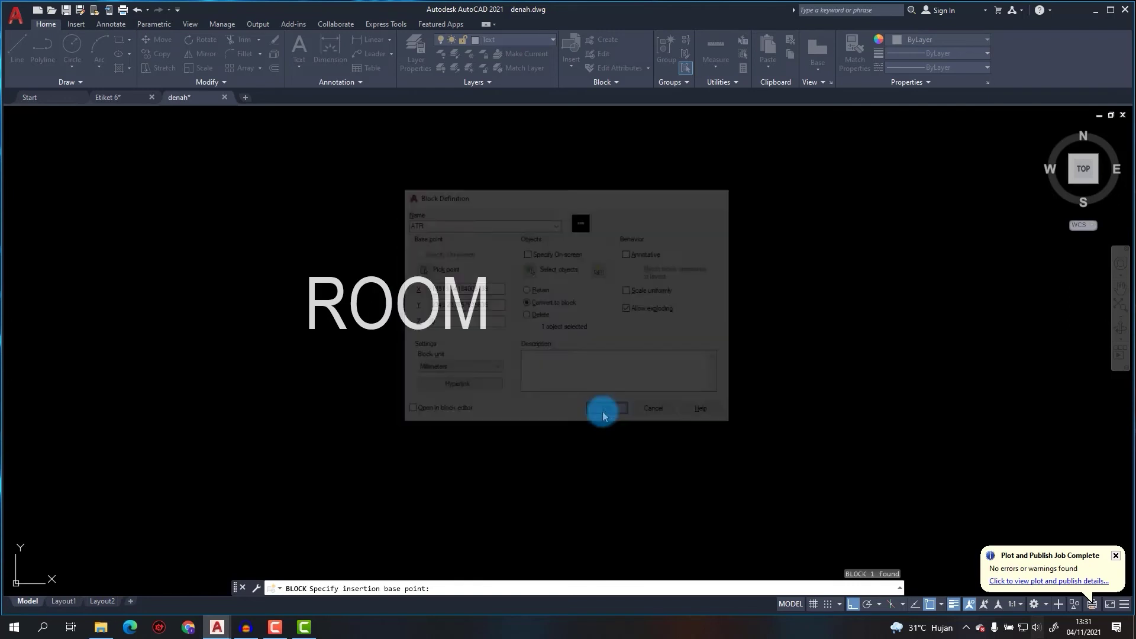
Open the ATR block for in-place reference editing with all nested objects selected automatically.
left_click(405, 319)
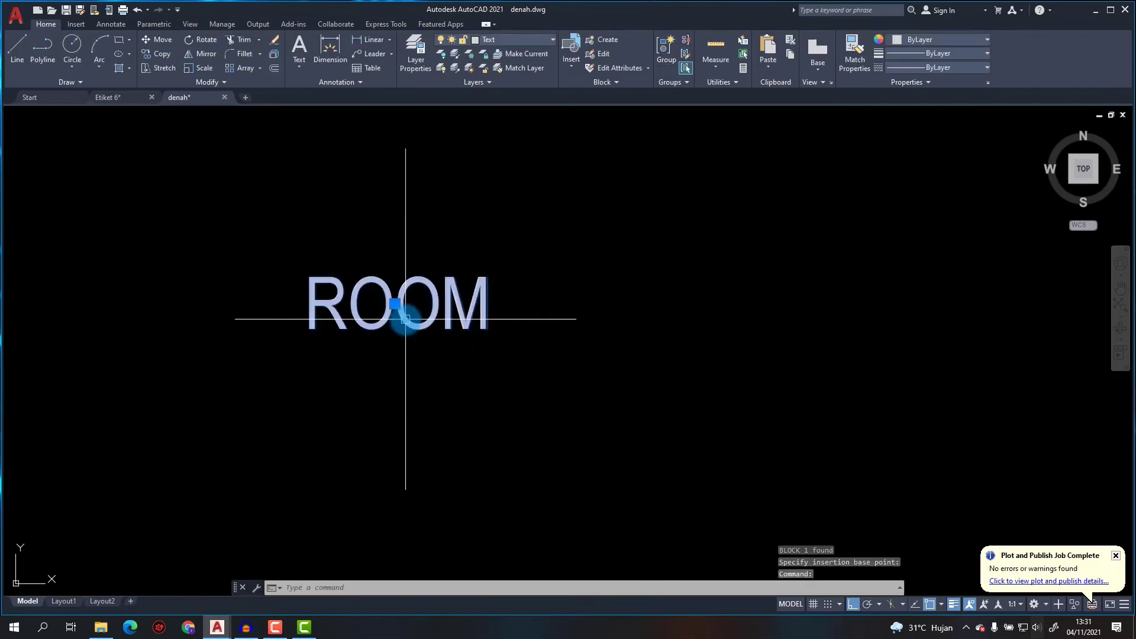
key("Escape")
middle_click_drag(406, 319, 471, 311)
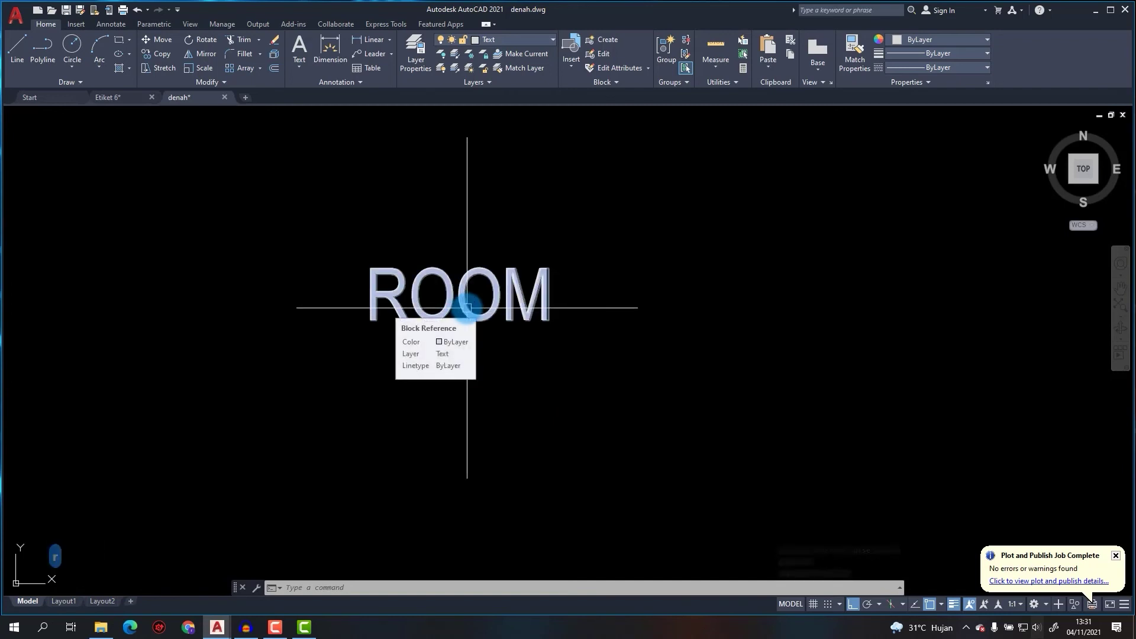
type("refed")
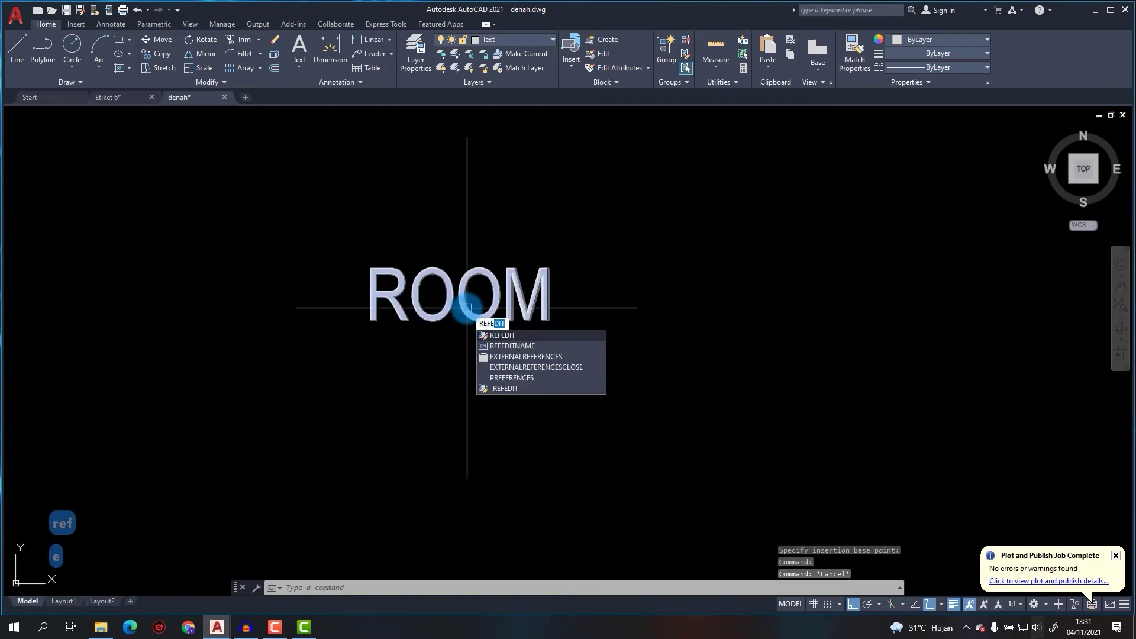
key("Return")
left_click(467, 307)
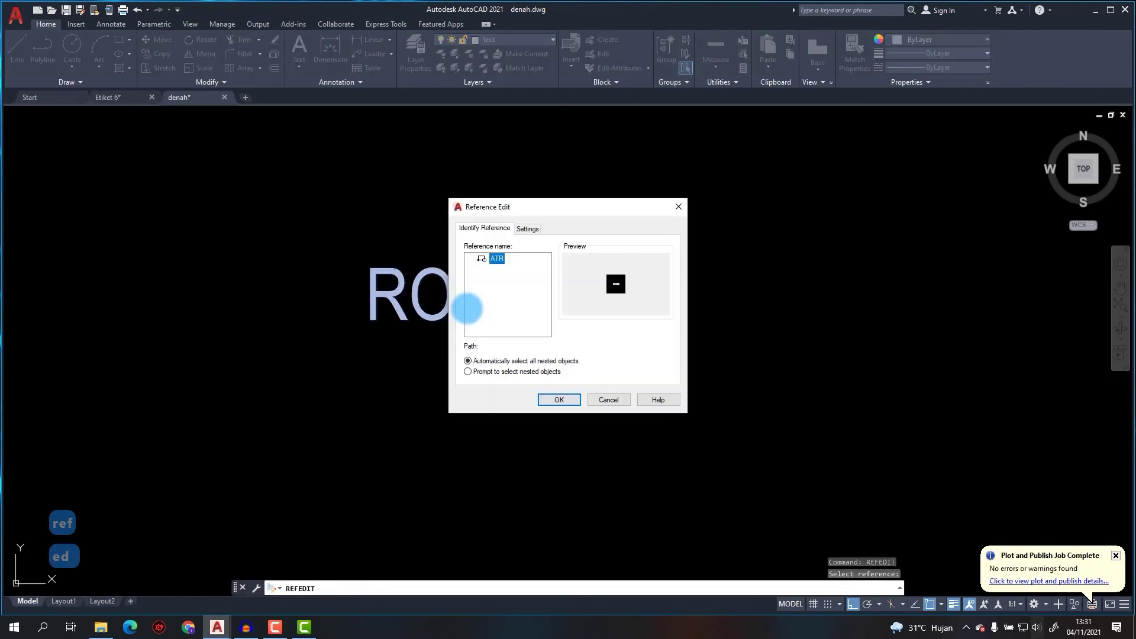
left_click(559, 400)
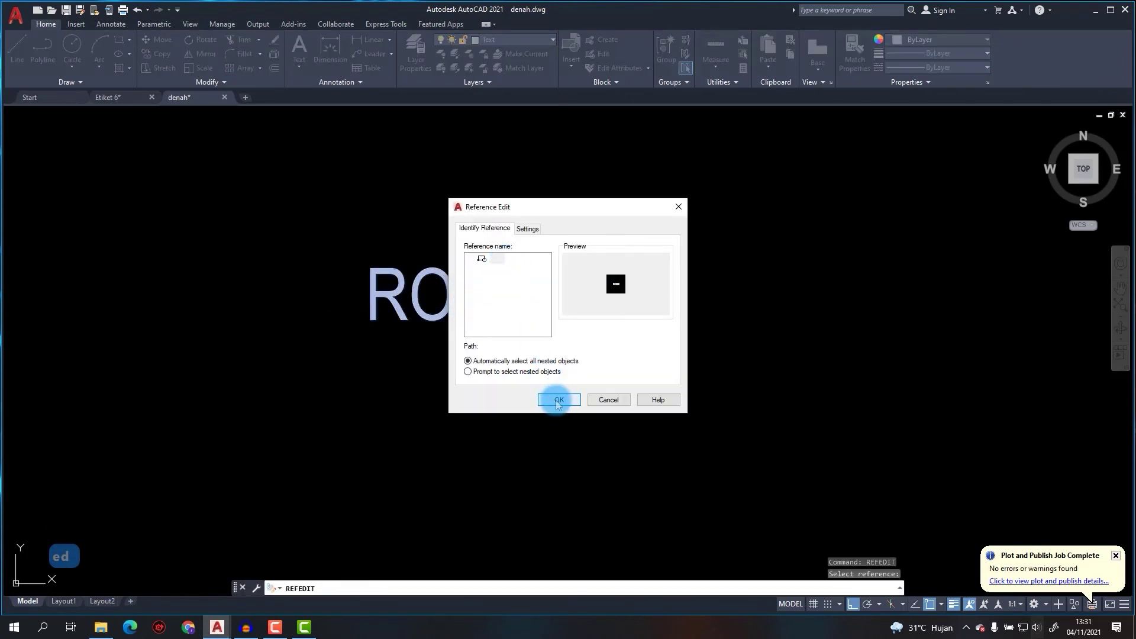
Start an attribute definition inside the ATR block with the tag ROOM and the prompt "R.".
scroll(515, 317, "down", 3)
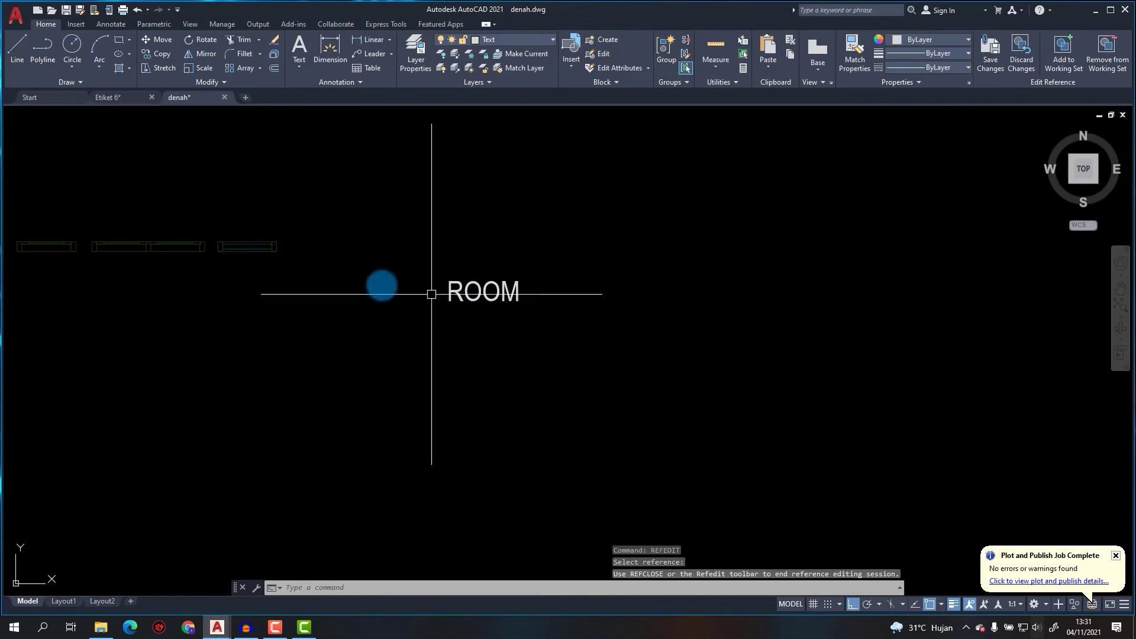
middle_click_drag(286, 264, 411, 281)
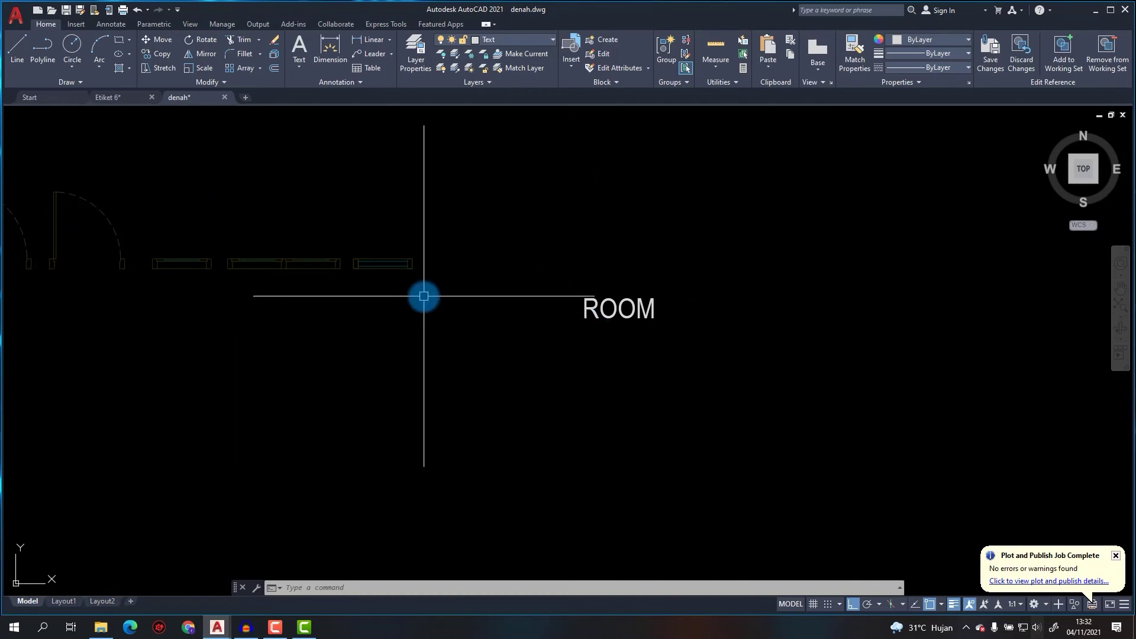
middle_click_drag(618, 321, 531, 302)
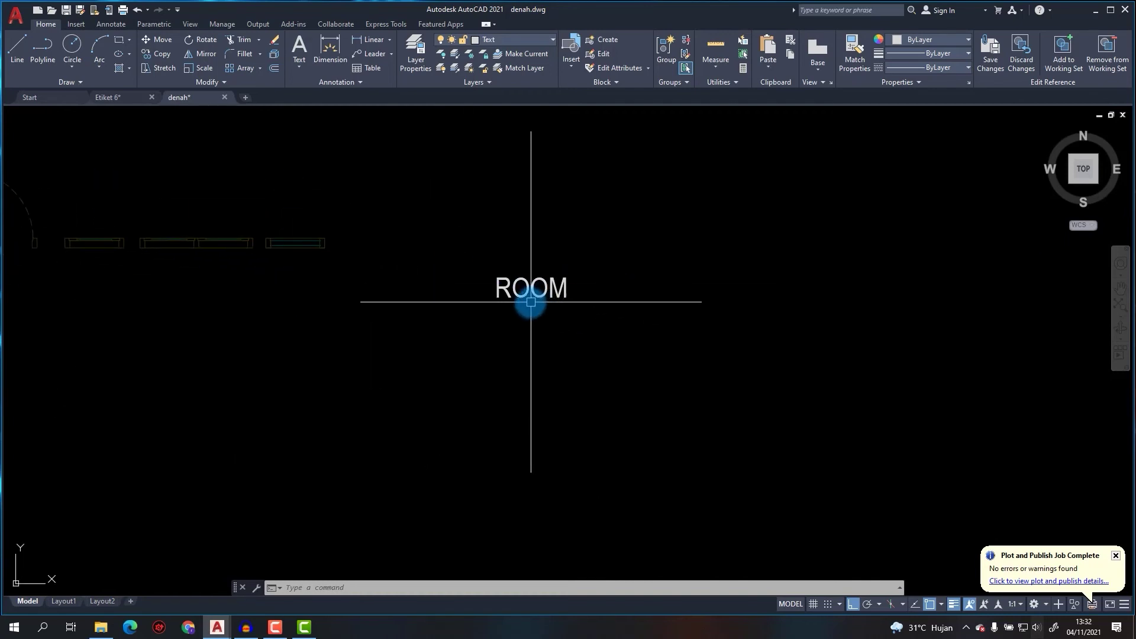
right_click(531, 301)
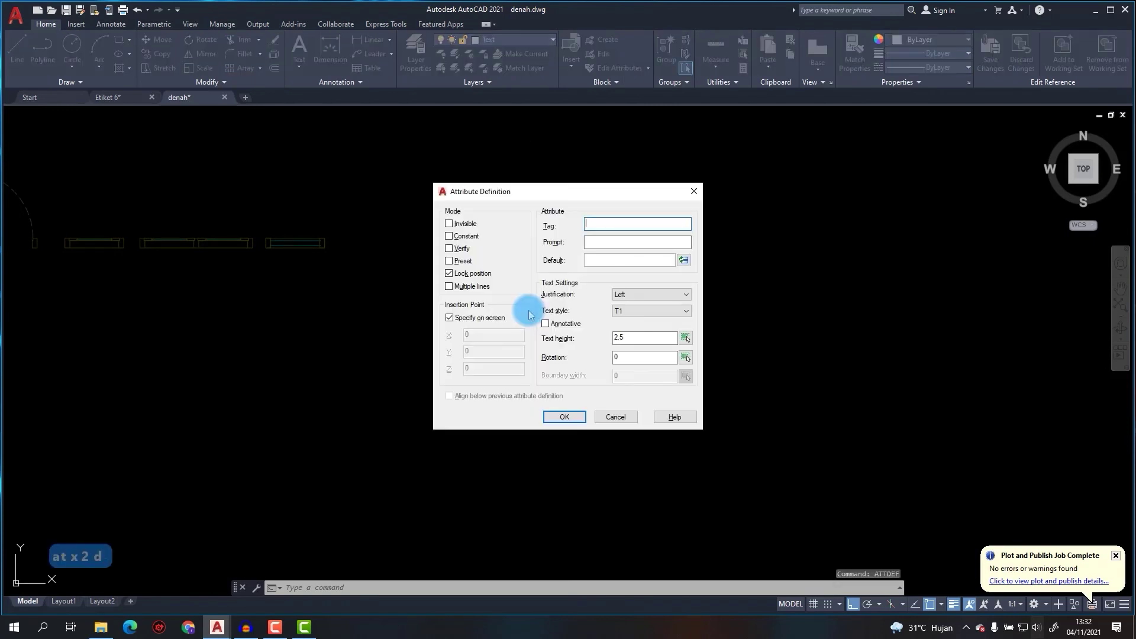
type("ROOM")
key("Tab")
type("R.")
Set the attribute's text height to 250 and place it just below the original ROOM text.
left_click(632, 297)
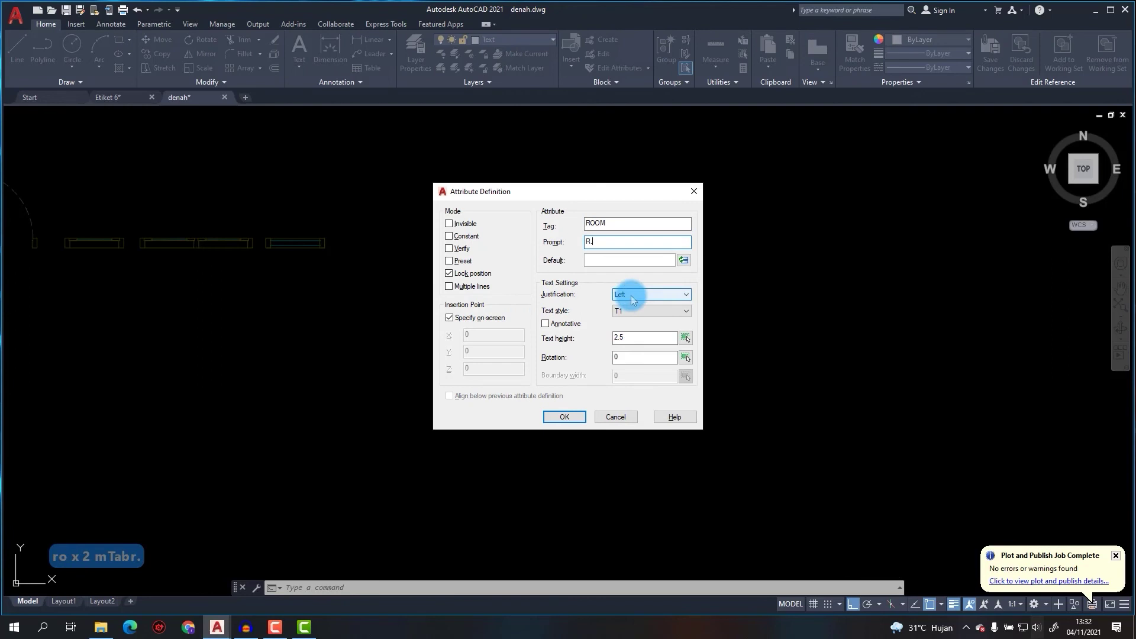
key("Tab")
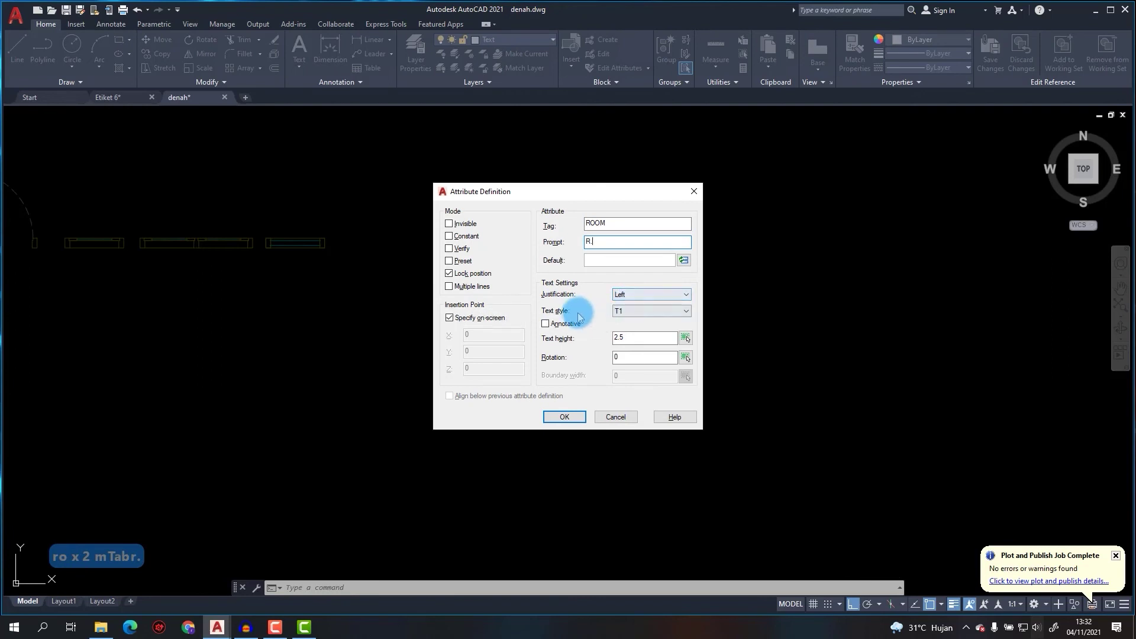
type("250")
left_click(641, 294)
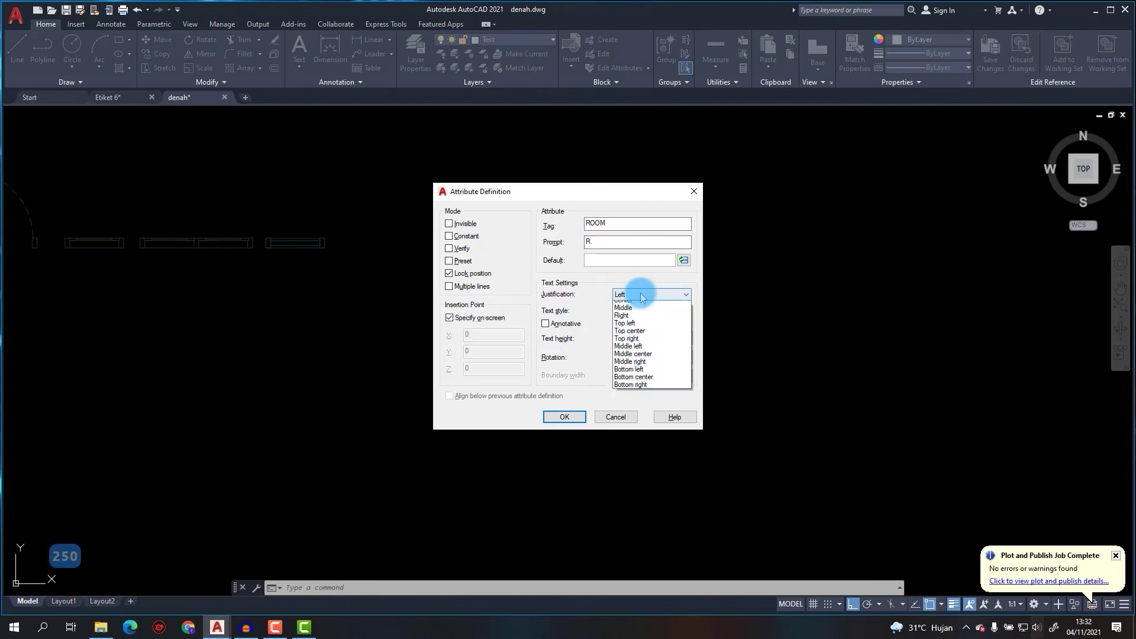
left_click(633, 381)
left_click(564, 416)
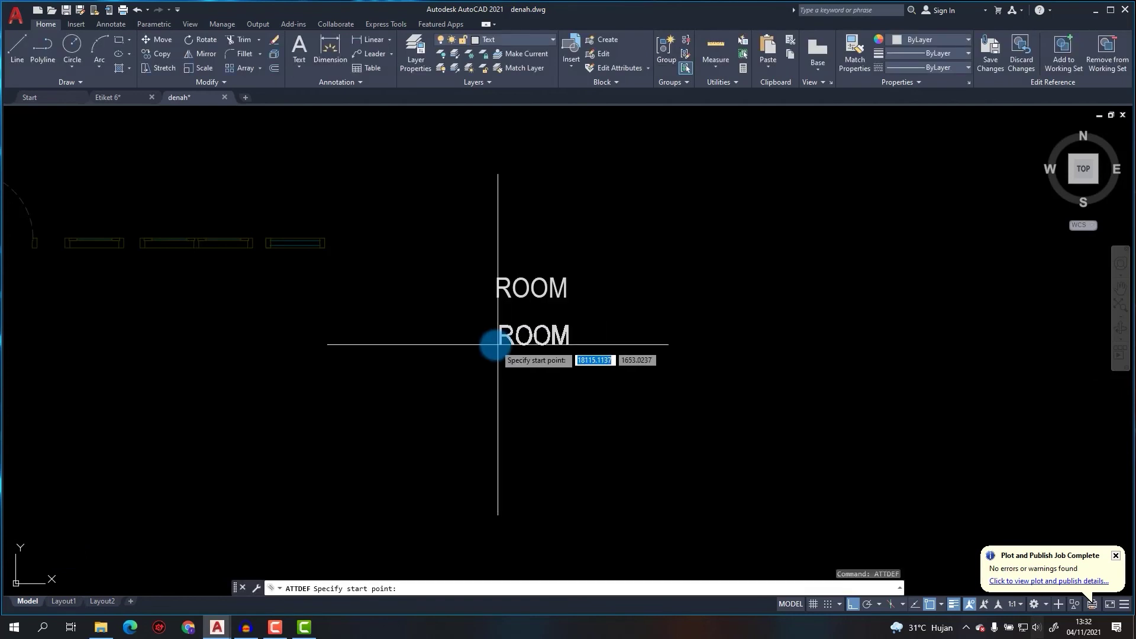
left_click(528, 347)
Define an attribute with tag and prompt FFL, Middle center justification and text height 200, and place it below the ROOM attribute.
type("a")
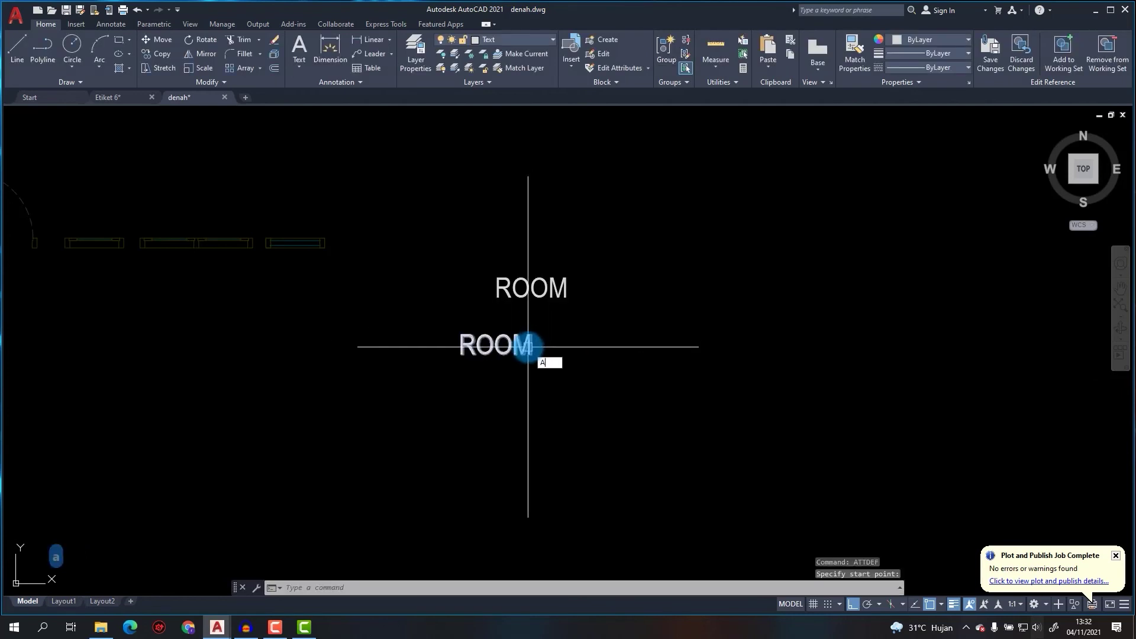
type("tt")
key("Return")
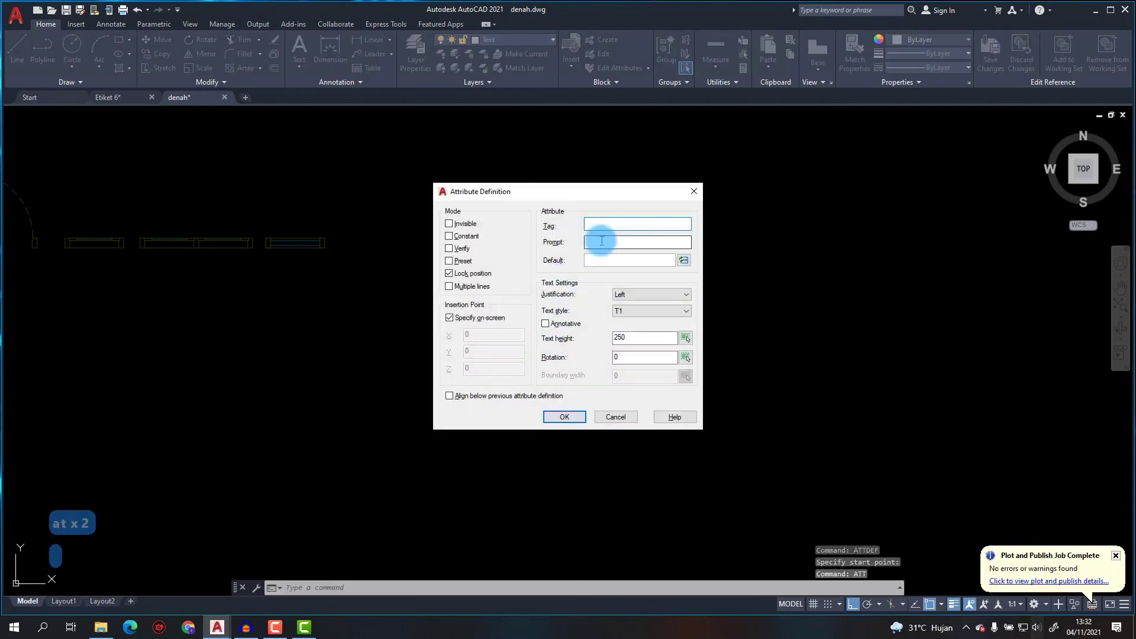
type("FFL")
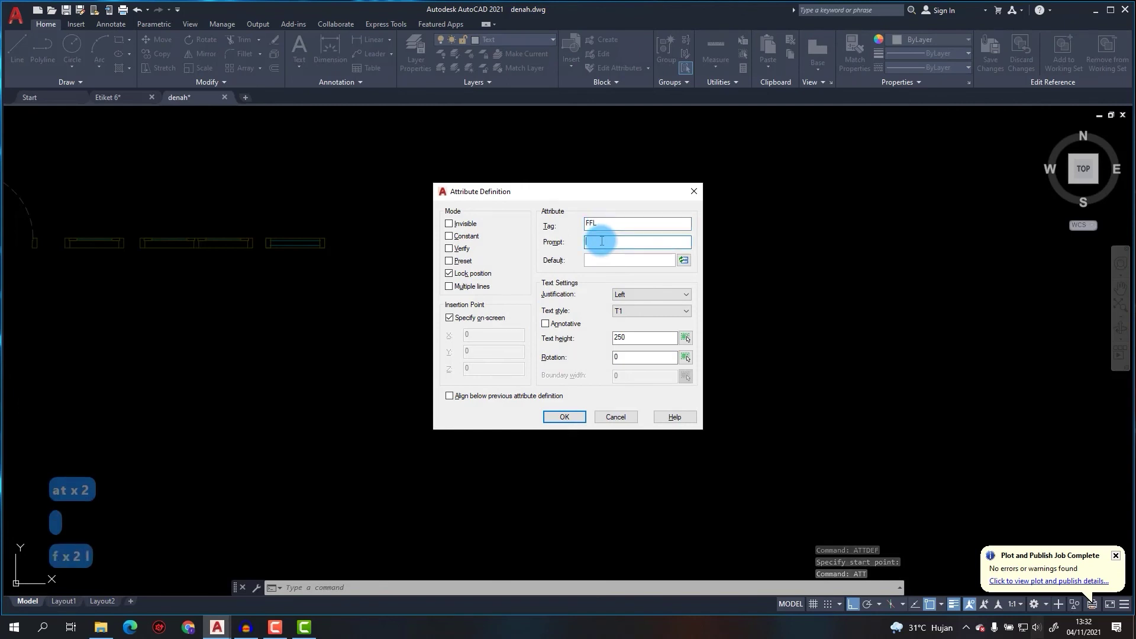
type("F")
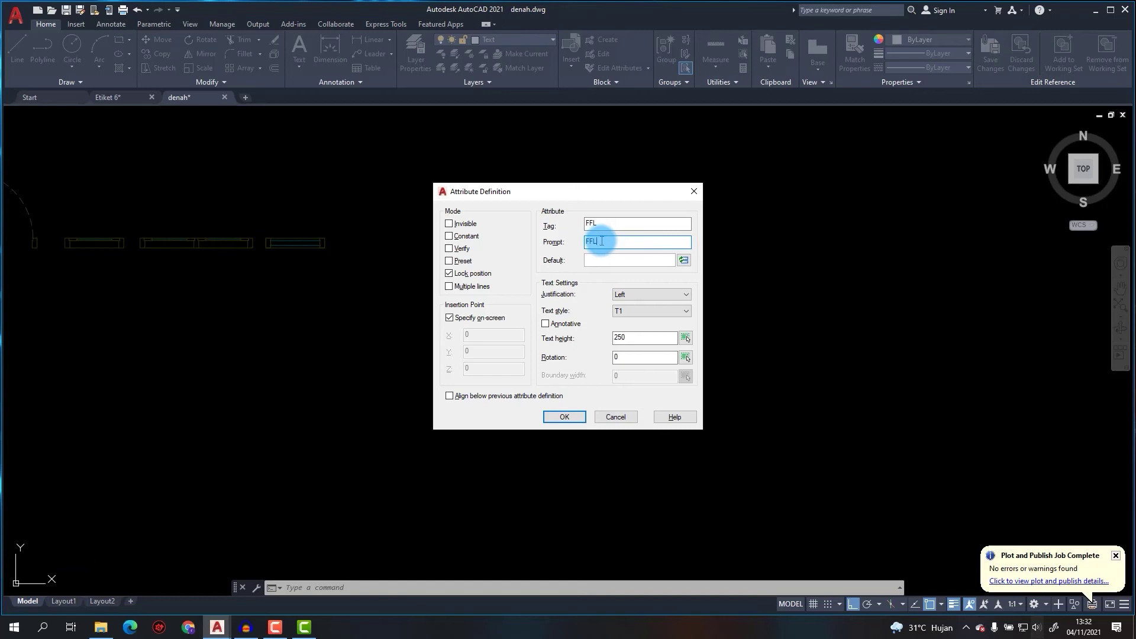
left_click(629, 293)
left_click(633, 382)
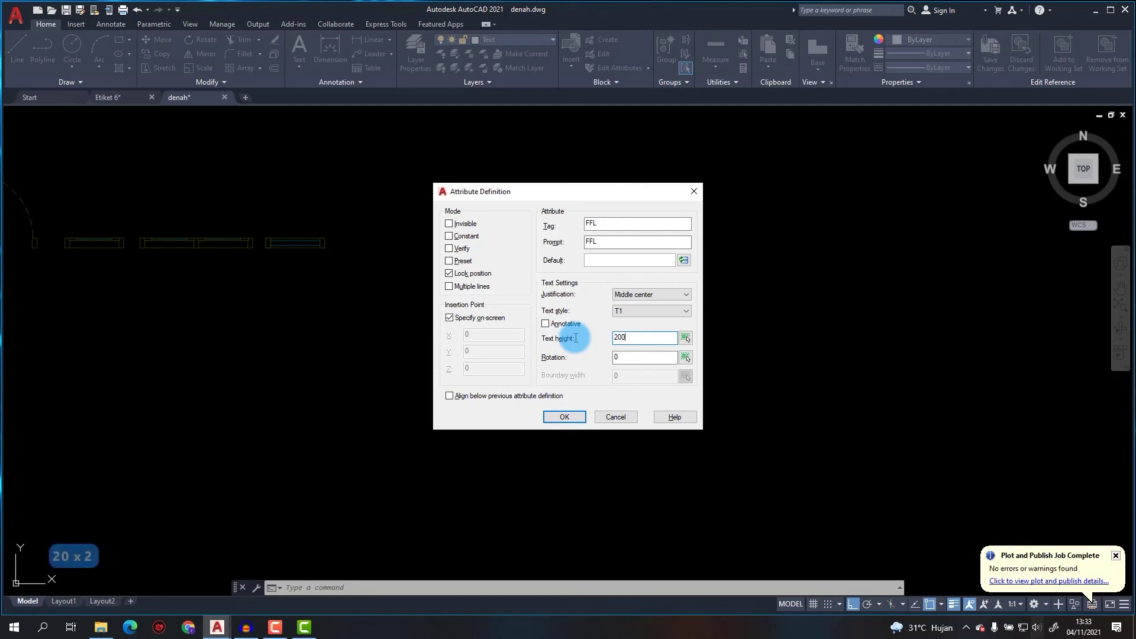
left_click(563, 416)
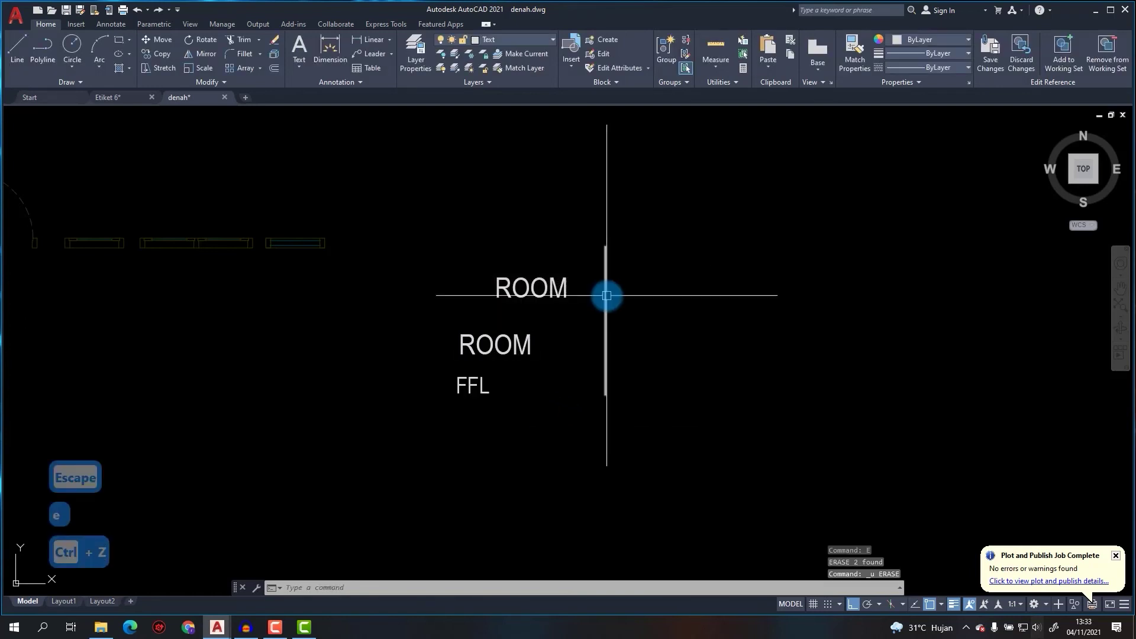
Erase the stray vertical line beside the texts and draw a vertical guide line down through the center of the original ROOM text.
left_click(607, 290)
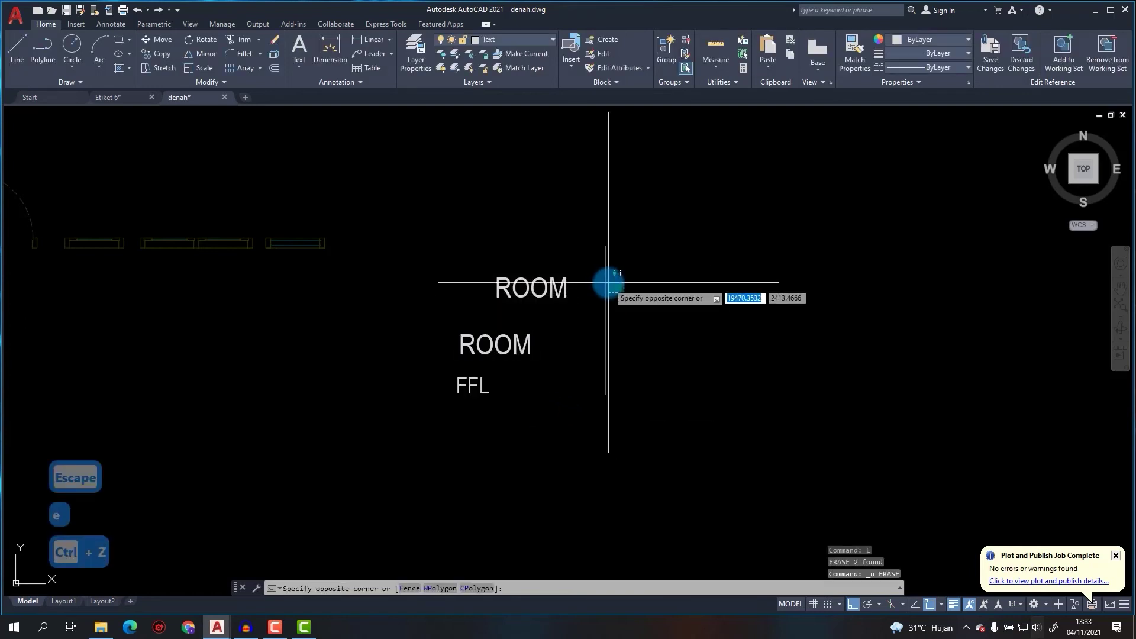
key("Escape")
scroll(536, 265, "up", 8)
type("l")
key("Return")
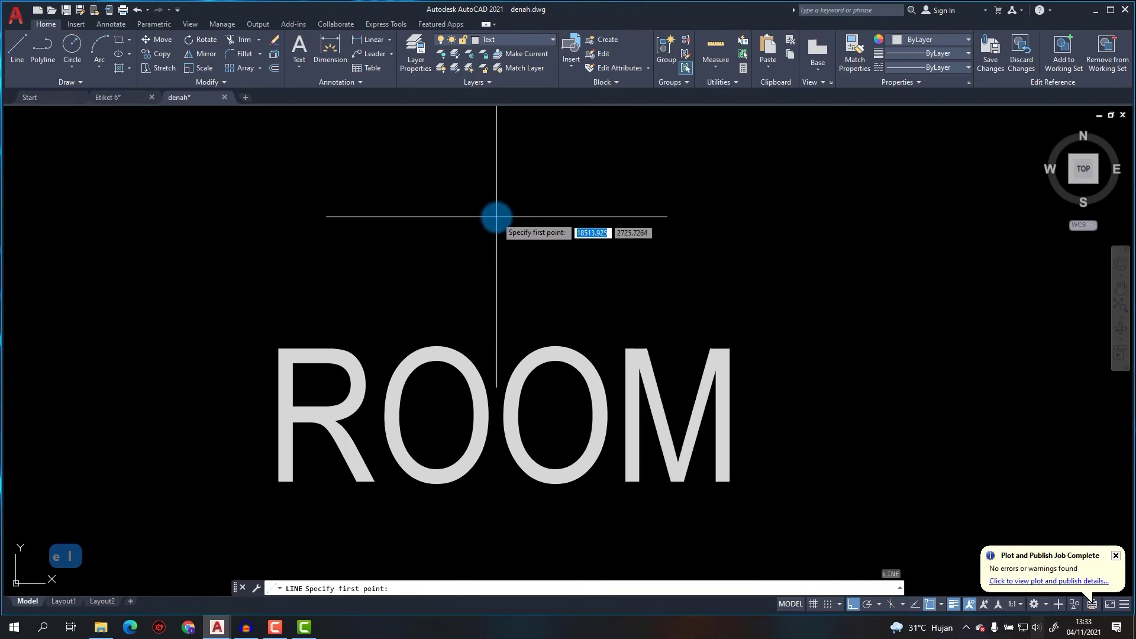
left_click(507, 334)
scroll(510, 362, "down", 6)
left_click(513, 539)
key("Escape")
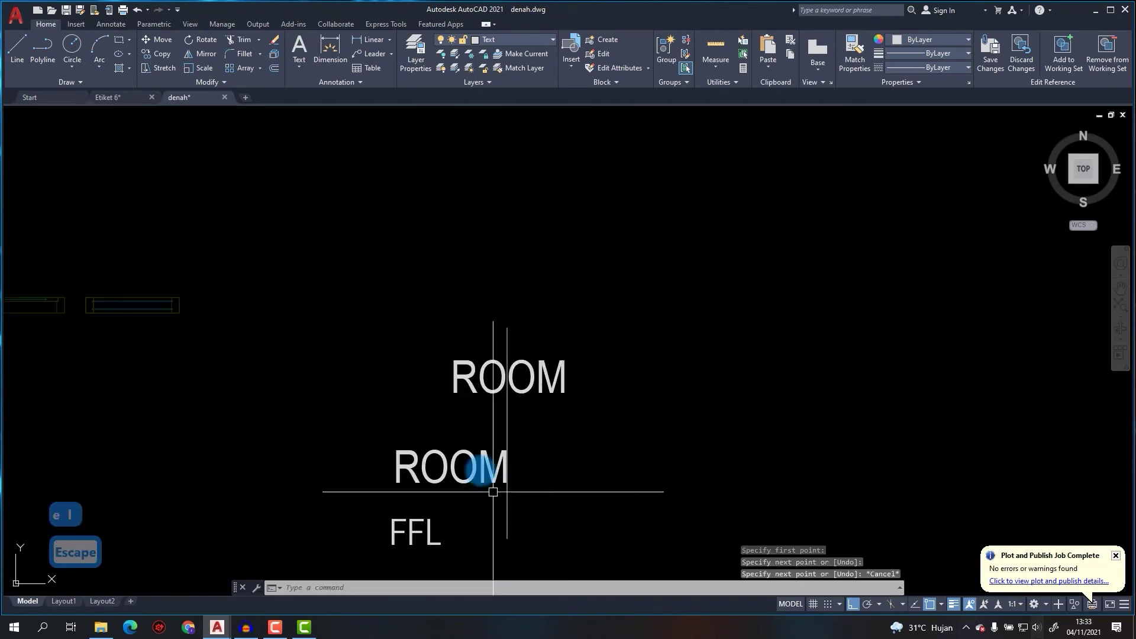
Center the ROOM attribute and the FFL attribute on the vertical guide line, stacked below the original ROOM text.
left_click(436, 458)
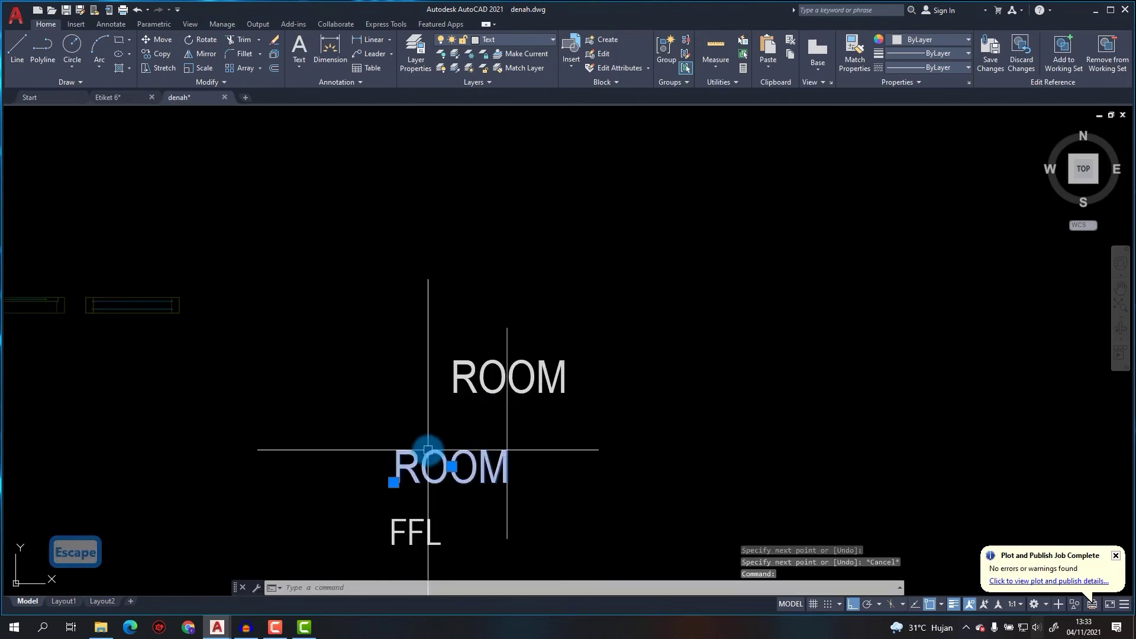
left_click(452, 466)
left_click(507, 424)
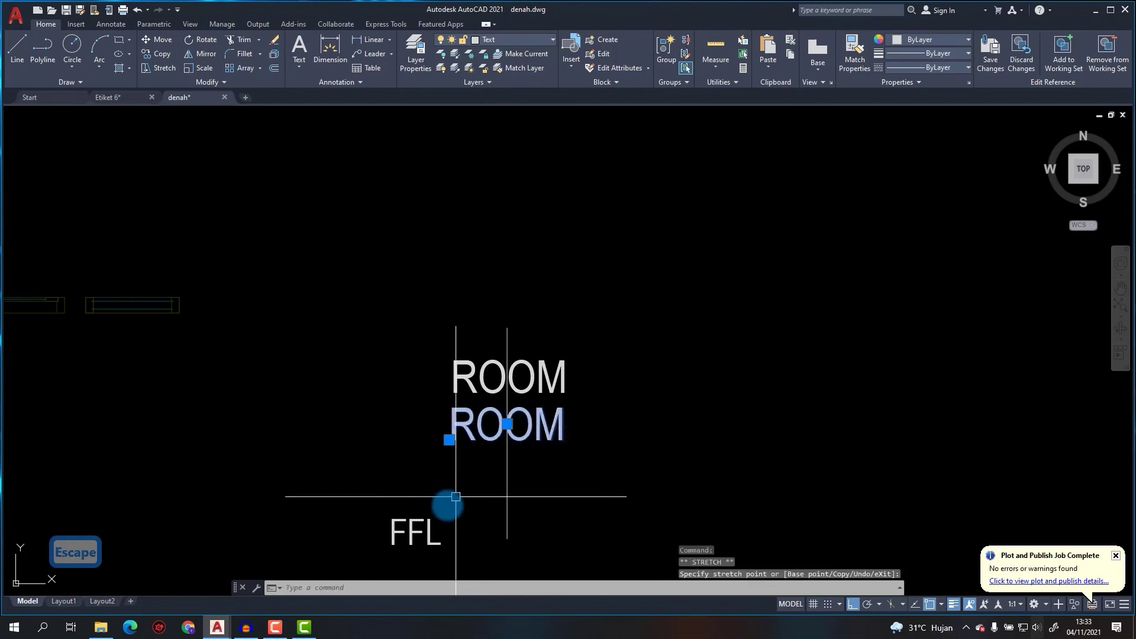
key("Escape")
left_click(415, 531)
left_click(416, 531)
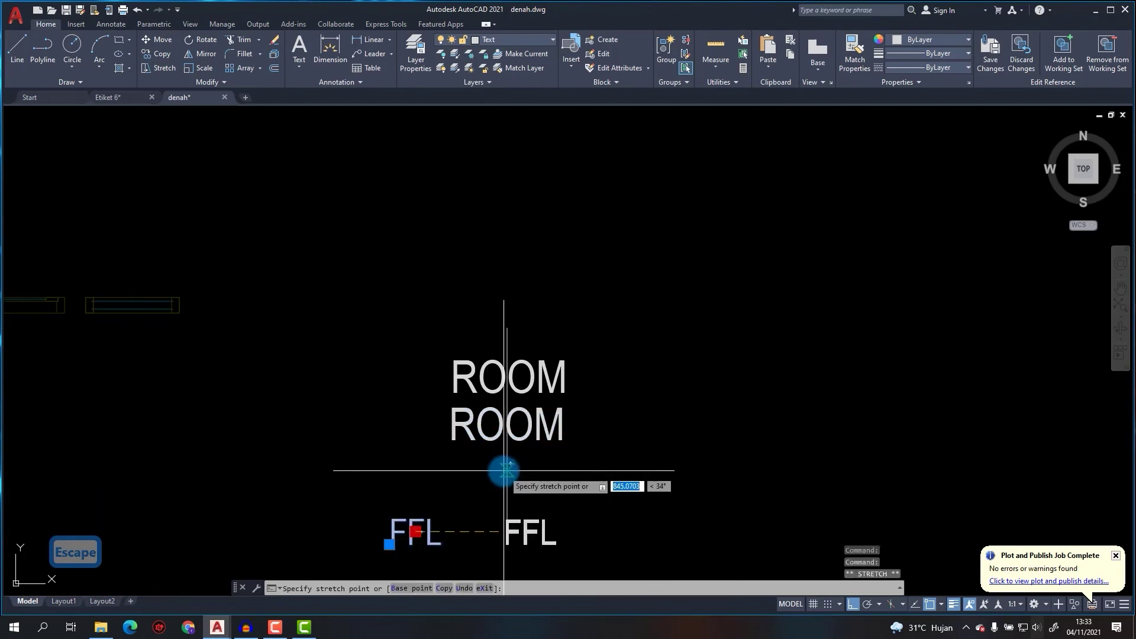
left_click(507, 471)
key("Escape")
Erase the original ROOM text and the guide line, and close the ATR block's in-place editing with the changes saved.
left_click(598, 380)
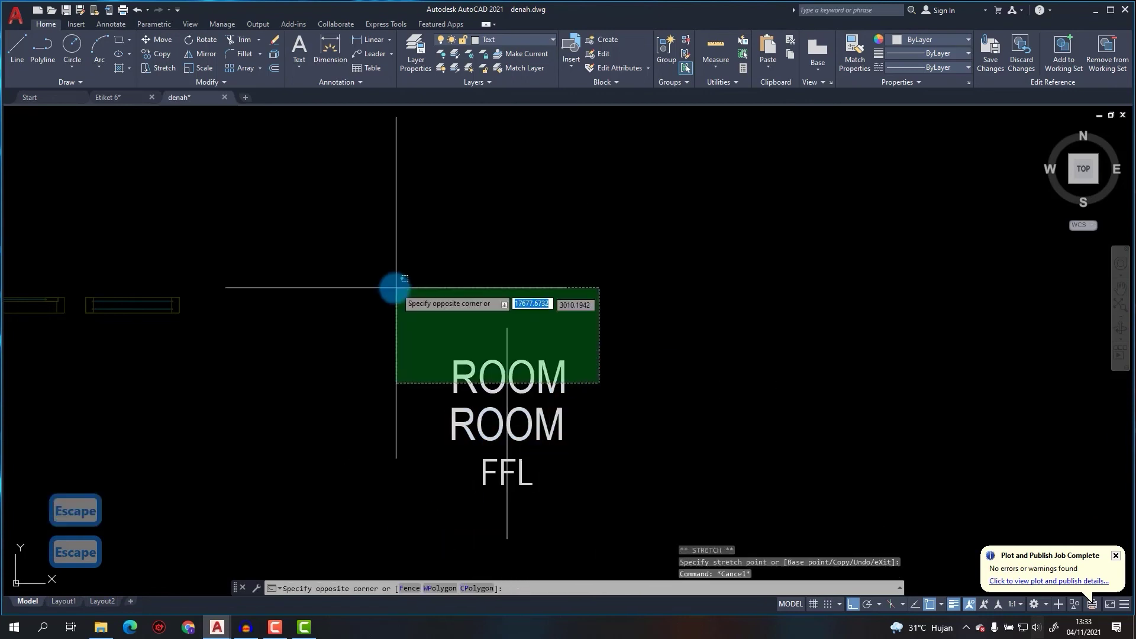
left_click(394, 287)
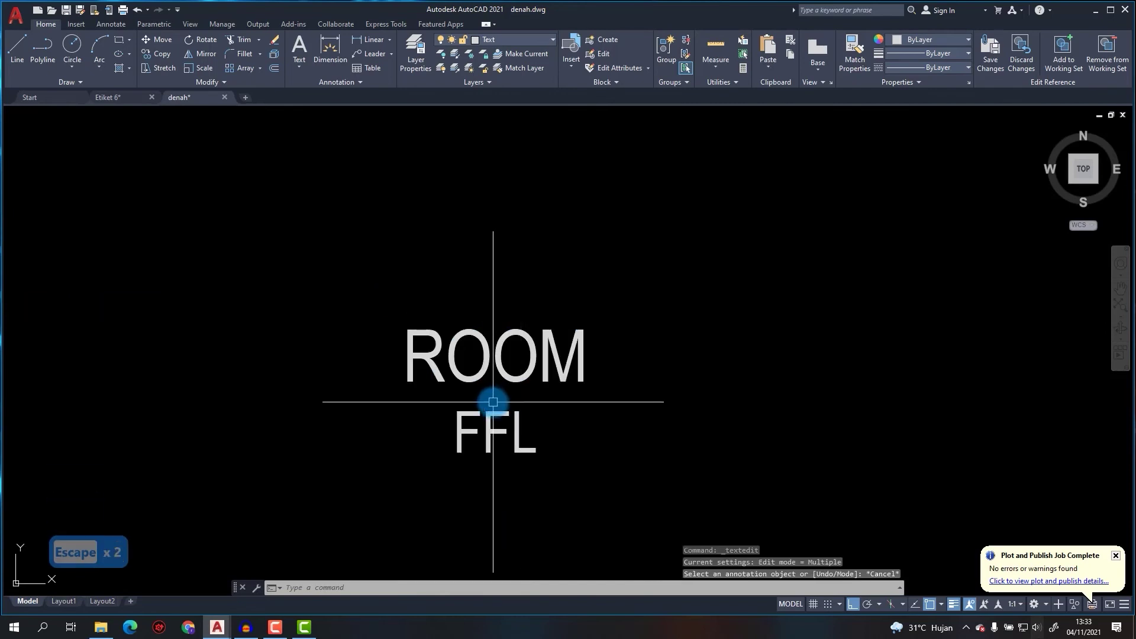
type("re")
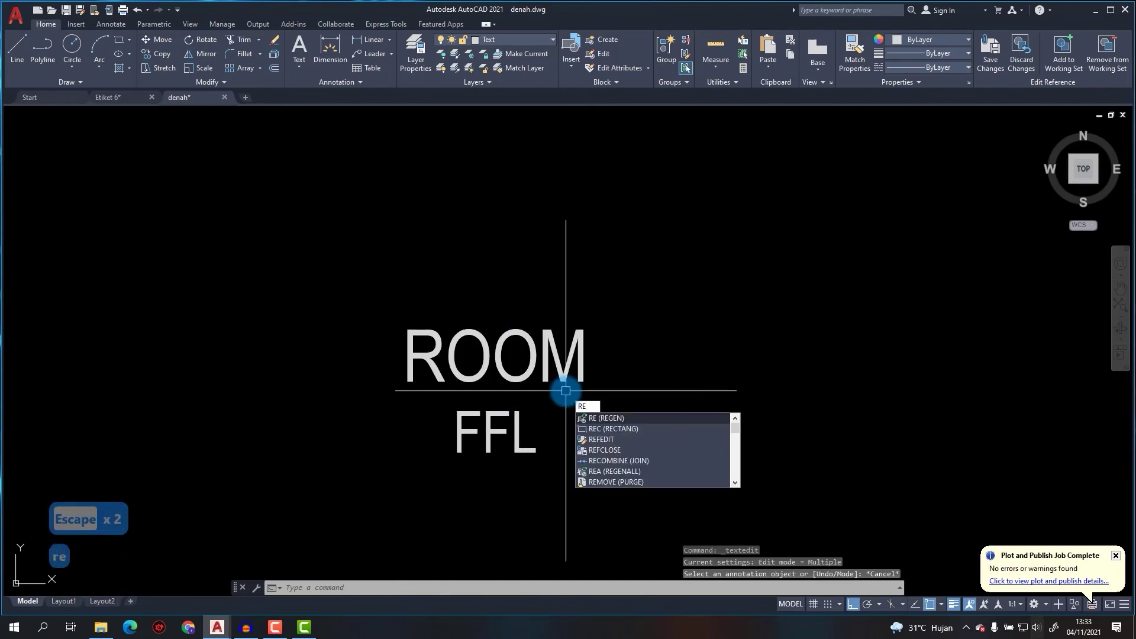
type("fc")
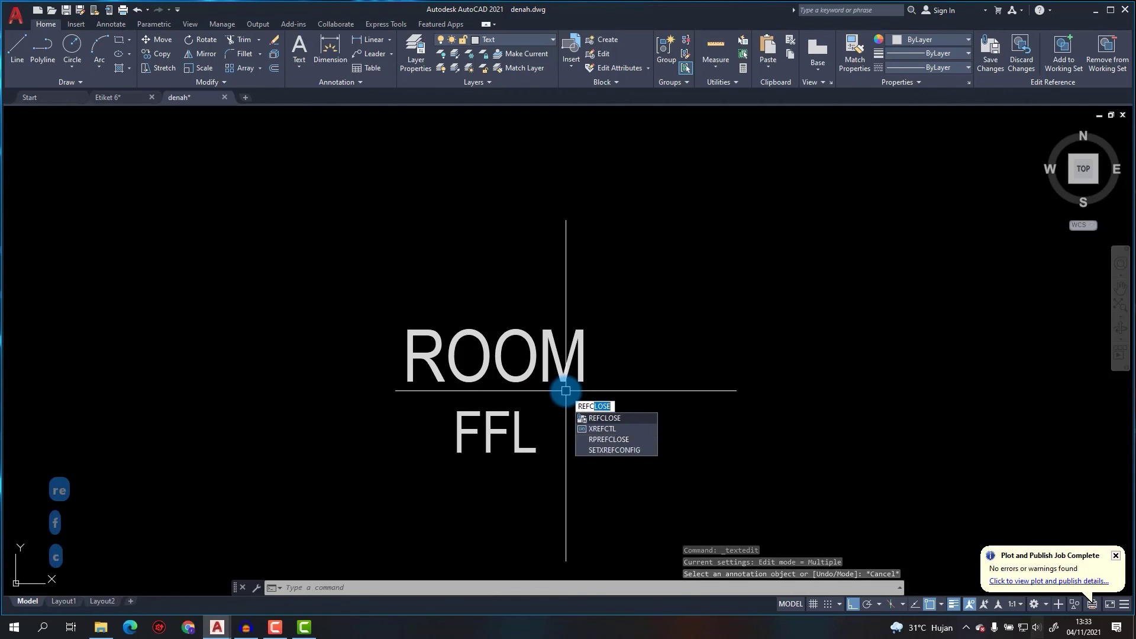
key("Return")
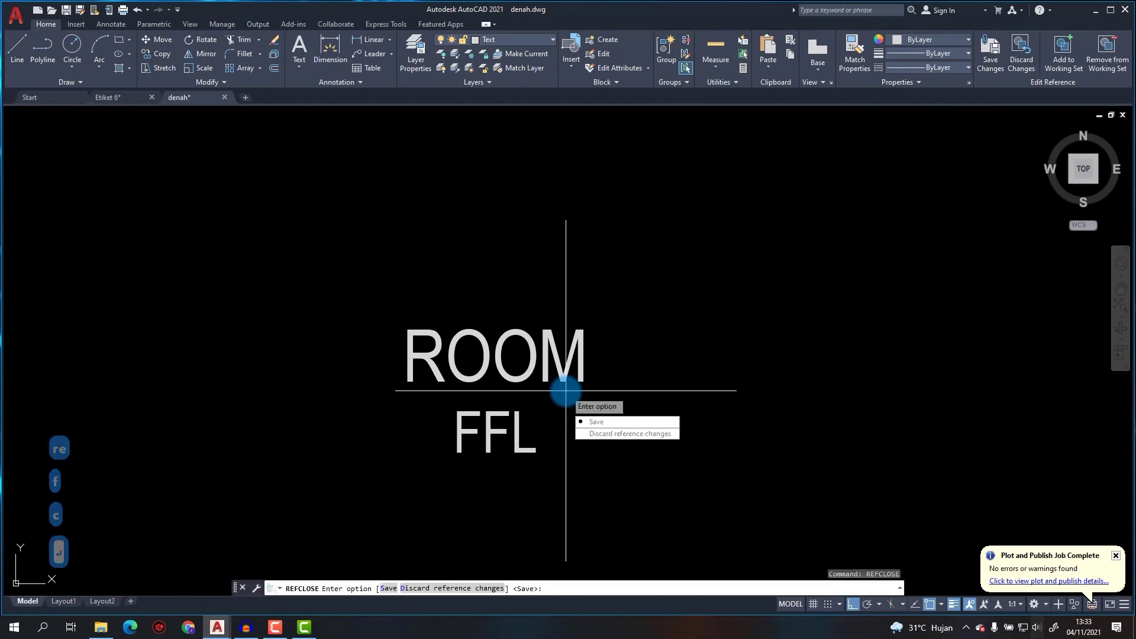
left_click(599, 426)
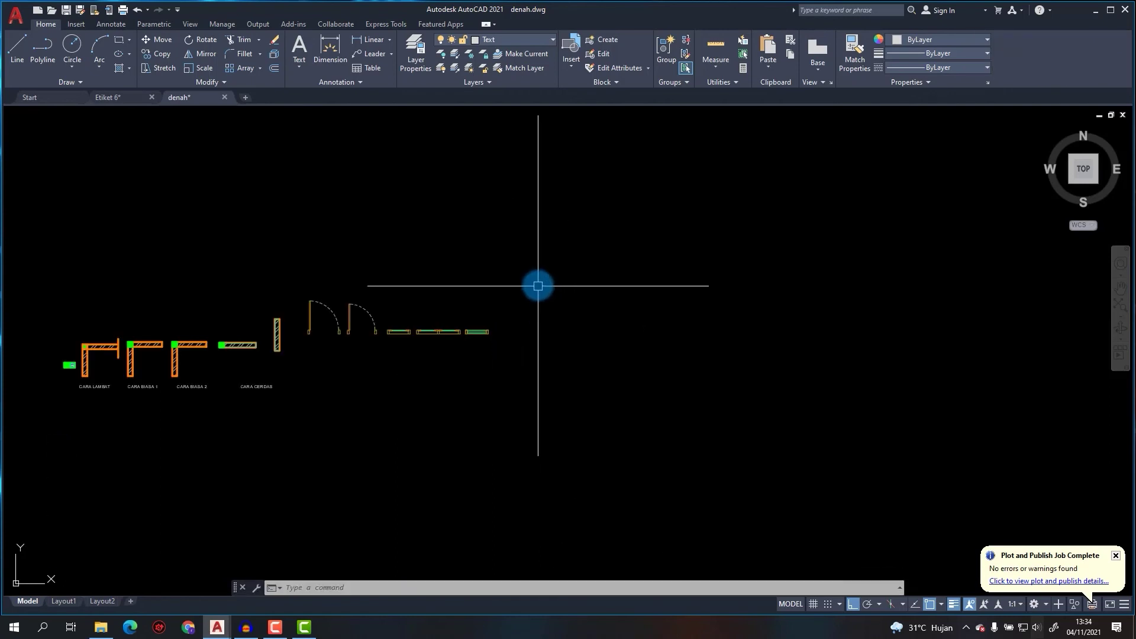
Insert the ATR block beside the window blocks with room name "R. TAMU" and FFL value "%%P 0.00".
left_click(569, 49)
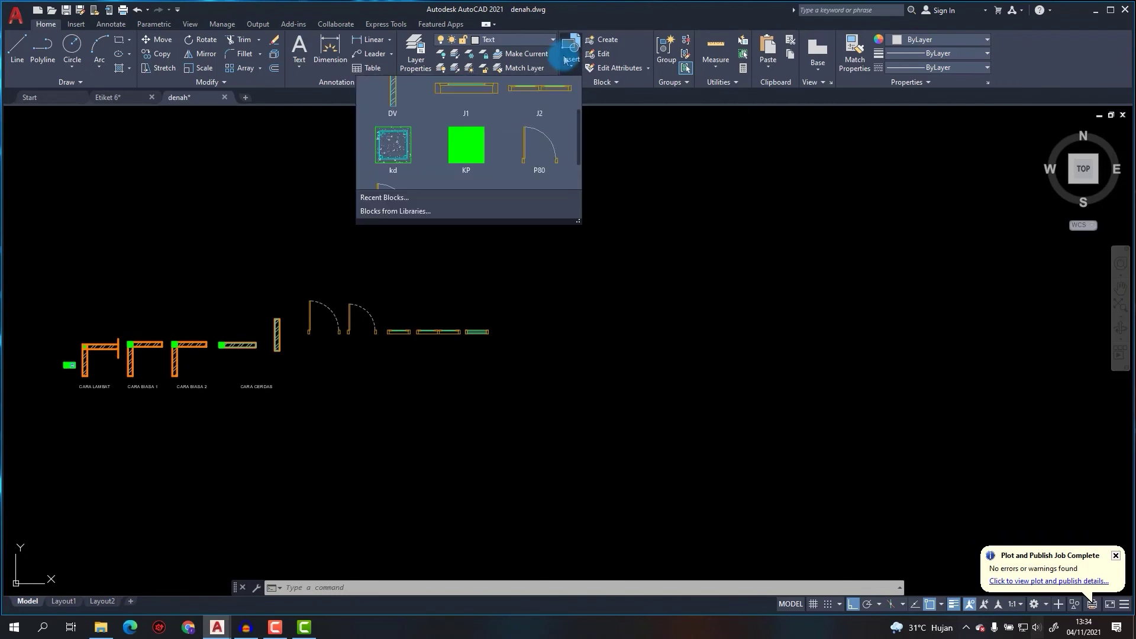
scroll(533, 140, "up", 2)
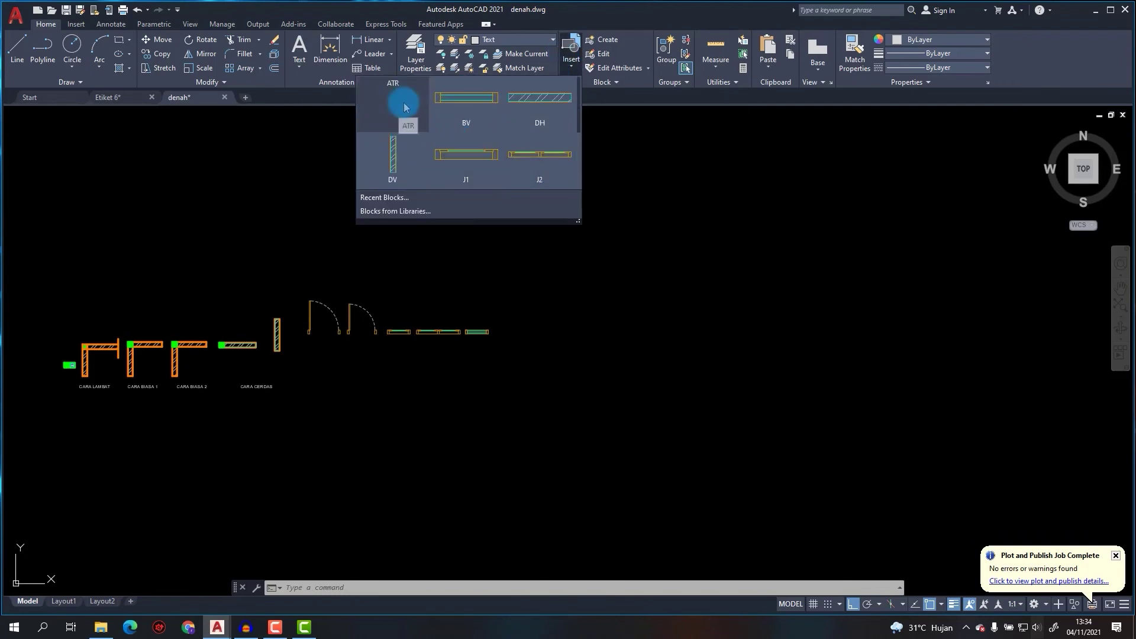
left_click(404, 106)
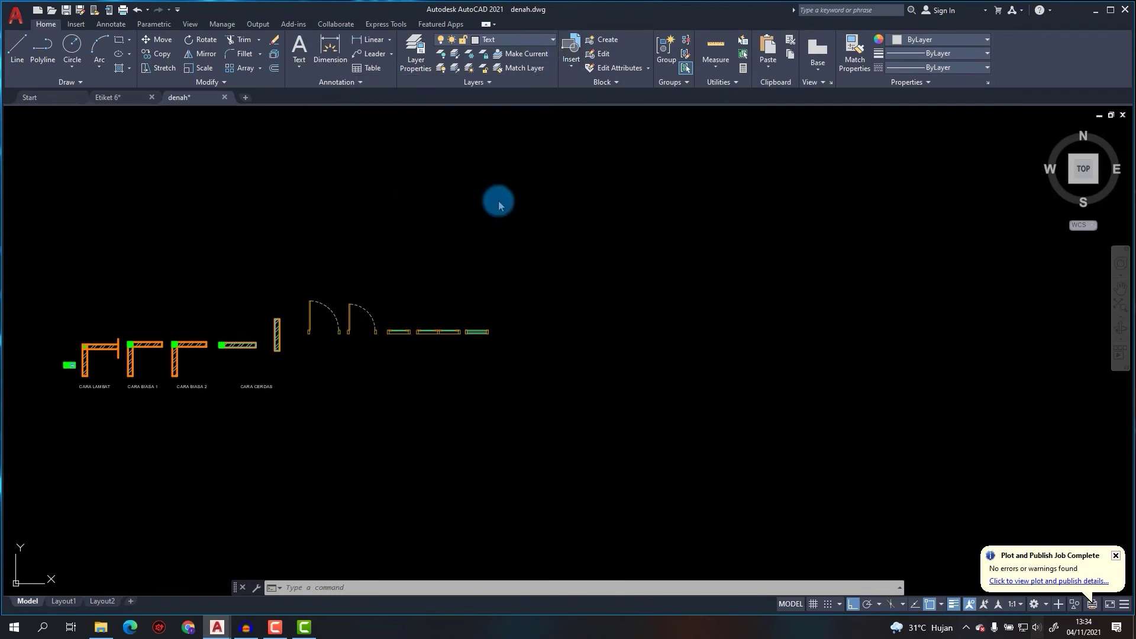
left_click(529, 333)
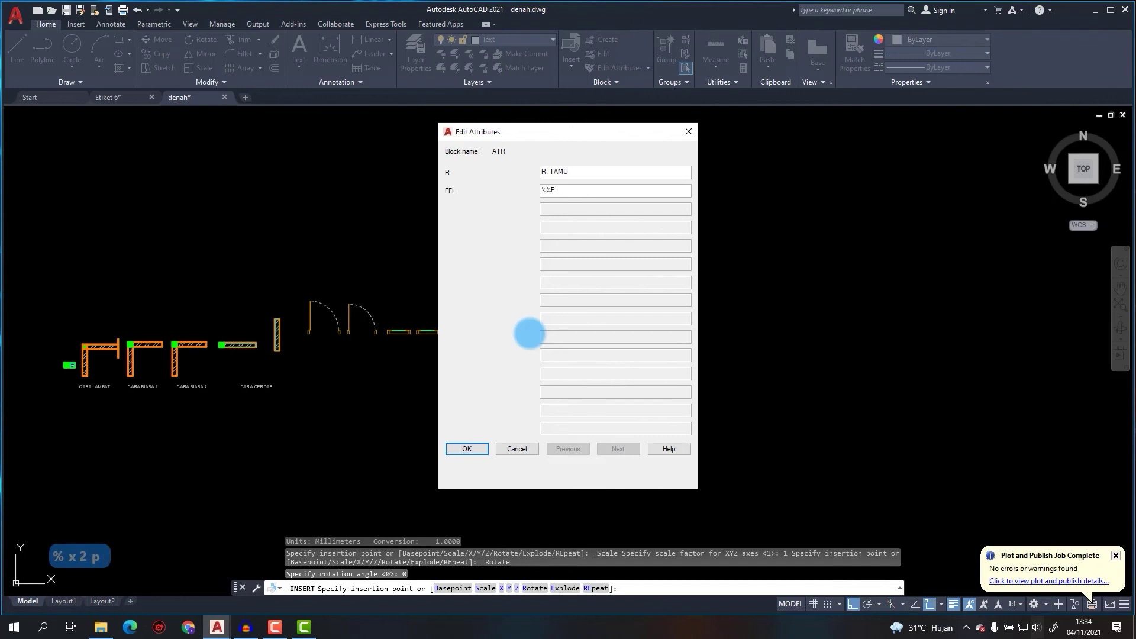
type("0.")
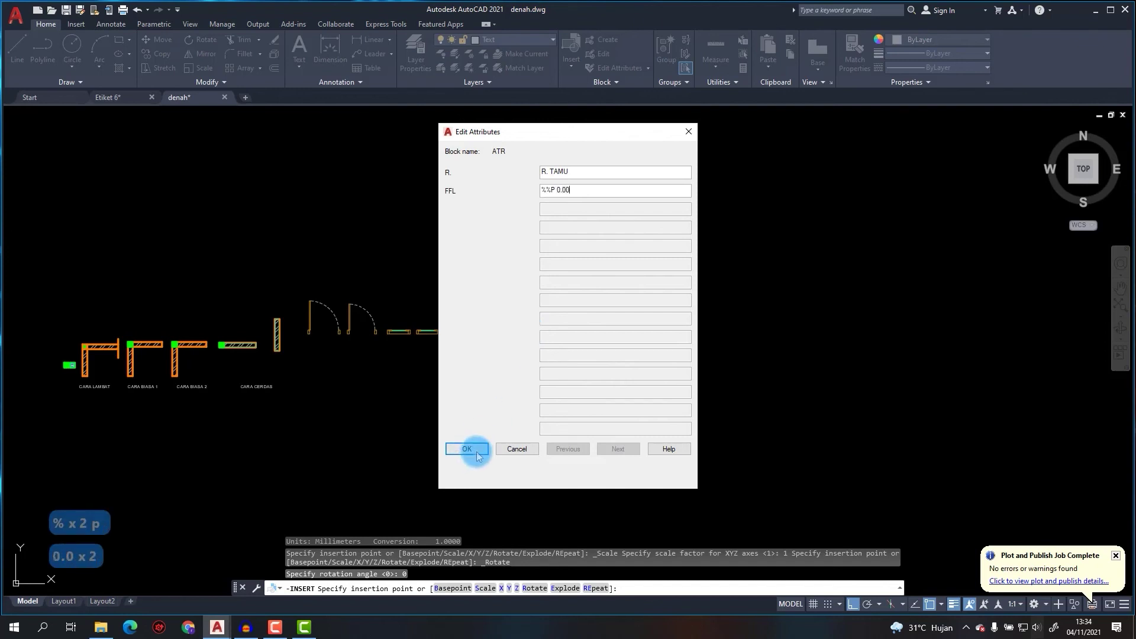
left_click(477, 452)
Move the inserted R. TAMU room label straight up a little.
scroll(533, 343, "up", 8)
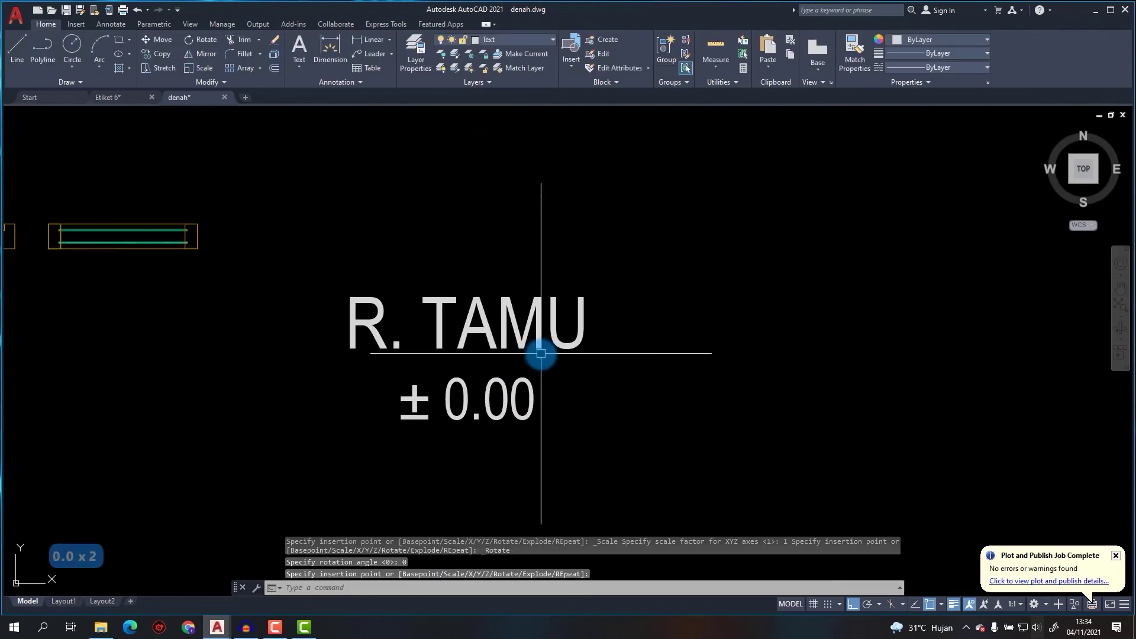
left_click(556, 402)
left_click(452, 319)
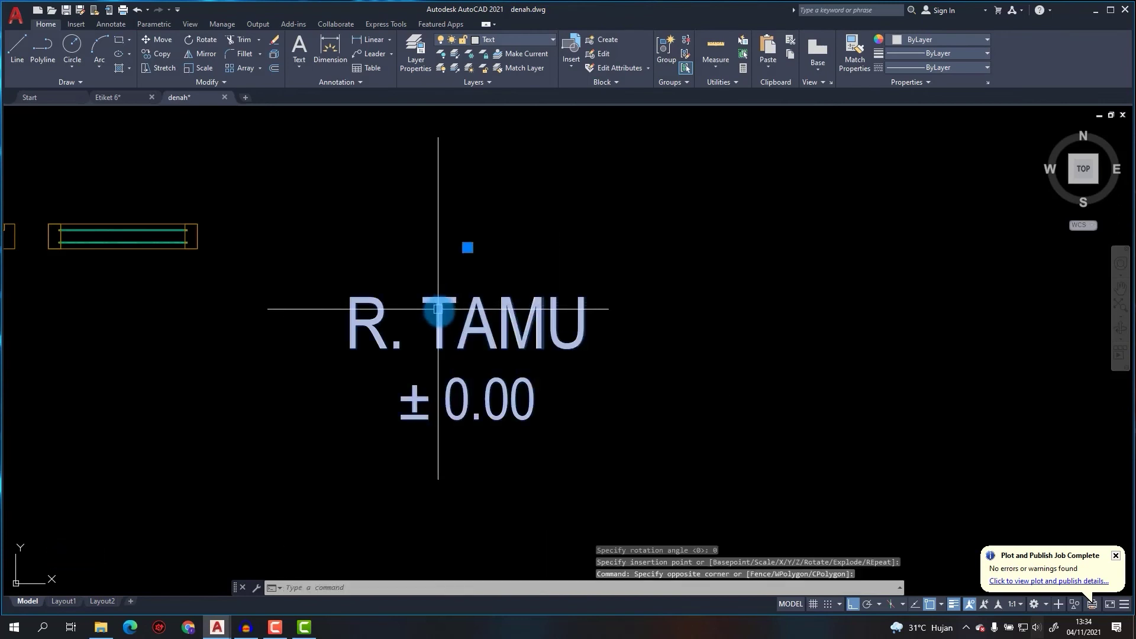
type("m")
key("Return")
left_click(674, 402)
left_click(653, 309)
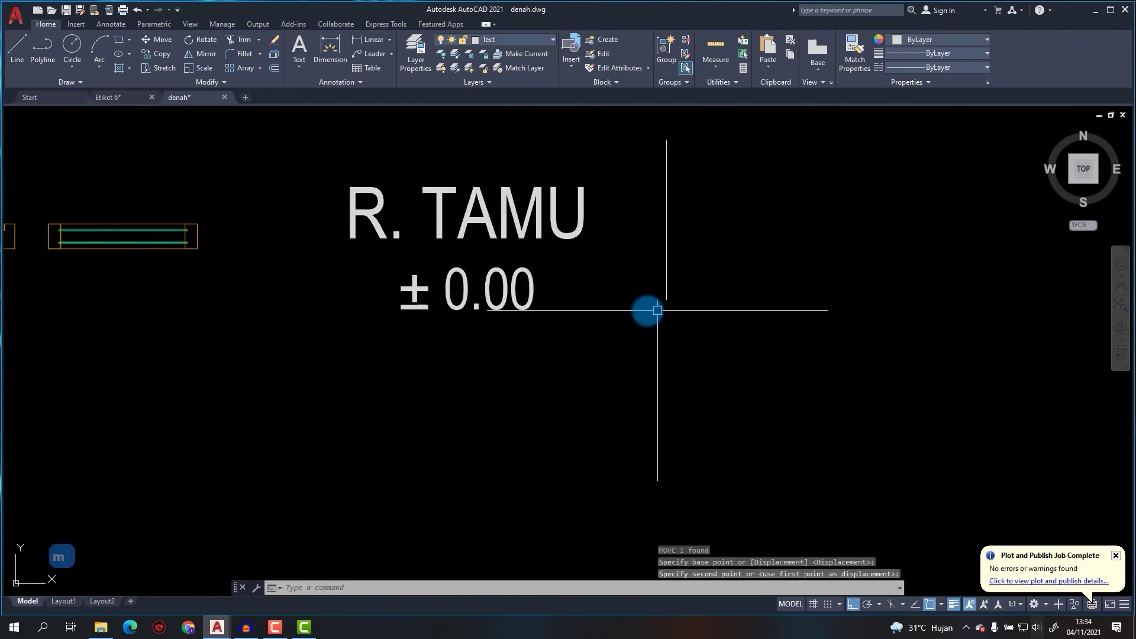
Copy the R. TAMU label about 1600 units horizontally to its right.
scroll(531, 294, "down", 4)
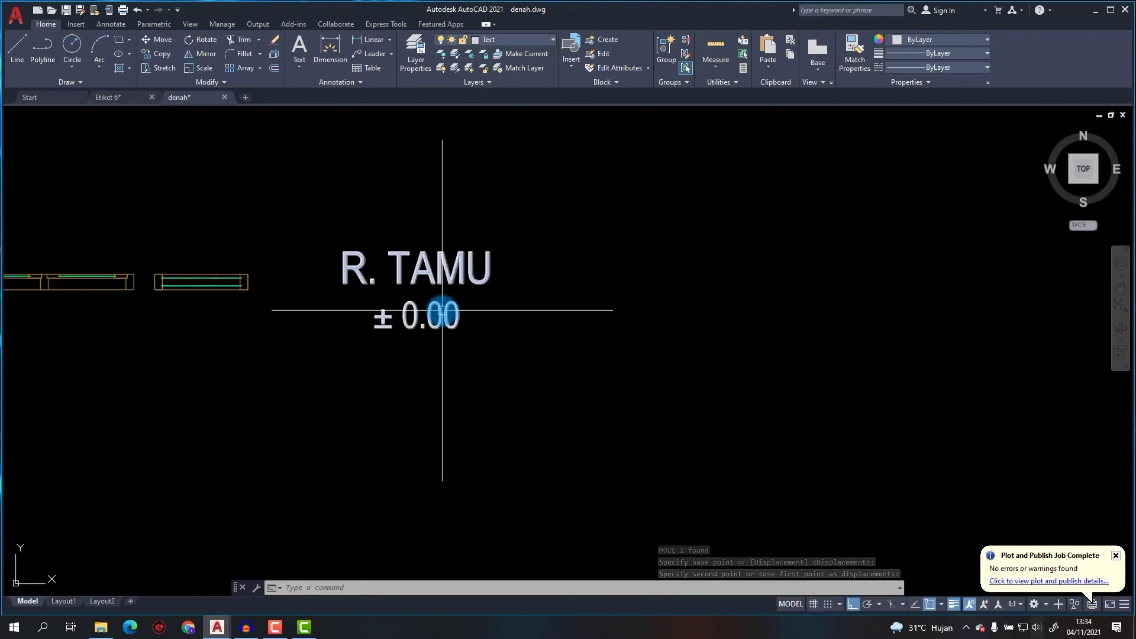
left_click(572, 59)
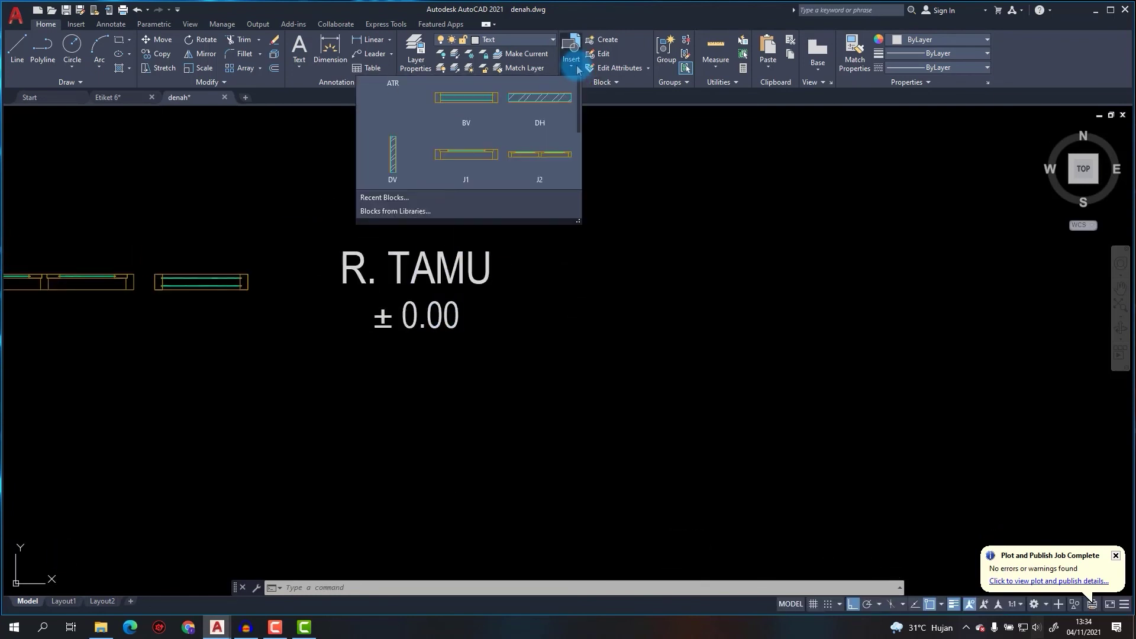
key("Escape")
left_click(464, 274)
type("co")
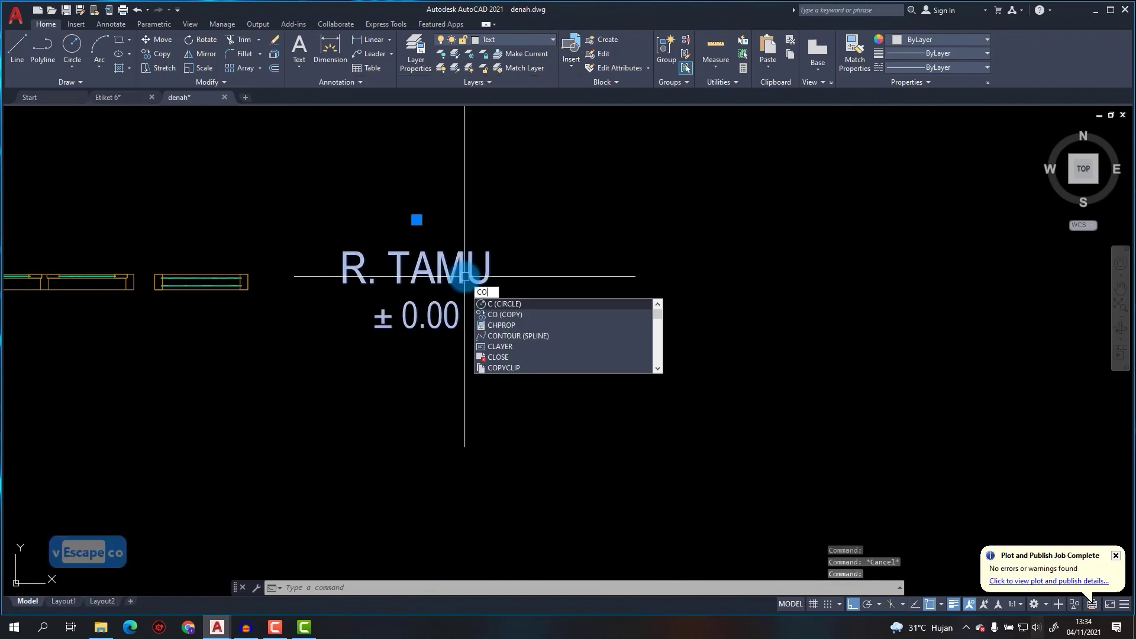
key("Return")
left_click(395, 370)
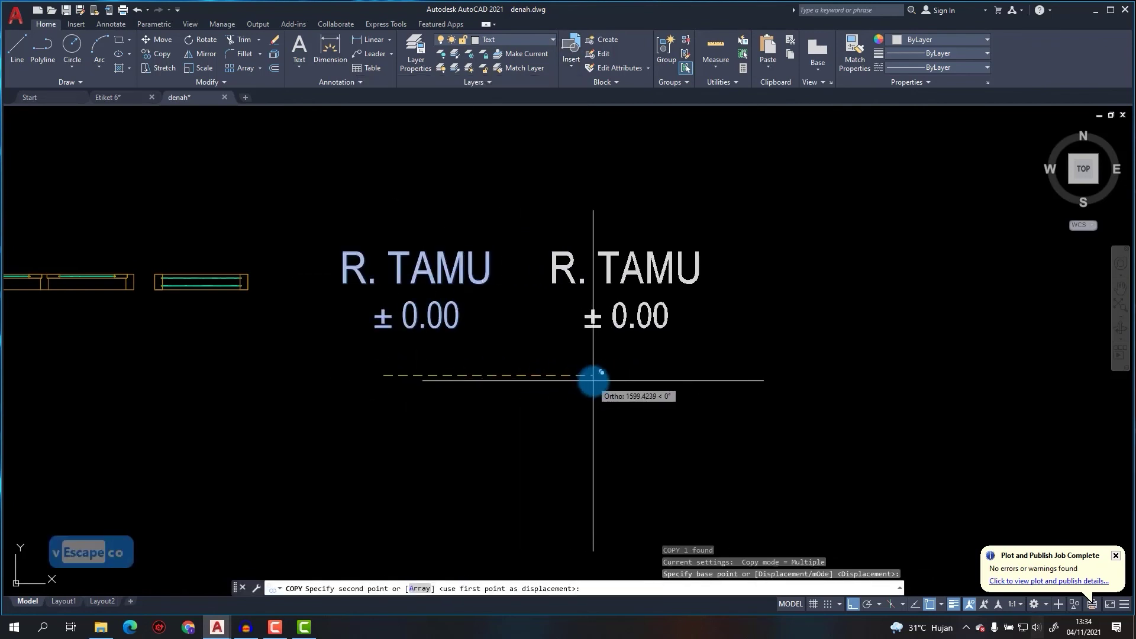
left_click(596, 378)
key("Escape")
Change the copied label's ROOM attribute to "R. KELUARGA".
double_click(621, 272)
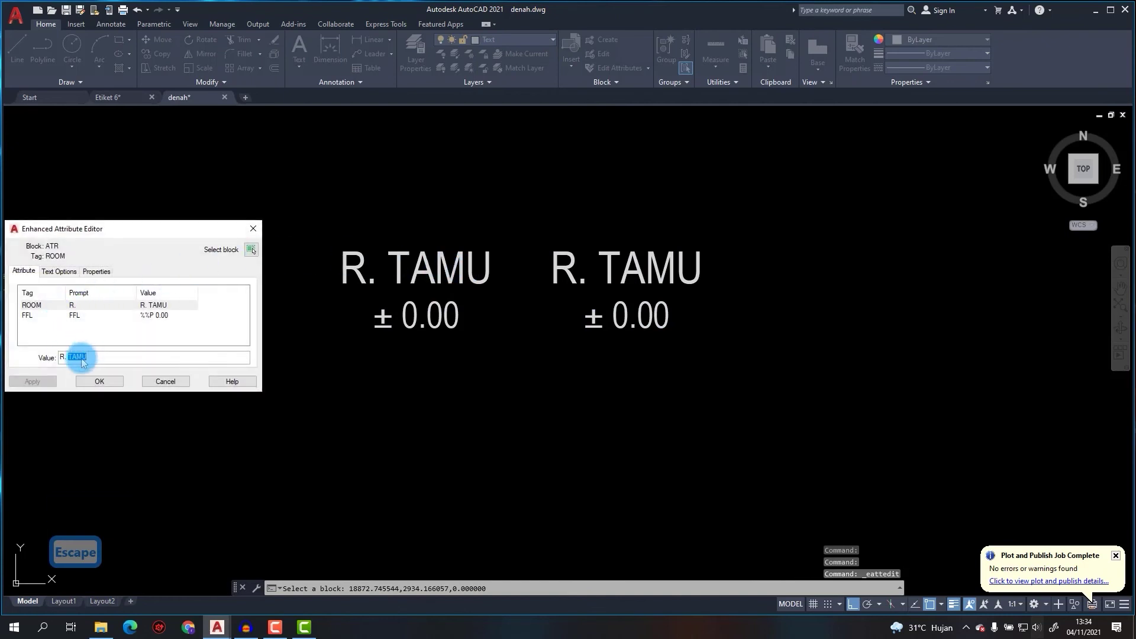
type("KELUAR")
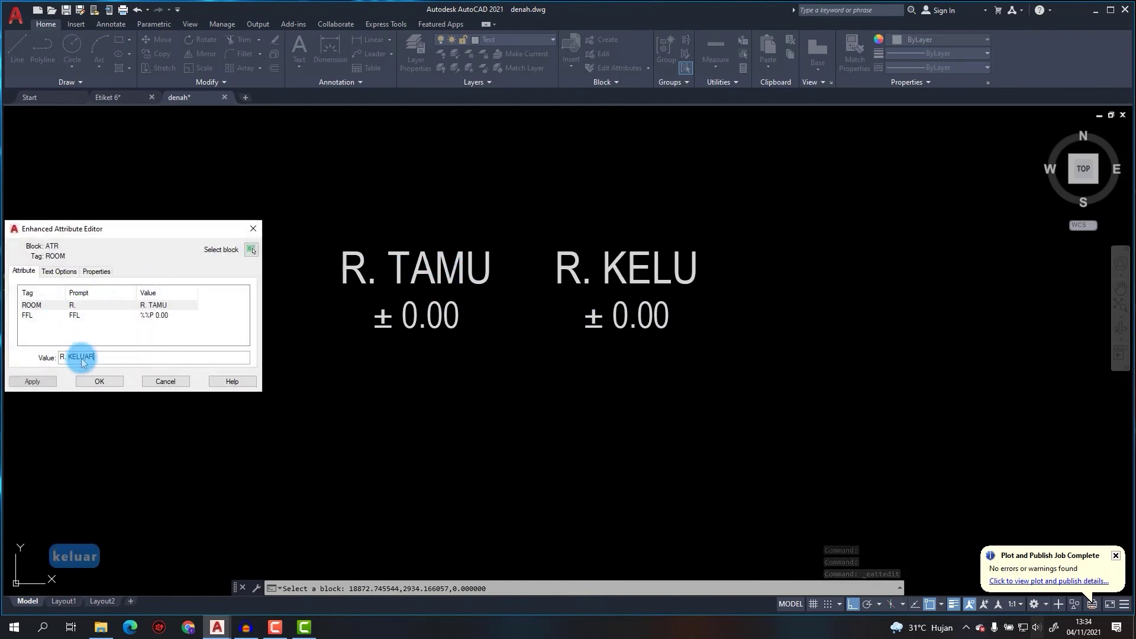
type("HA")
key("BackSpace")
type("GA")
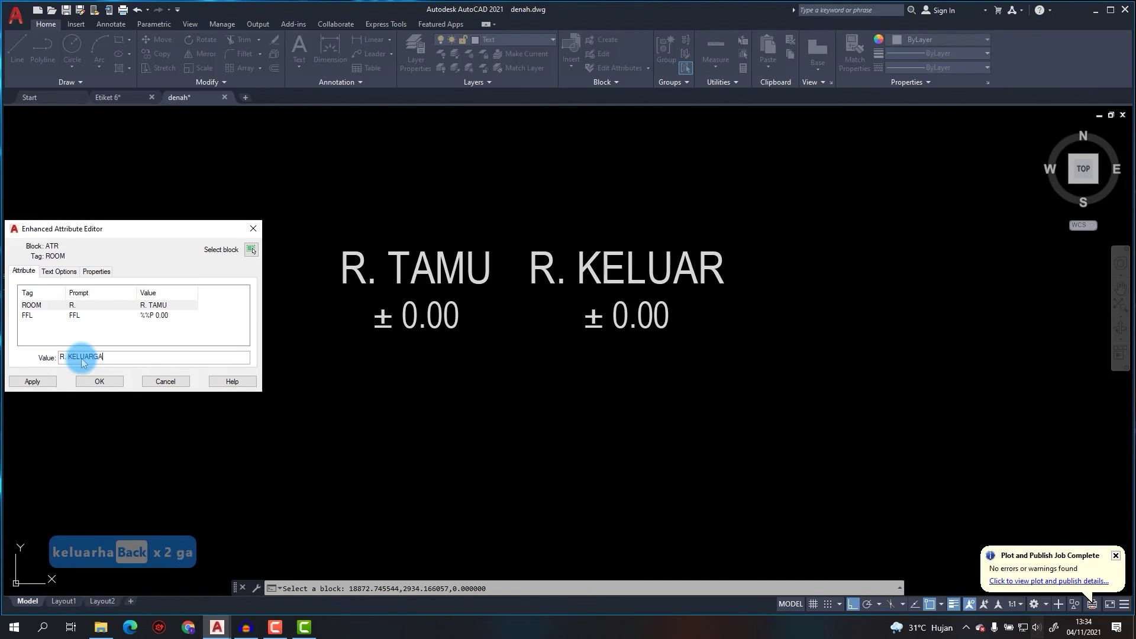
left_click(91, 315)
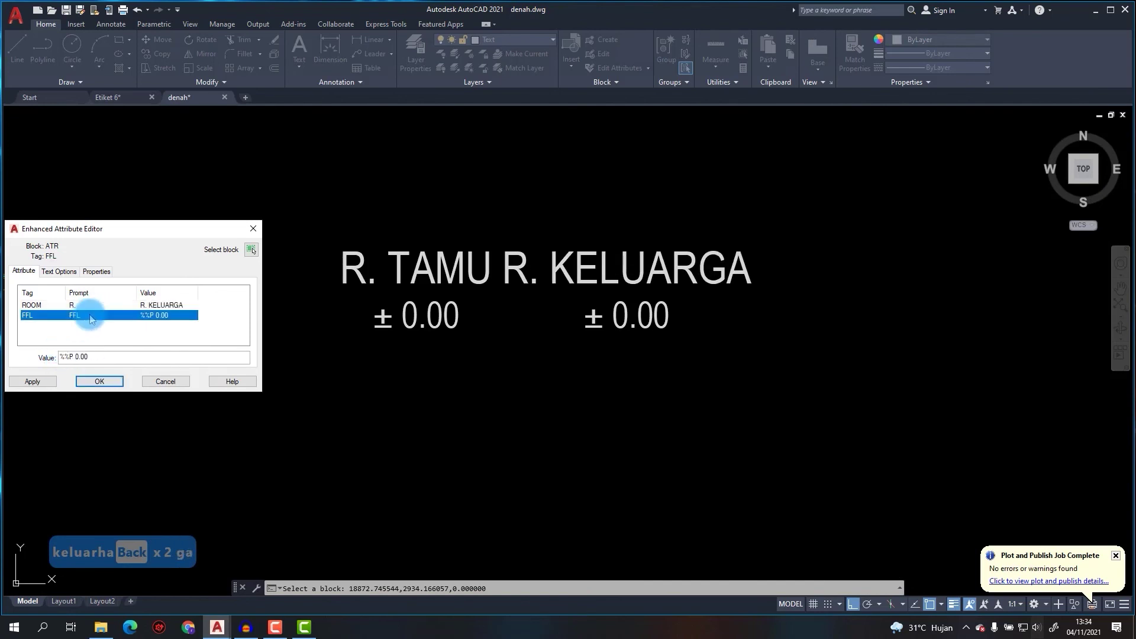
double_click(92, 360)
left_click(96, 381)
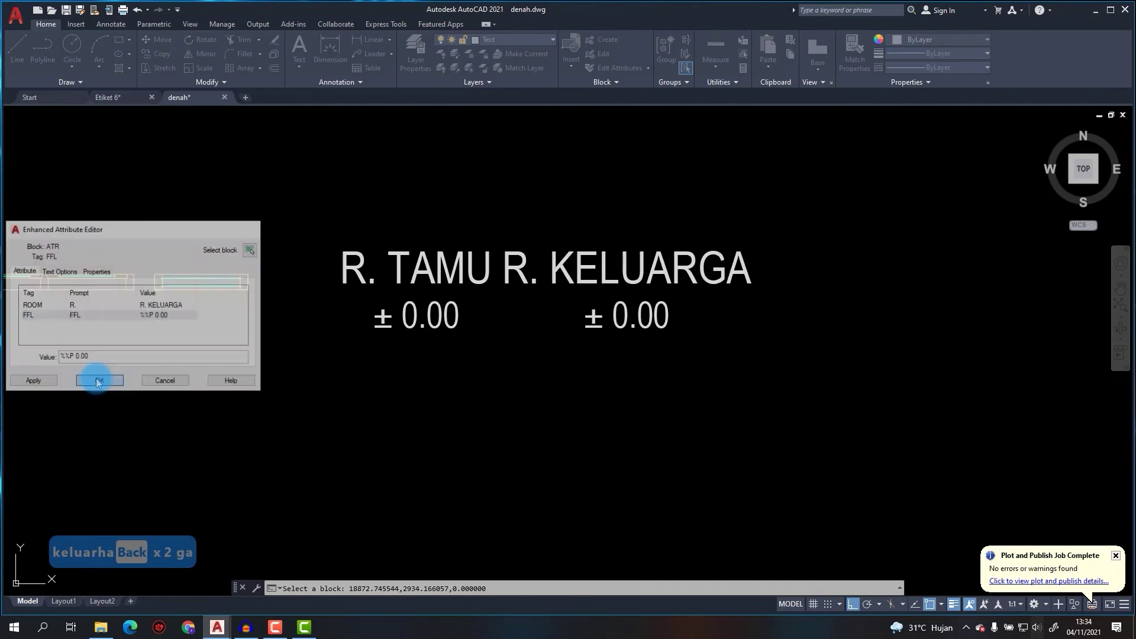
key("ctrl+z")
key("ctrl+z")
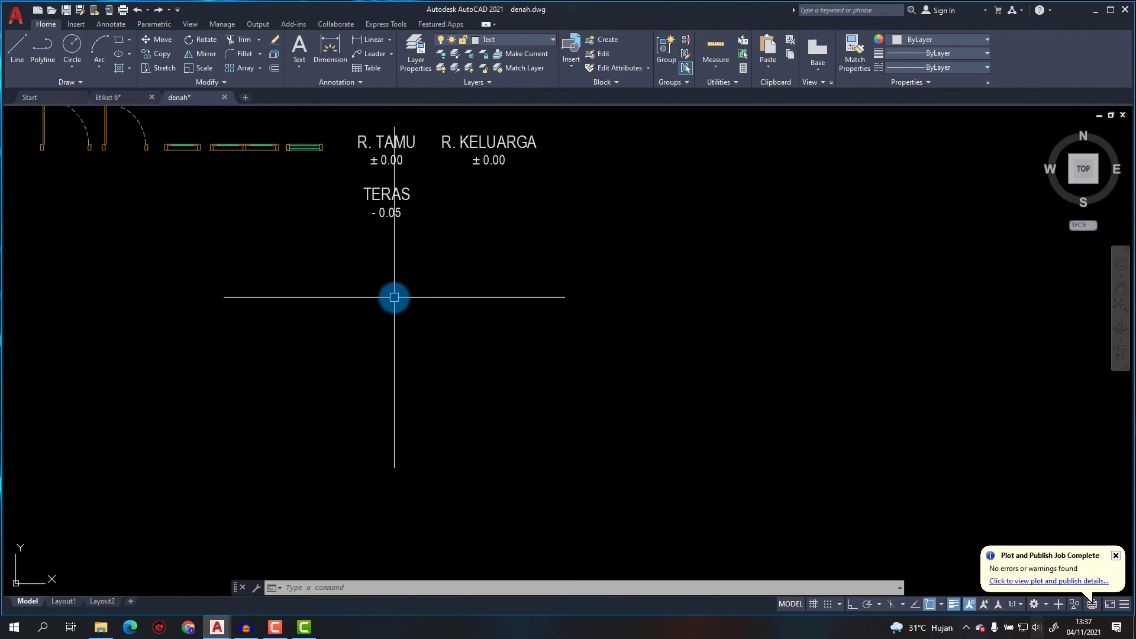
Paste the drawing title symbol below the TERAS label and erase its "DENAH TYPE 40" and "SKALA 1:100" texts.
key("ctrl+v")
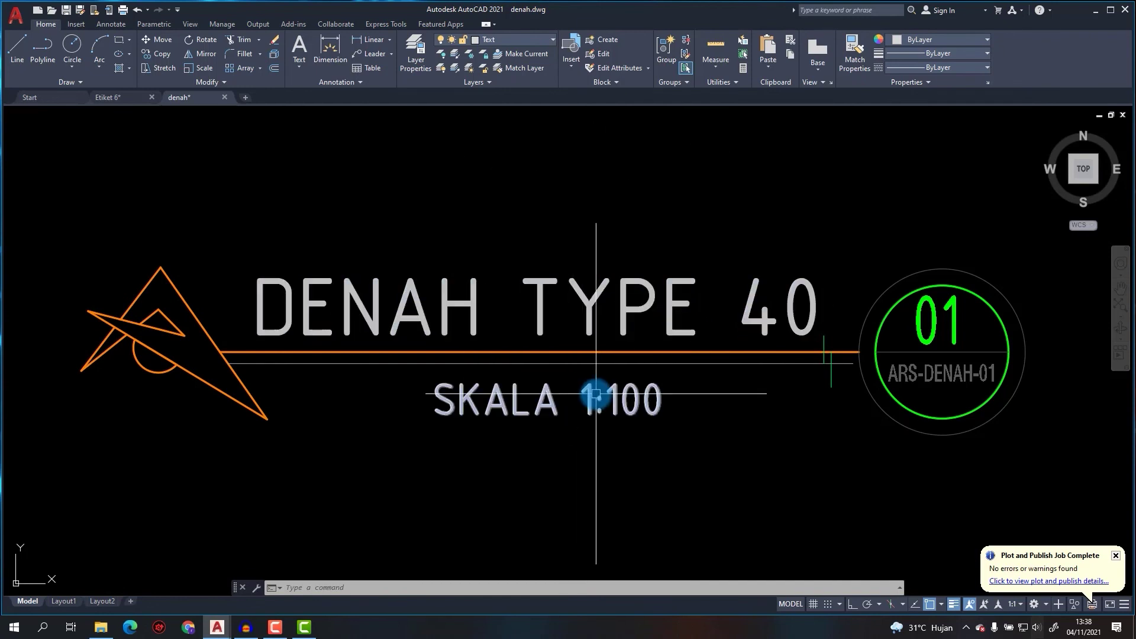
left_click(576, 298)
key("e")
key("Return")
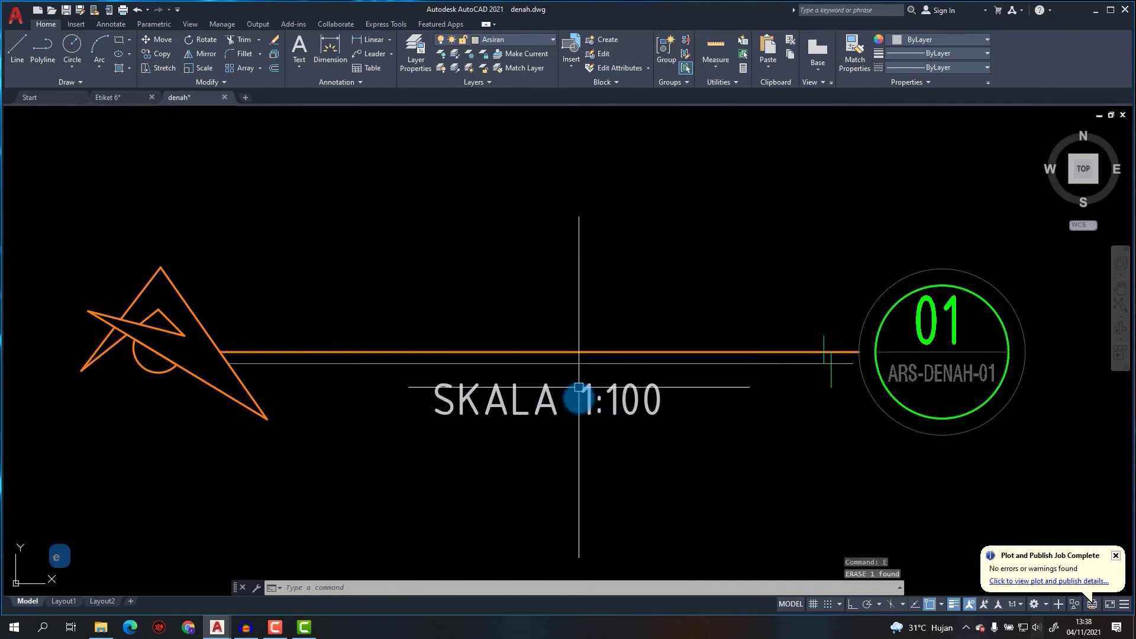
scroll(551, 418, "down", 2)
scroll(542, 414, "down", 4)
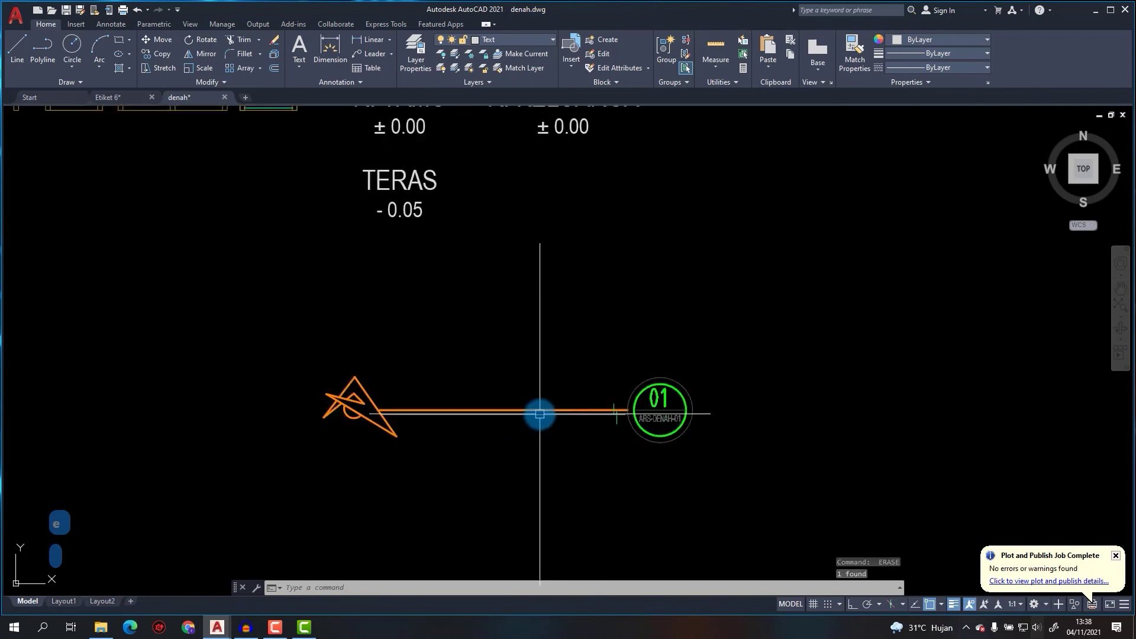
scroll(524, 423, "up", 3)
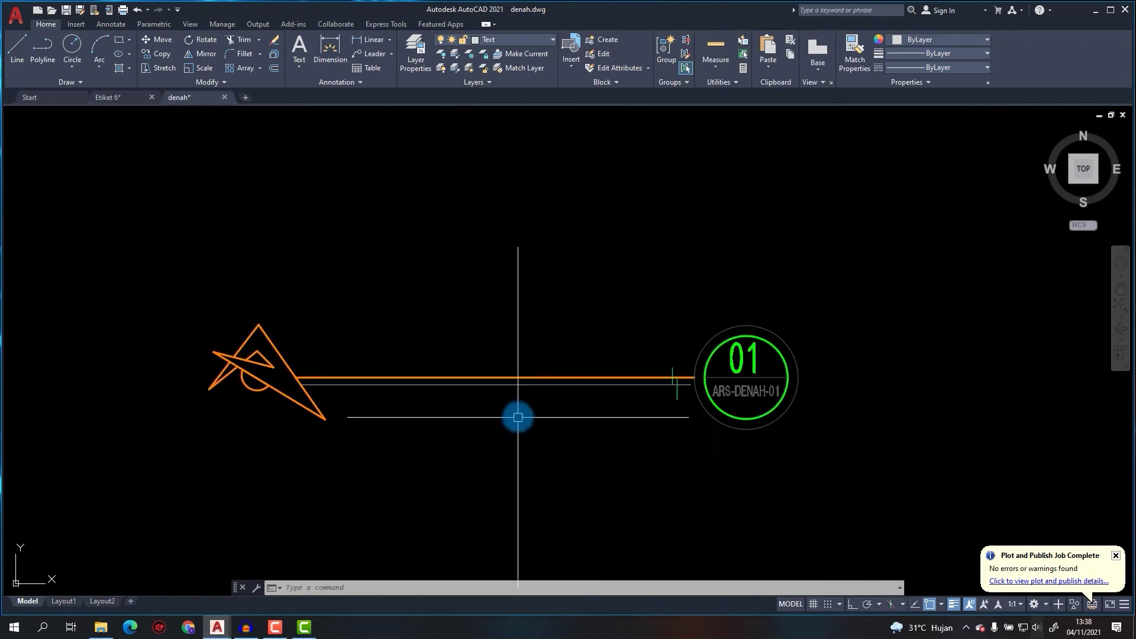
left_click(198, 276)
left_click(801, 451)
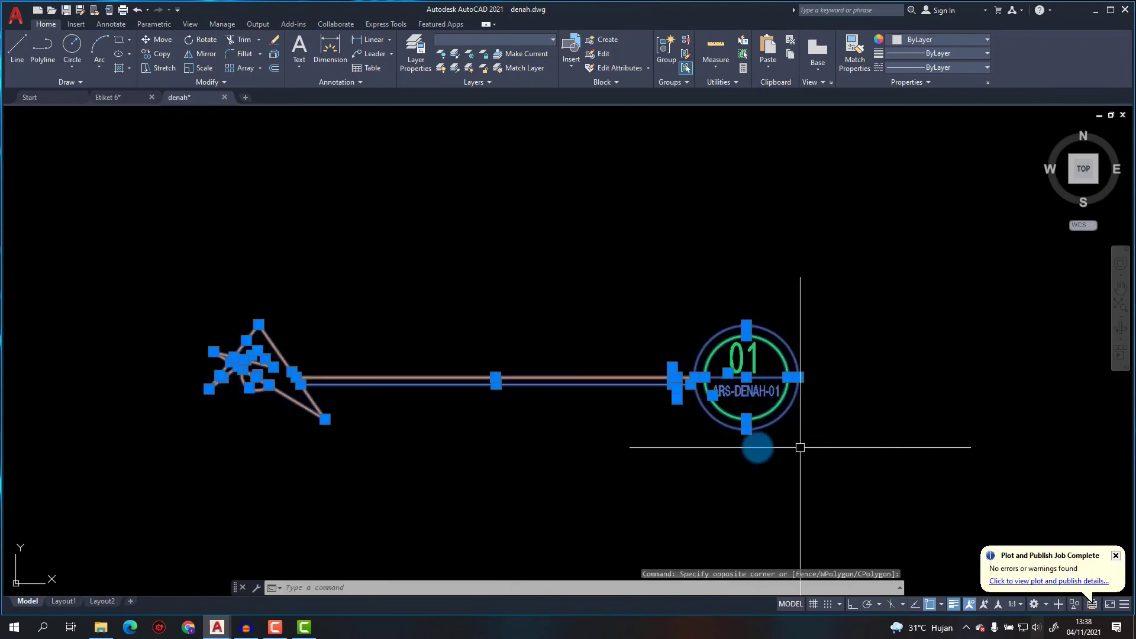
key("Escape")
left_click(128, 287)
left_click(875, 490)
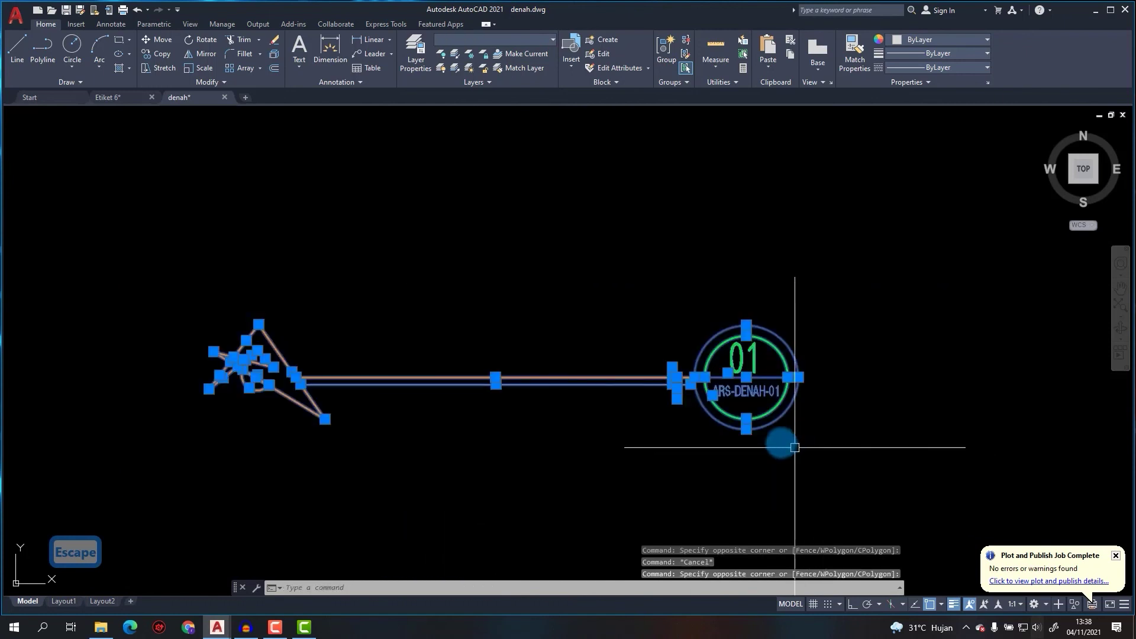
key("Escape")
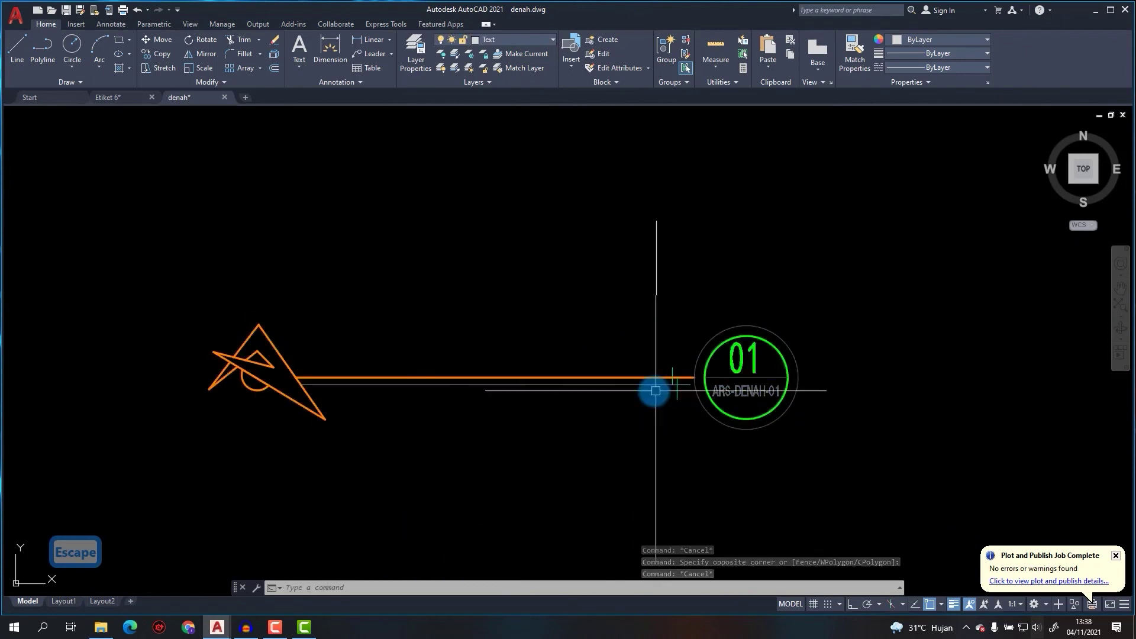
Create a multiline text reading "DENAH RUANG" above the drawing title symbol's horizontal line.
type("t")
key("Return")
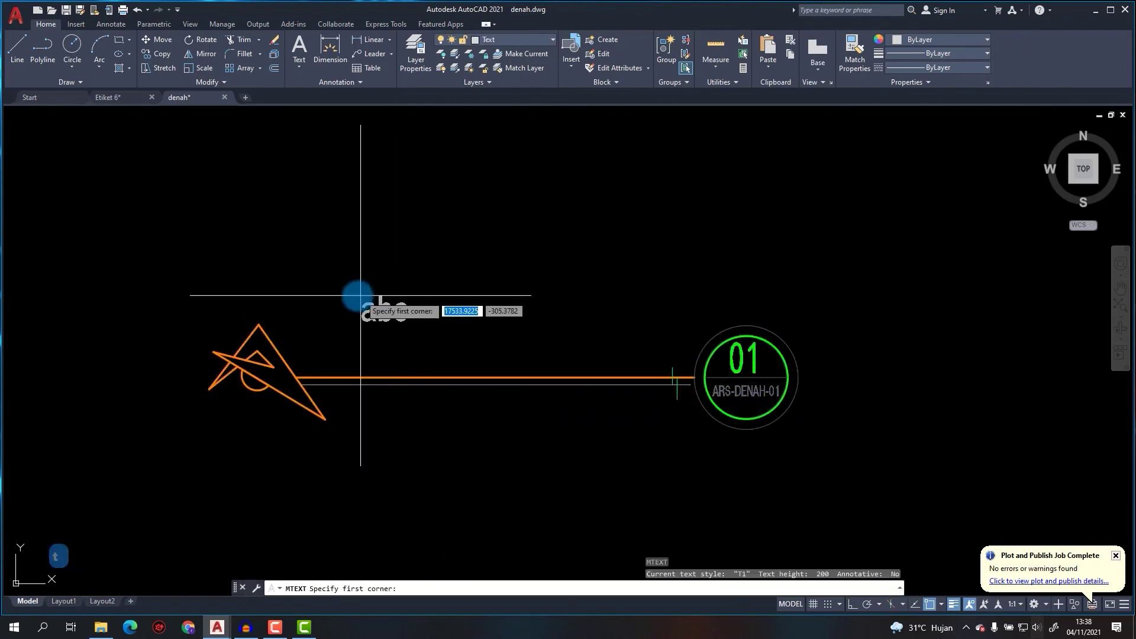
left_click(322, 300)
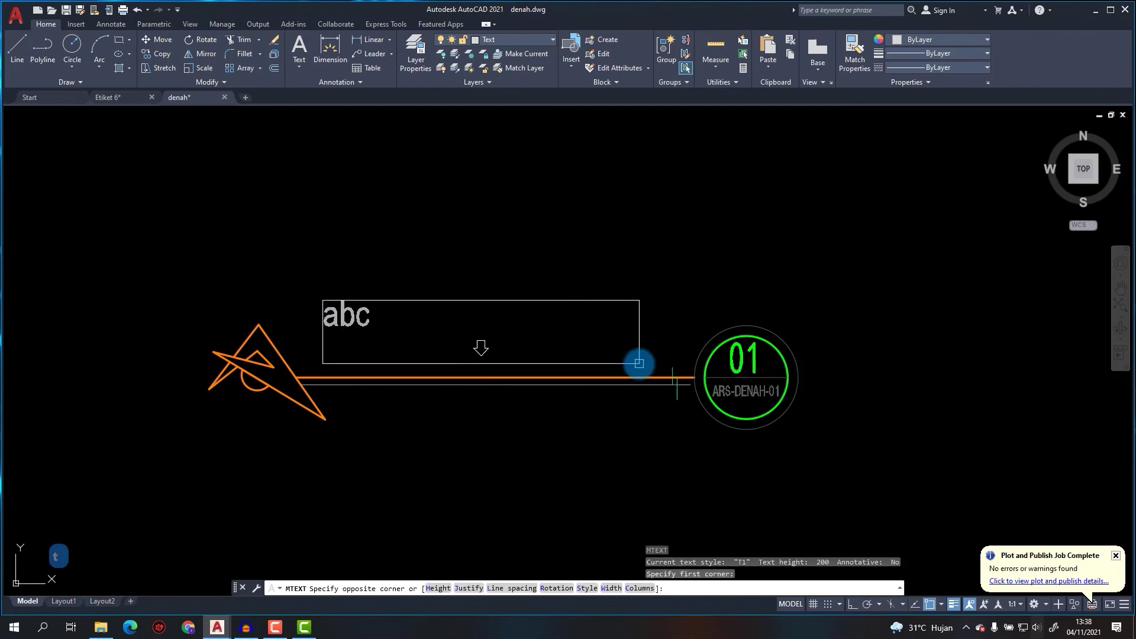
left_click(639, 363)
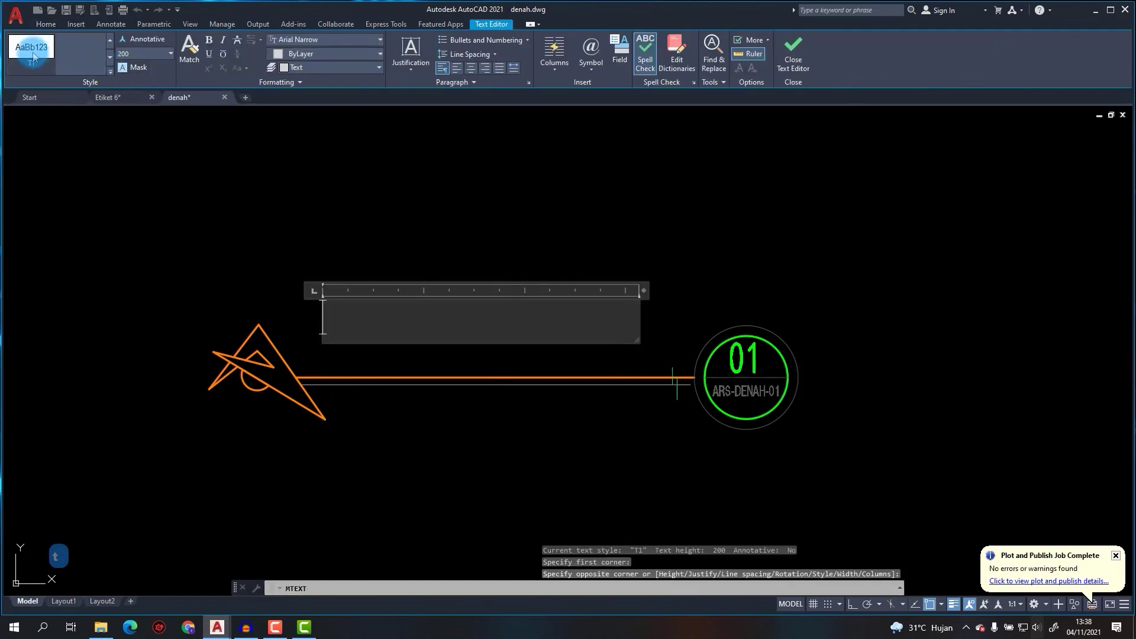
type("DENAH LAN")
key("BackSpace")
key("BackSpace")
key("BackSpace")
type("RUAN")
key("BackSpace")
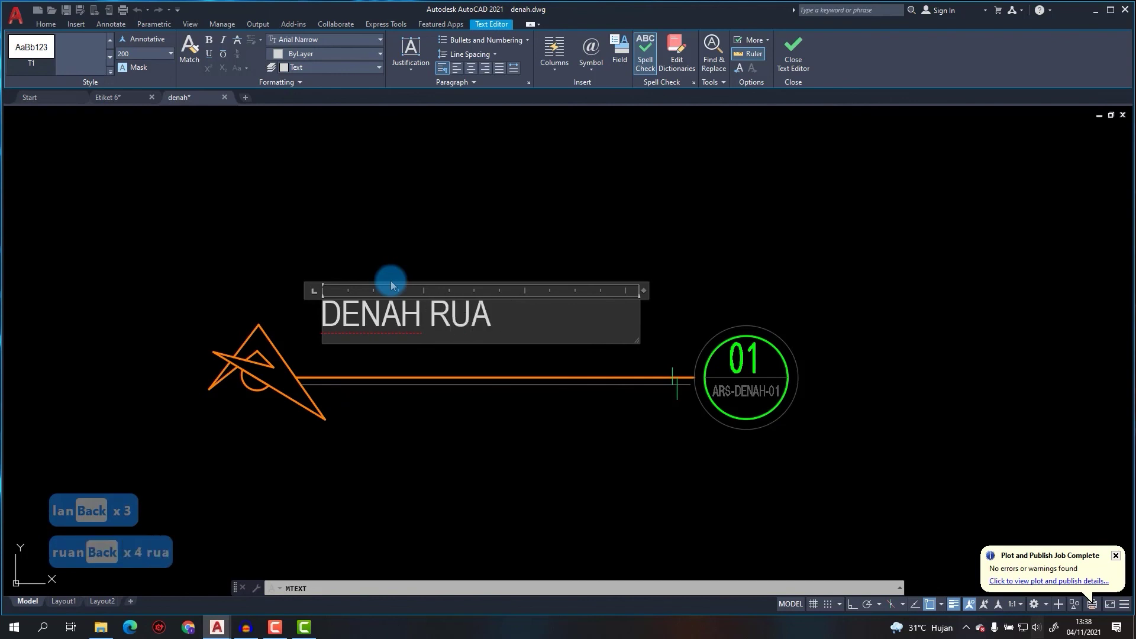
type("NG")
Set the DENAH RUANG text height to 300 with middle center justification and finish the text edit.
key("ctrl+a")
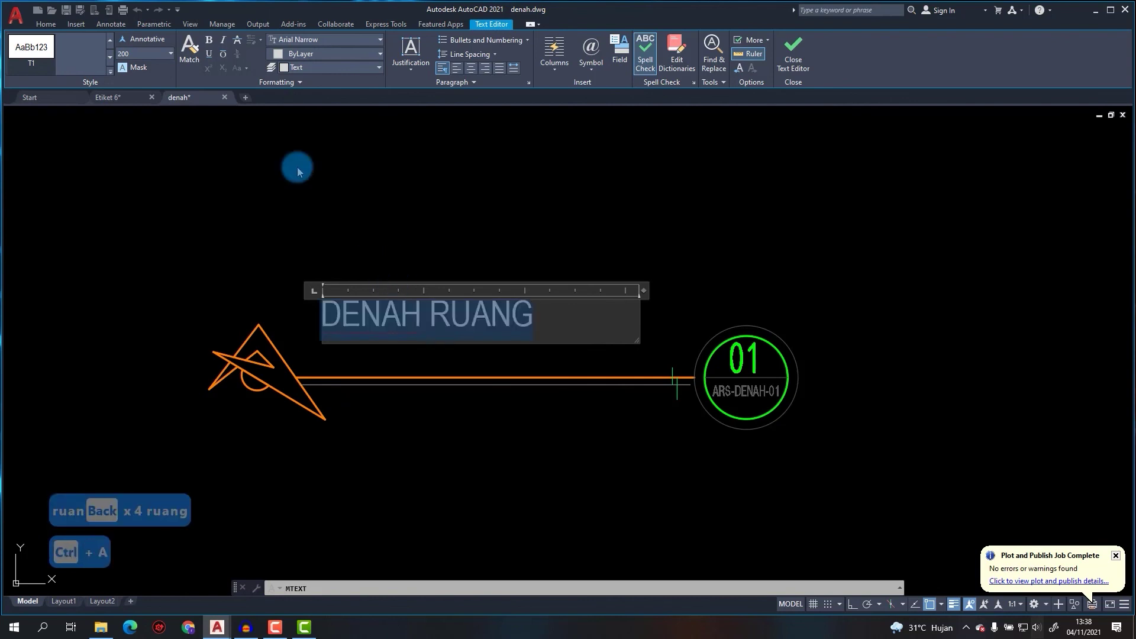
type("3")
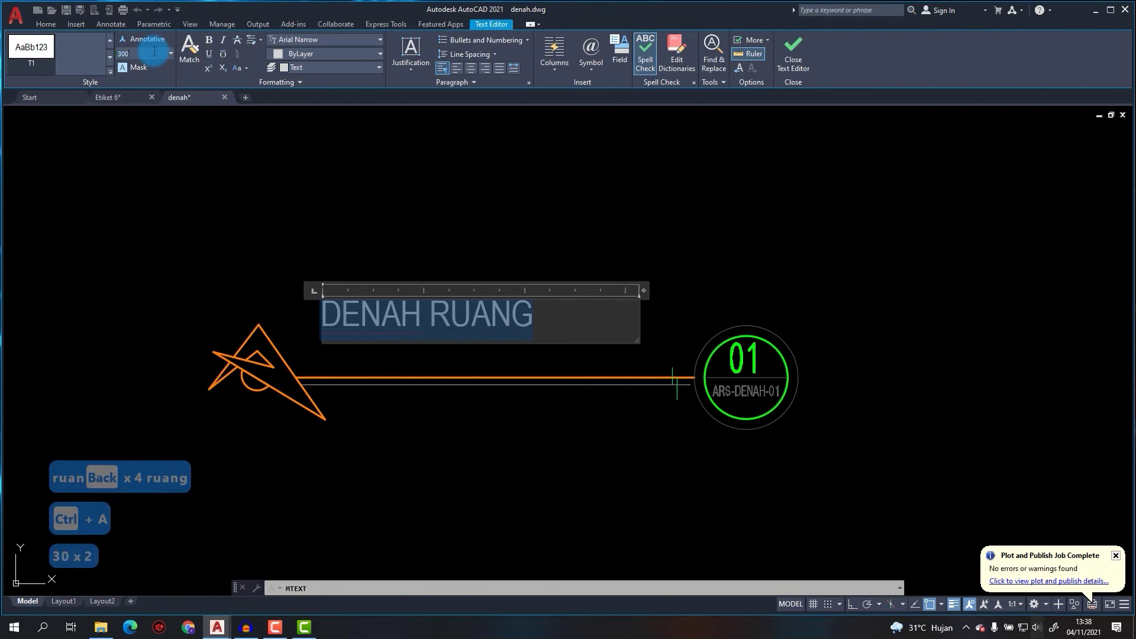
type("00")
key("Return")
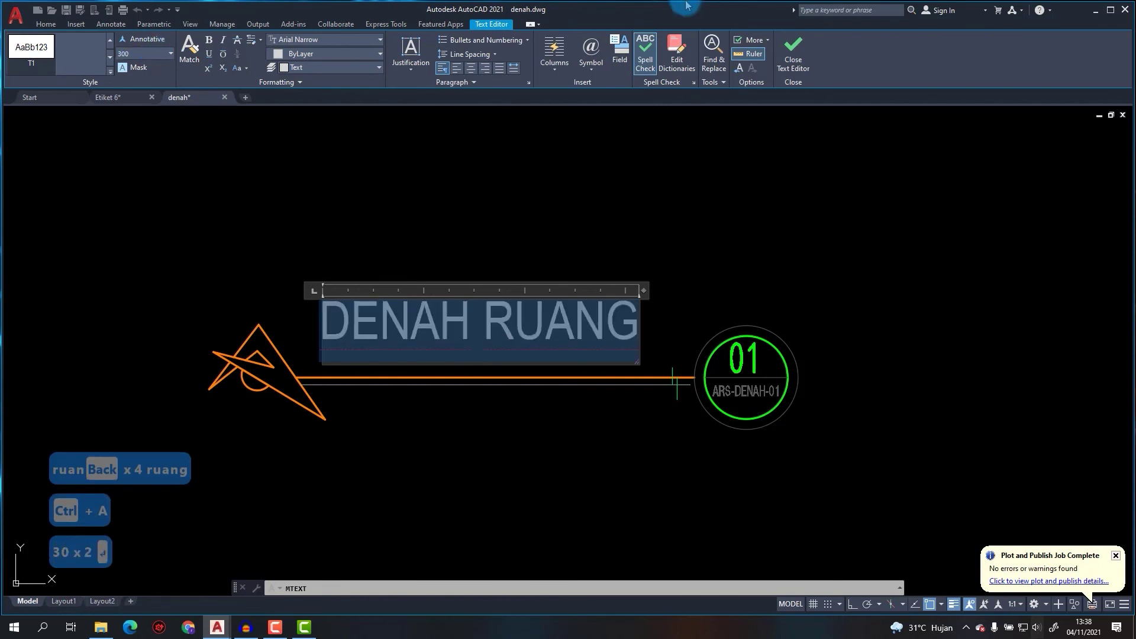
left_click(411, 56)
left_click(405, 152)
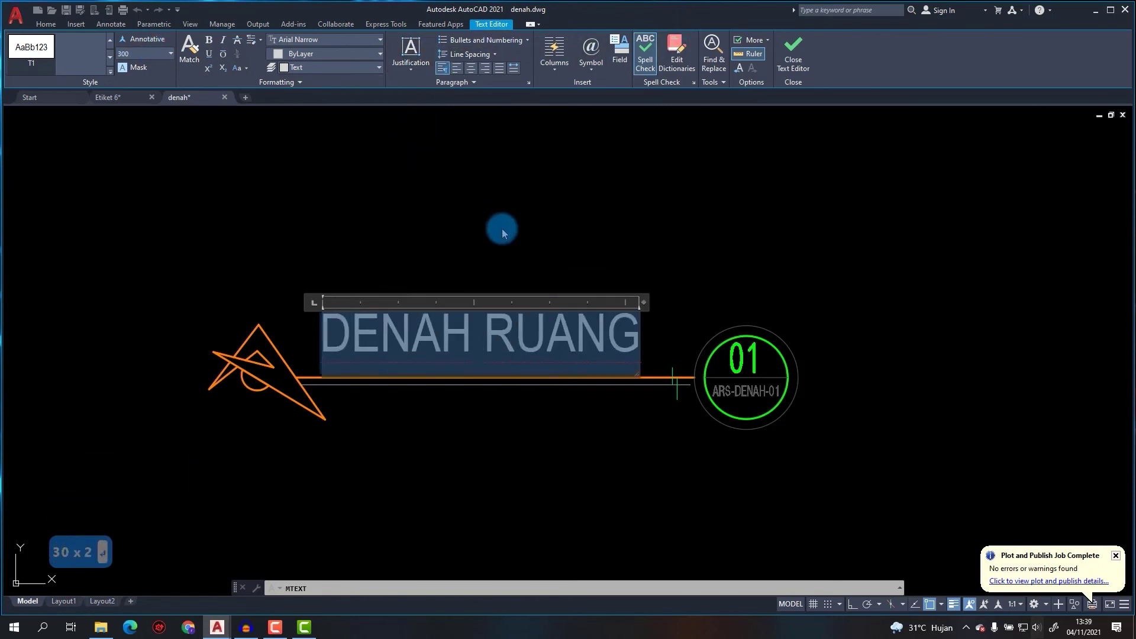
left_click(792, 55)
Move the DENAH RUANG text slightly so it sits centred just above the title line.
left_click(500, 324)
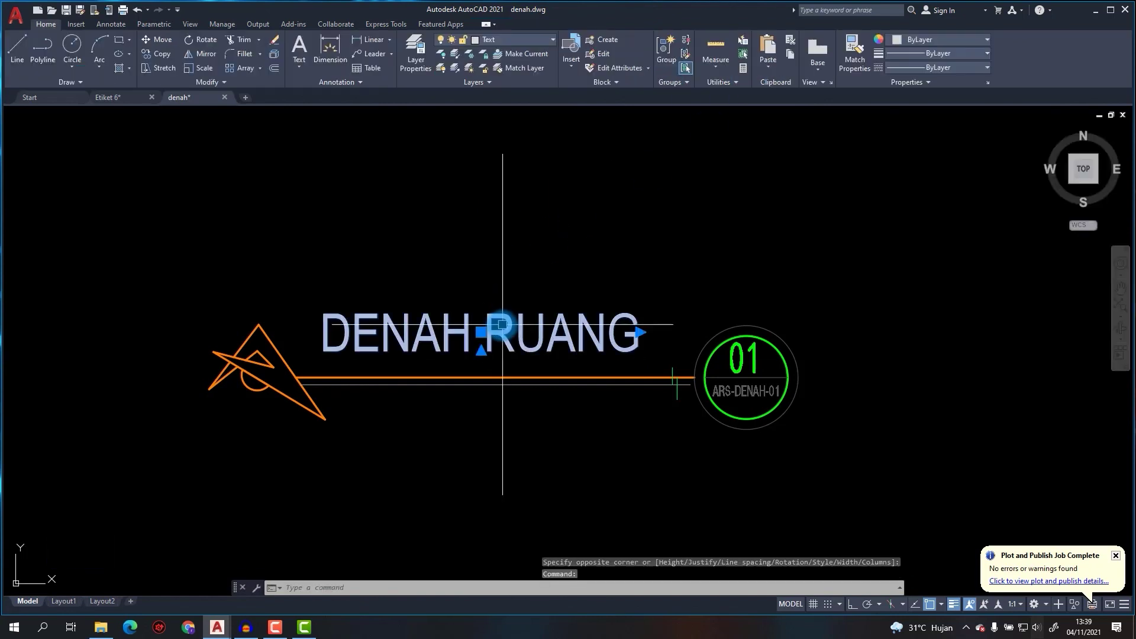
type("m")
key("Return")
scroll(525, 238, "up", 2)
left_click(526, 238)
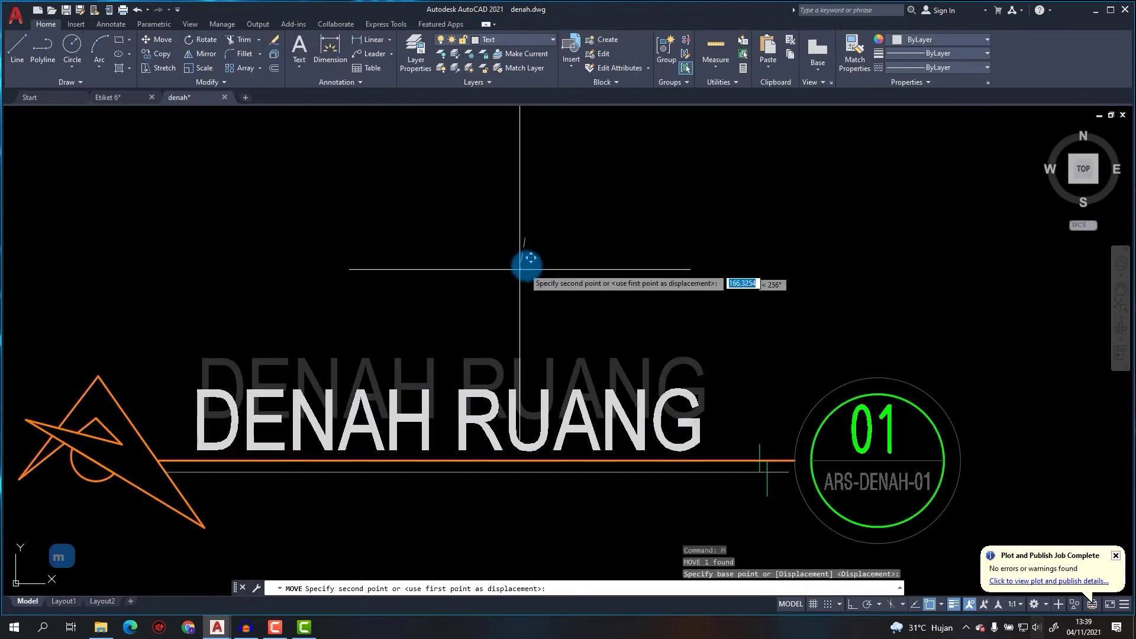
left_click(538, 254)
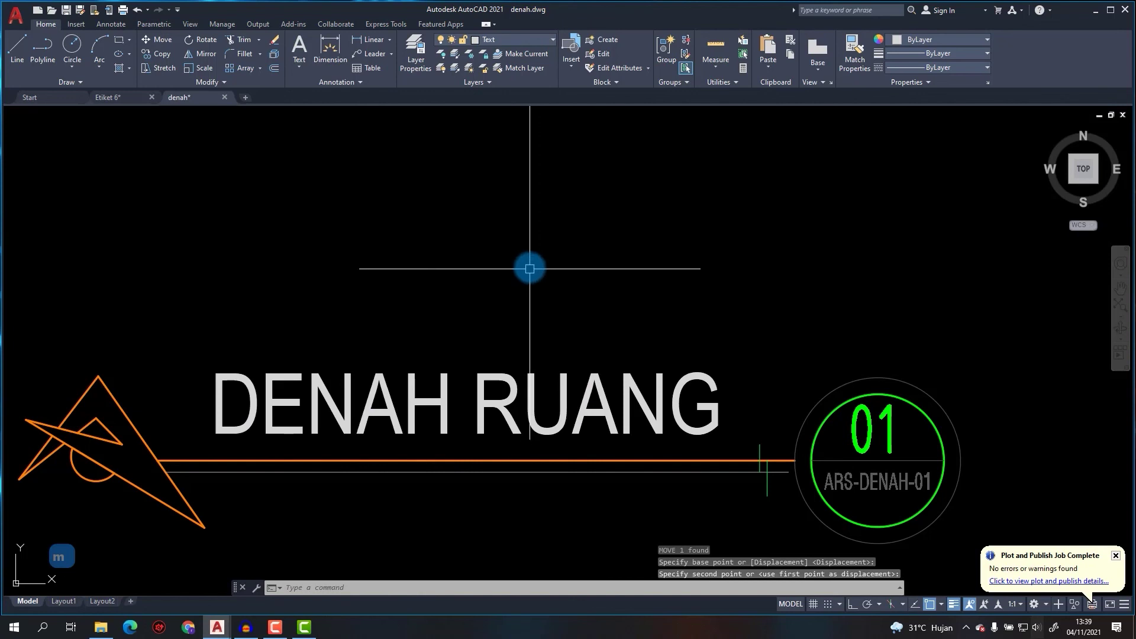
scroll(528, 271, "down", 2)
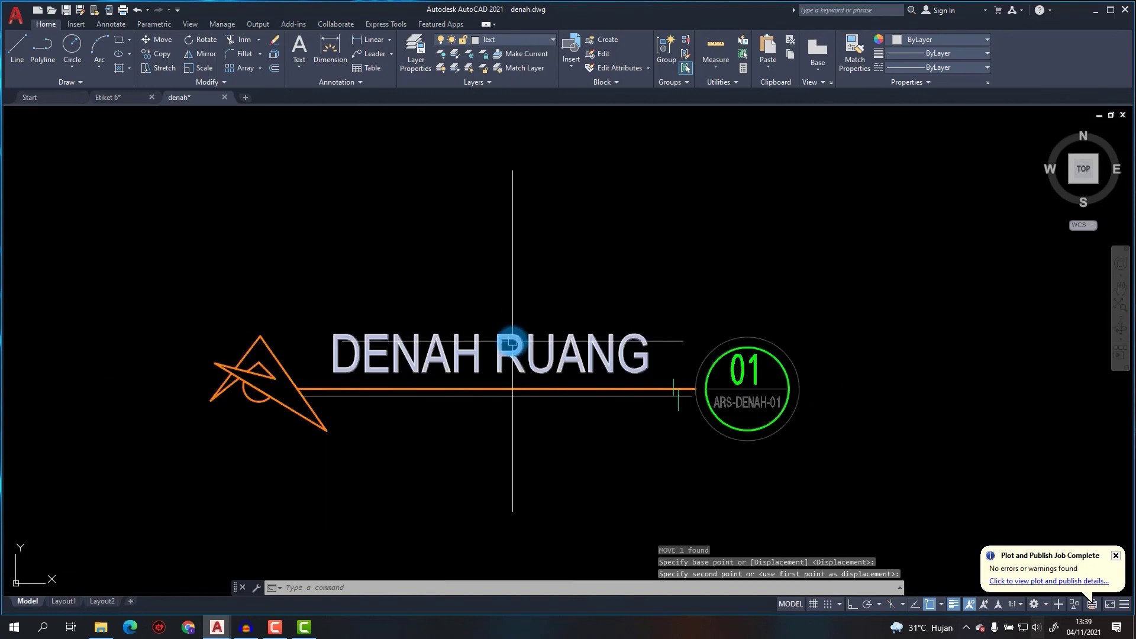
key("Escape")
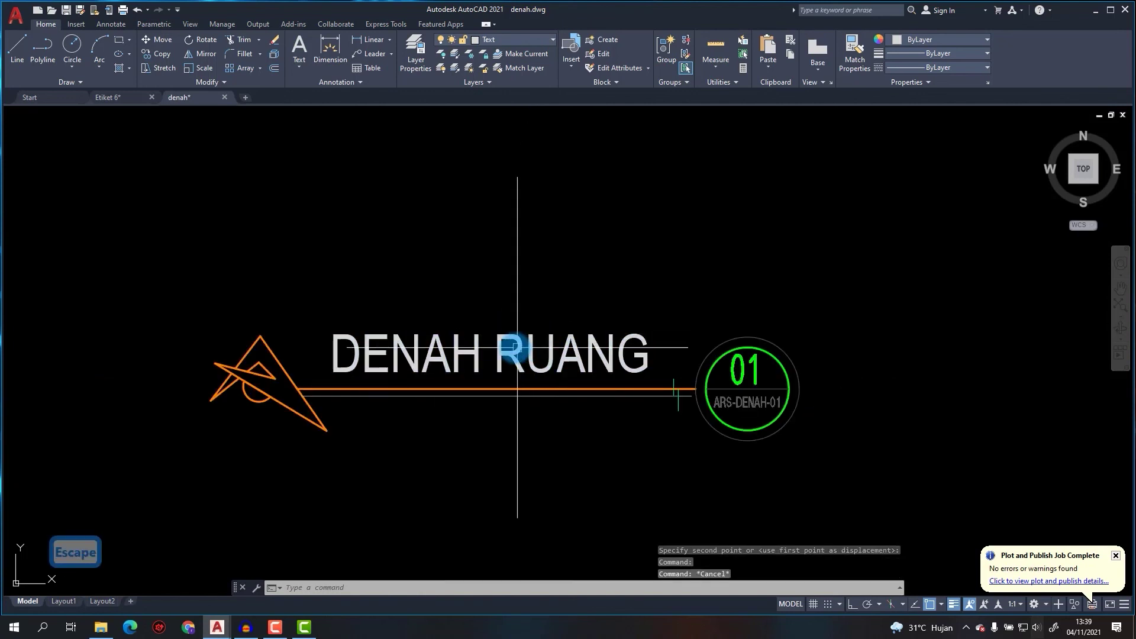
Define the DENAH RUANG text as a block named "ATN" with its base point at the midpoint of the title line.
left_click(510, 343)
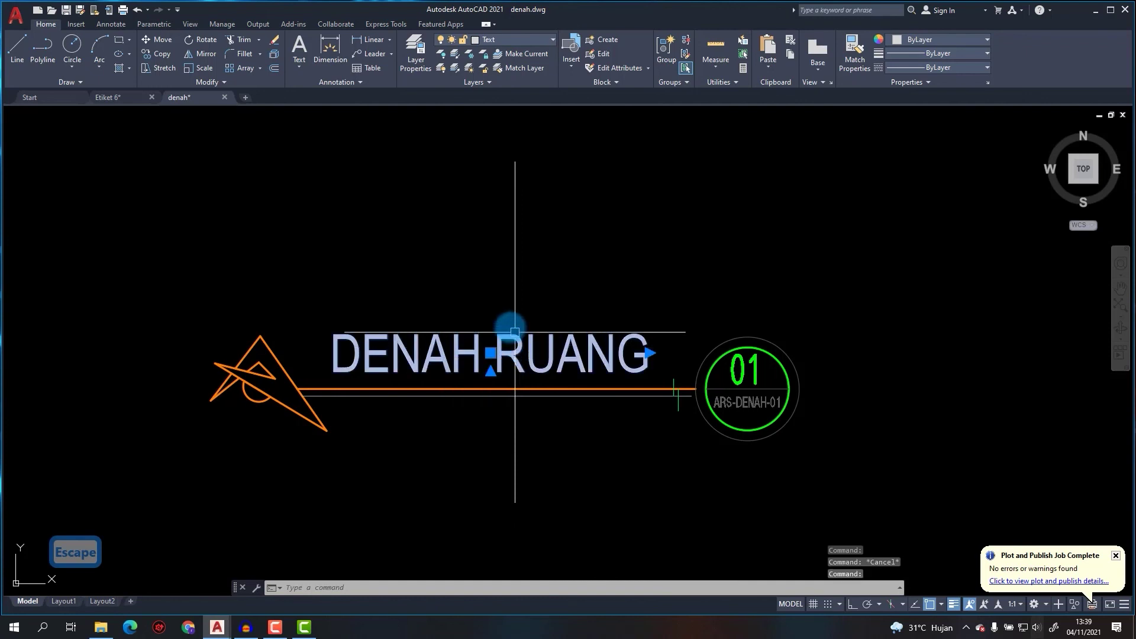
key("b")
key("Return")
key("Caps_Lock")
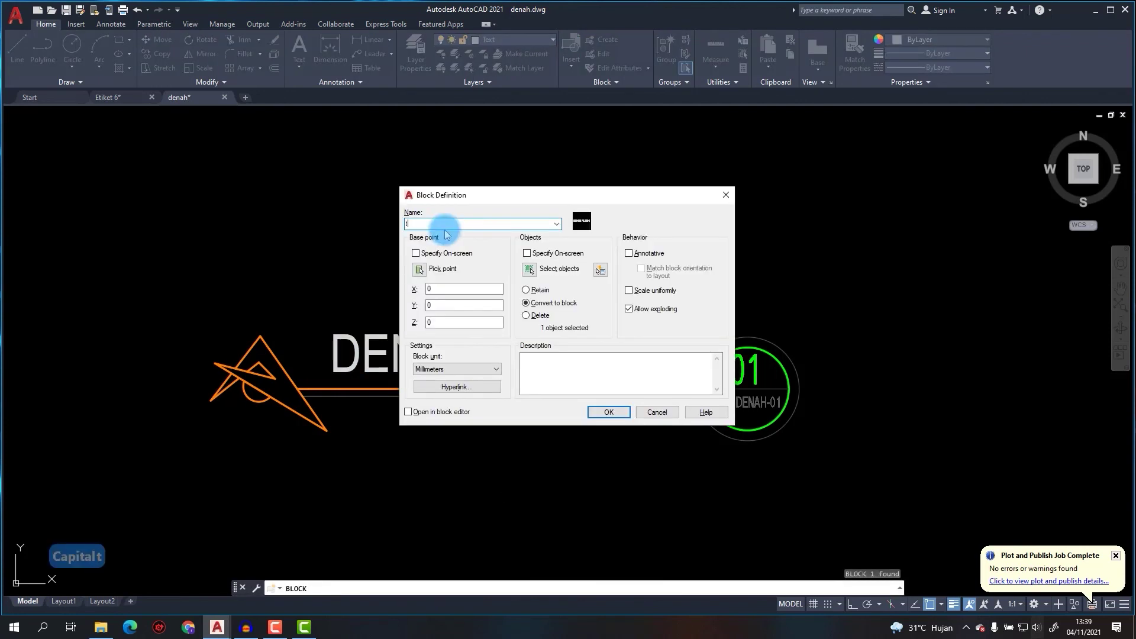
type("ATN")
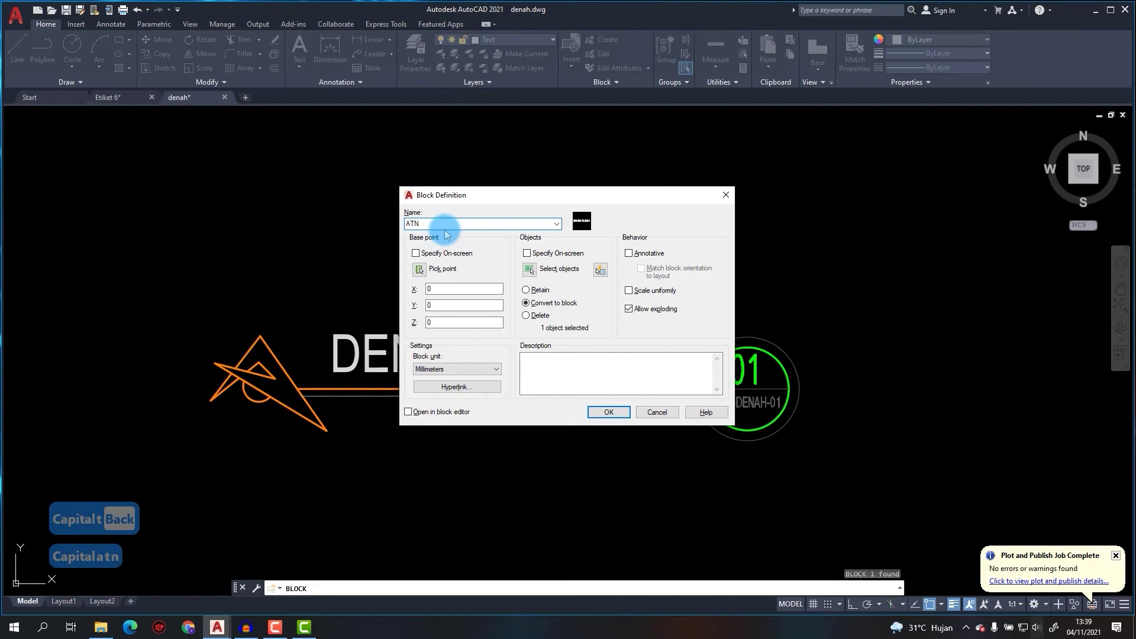
left_click(419, 270)
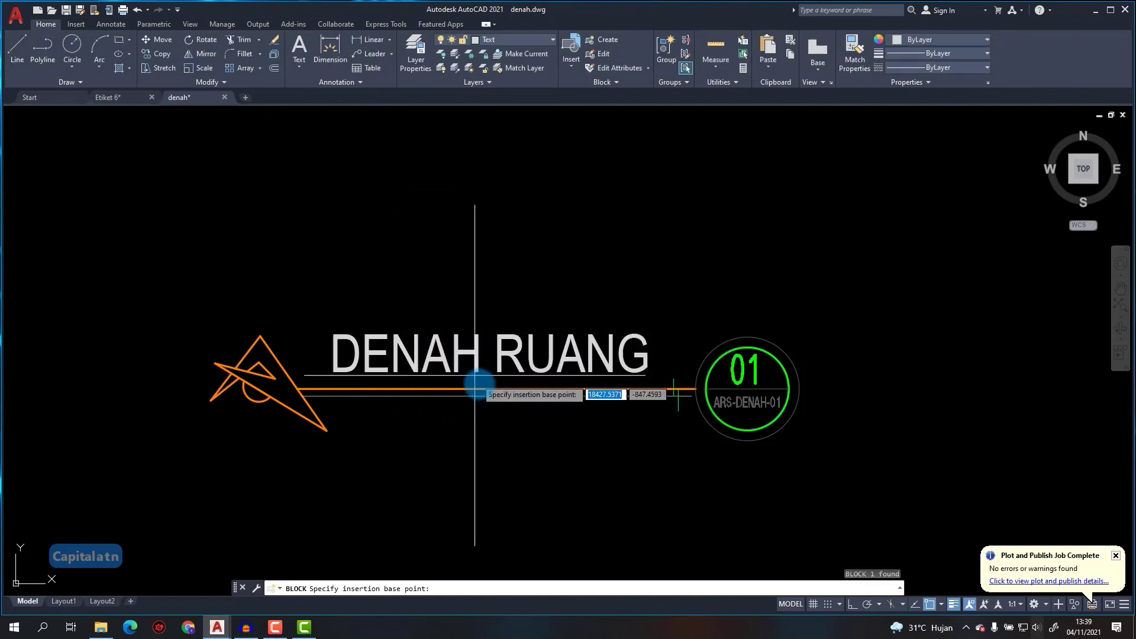
left_click(495, 389)
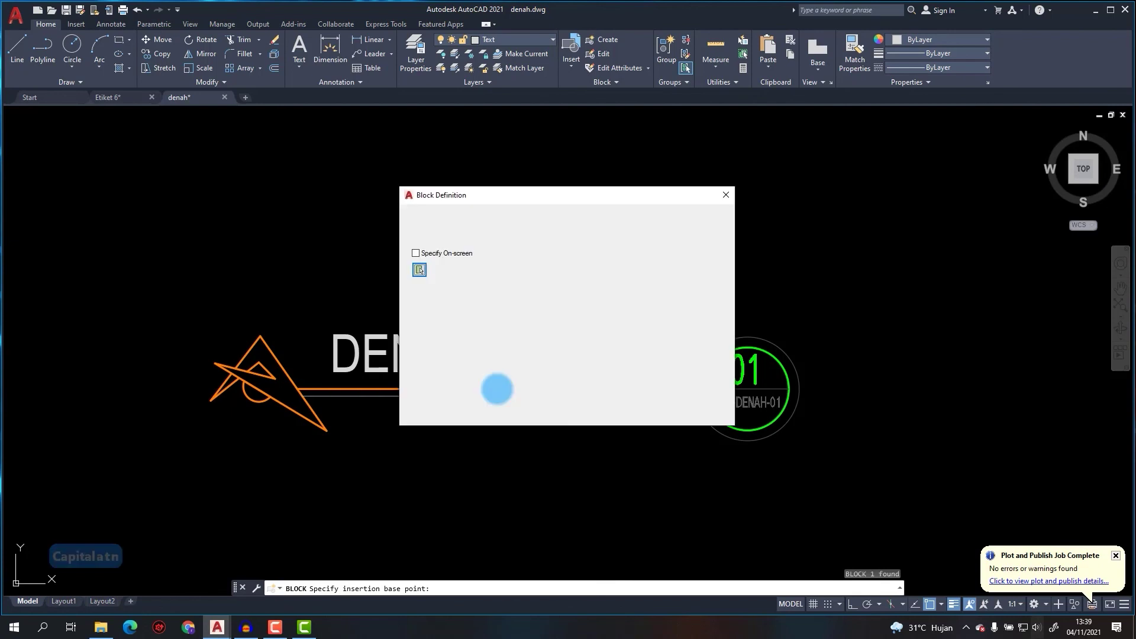
left_click(608, 412)
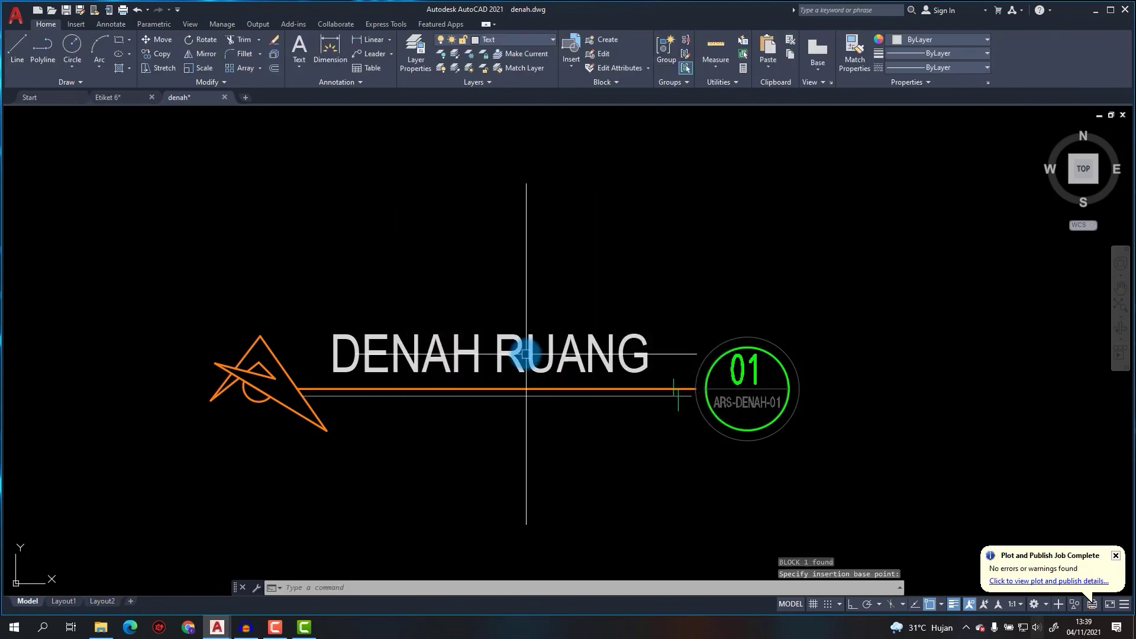
Open the ATN block for in-place reference editing.
left_click(513, 335)
type("refedit")
key("Return")
left_click(548, 399)
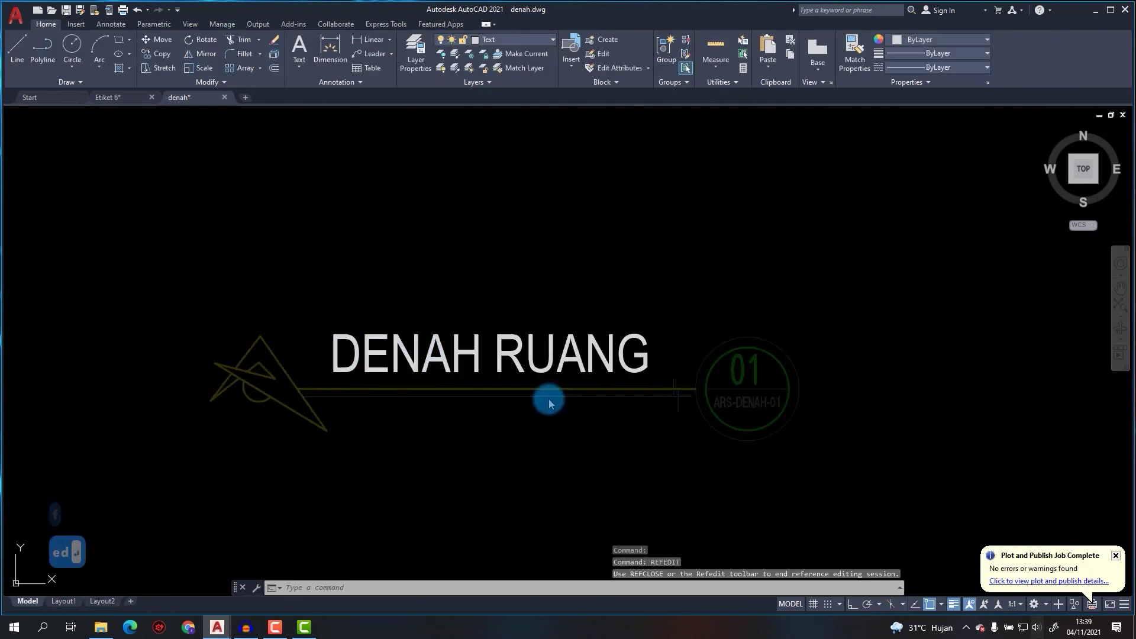
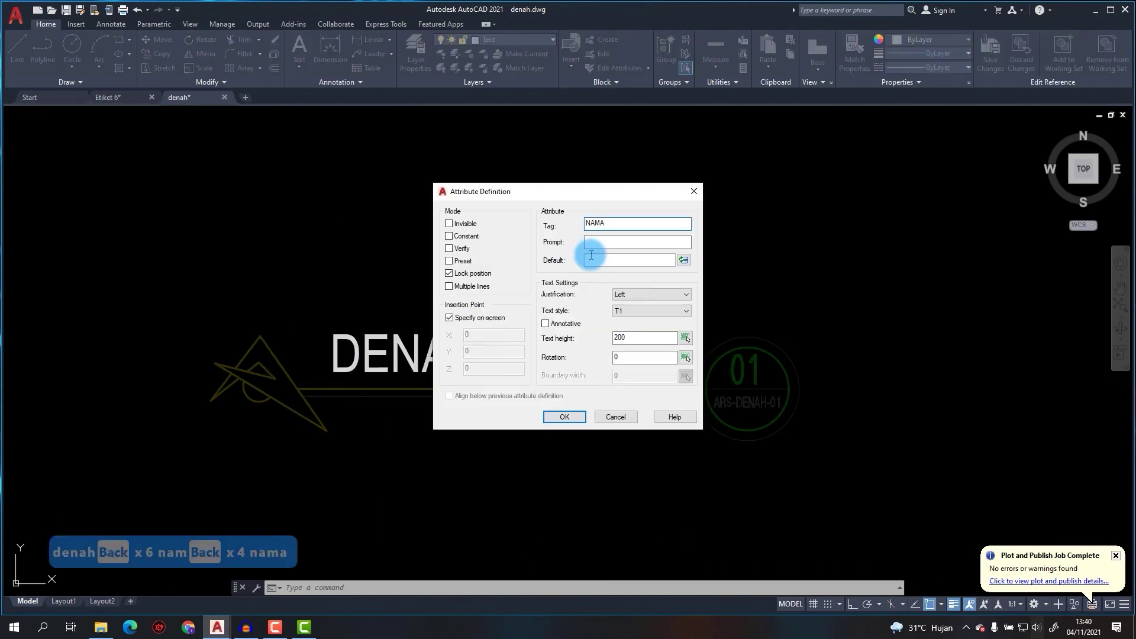
Enter NAME as the tag and GAMBAR as the prompt of a new attribute definition.
key("BackSpace")
key("BackSpace")
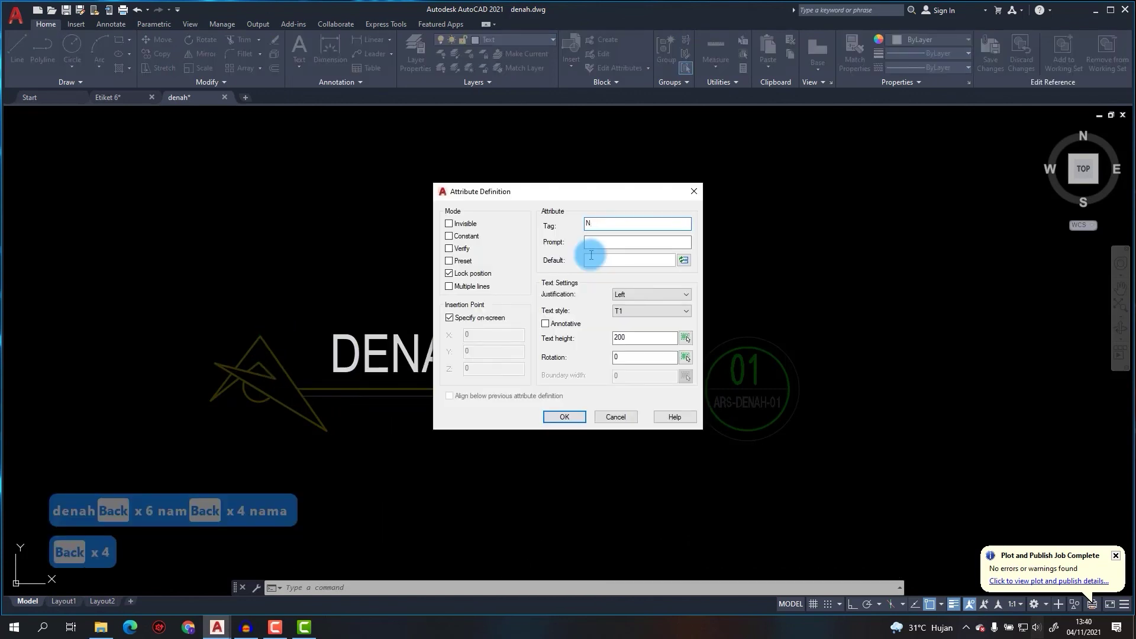
type("ame")
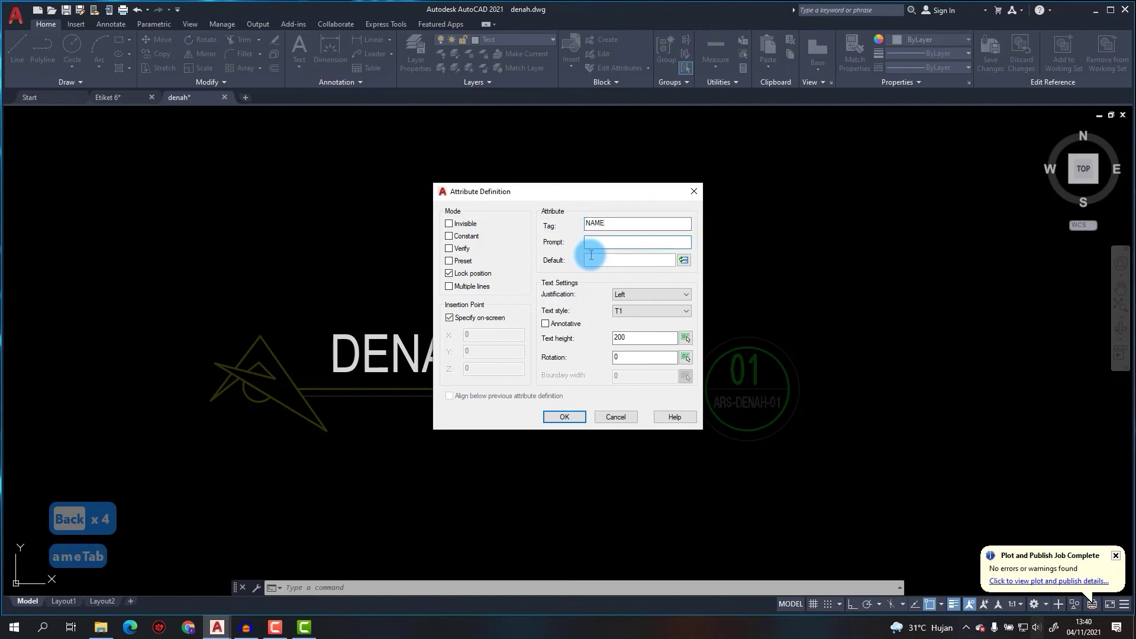
type("G")
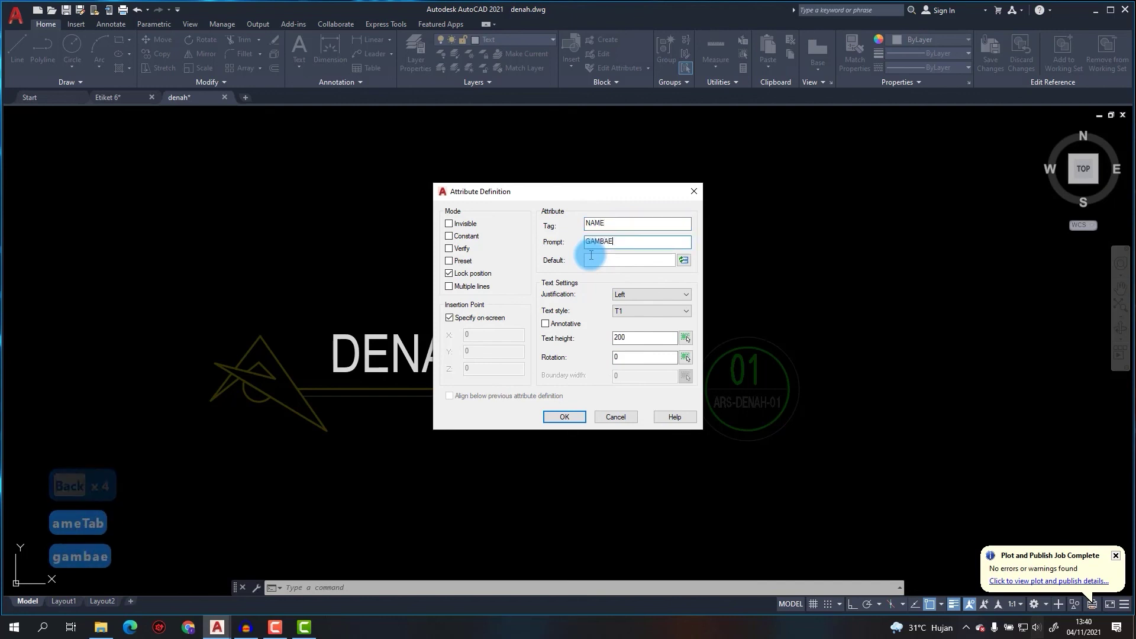
type("AMBAE")
key("BackSpace")
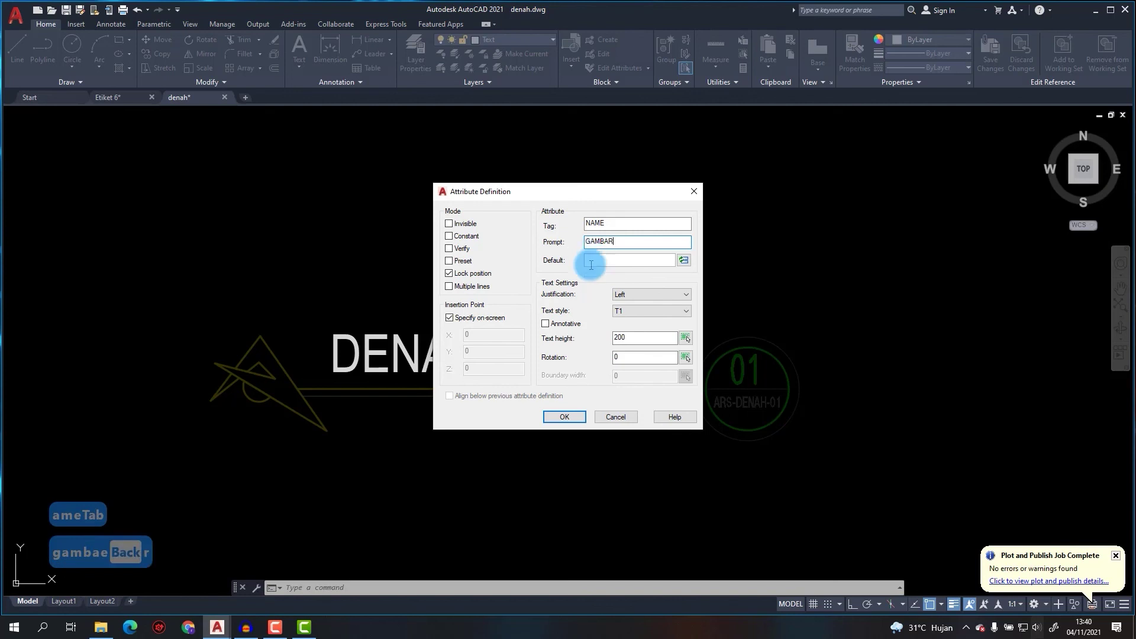
Give the NAME attribute middle center justification and text height 300, and place it above the DENAH RUANG text.
left_click(648, 294)
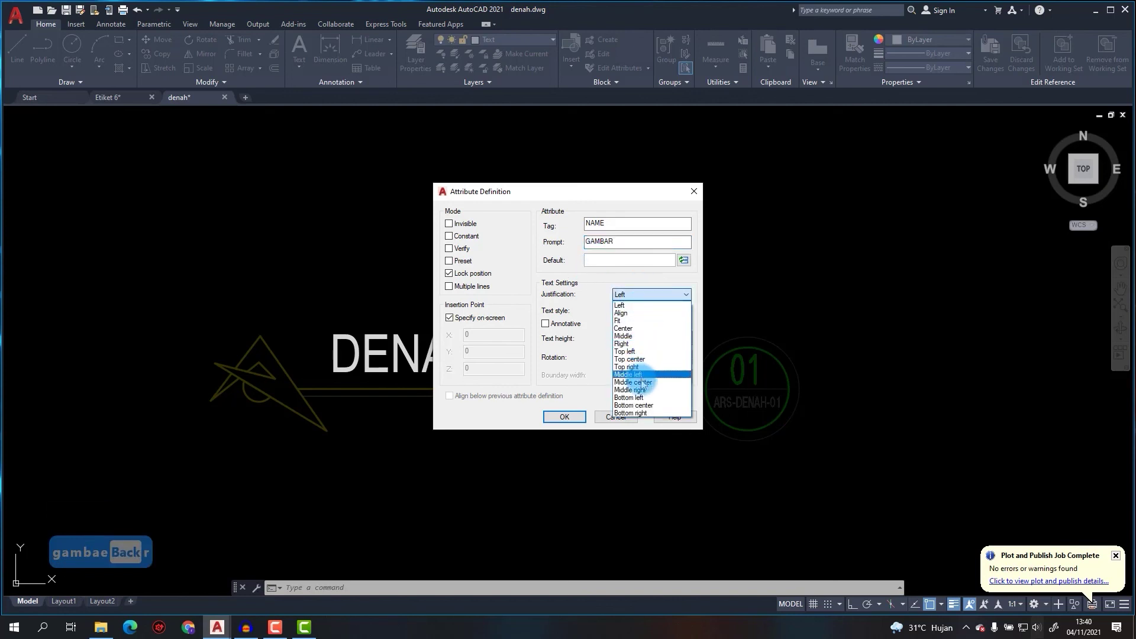
left_click(644, 382)
double_click(638, 338)
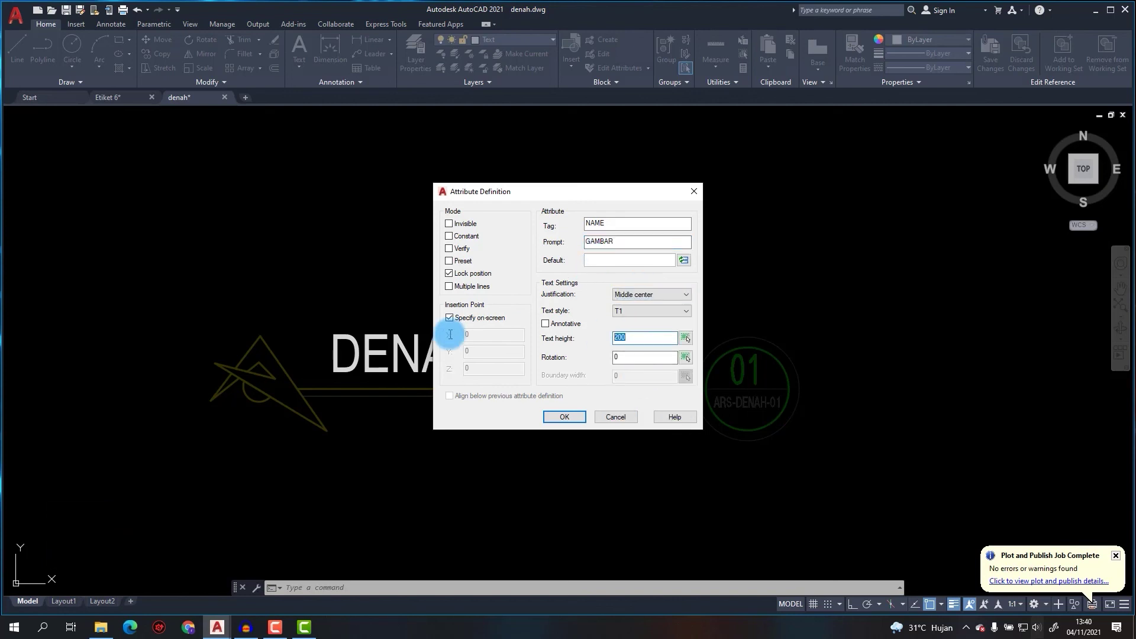
type("300")
key("Return")
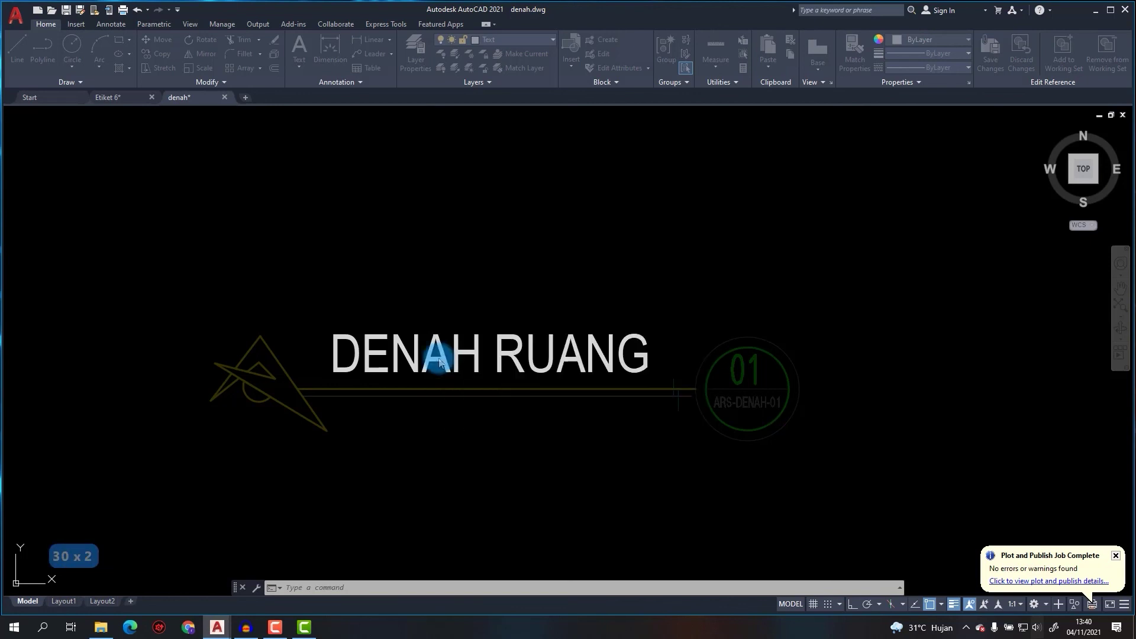
left_click(388, 296)
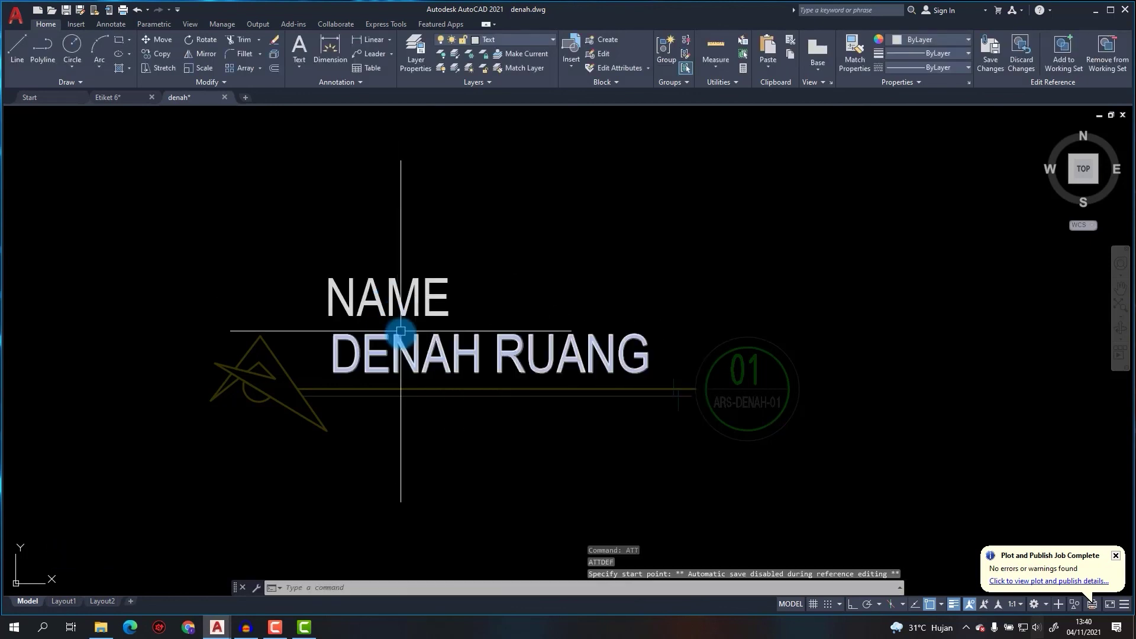
Erase the DENAH RUANG text from the block being edited.
left_click(400, 336)
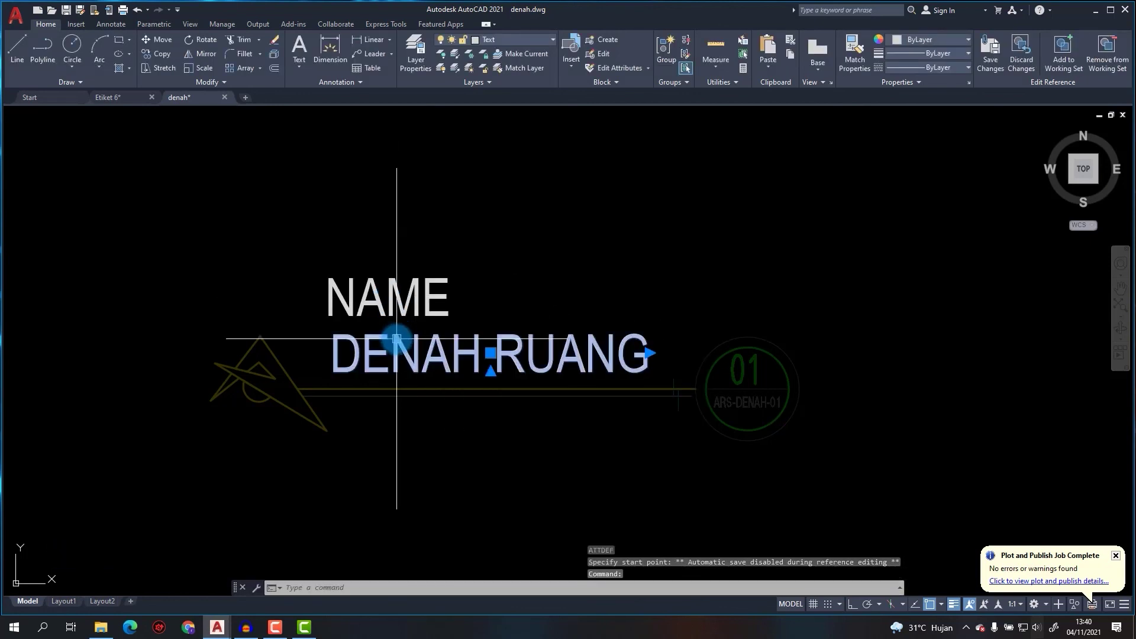
key("e")
key("Return")
Relocate the NAME attribute so its middle point lies on the midpoint of the title line.
left_click(411, 305)
key("Escape")
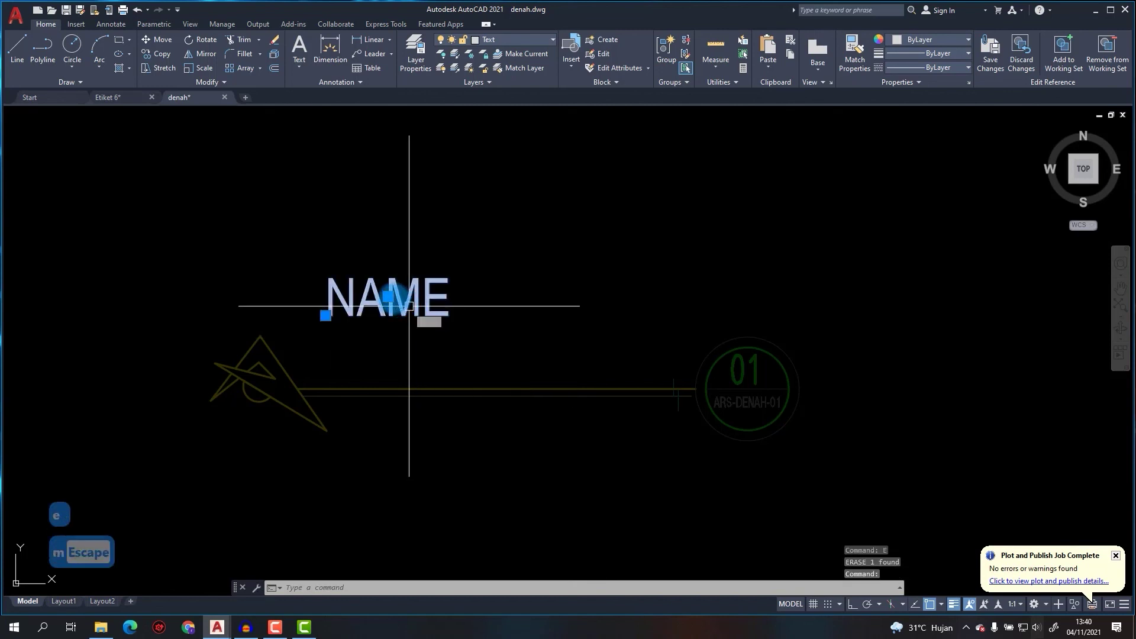
left_click(387, 295)
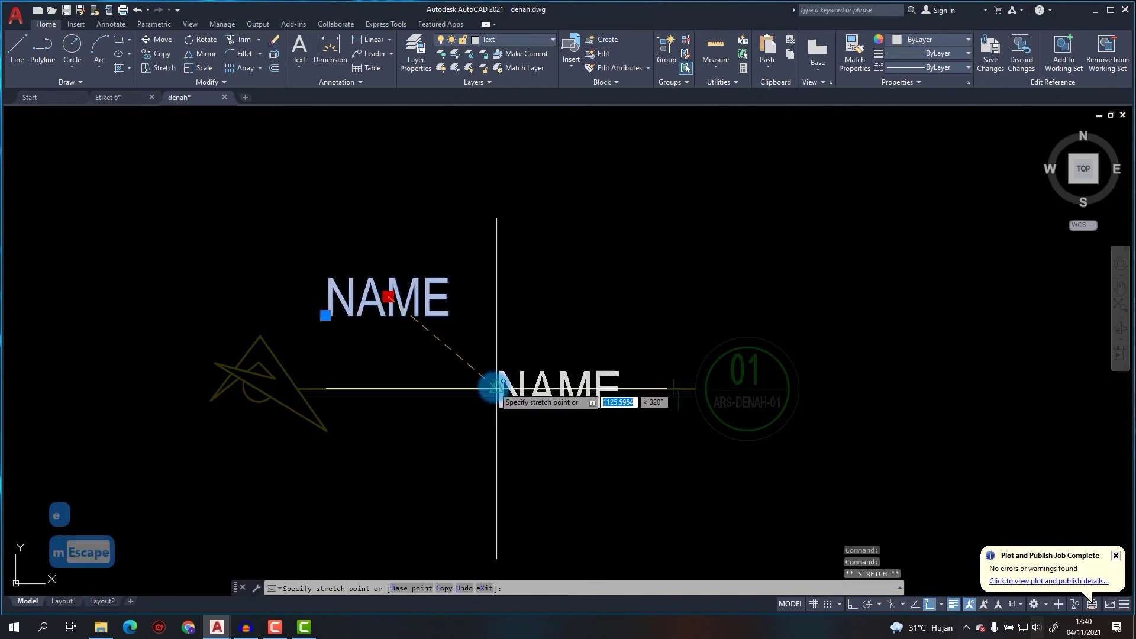
left_click(497, 388)
Move the NAME attribute straight up with Ortho on so it sits just above the title line.
key("m")
key("Return")
left_click(526, 336)
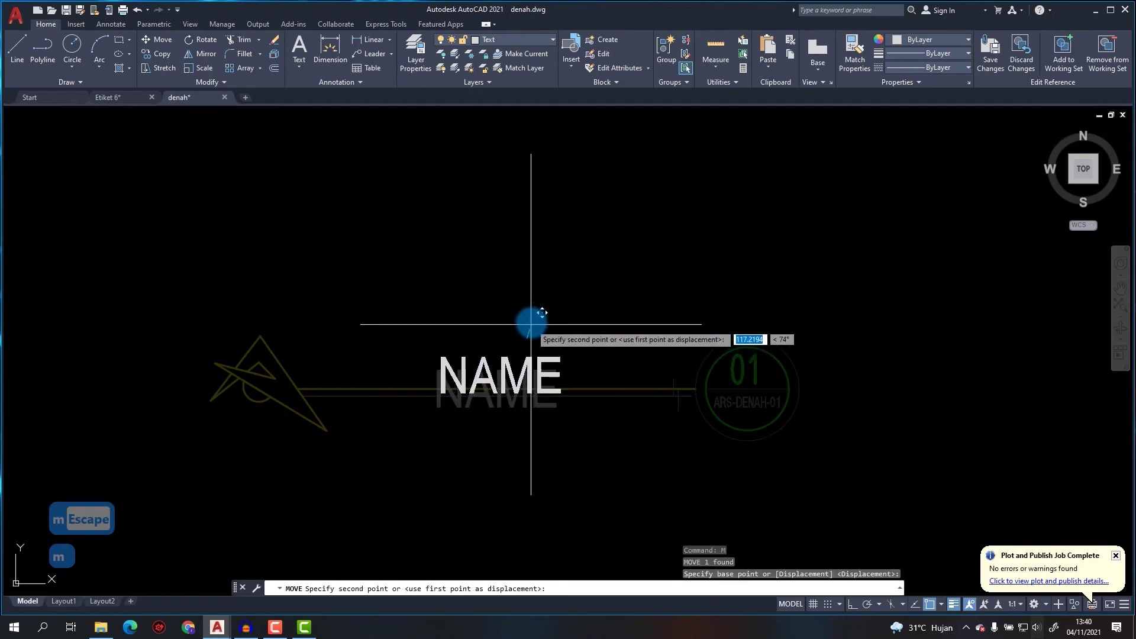
key("F8")
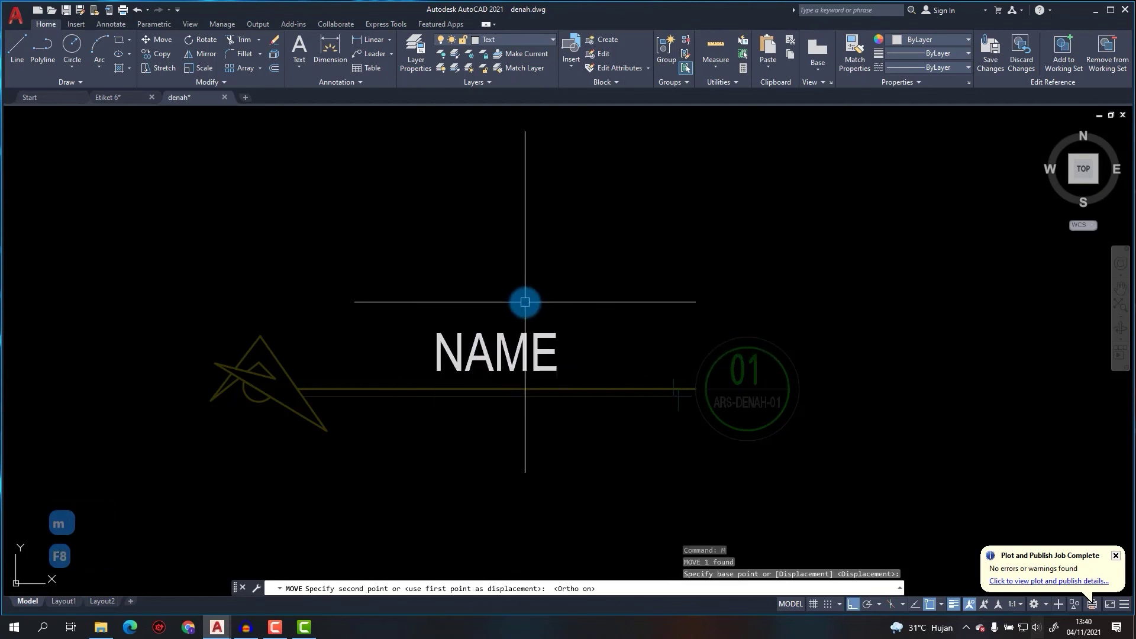
left_click(525, 301)
Start defining a new attribute with tag SCALE and prompt SKALA.
type("att")
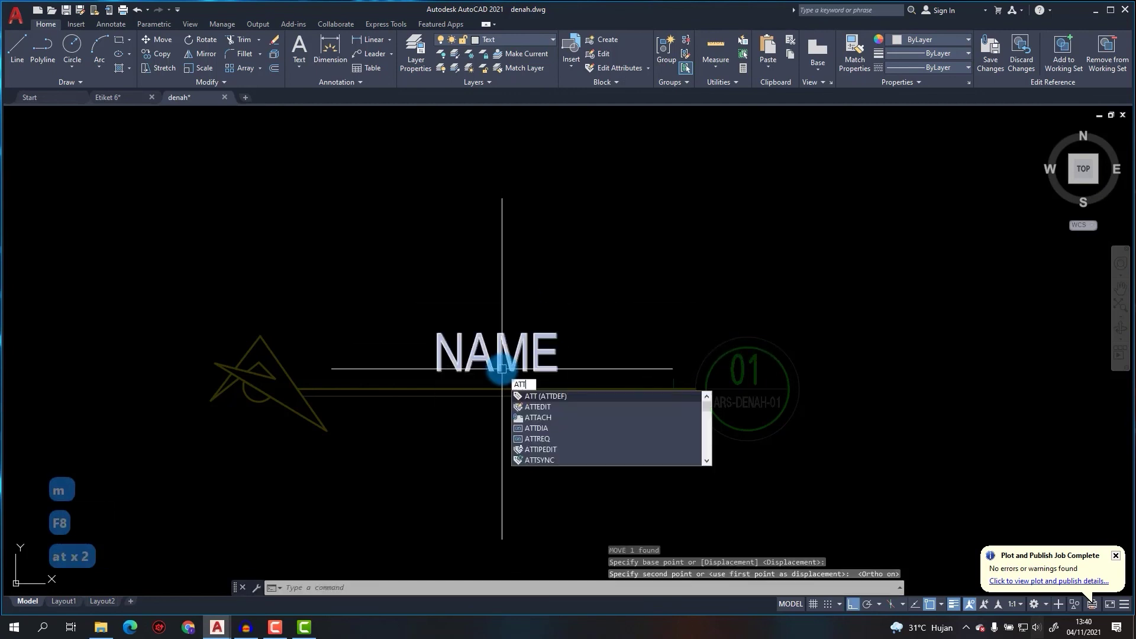
key("Return")
type("S")
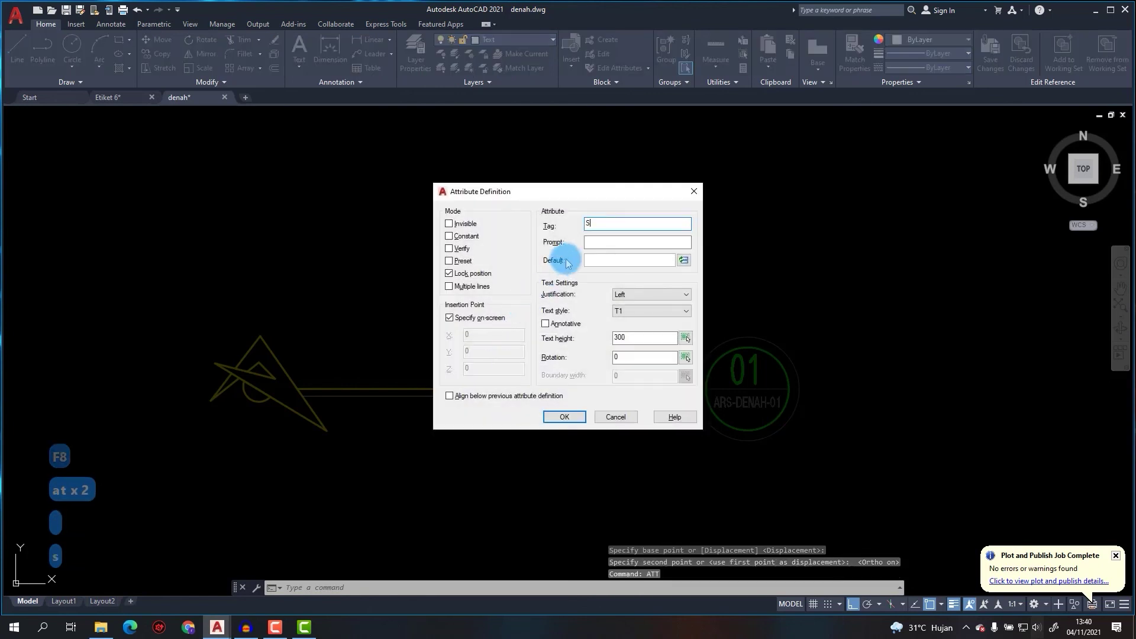
type("CALE")
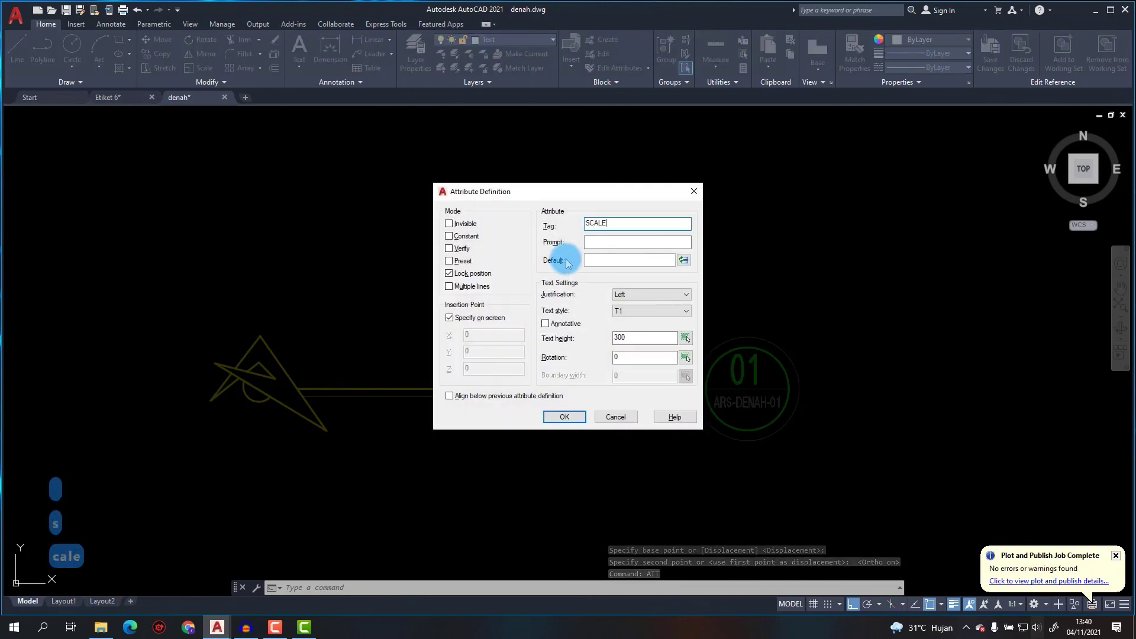
key("Tab")
type("S")
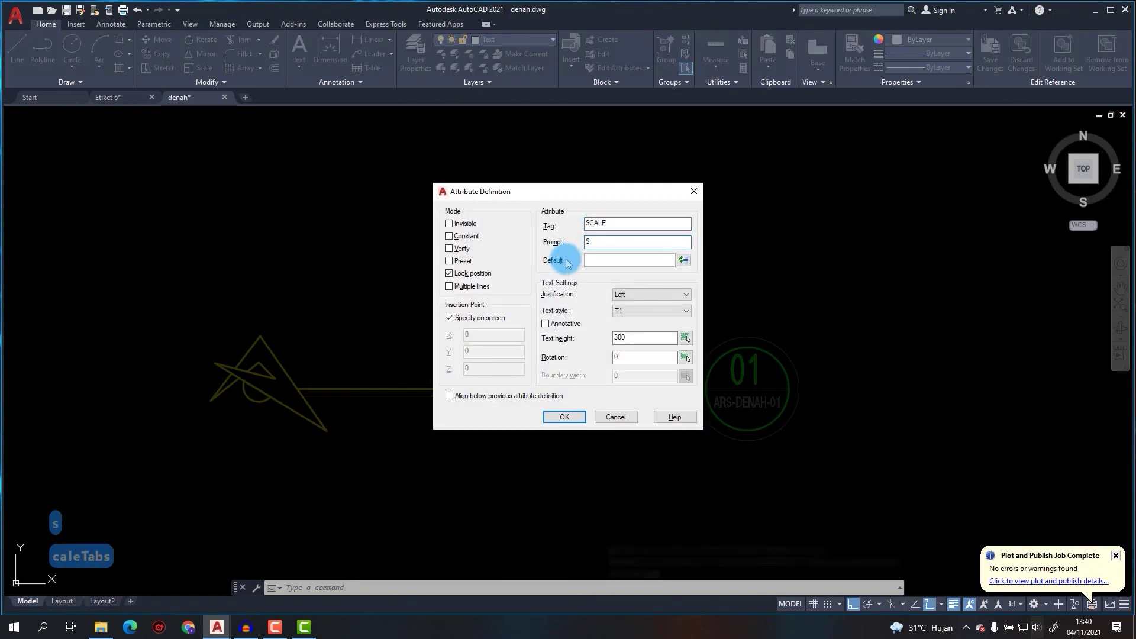
Give the SCALE attribute middle center justification and text height 250, and place it below the title line.
left_click(645, 294)
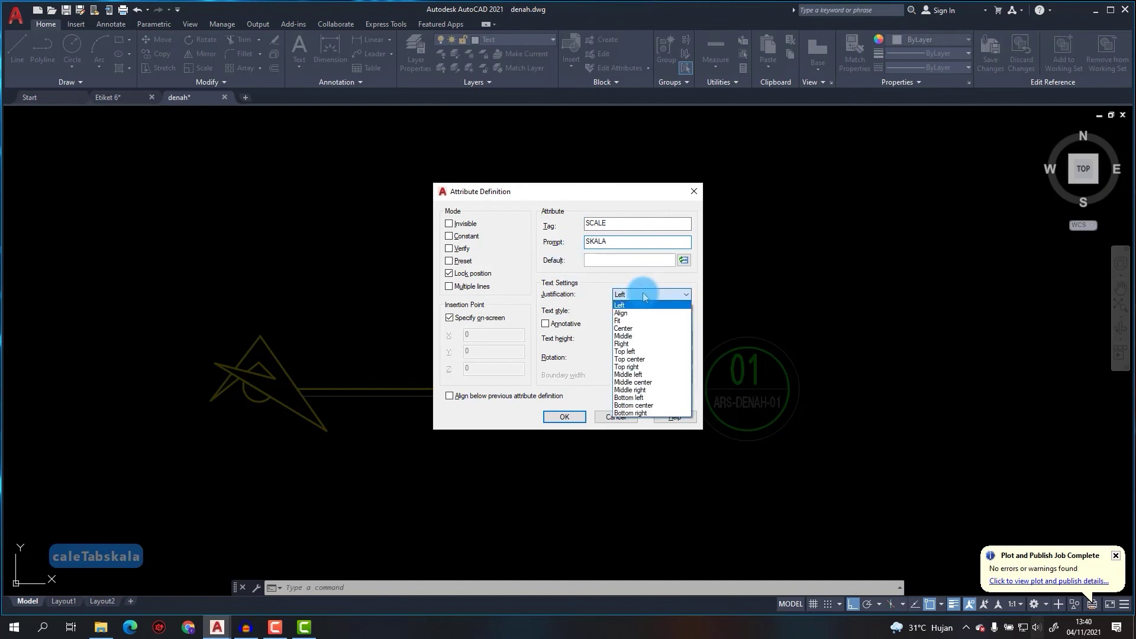
left_click(644, 383)
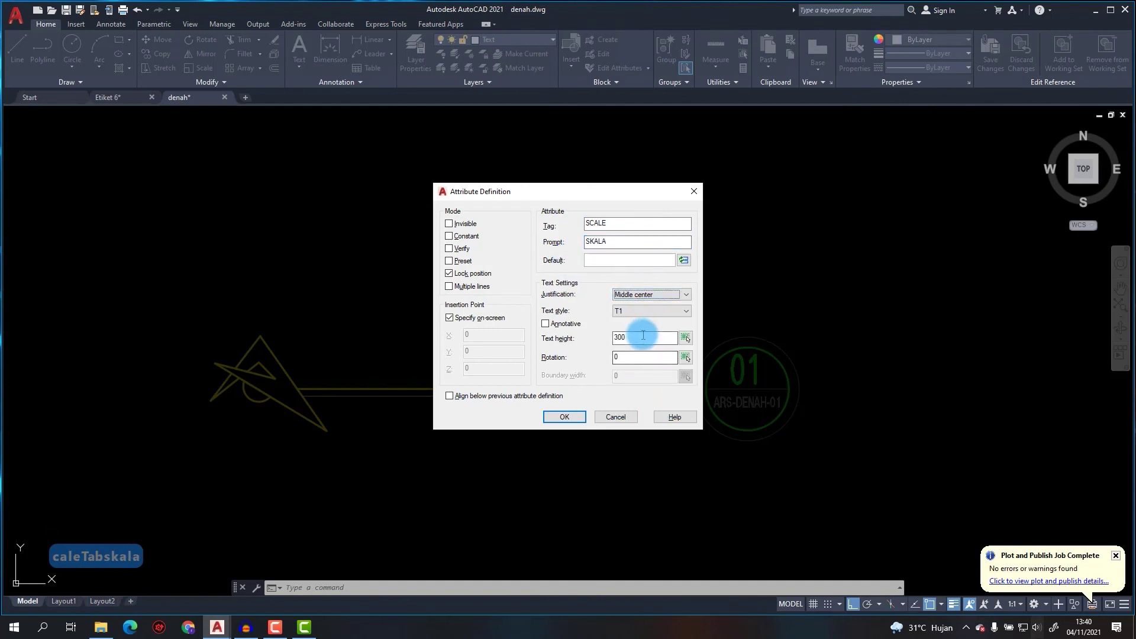
type("250")
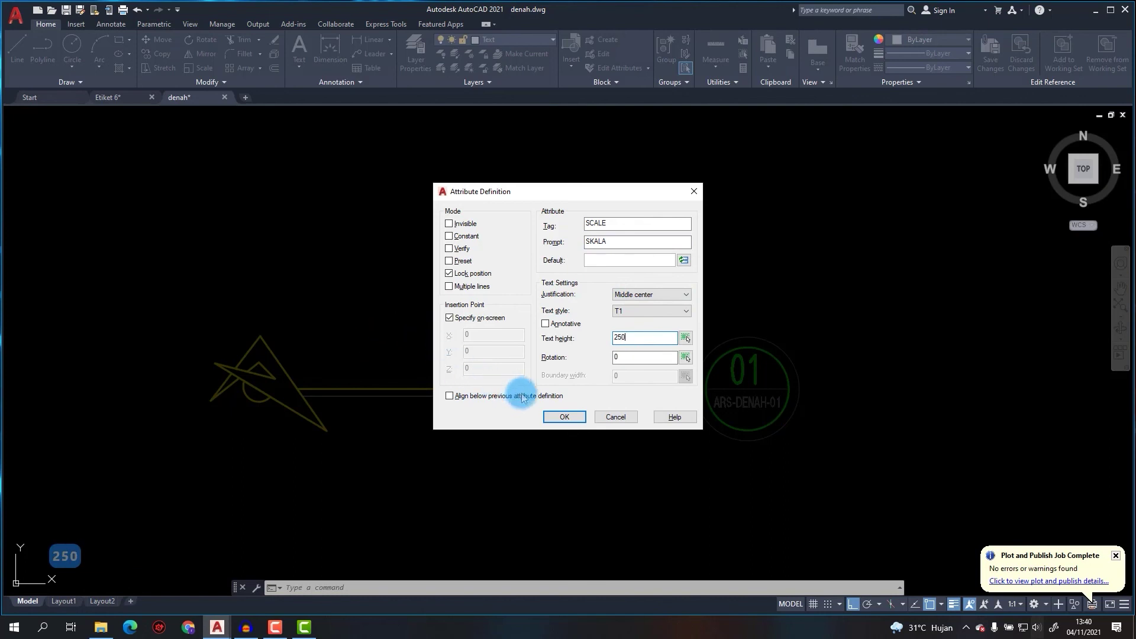
left_click(562, 416)
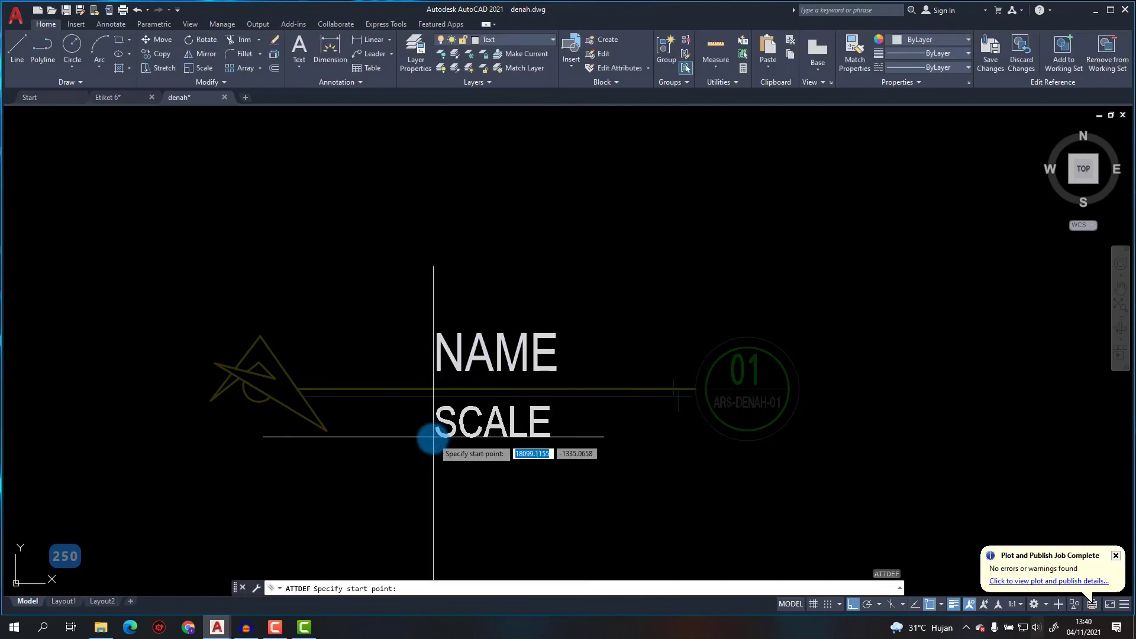
left_click(426, 445)
Relocate the SCALE attribute to the midpoint of the title line and move it straight down to just below the line.
left_click(426, 445)
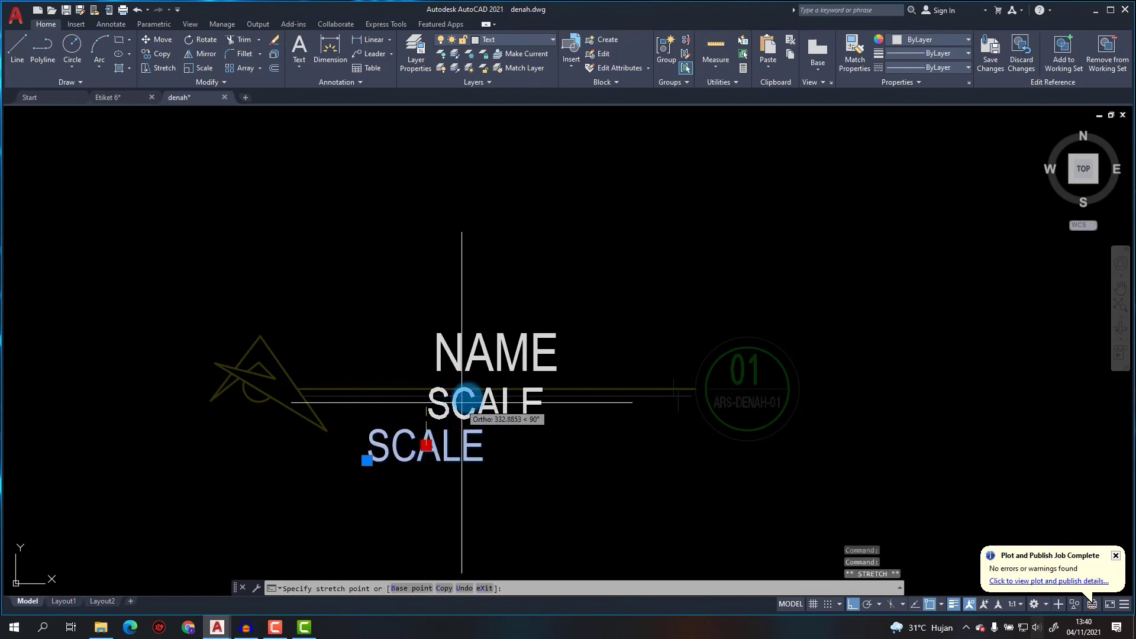
left_click(496, 388)
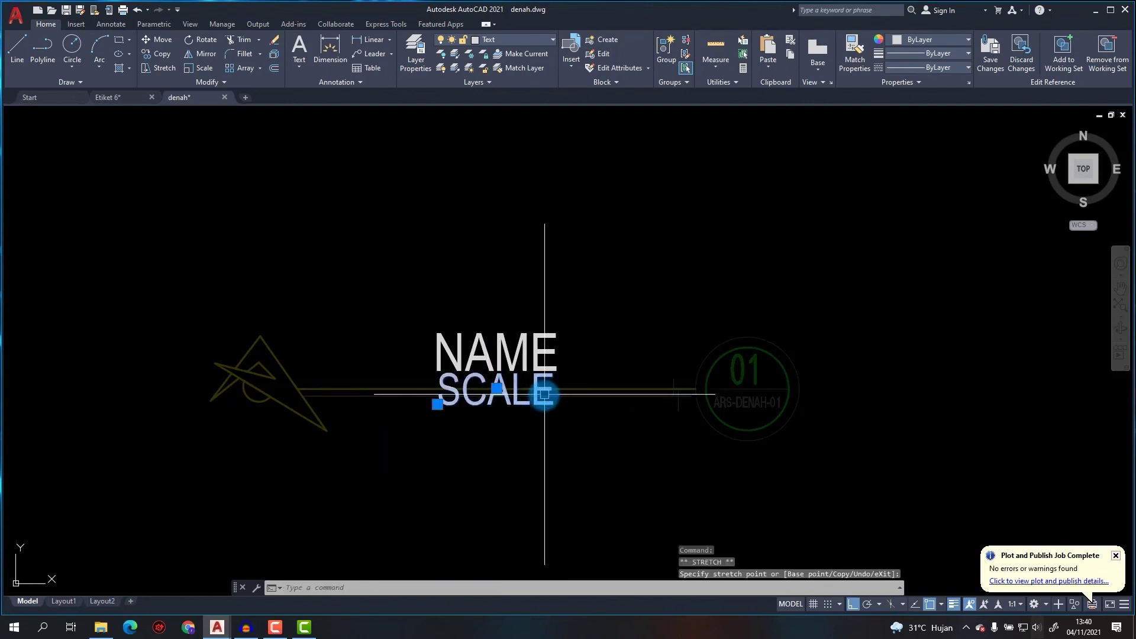
type("M")
key("Return")
left_click(549, 437)
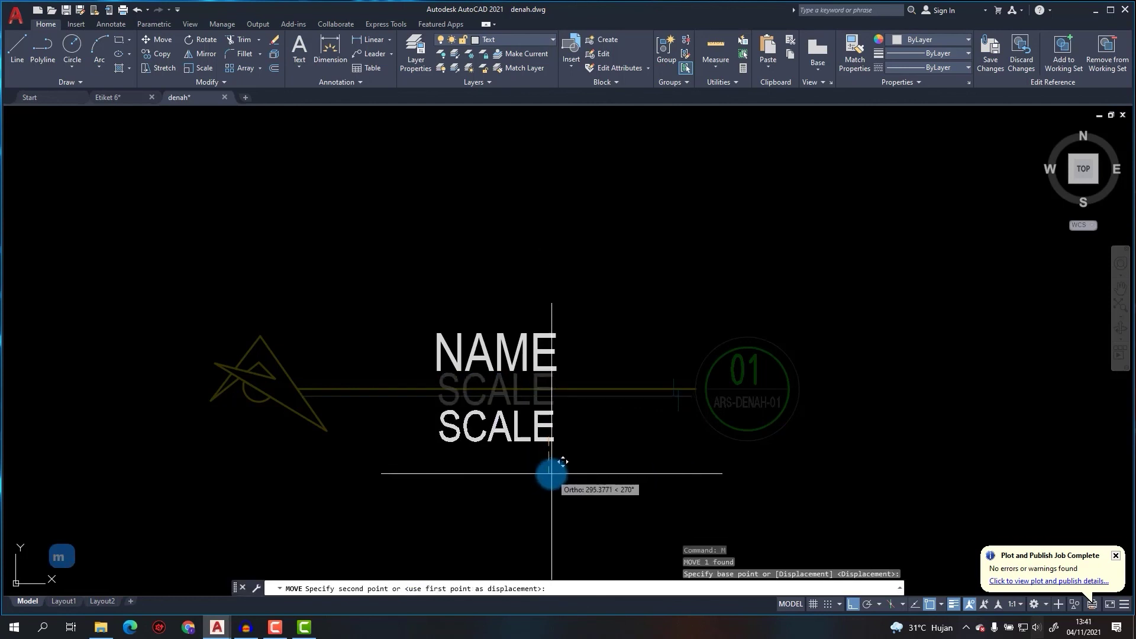
left_click(551, 473)
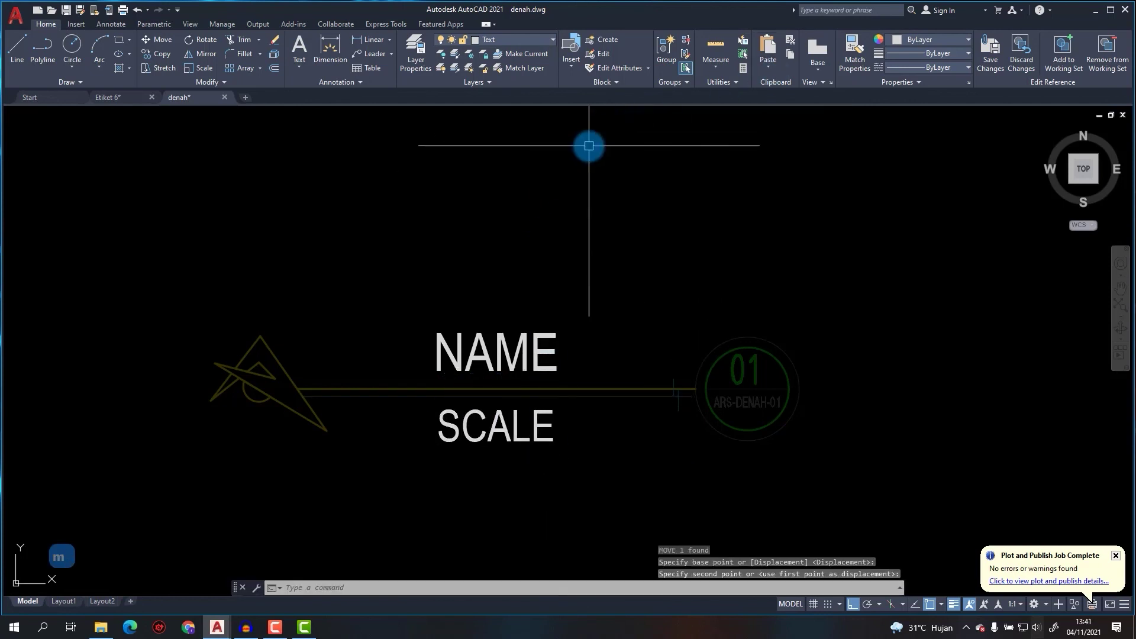
Close the in-place edit of the ATN block and save the reference changes.
key("Escape")
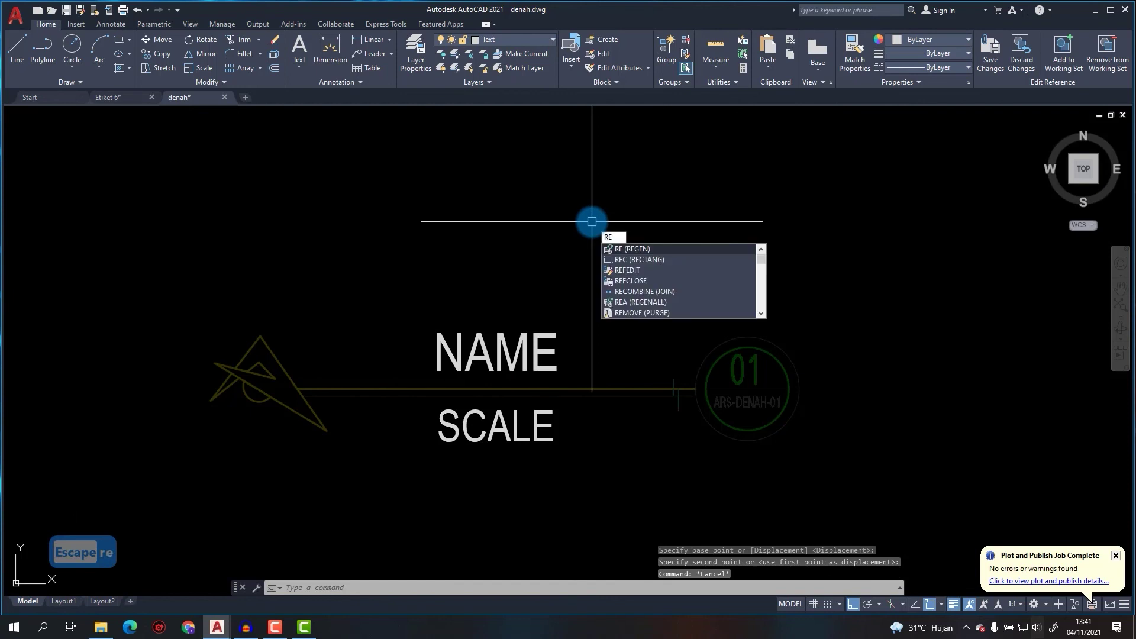
type("REFc")
key("space")
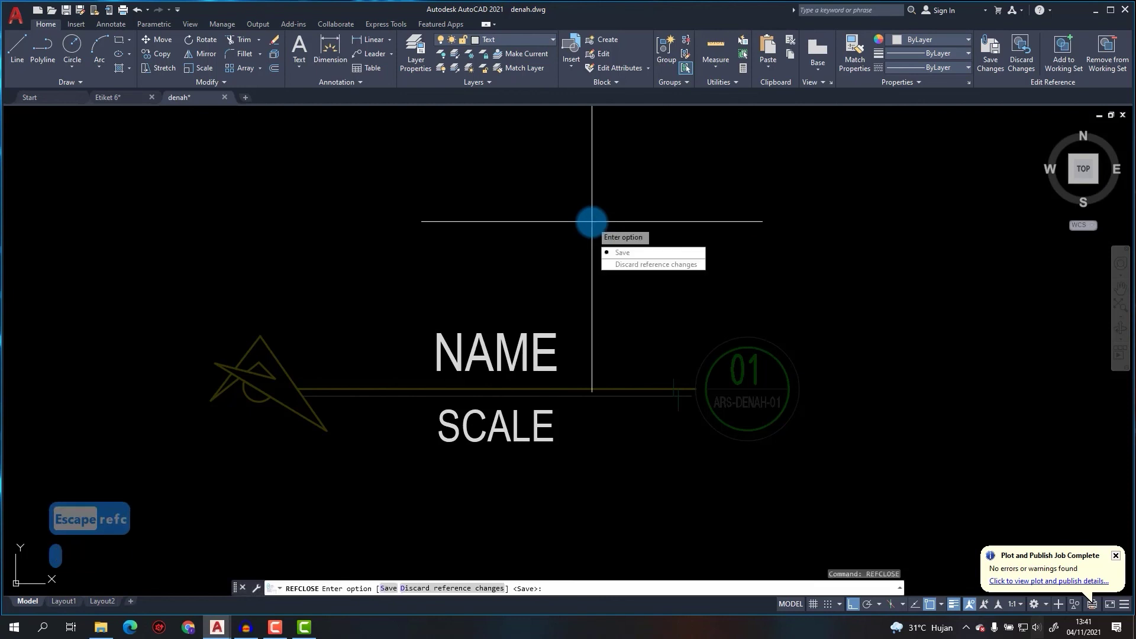
left_click(626, 252)
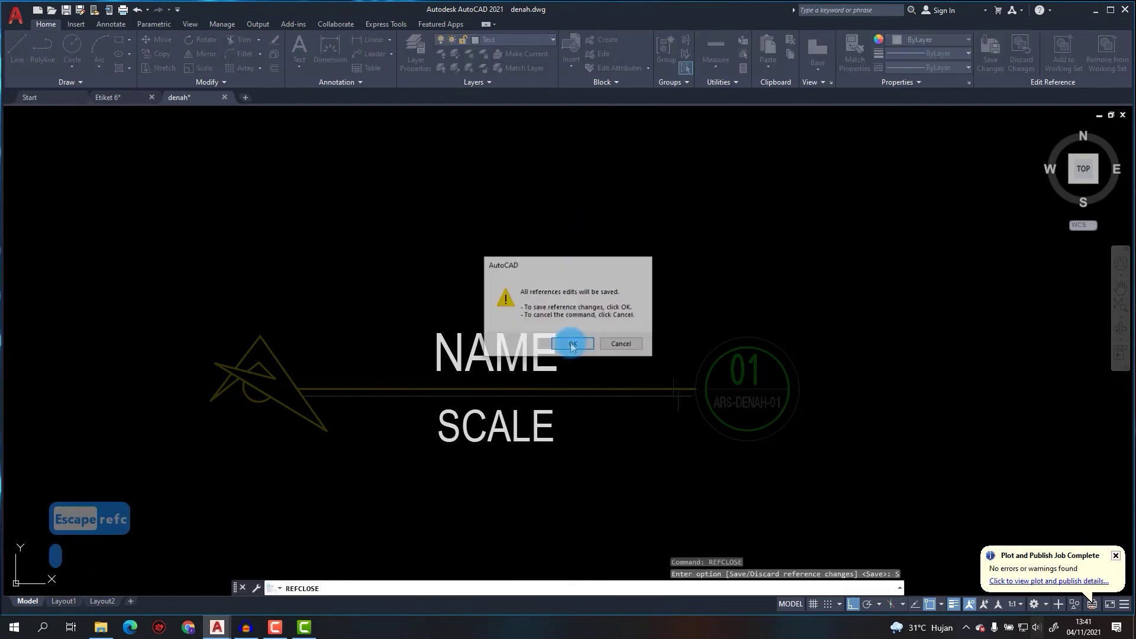
left_click(572, 343)
Insert the ATN block at the midpoint of the title line with GAMBAR set to DENAH RUANG and SKALA set to SKALA 1:100.
scroll(563, 315, "down", 4)
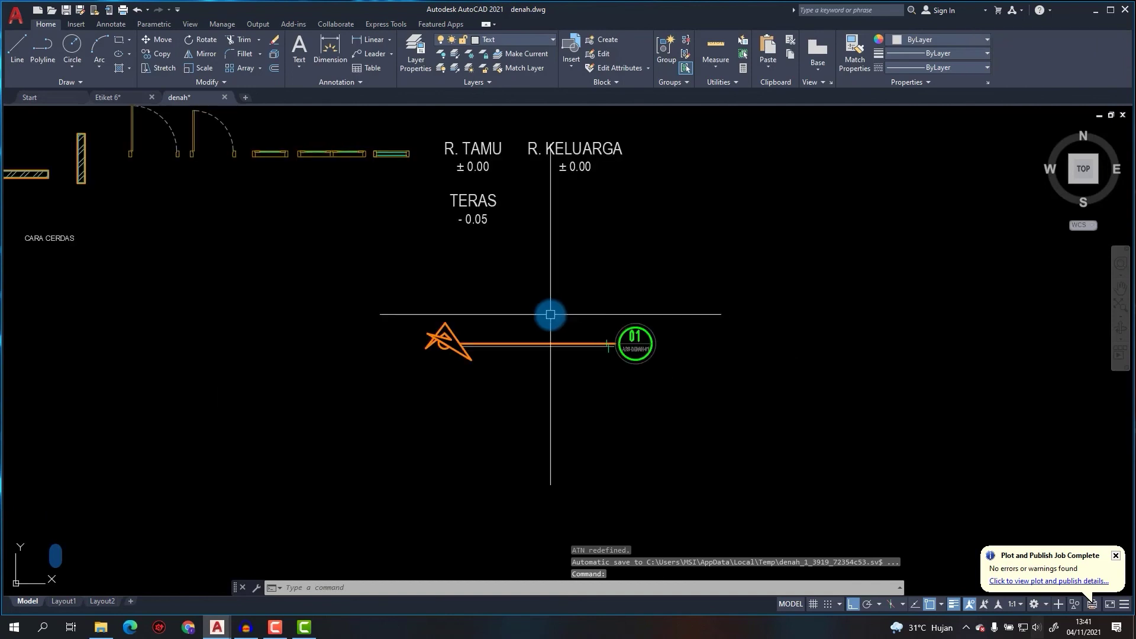
scroll(541, 331, "up", 2)
left_click(556, 73)
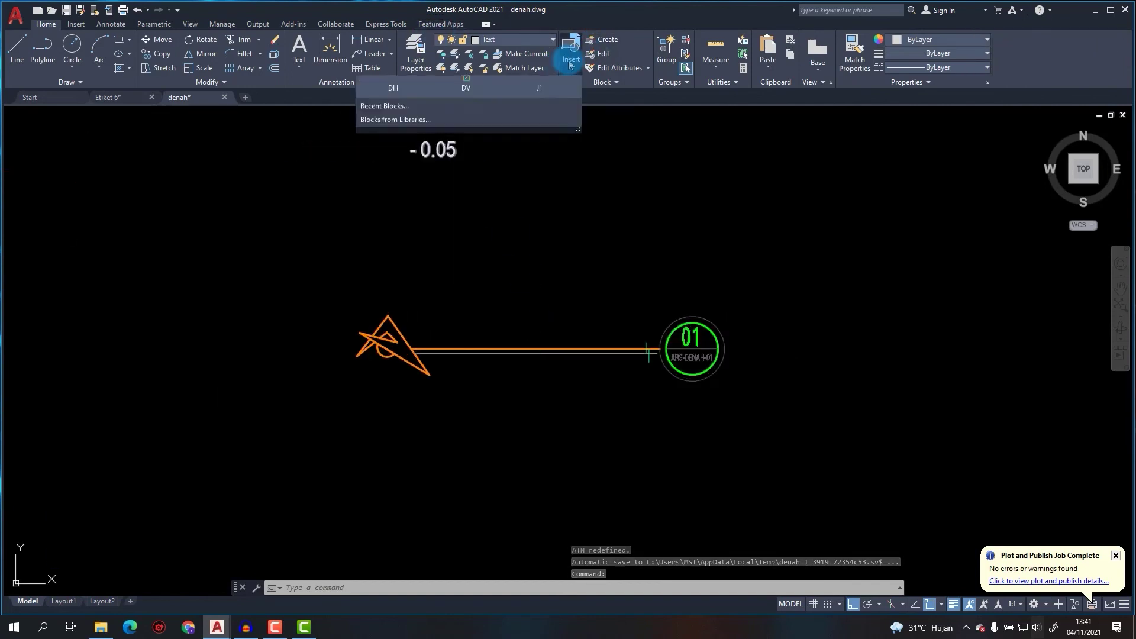
left_click(418, 125)
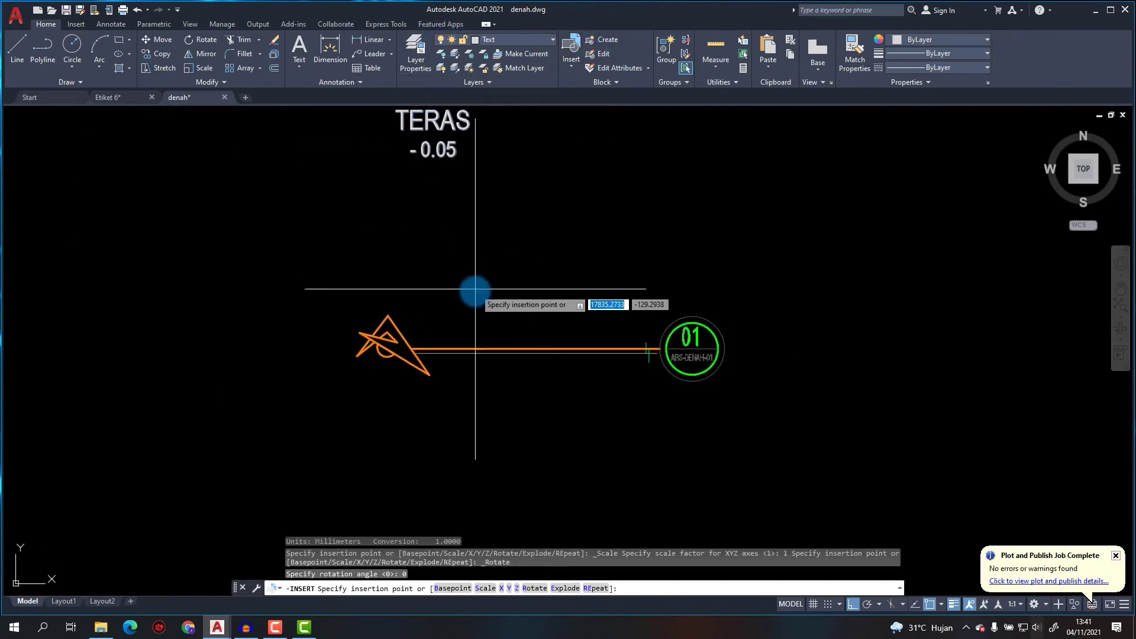
left_click(535, 348)
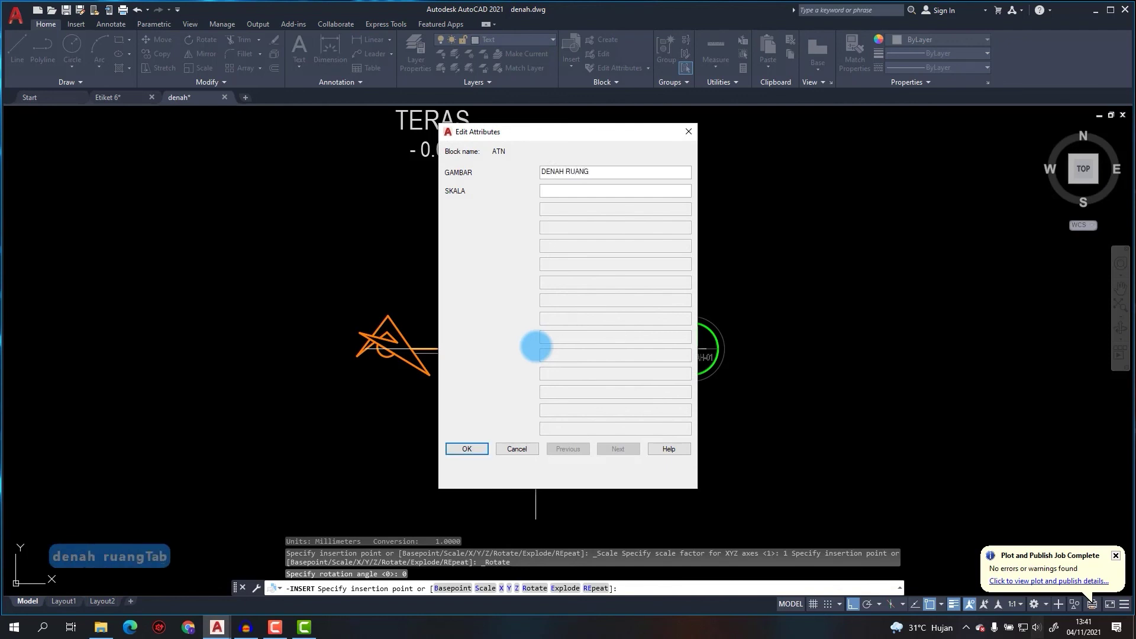
key("BackSpace")
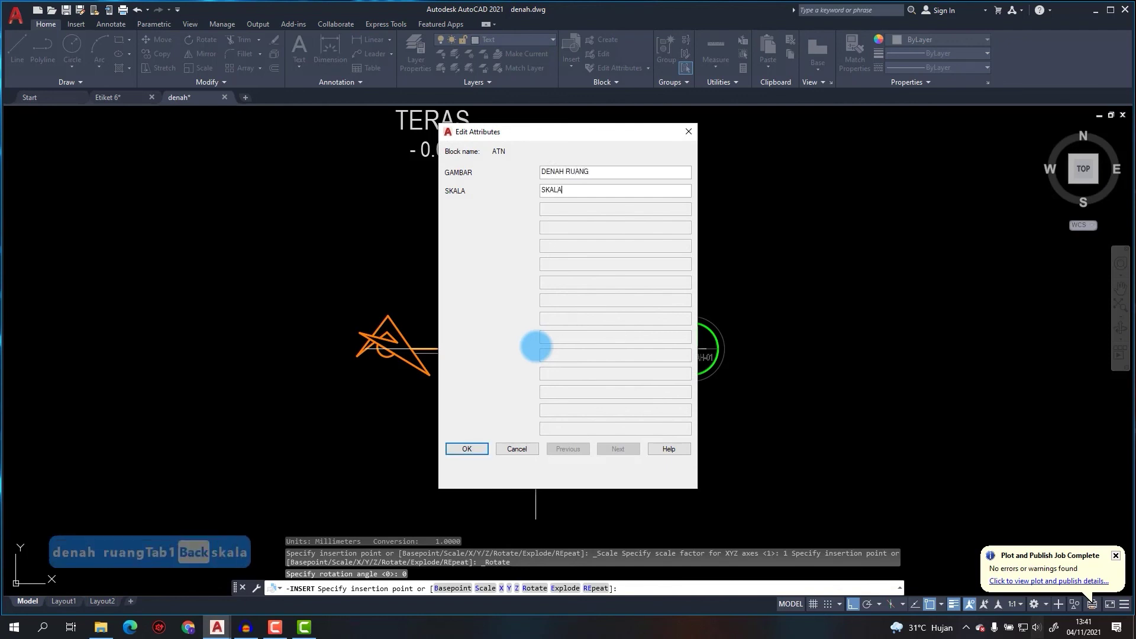
type("SKALA 1:100")
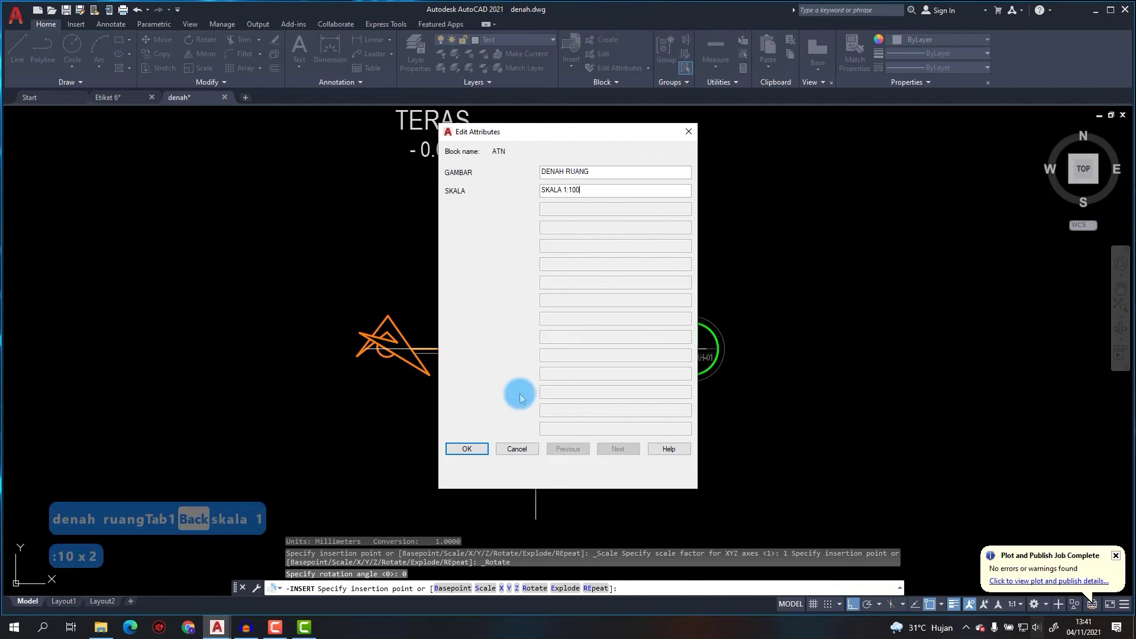
left_click(468, 449)
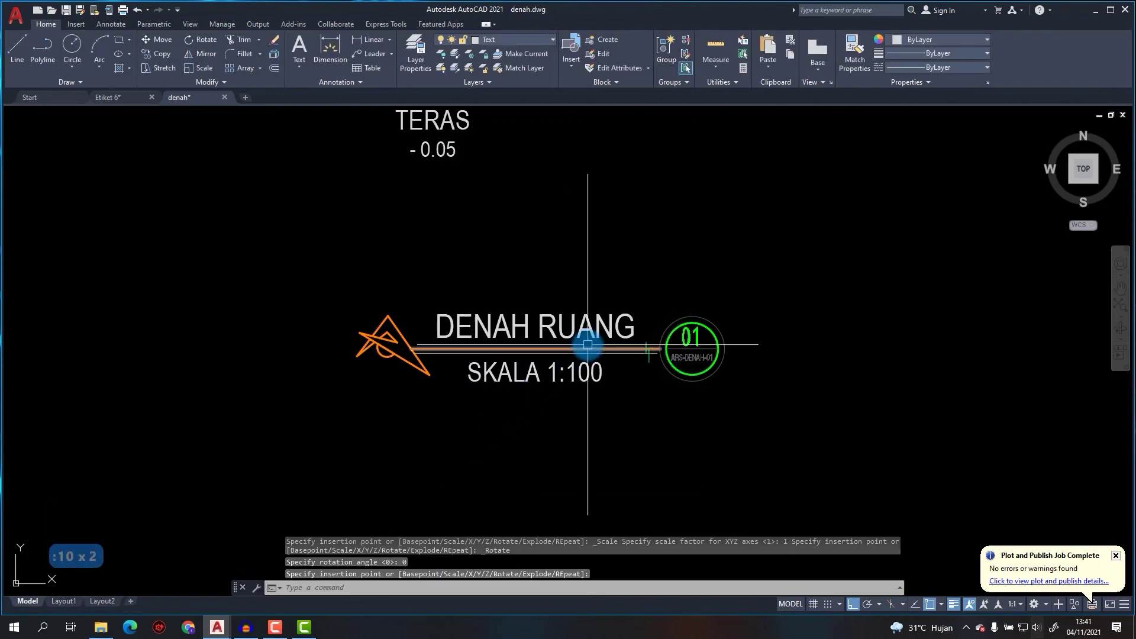
Move the whole DENAH RUANG drawing title straight up, closer to the TERAS label.
scroll(602, 340, "up", 2)
scroll(556, 341, "down", 2)
left_click(301, 277)
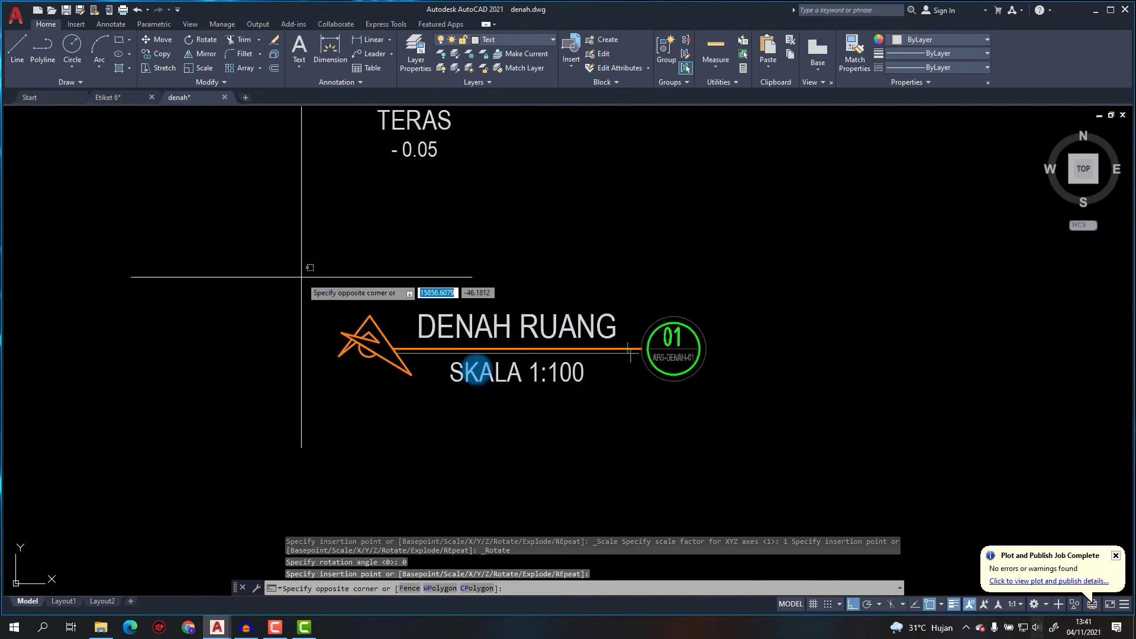
left_click(819, 455)
type("m")
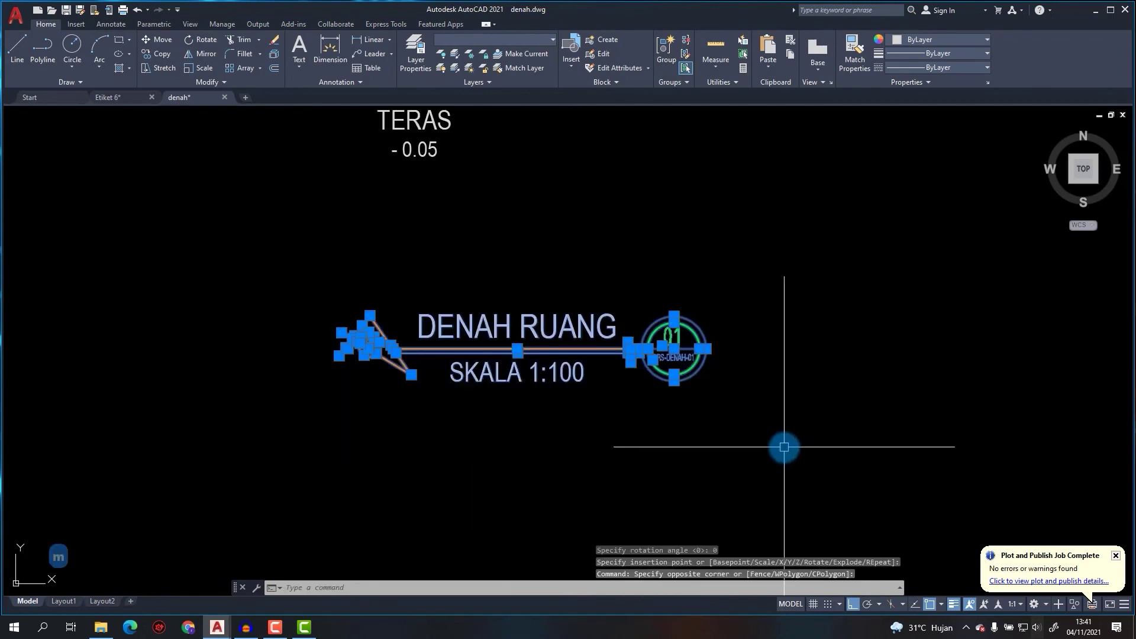
key("Return")
left_click(790, 443)
left_click(801, 354)
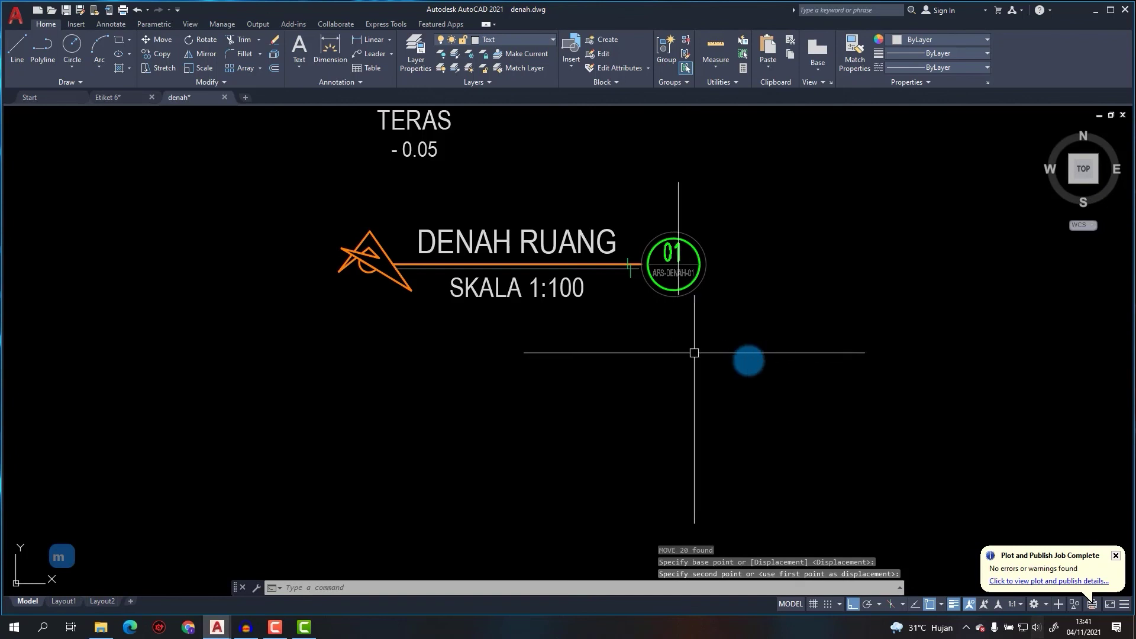
Copy the complete DENAH RUANG drawing title straight down to create a second title below it.
left_click(976, 375)
left_click(278, 186)
type("co")
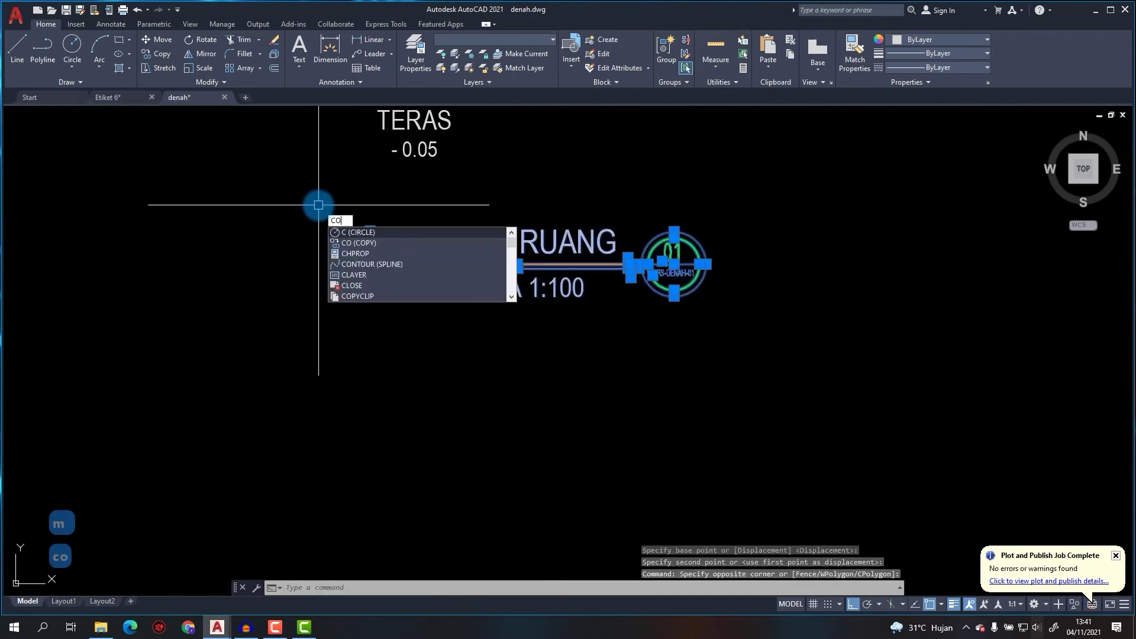
key("Return")
left_click(457, 264)
left_click(457, 413)
key("Escape")
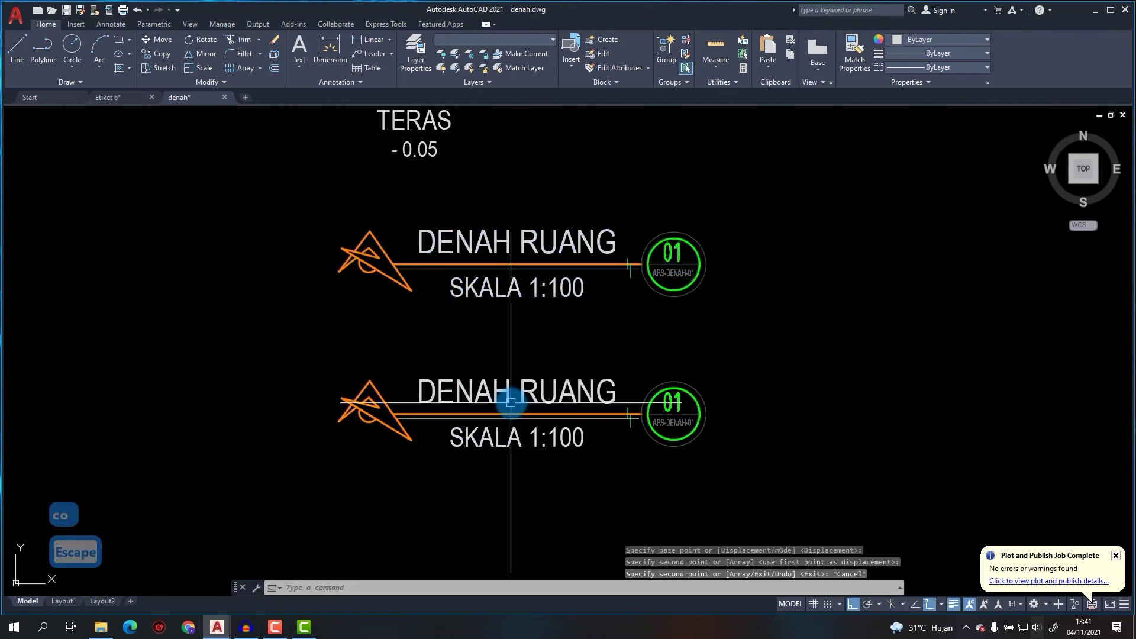
Change the NAME attribute of the lower drawing title to POTONGAN A-A.
left_click(521, 403)
key("Escape")
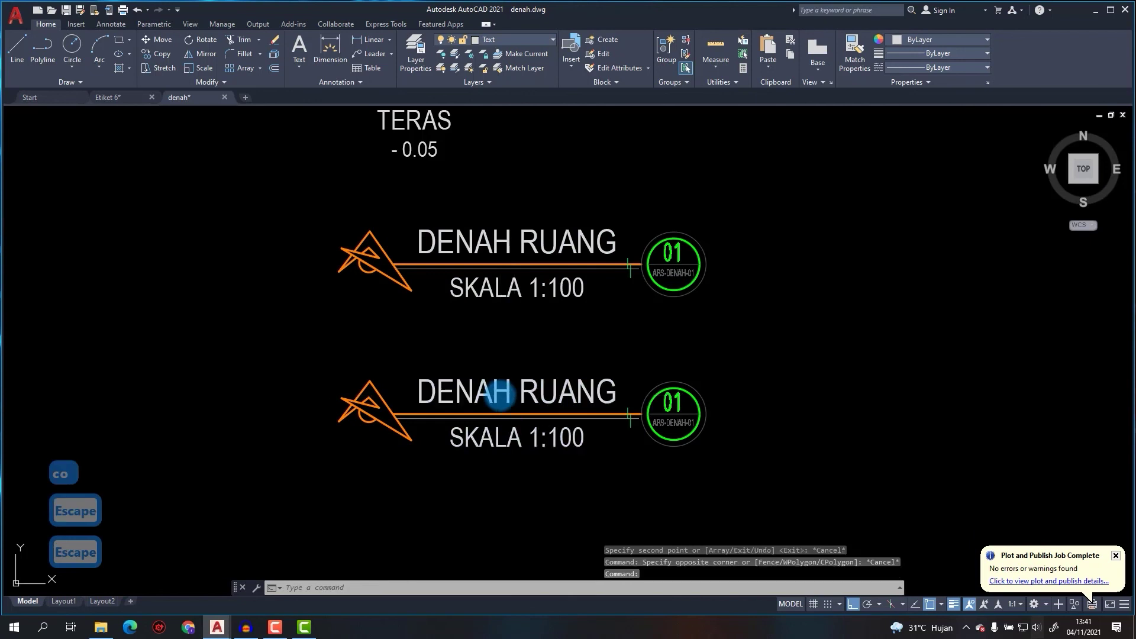
double_click(500, 395)
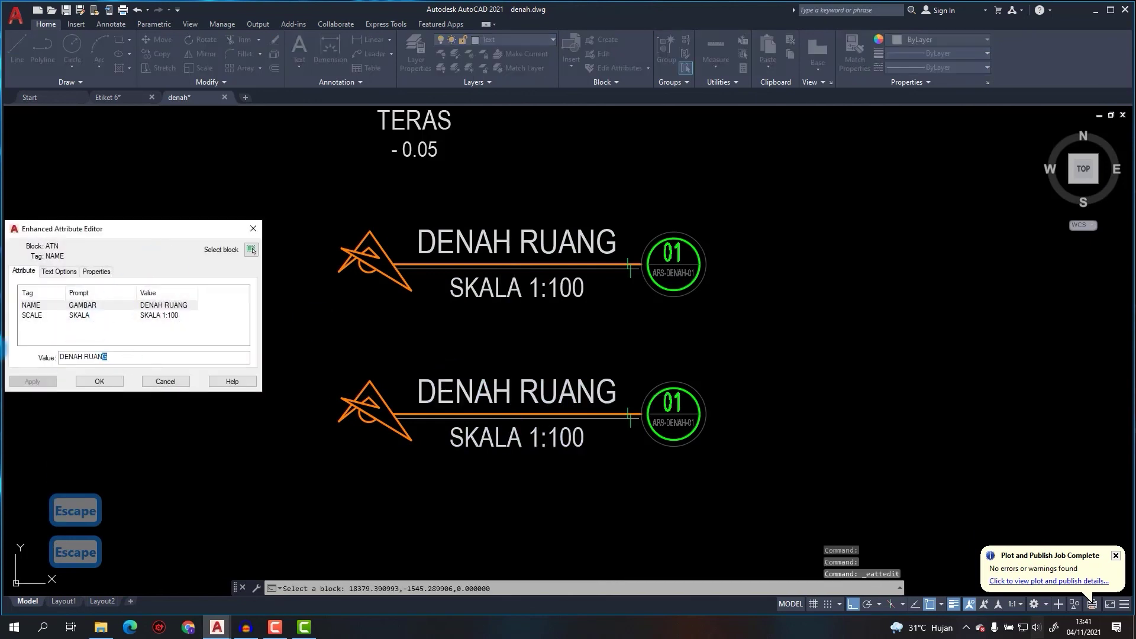
type("POTONG")
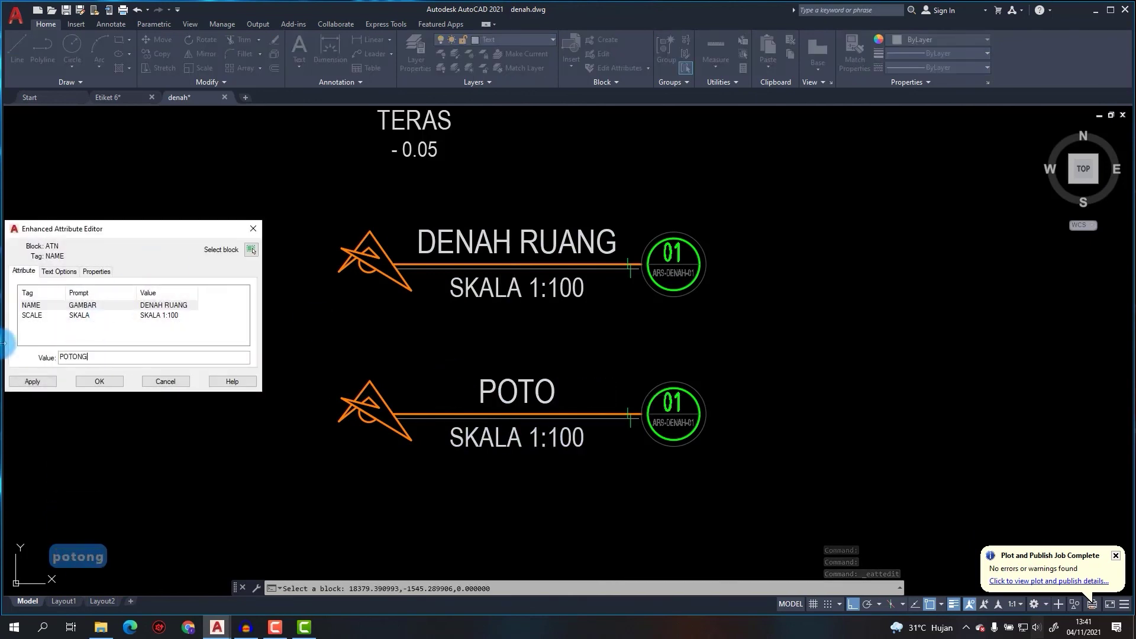
type("AN ME")
key("BackSpace")
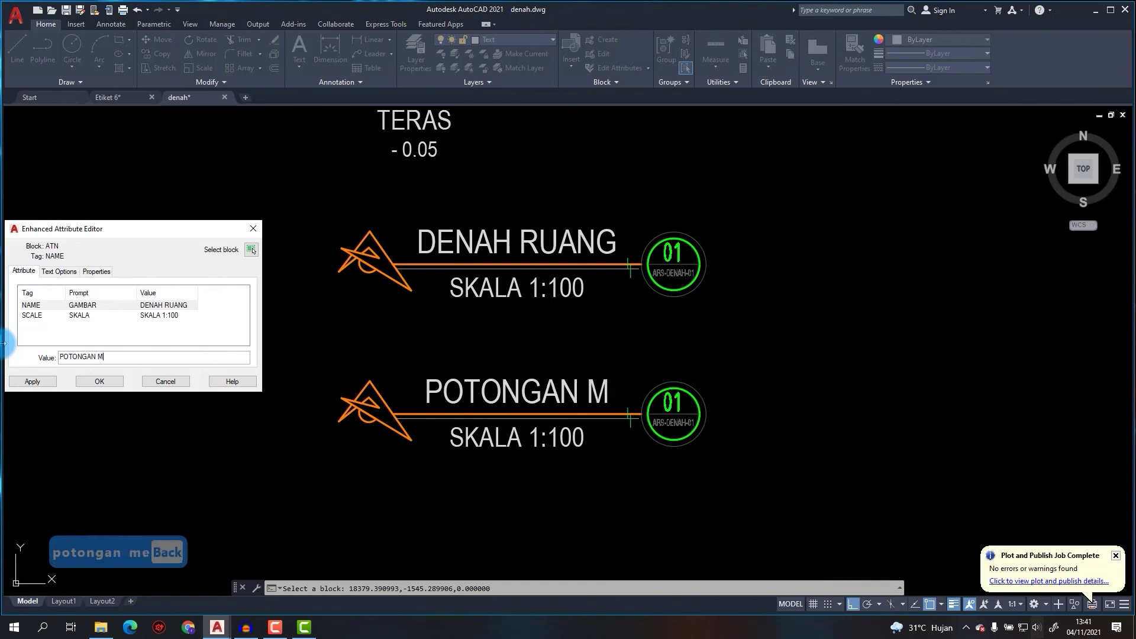
type("A-A")
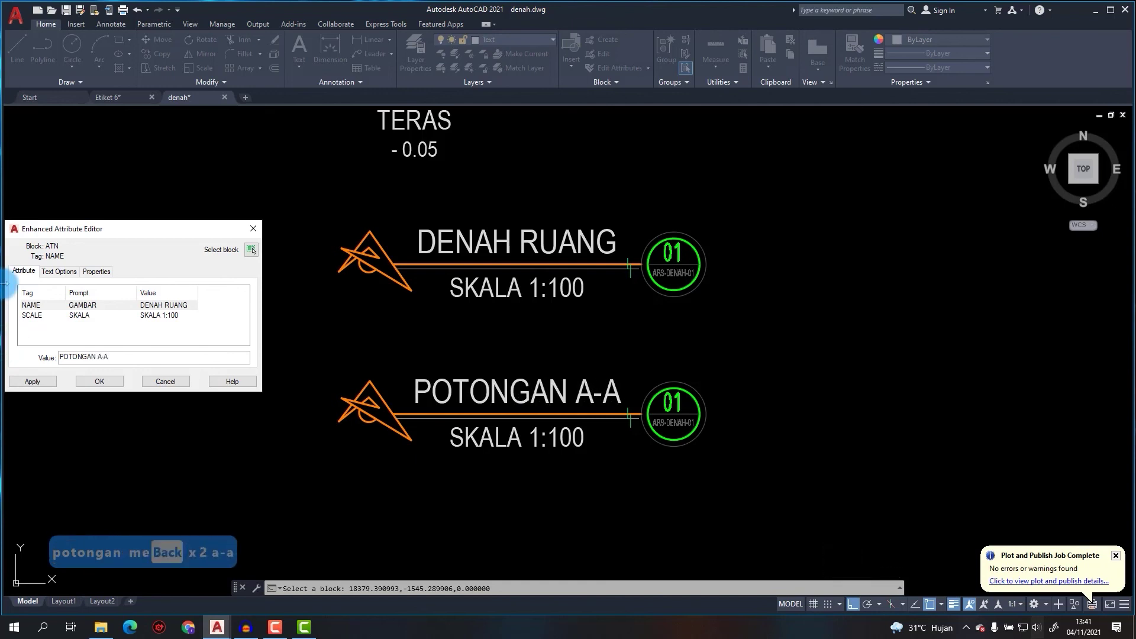
left_click(102, 380)
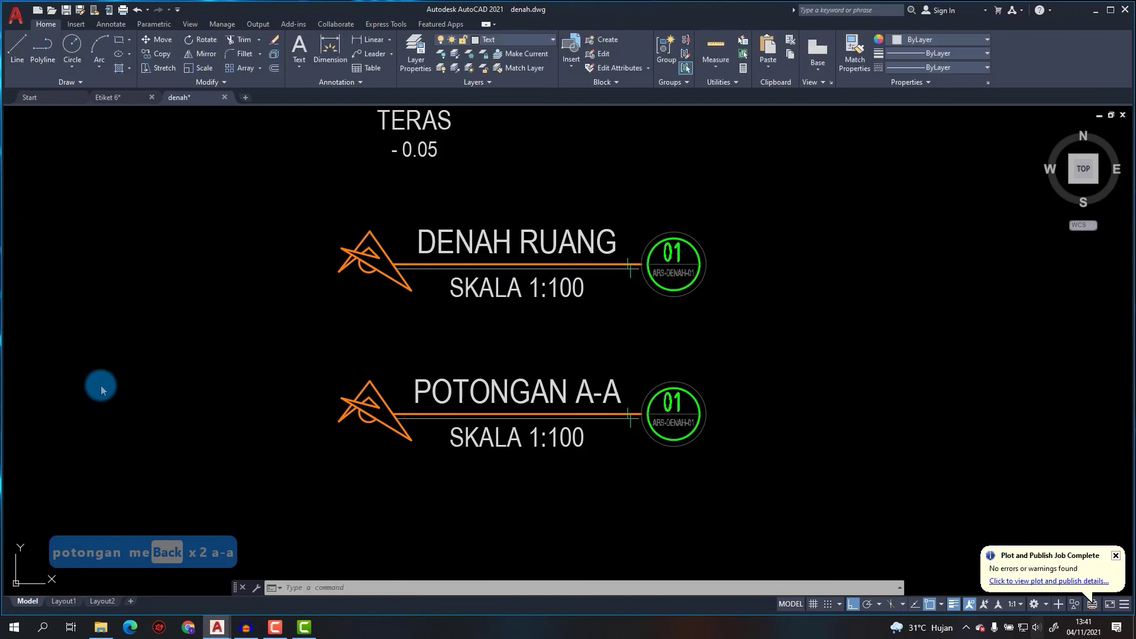
scroll(440, 368, "down", 2)
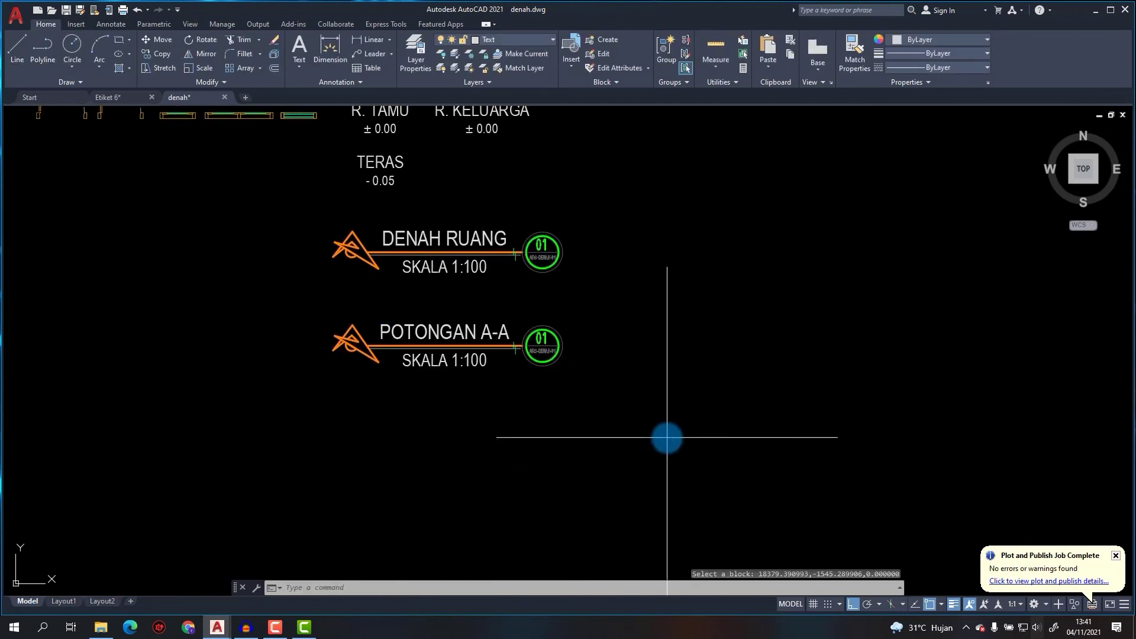
left_click(666, 439)
left_click(287, 303)
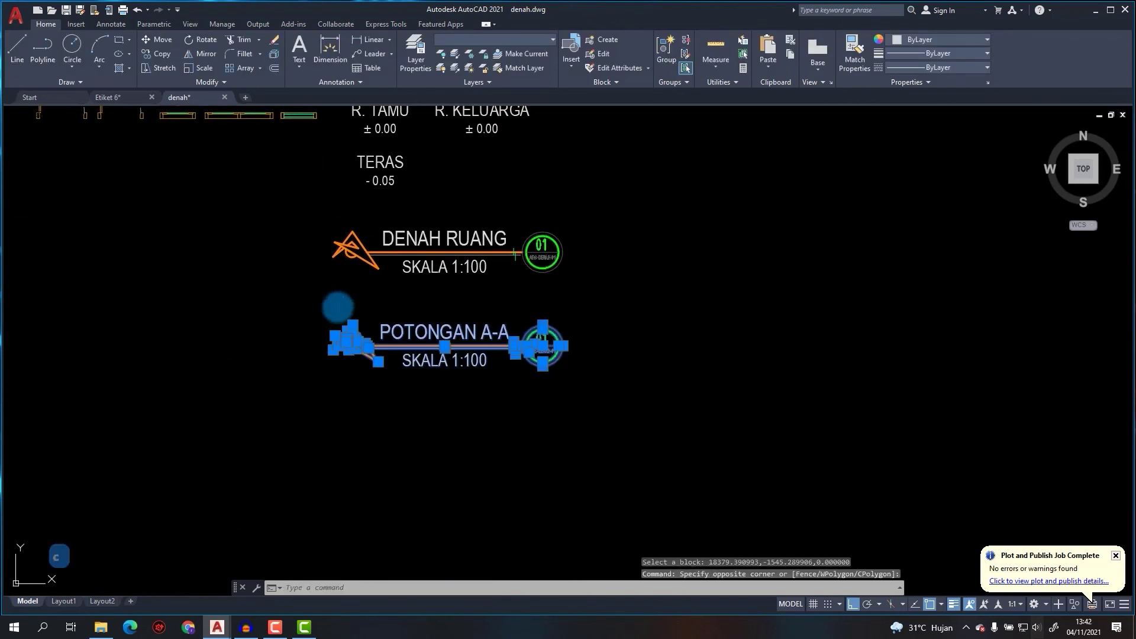
key("Return")
key("Escape")
Try a copy of the complete POTONGAN A-A drawing title below the original, and erase that trial copy.
left_click(628, 397)
left_click(216, 295)
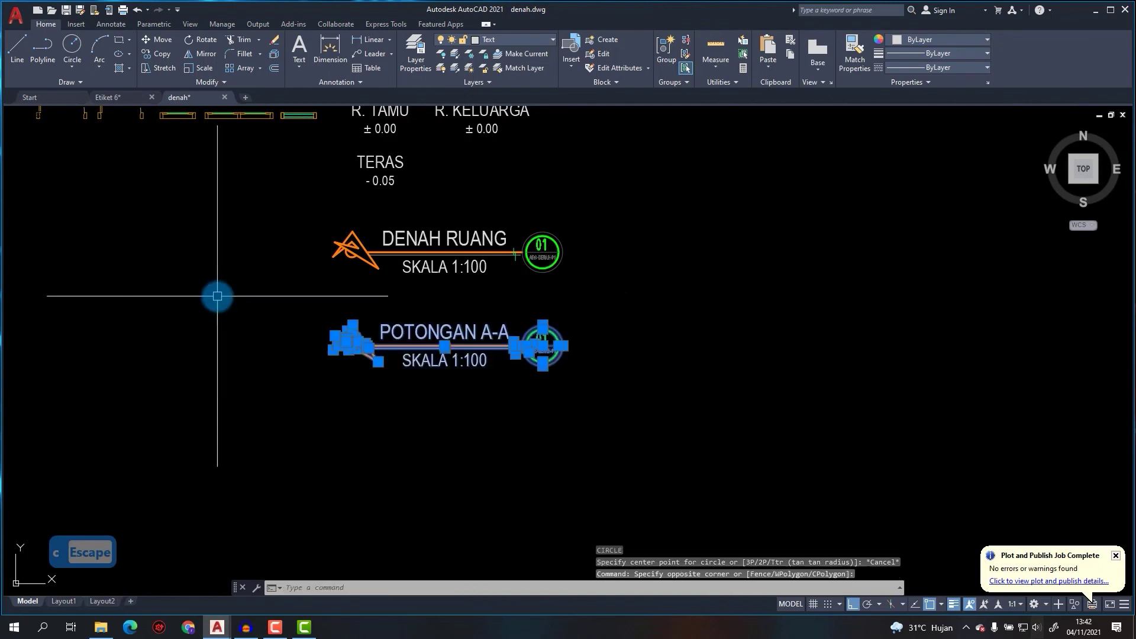
type("co")
key("Return")
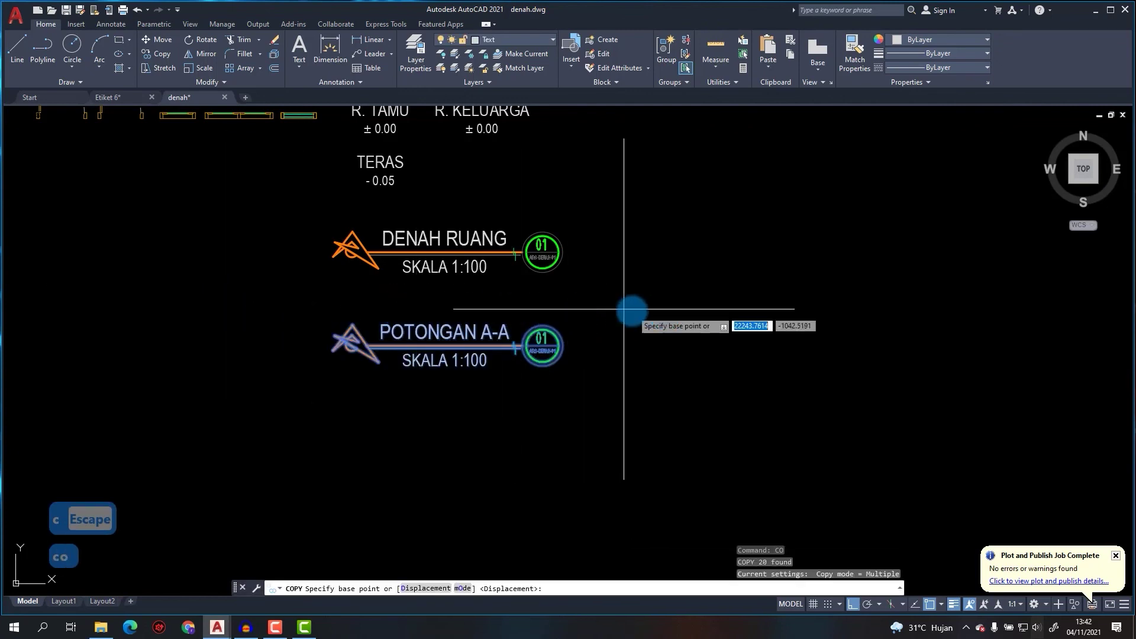
left_click(630, 310)
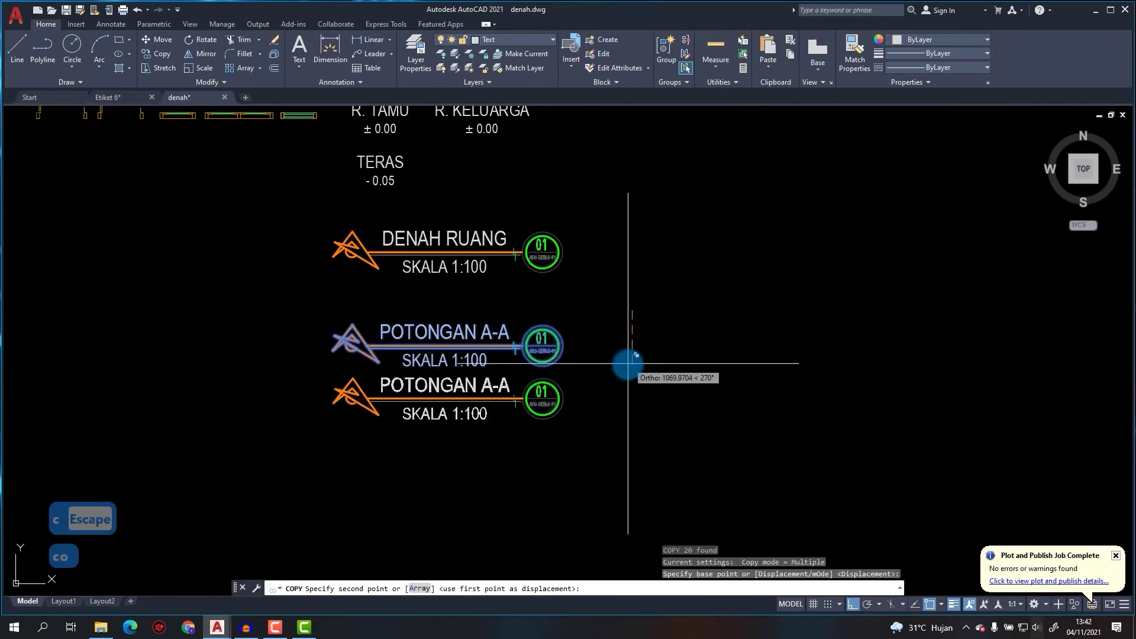
left_click(598, 461)
left_click(172, 384)
type("e")
key("Return")
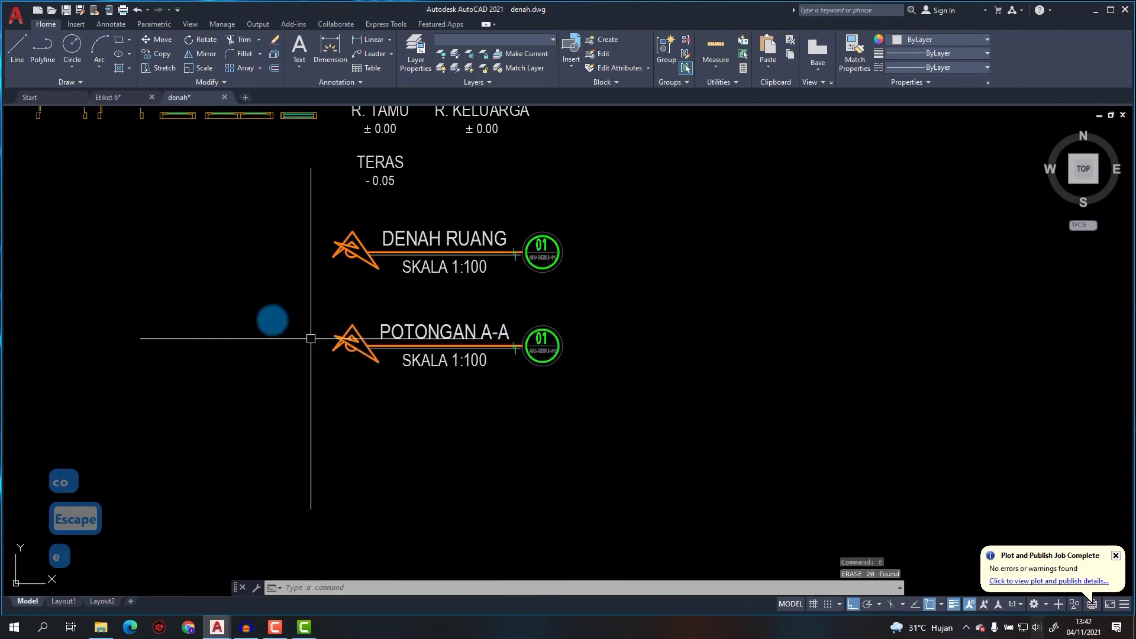
Copy the complete POTONGAN A-A drawing title straight down to create a third title, spaced like the two above.
left_click(272, 320)
left_click(654, 411)
type("co")
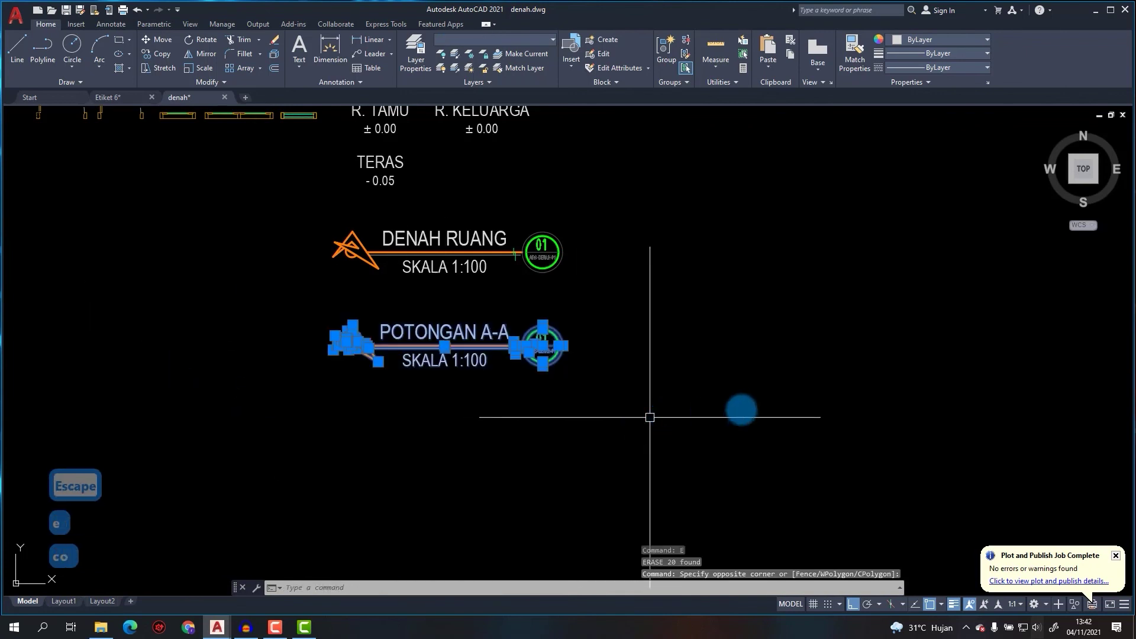
key("Return")
left_click(695, 354)
key("Escape")
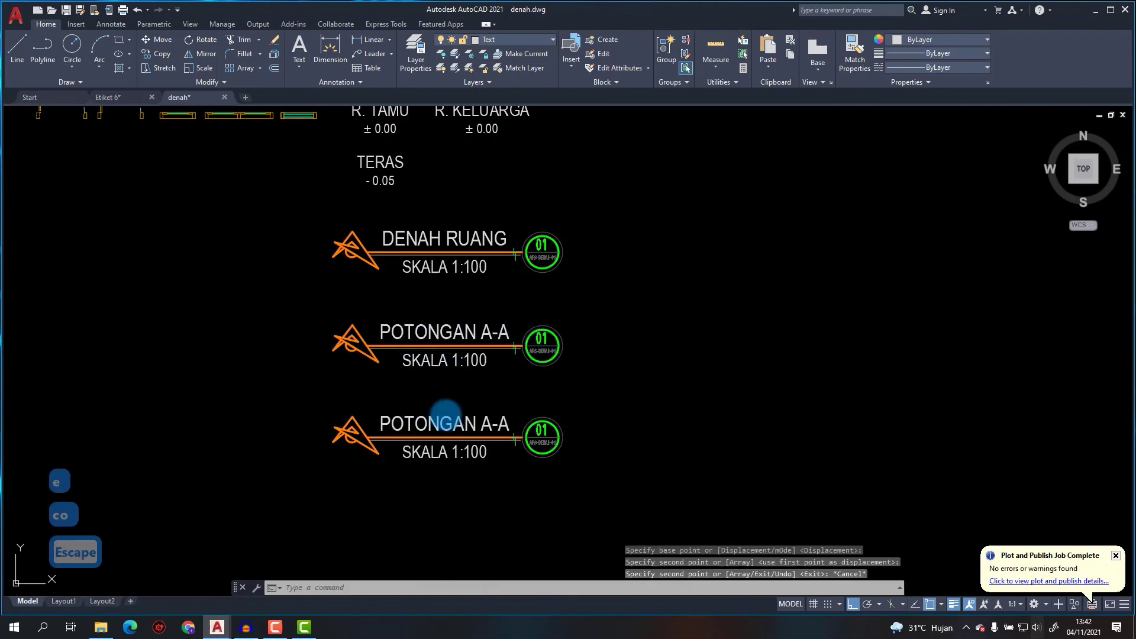
Change the NAME attribute of the lowest drawing title to TAMPAK DEPAN.
double_click(409, 414)
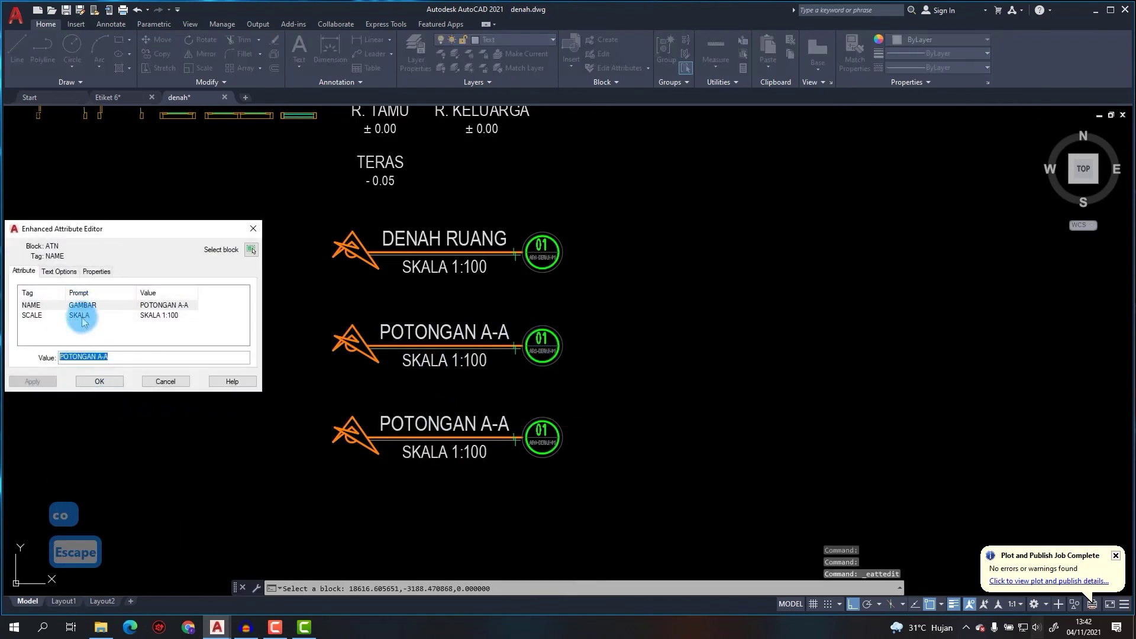
left_click_drag(115, 355, 6, 356)
type("TAMPAK DEPAN")
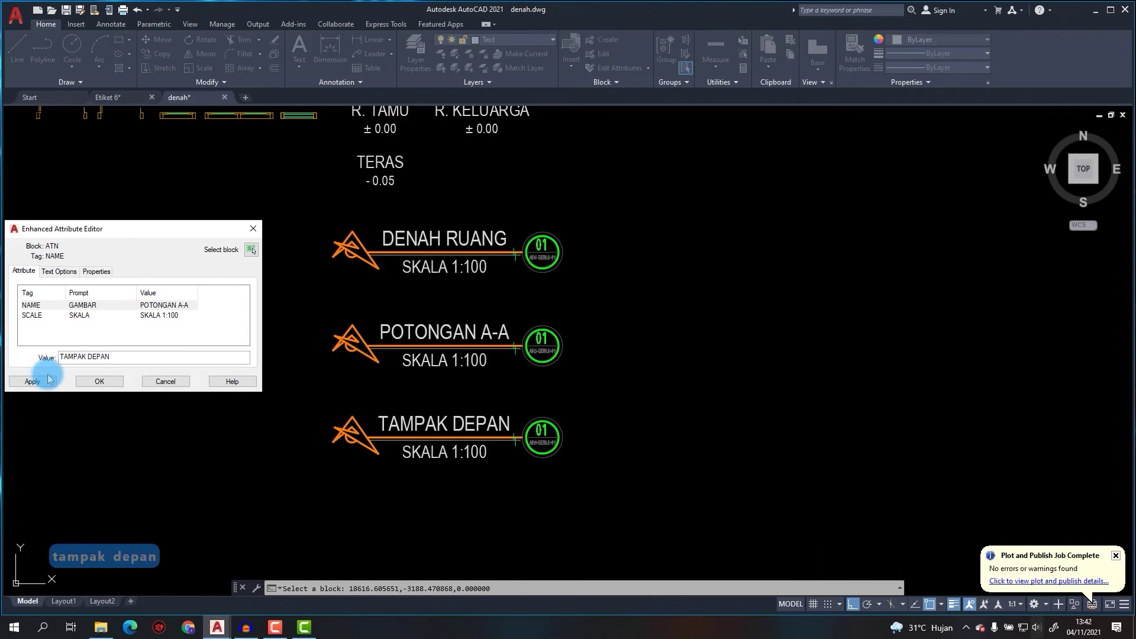
left_click(95, 381)
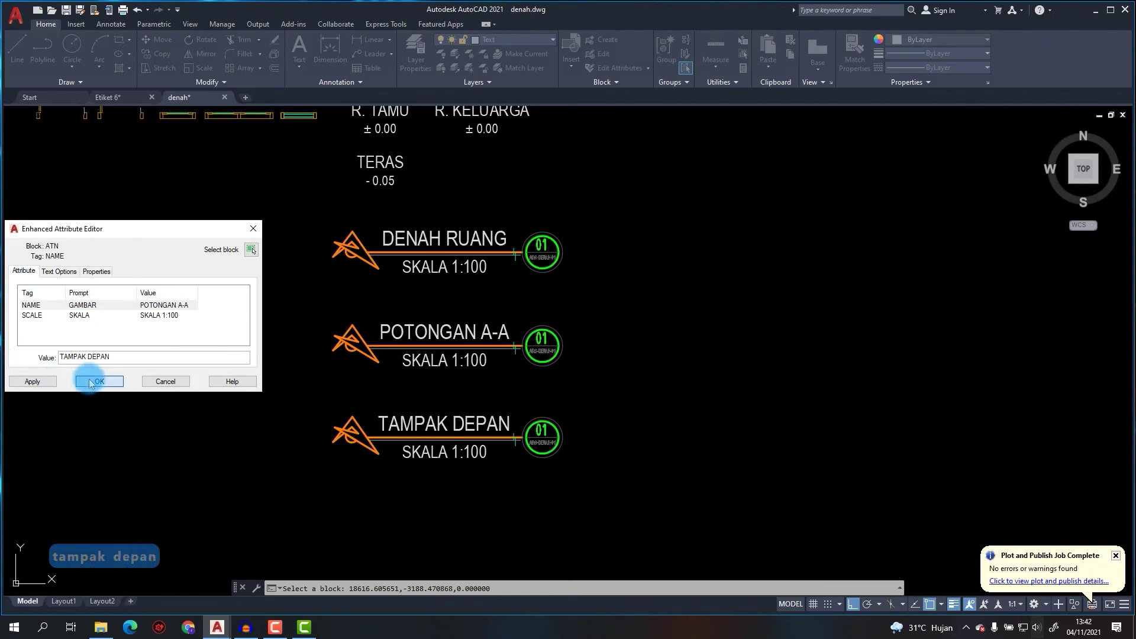
Erase the orange triangle symbol at the start of the TAMPAK DEPAN title line.
middle_click_drag(487, 420, 416, 355)
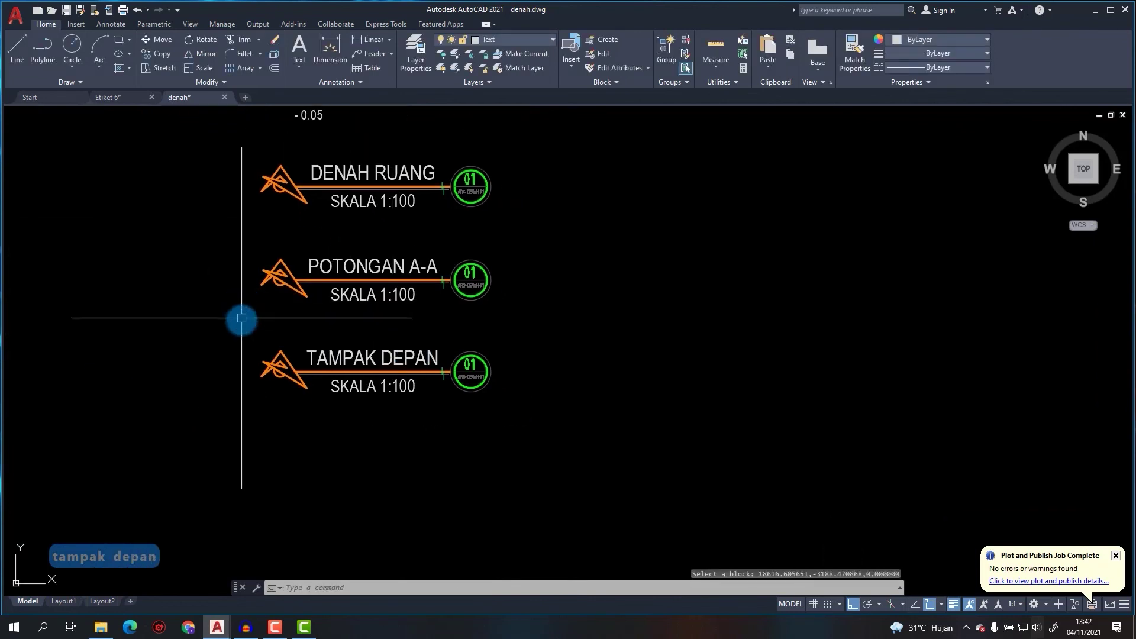
scroll(323, 383, "up", 4)
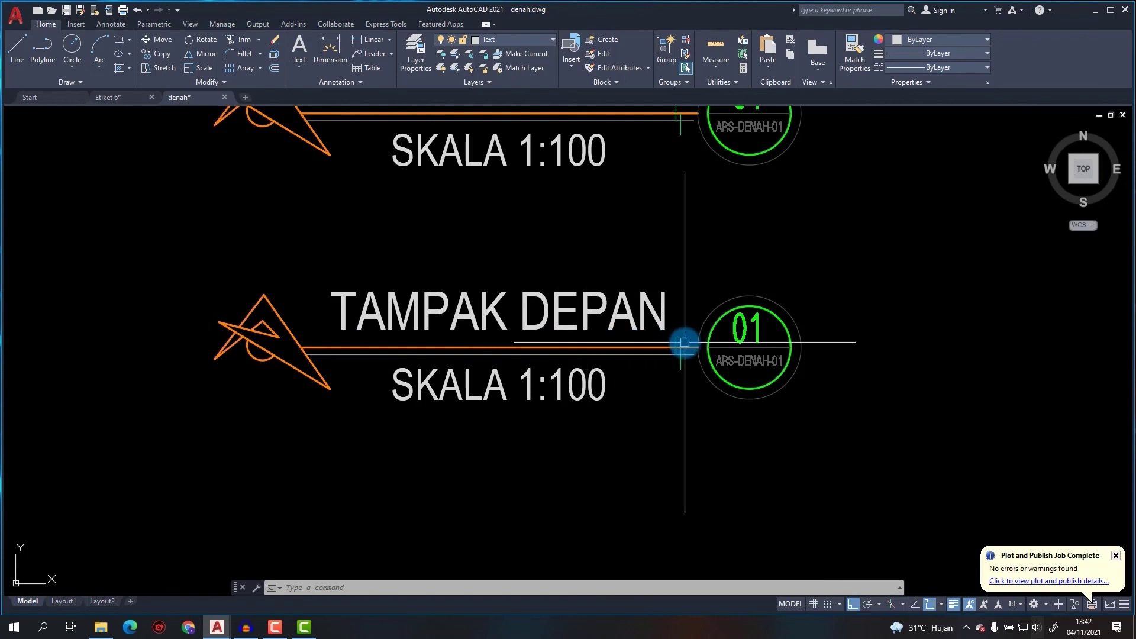
left_click(160, 280)
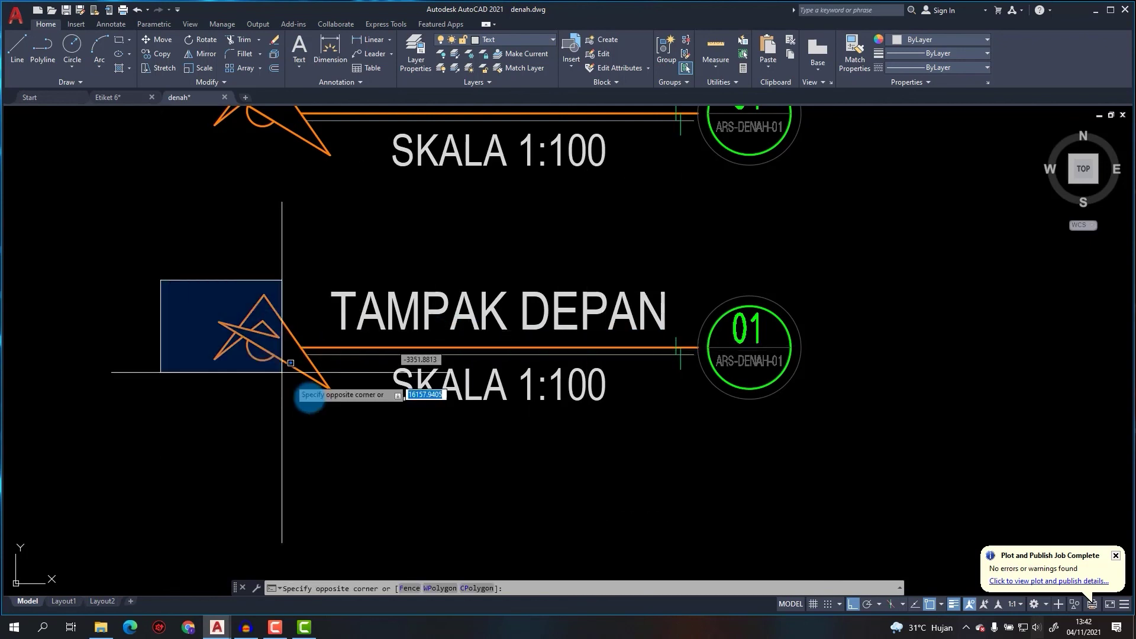
left_click(340, 432)
type("e")
key("Return")
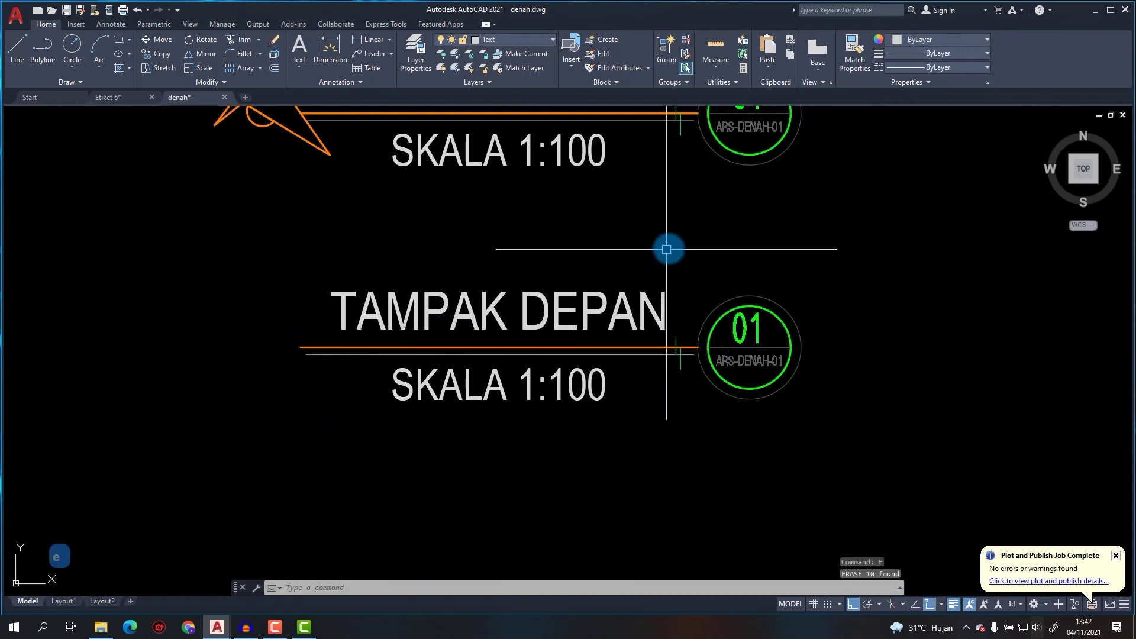
Erase the green numbered circle and the small tick lines at the end of the TAMPAK DEPAN title line.
left_click(666, 246)
left_click(894, 459)
type("e")
key("Return")
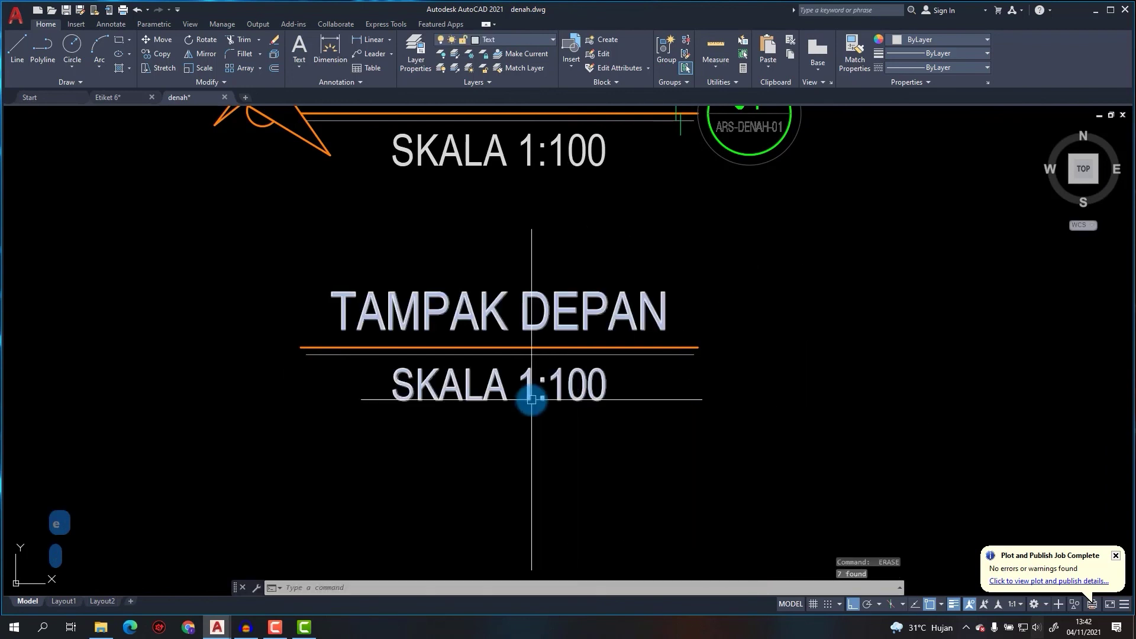
Save the denah.dwg drawing.
scroll(515, 432, "down", 2)
scroll(503, 367, "down", 2)
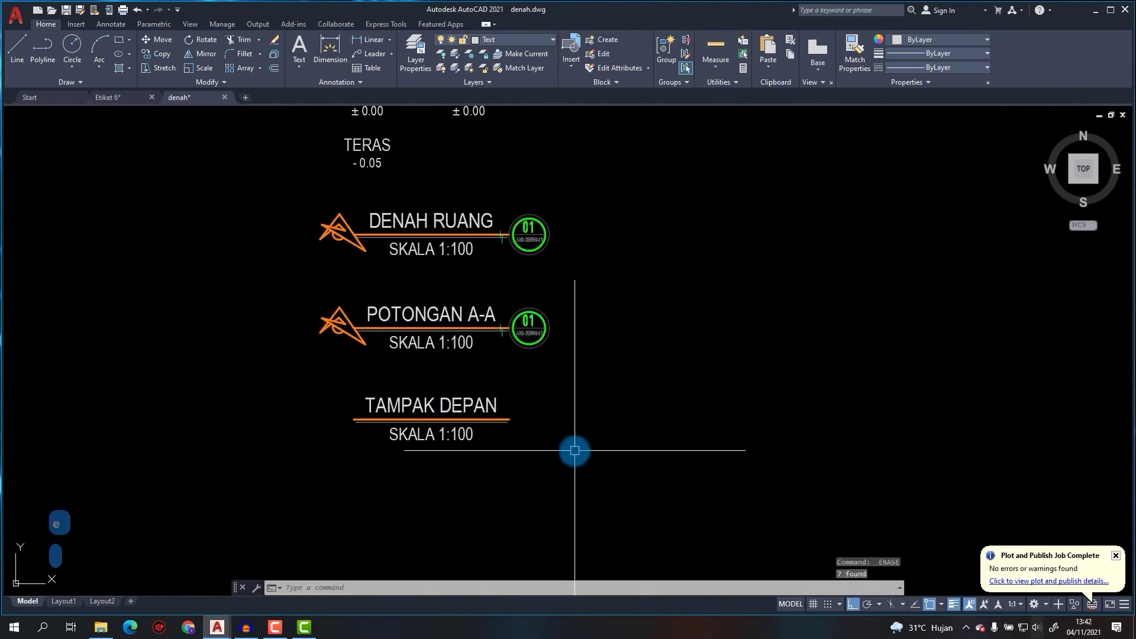
key("ctrl+s")
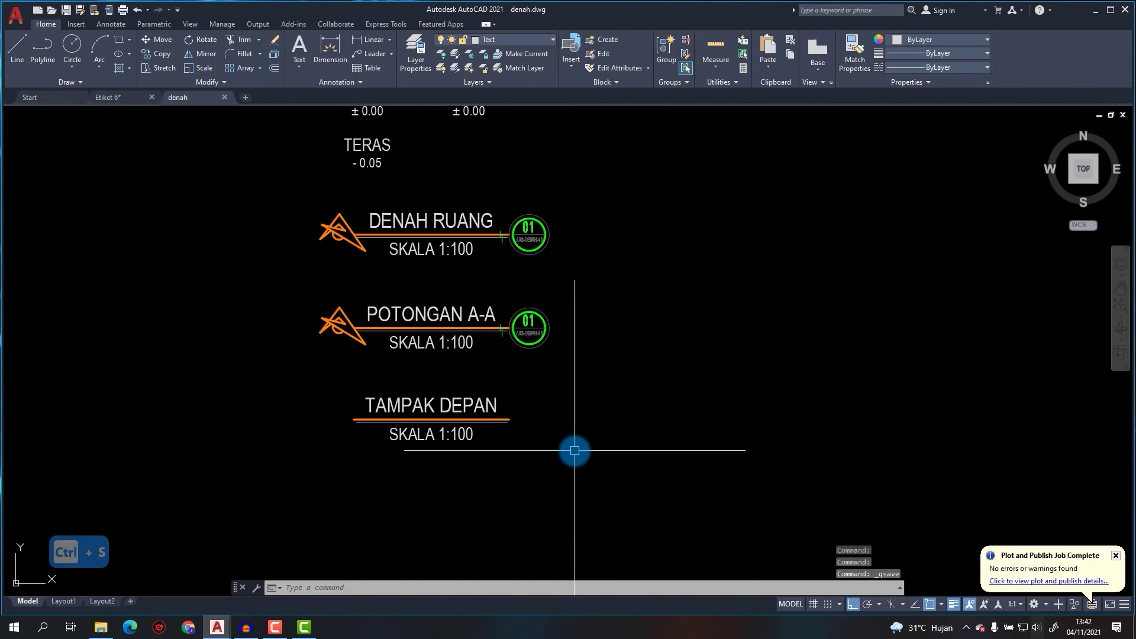
scroll(490, 439, "down", 4)
scroll(385, 431, "up", 4)
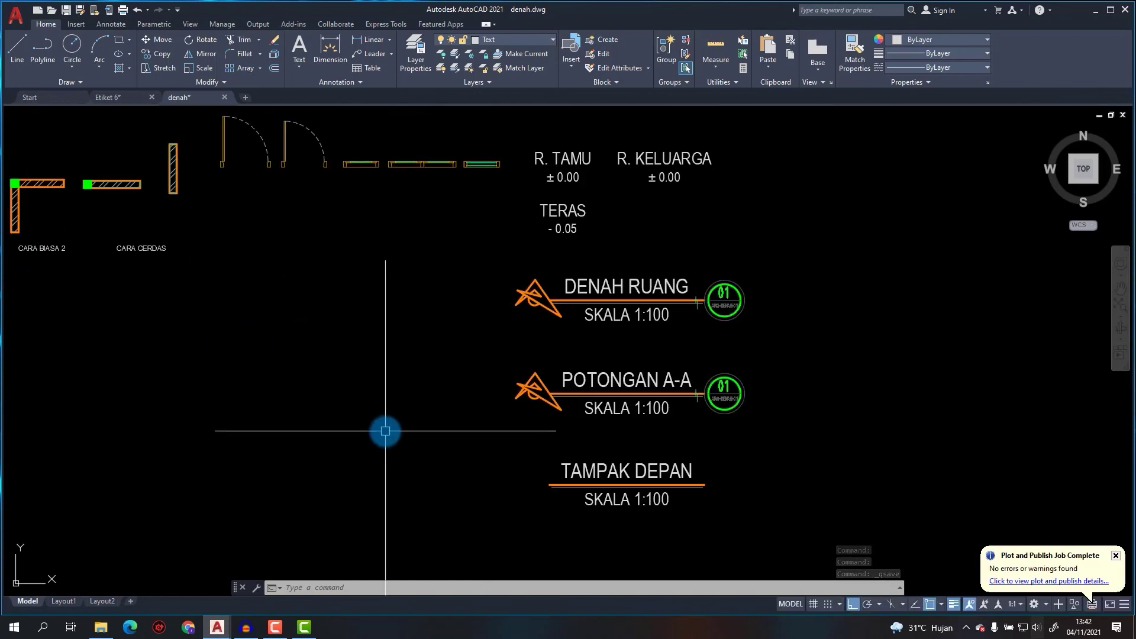
scroll(385, 431, "down", 3)
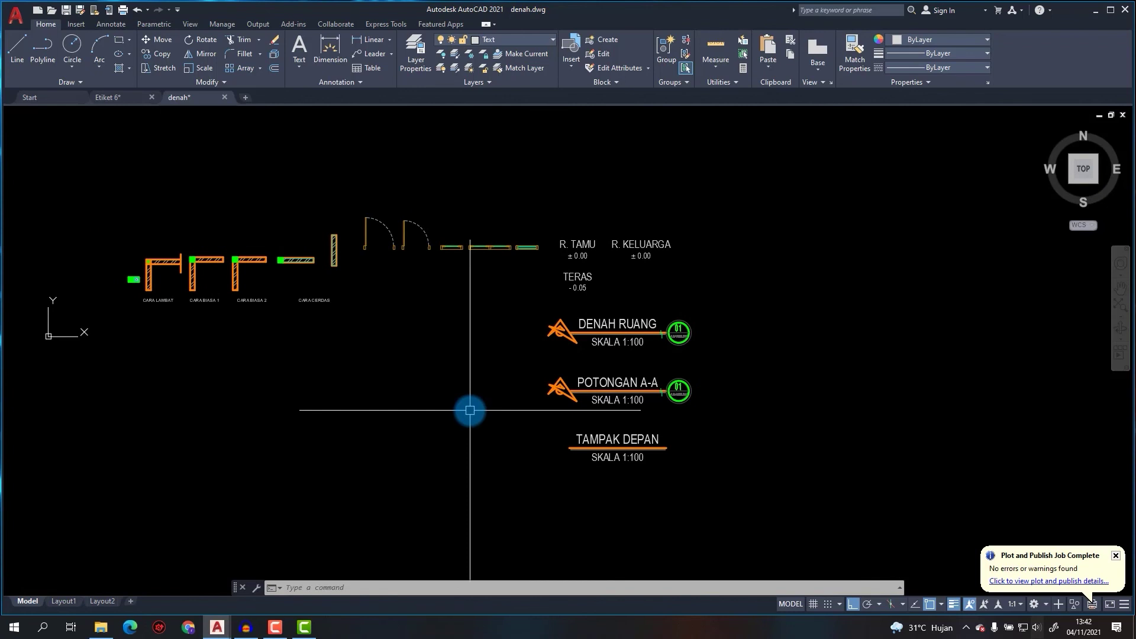
middle_click_drag(616, 410, 357, 349)
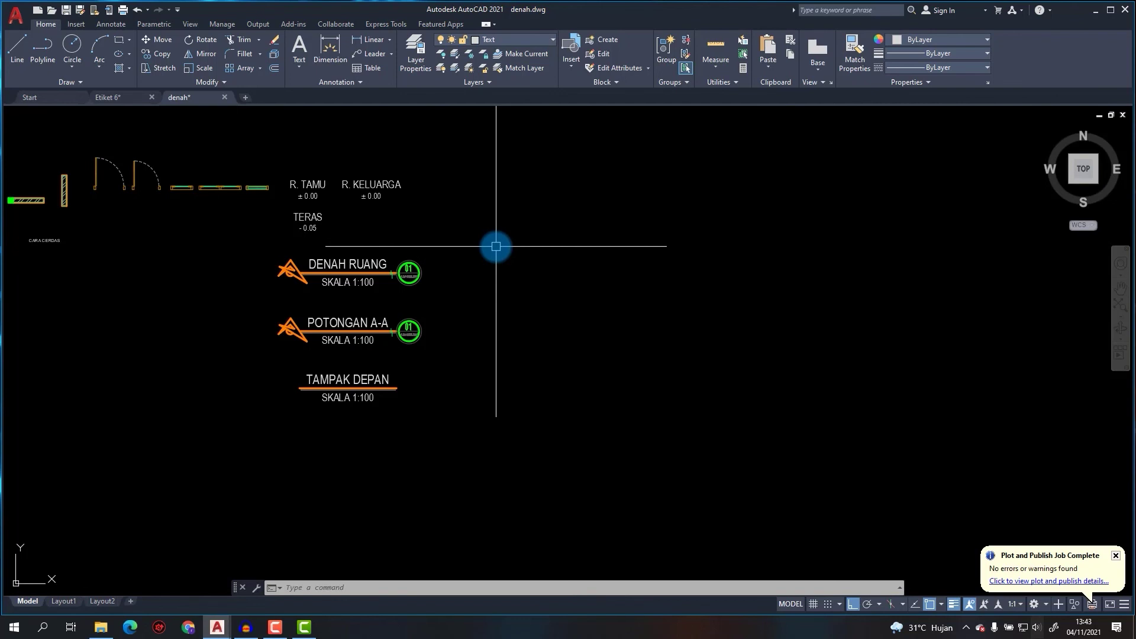
middle_click_drag(507, 259, 438, 269)
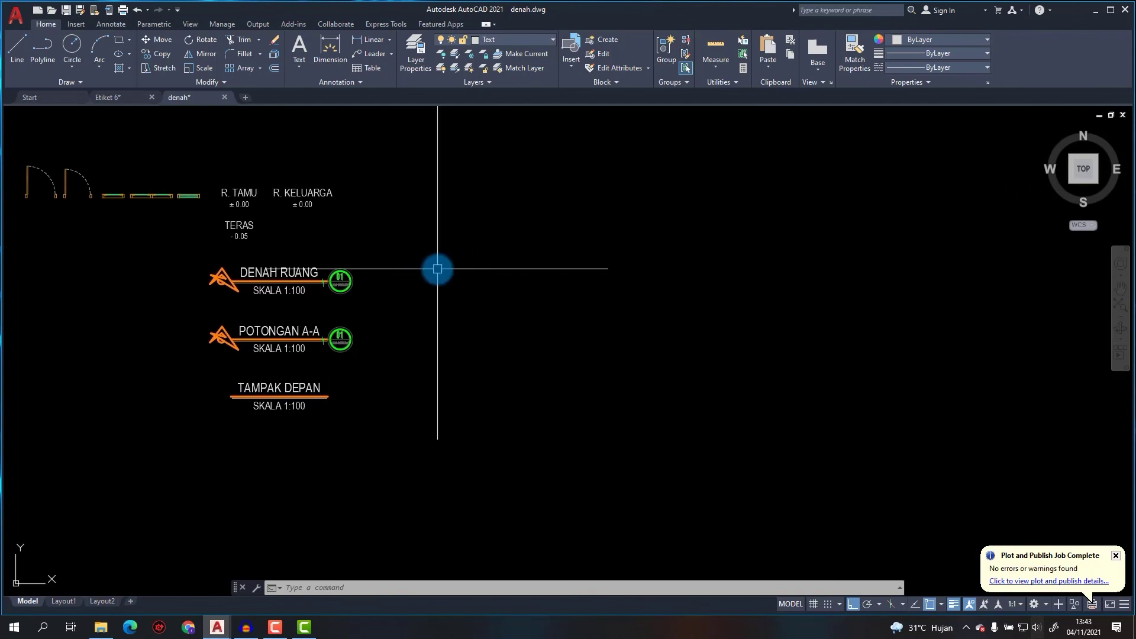